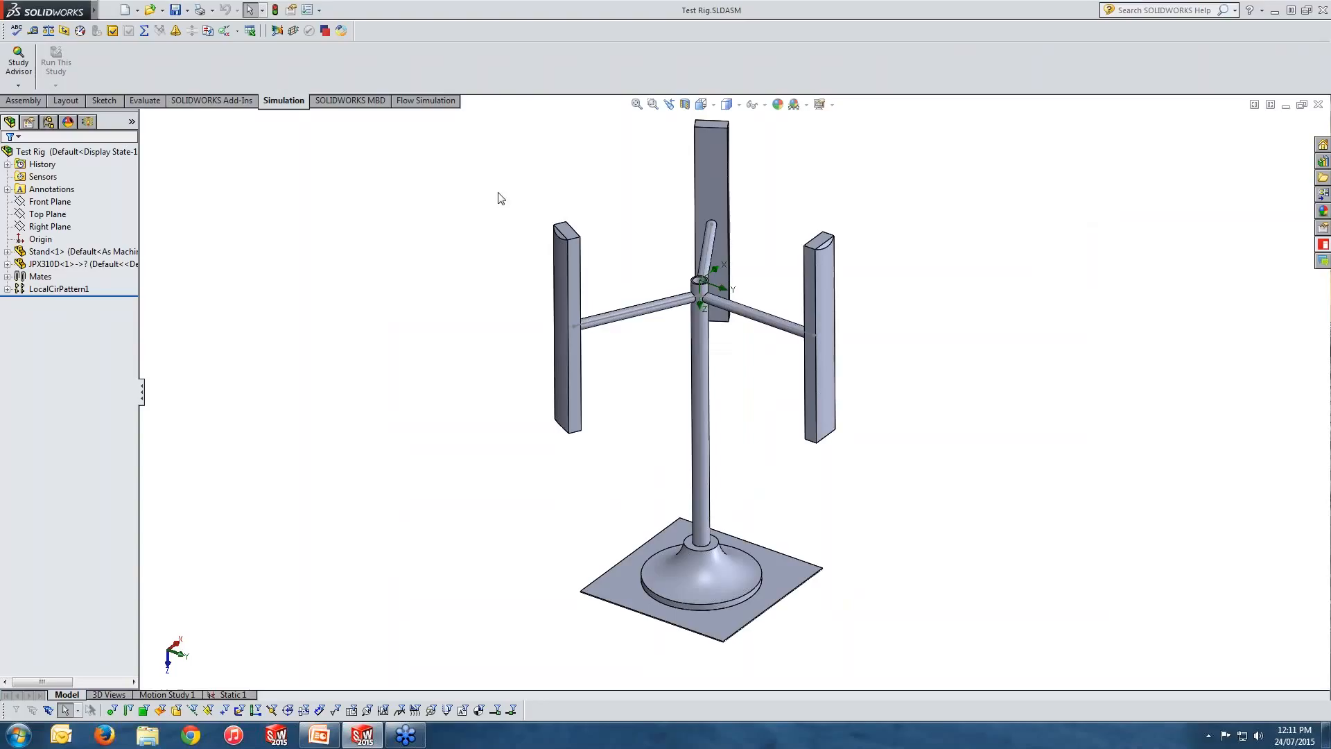
Step: Expand the Stand part's cut list and highlight each of the three PIPE 60 X 3.2 arm bodies
click(104, 253)
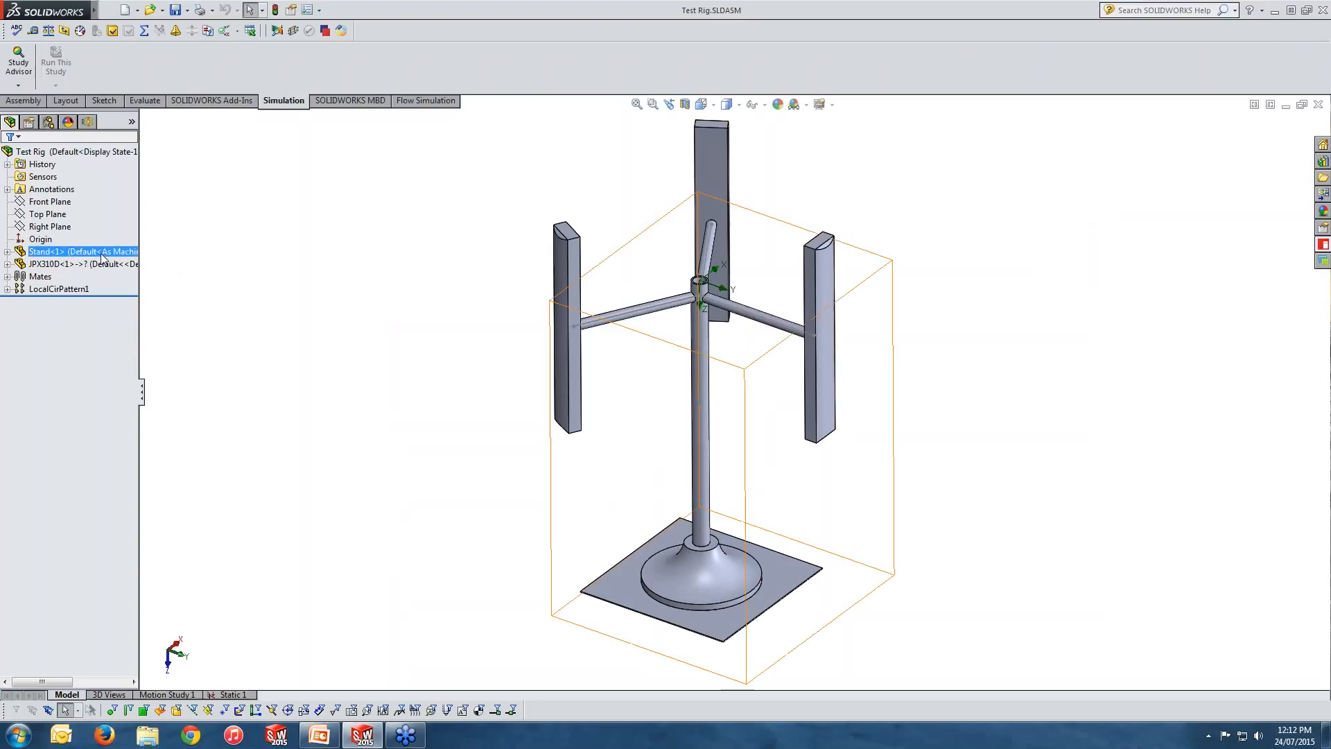
click(7, 251)
drag(139, 292, 212, 289)
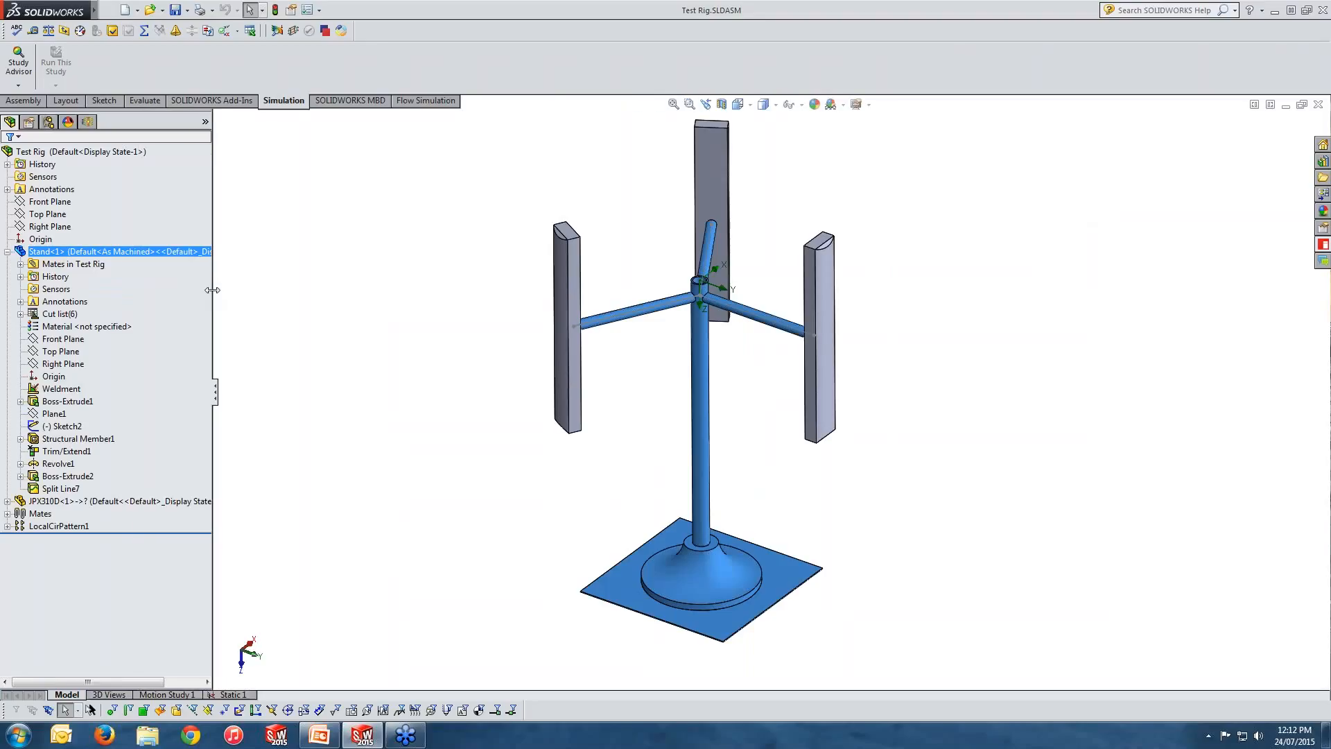
click(21, 315)
click(34, 339)
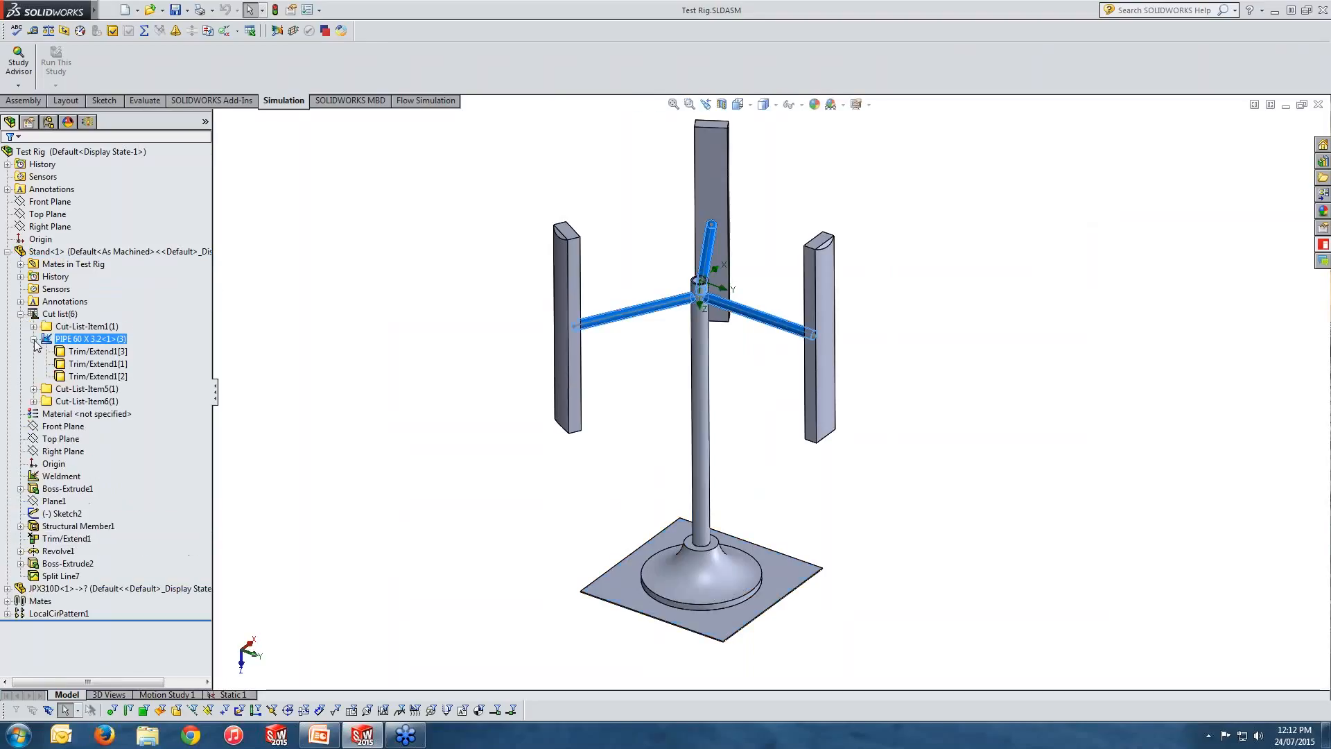
click(79, 351)
click(81, 365)
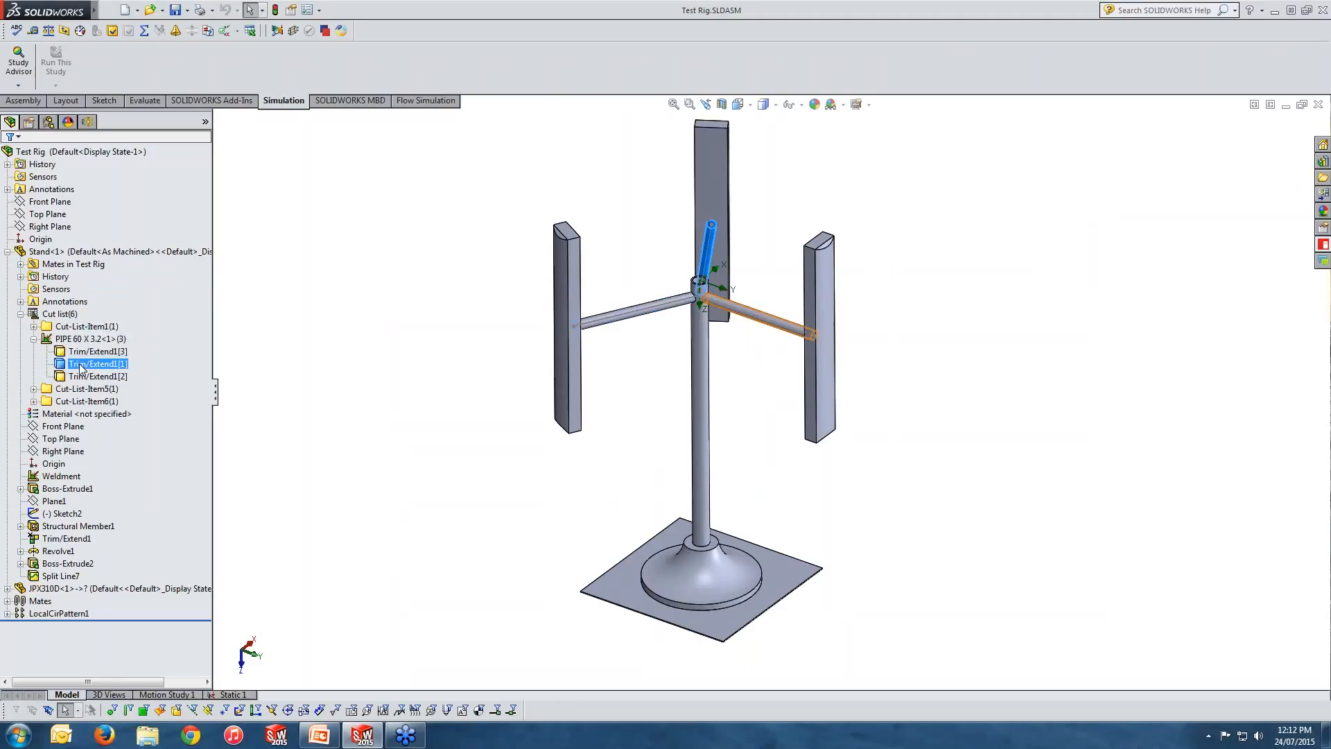
click(81, 377)
click(80, 364)
click(79, 352)
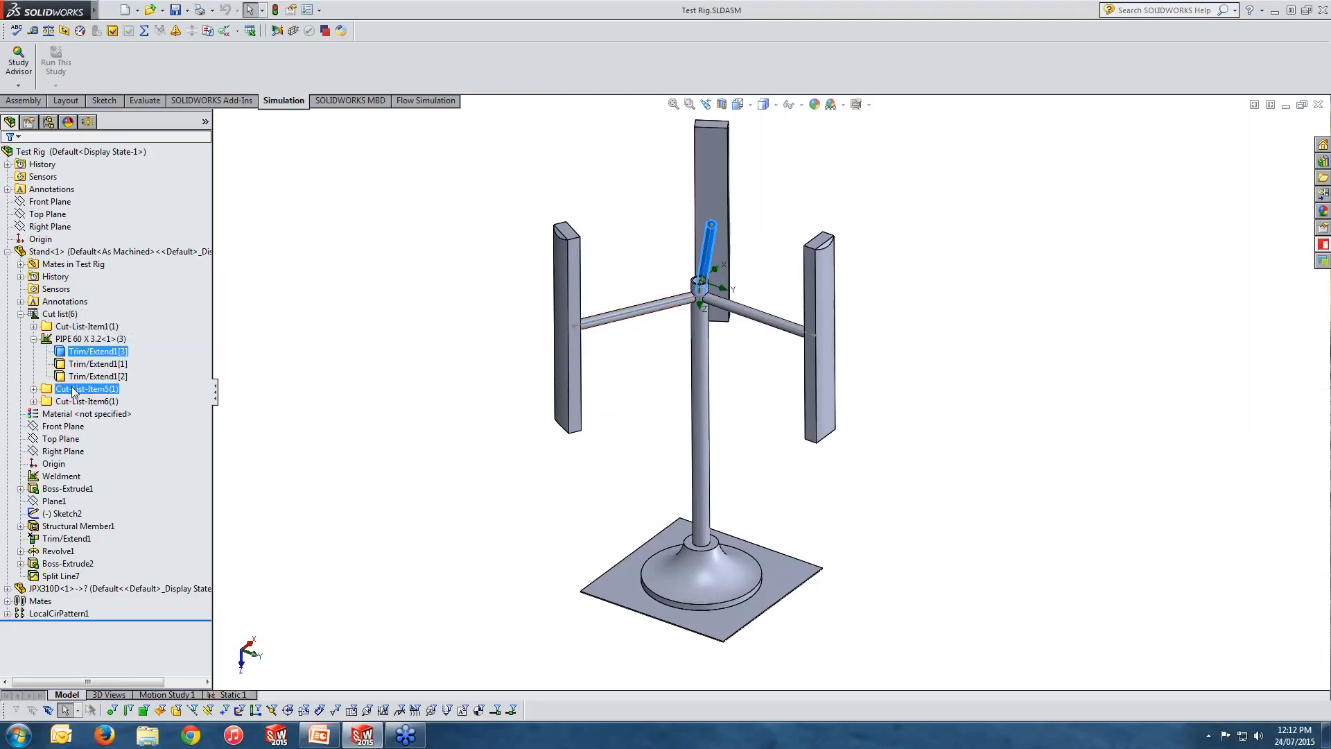
Step: Examine the Stand's remaining cut-list bodies: the Boss-Extrude1 post, the Revolve1 base and the Split Line7 ground plate
click(69, 326)
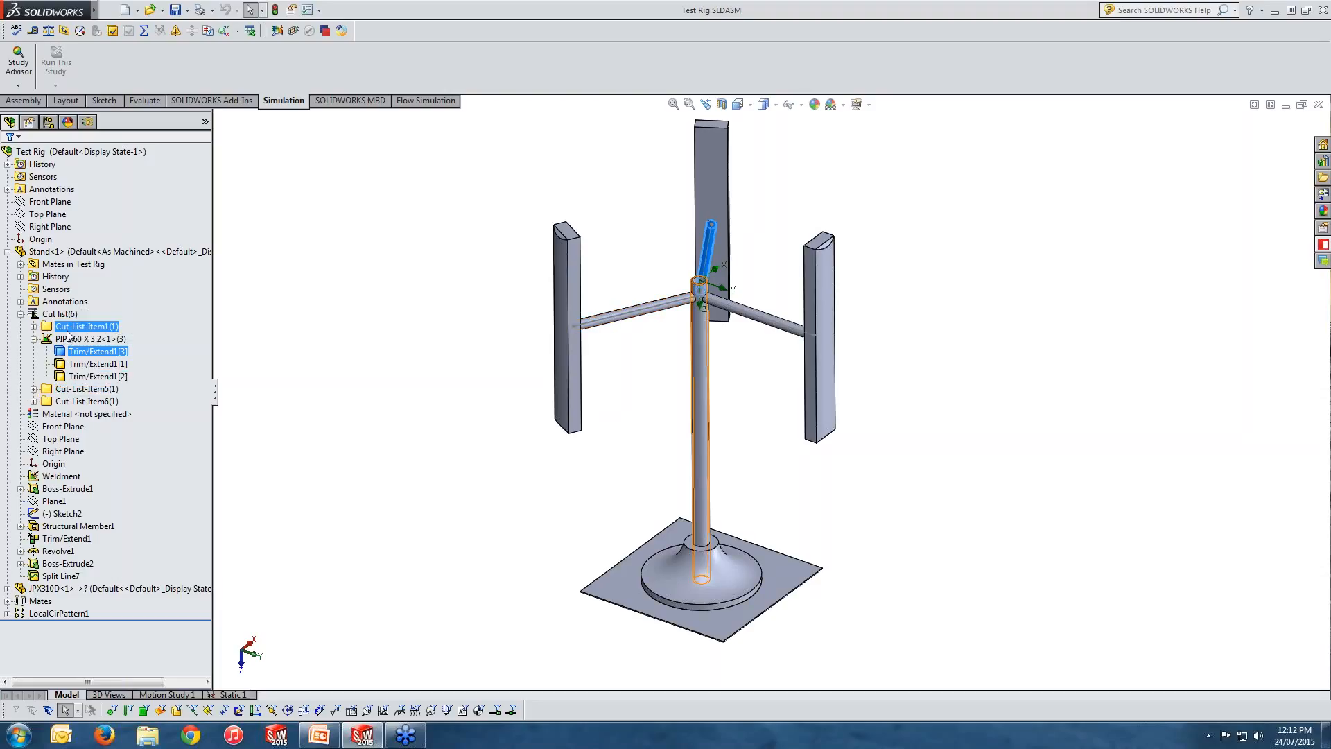
click(34, 326)
click(91, 340)
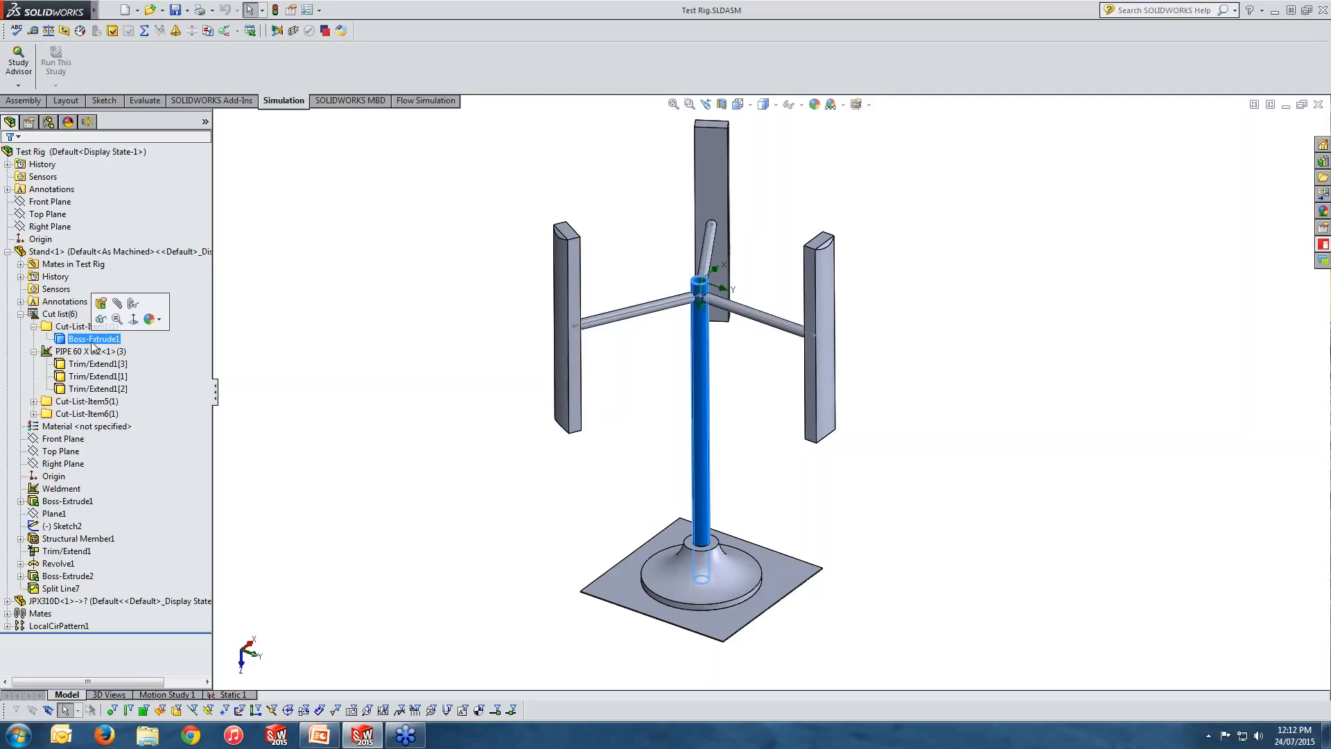
click(43, 402)
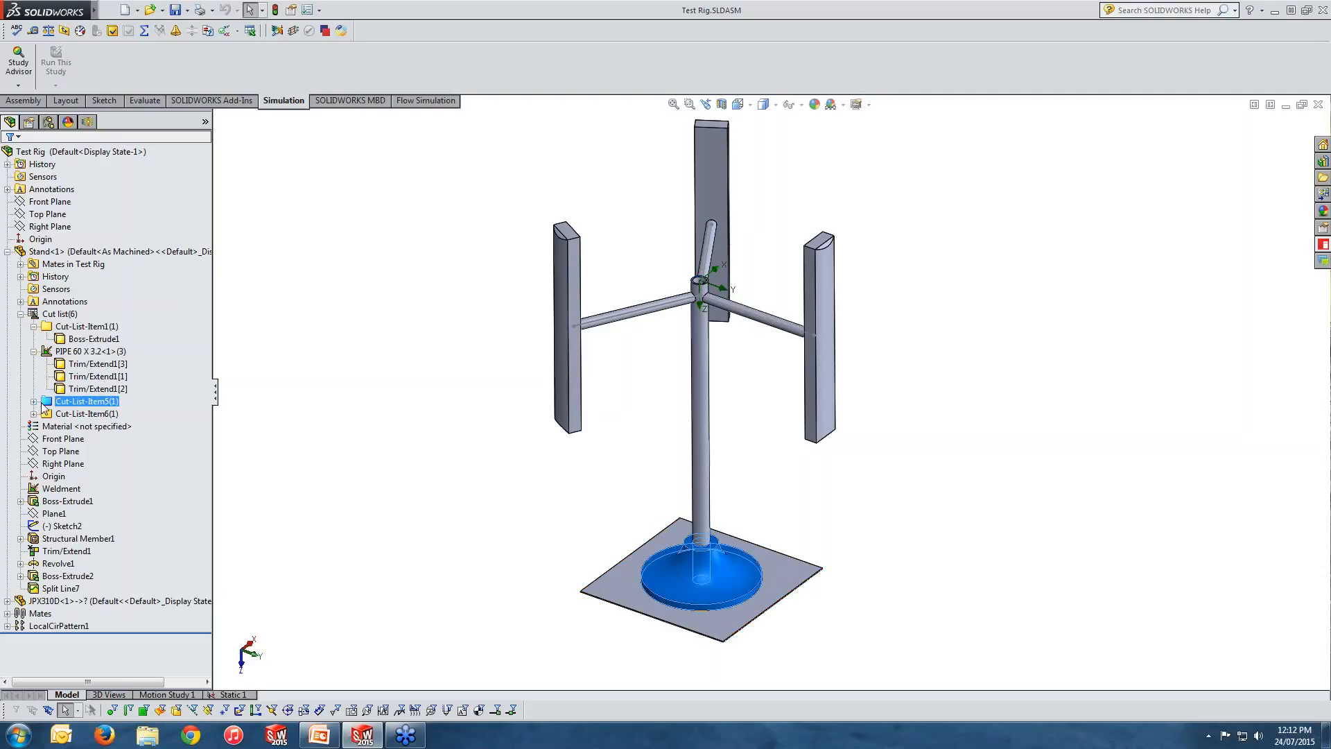
click(33, 402)
click(70, 416)
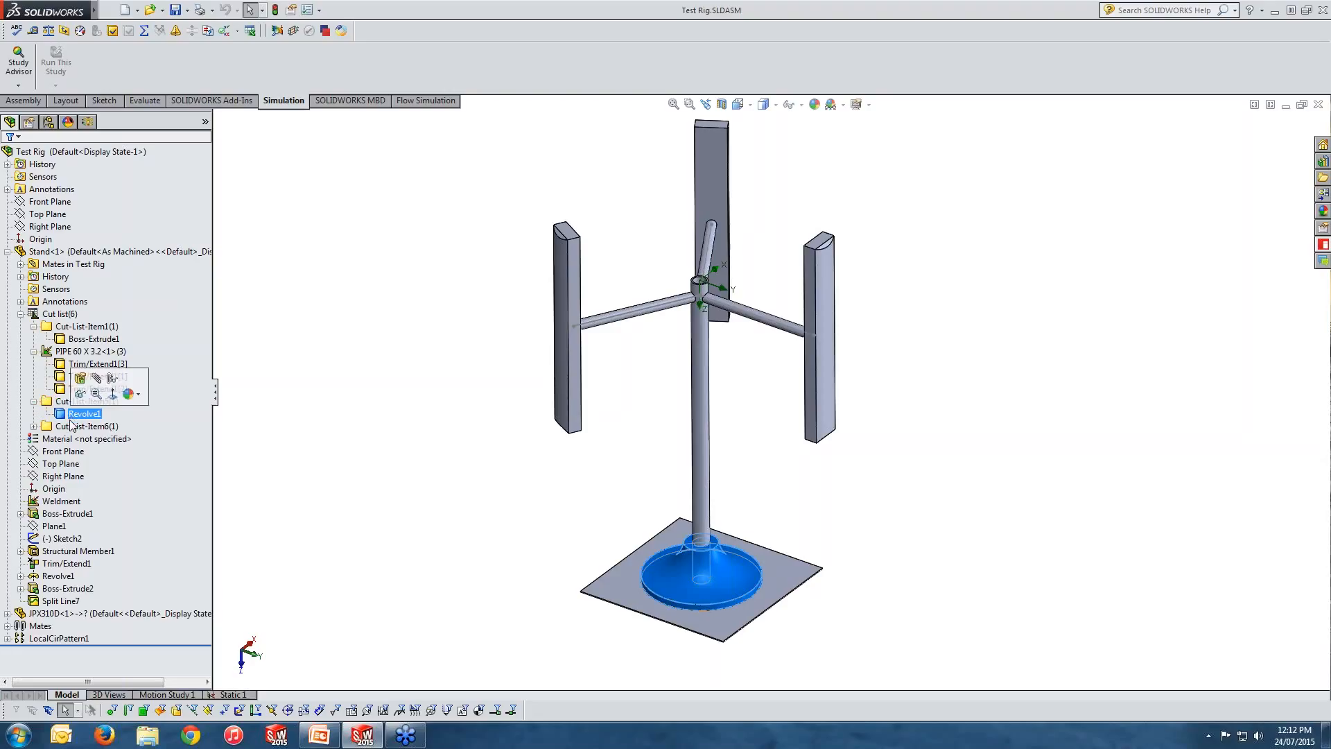
click(34, 426)
click(76, 440)
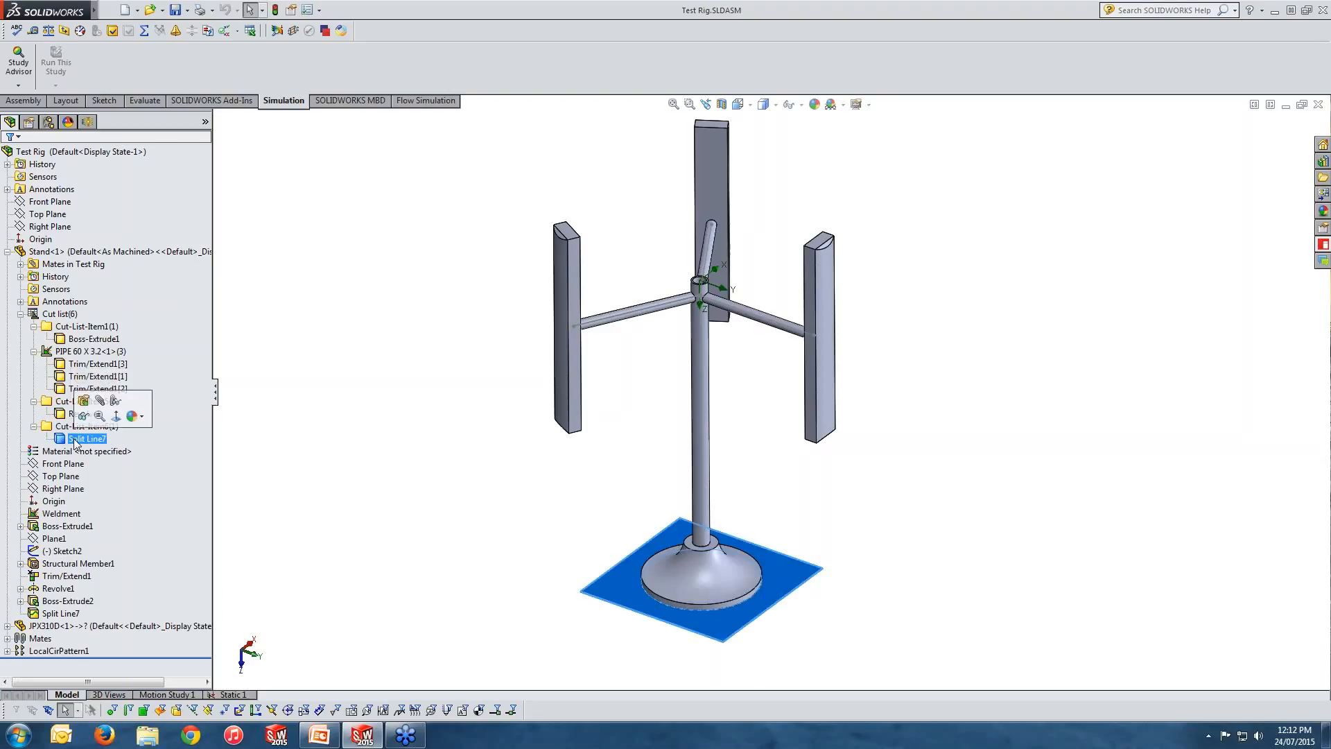
Step: Collapse the Stand and inspect the JPX310D blade instances in the local circular pattern
click(8, 253)
click(68, 253)
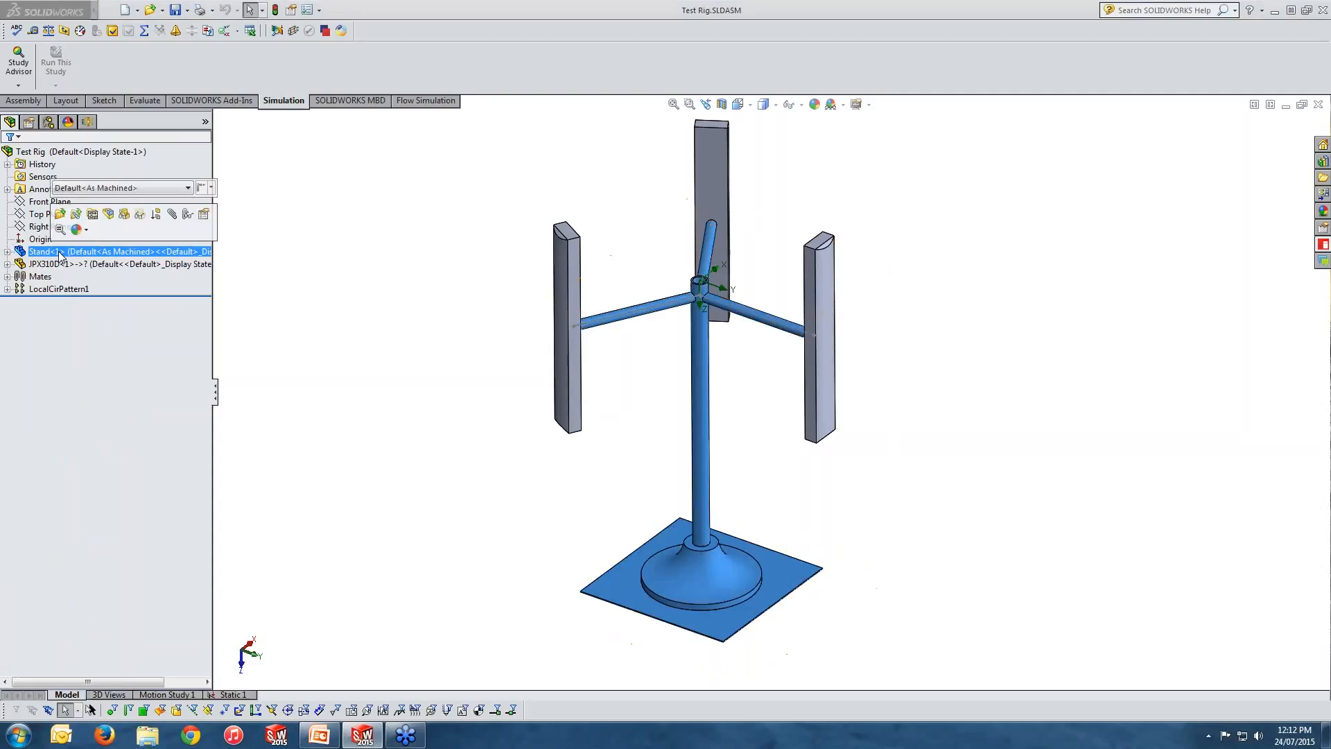
click(67, 266)
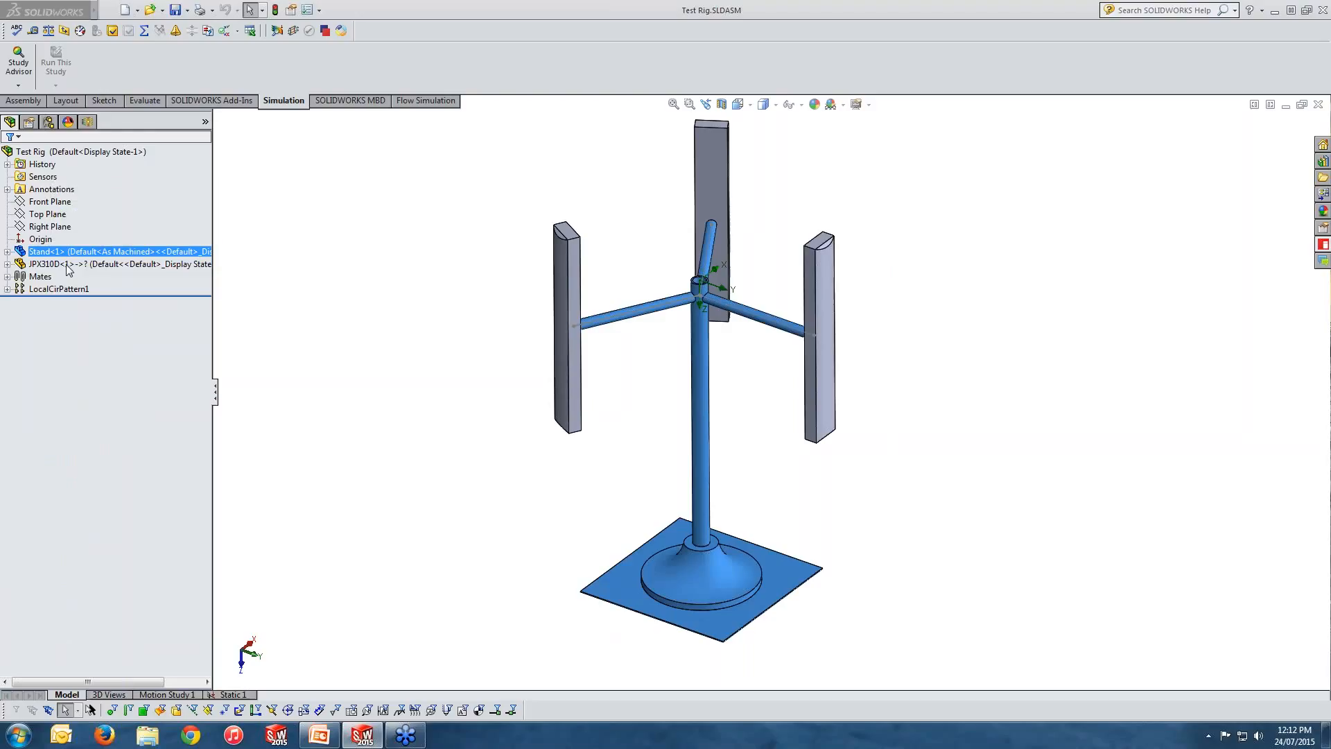
click(8, 289)
click(43, 301)
click(46, 312)
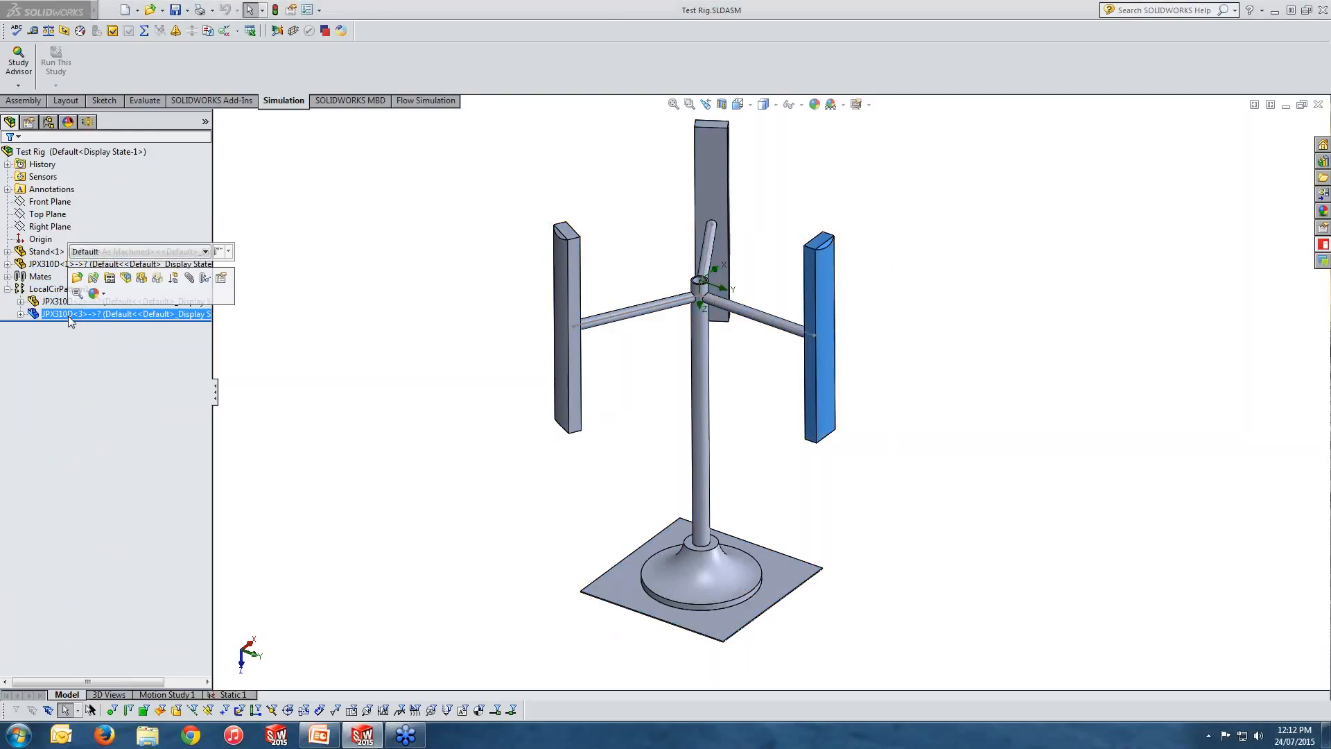
click(44, 301)
click(406, 343)
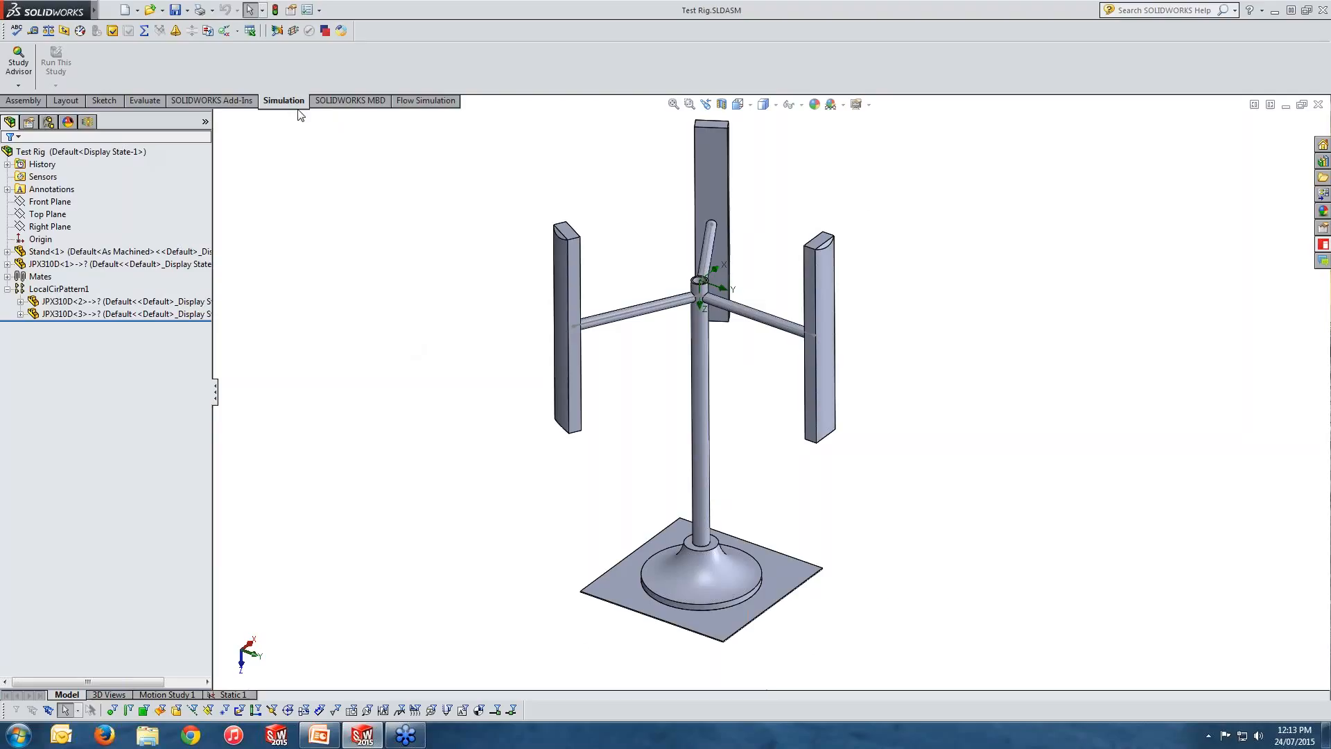
Step: Check that the SOLIDWORKS Simulation and Flow Simulation 2015 add-ins are enabled, leaving the add-in settings unchanged
click(319, 10)
click(326, 54)
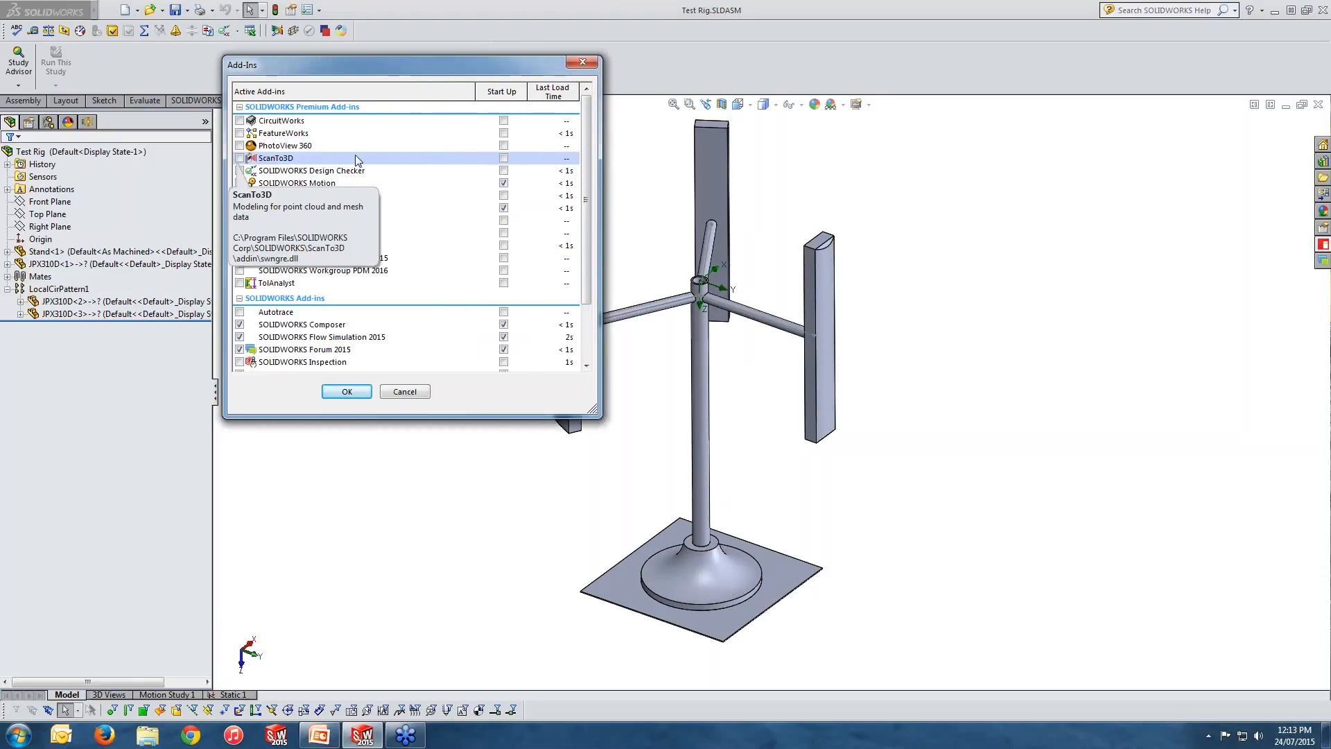
scroll(296, 172, down, 1)
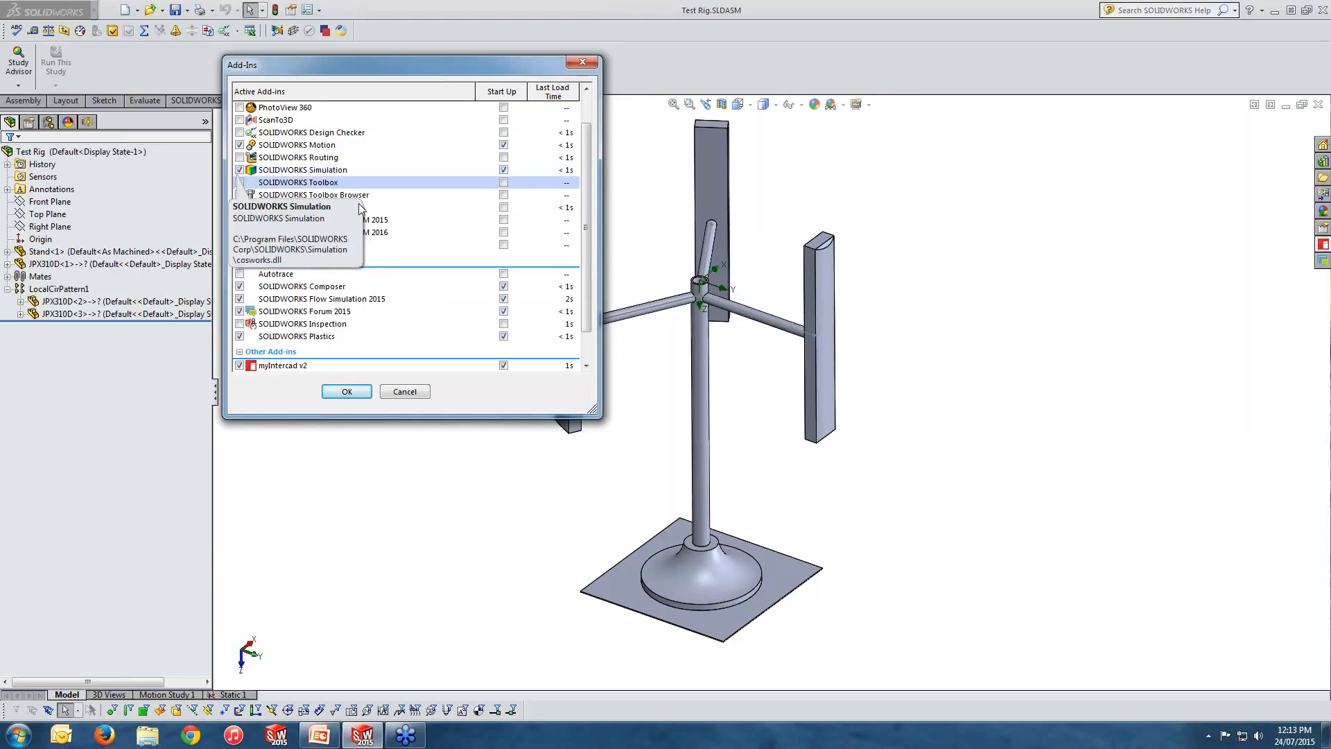
scroll(395, 253, down, 1)
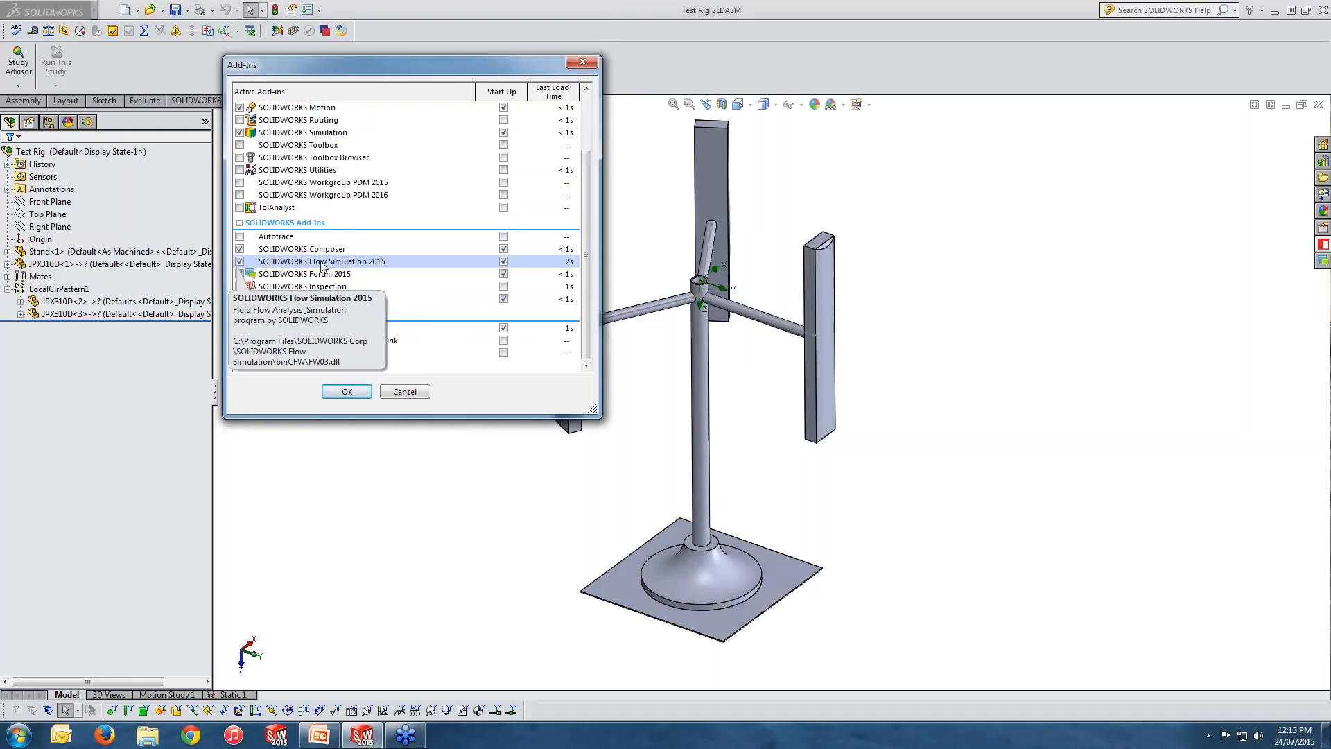
click(412, 393)
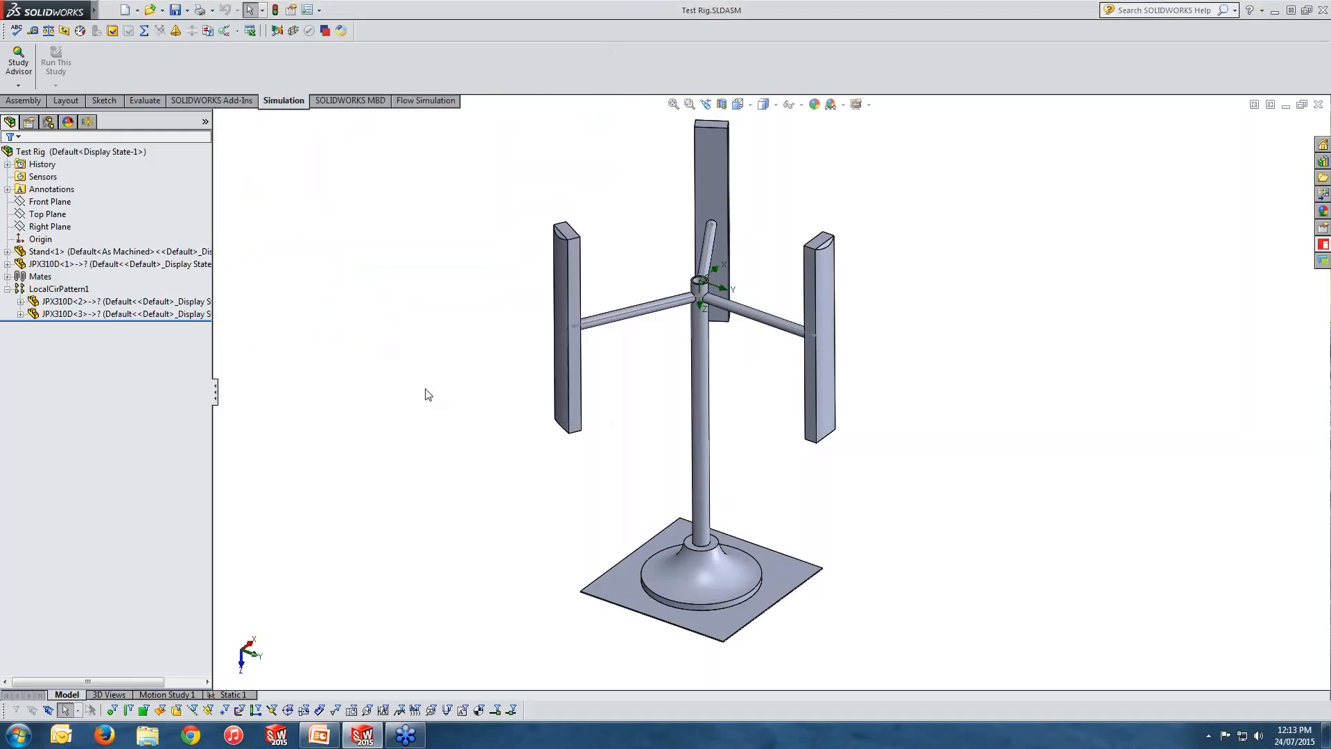
Step: Start a Flow Simulation project with the Wizard, keeping the name Project(1) and using the current configuration
click(426, 102)
click(294, 104)
click(426, 103)
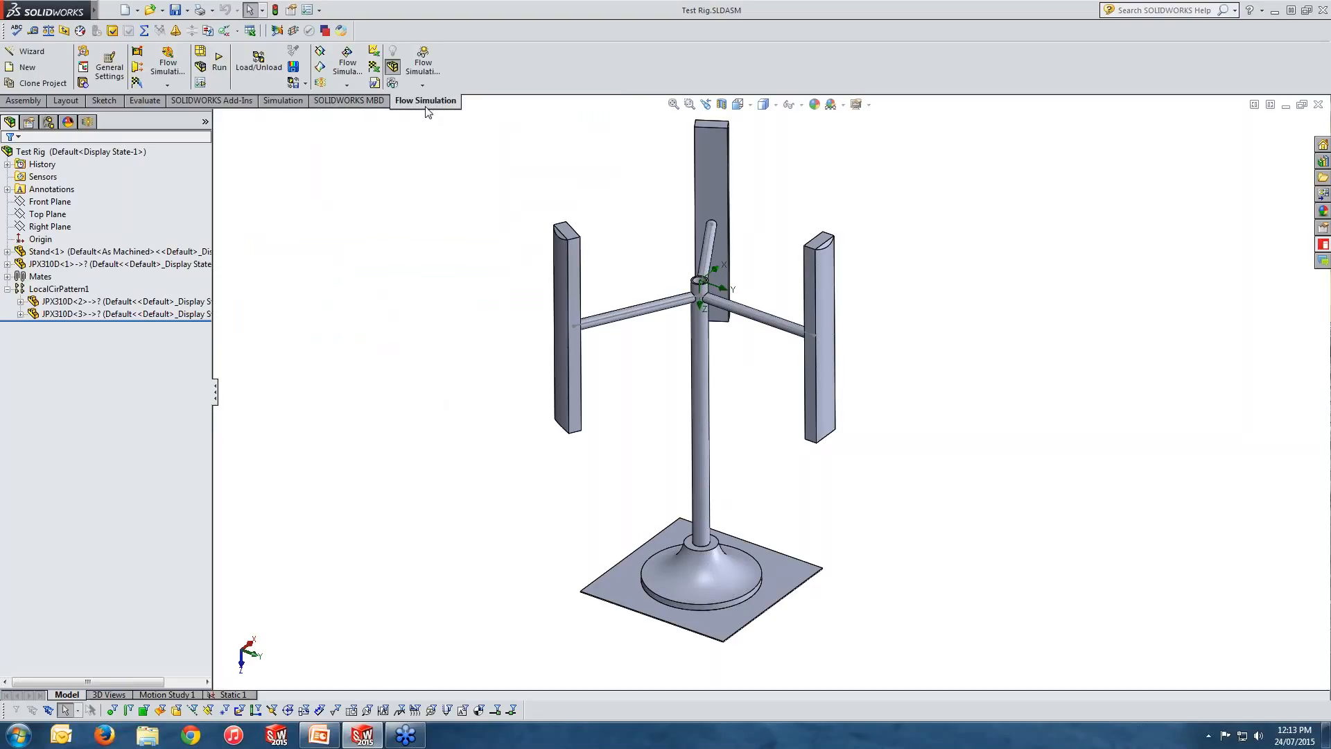
click(10, 52)
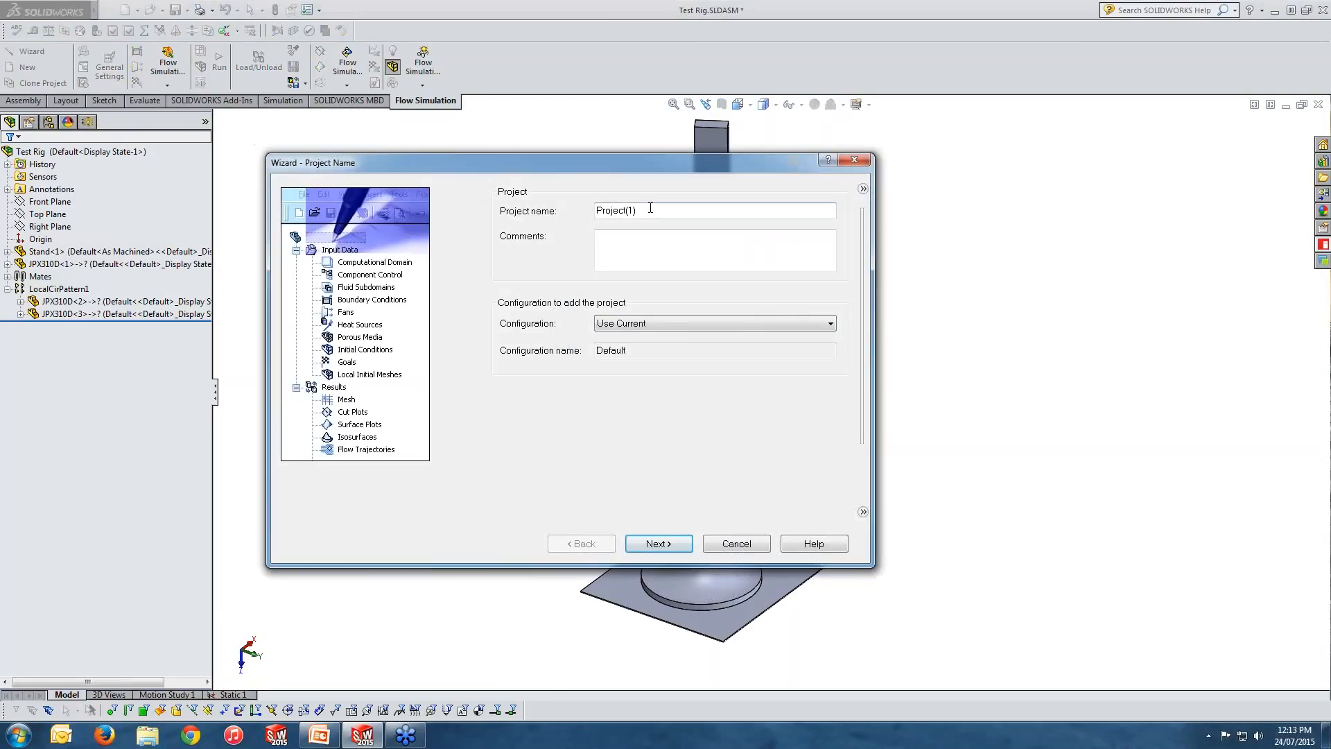
click(673, 329)
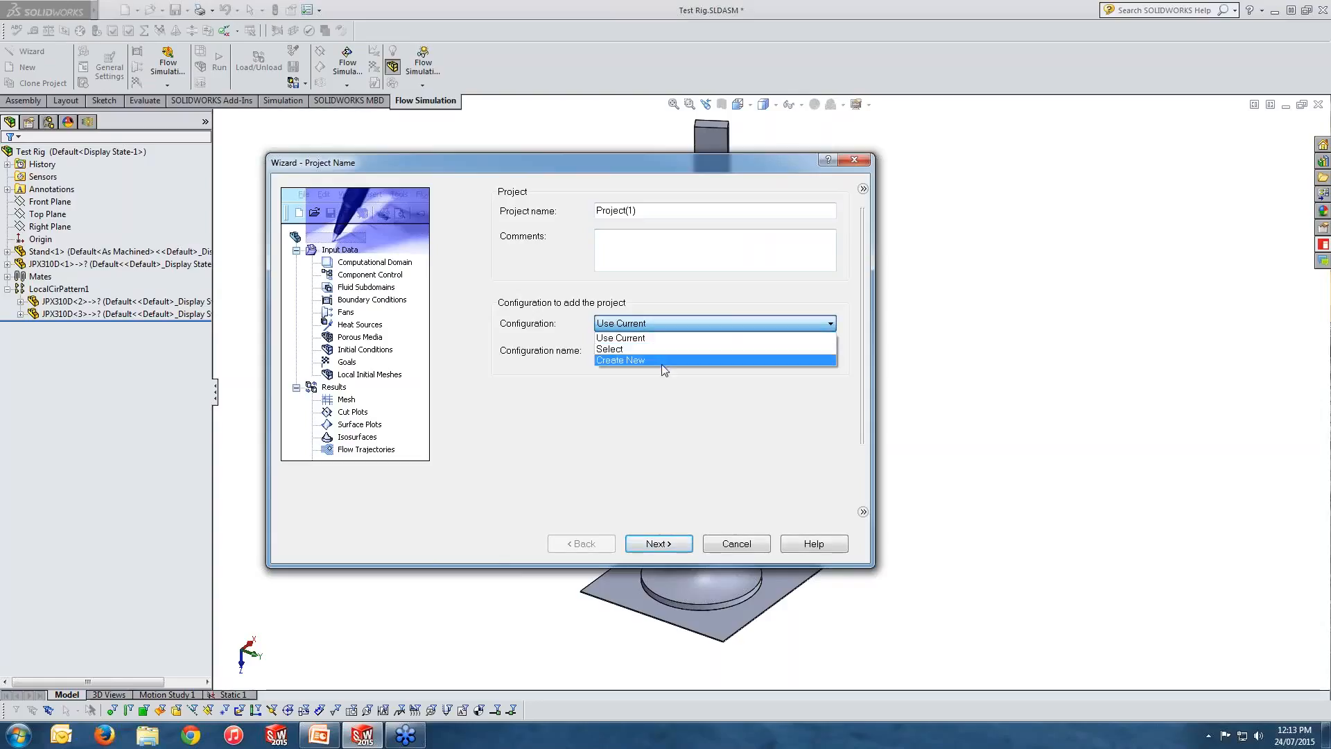
click(645, 337)
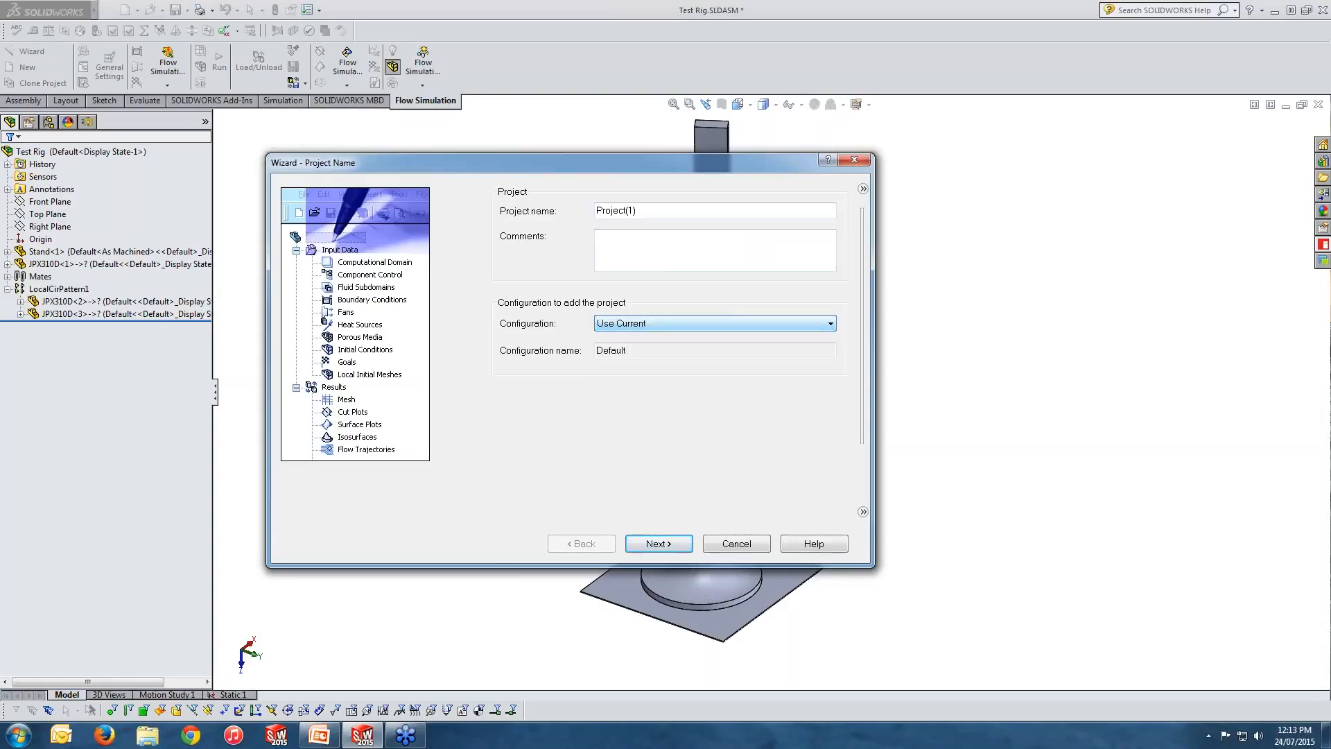
click(658, 551)
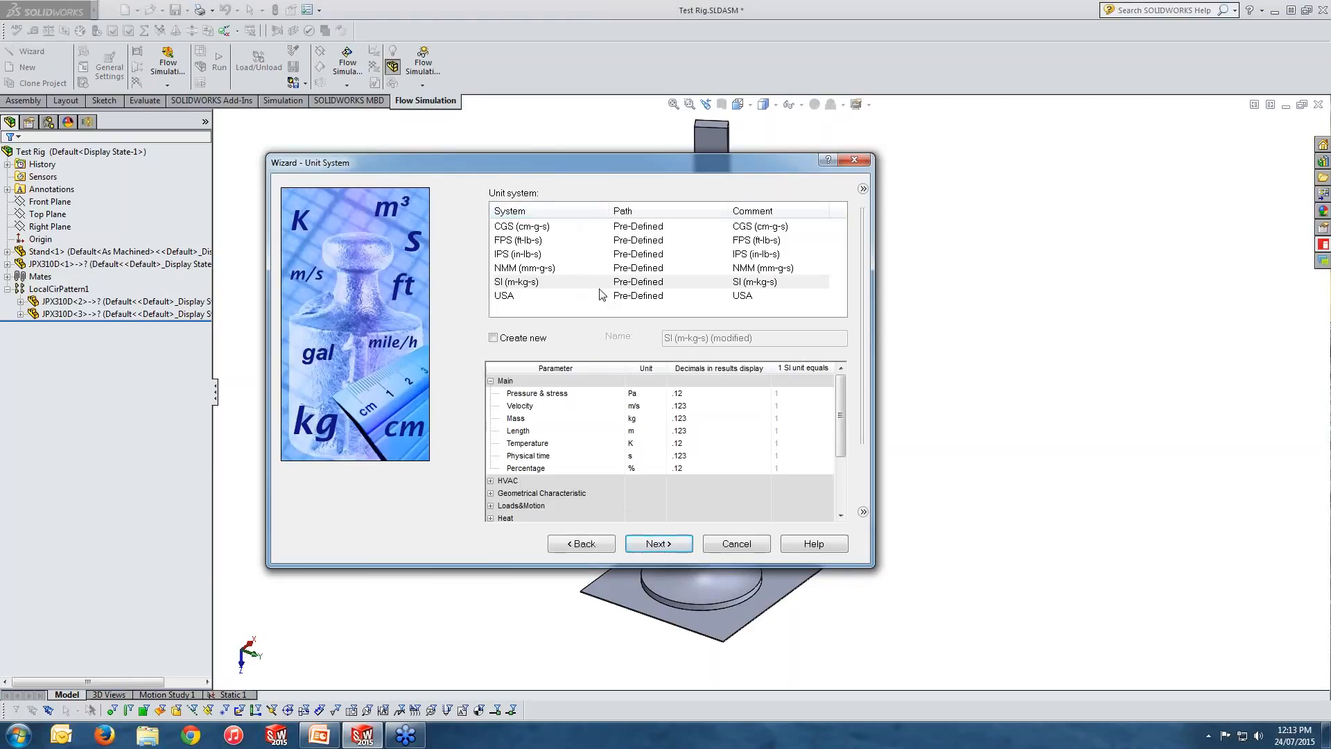
Step: Use the SI (m-kg-s) unit system with temperature in °C, and set the analysis type to External
click(517, 282)
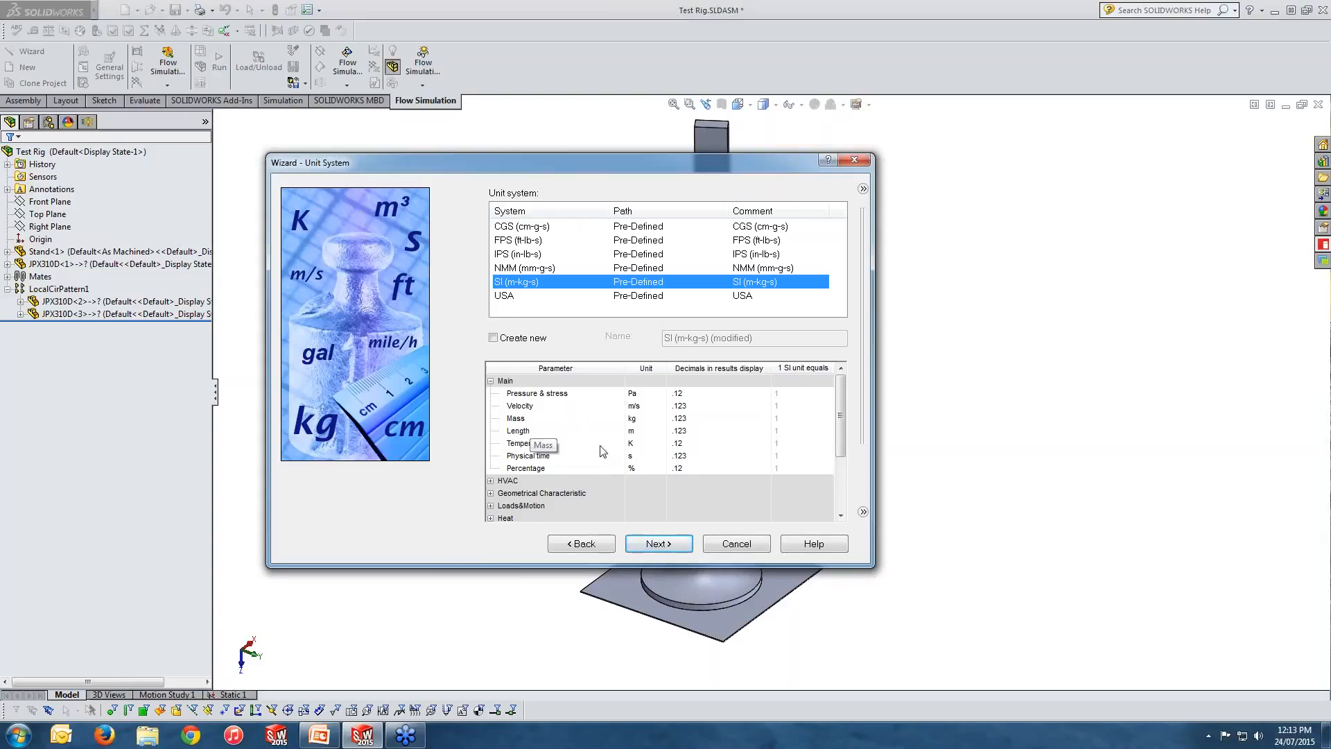
click(652, 445)
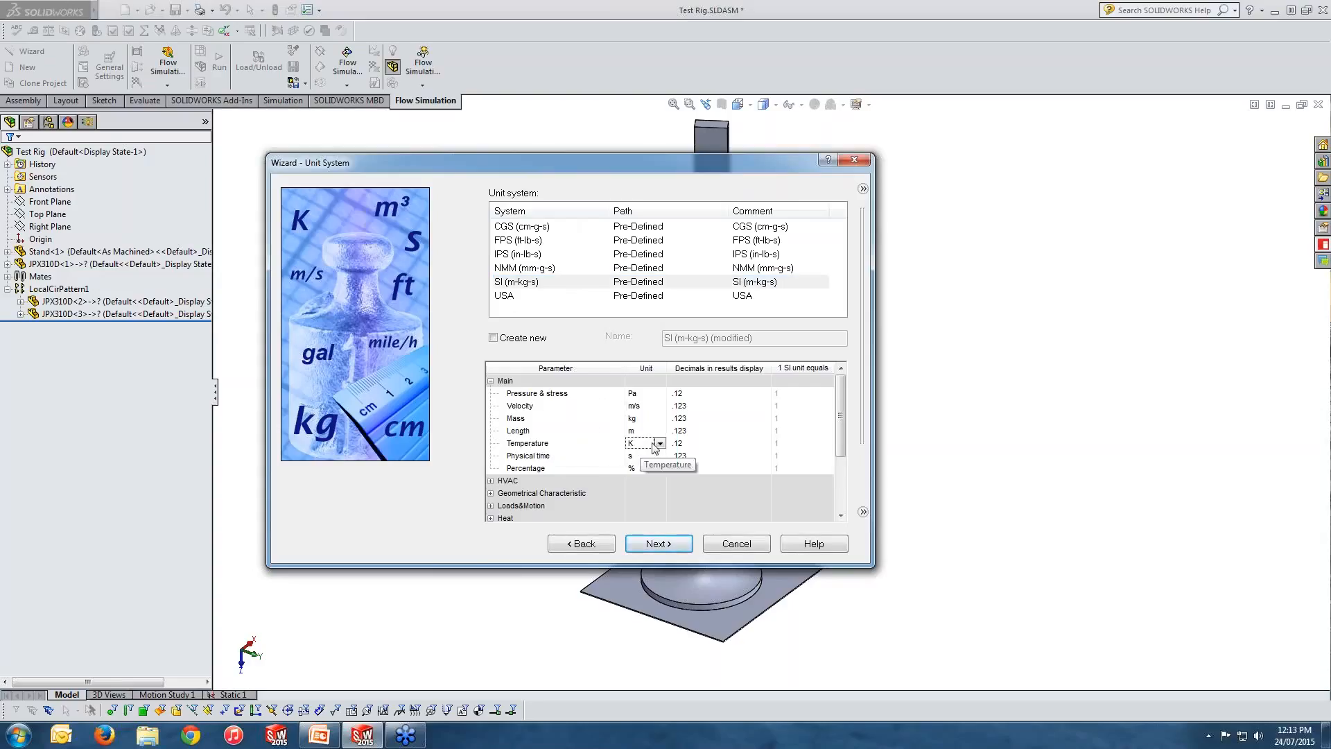
click(657, 444)
click(642, 468)
click(657, 544)
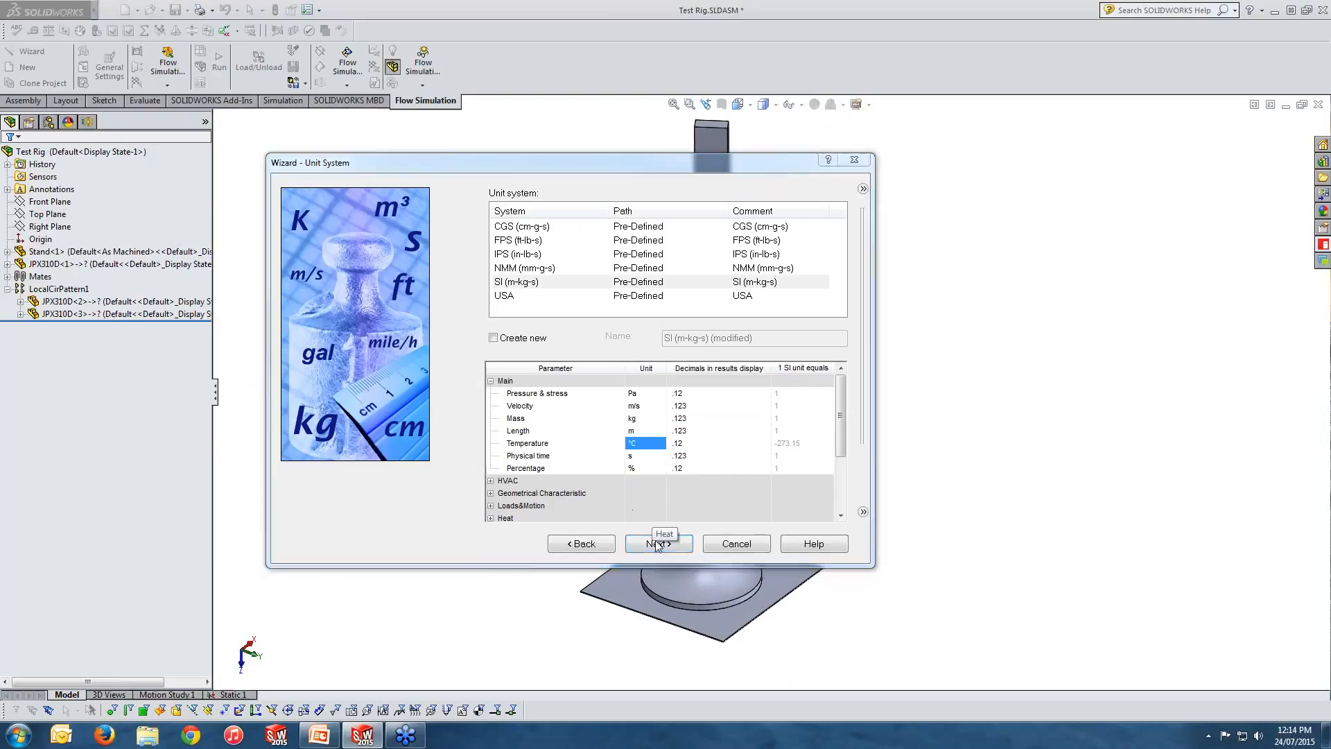
click(658, 546)
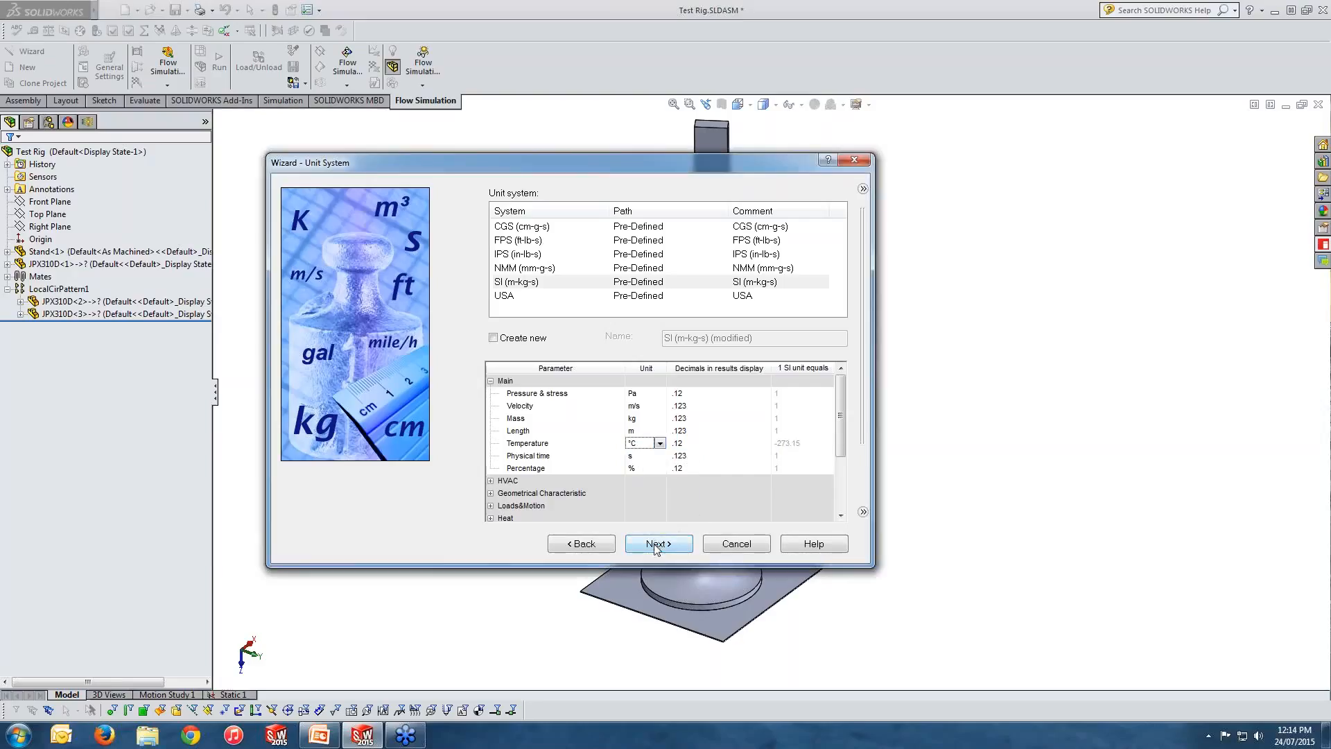
click(656, 544)
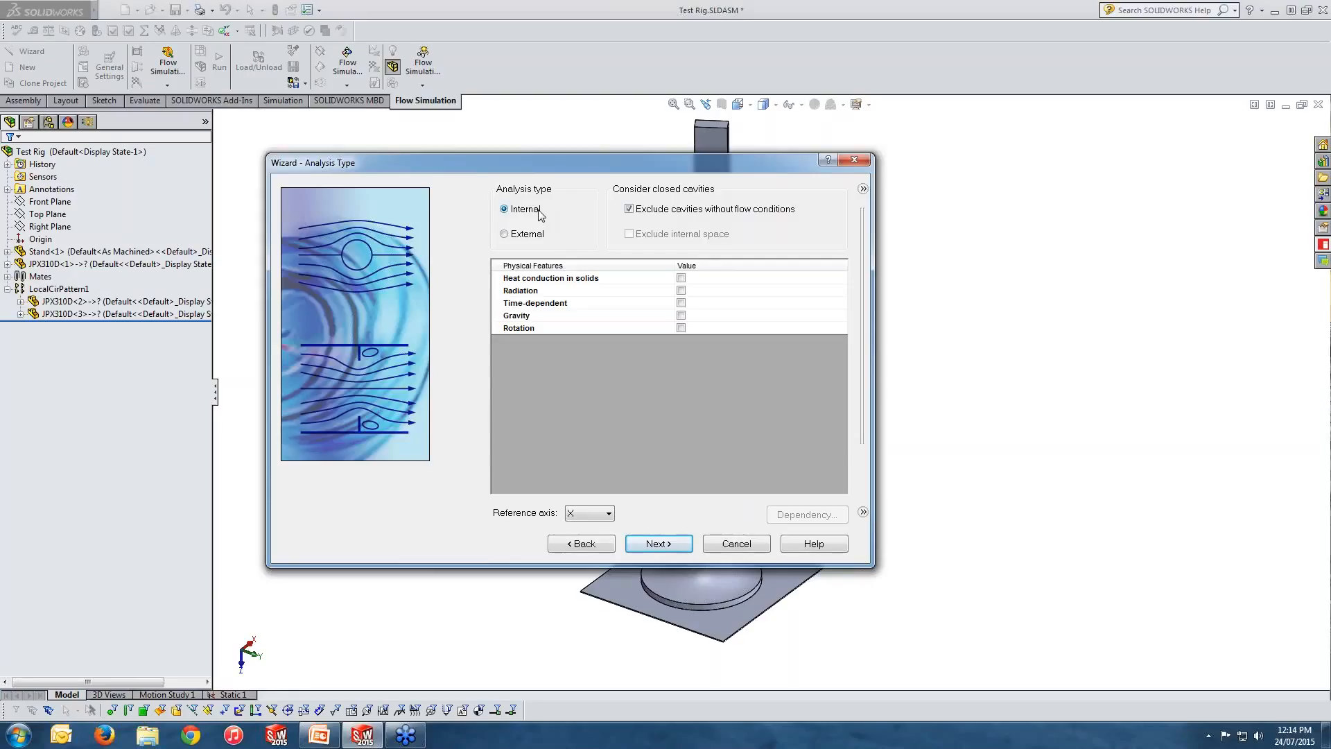
click(539, 236)
click(680, 278)
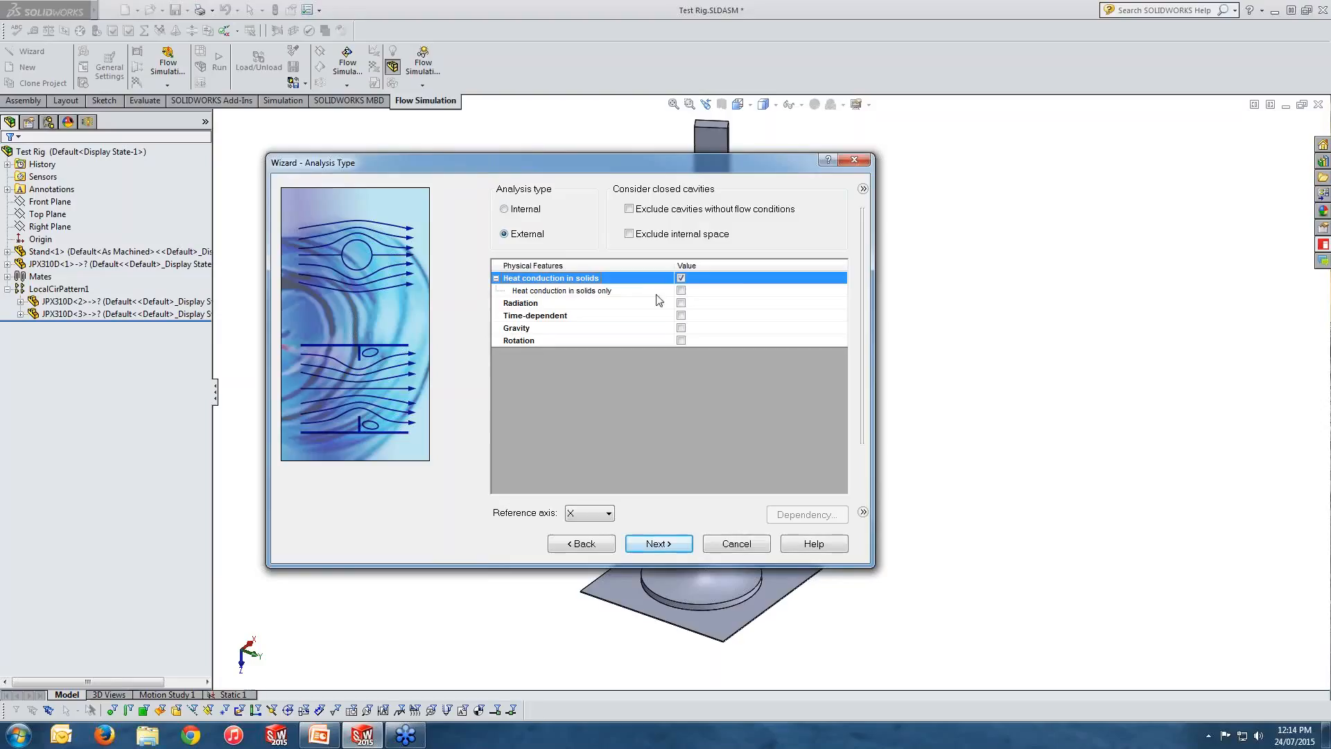
click(680, 291)
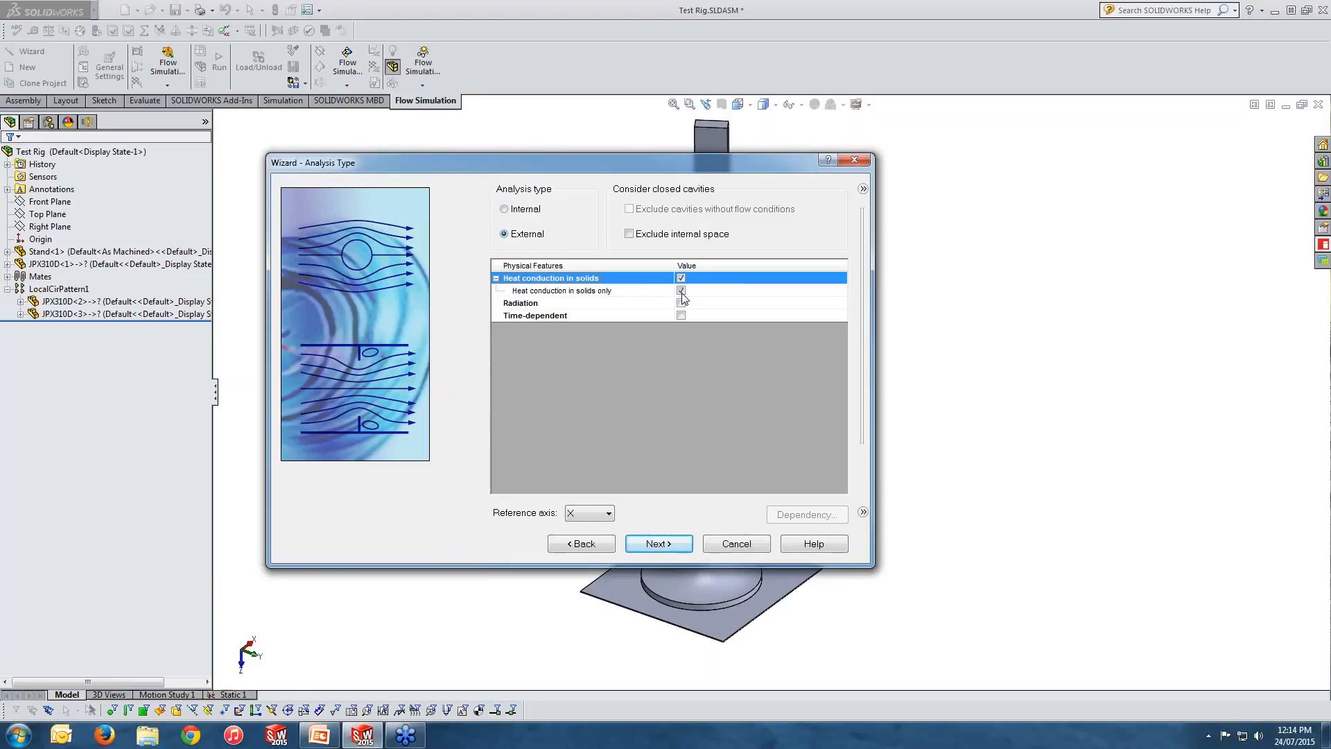
click(681, 291)
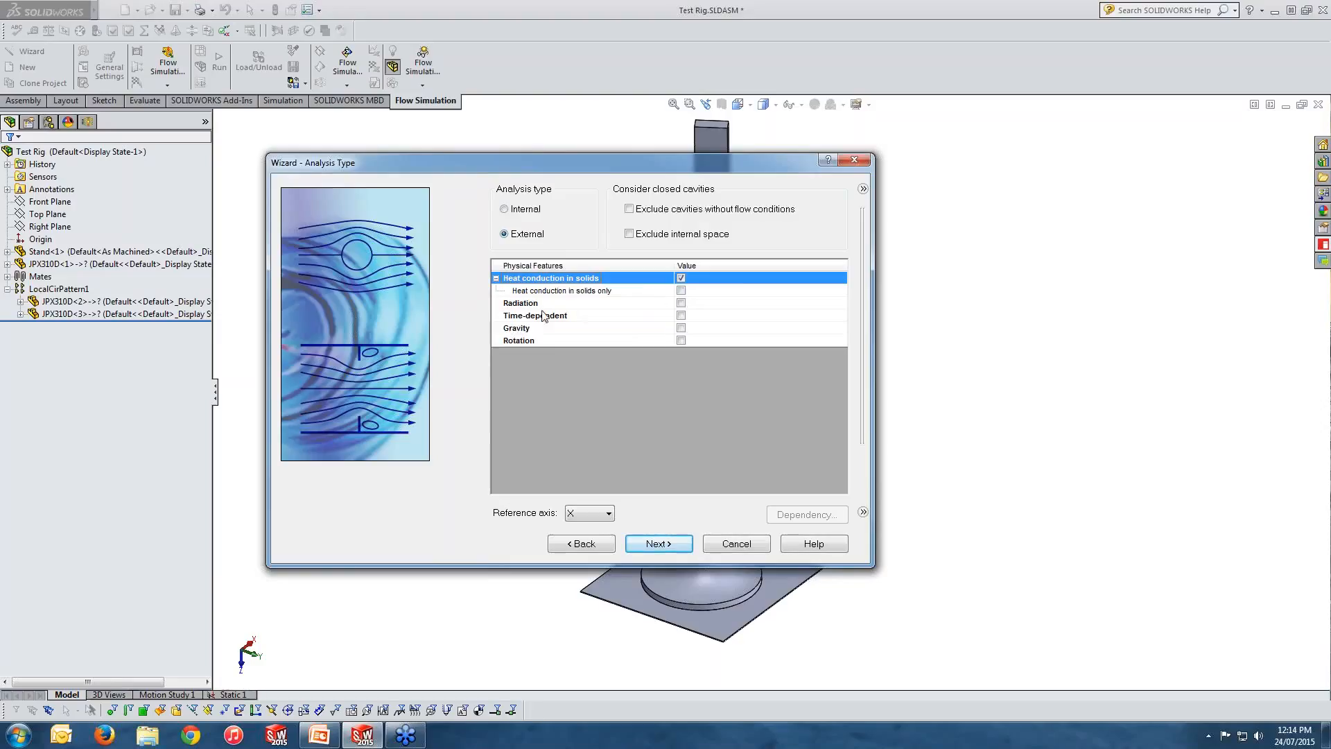
click(681, 305)
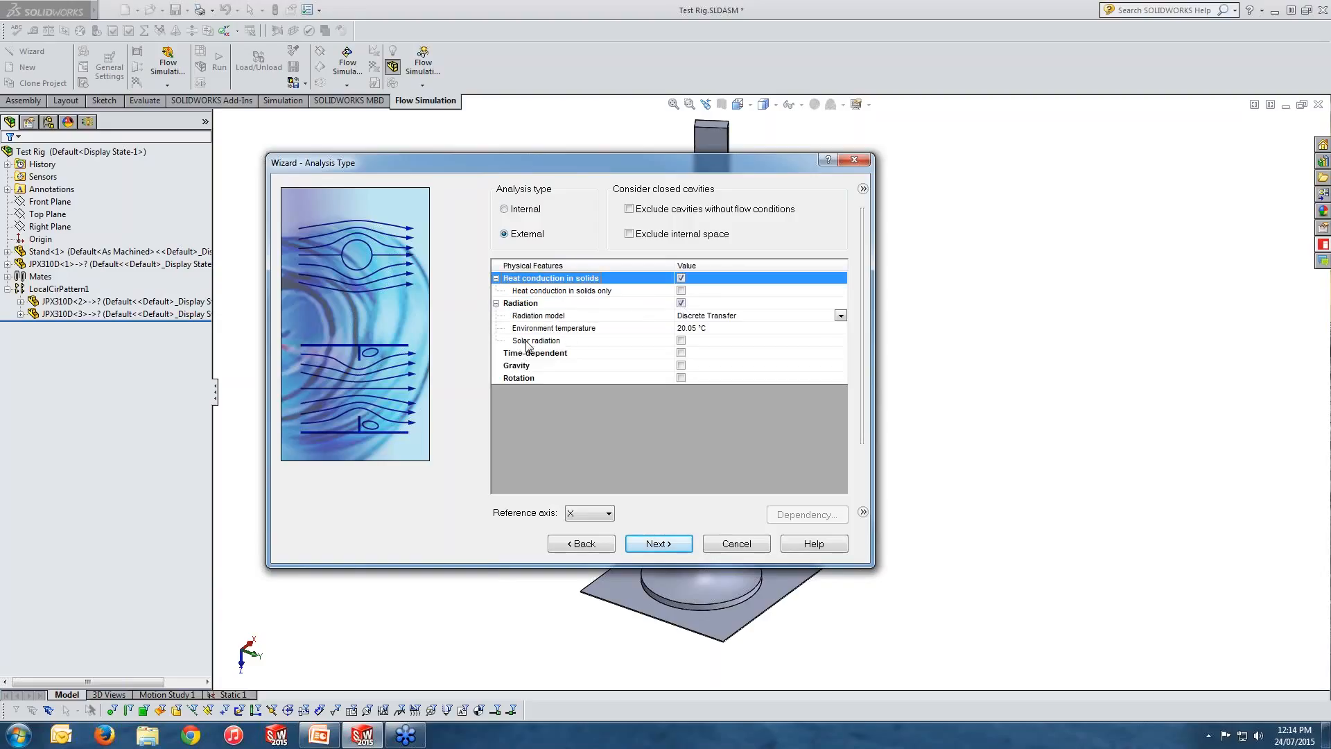
click(681, 340)
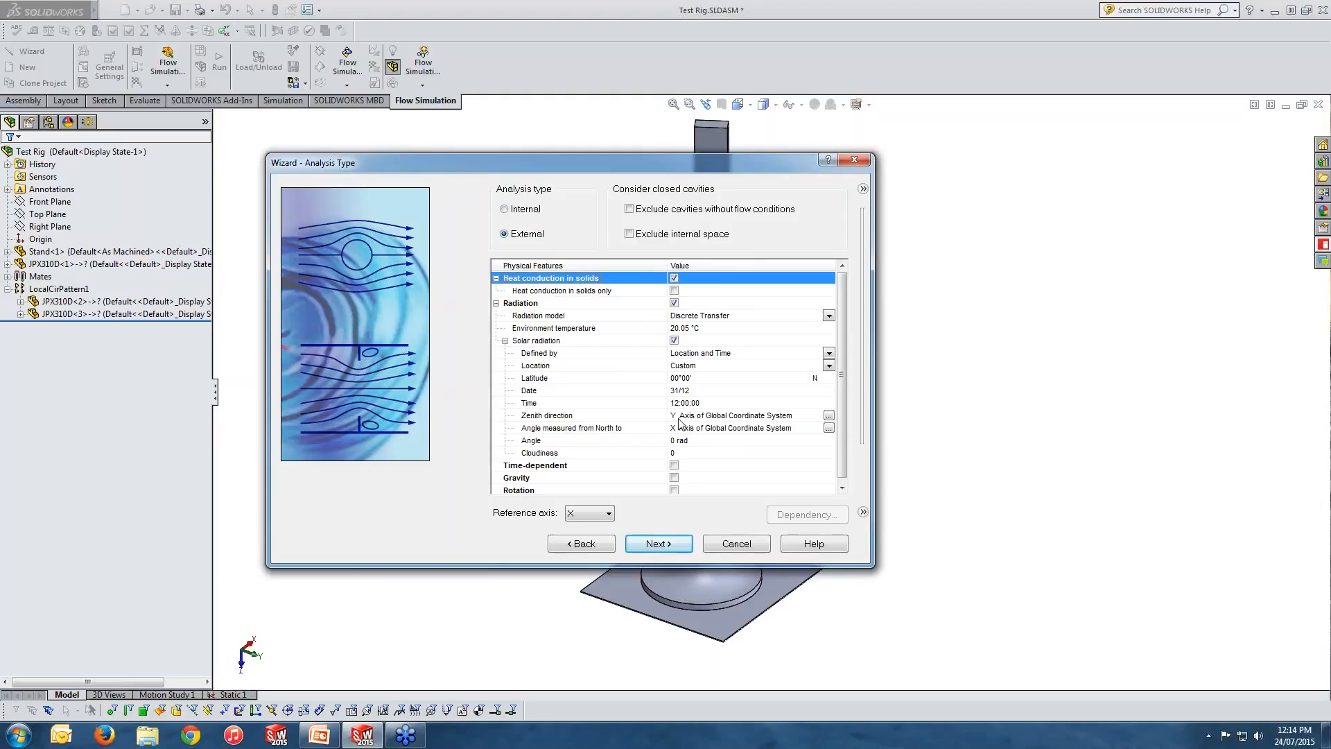
click(674, 305)
click(680, 279)
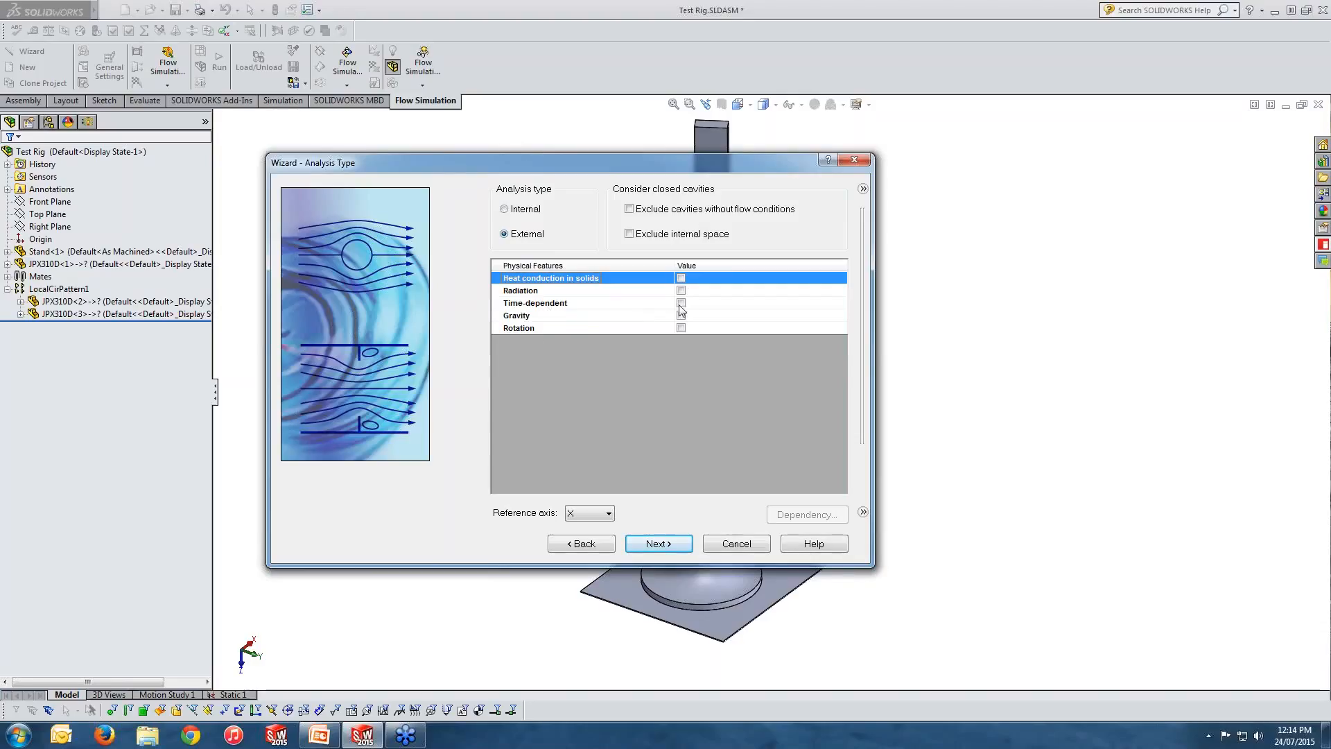
Step: Try the Time-dependent, Gravity and Rotation physical features one at a time, switching each off again before continuing to the default fluid
click(681, 304)
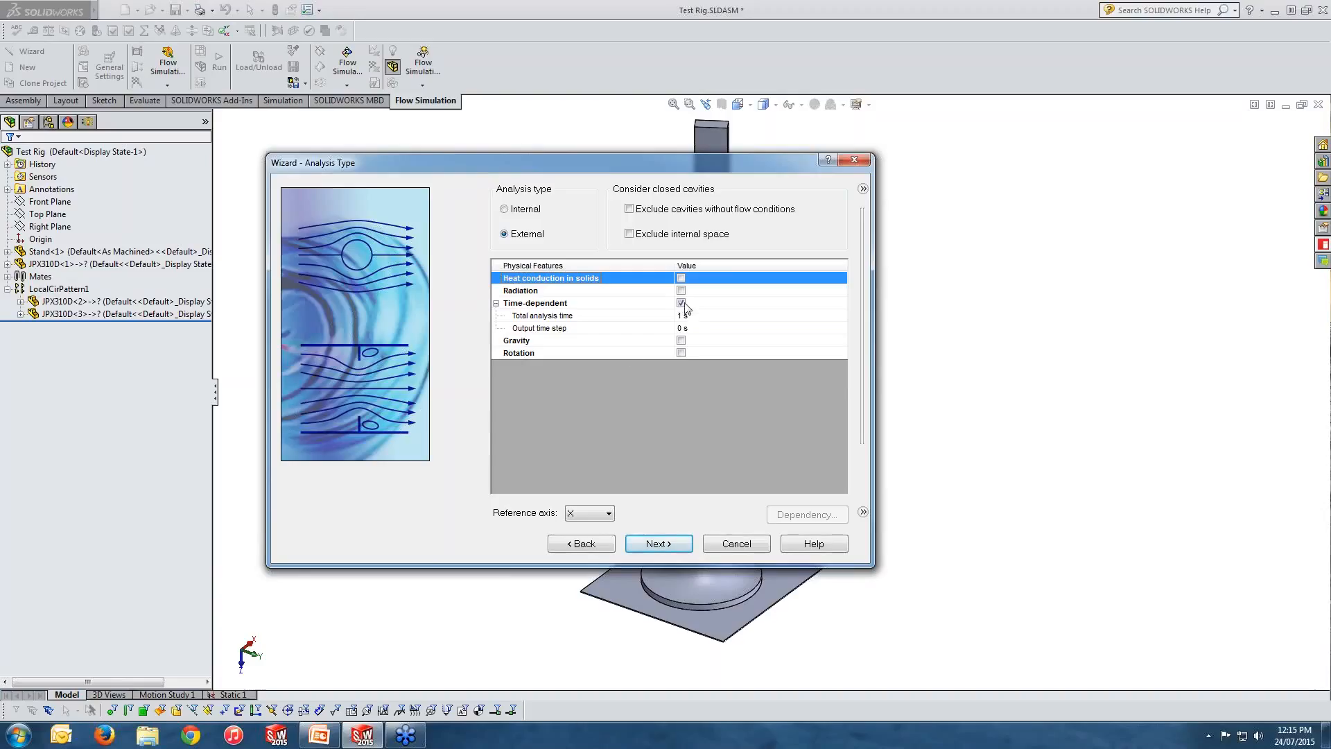
click(681, 302)
click(681, 315)
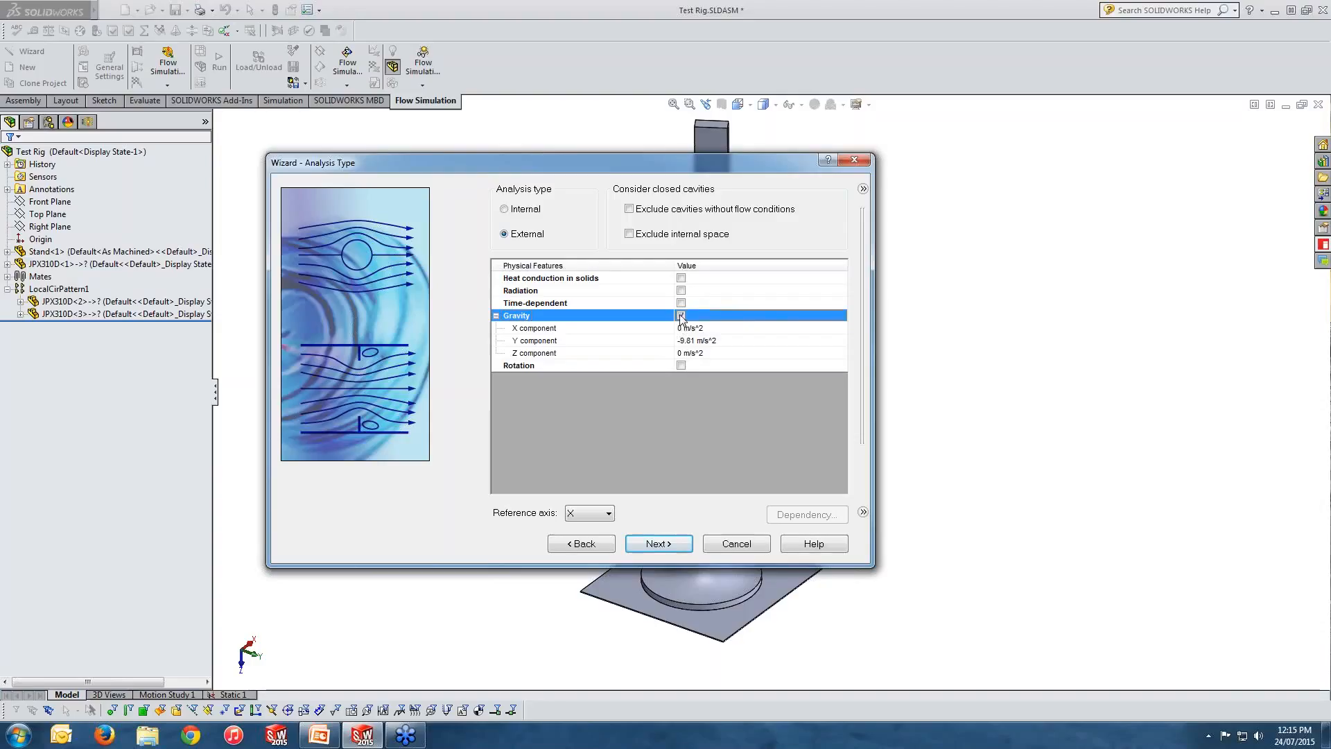
click(681, 316)
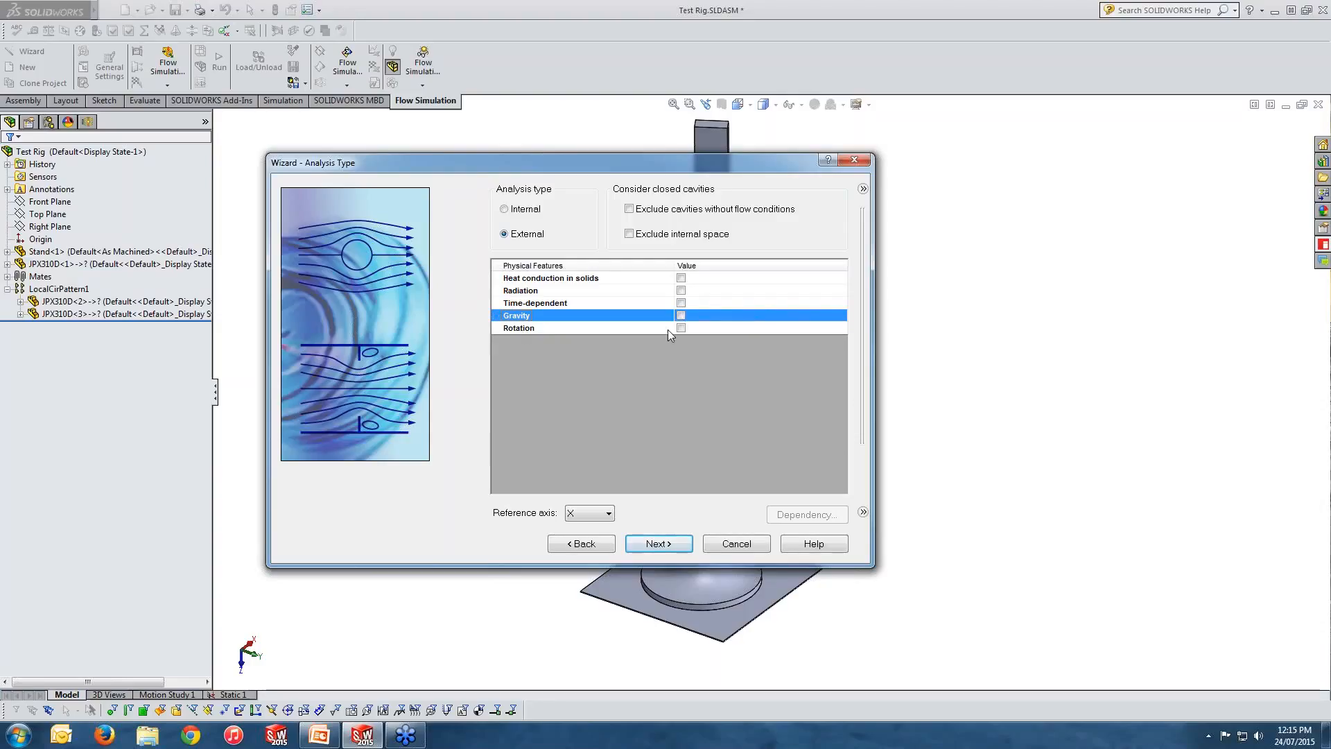
click(680, 328)
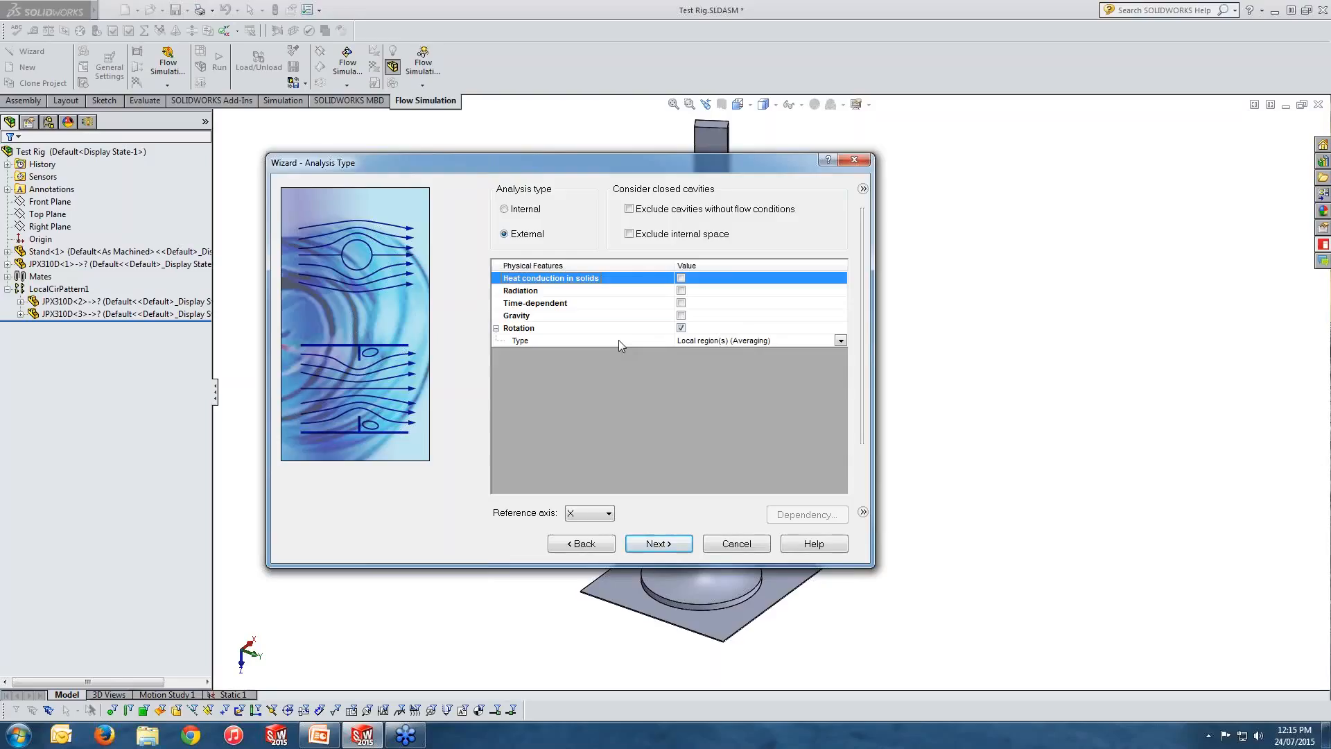
click(682, 328)
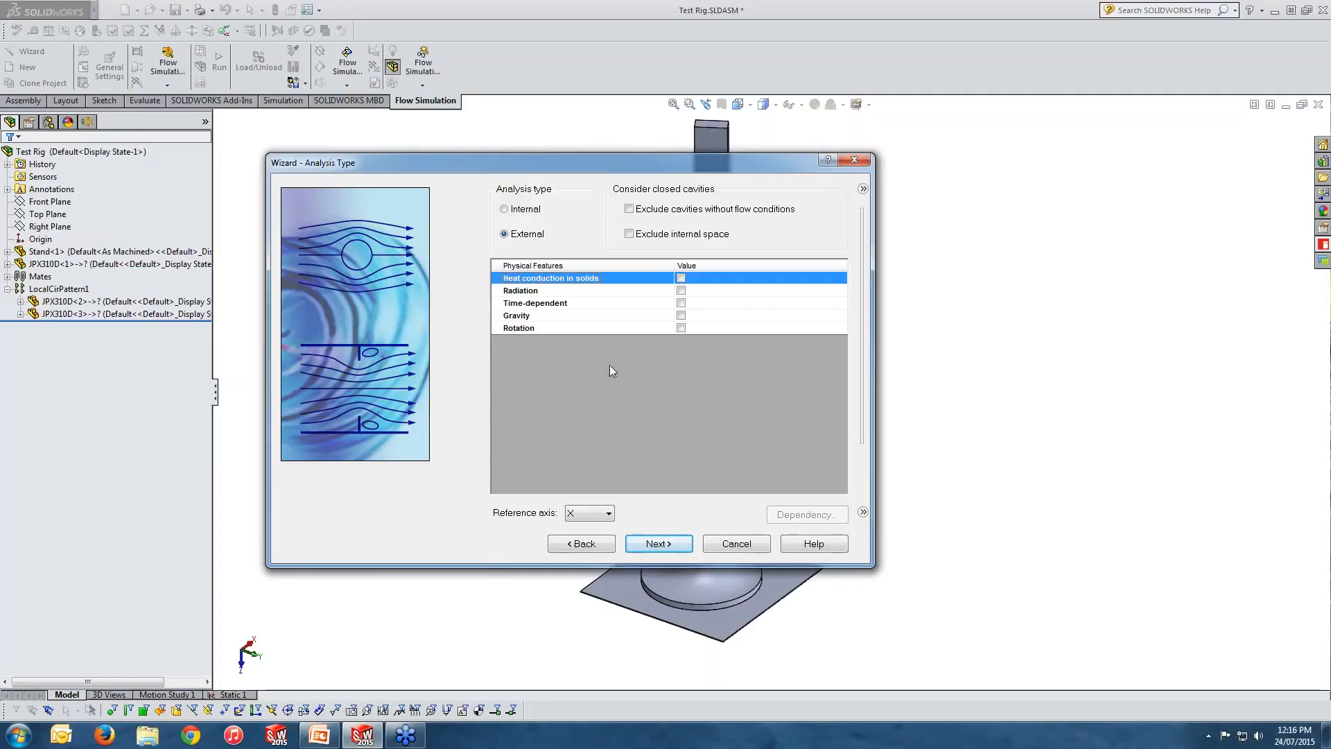
click(669, 546)
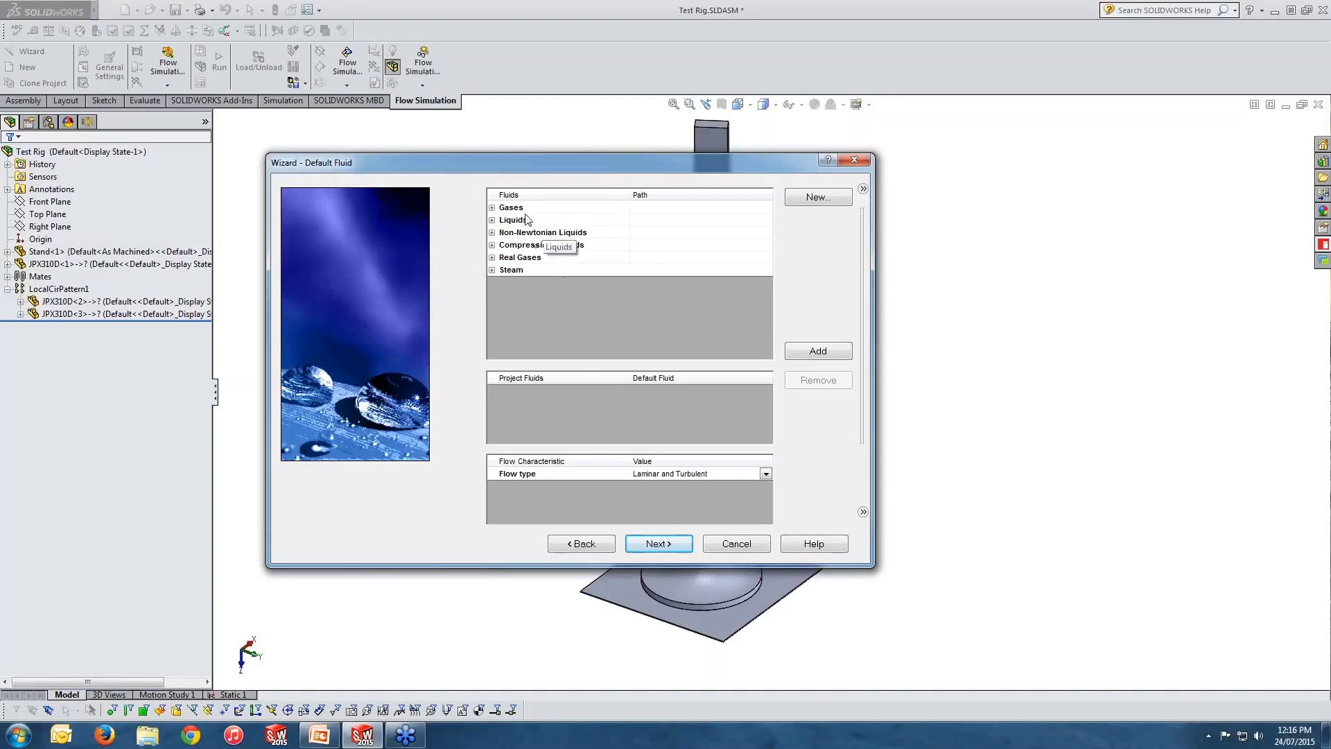
Step: Add the pre-defined gas Air to the project as its default fluid and collapse the fluid categories
click(493, 208)
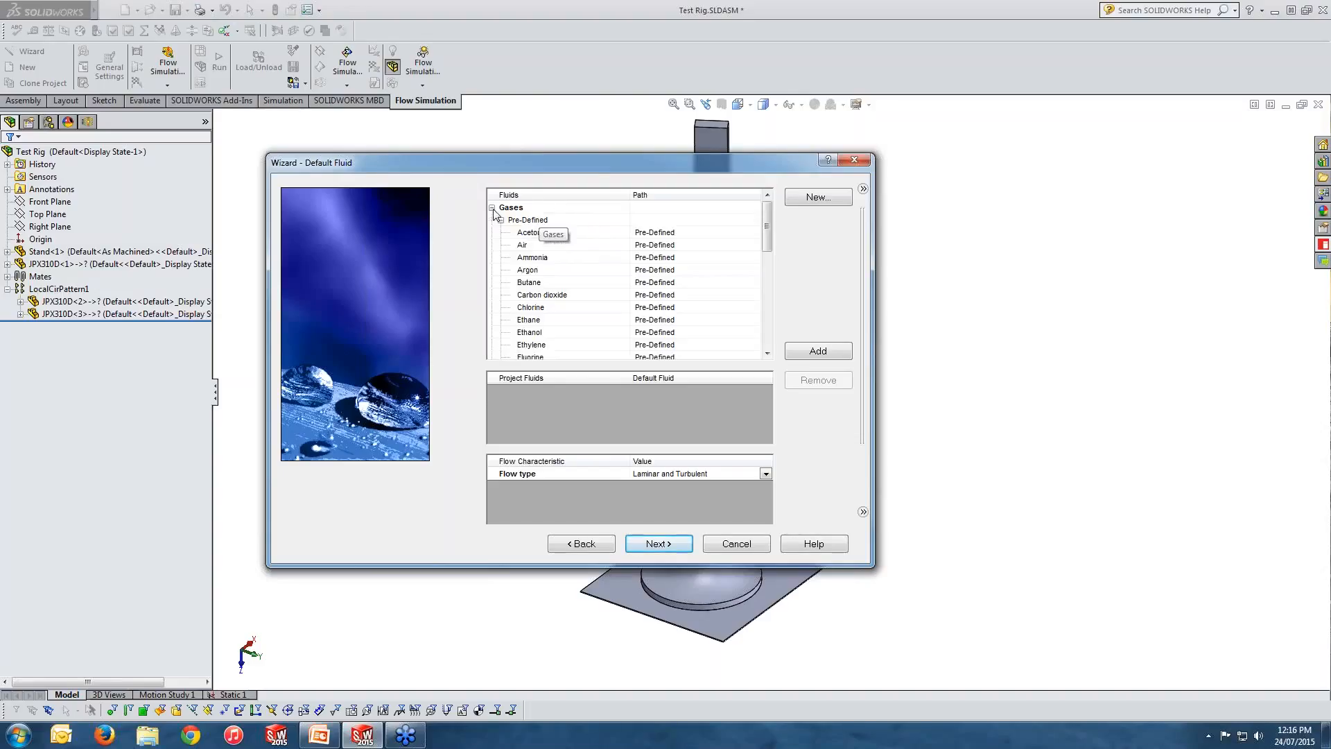
click(526, 245)
double_click(526, 244)
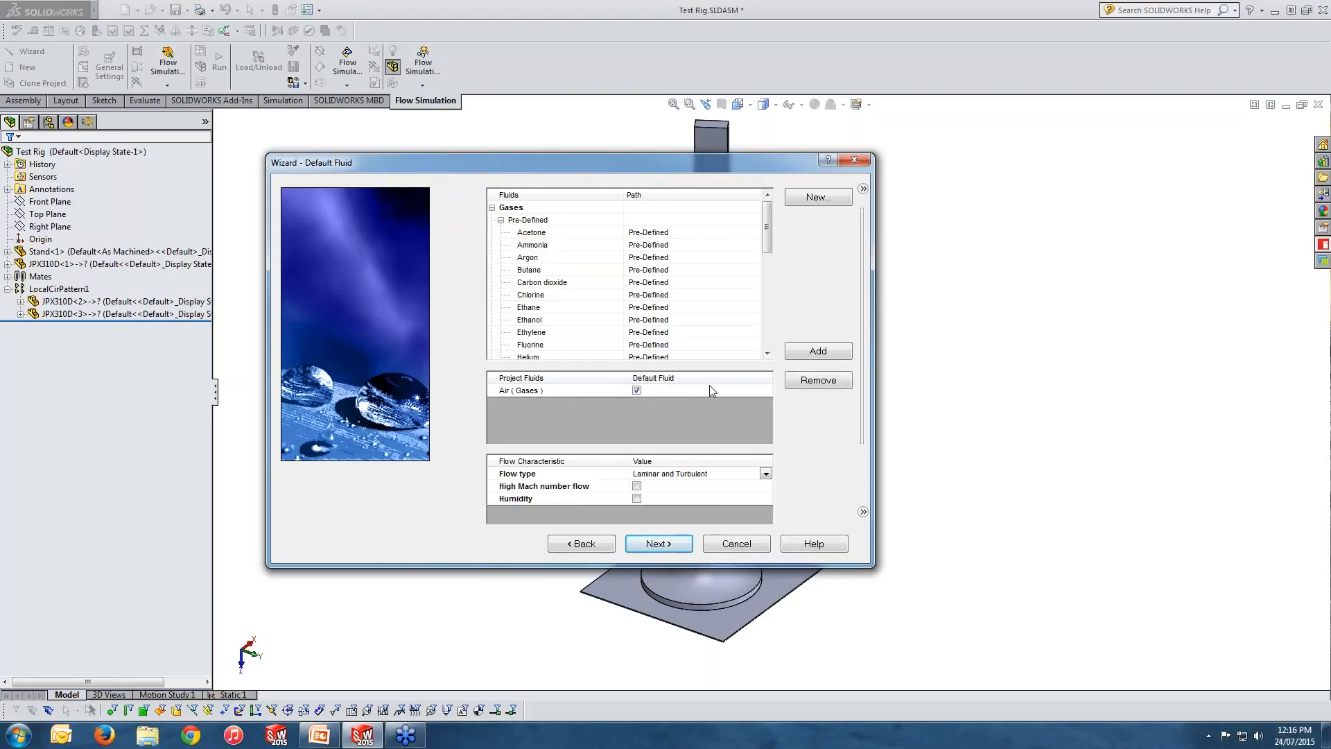
click(500, 220)
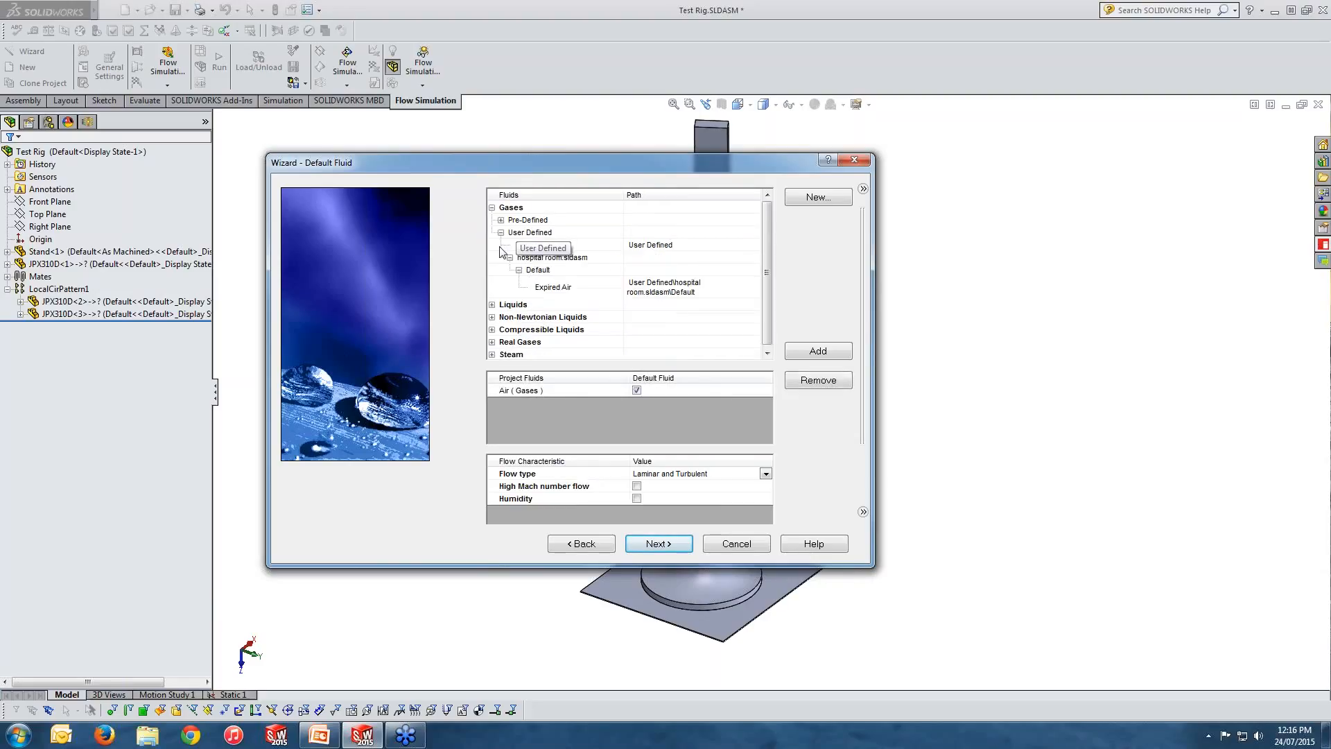
click(492, 207)
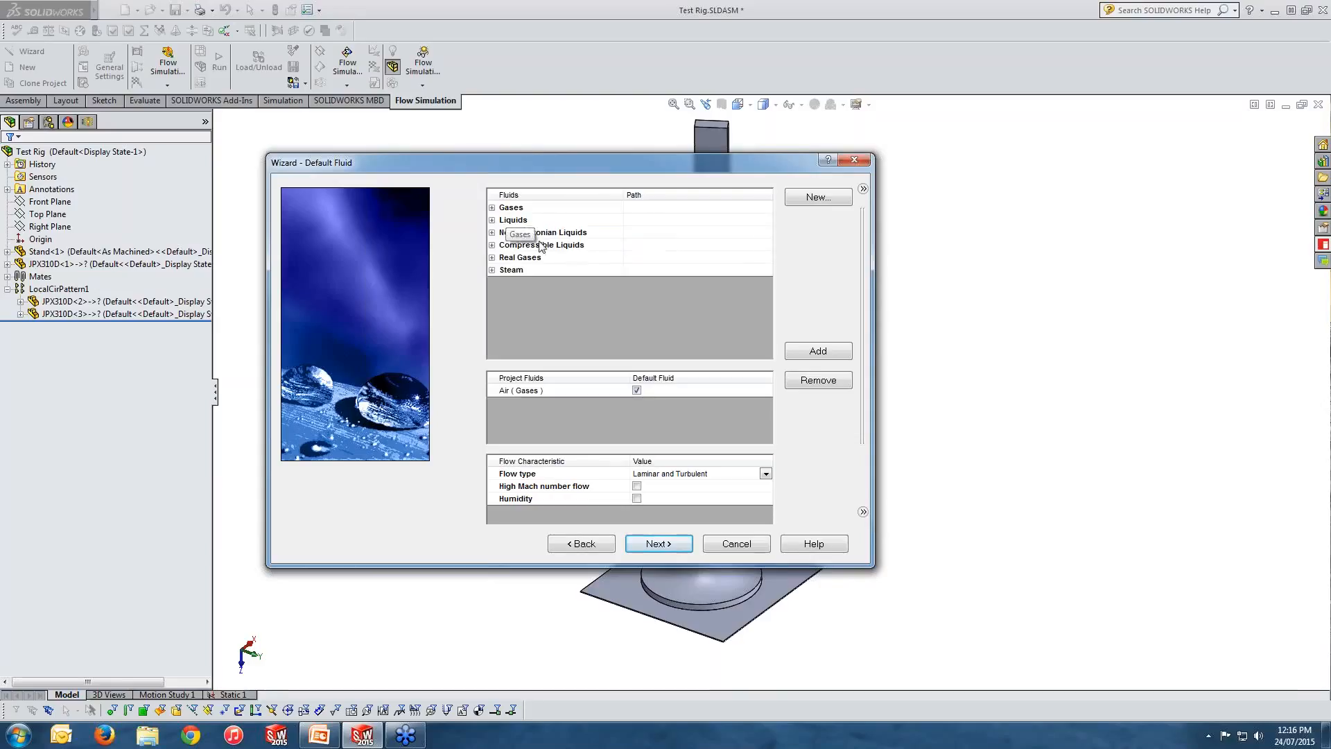
click(637, 388)
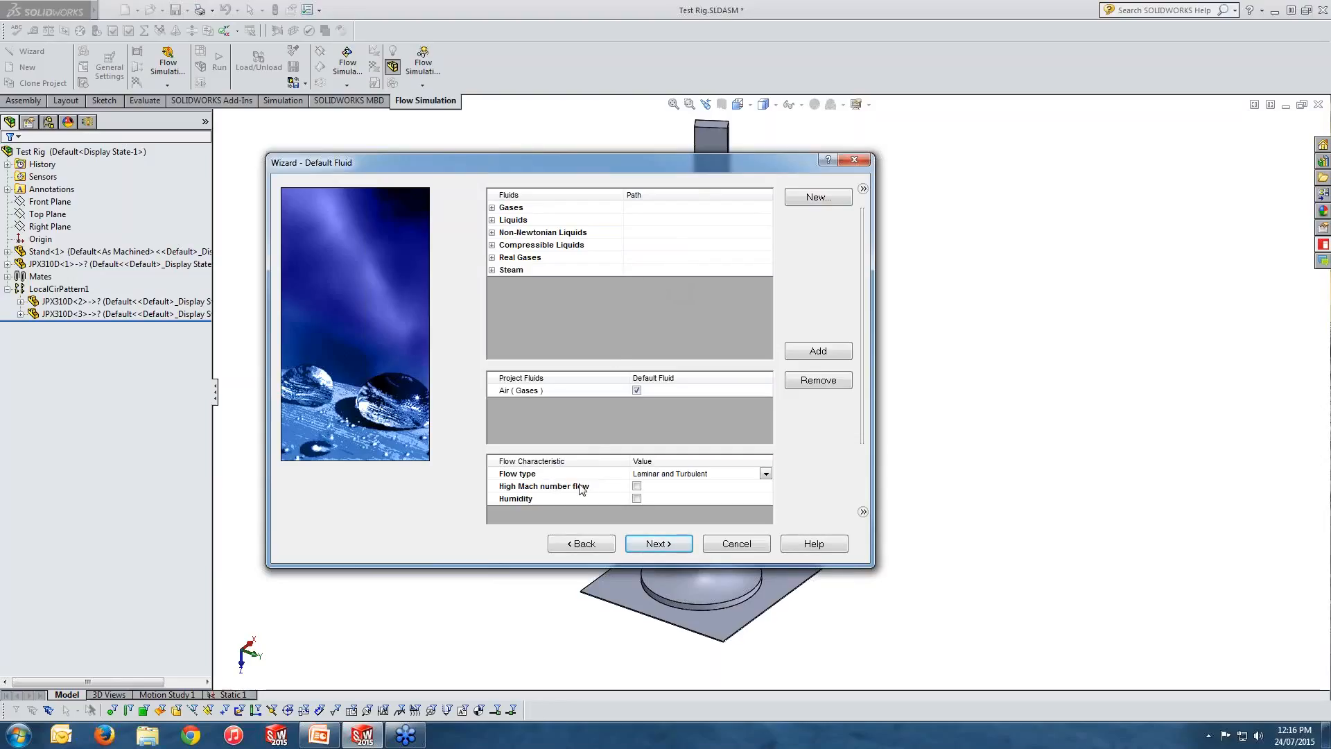
Step: Check the available flow types, keep Laminar and Turbulent, and continue to the wall conditions
click(718, 478)
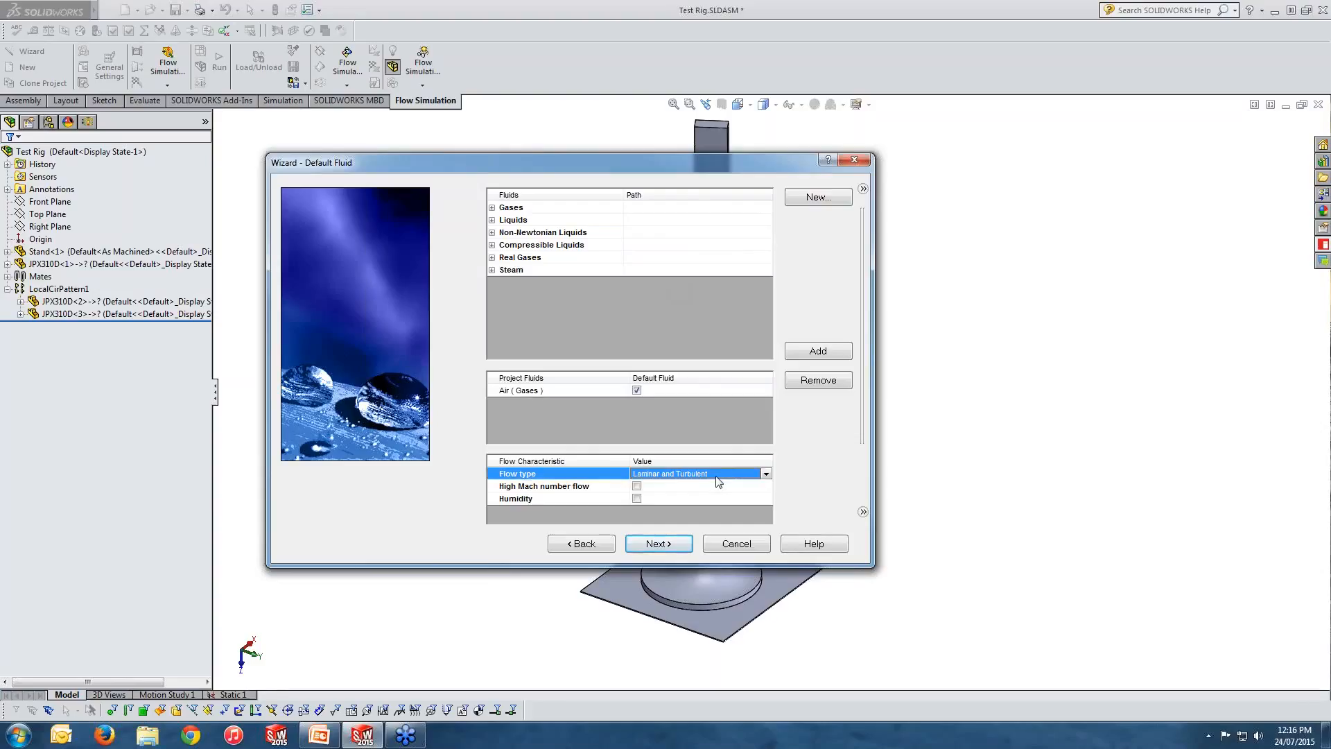
click(767, 475)
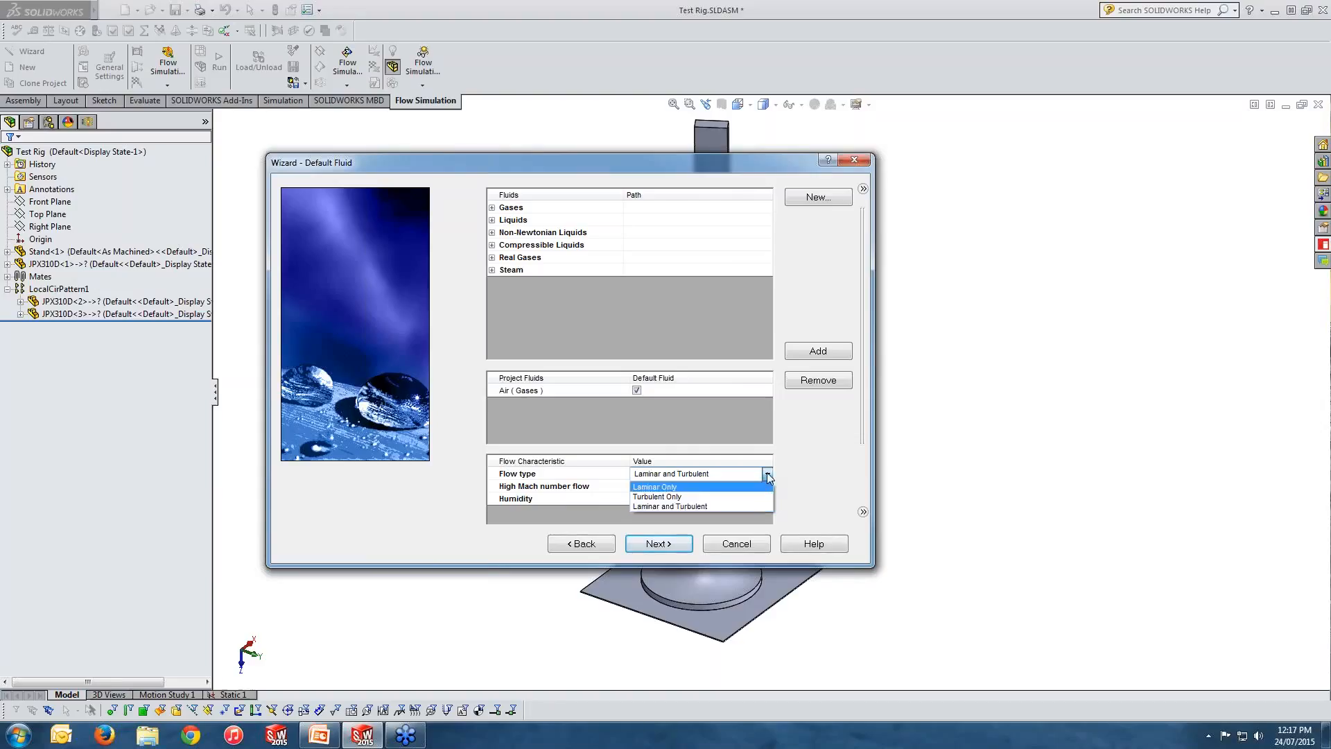
click(767, 475)
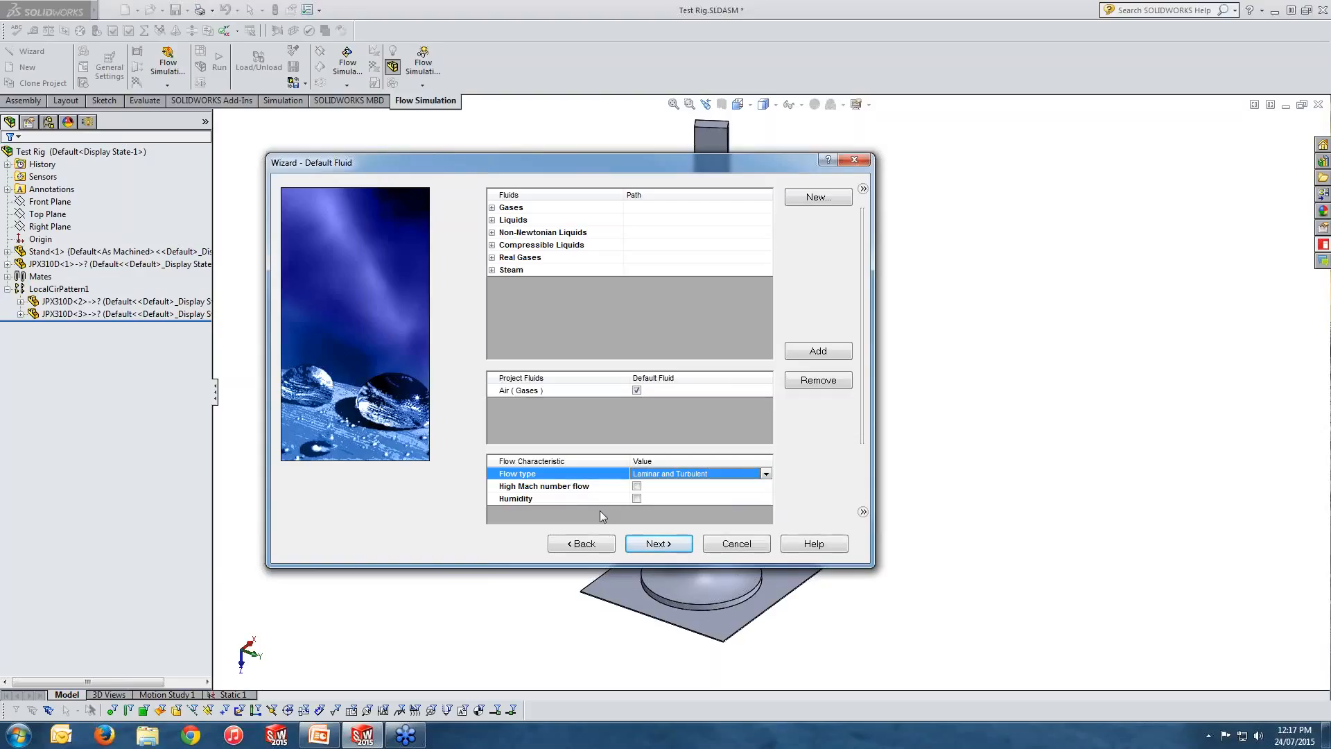
click(669, 545)
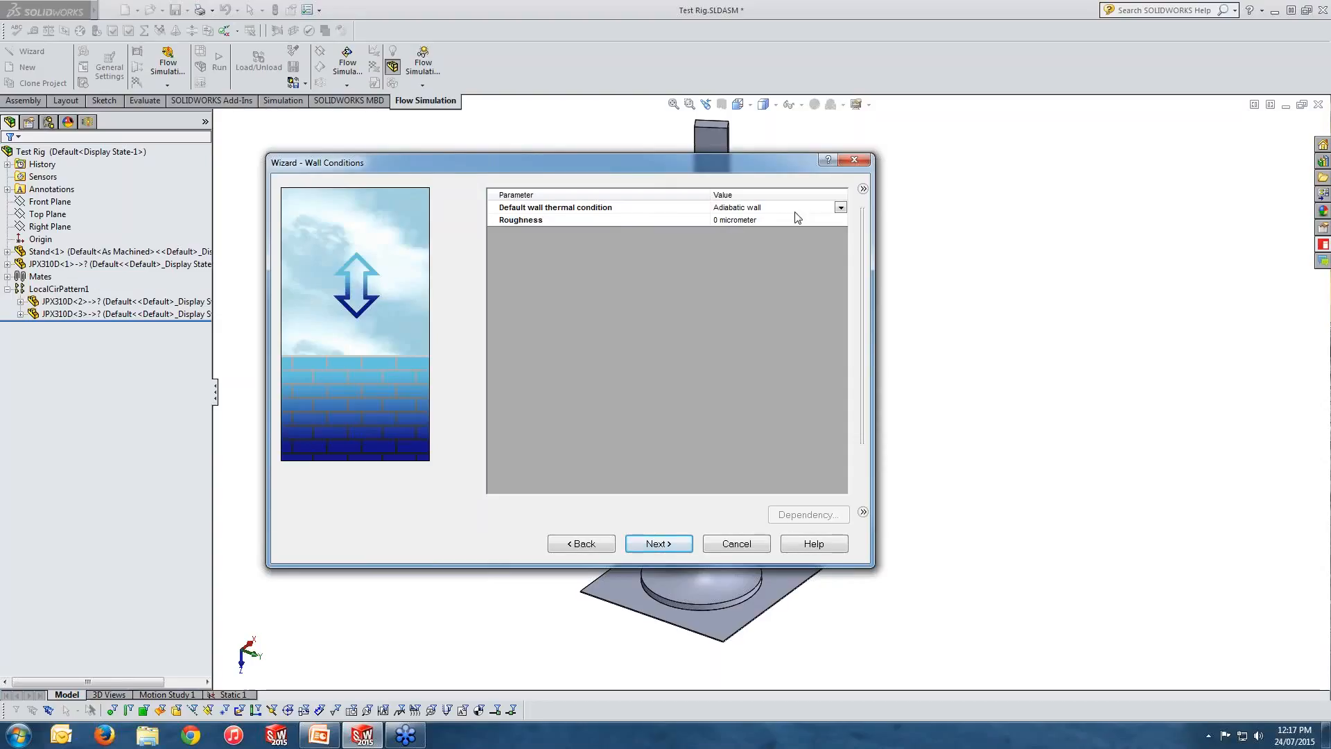
Step: Keep Adiabatic wall as the default wall thermal condition and continue to the initial and ambient conditions
click(836, 210)
click(841, 208)
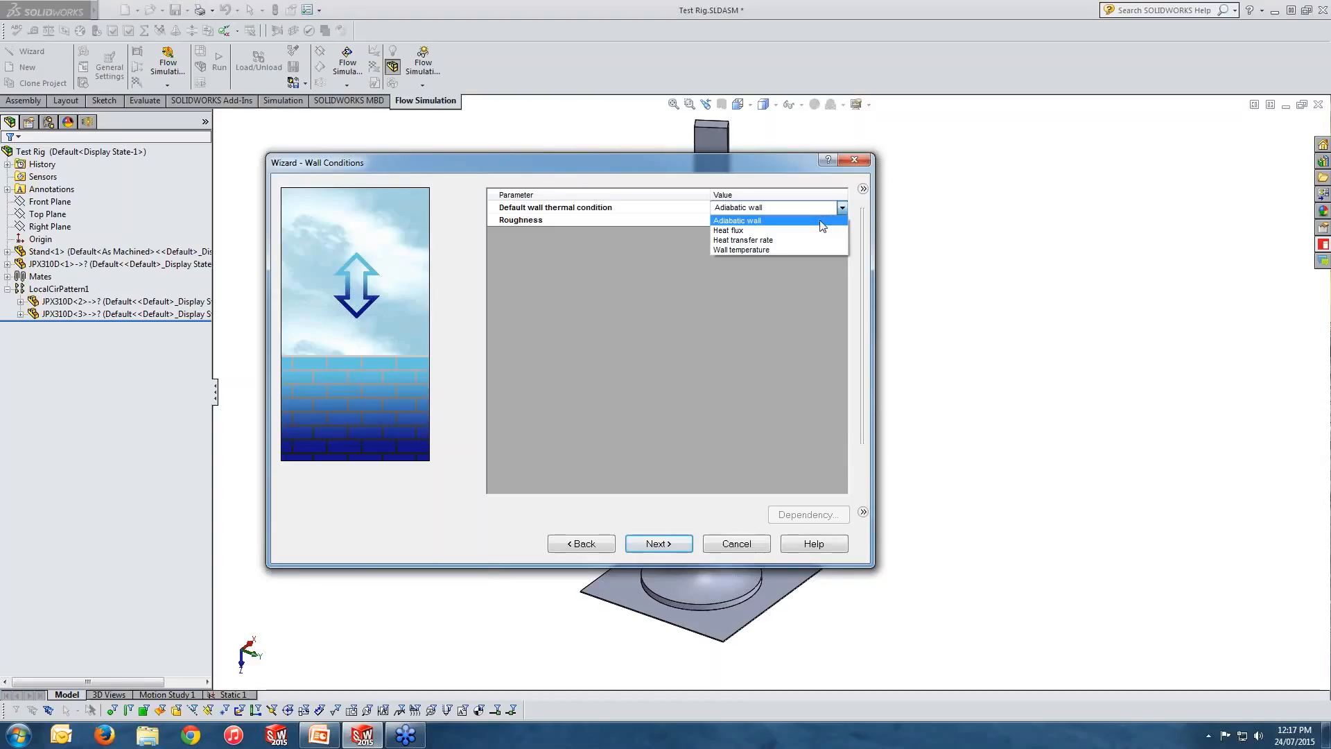
click(821, 222)
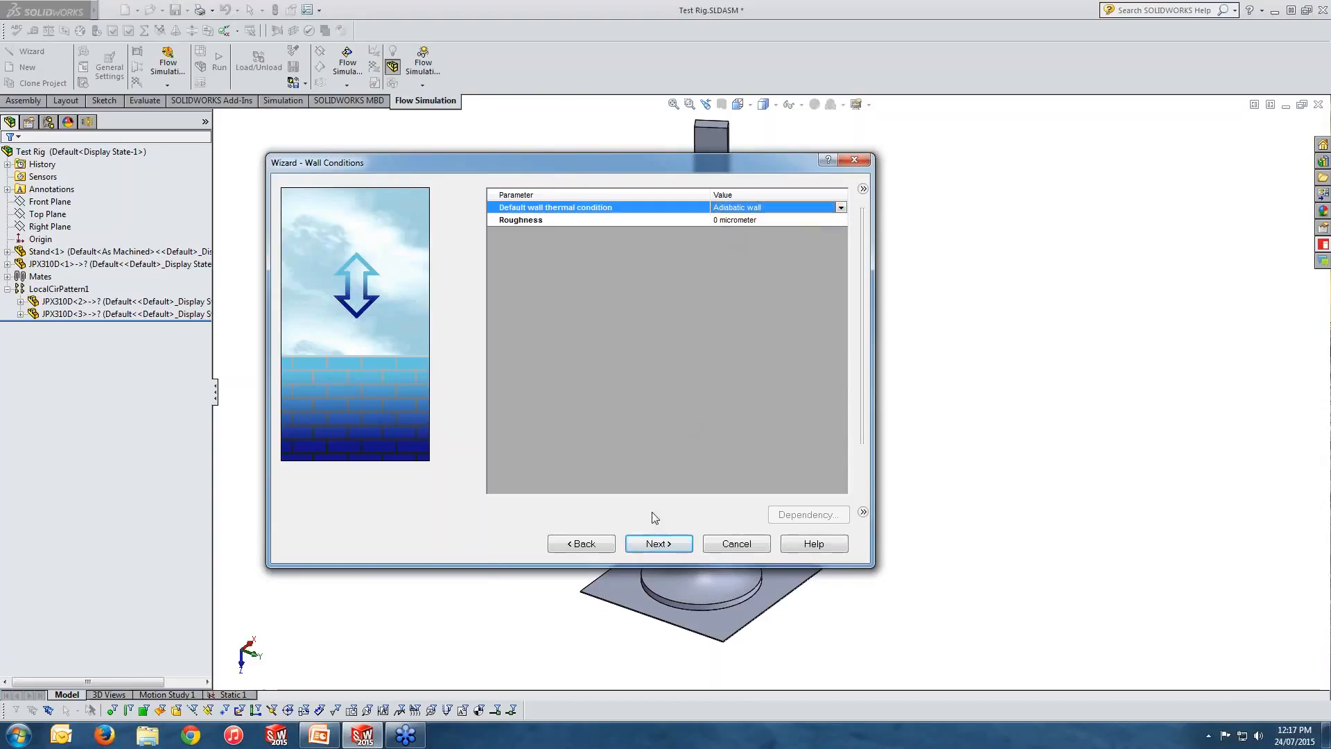
click(665, 542)
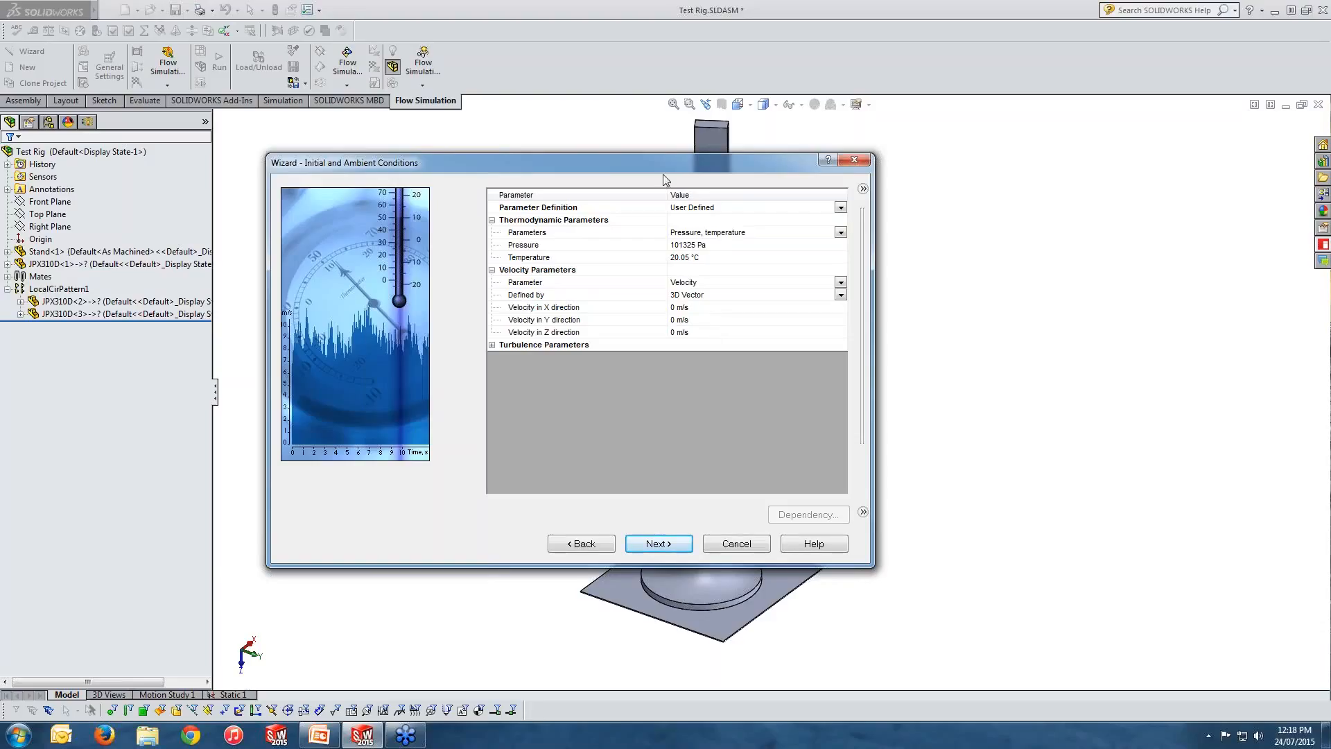
Step: Move the Wizard aside to reveal more of the model and set the ambient velocity in the X direction to 12 m/s
drag(755, 169, 917, 164)
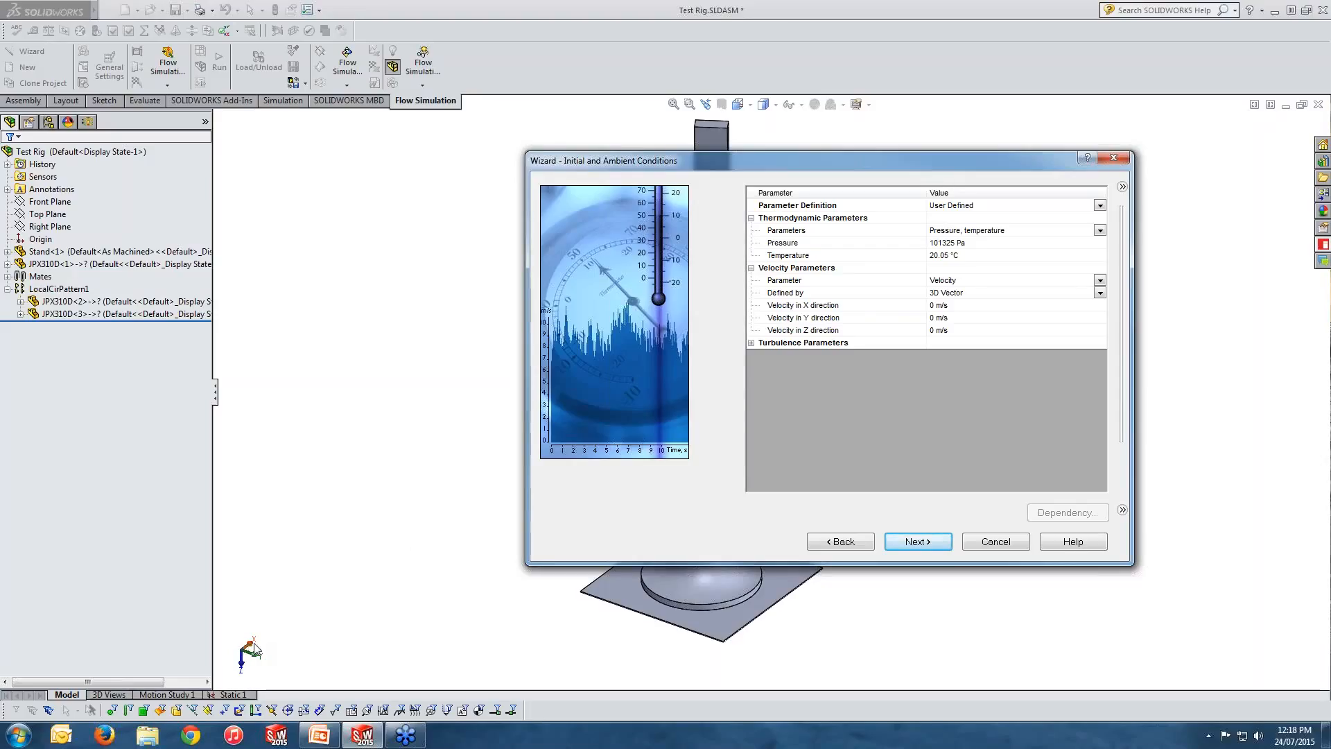
click(931, 307)
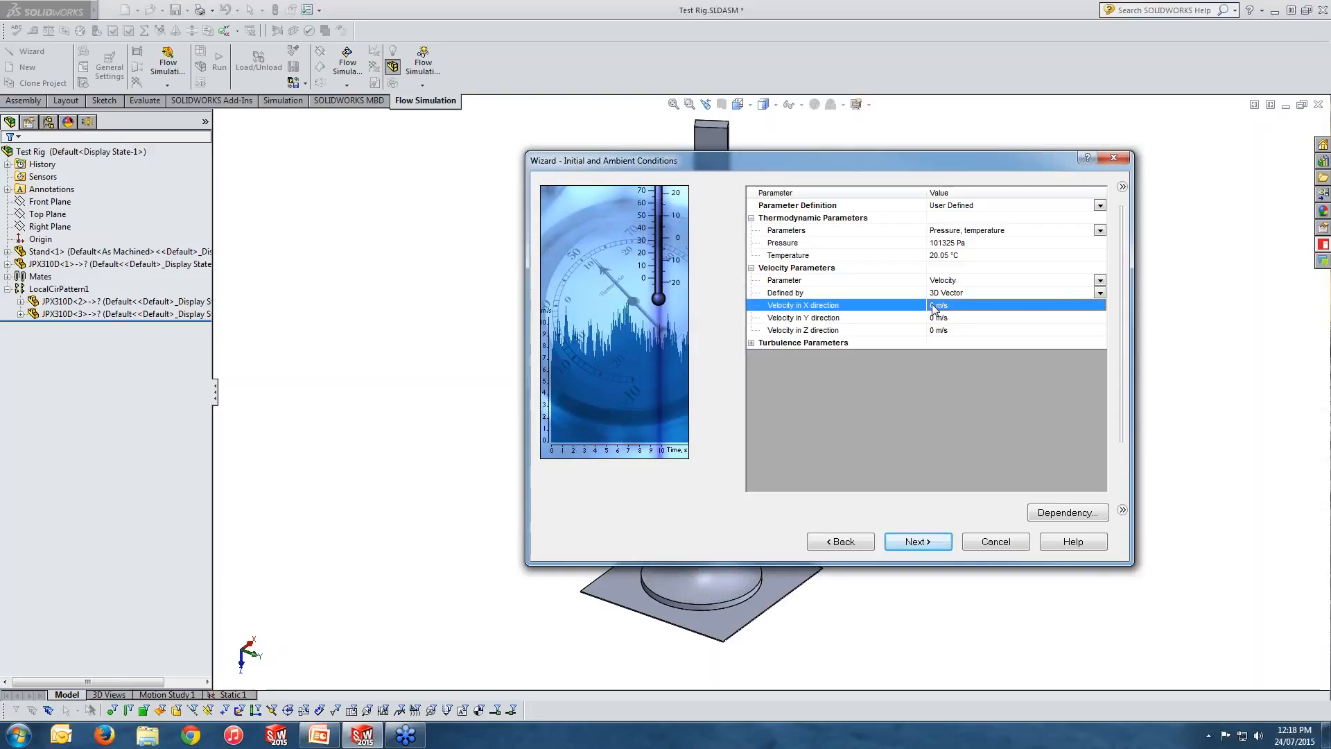
click(932, 306)
text(12)
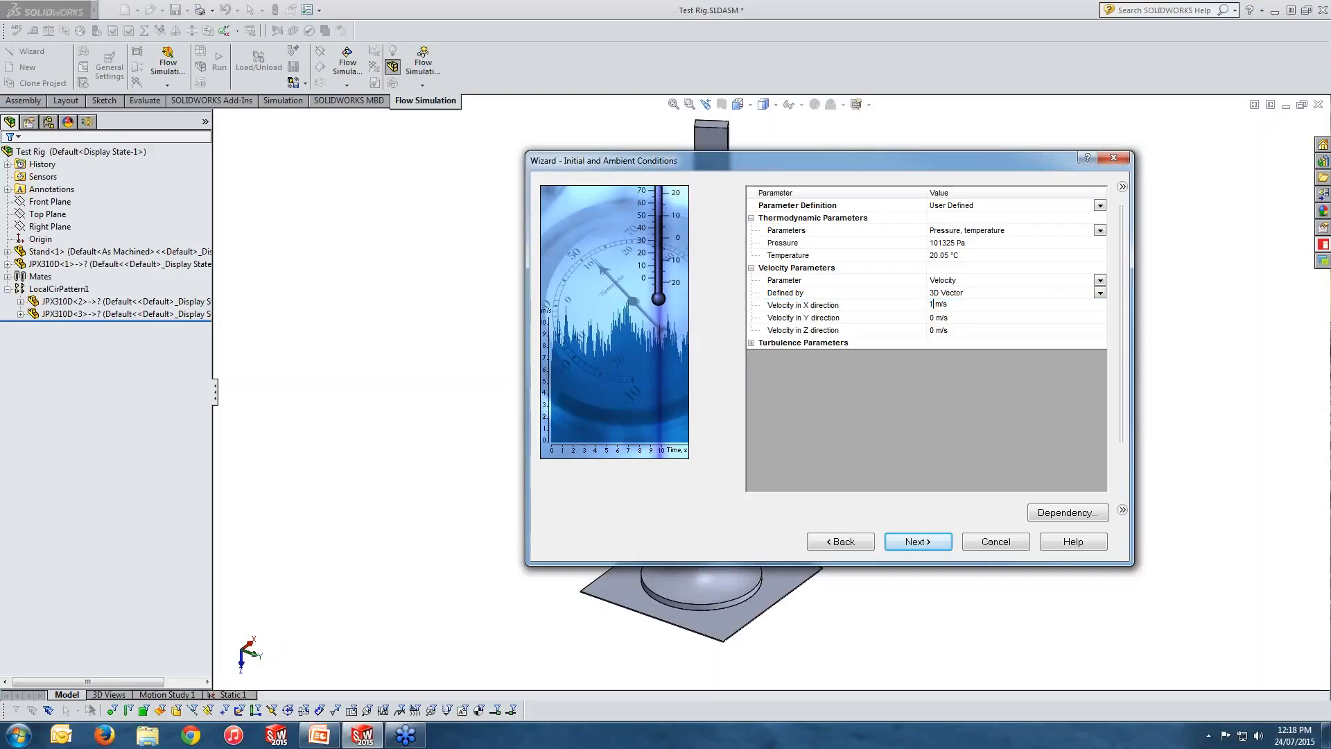
key(Return)
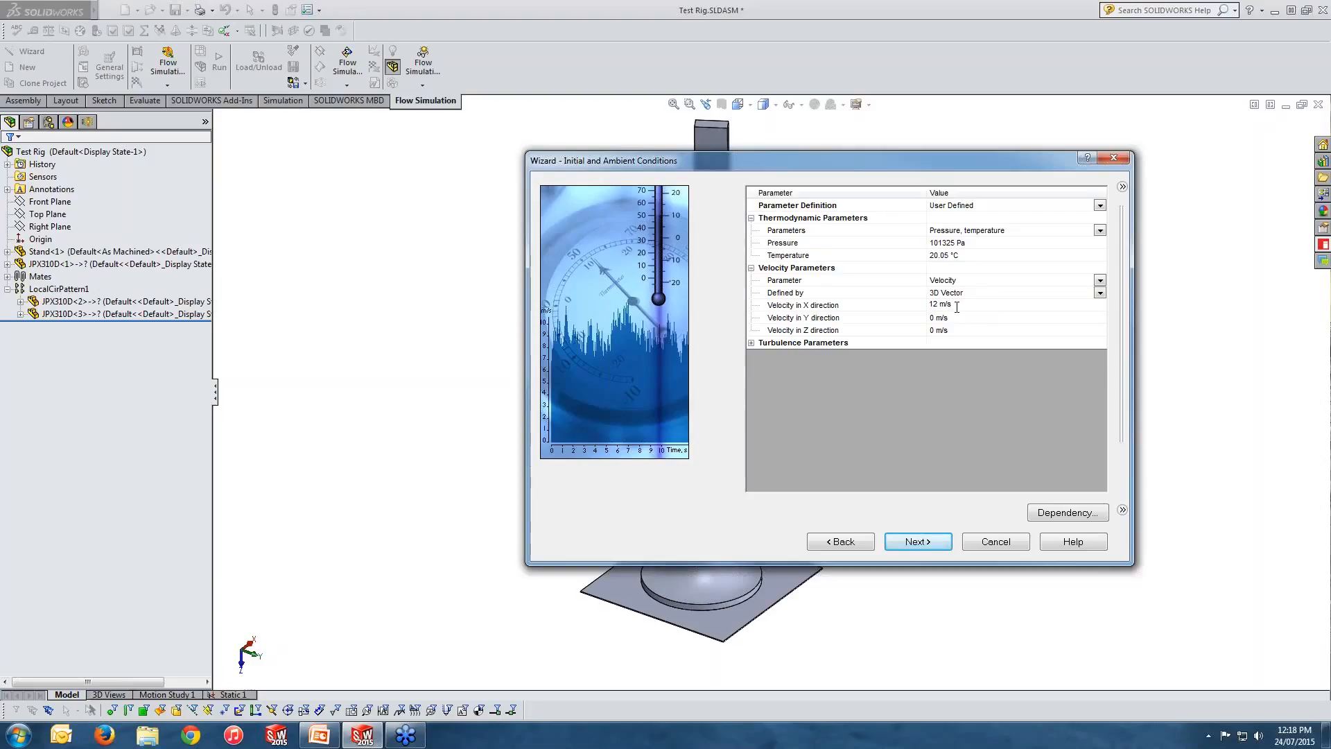
Step: Keep the turbulence parameters defined by Turbulence intensity and length, and cancel the Wizard from the results and geometry resolution page
click(751, 343)
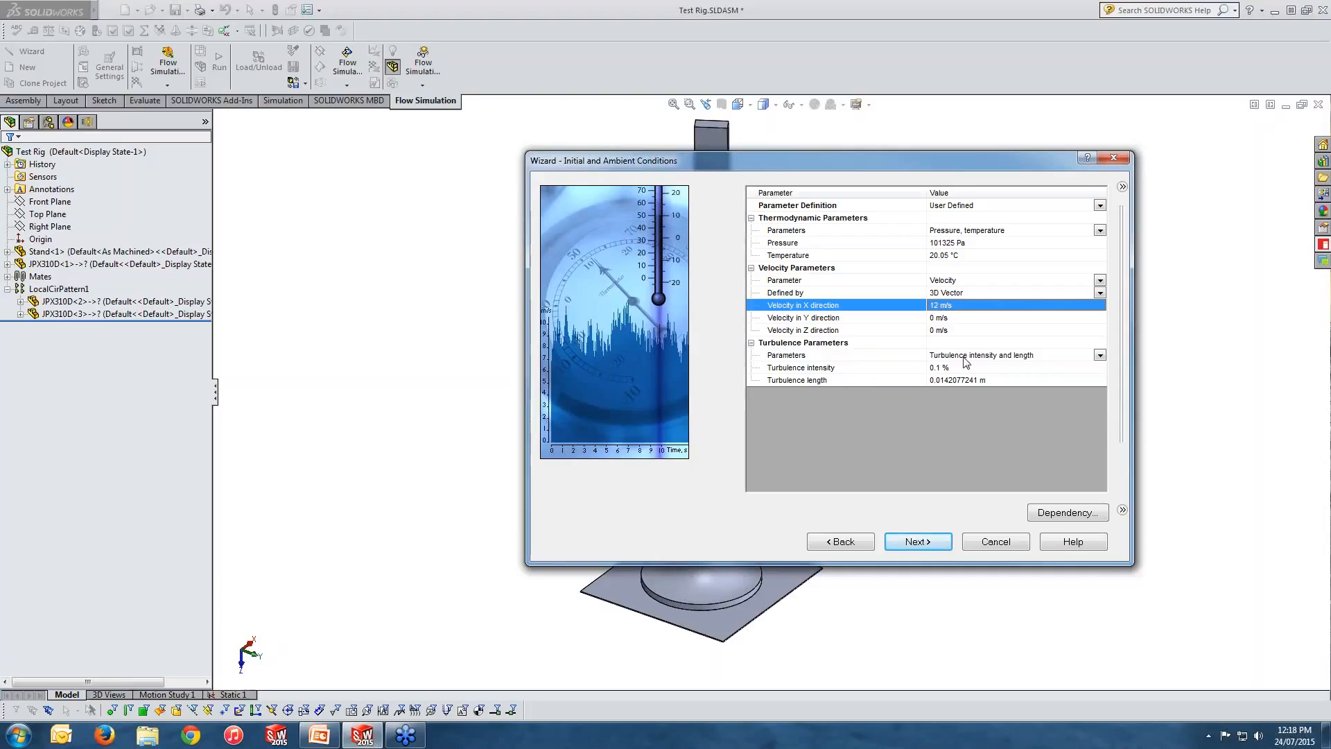
click(1099, 355)
click(1101, 356)
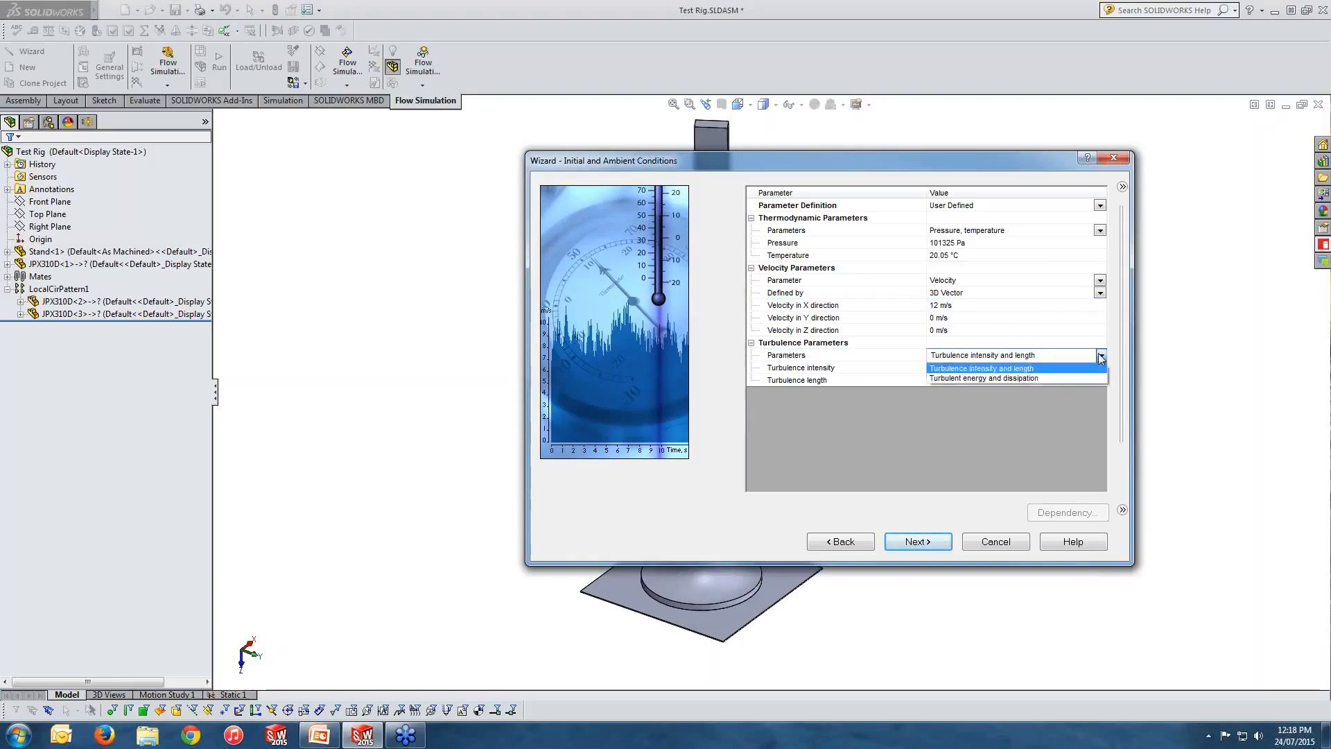
click(987, 369)
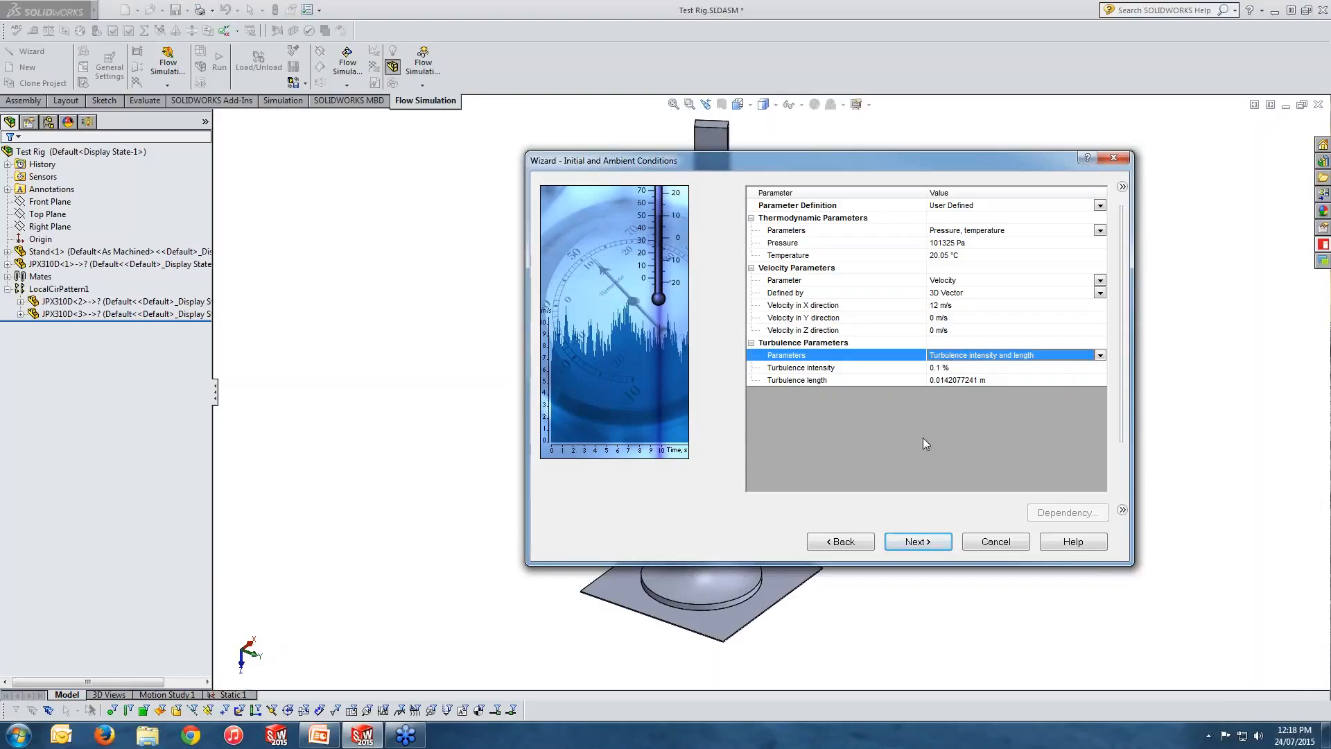
click(927, 547)
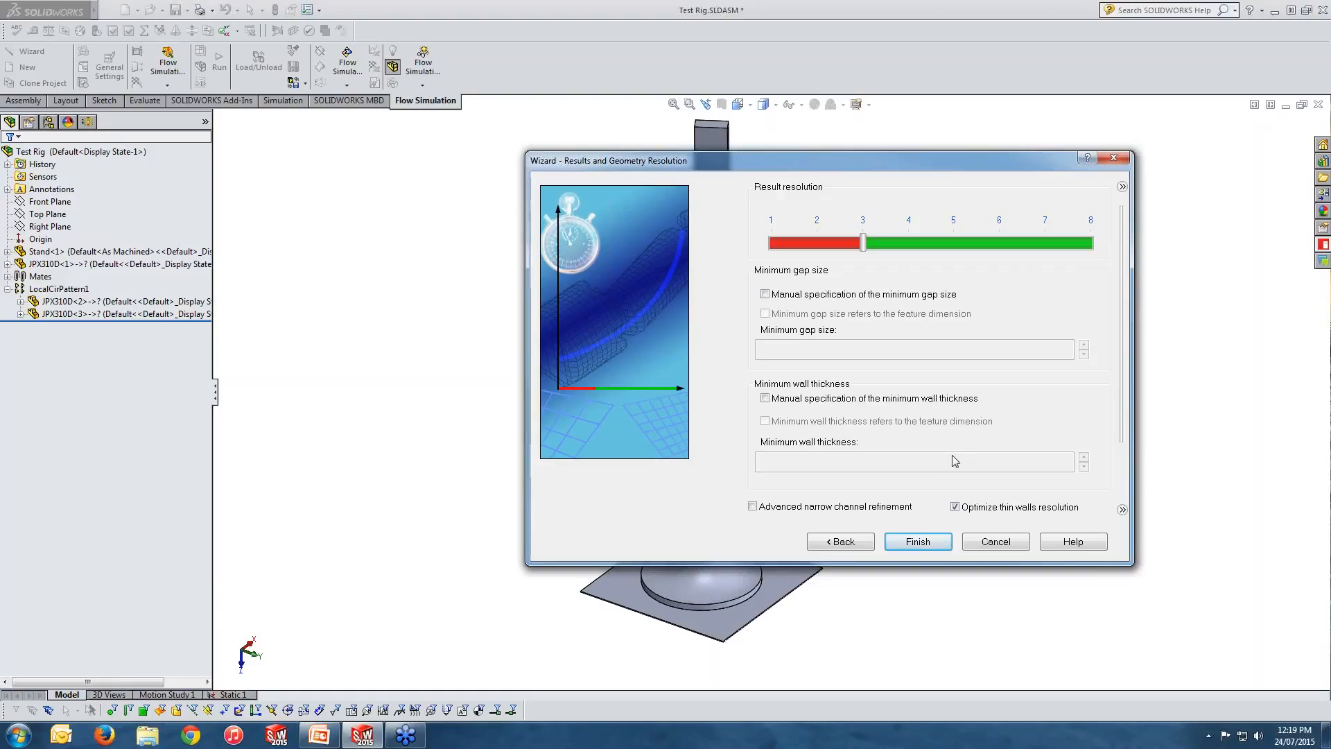
click(908, 539)
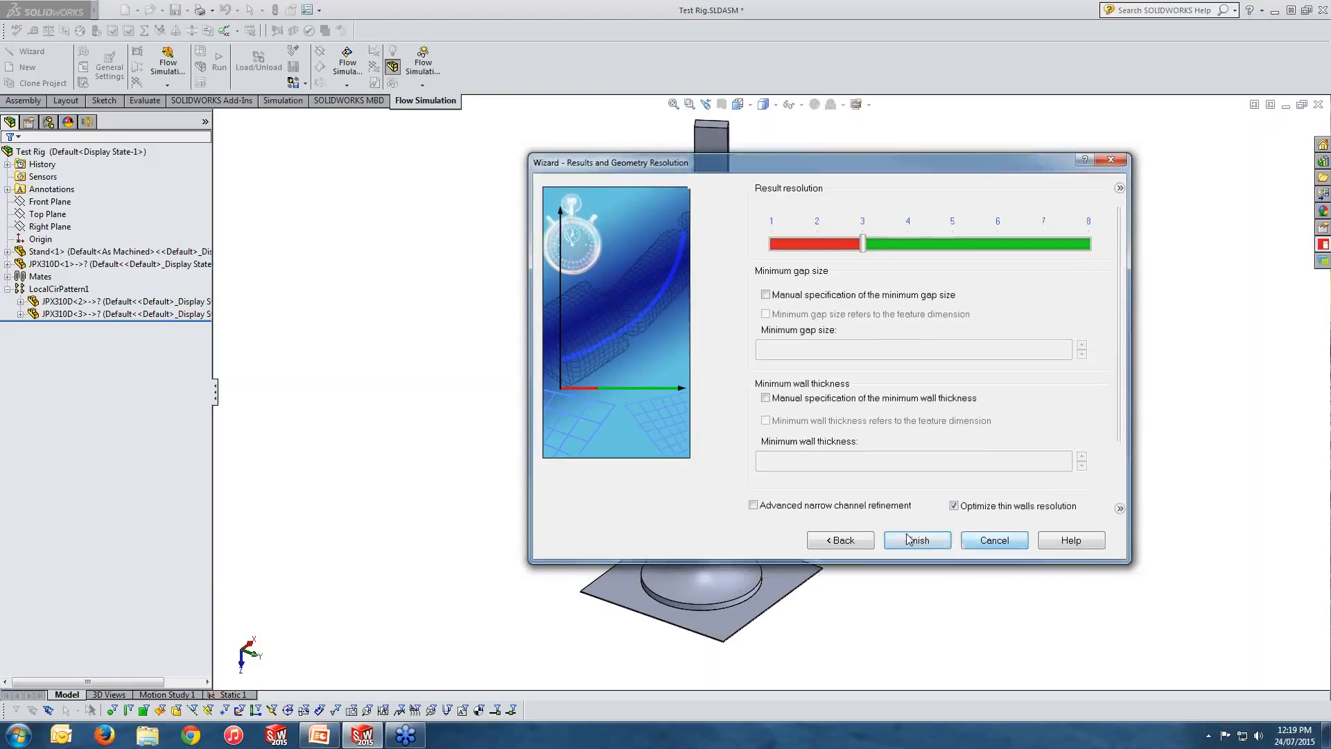
Step: Open the Flow Simulation analysis tree and examine the input data and goals of the existing Wind Loads project
click(88, 123)
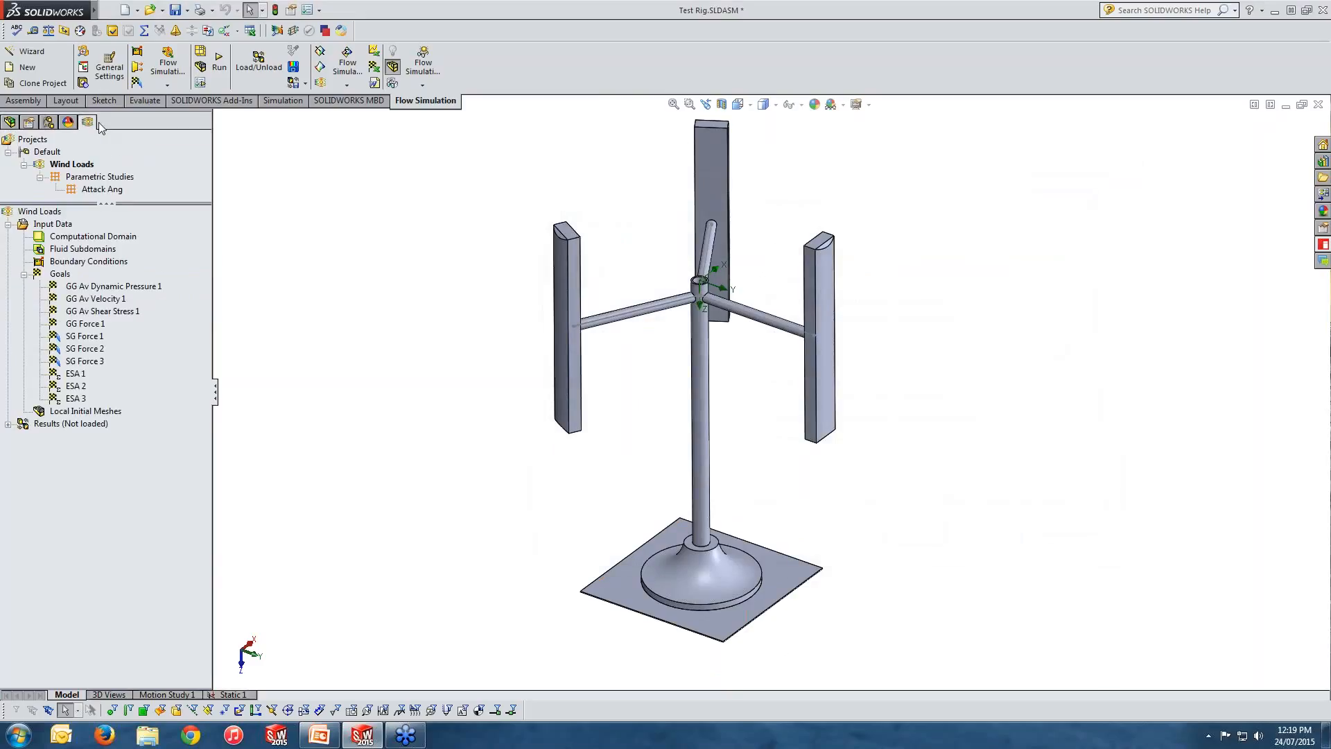
click(73, 165)
click(7, 224)
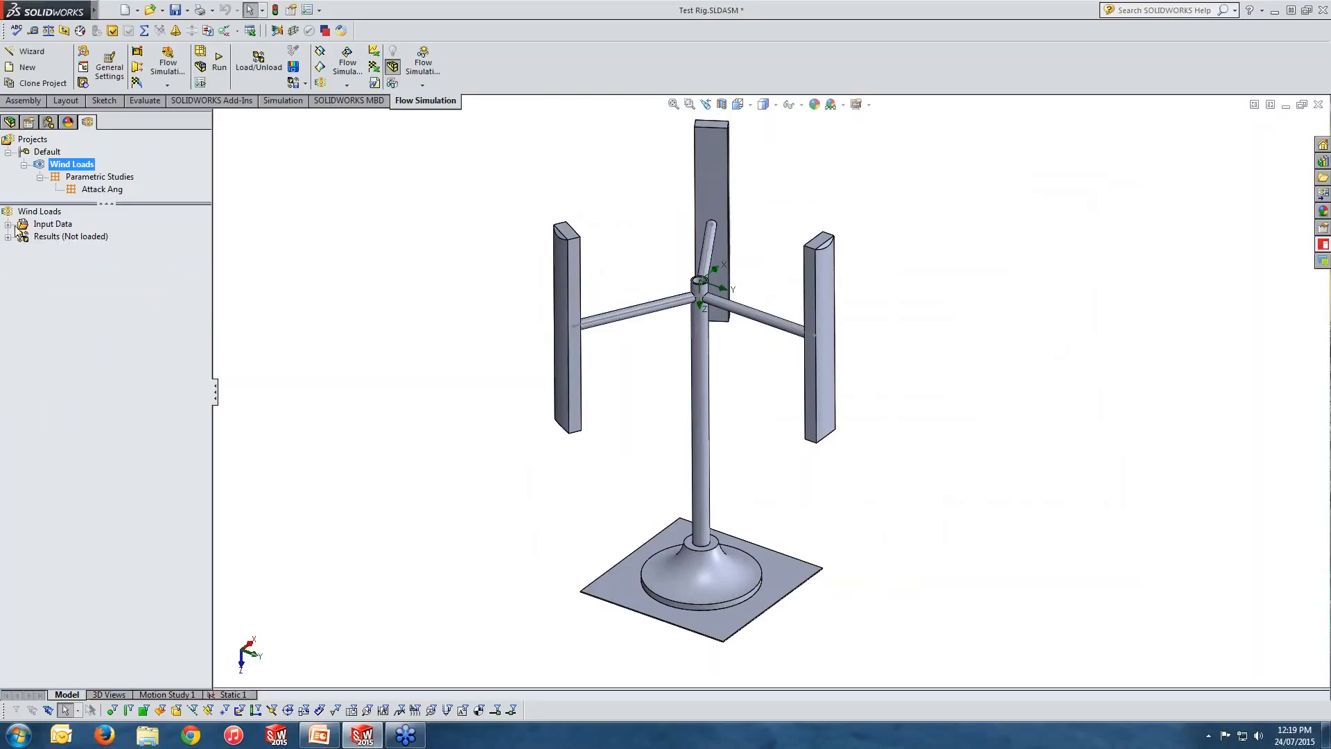
click(8, 225)
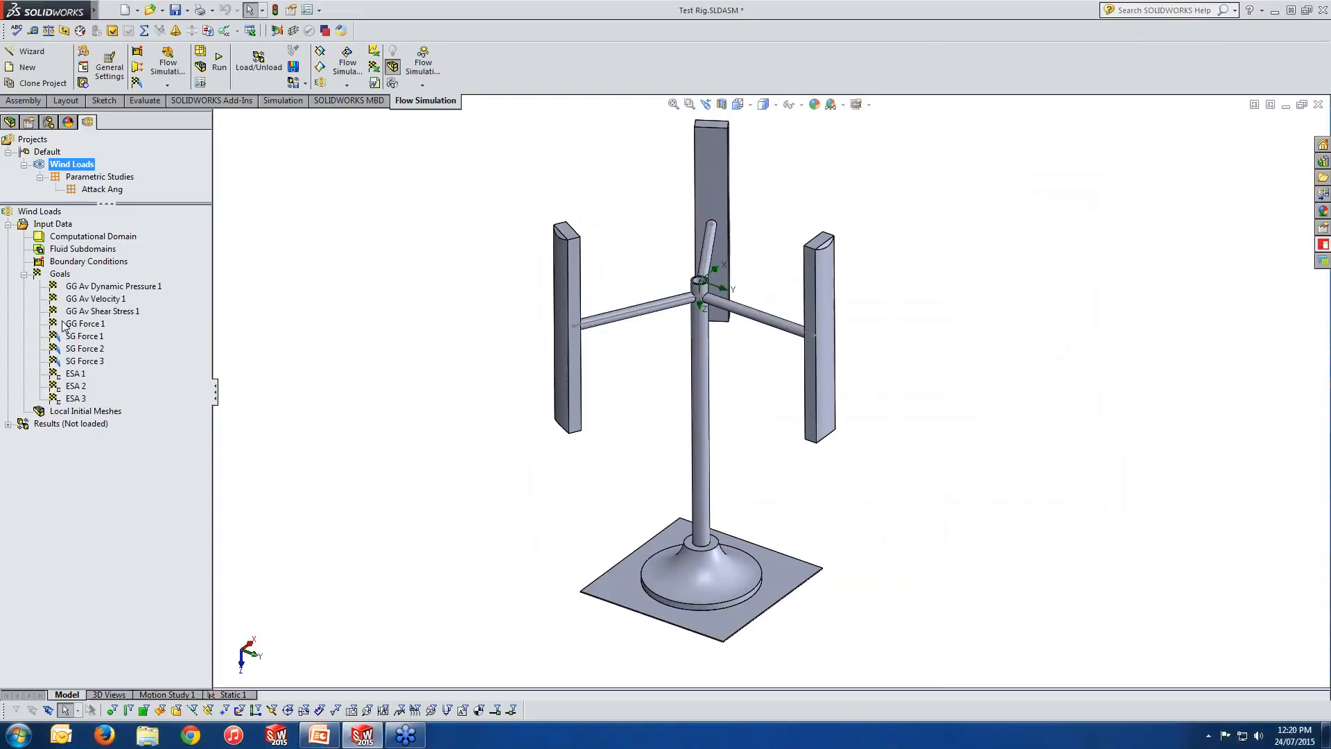
Step: Review the Wind Loads project's general settings for analysis type, fluids, wall conditions, and initial and ambient conditions
right_click(47, 227)
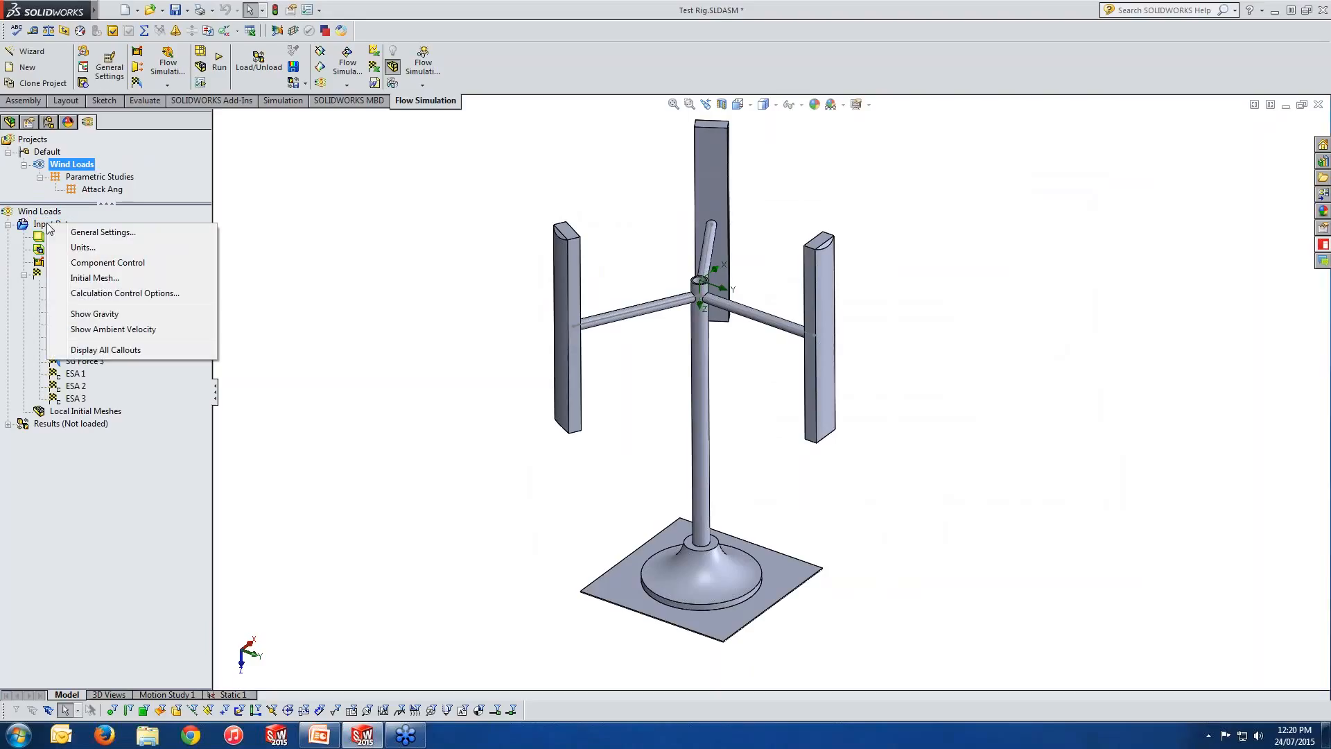
click(90, 235)
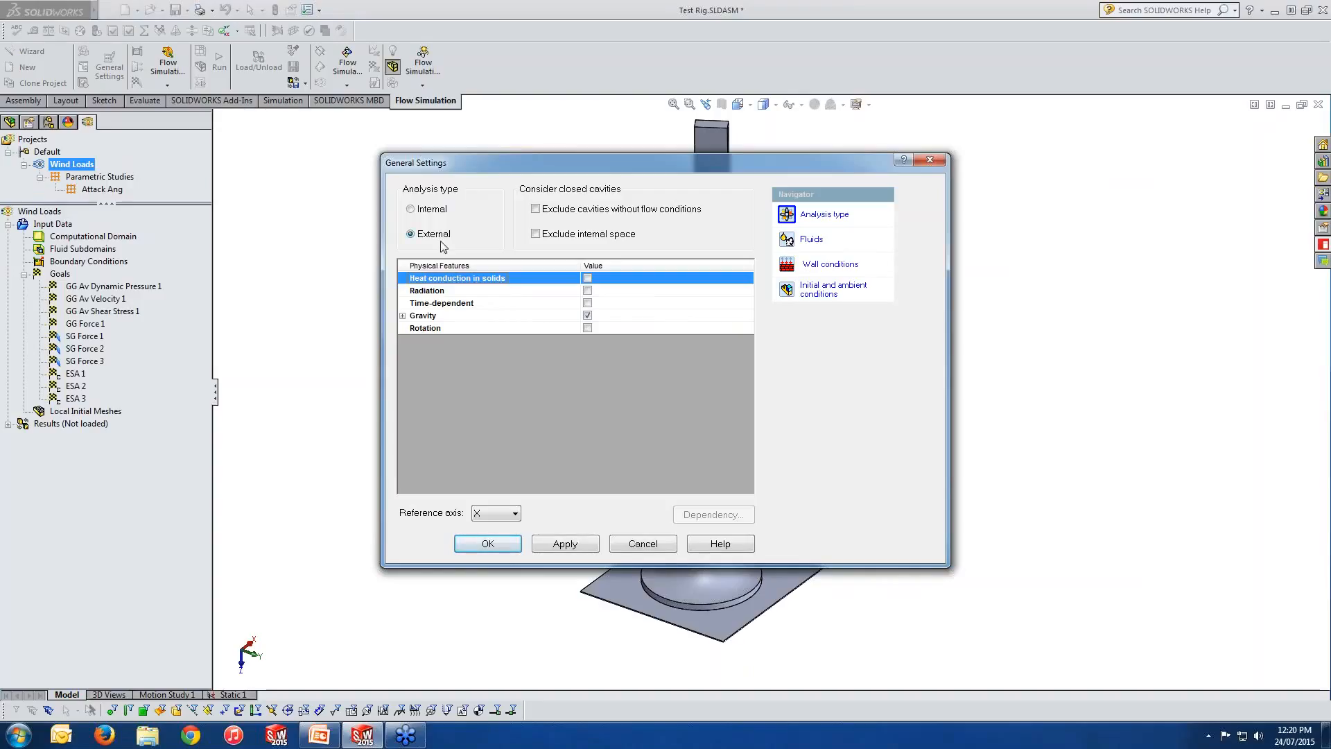
click(825, 240)
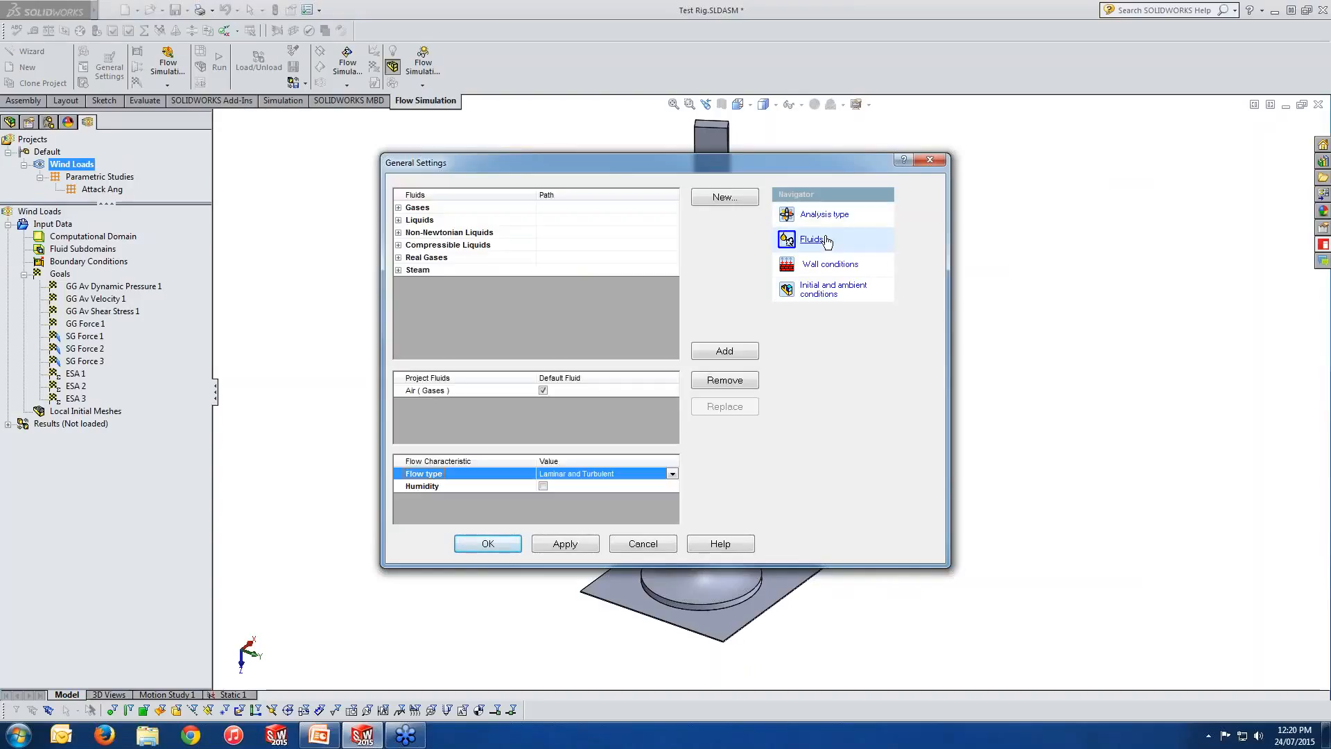
click(835, 265)
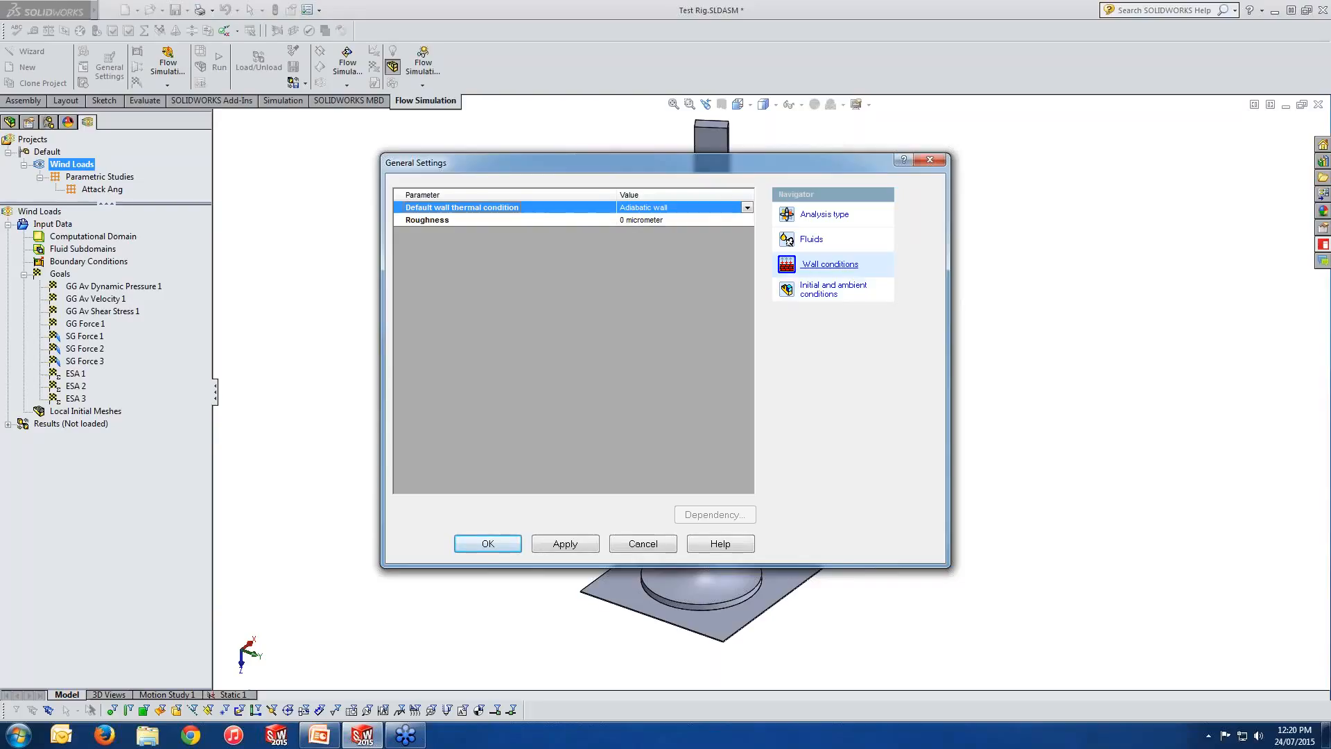
click(837, 296)
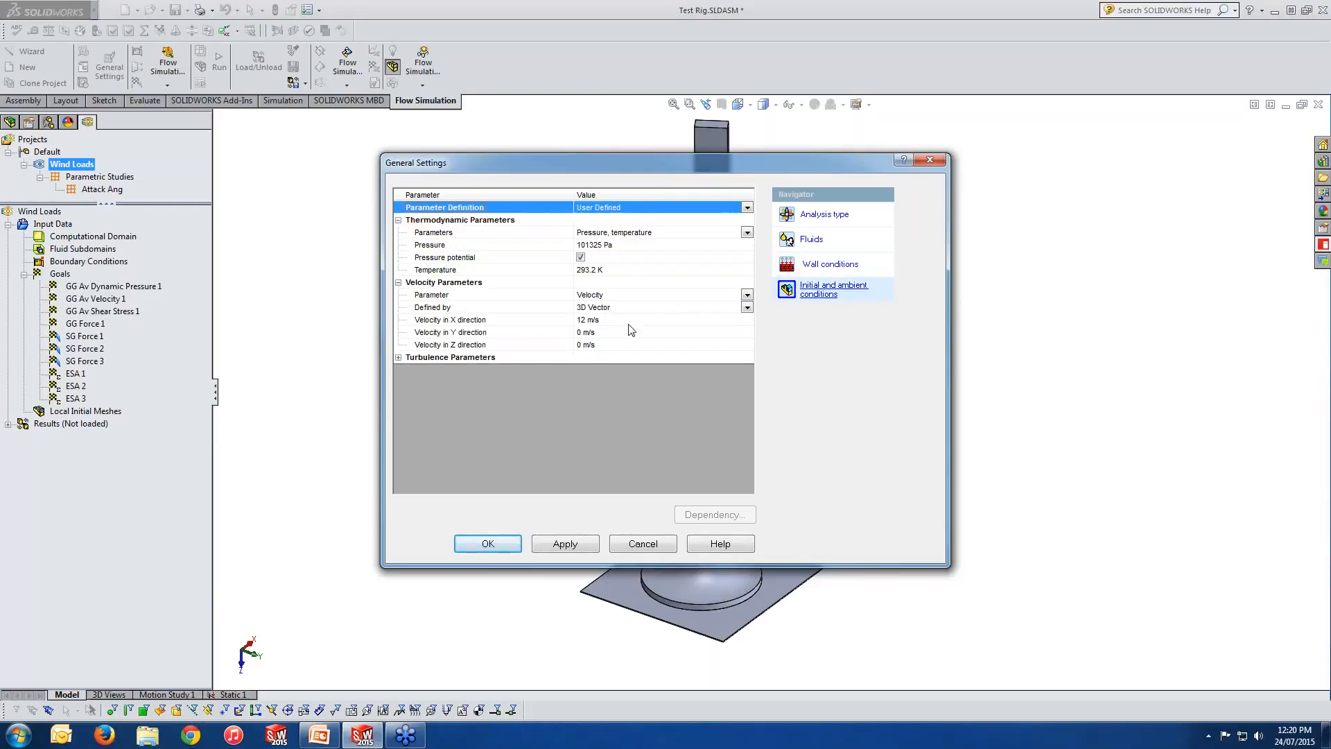
Step: Close the general settings, review the Wind Loads project's unit system, and leave it without changes
click(930, 160)
right_click(63, 226)
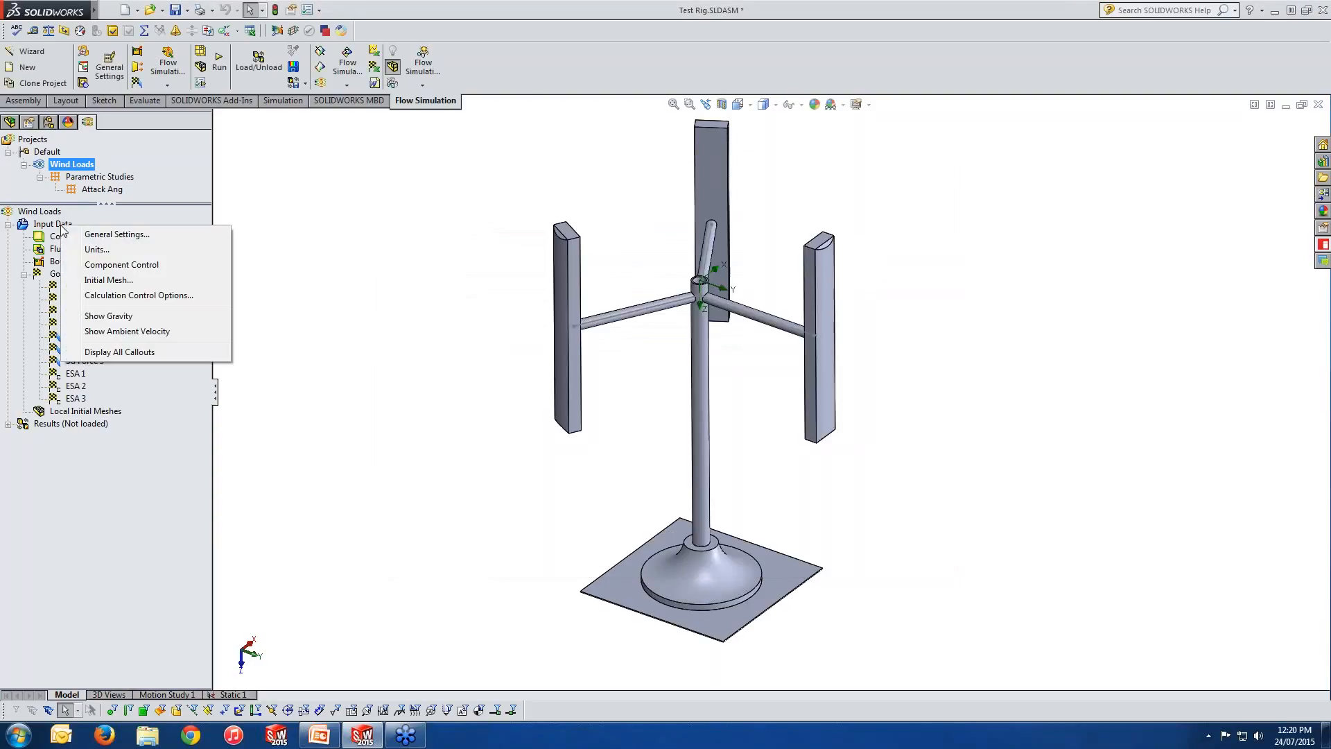
click(95, 250)
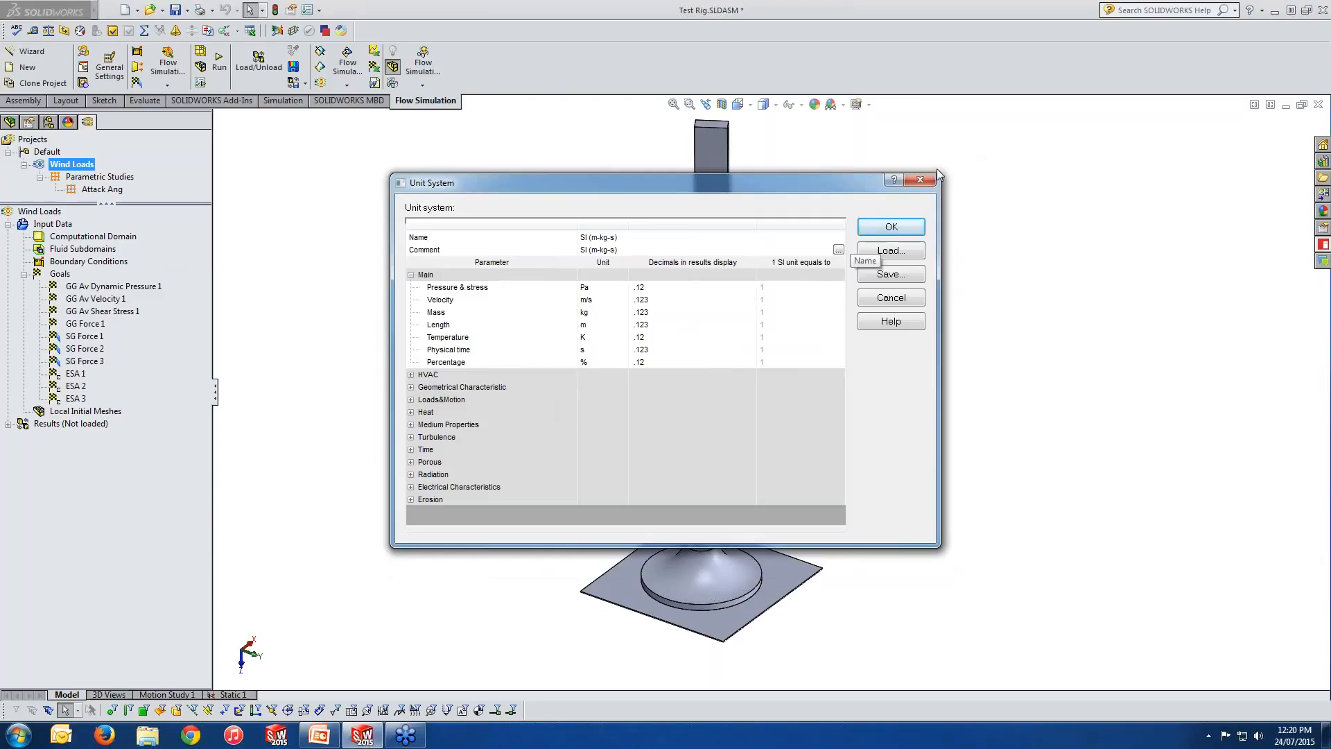
click(920, 181)
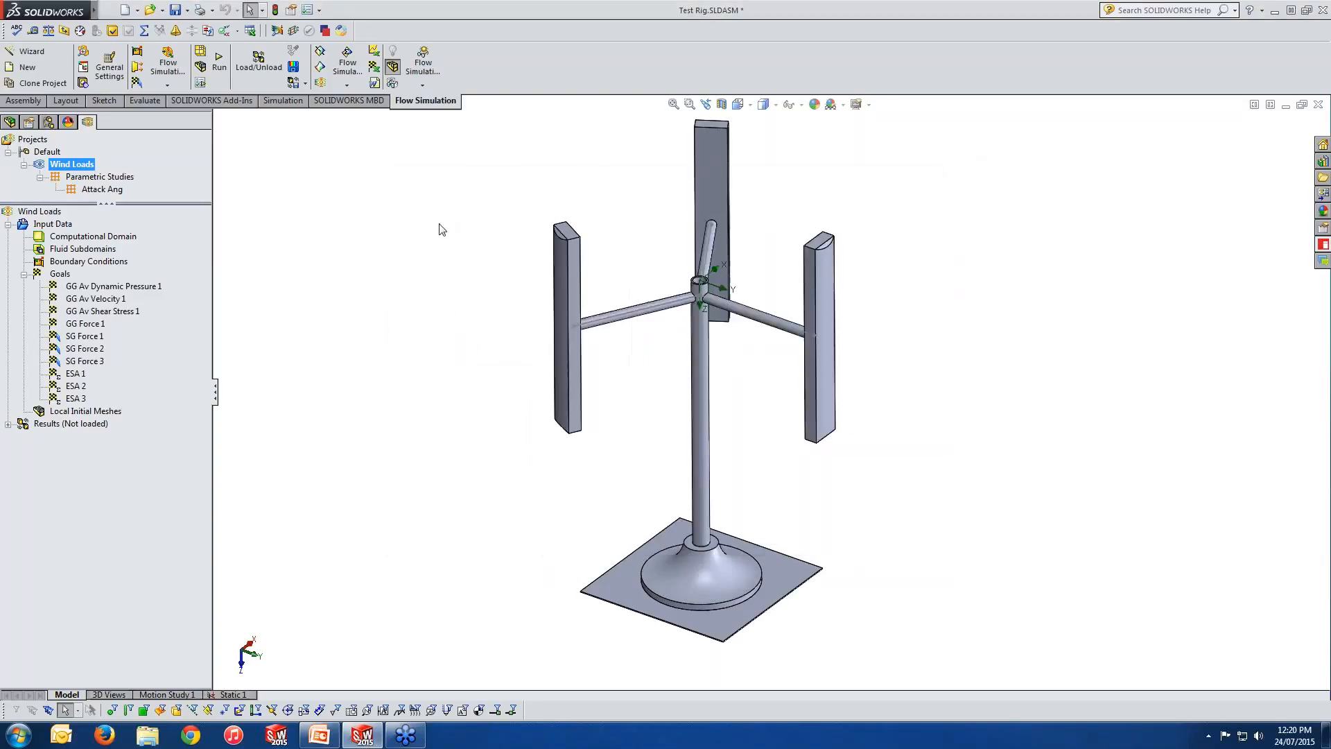
Step: Review which Test Rig components are included in the flow analysis through Component Control, and cancel without changes
right_click(58, 230)
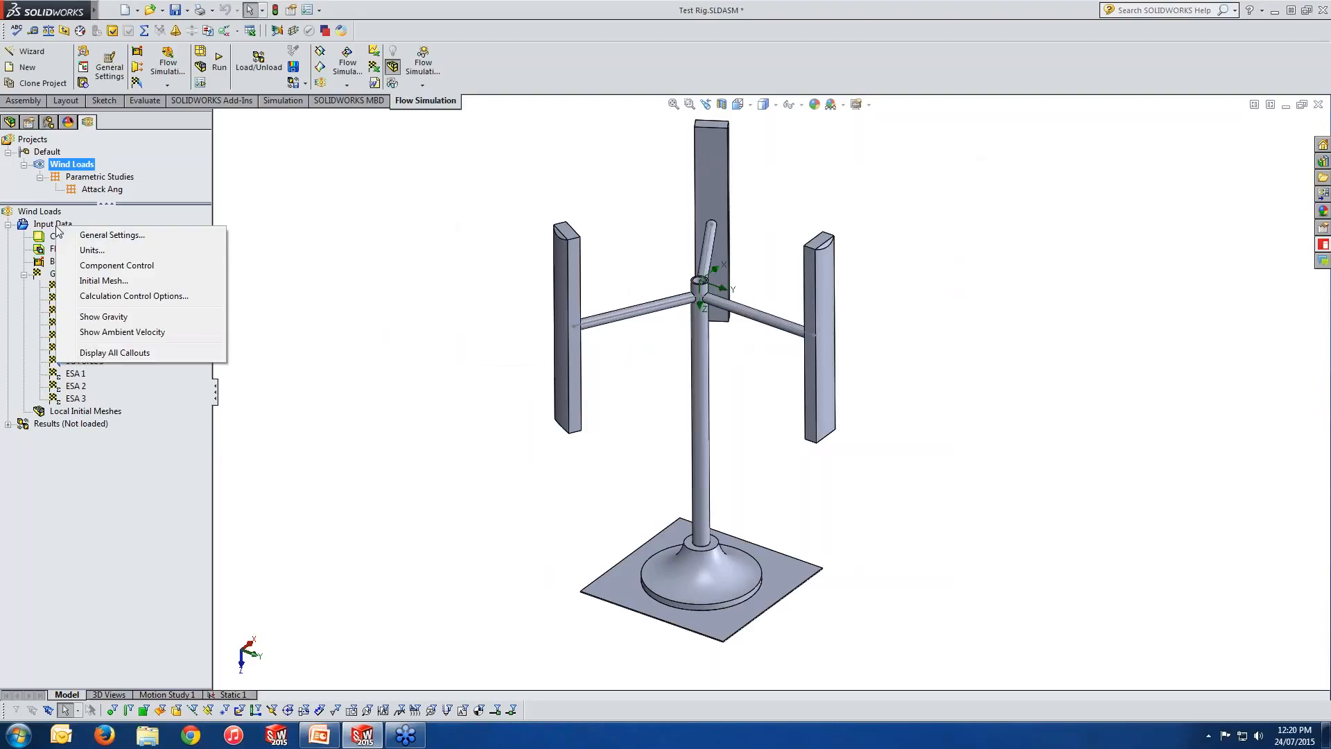
click(116, 264)
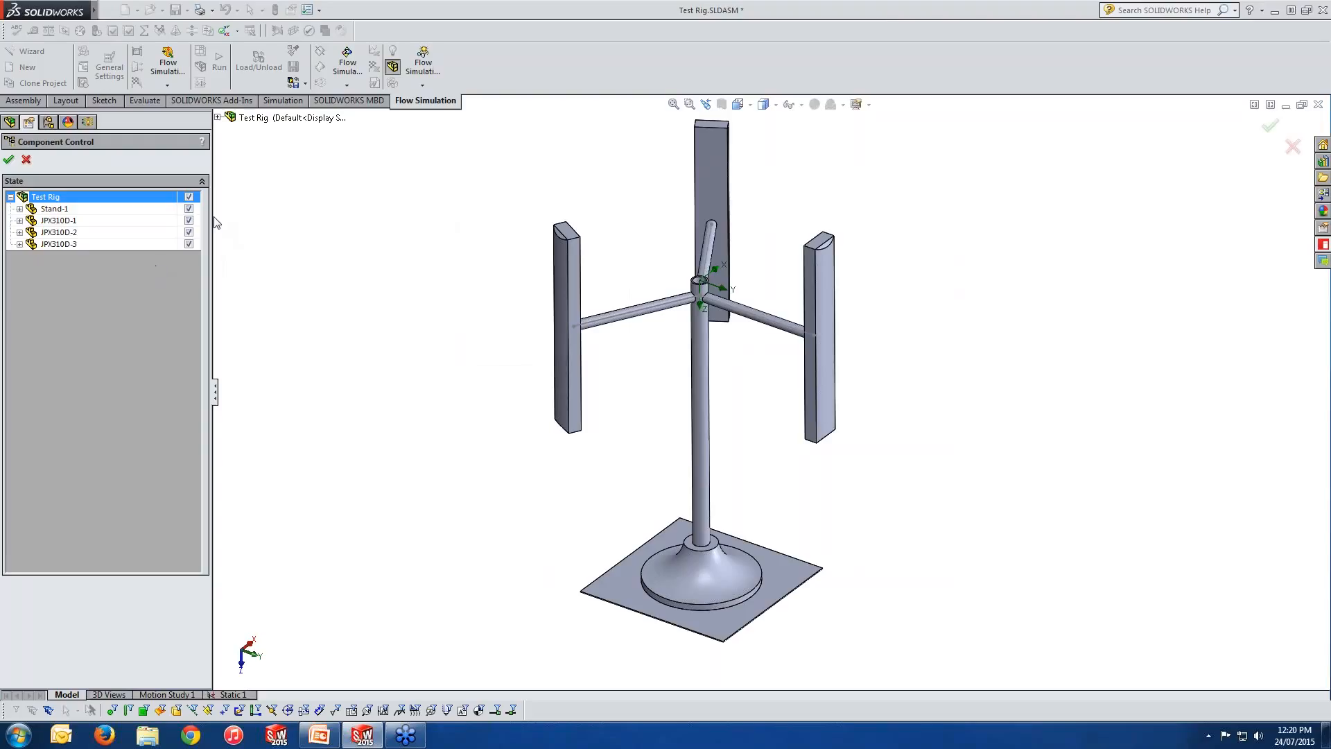
drag(212, 216, 247, 216)
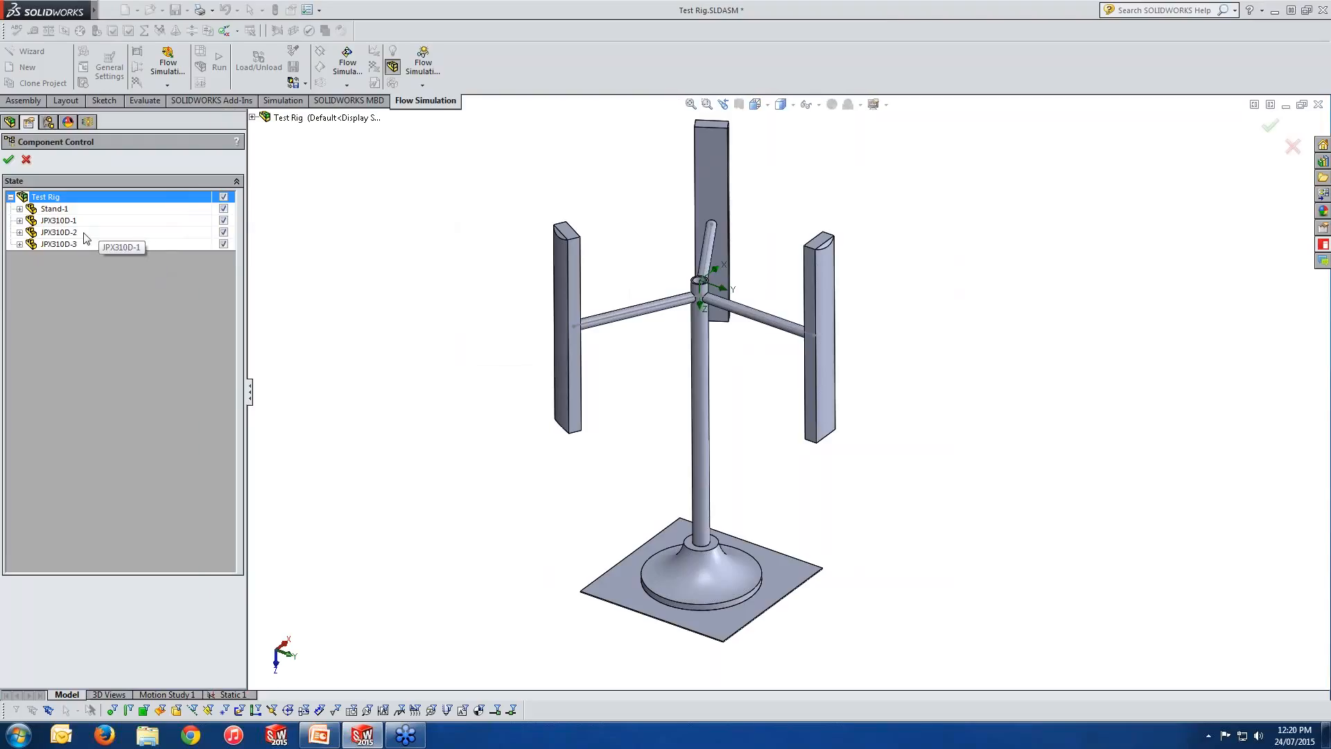
click(224, 242)
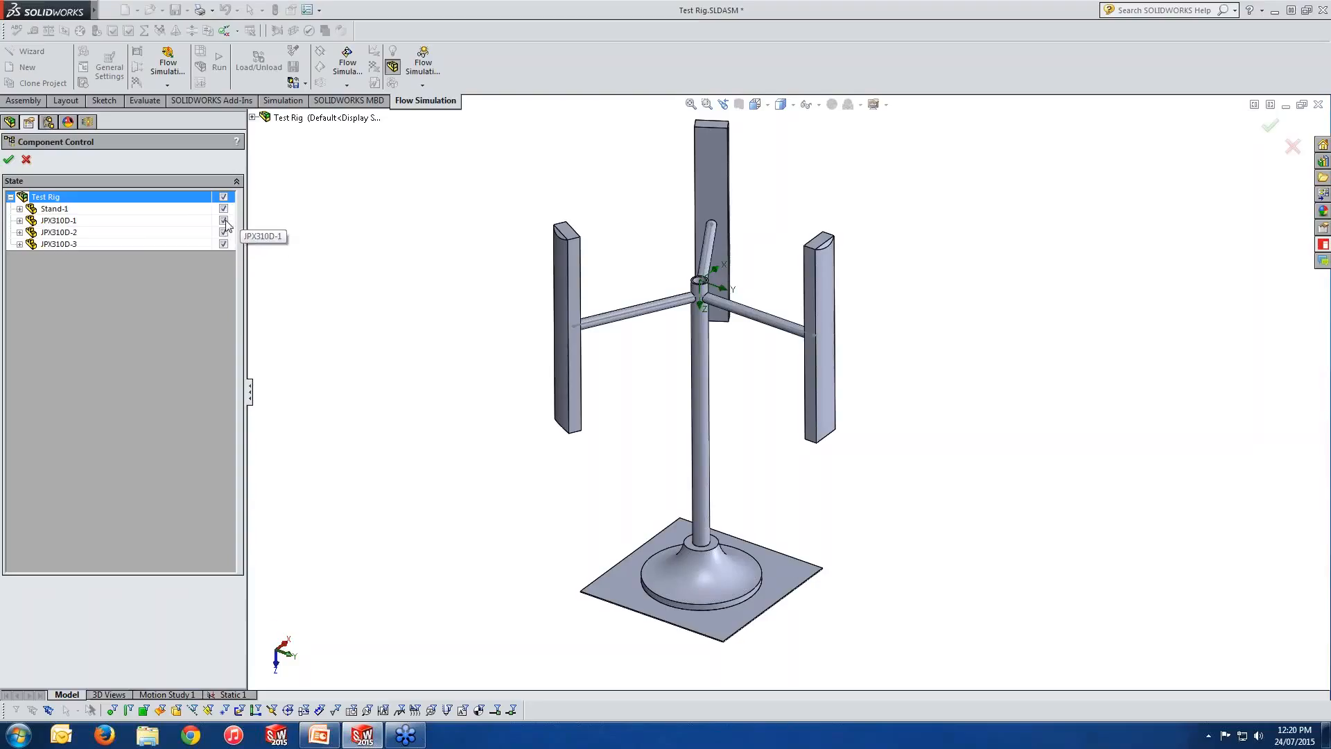
click(26, 160)
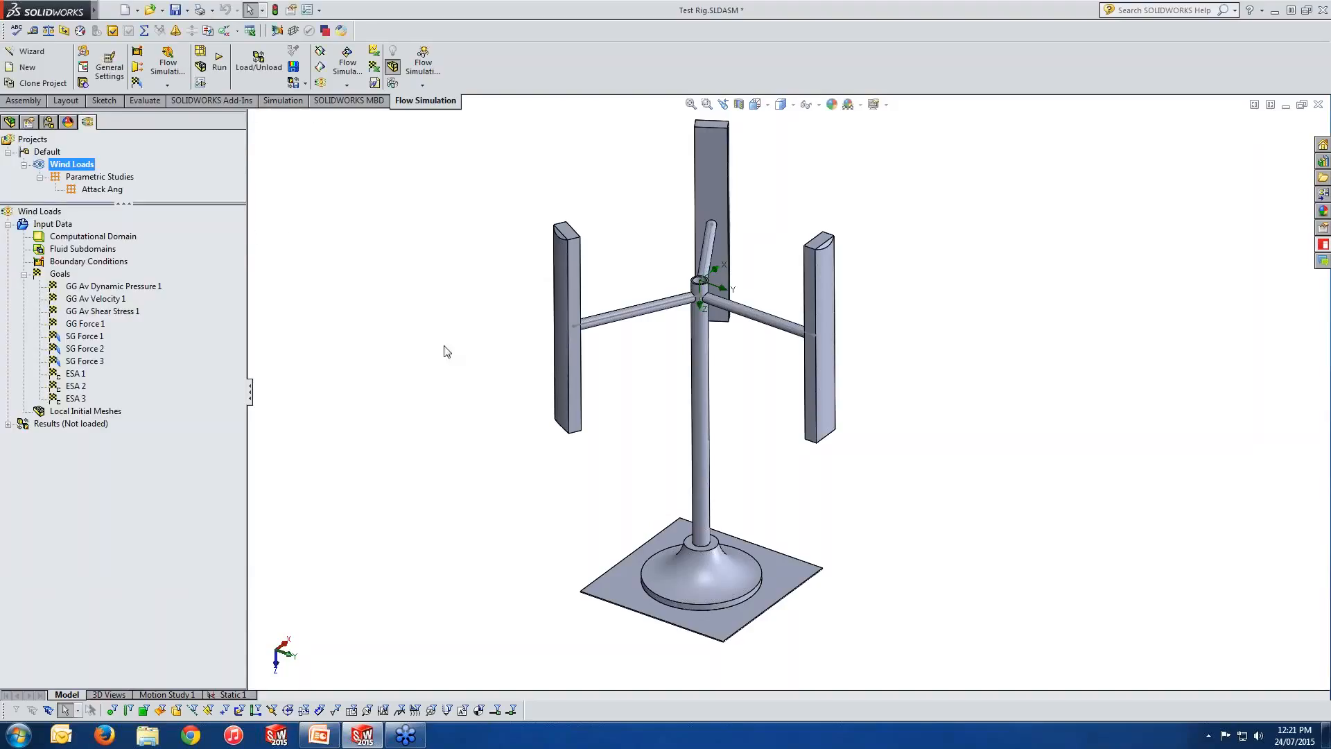
Step: Open the computational domain's definition and examine its X, Y and Z limits around the turbine
scroll(562, 506, up, 2)
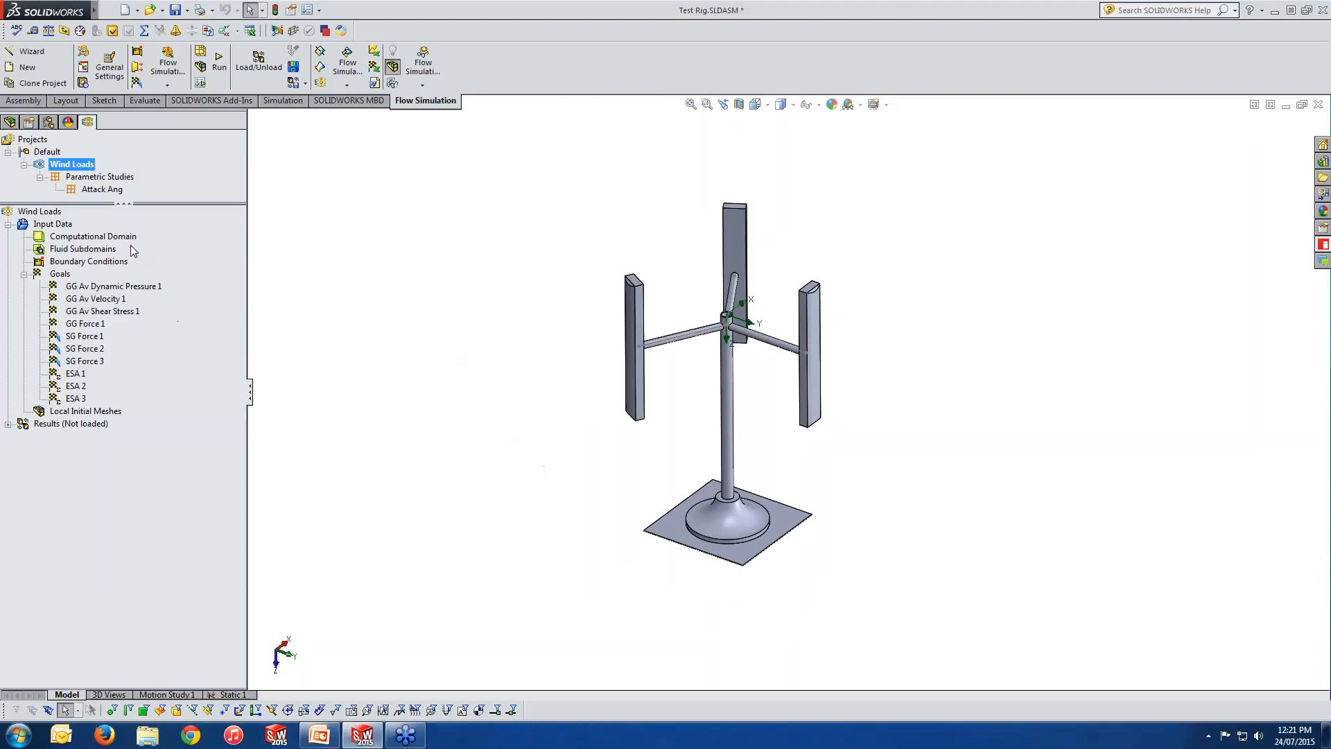
click(98, 238)
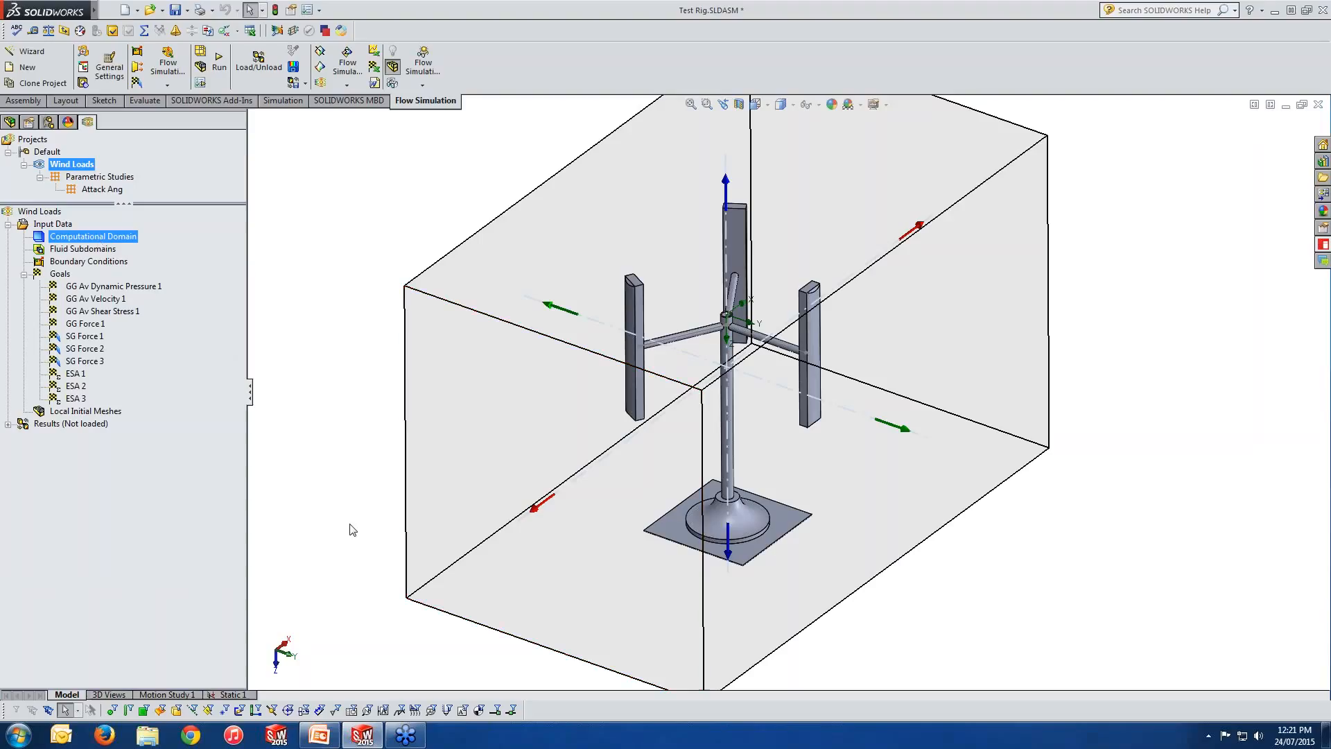
middle_drag(350, 526, 347, 475)
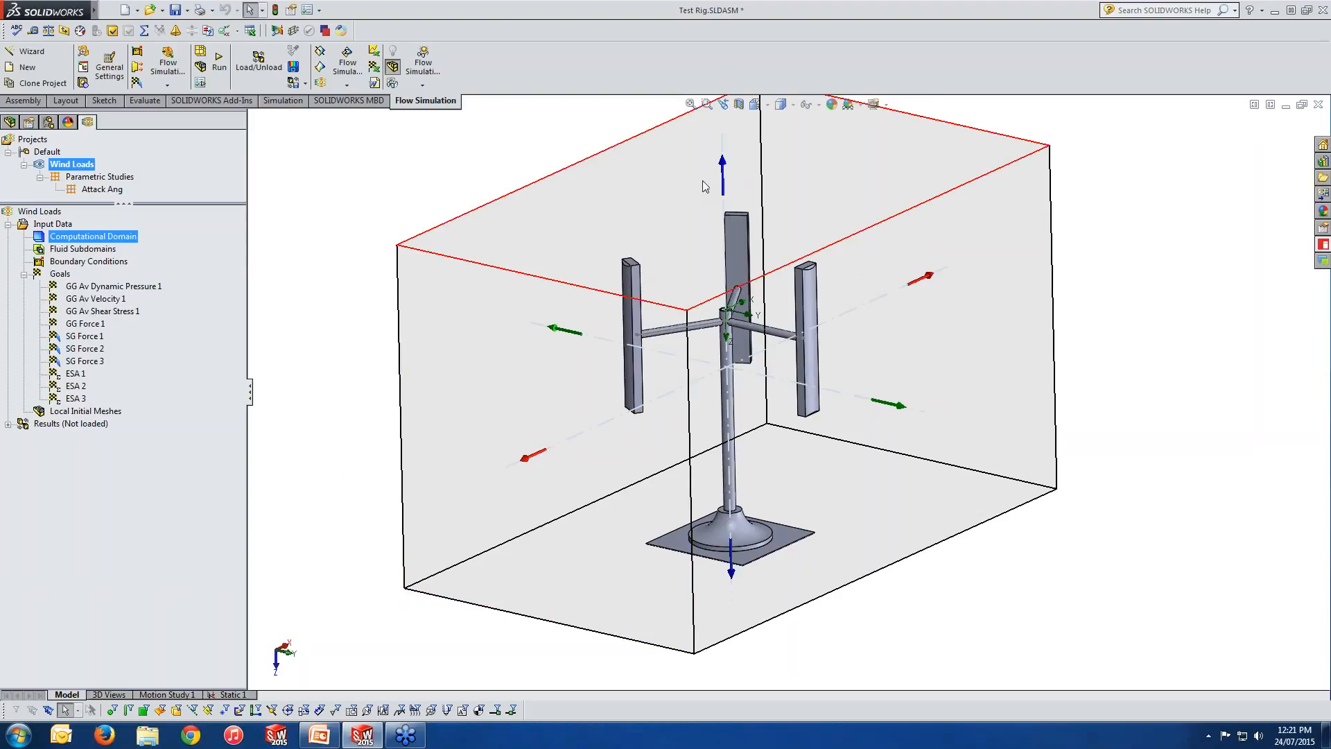
right_click(103, 239)
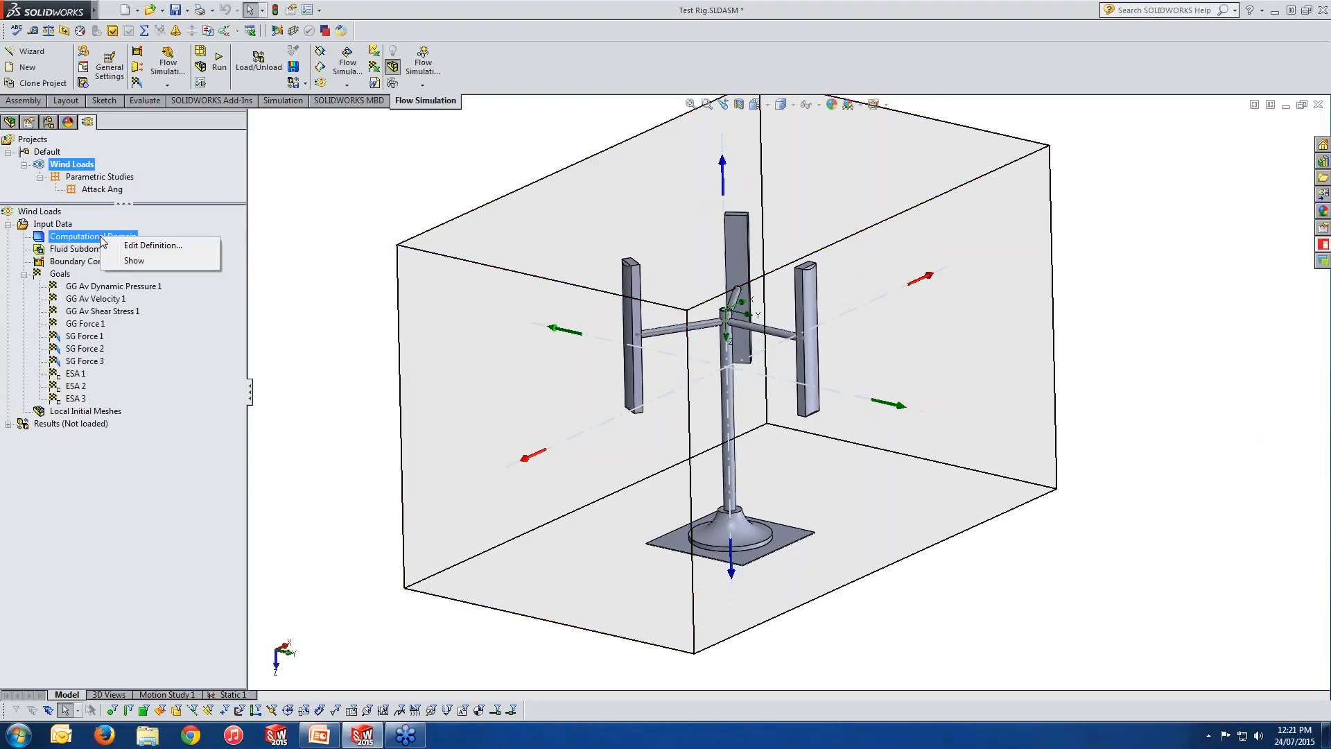
click(150, 246)
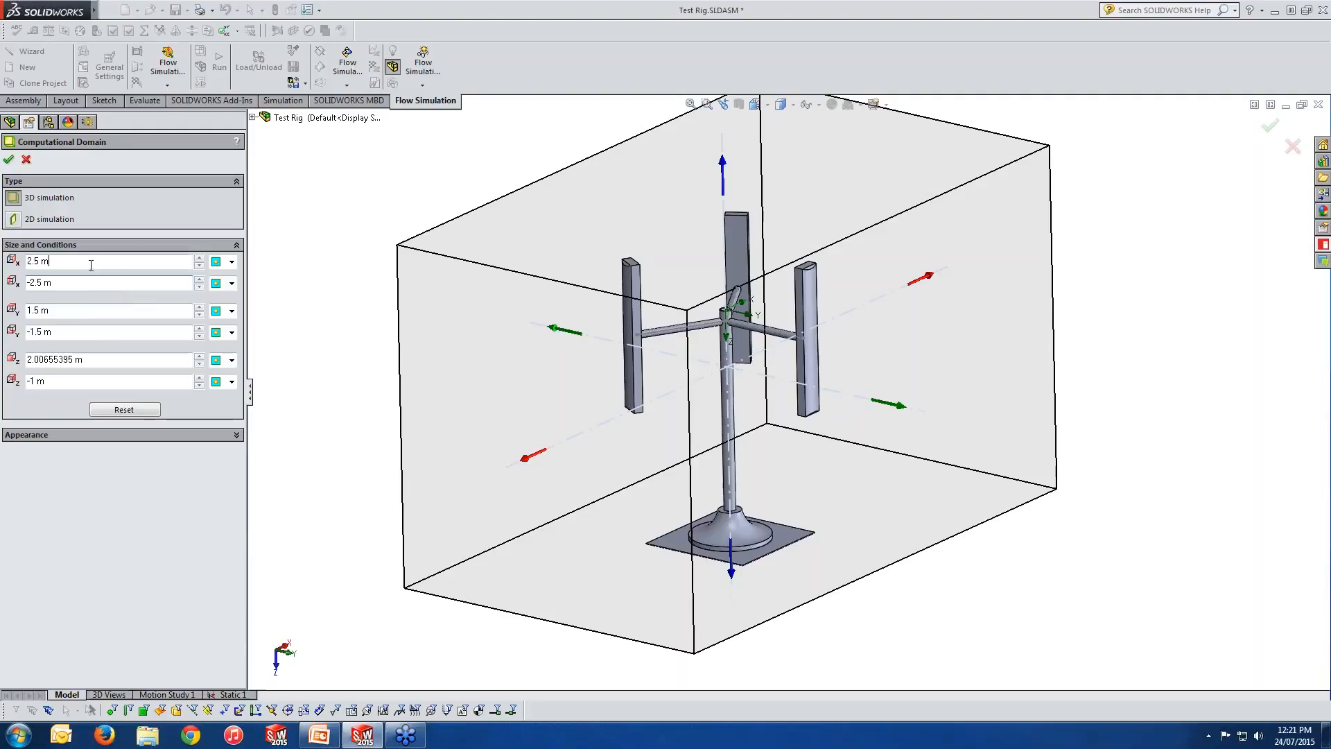
click(83, 315)
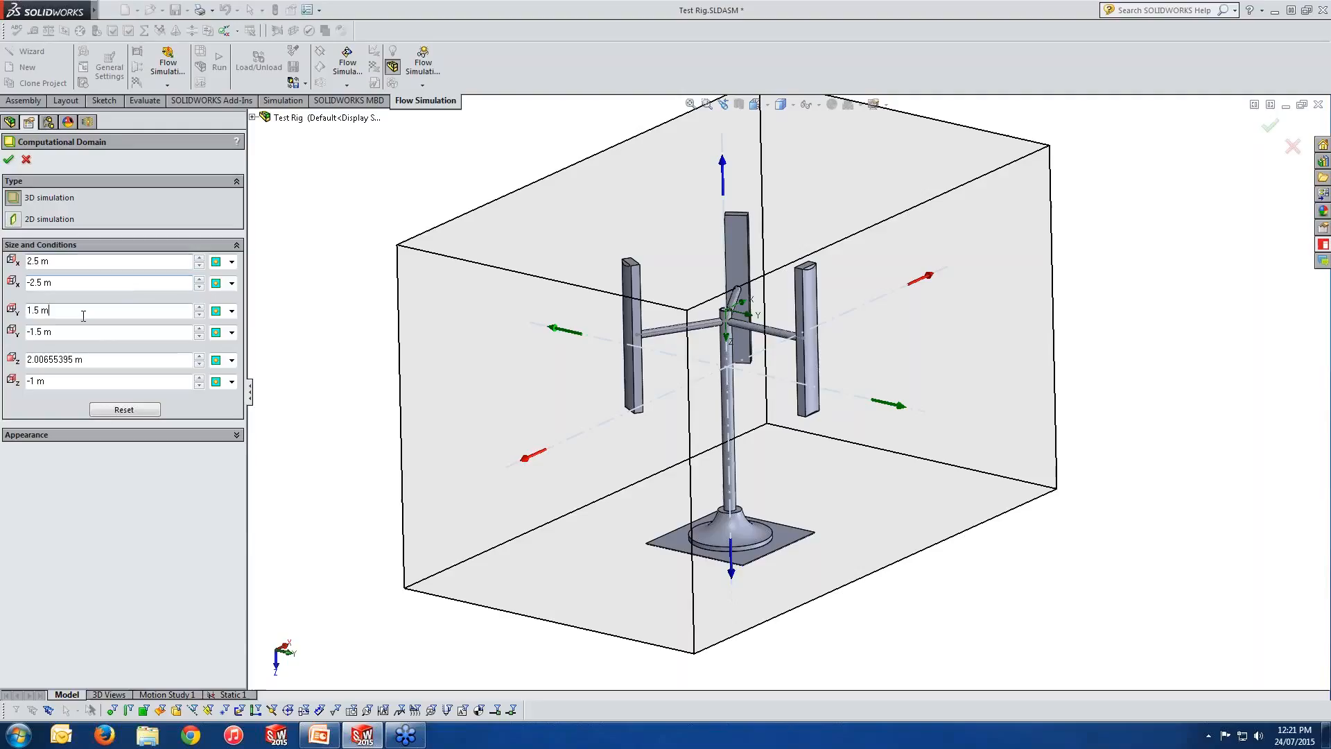
click(89, 360)
scroll(823, 499, up, 3)
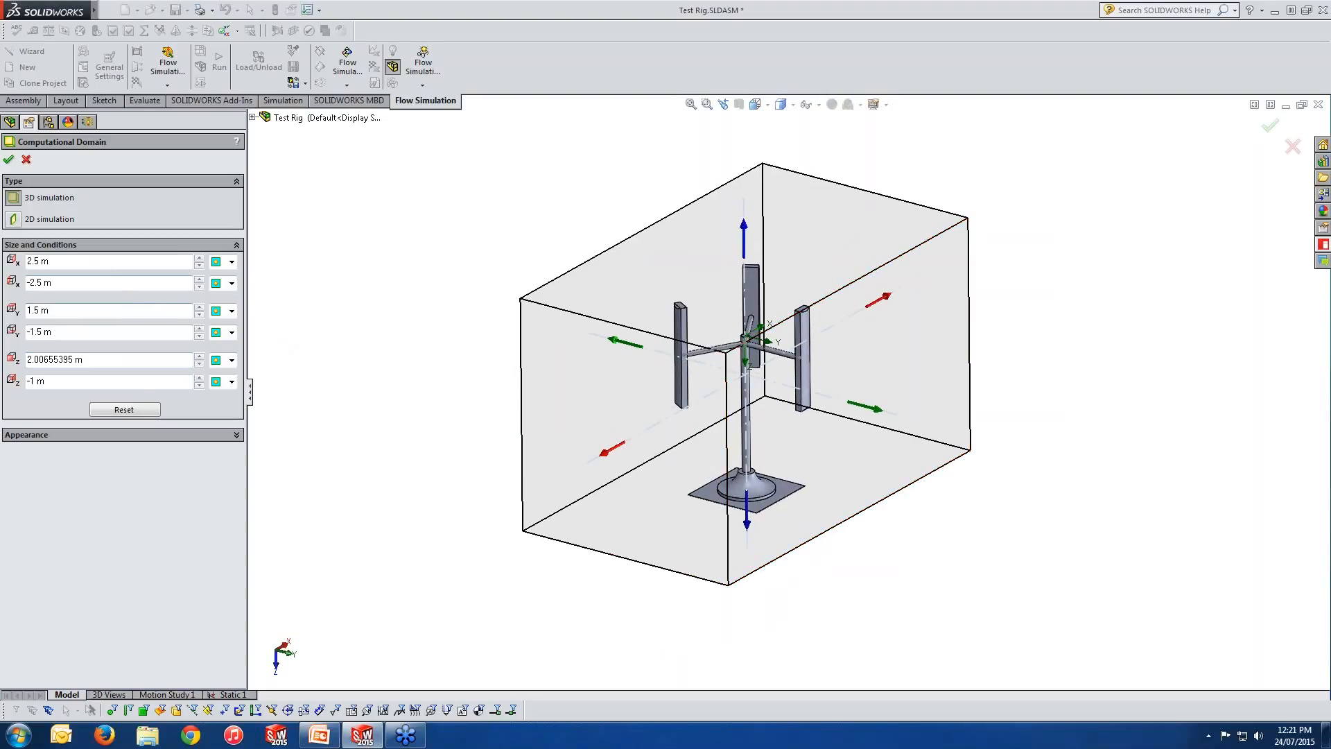
Step: Try the Symmetry and Periodicity conditions on the domain's X boundaries, and restore the Default condition
click(233, 263)
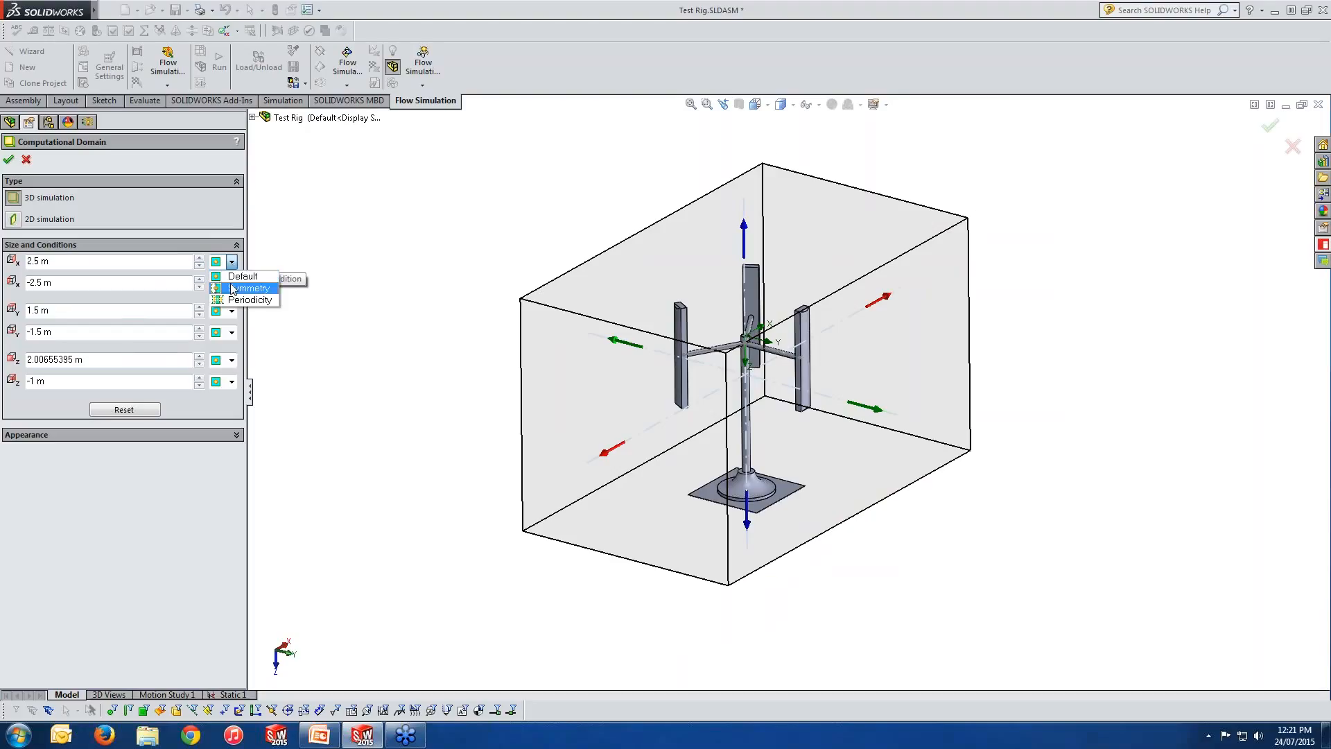
click(235, 289)
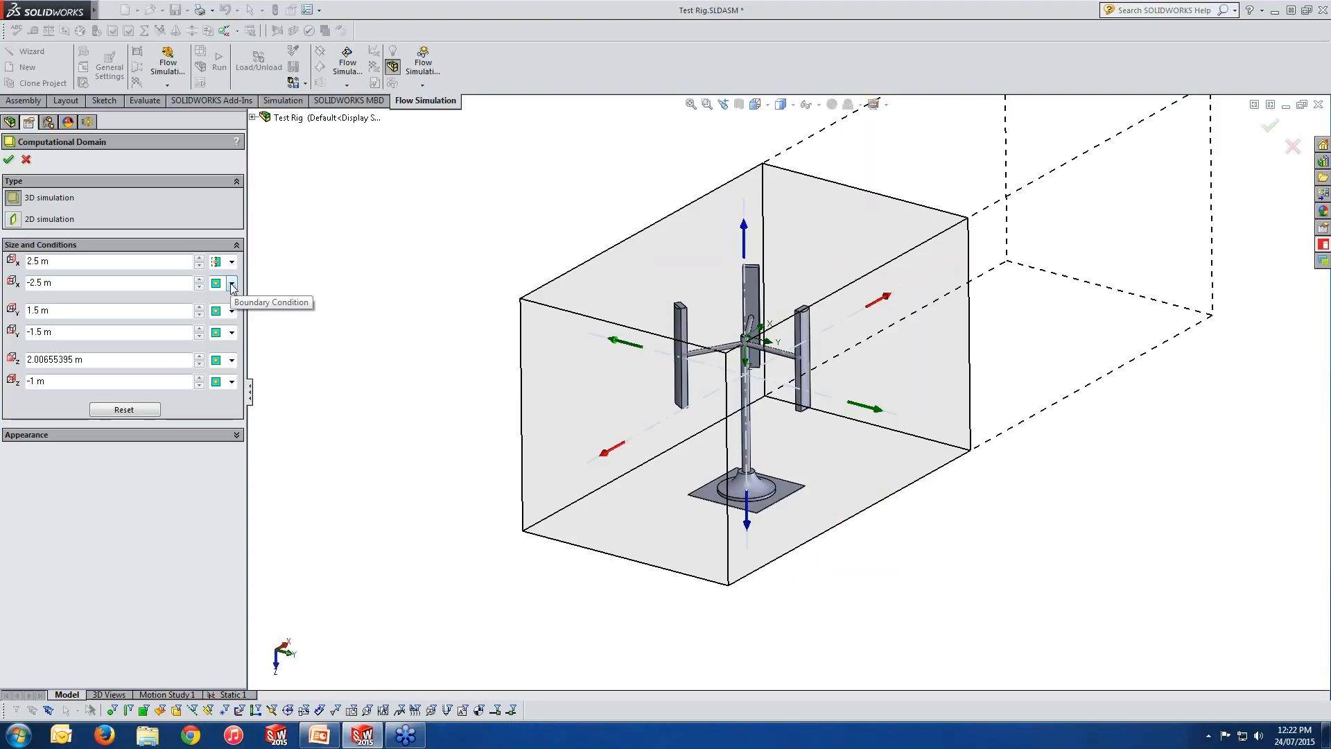
click(232, 262)
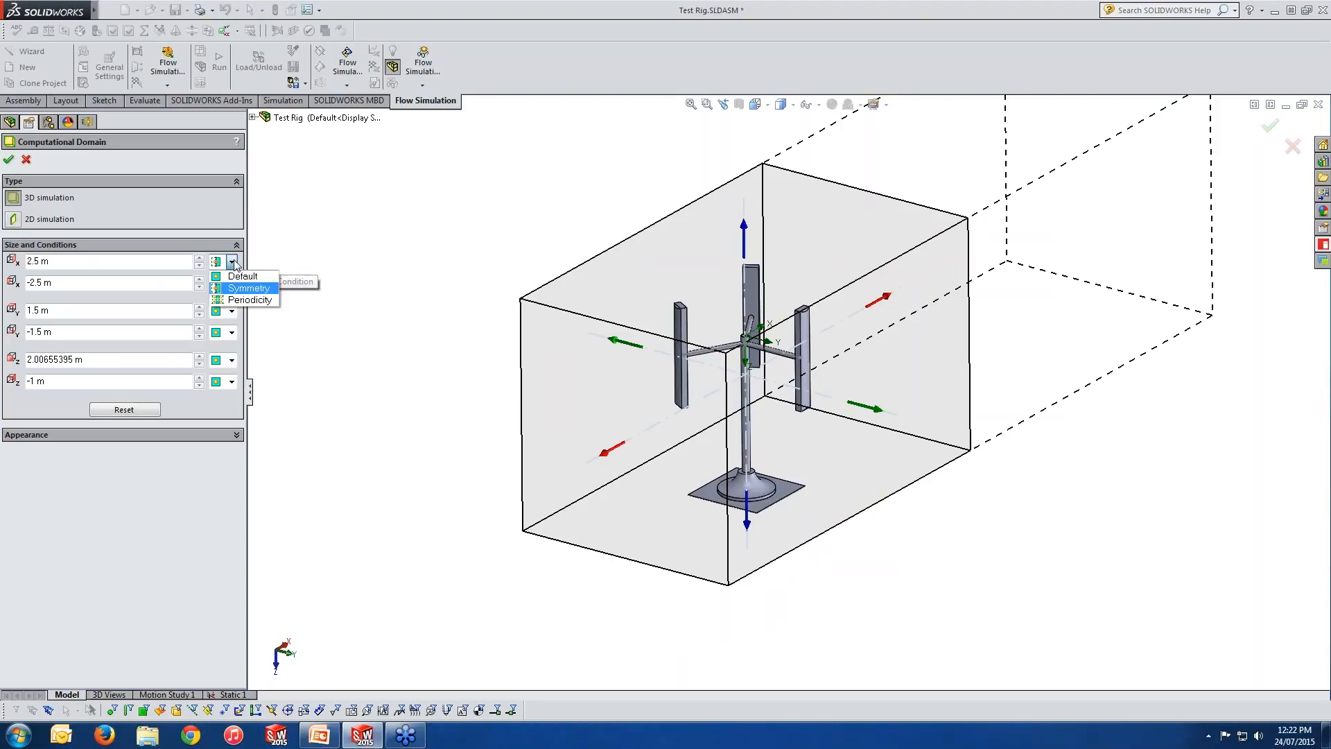
click(248, 299)
scroll(584, 437, up, 3)
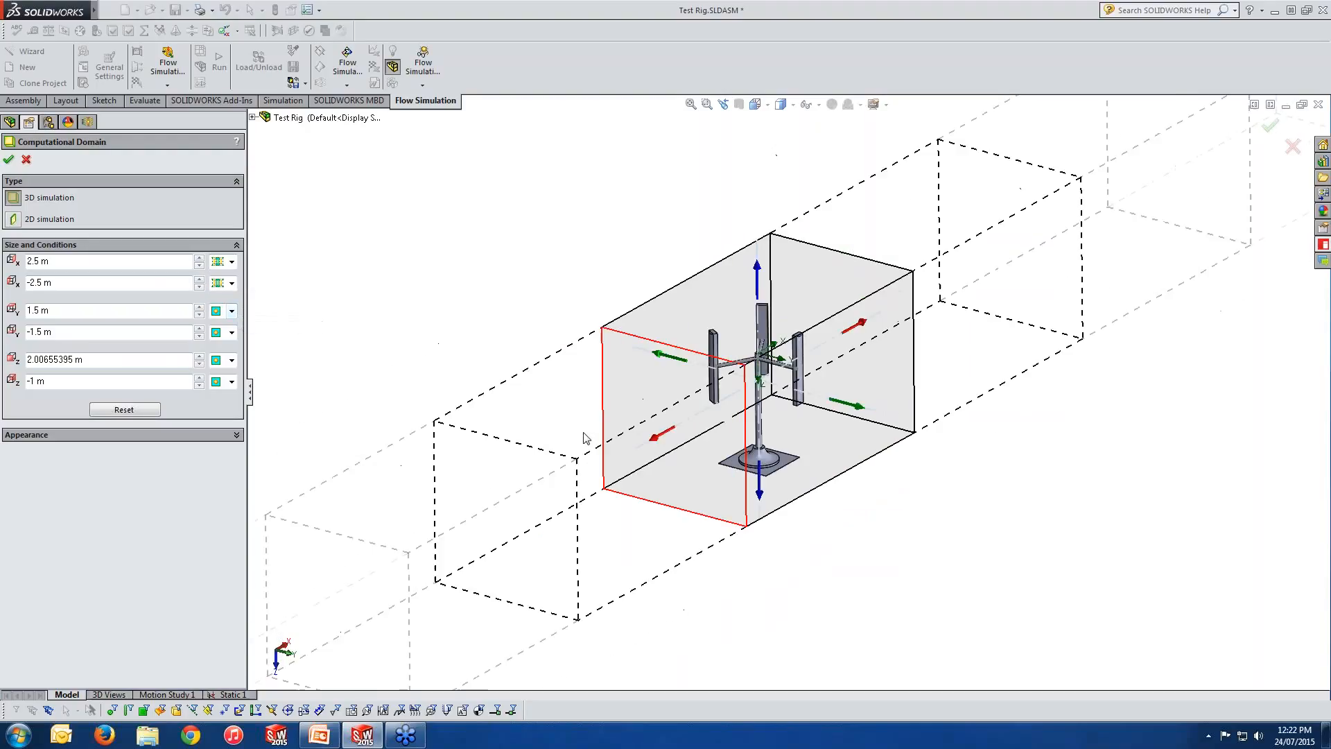
scroll(584, 432, up, 2)
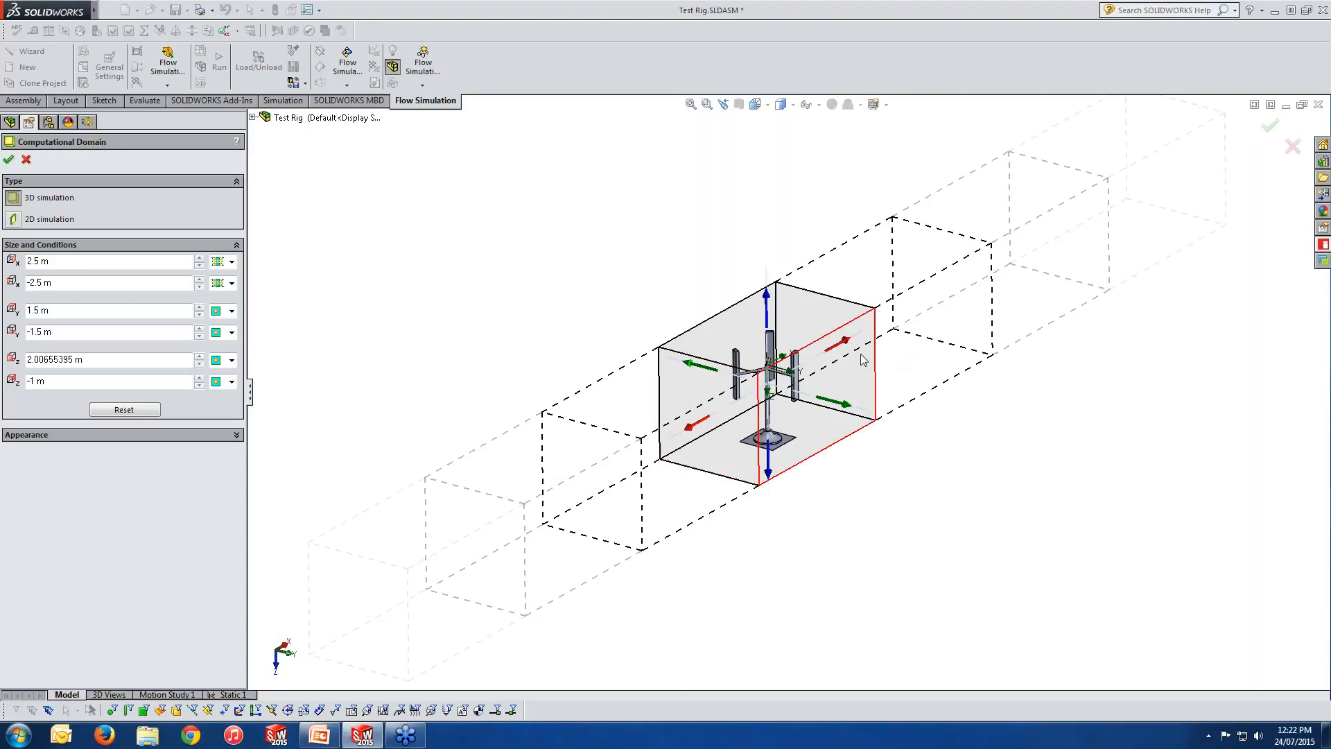
click(233, 284)
click(243, 298)
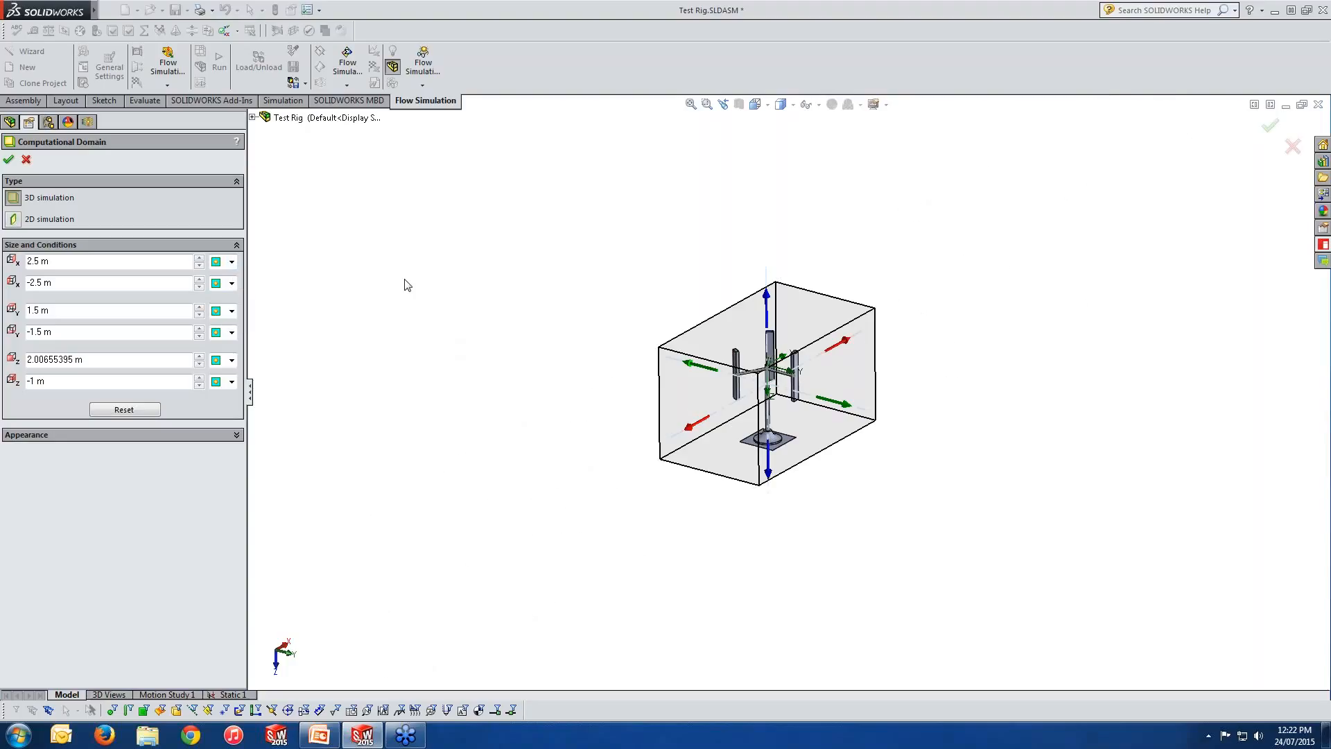
Step: Cancel the computational domain definition and show the domain box permanently around the turbine
middle_drag(908, 425, 853, 451)
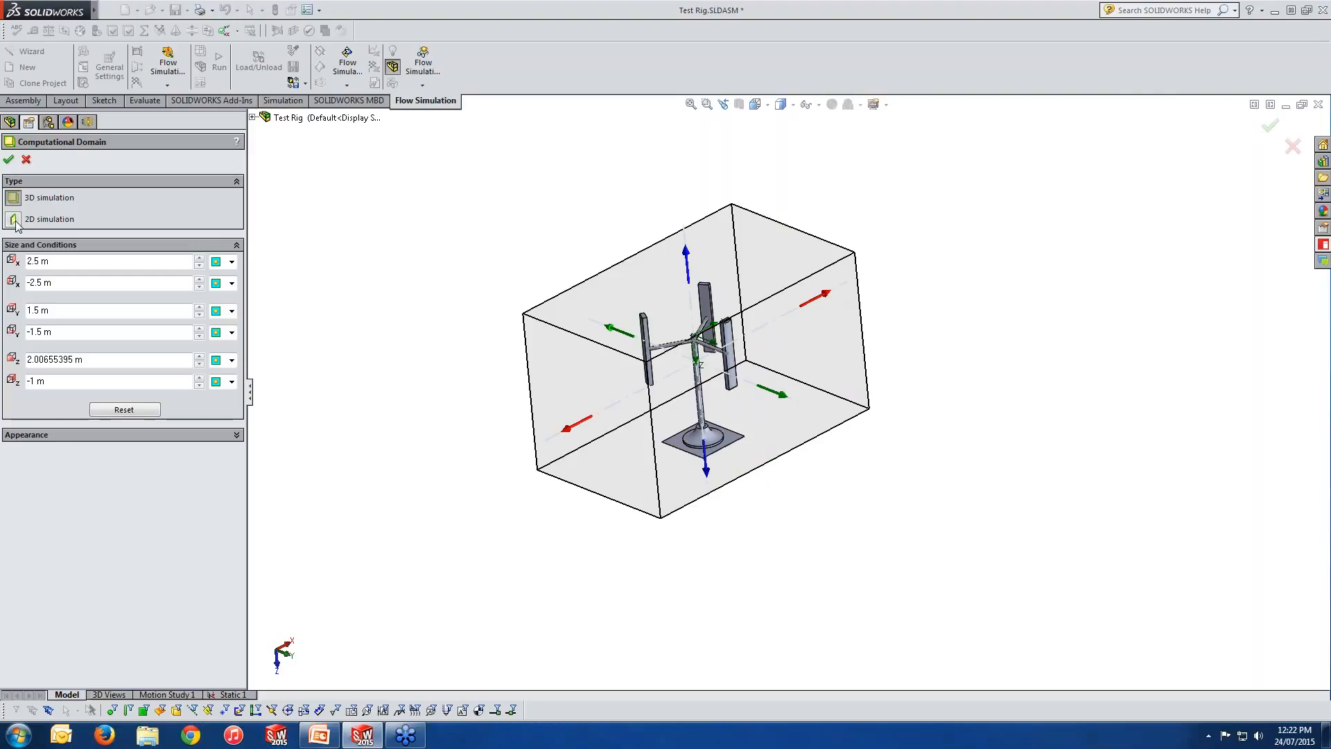
click(26, 159)
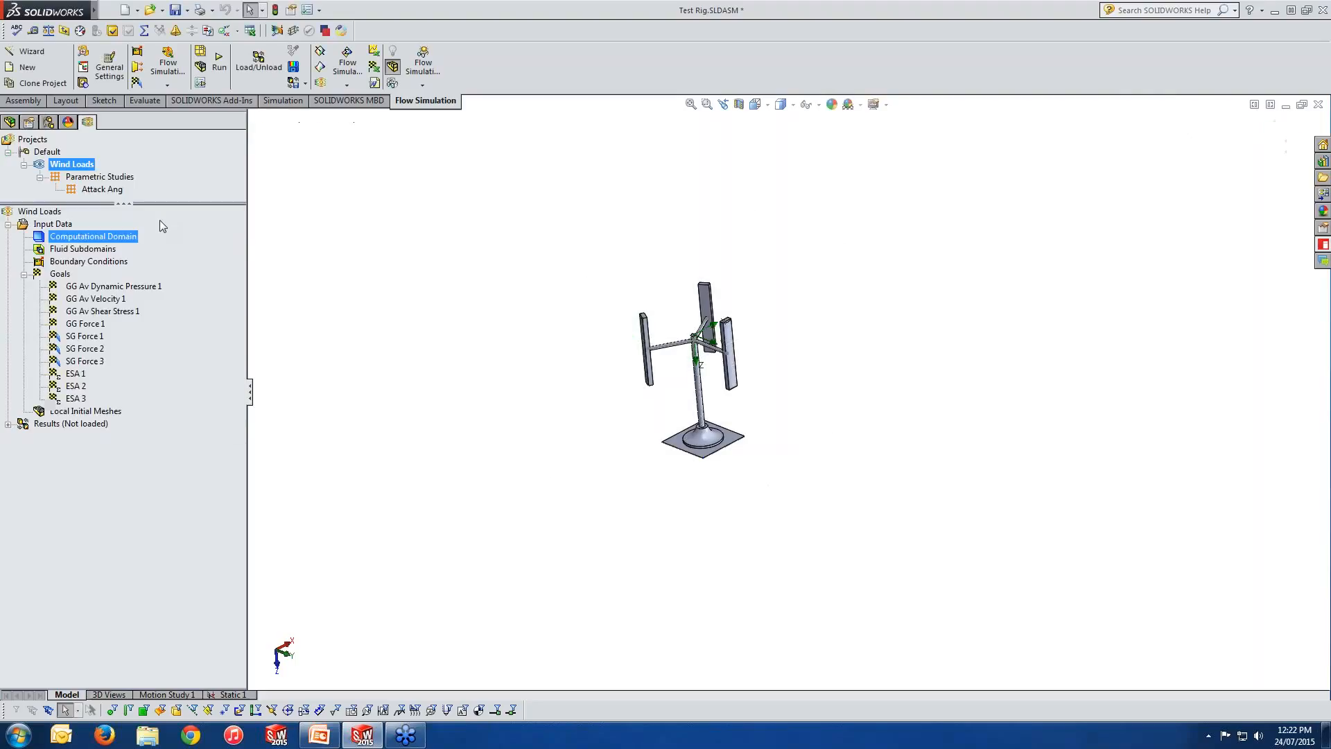
right_click(93, 236)
click(136, 260)
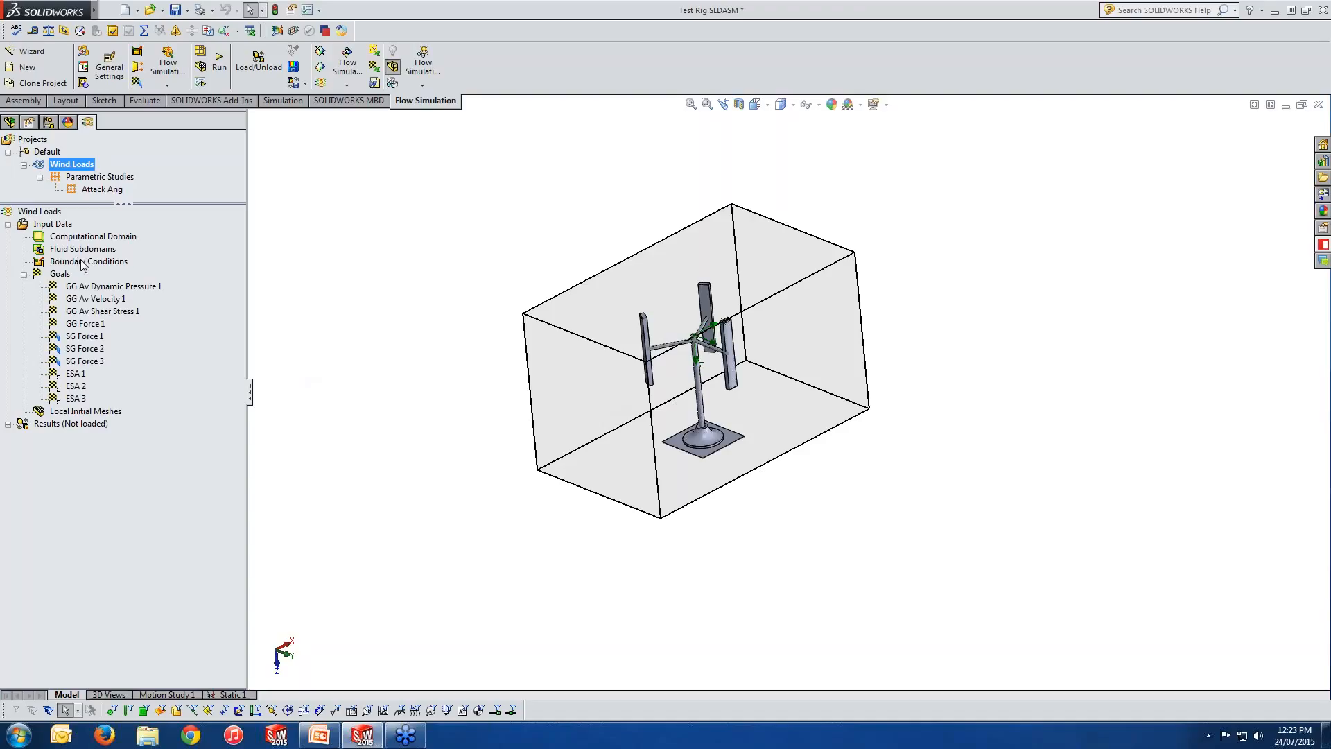
Step: Start a new boundary condition and compare the Inlet Mass Flow, Inlet Volume Flow and Inlet Velocity types
double_click(116, 272)
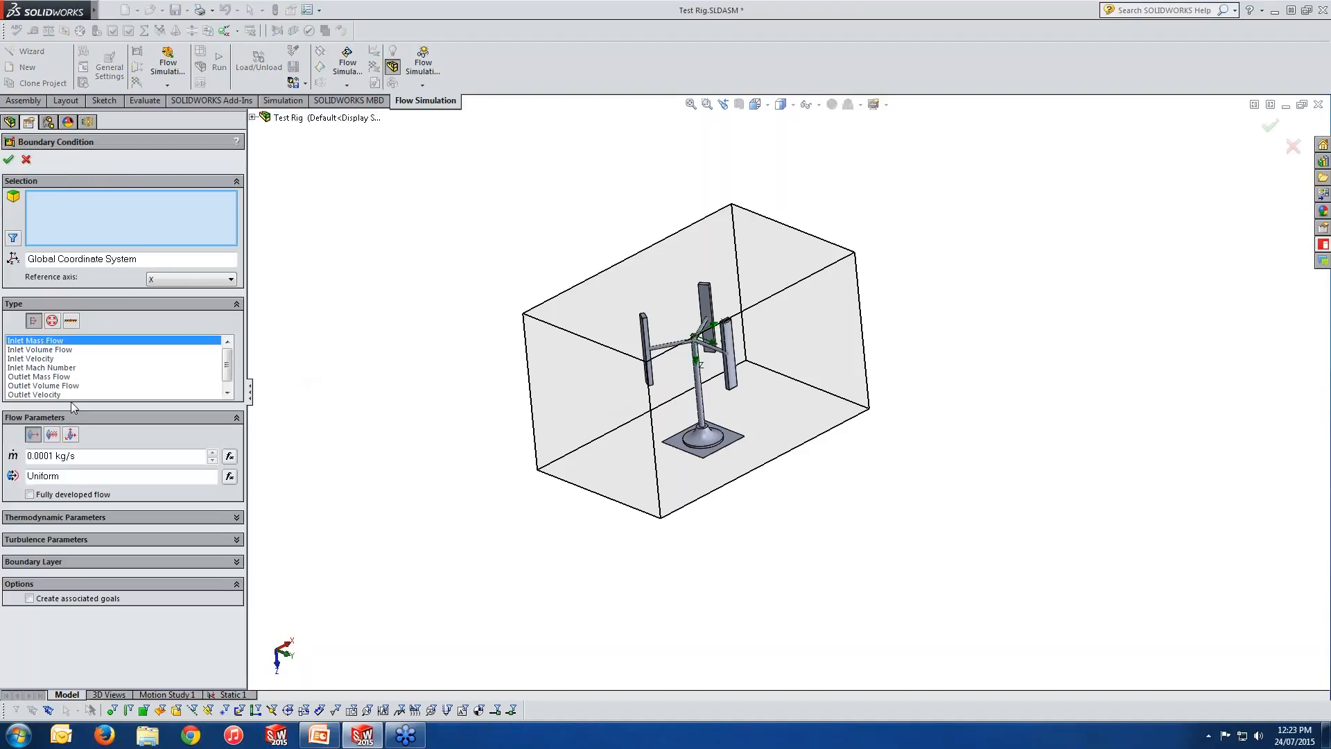
click(49, 358)
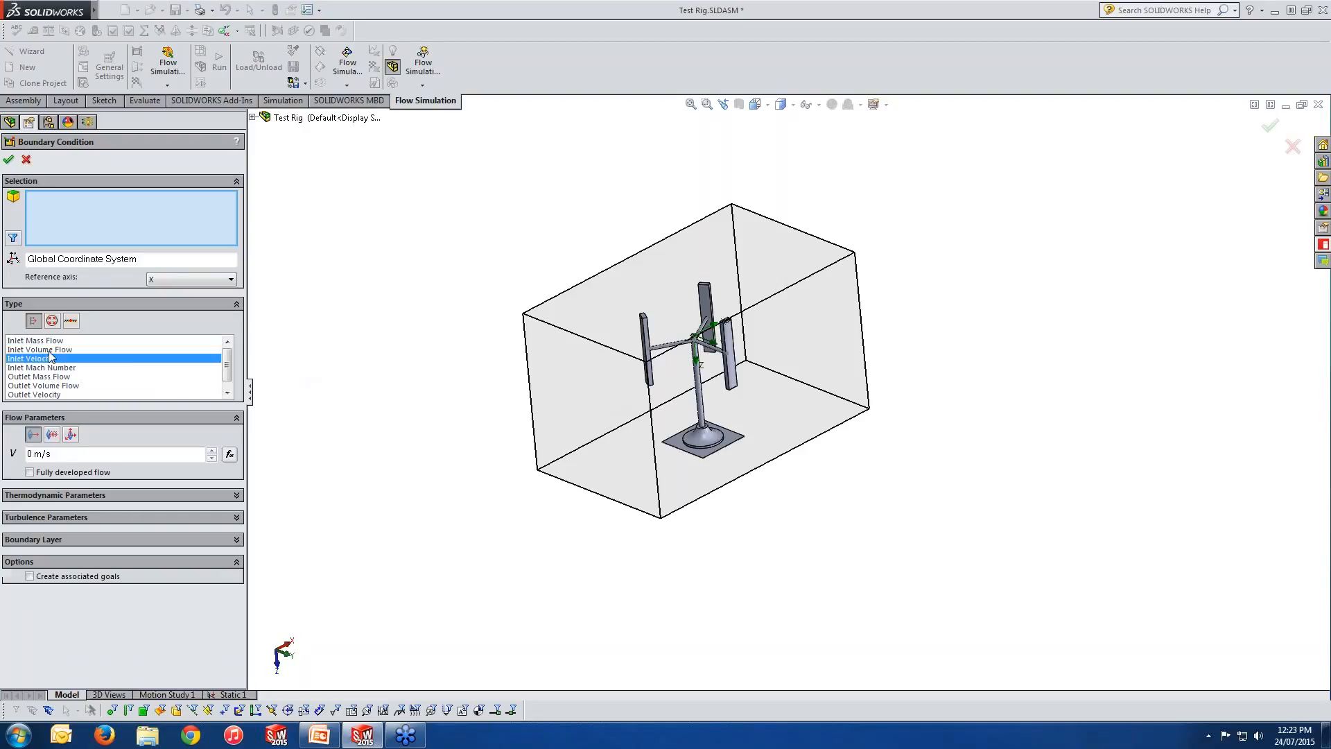
click(50, 351)
click(51, 342)
click(51, 350)
click(50, 358)
Step: Select the stand's base face and review the environment, static and total pressure conditions with their turbulence and boundary layer options
click(52, 320)
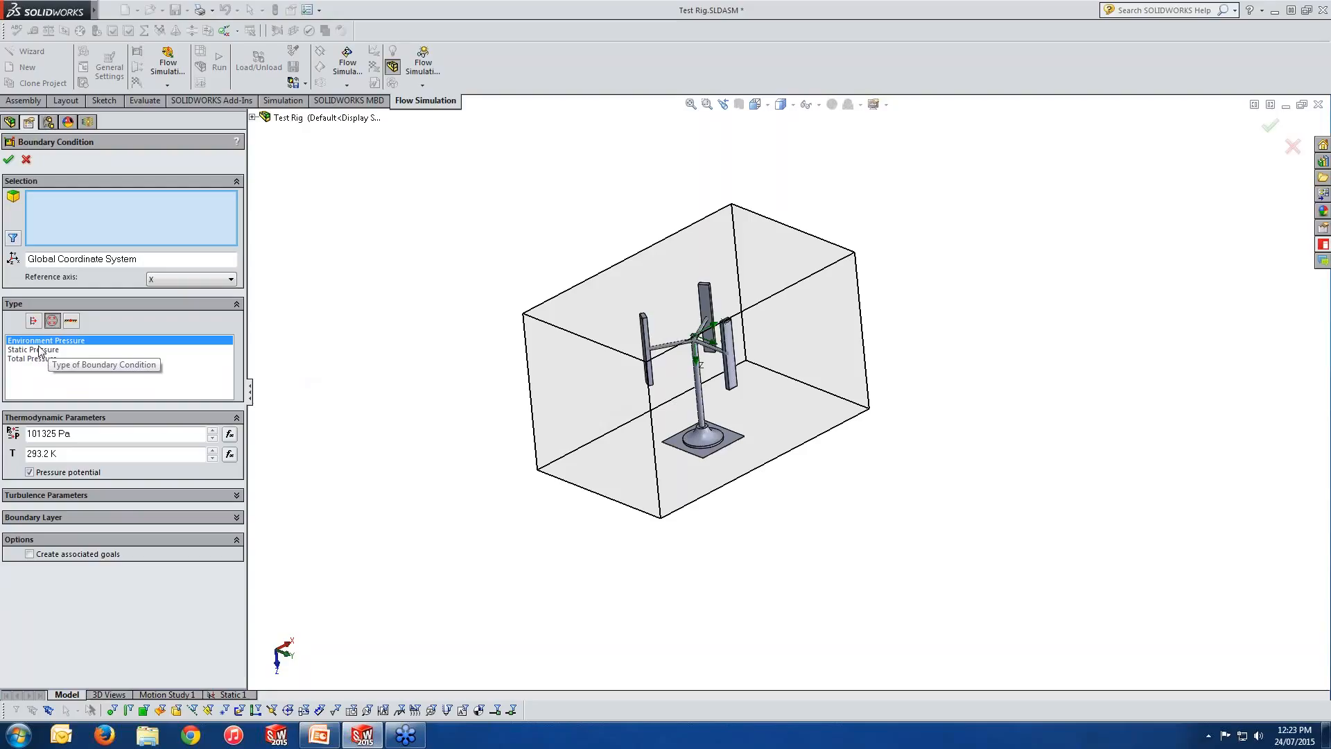
click(696, 445)
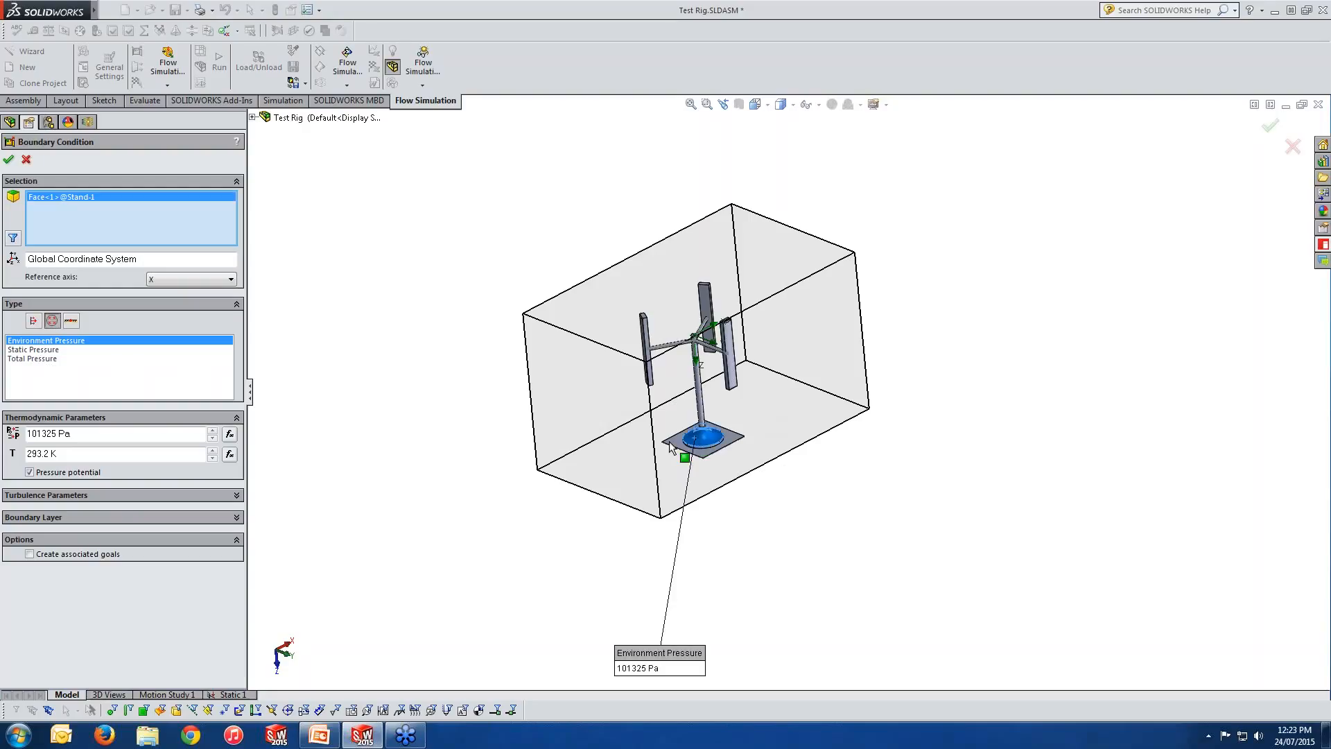
click(51, 350)
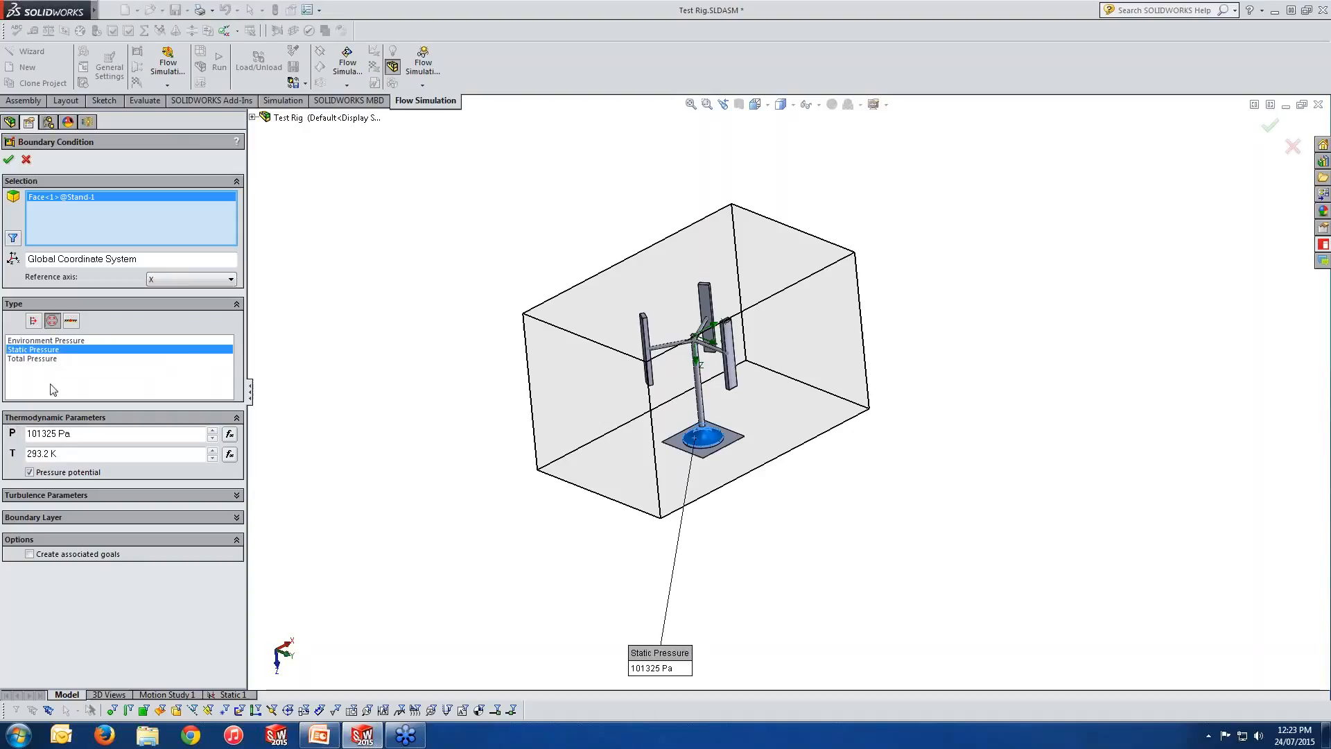
click(48, 359)
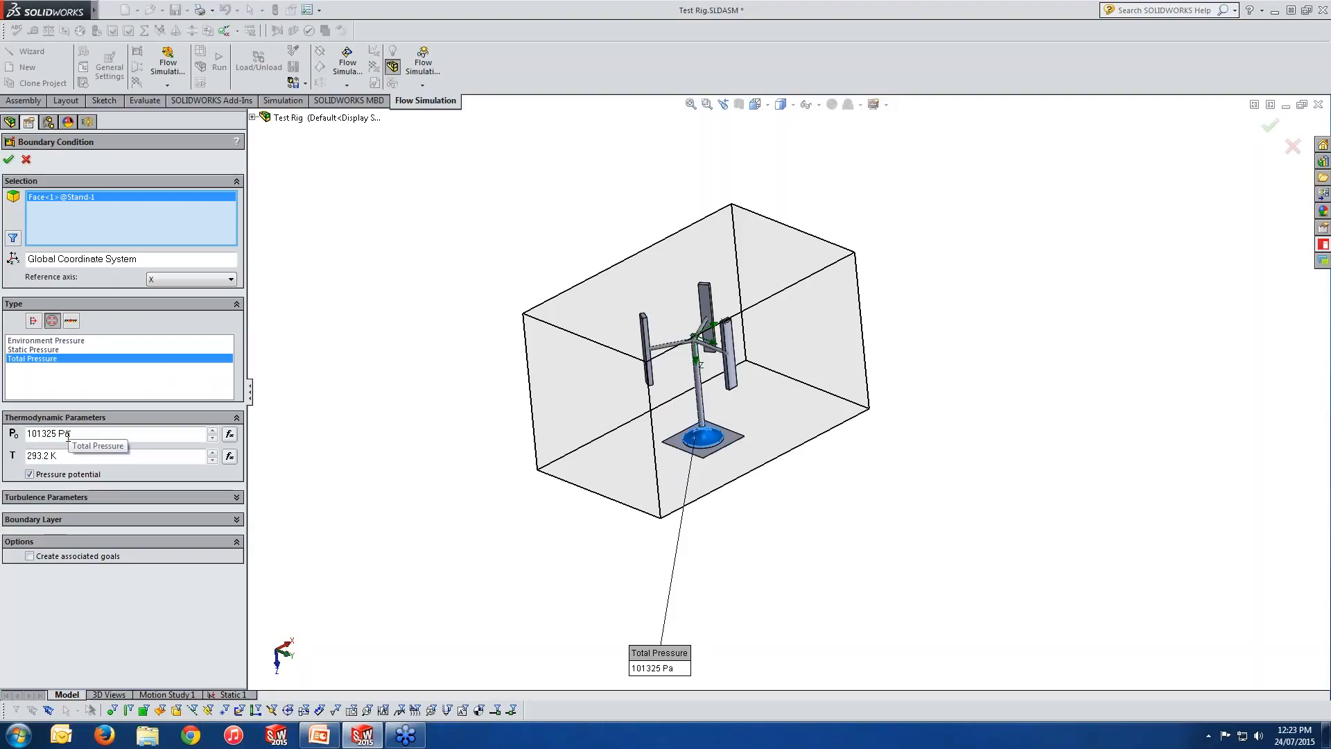
click(60, 498)
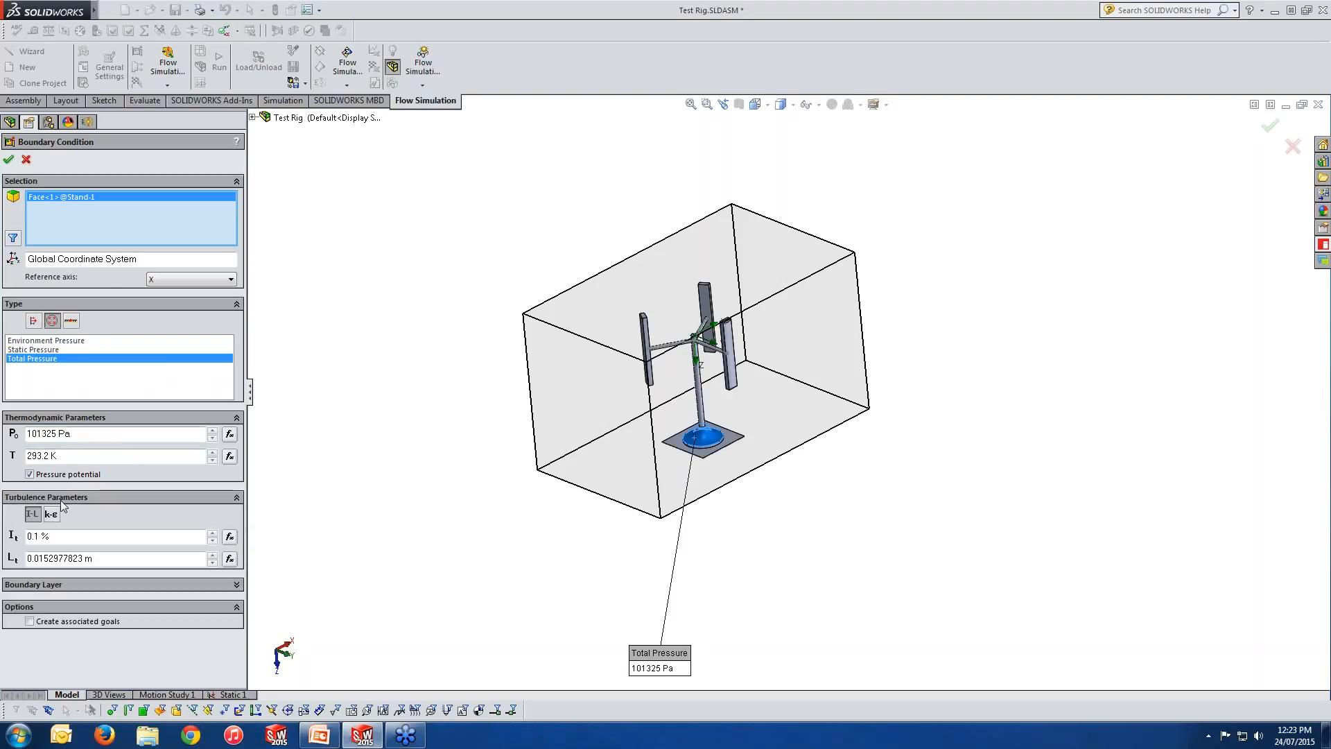
click(90, 587)
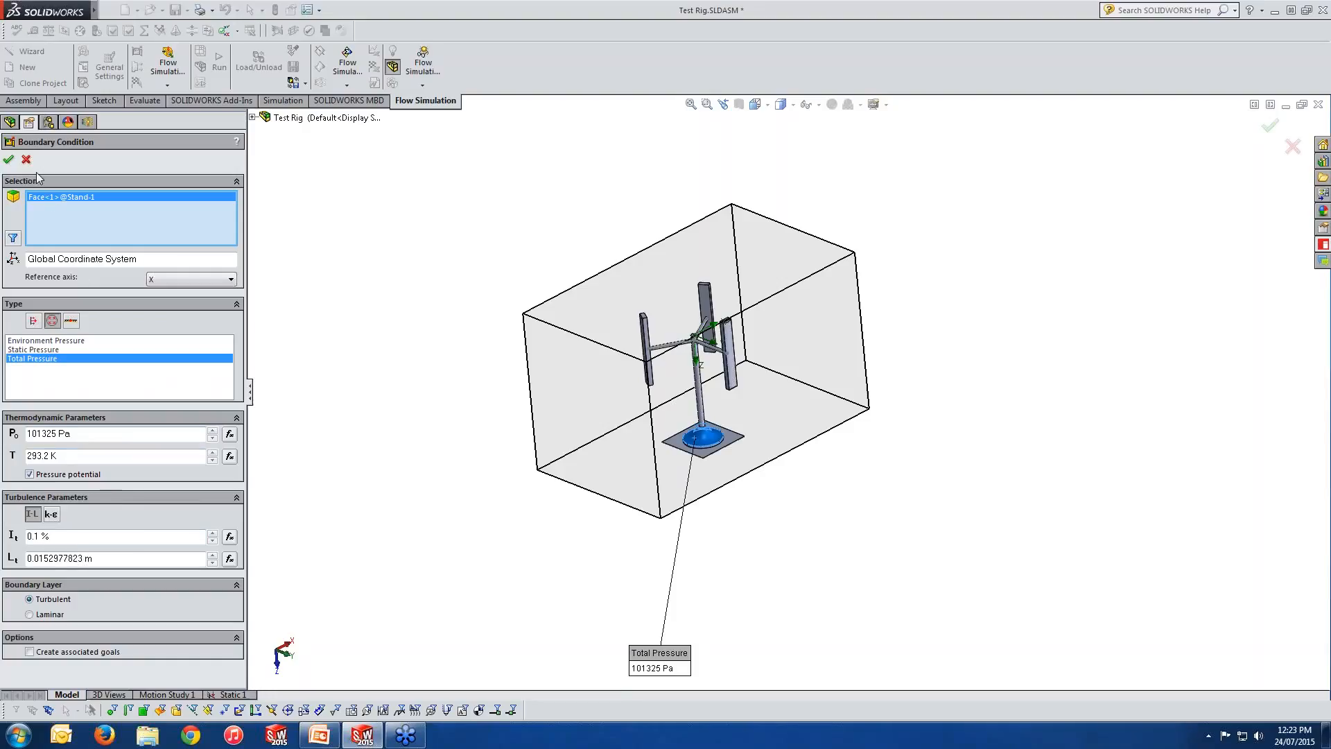
Step: Compare the Real Wall and Ideal Wall types on the stand's base face, review Real Wall's motion options, and cancel the boundary condition
click(72, 321)
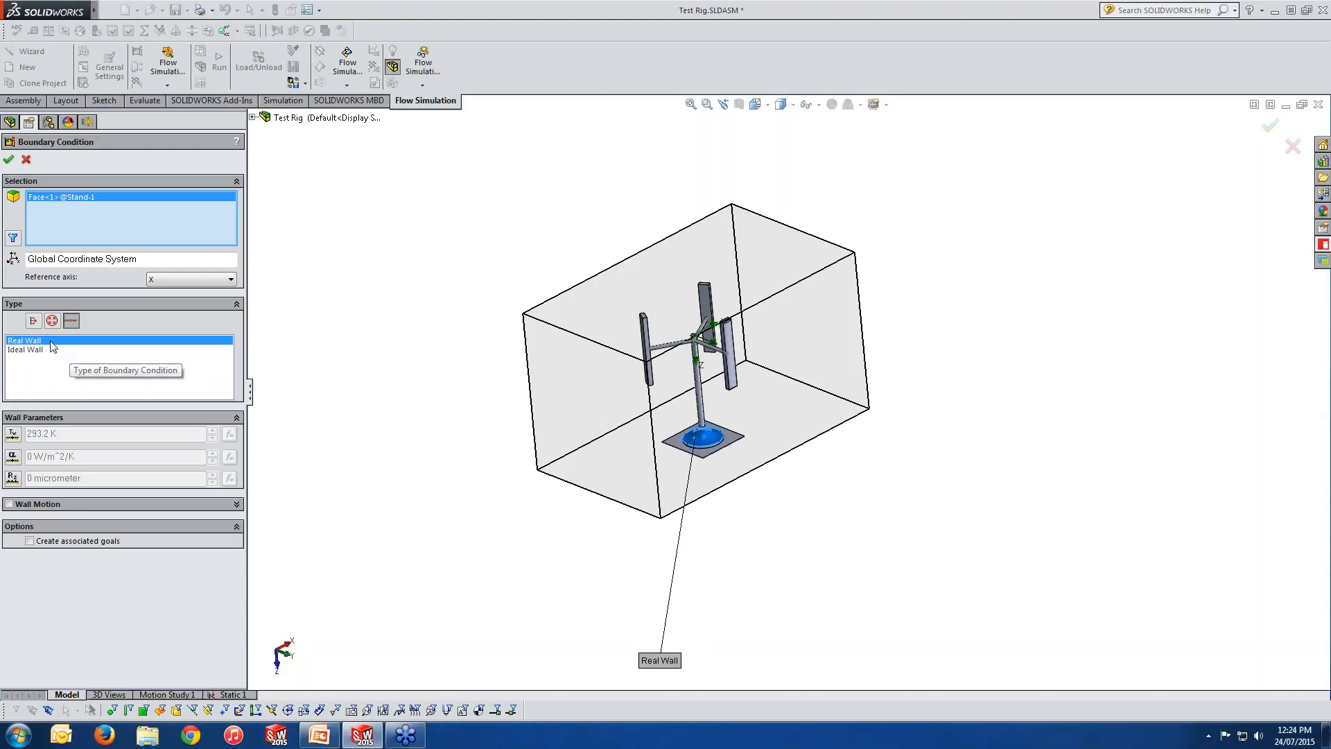
click(27, 351)
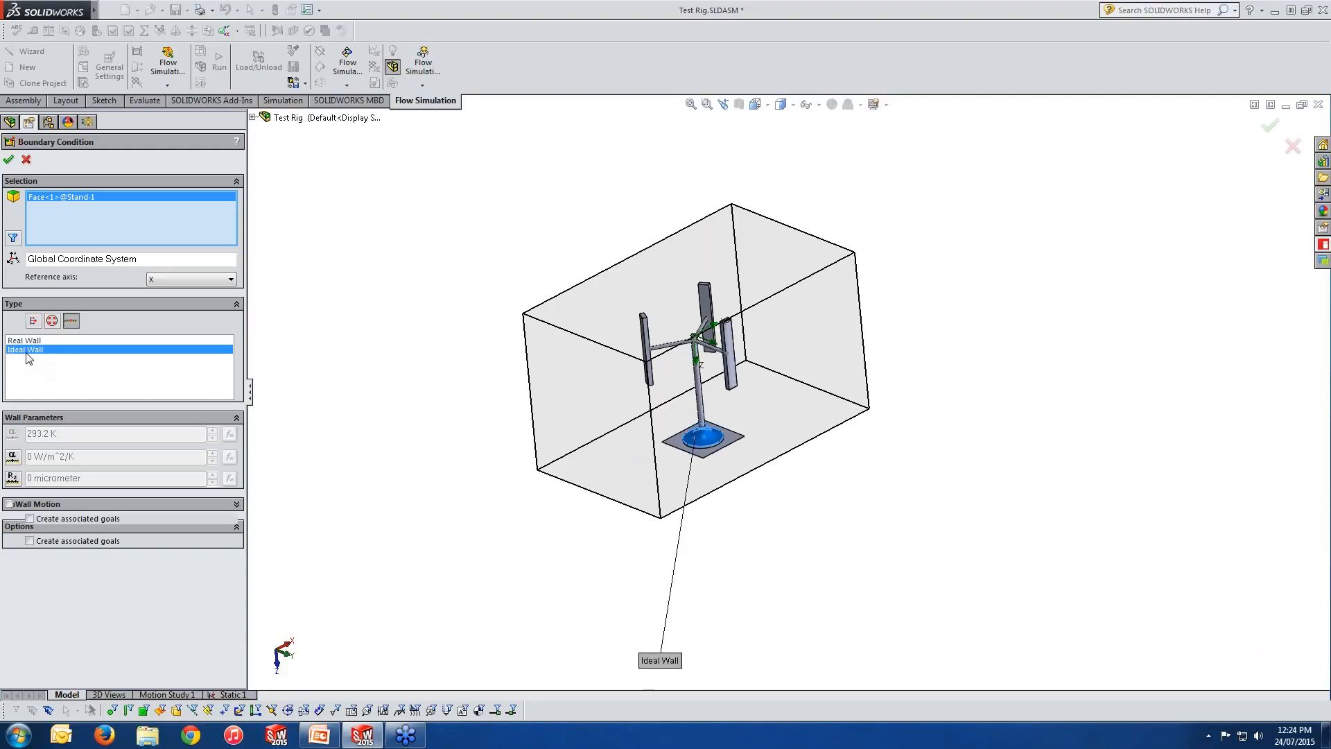
click(31, 340)
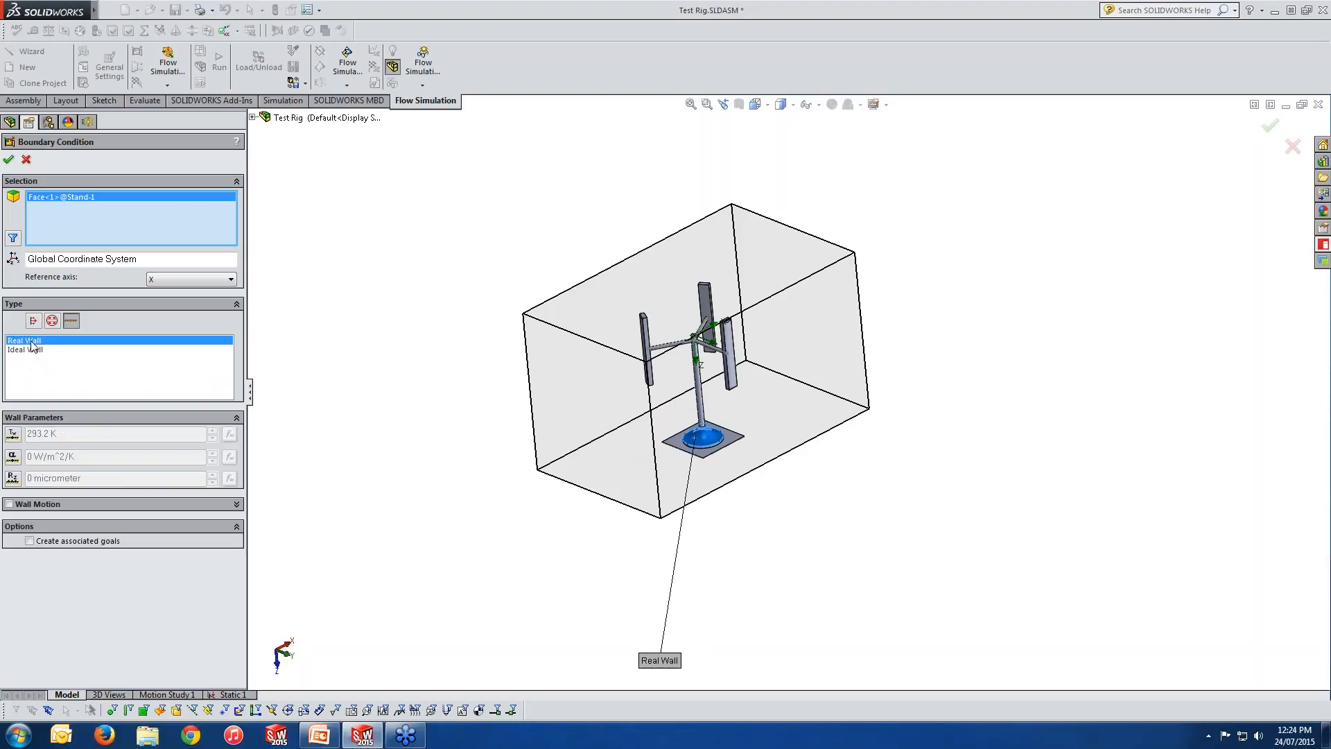
click(8, 505)
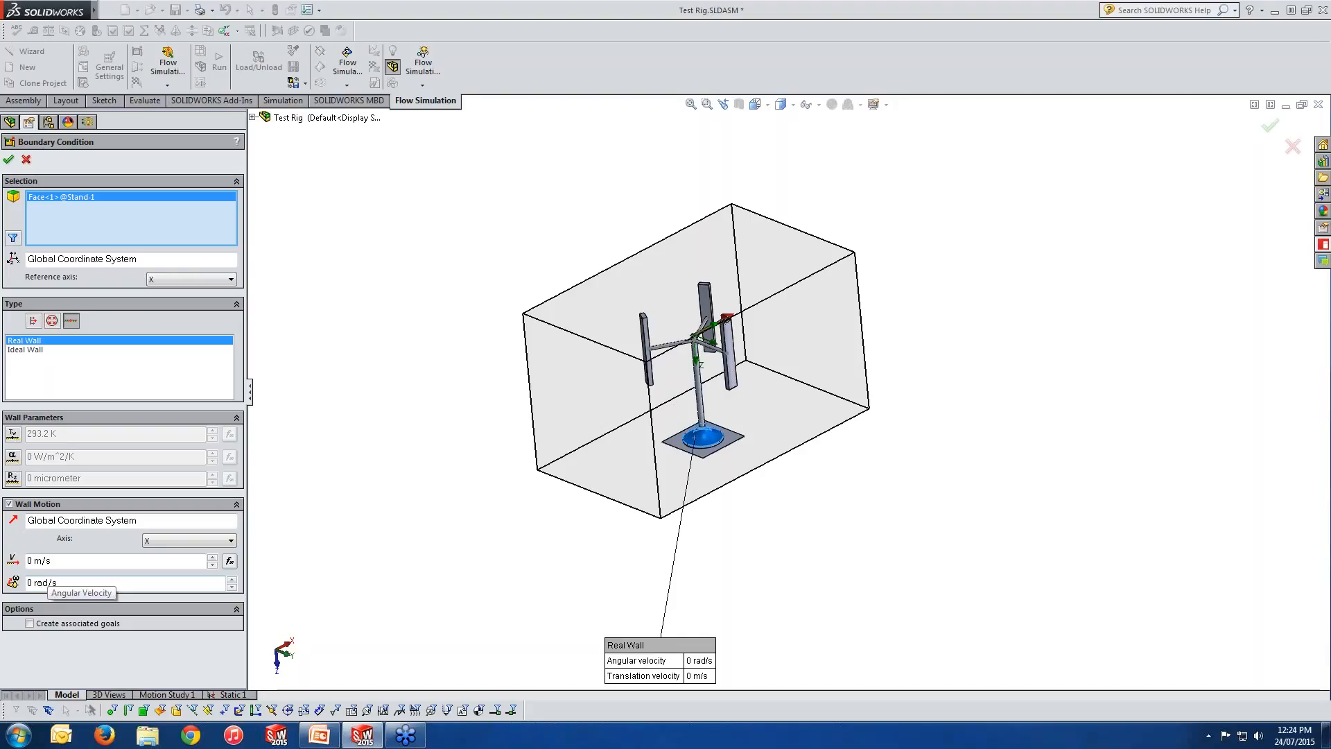
click(26, 161)
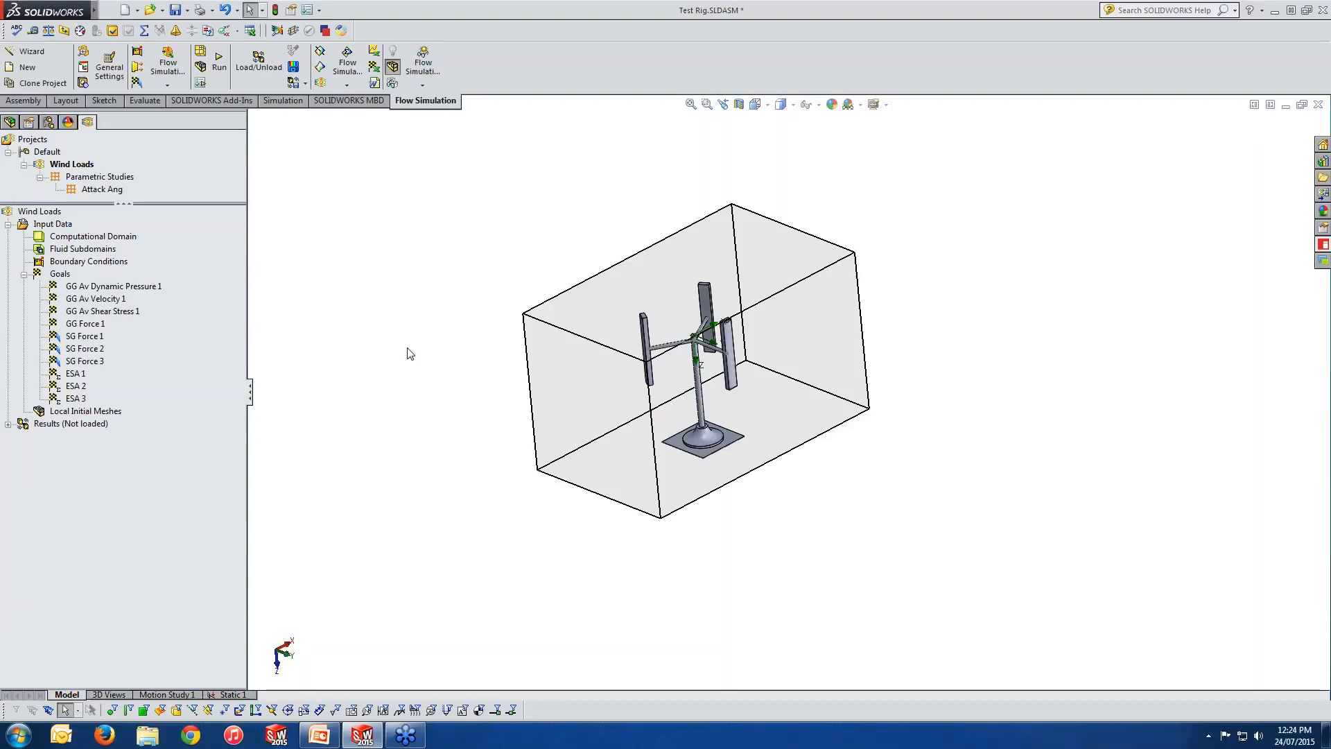
Step: Examine the turbine inside its domain box and review the goal types available for the Wind Loads project
middle_drag(460, 377, 500, 366)
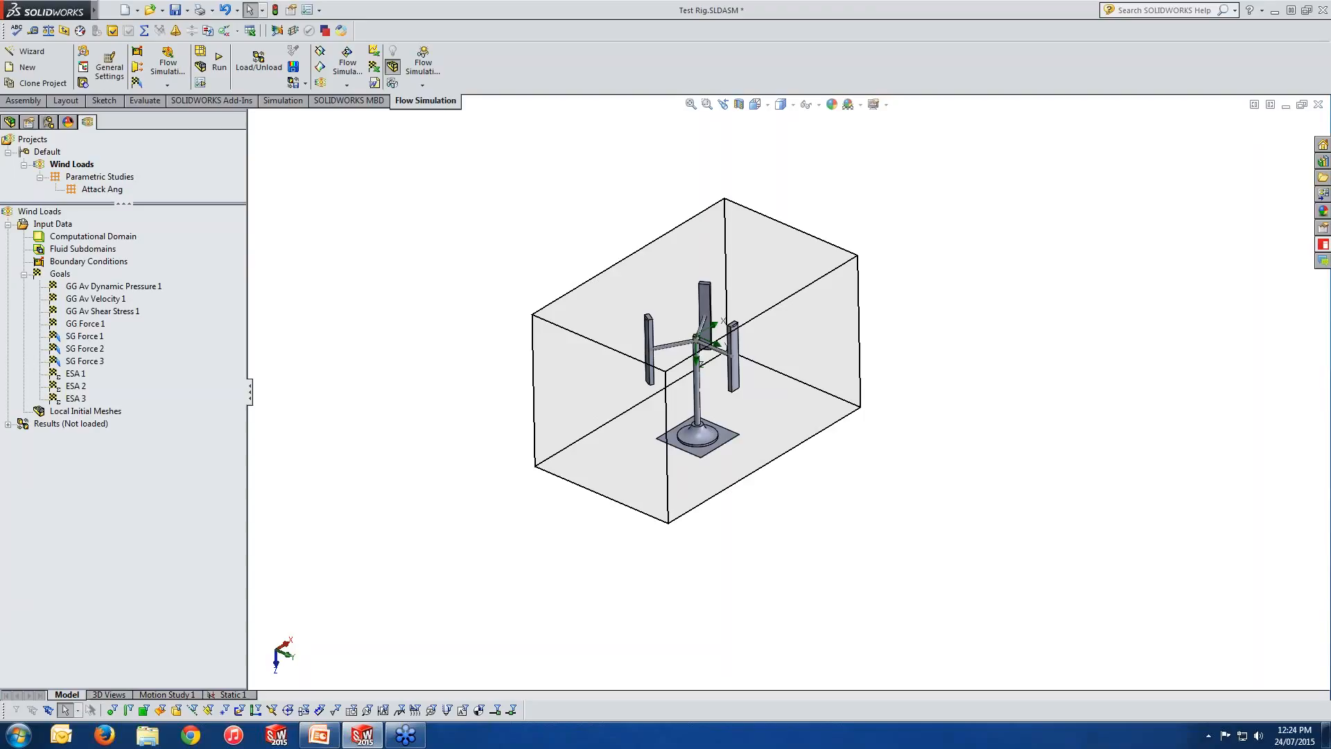
middle_drag(526, 393, 520, 378)
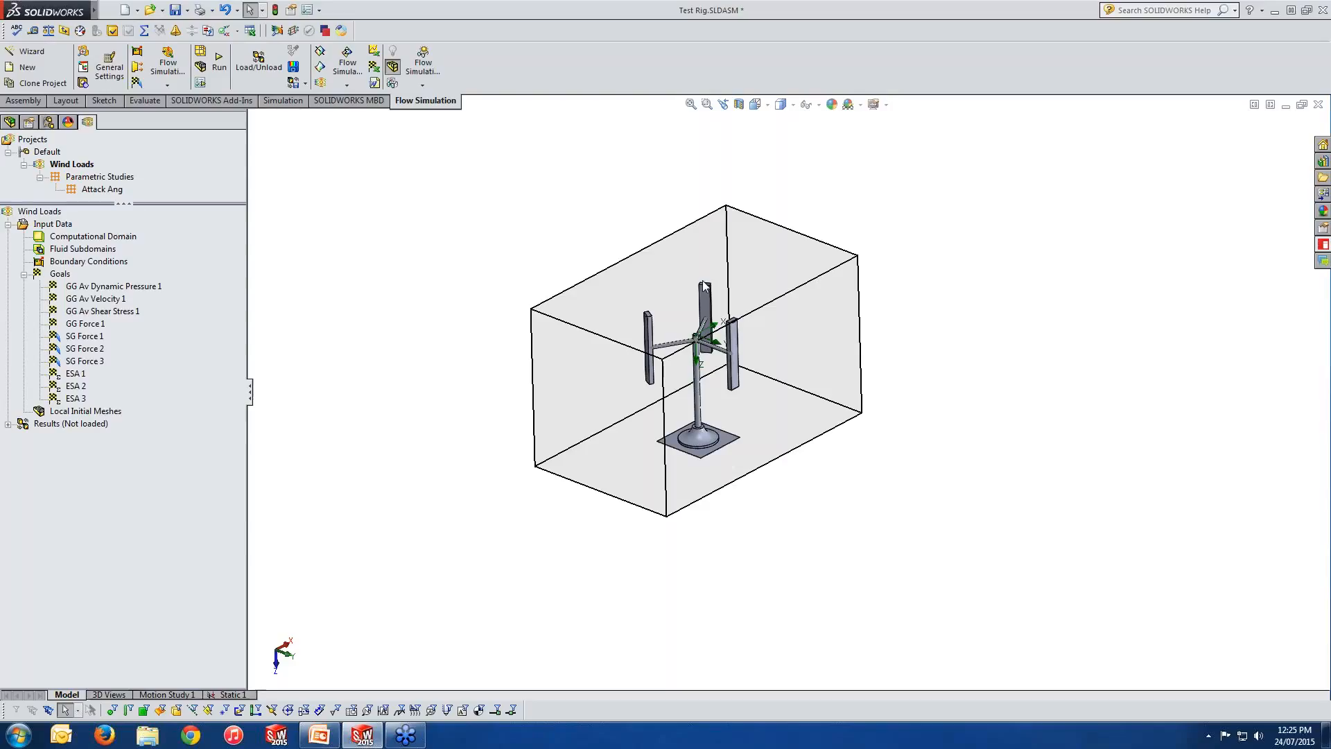
right_click(61, 276)
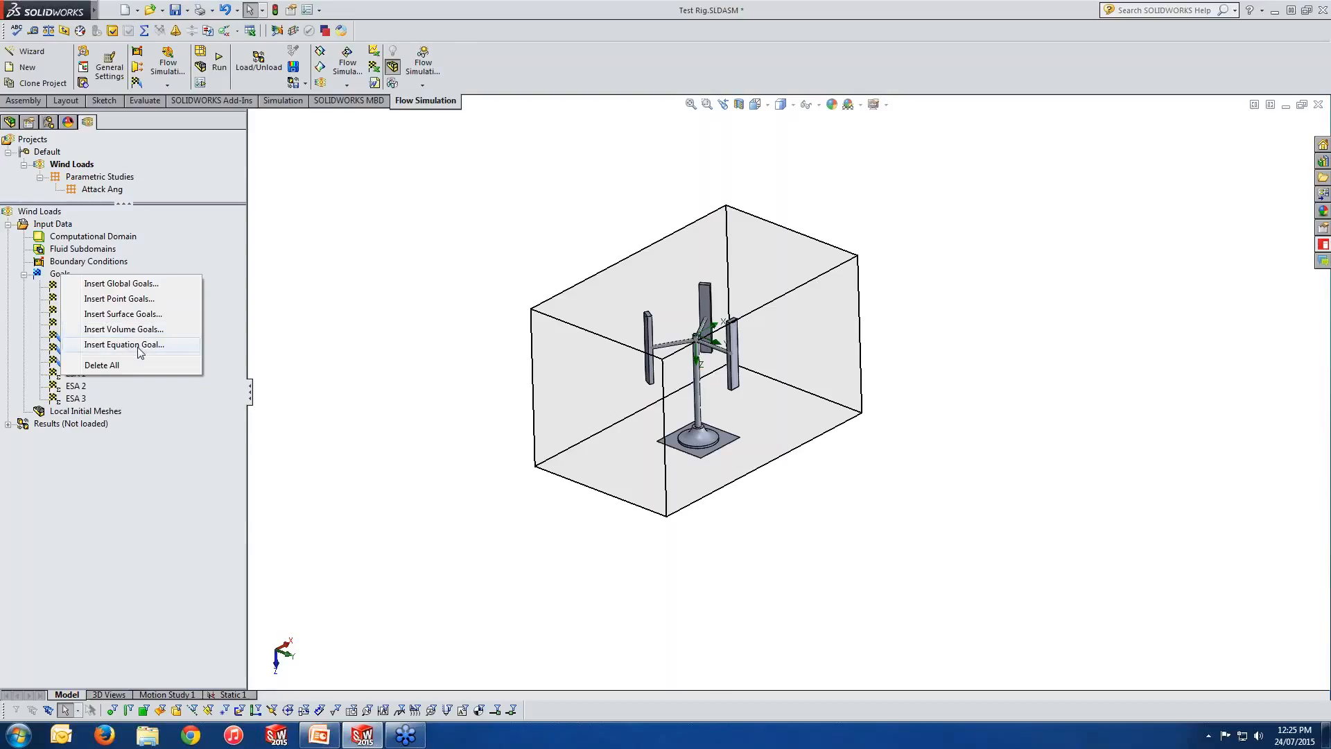
click(368, 341)
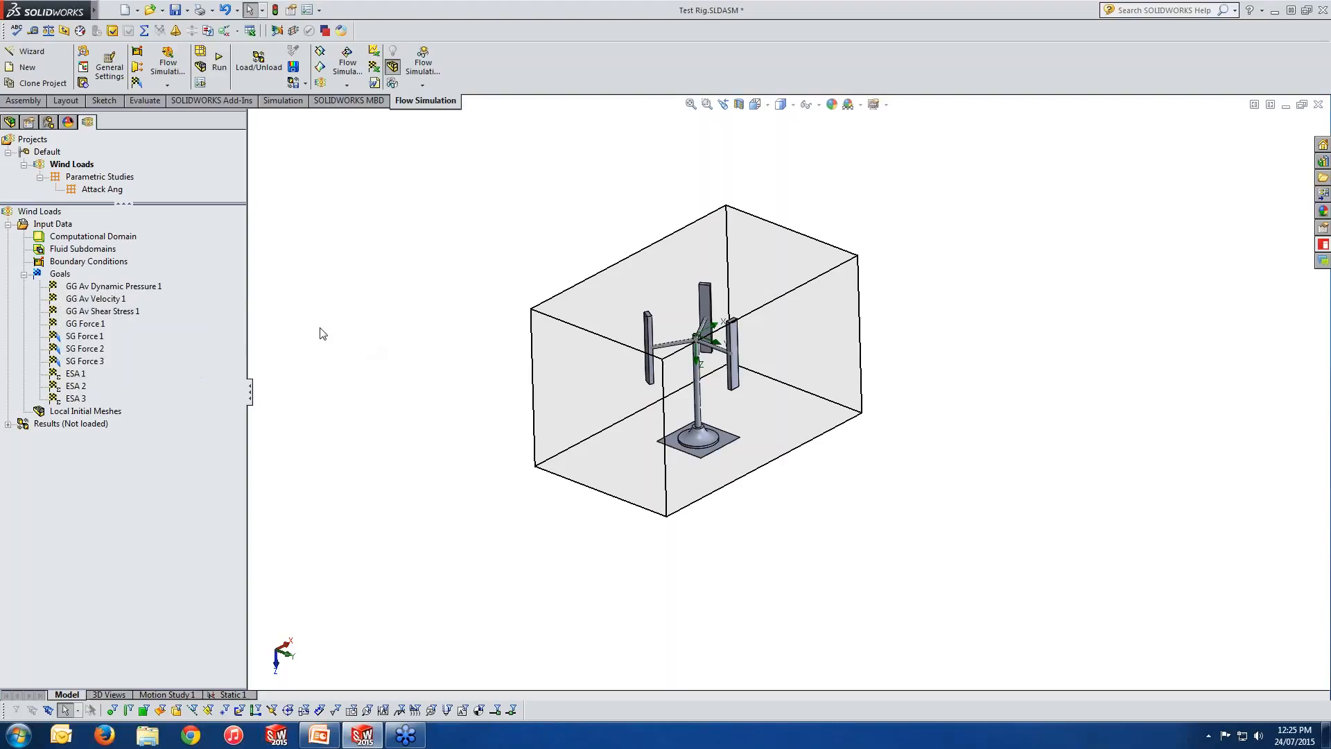
Step: Review the project's four global goals and inspect the definition of GG Av Dynamic Pressure 1 without changing it
click(153, 293)
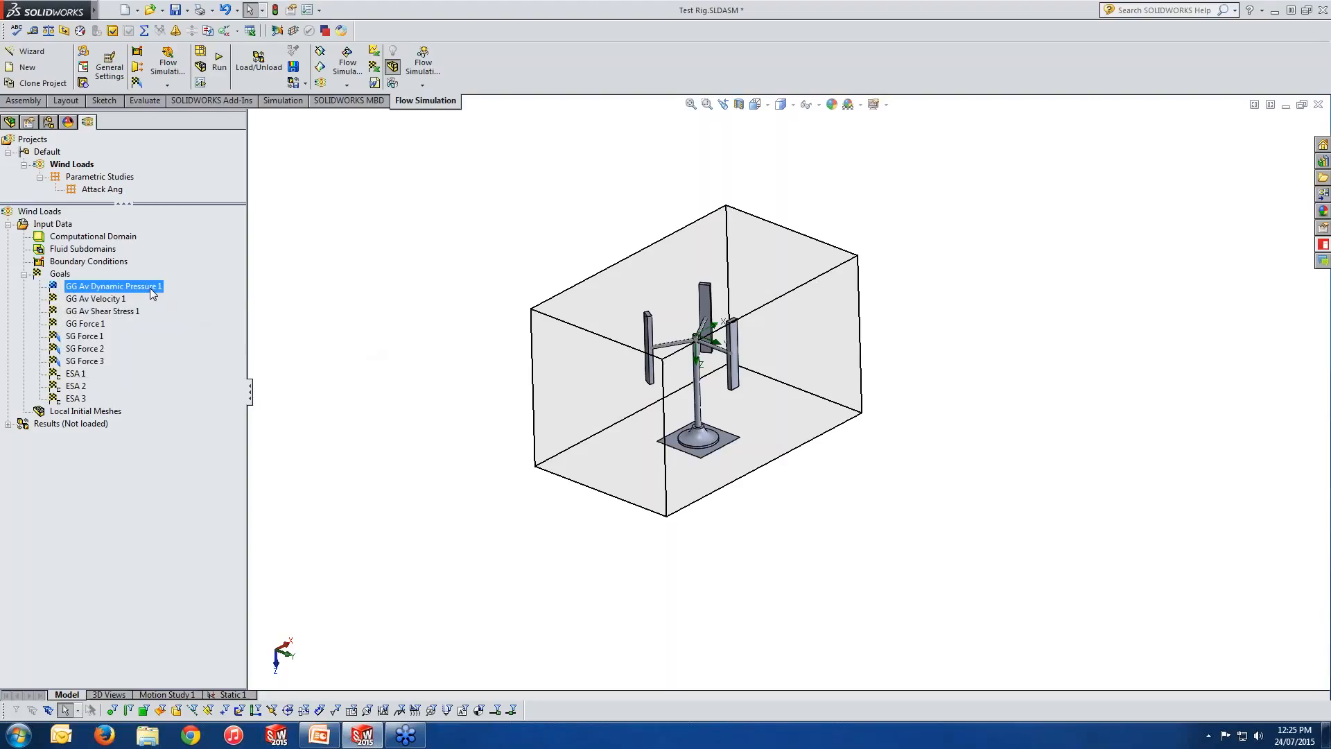
click(115, 301)
click(118, 314)
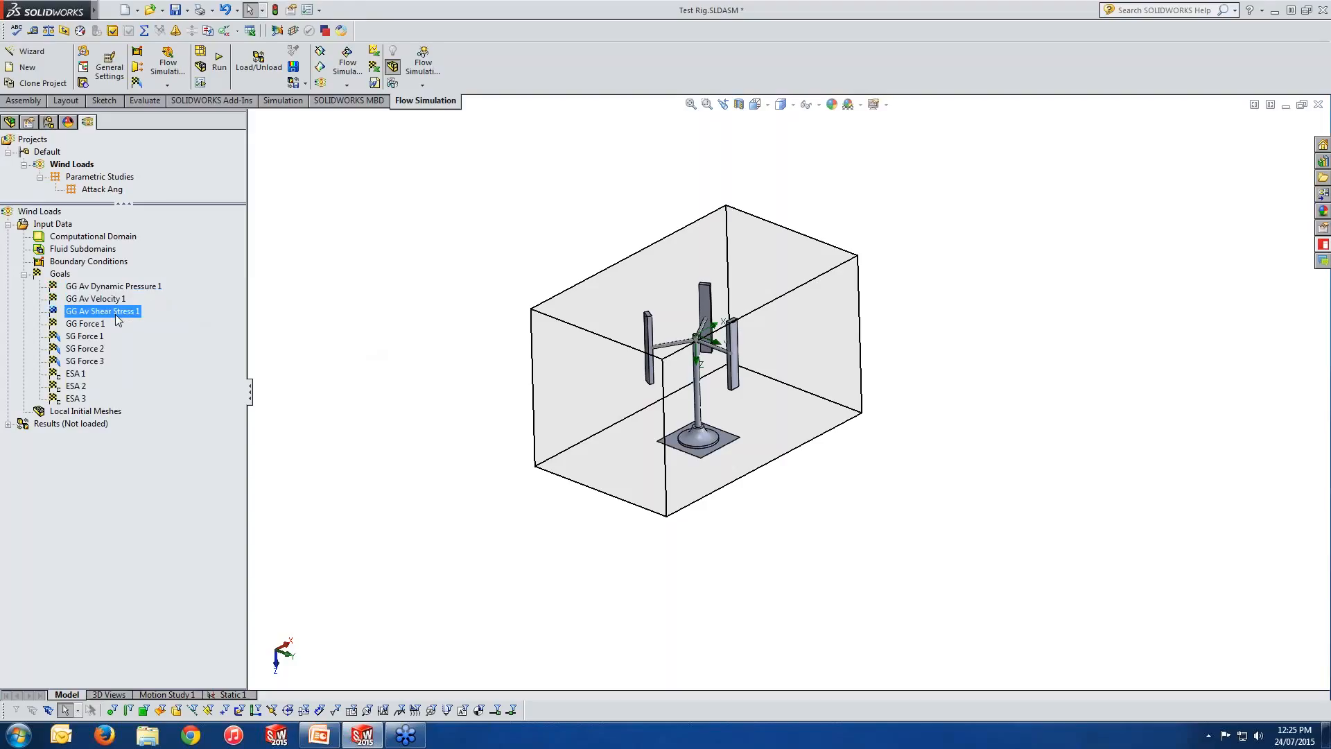
click(94, 326)
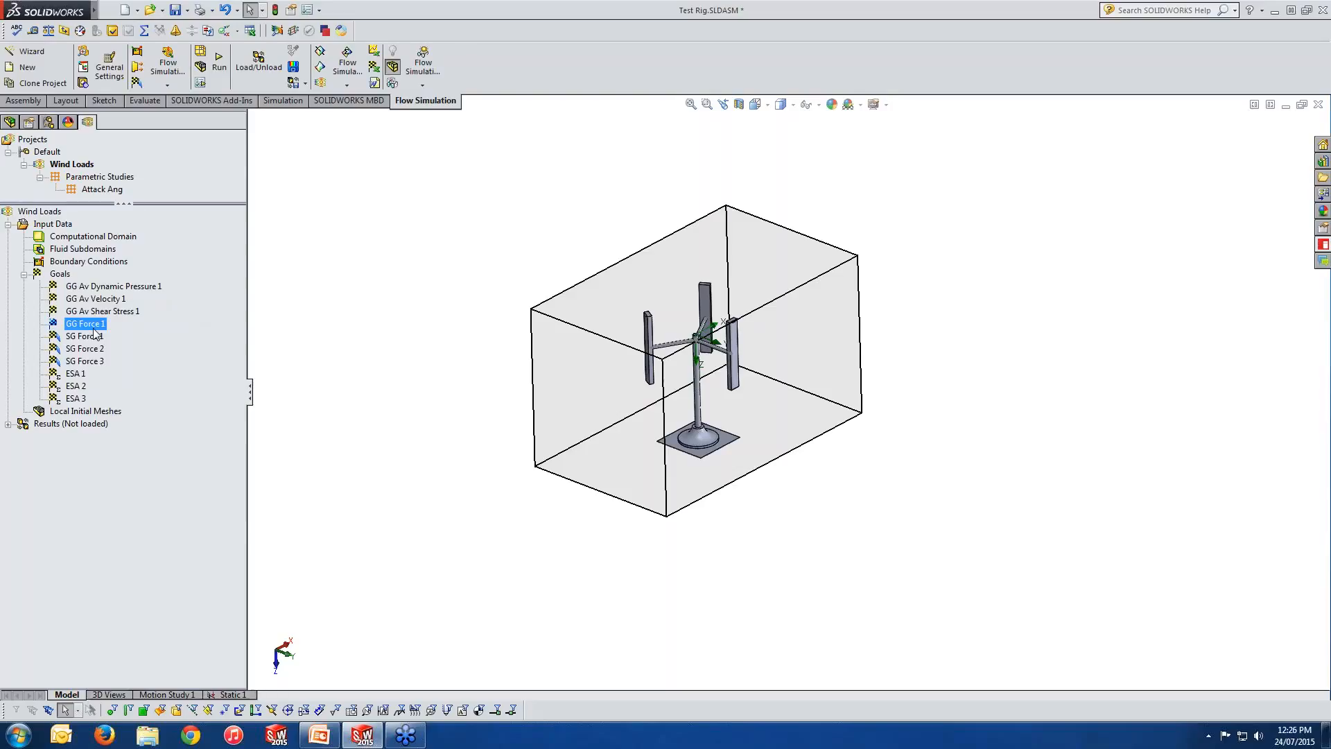
right_click(101, 287)
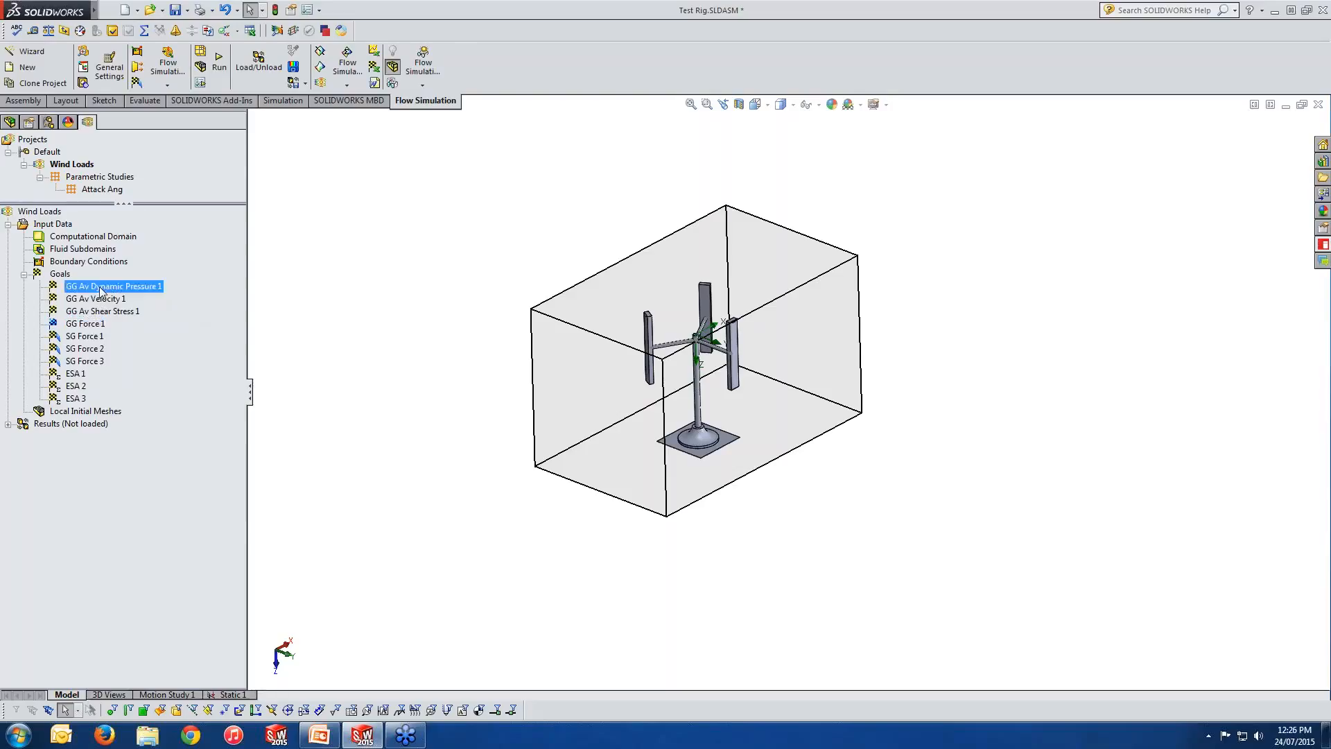
click(138, 296)
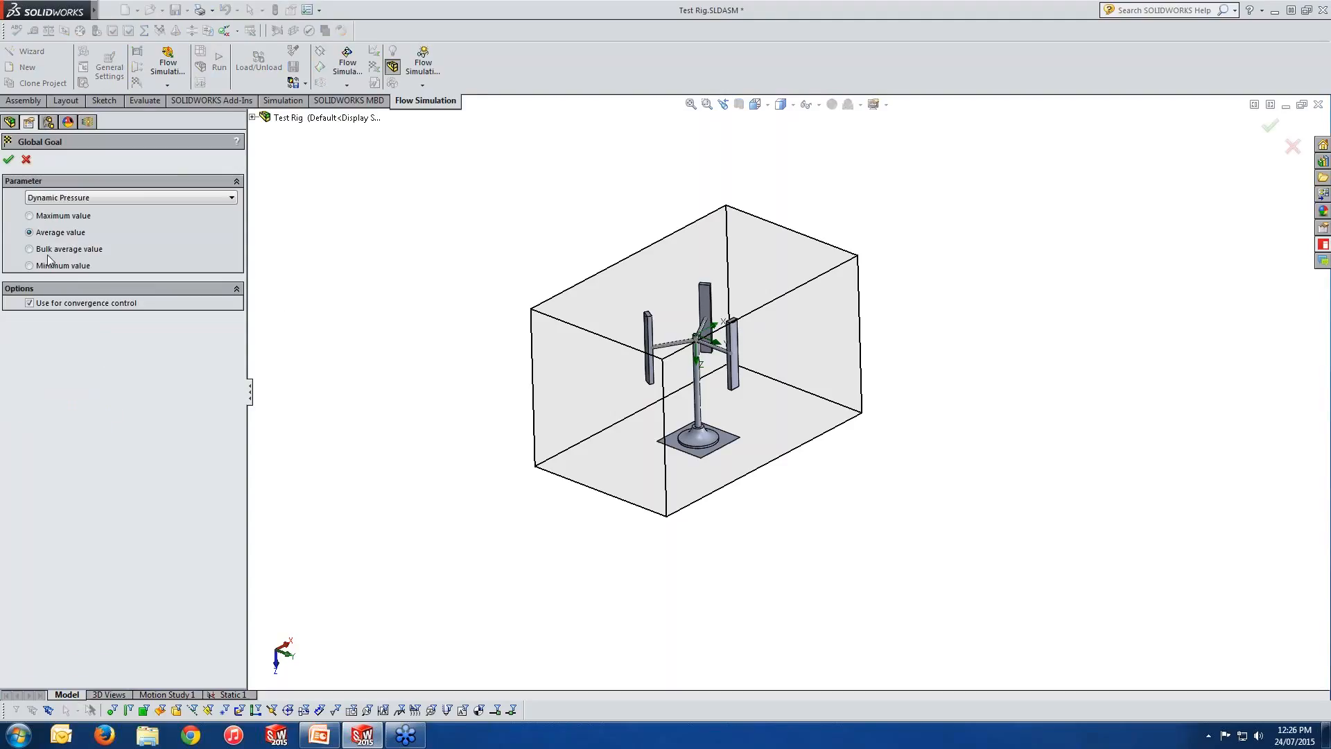
click(27, 161)
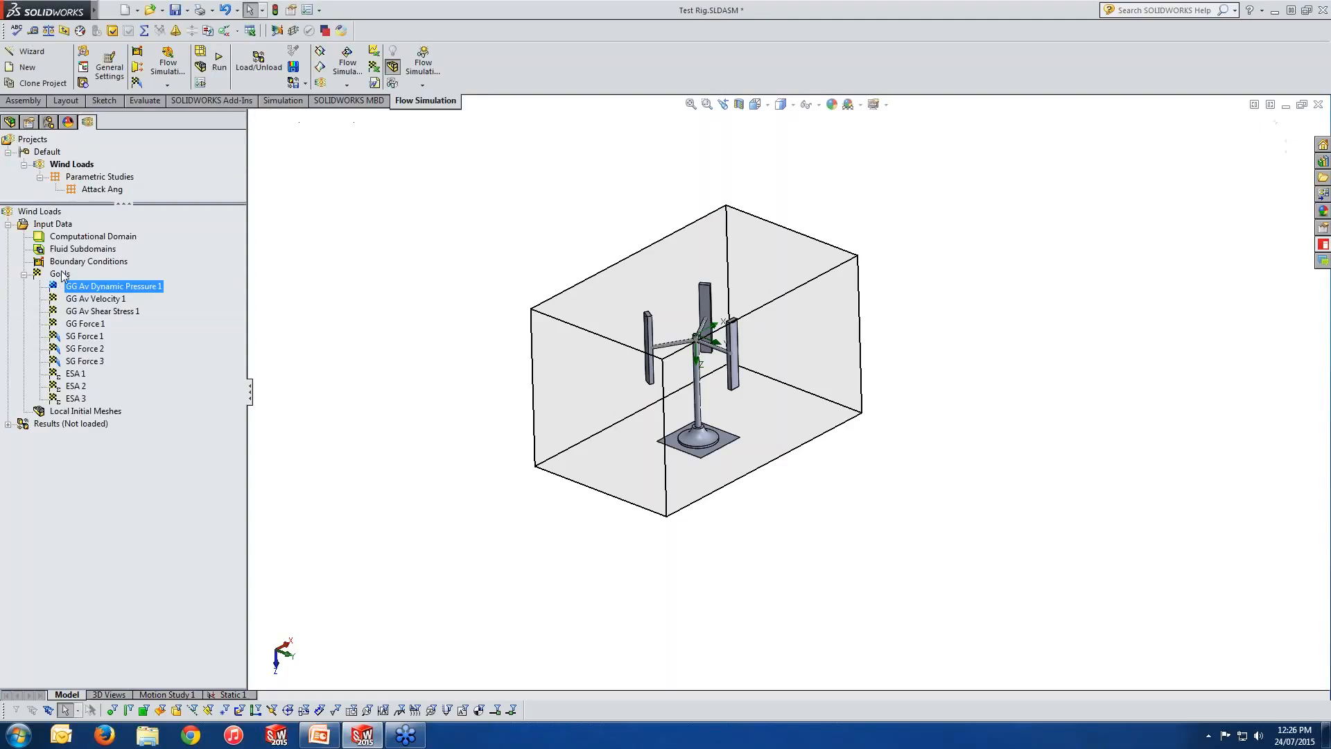
Step: Try defining global goals for minimum, average and maximum Dynamic Pressure plus Mass Flow Rate, and cancel the definition
right_click(61, 274)
click(88, 281)
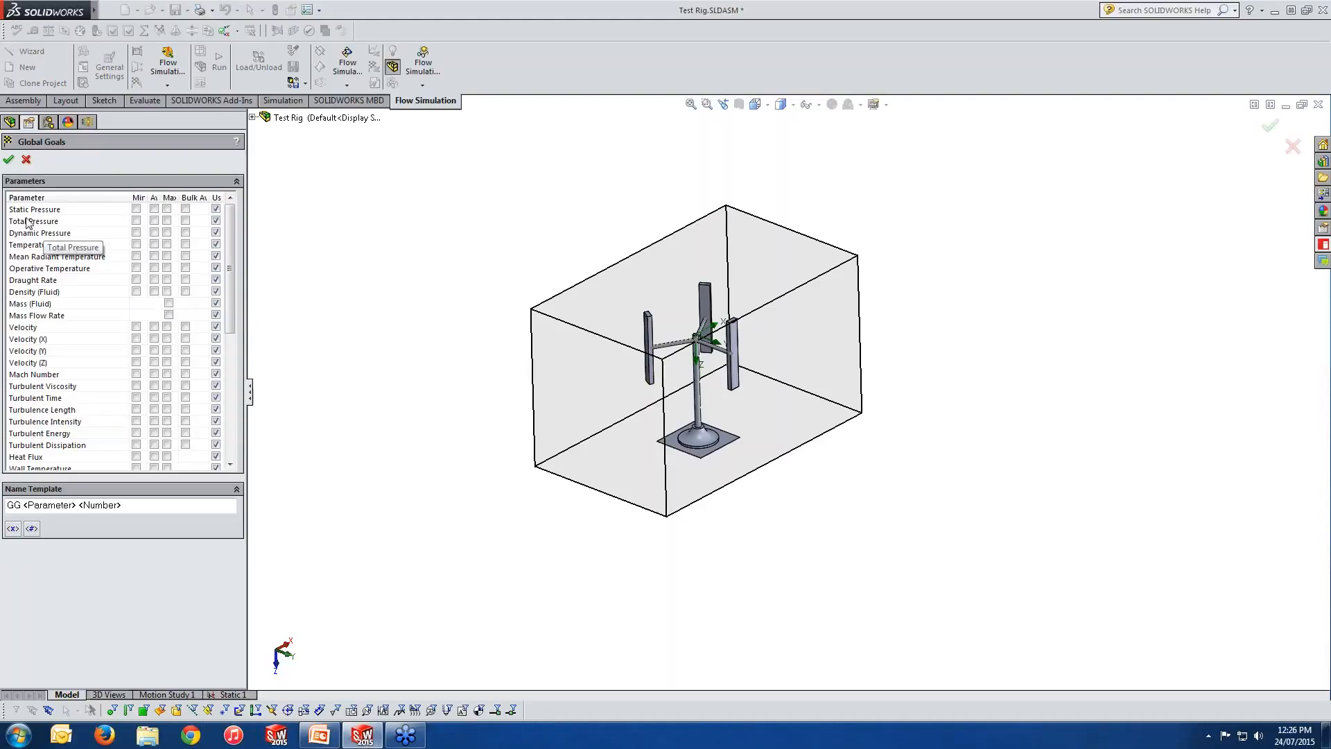
drag(247, 262, 400, 262)
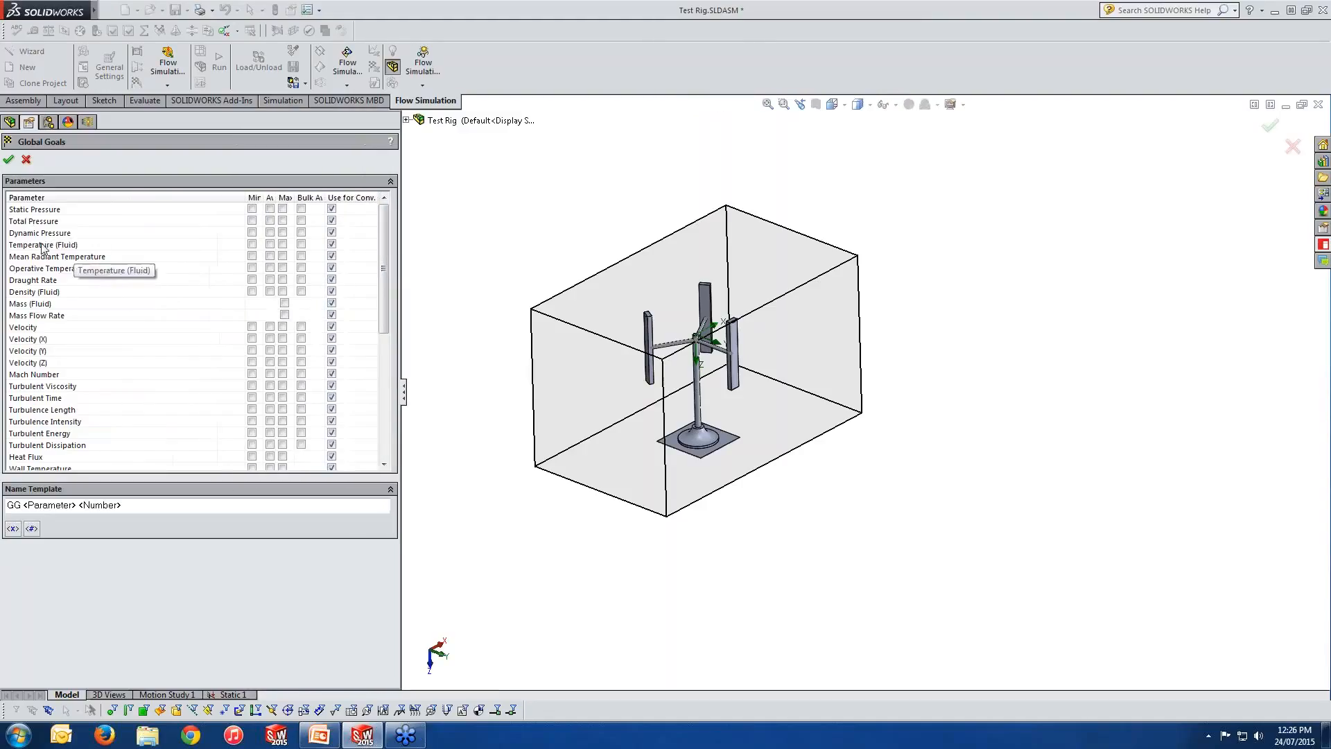
click(252, 233)
click(270, 233)
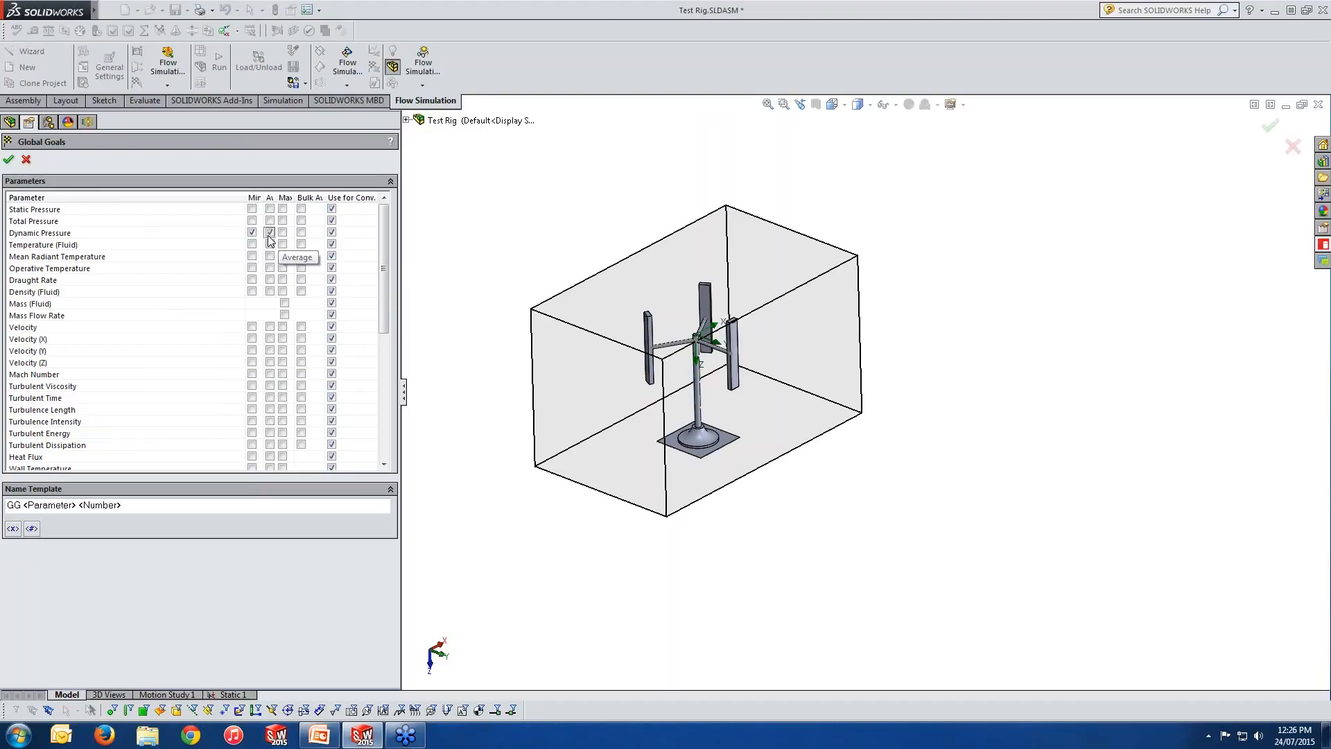
click(283, 234)
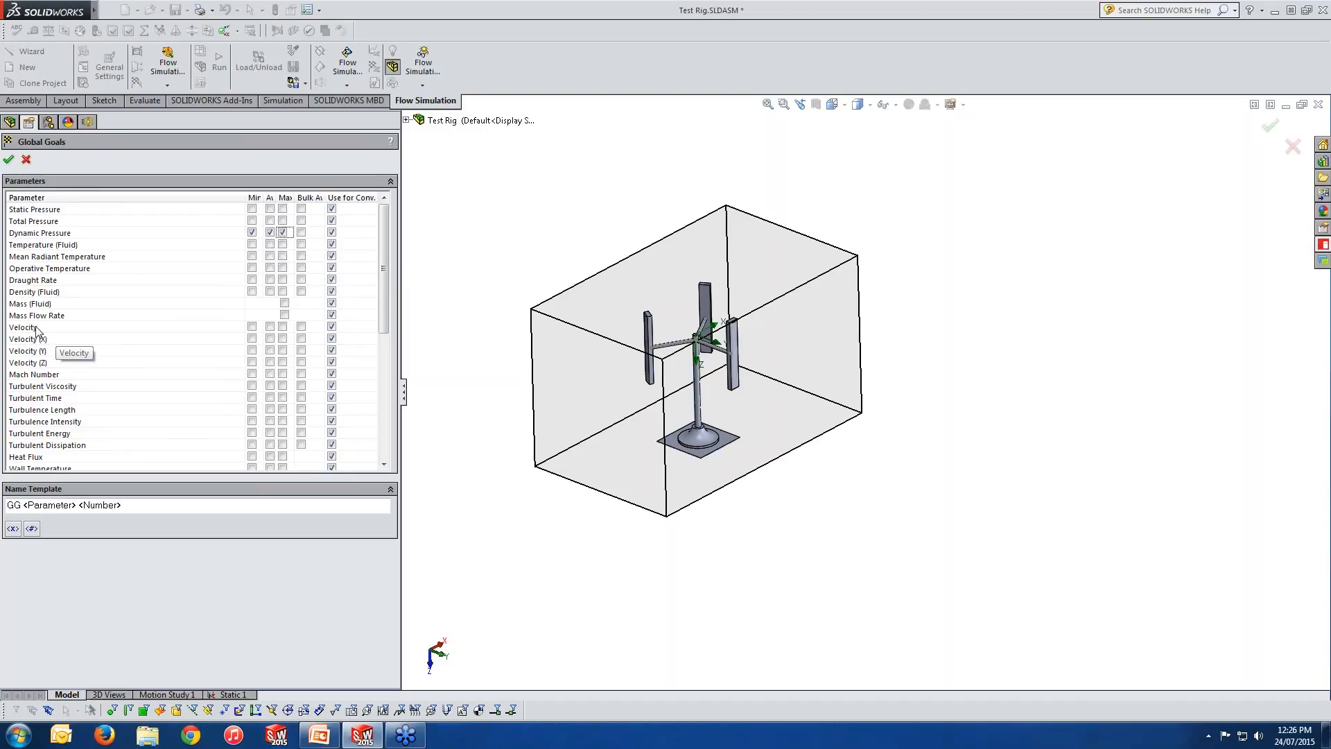
click(285, 315)
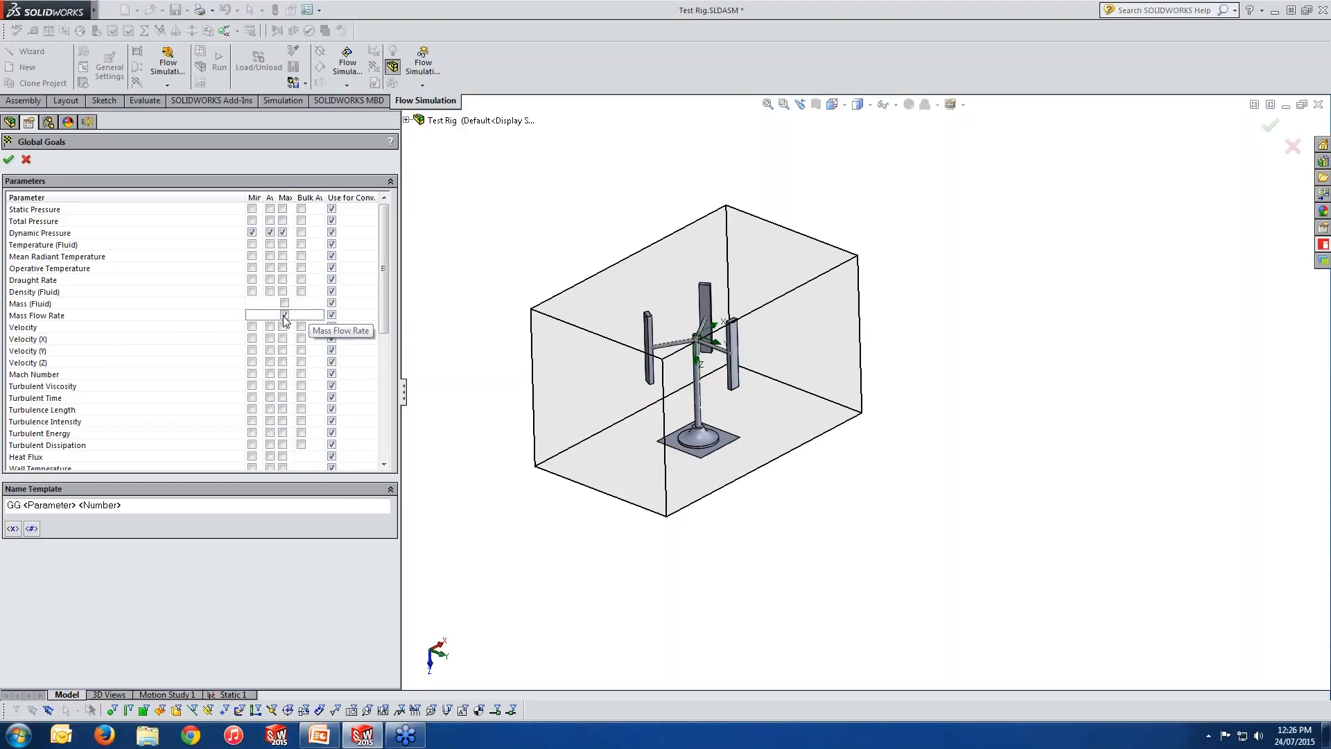
click(27, 160)
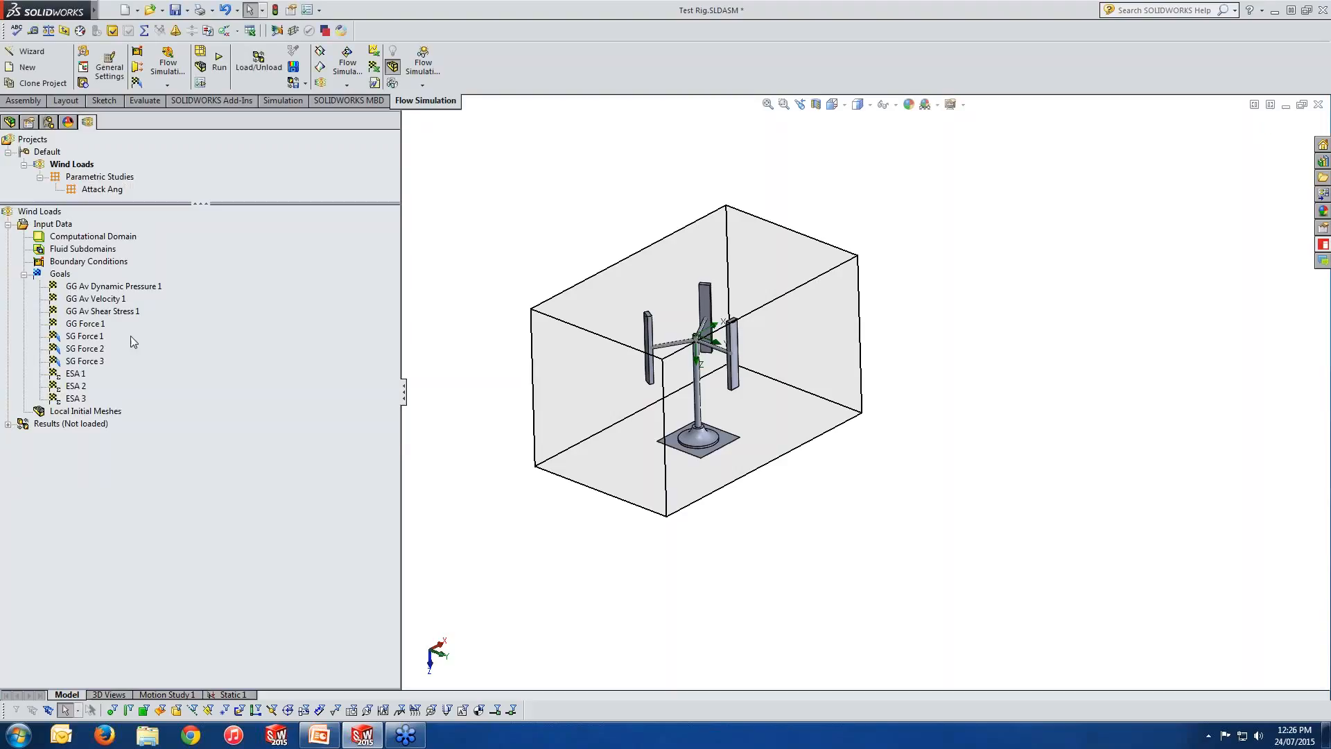
Step: Go through the existing average dynamic pressure, average velocity, average shear stress and force global goals in turn
click(120, 287)
click(119, 301)
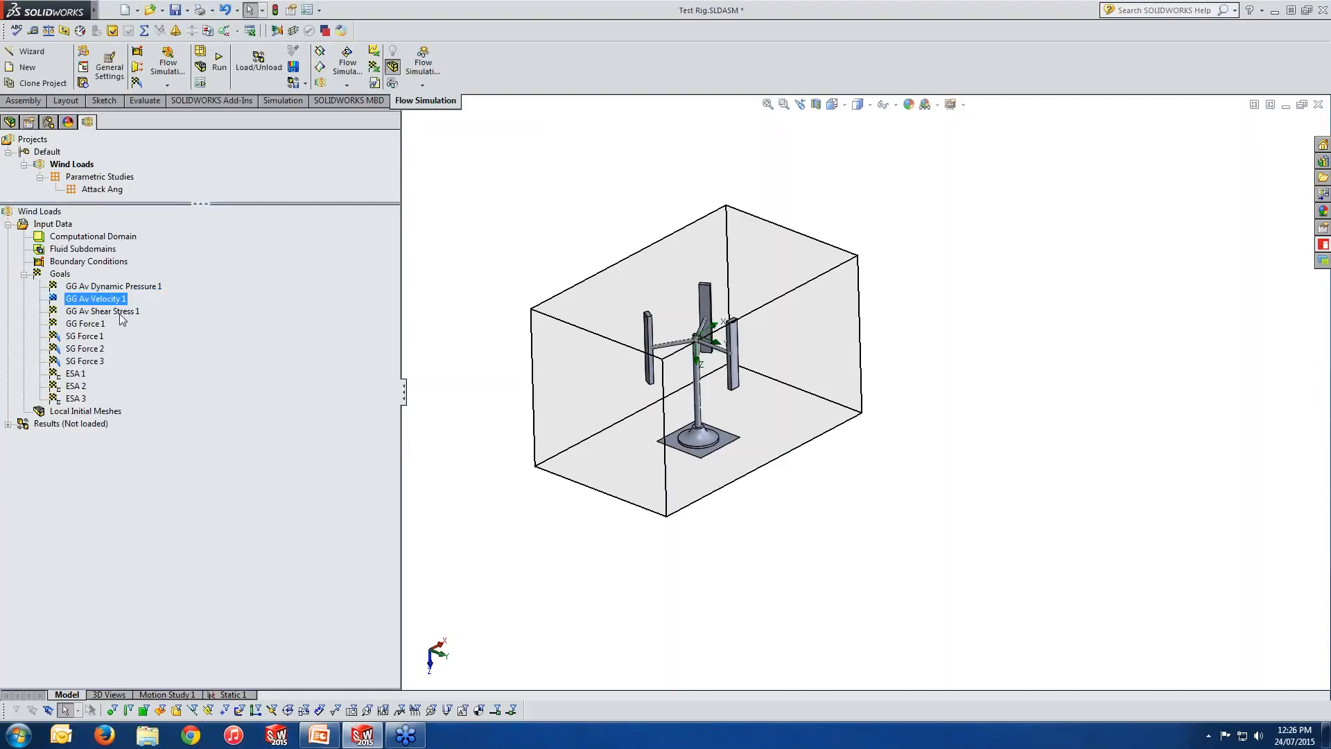
click(124, 312)
click(100, 325)
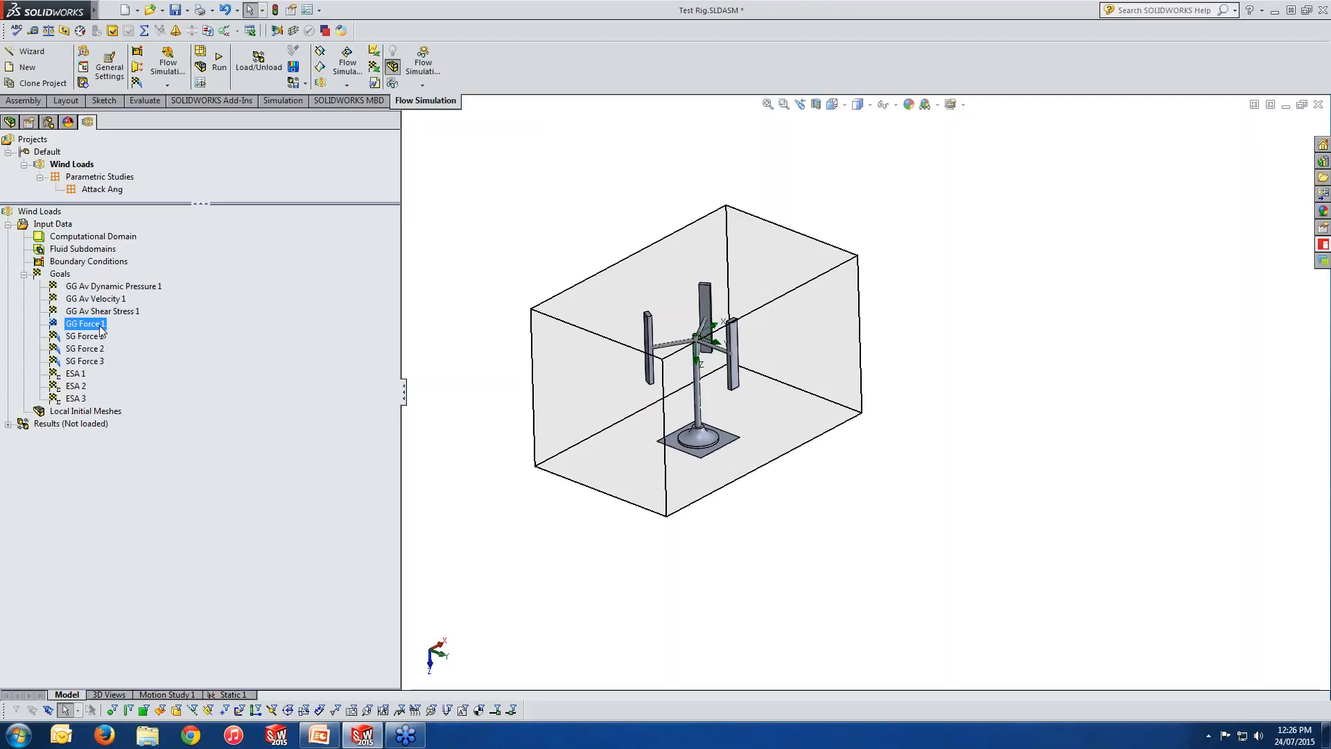
Step: Try a surface goal on the blade component JPX310D<1> with the Force parameter enabled
right_click(66, 273)
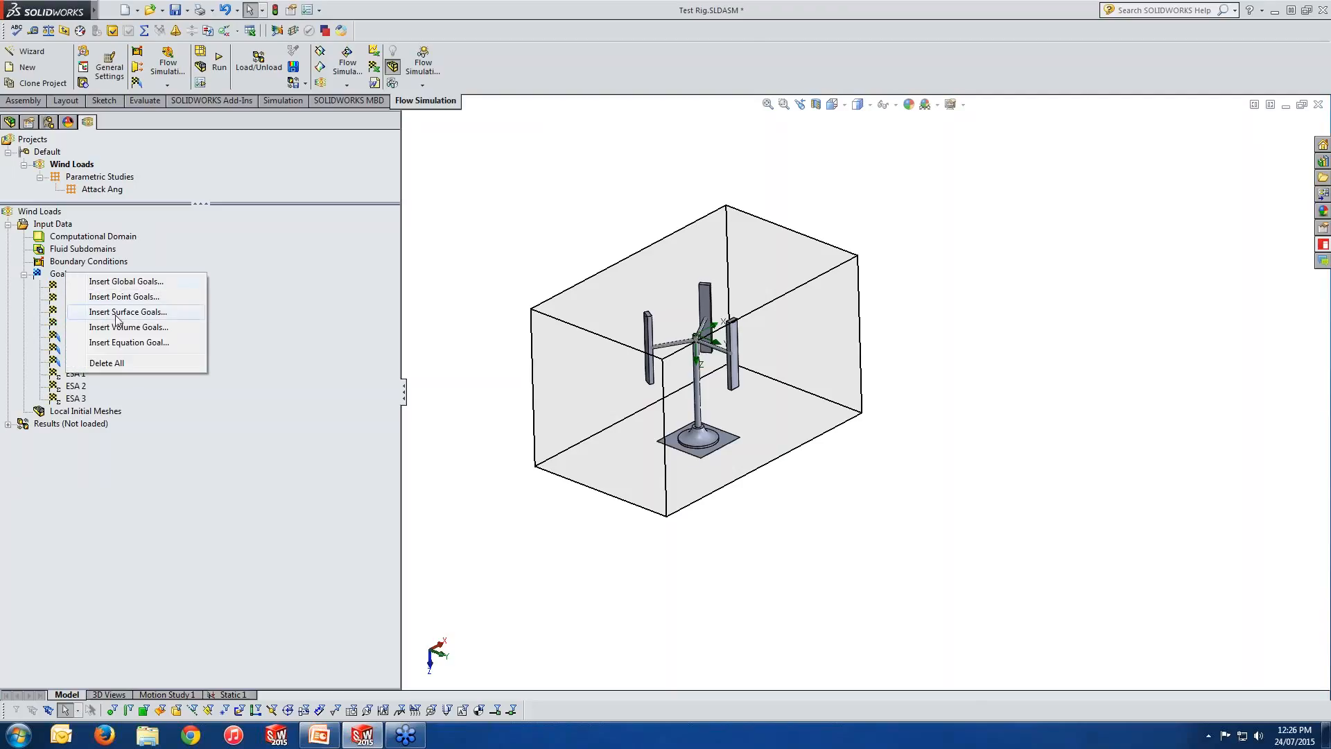
click(116, 312)
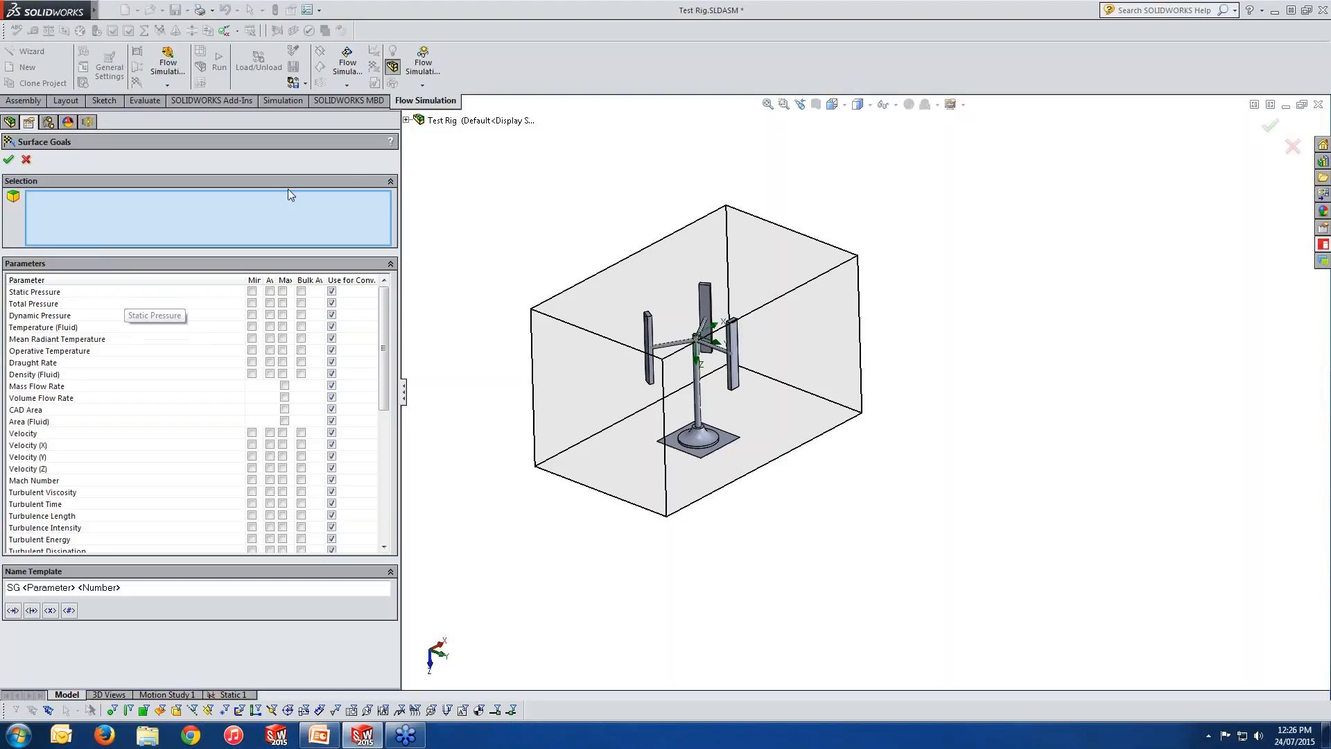
click(406, 120)
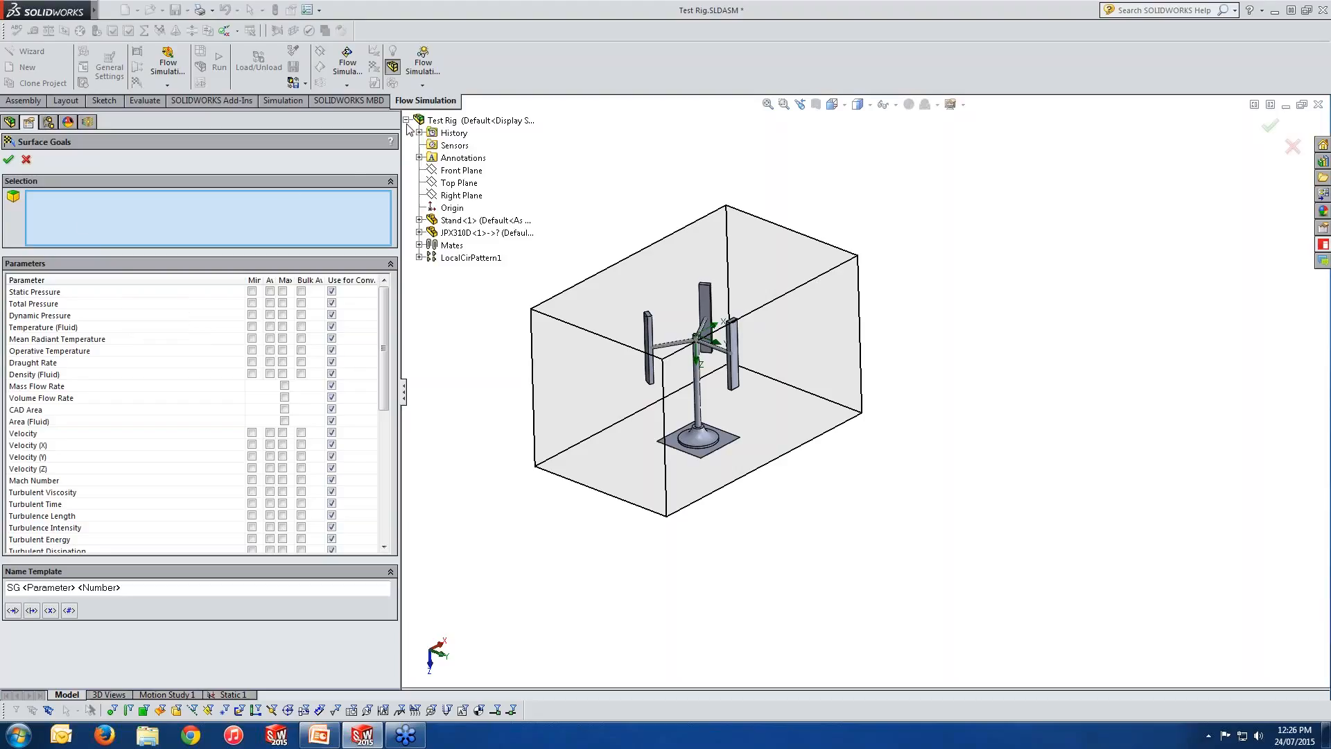
click(460, 233)
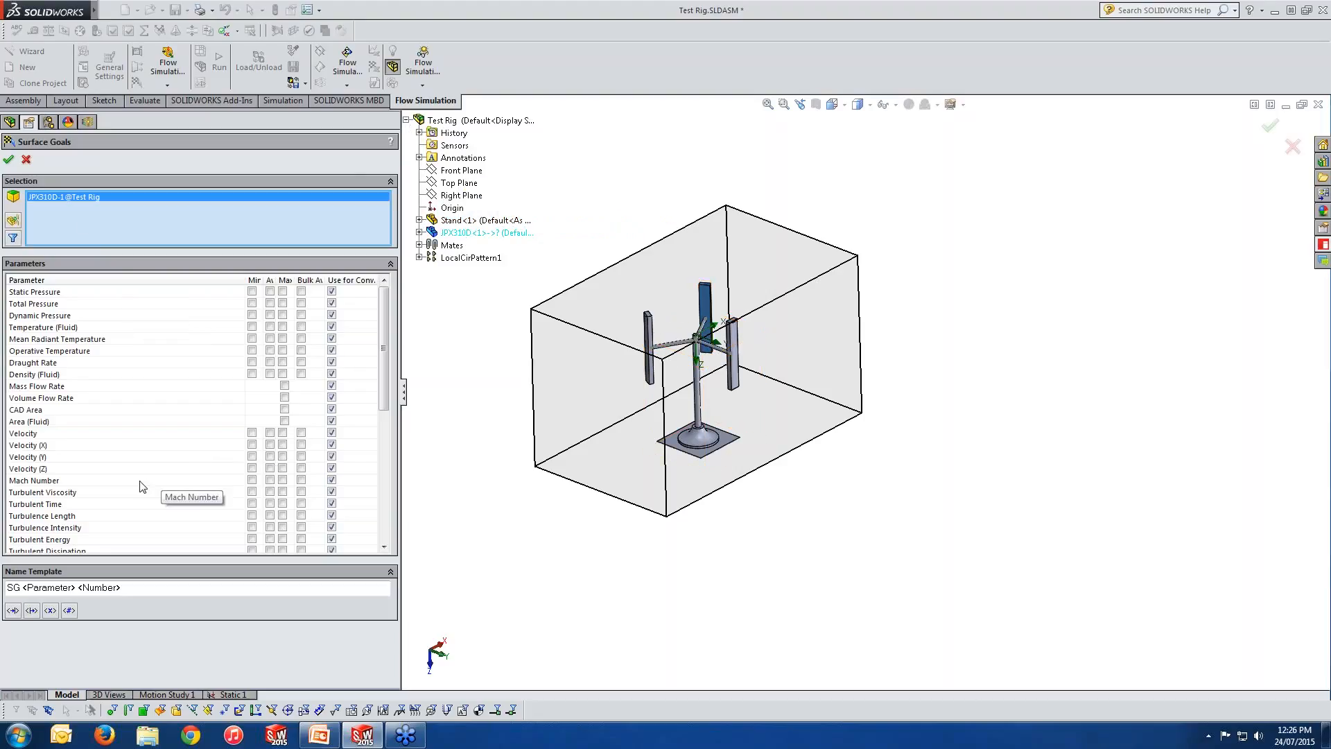
scroll(386, 443, down, 4)
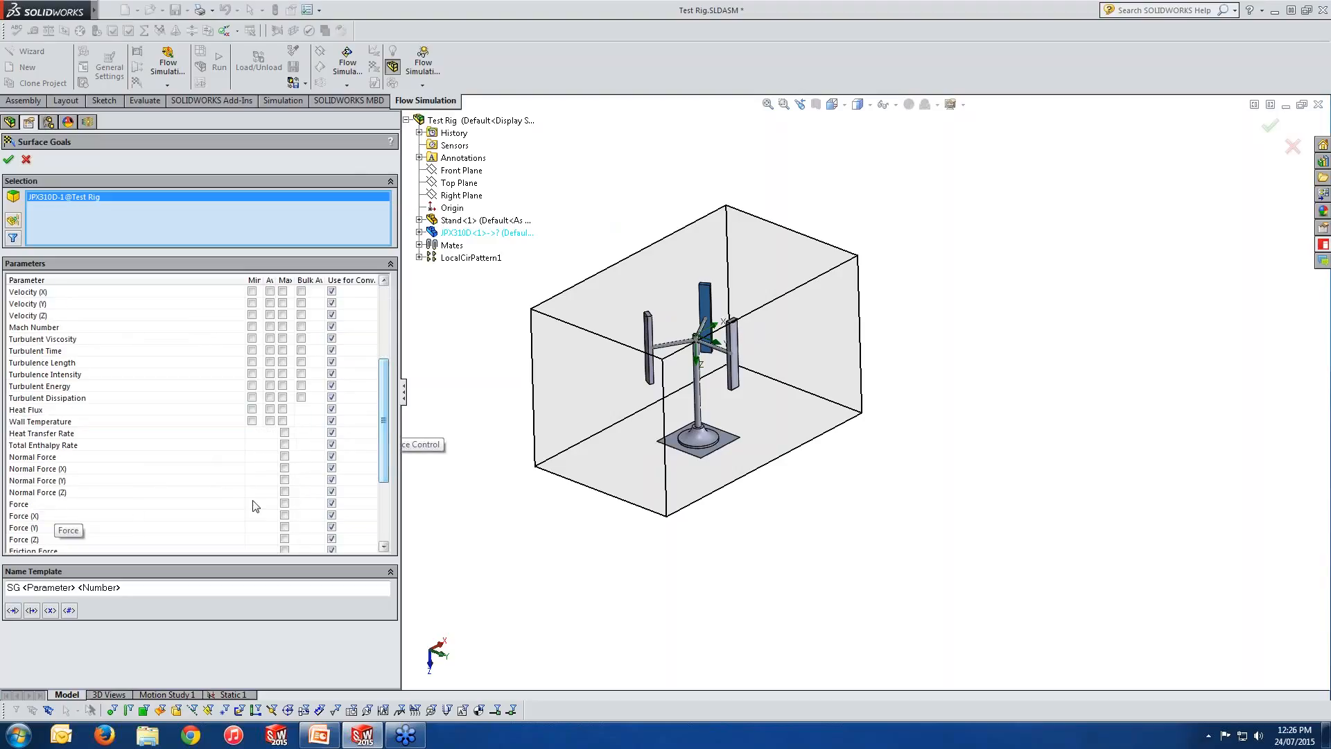
click(284, 502)
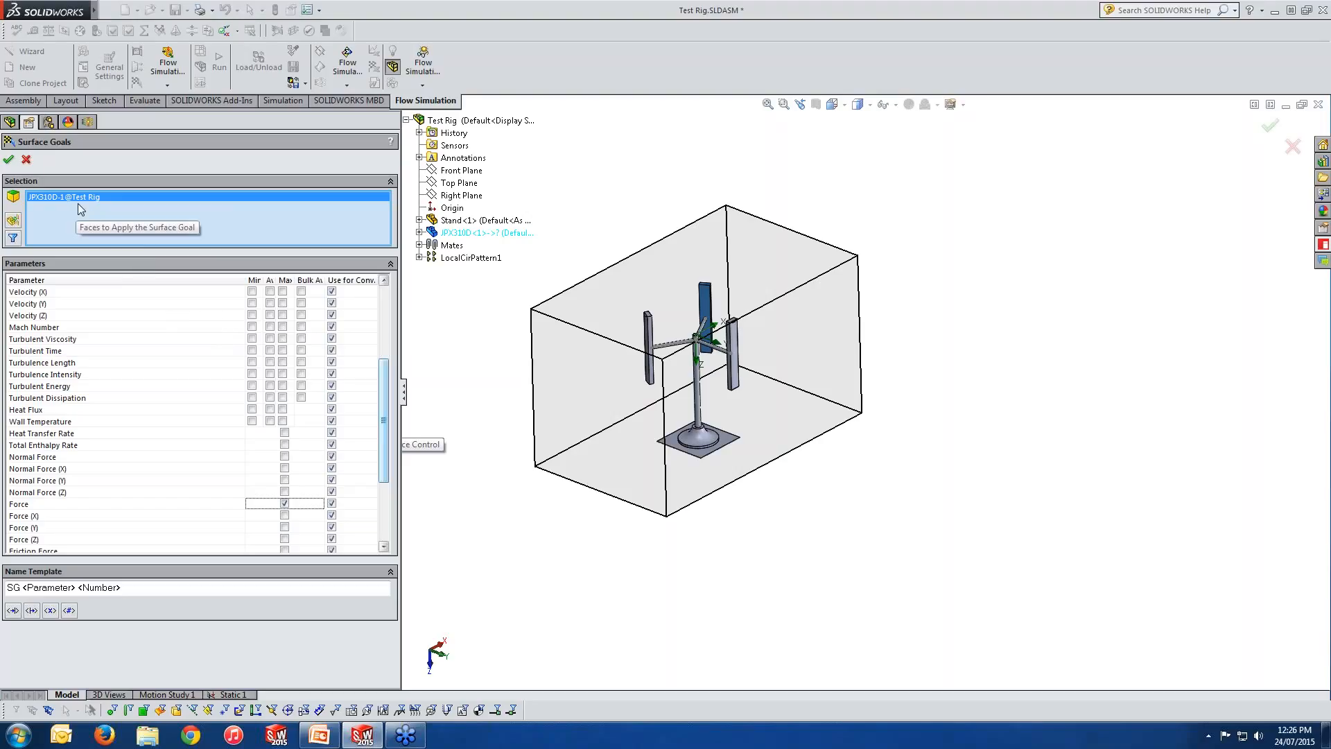
Step: Clear the surface goal's selection, try JPX310D<1> together with one face on each of the other two blades, and cancel the goal
click(114, 206)
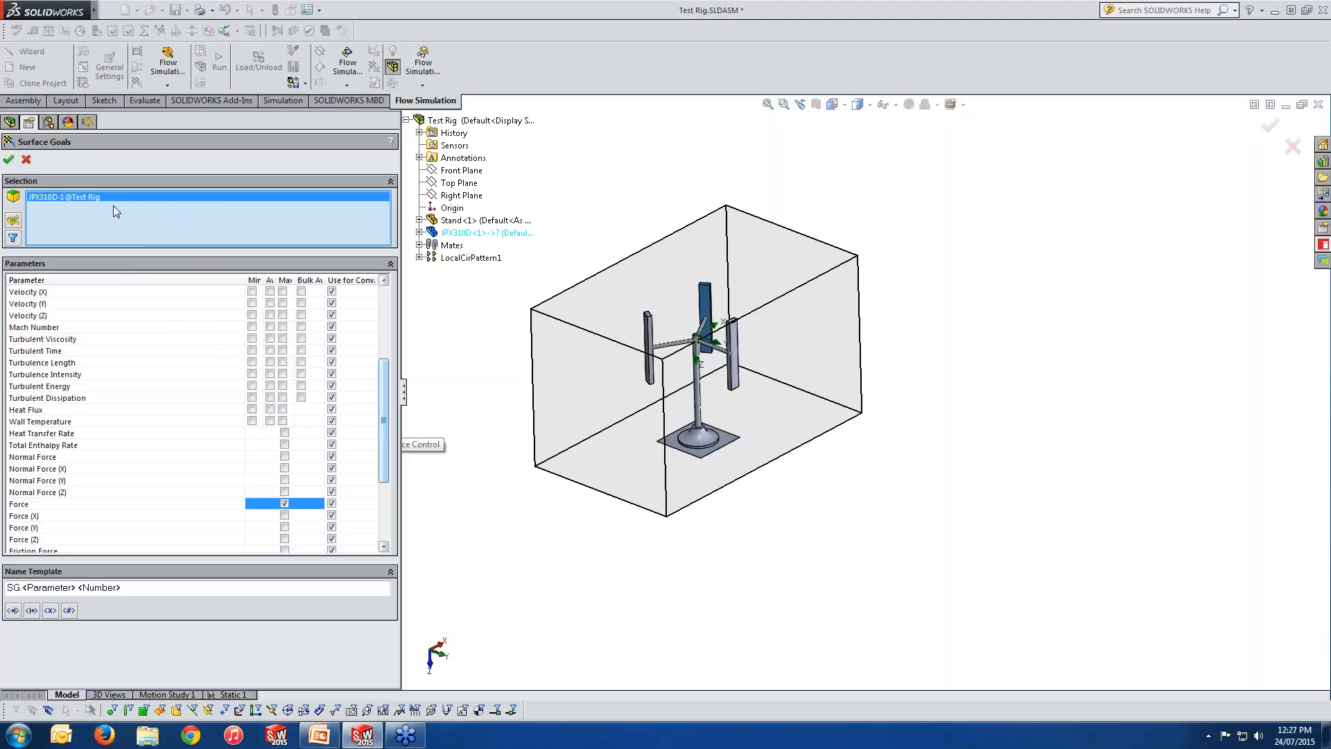
right_click(113, 205)
click(234, 212)
scroll(701, 351, up, 5)
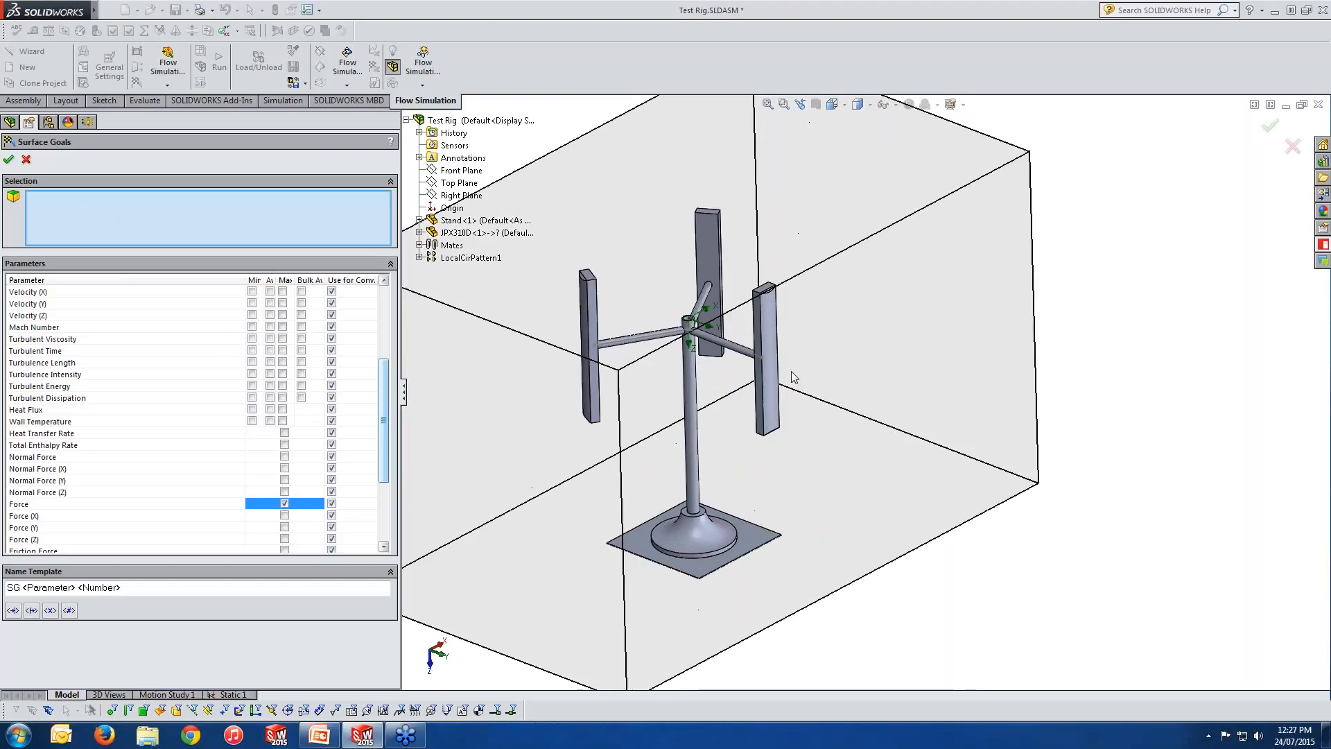
click(766, 343)
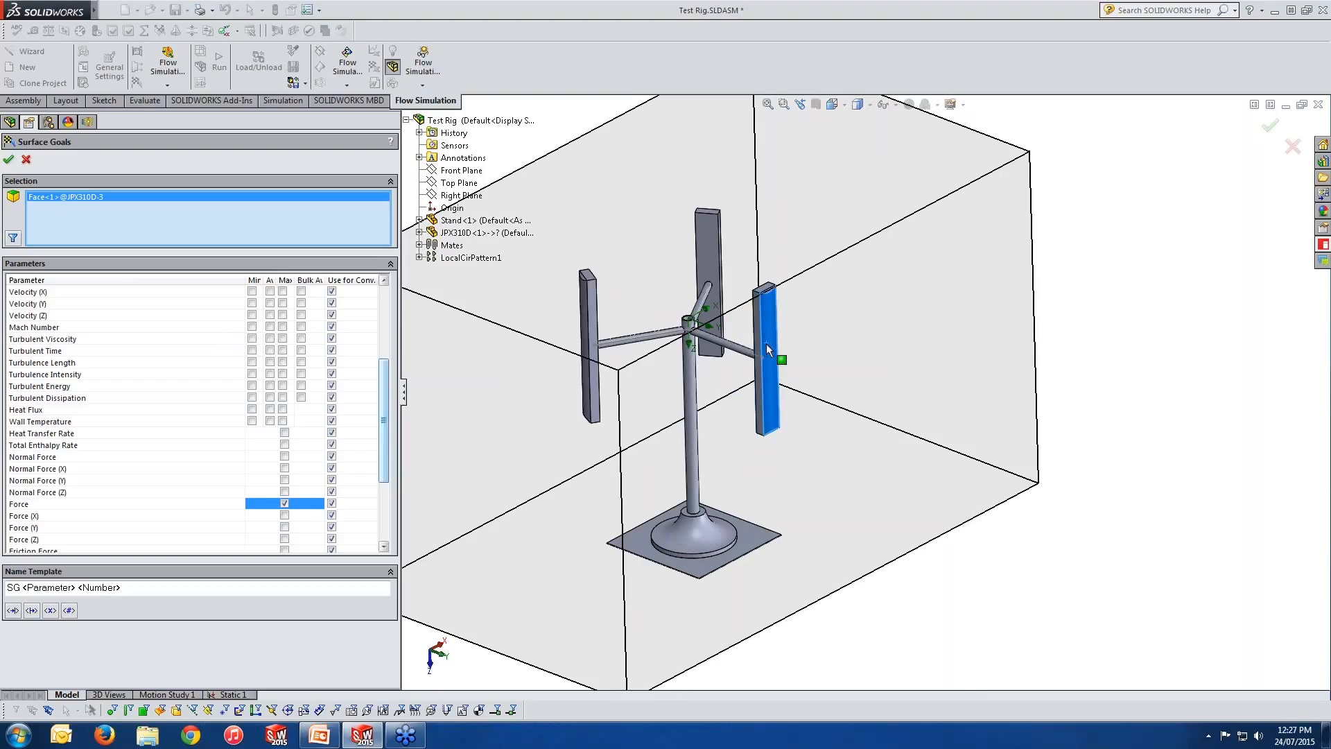
click(452, 233)
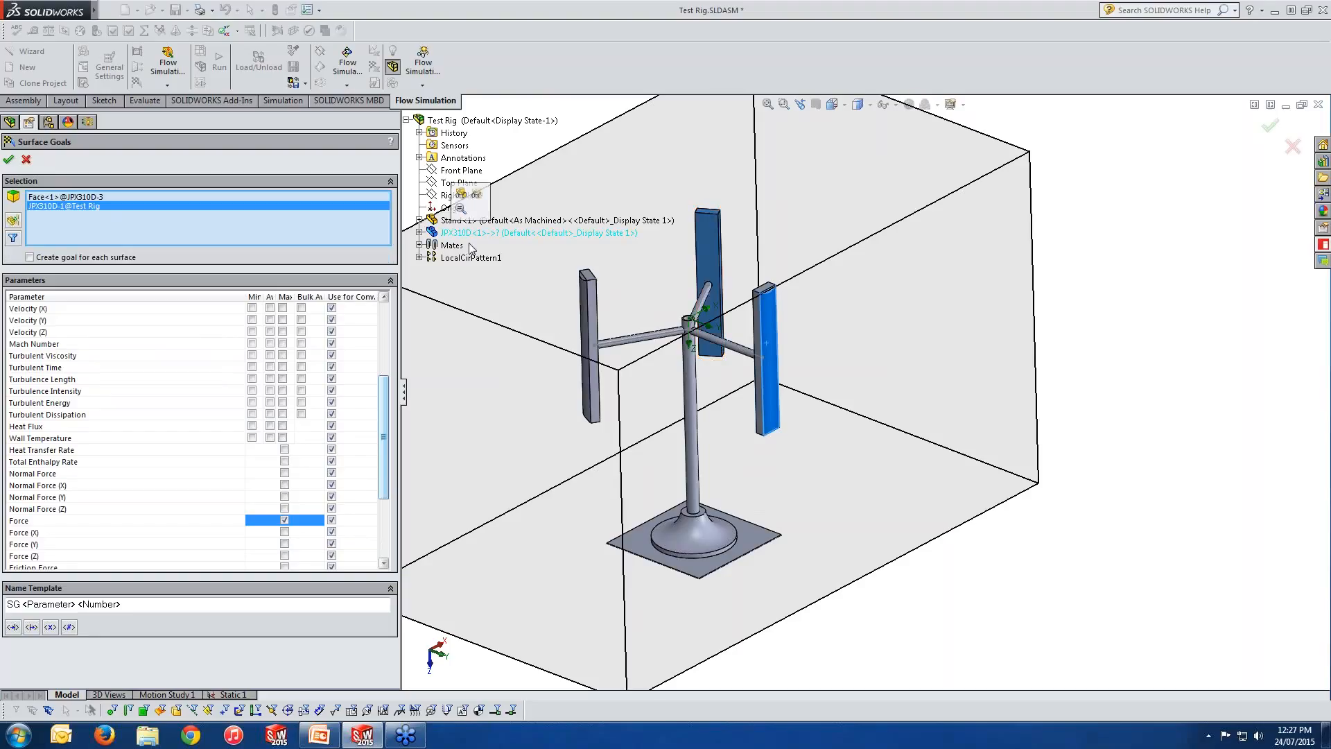
click(588, 340)
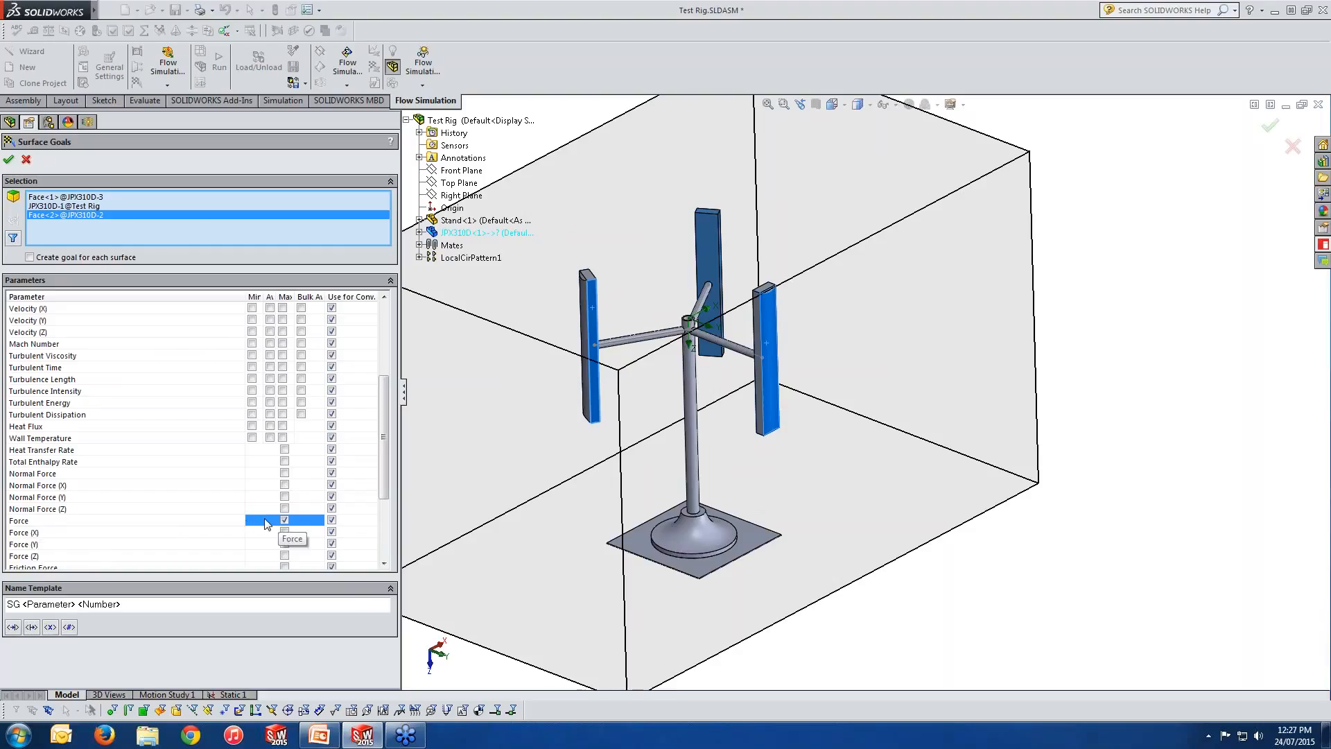
click(27, 160)
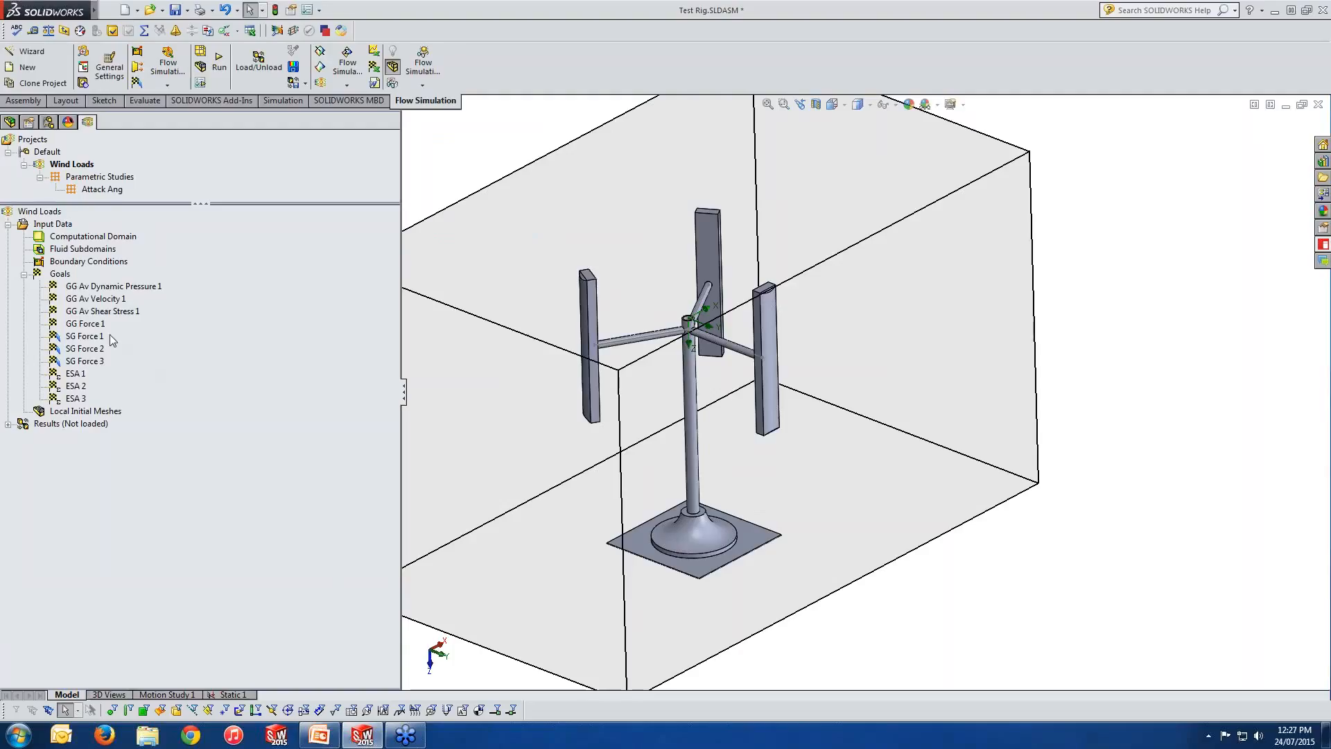
Step: Go through the surface goals SG Force 1, SG Force 2 and SG Force 3 to identify the blade each one covers
click(85, 336)
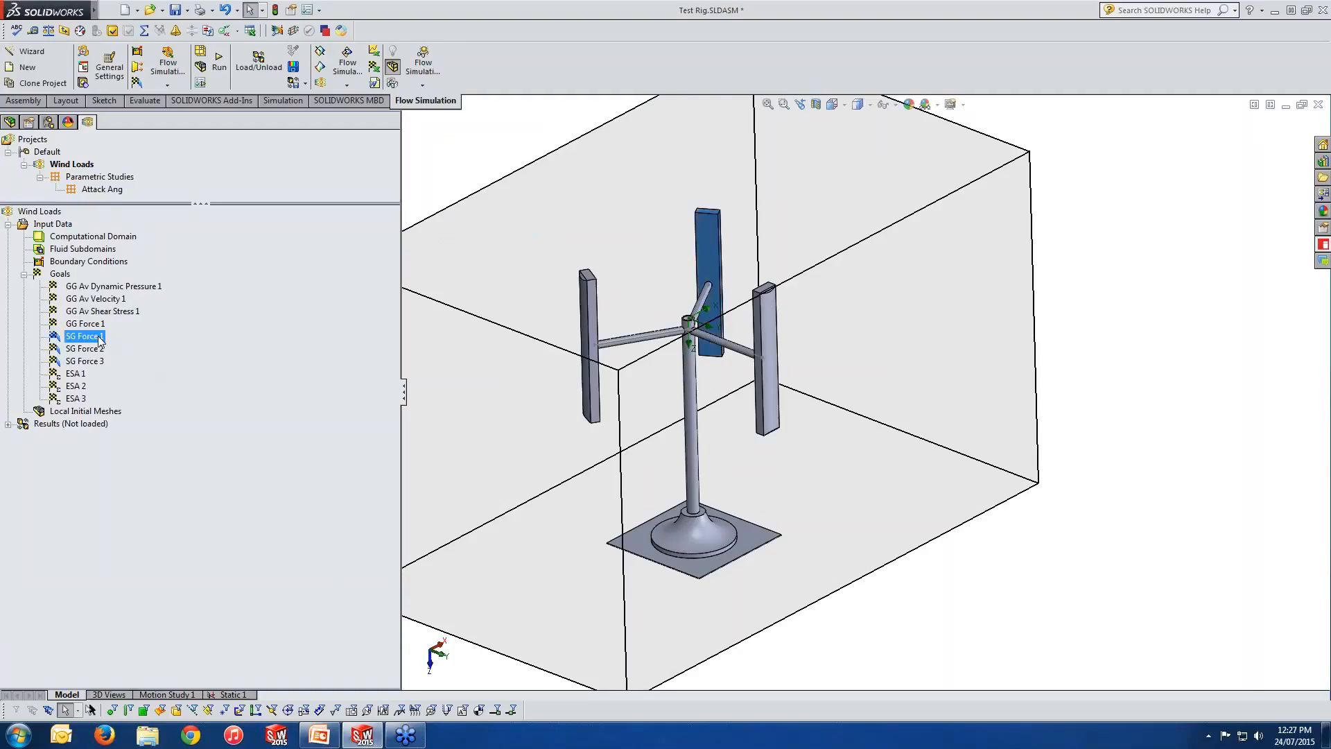
click(93, 349)
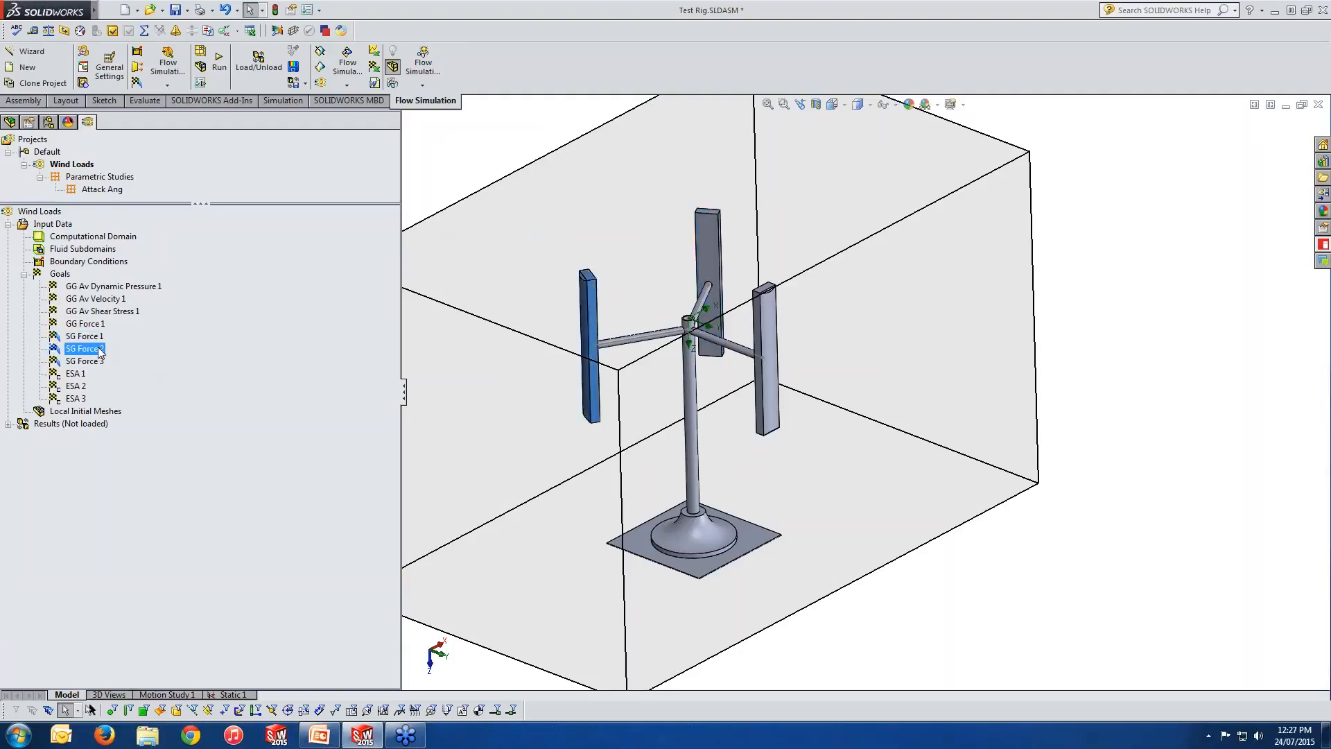
click(98, 362)
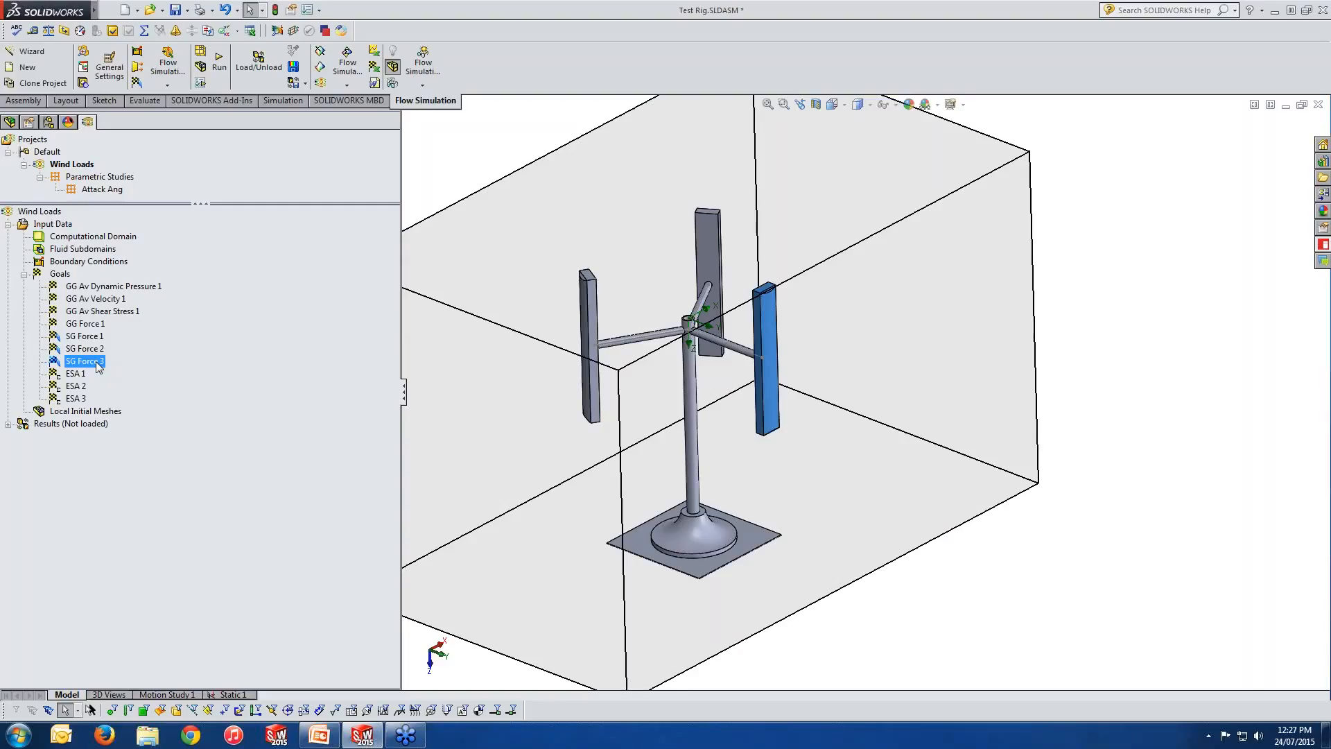
Step: Switch to the PowerPoint case study slide to check the Equivalent Sail Area formula, and return to SOLIDWORKS
right_click(63, 274)
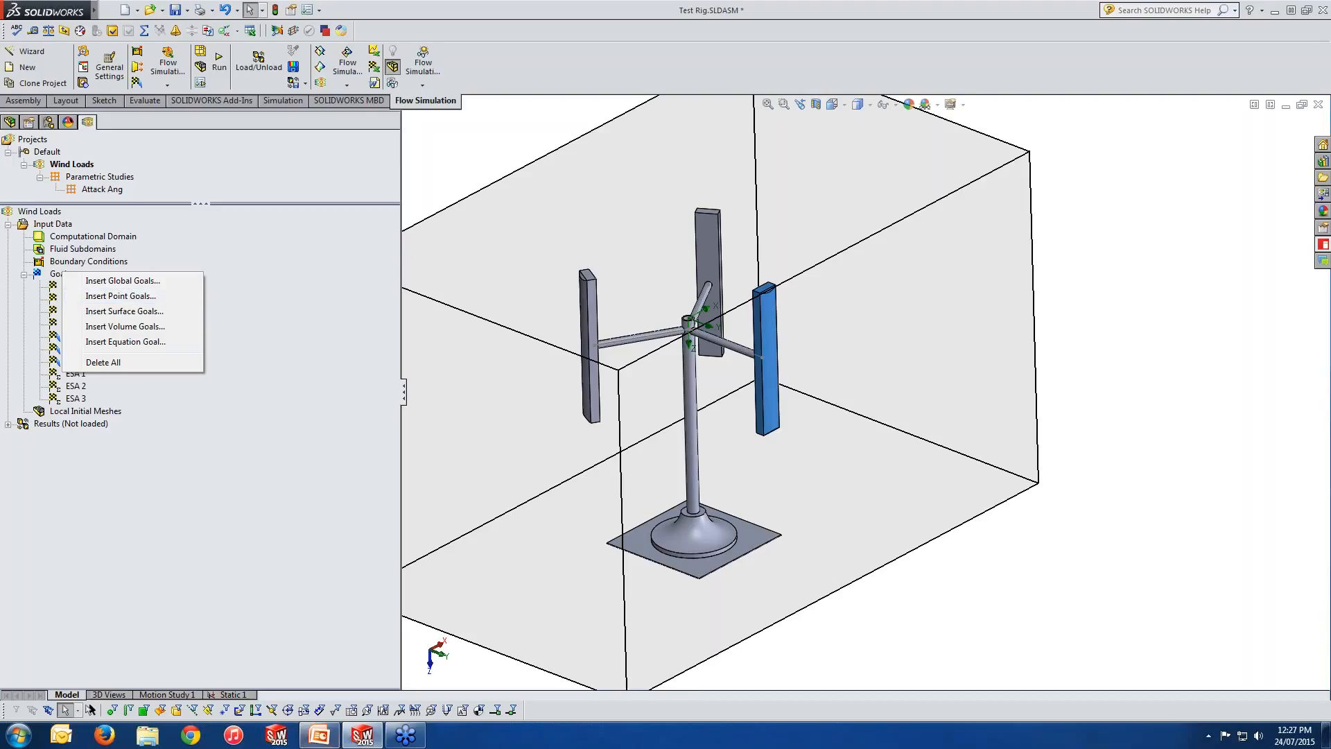
click(321, 740)
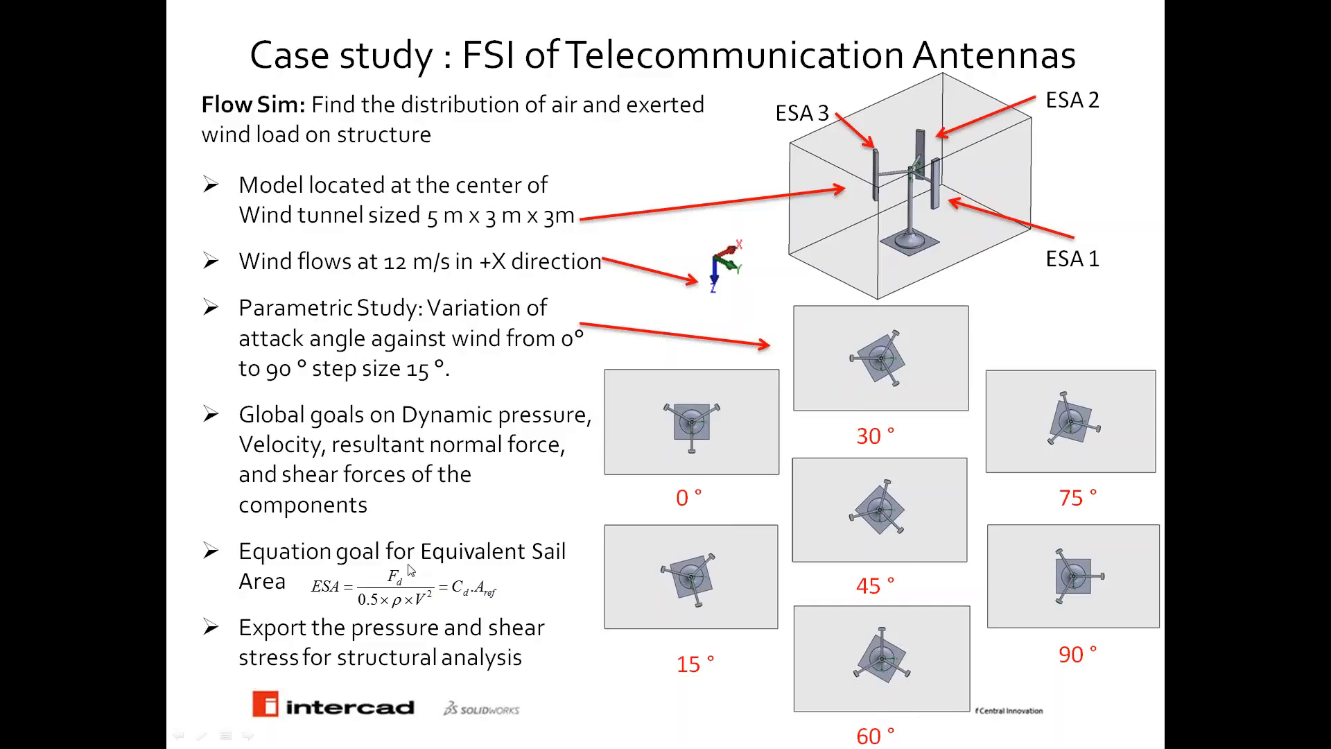
key(alt+Tab)
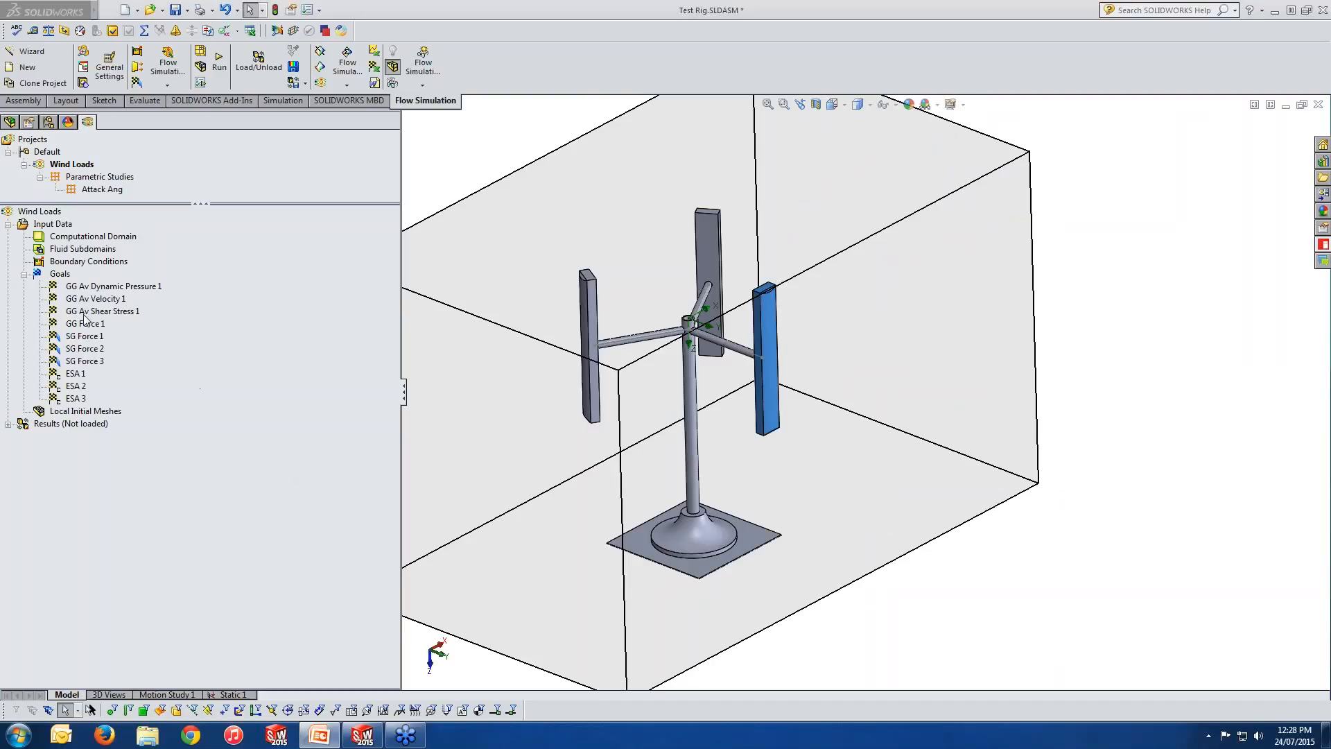
Step: Try an equation goal that divides SG Force 1 by a bracketed product beginning with 0.5
right_click(64, 276)
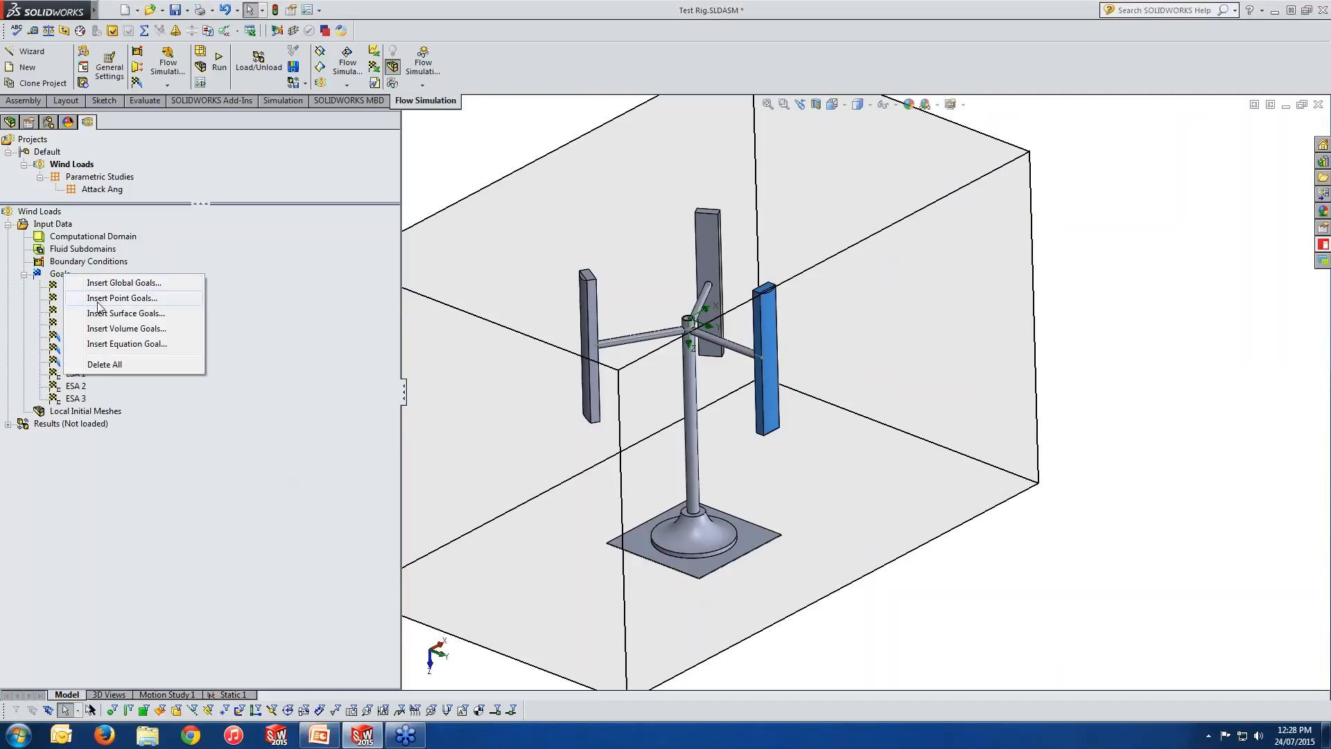
click(109, 345)
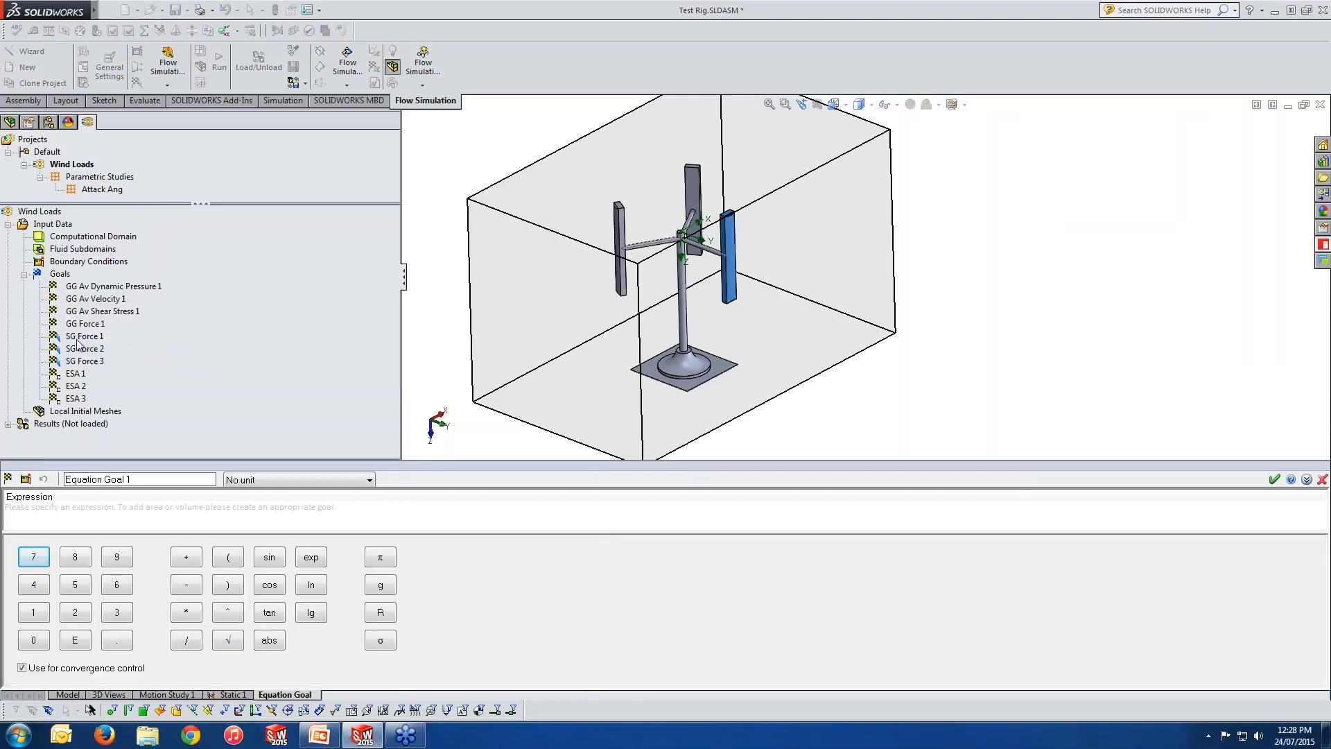
click(84, 337)
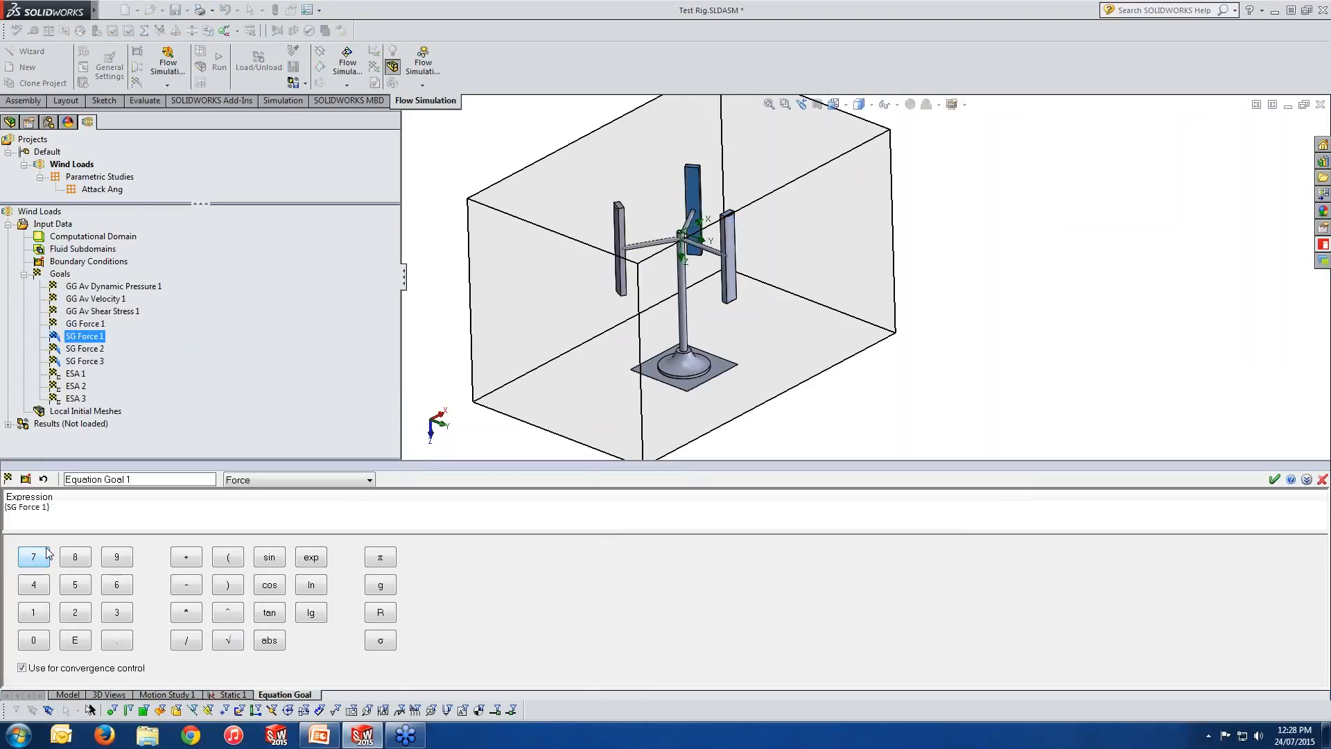
click(186, 642)
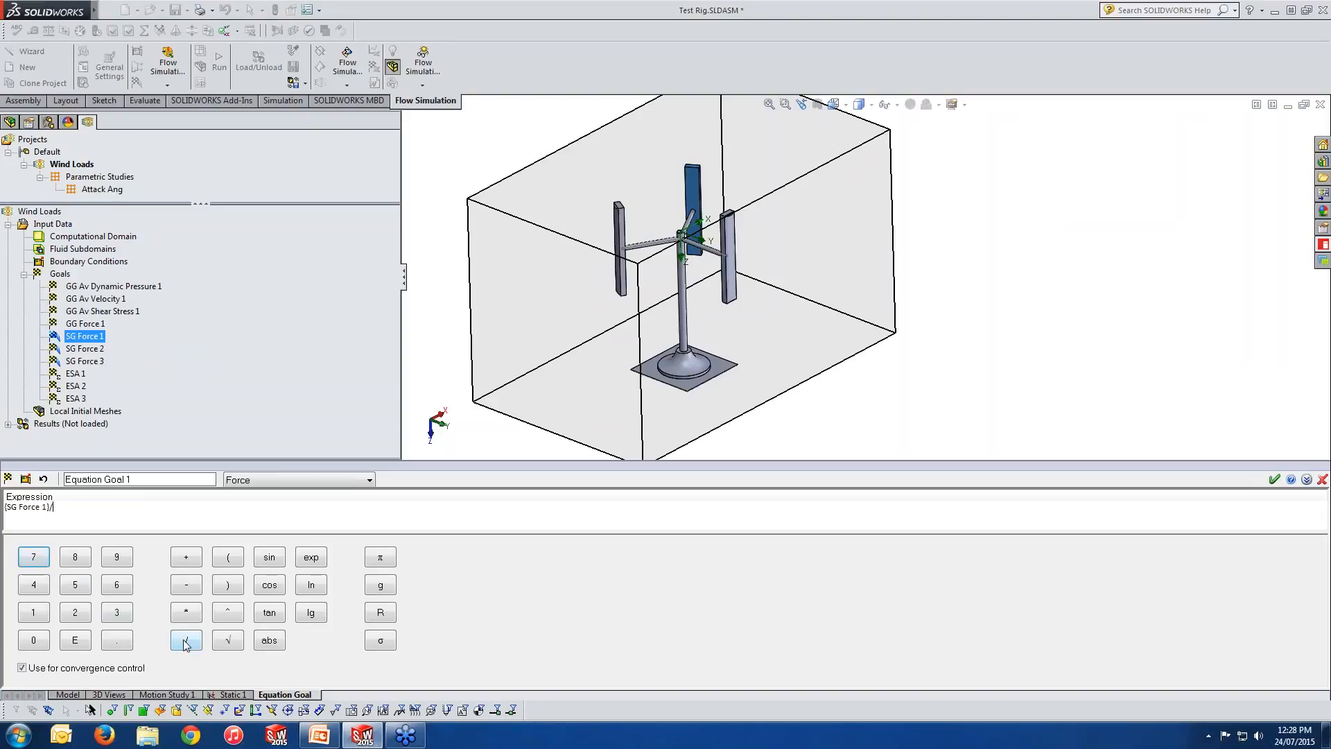
click(228, 558)
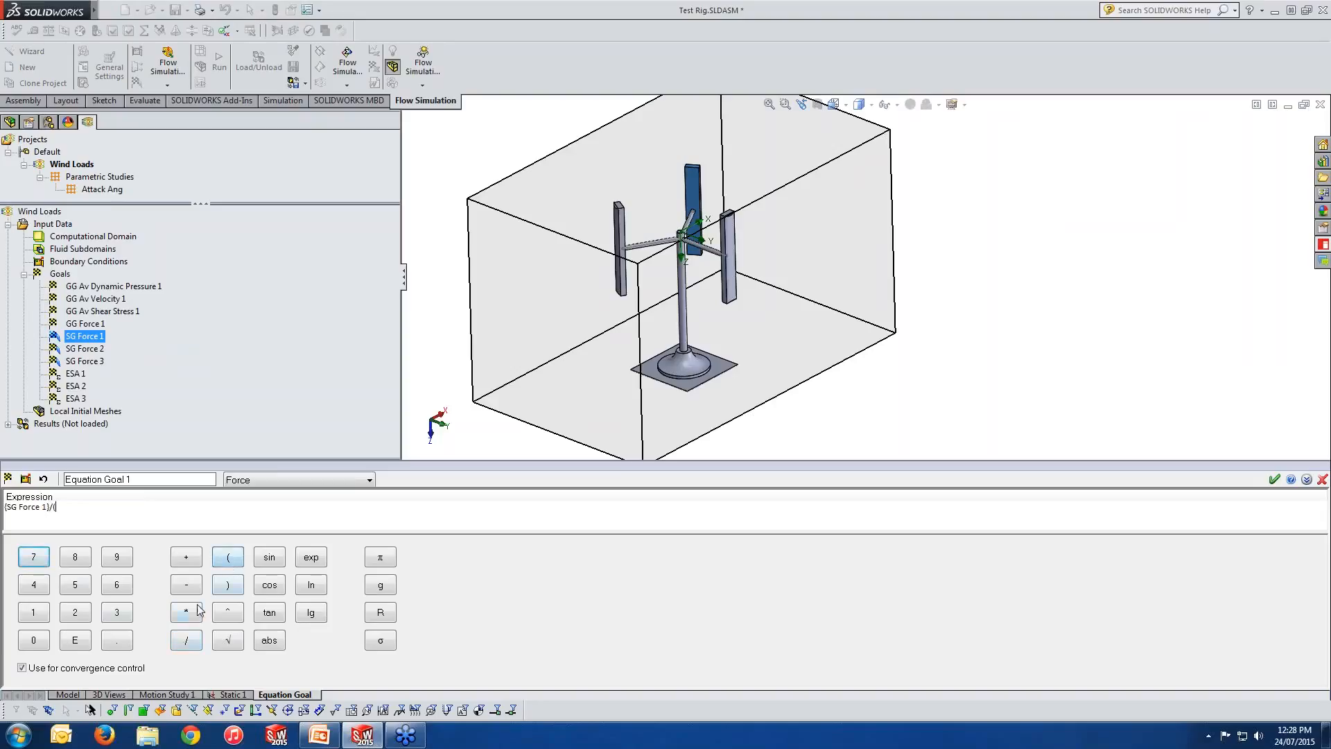
click(33, 639)
click(117, 640)
click(75, 586)
Step: Multiply the trial denominator by 1.225 and GG Av Velocity 1 squared, close the bracket, and cancel the equation goal
click(187, 613)
text(1.225)
click(194, 612)
click(98, 299)
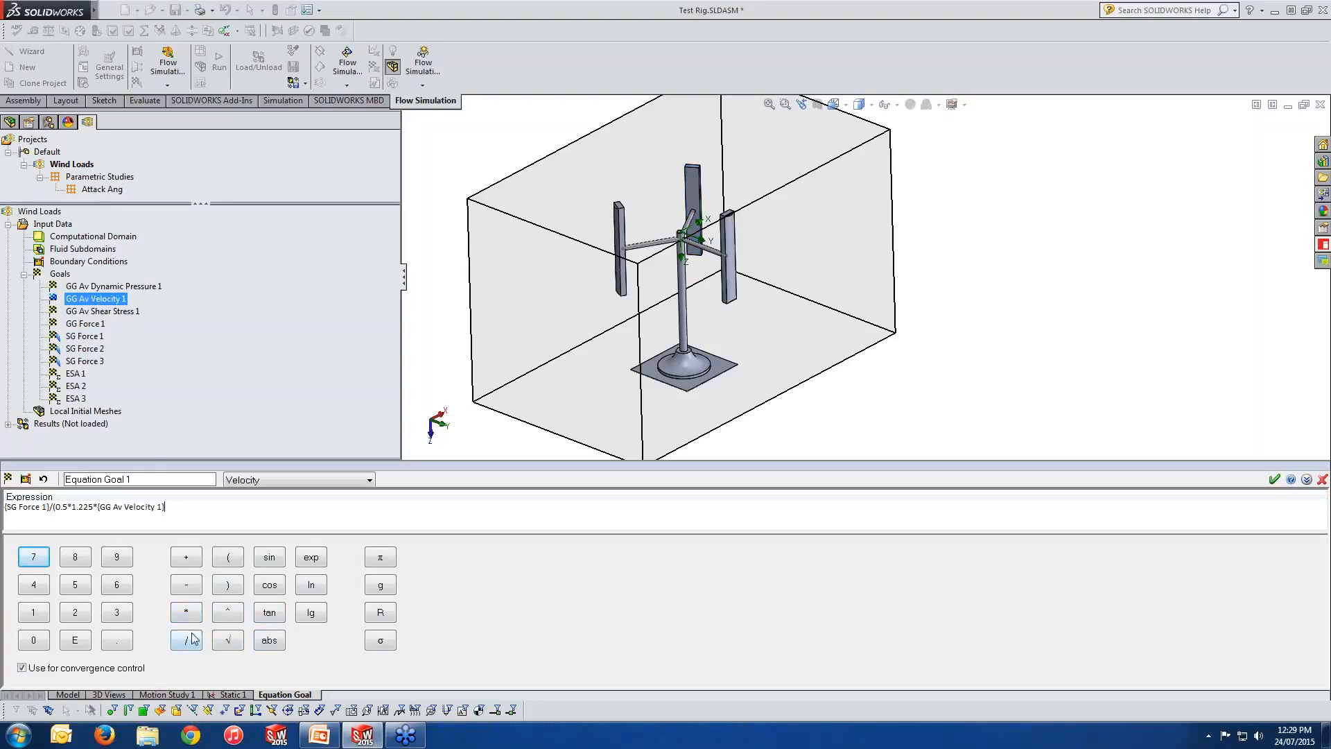
click(220, 615)
click(75, 613)
click(226, 586)
click(1322, 479)
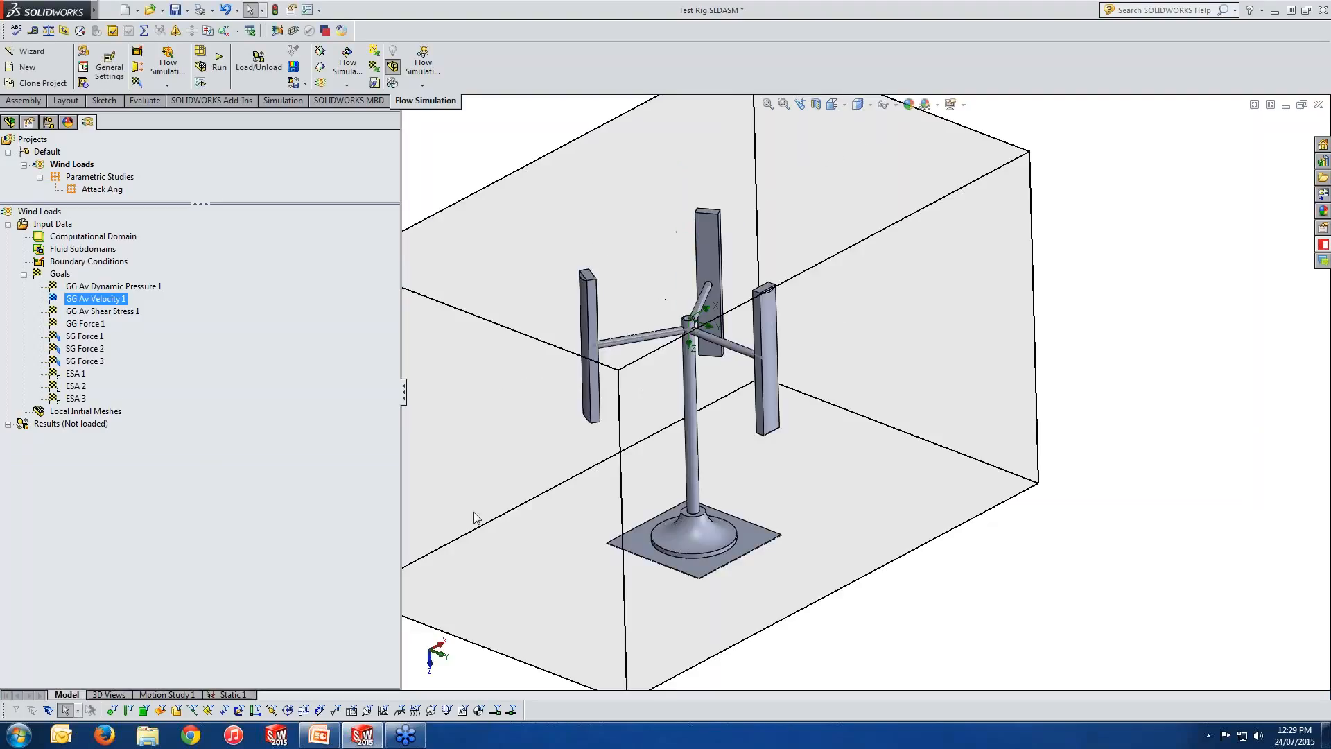
Step: Examine the expression in the existing ESA 1 equation goal and close its definition without editing
right_click(68, 373)
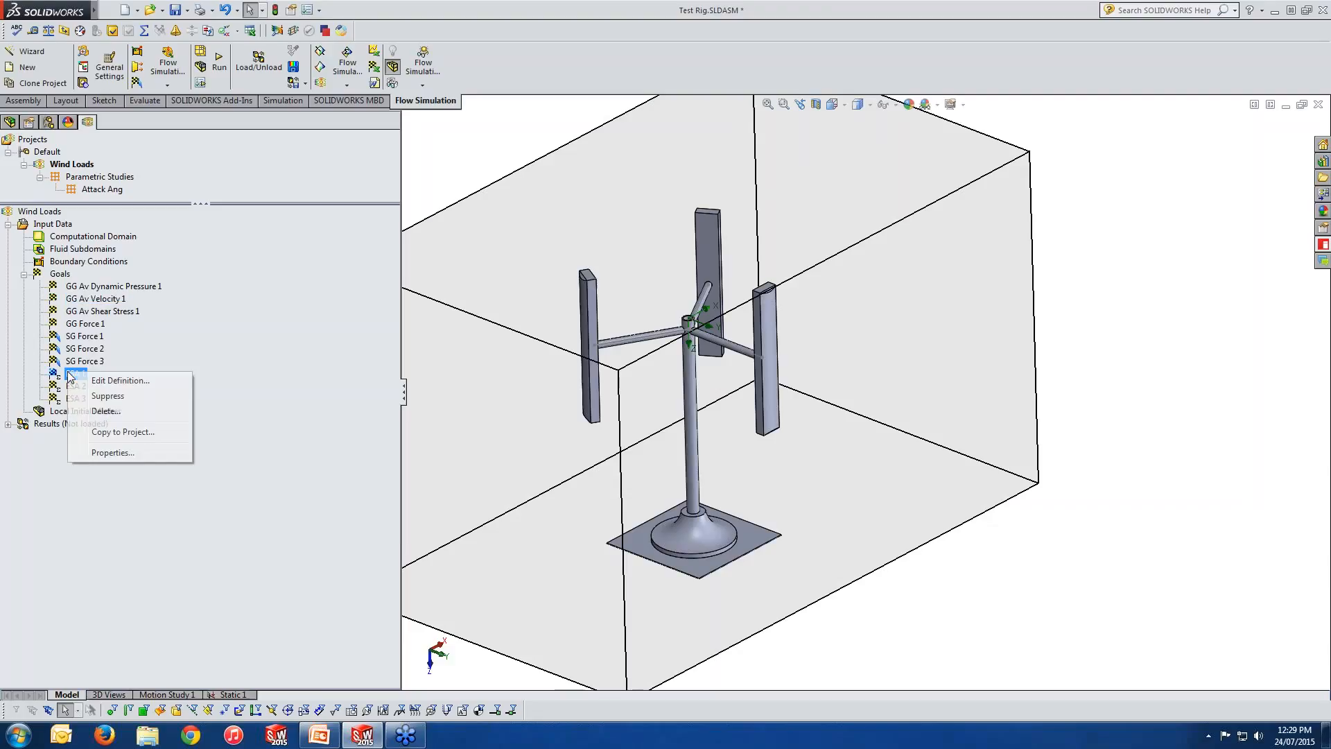
click(114, 381)
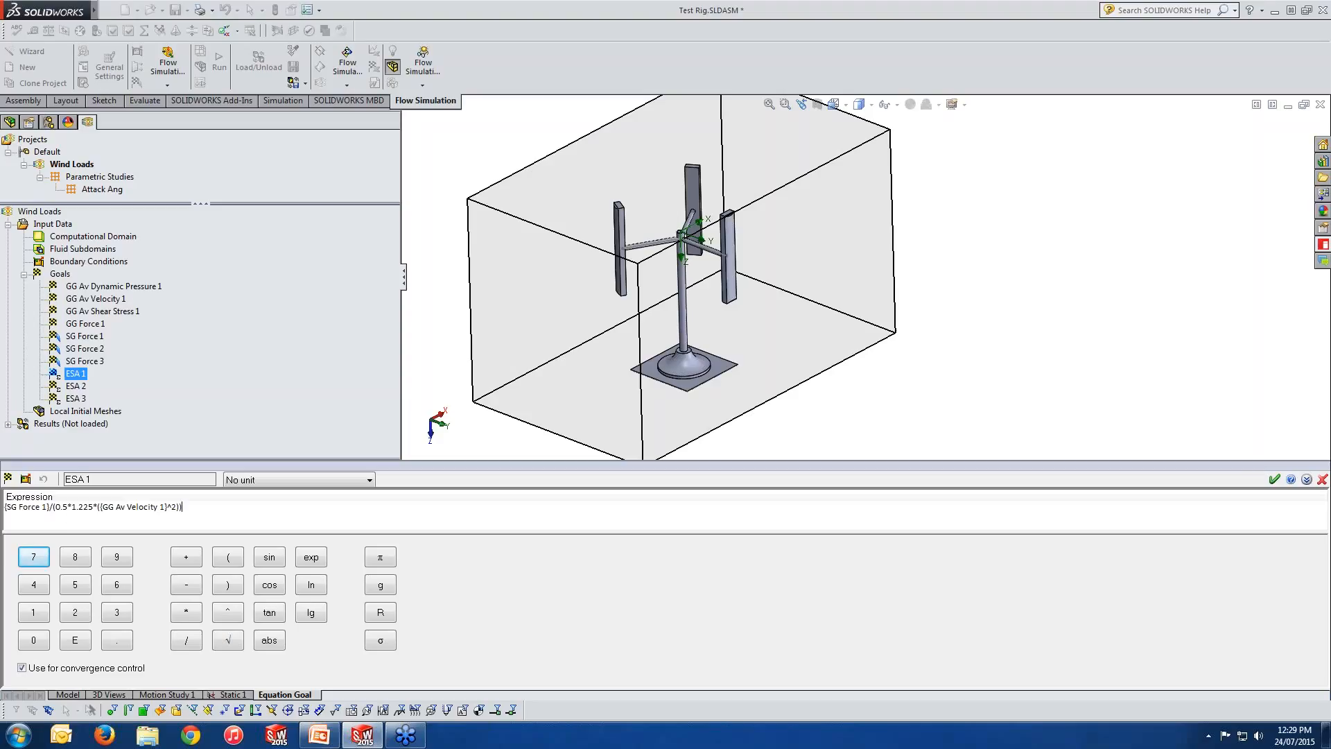
click(1322, 479)
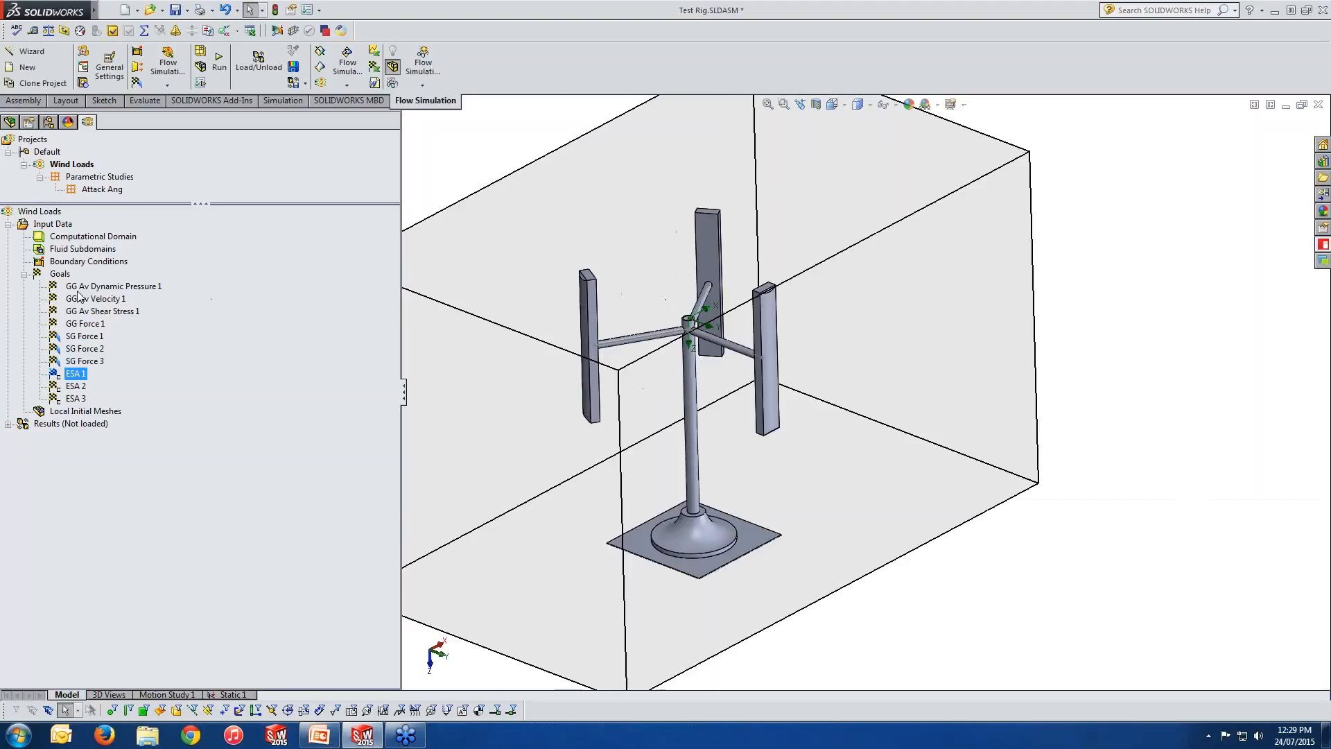
Step: Look through the parameters available for global goals, down to the forces, shear stresses and torques, and close the list with none selected
right_click(62, 274)
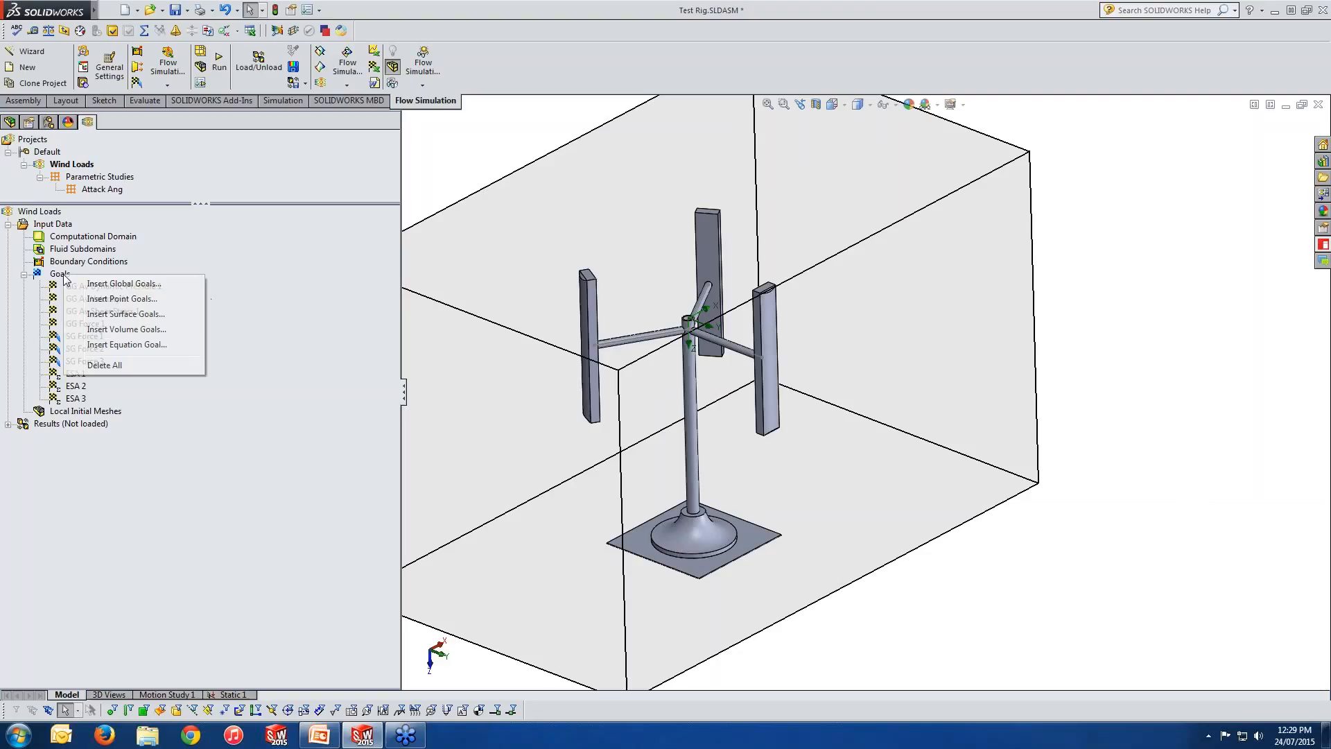
click(104, 283)
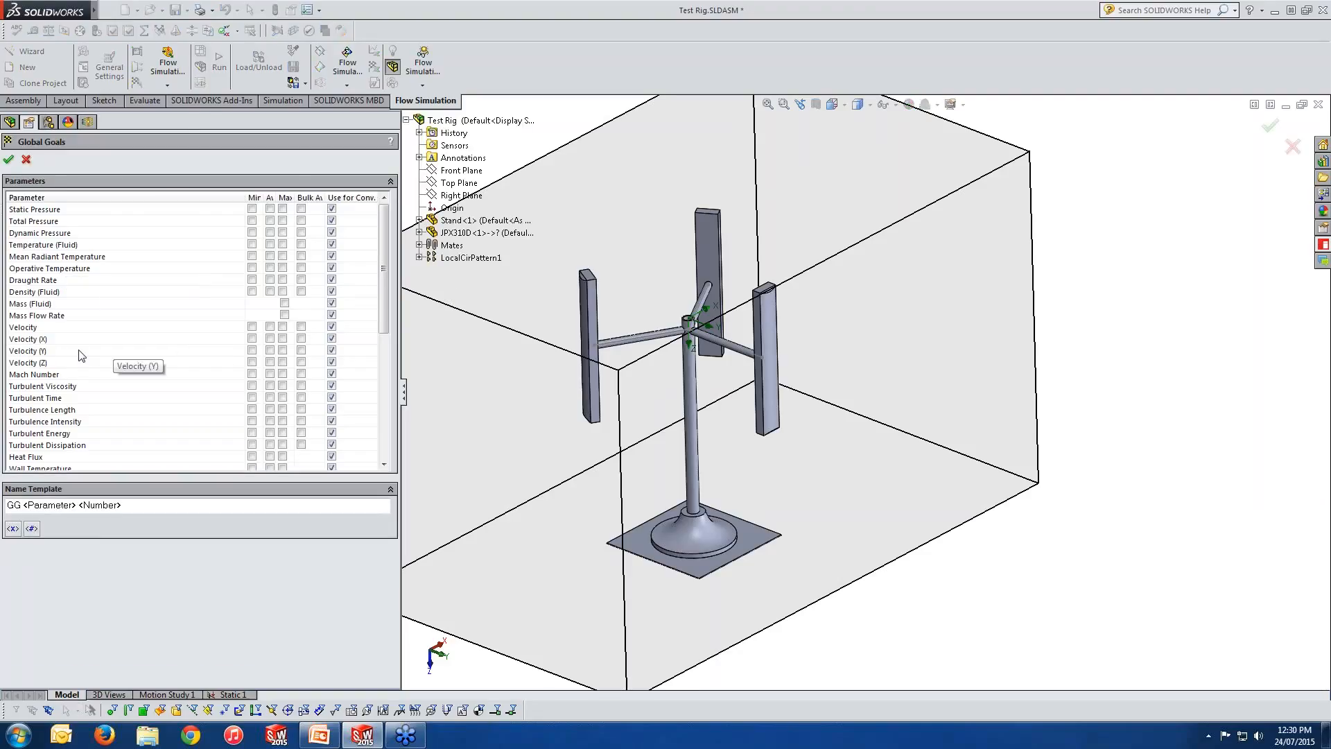
click(51, 365)
scroll(51, 365, down, 1)
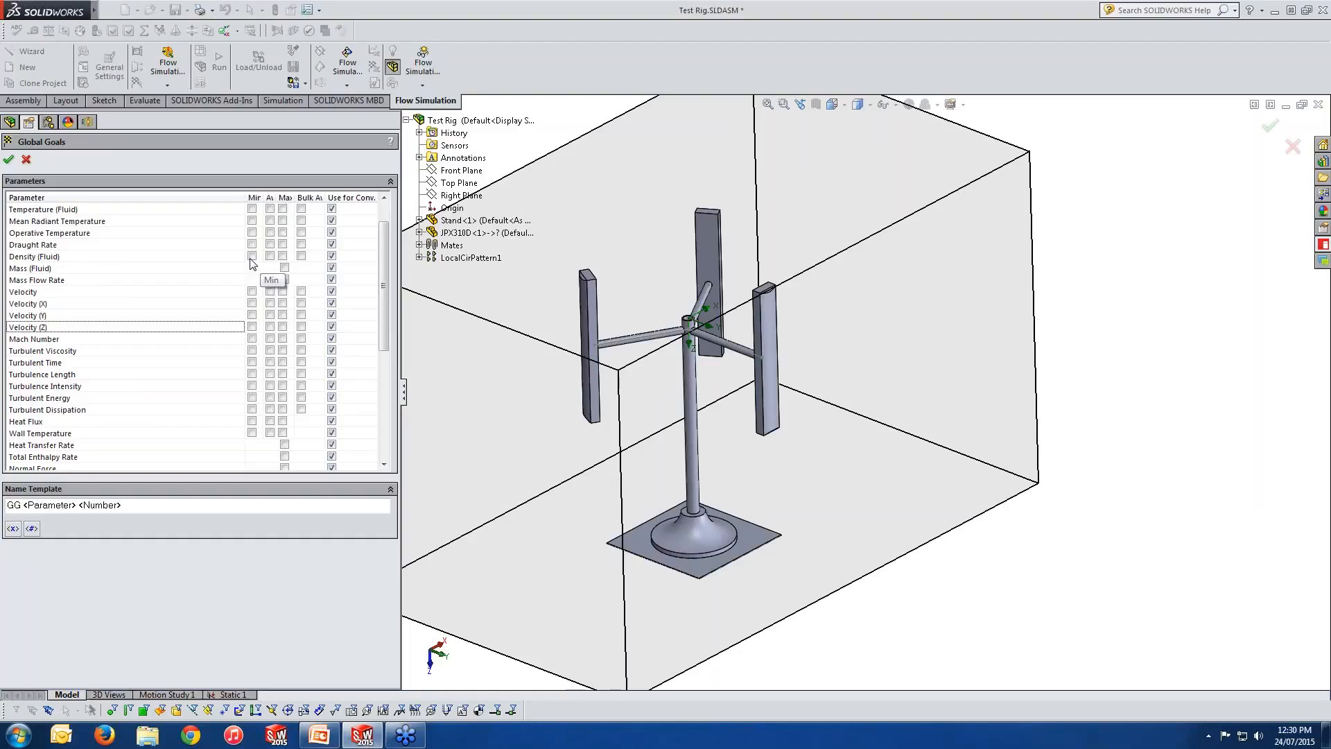
scroll(208, 347, down, 5)
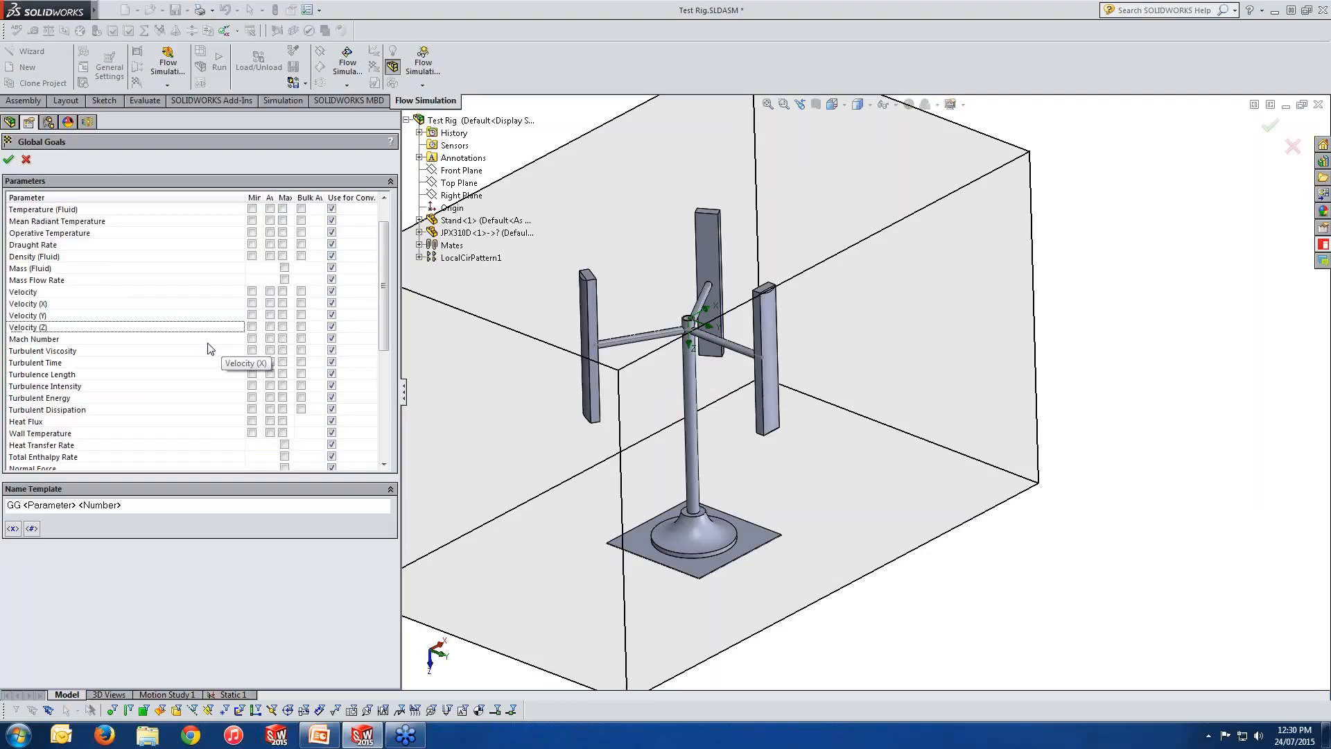
scroll(208, 349, down, 2)
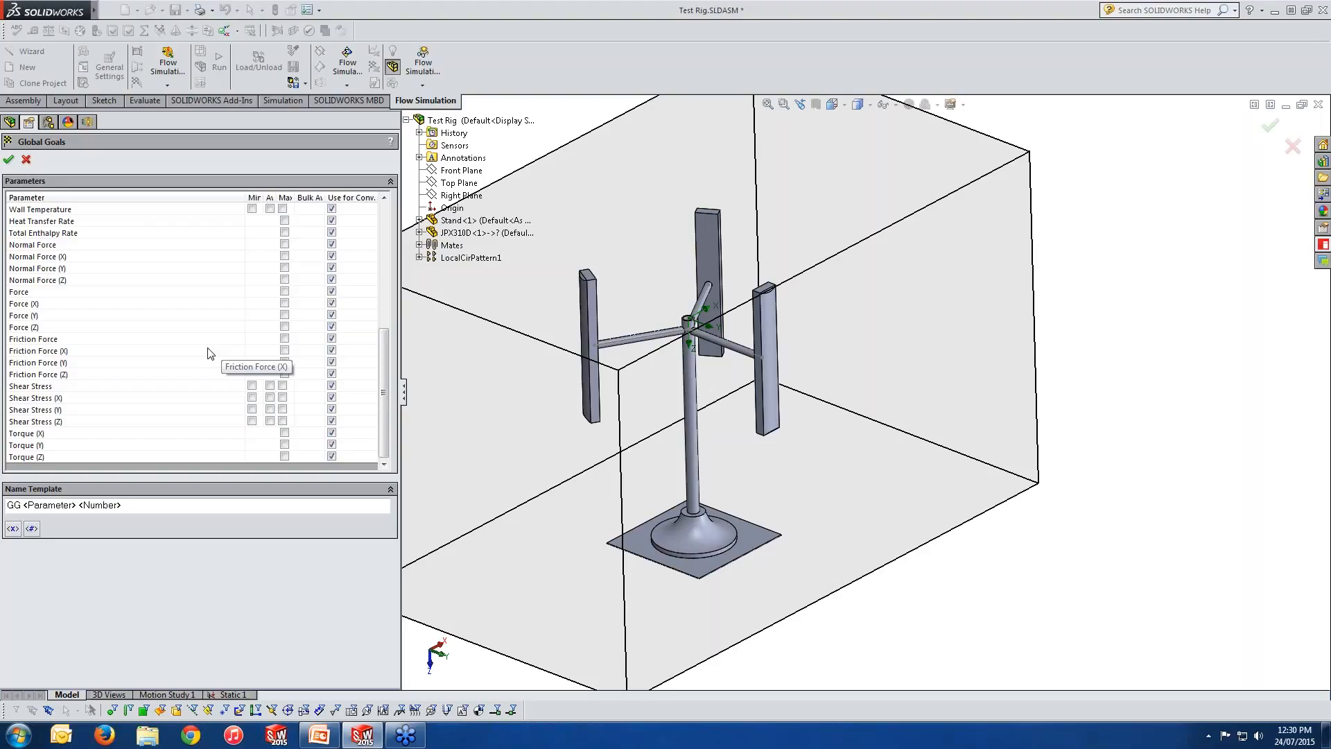
click(8, 159)
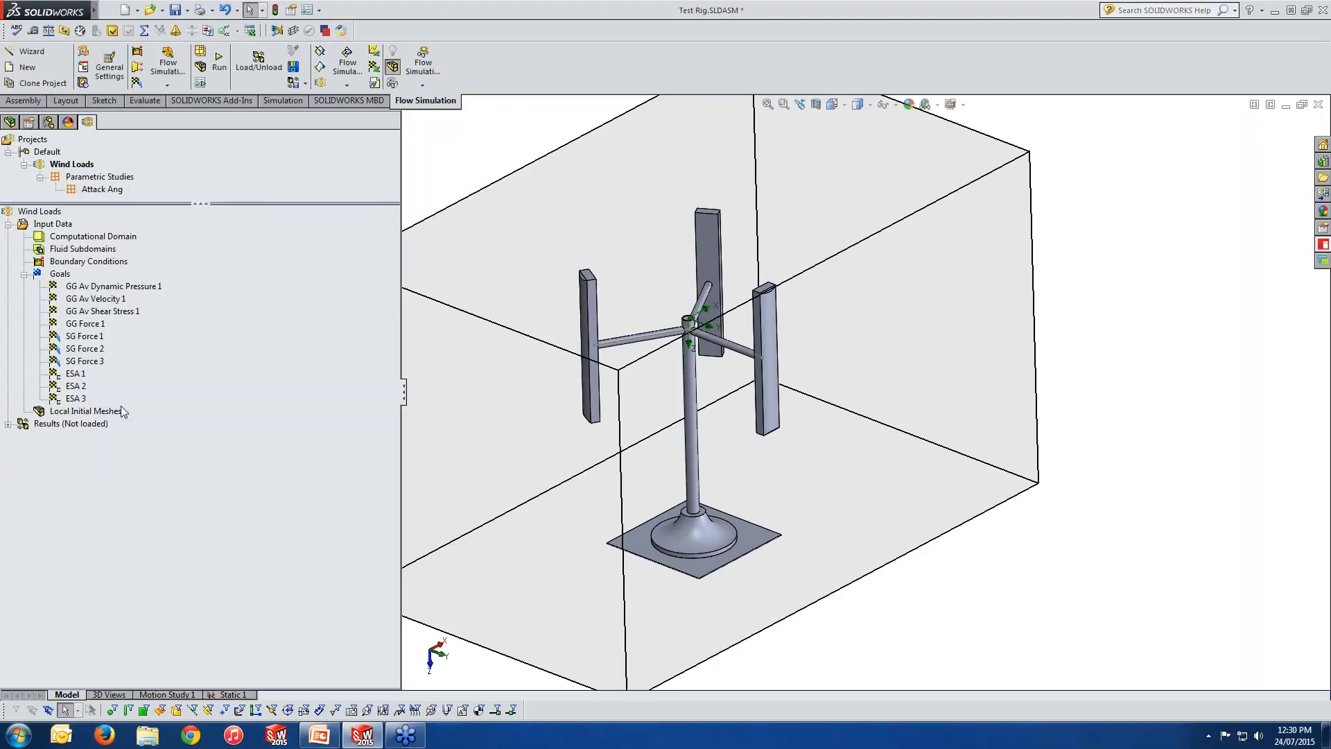
Step: Examine the expressions of the ESA 2 and ESA 3 equation goals, closing each definition without editing
click(78, 375)
click(77, 399)
click(76, 387)
right_click(82, 389)
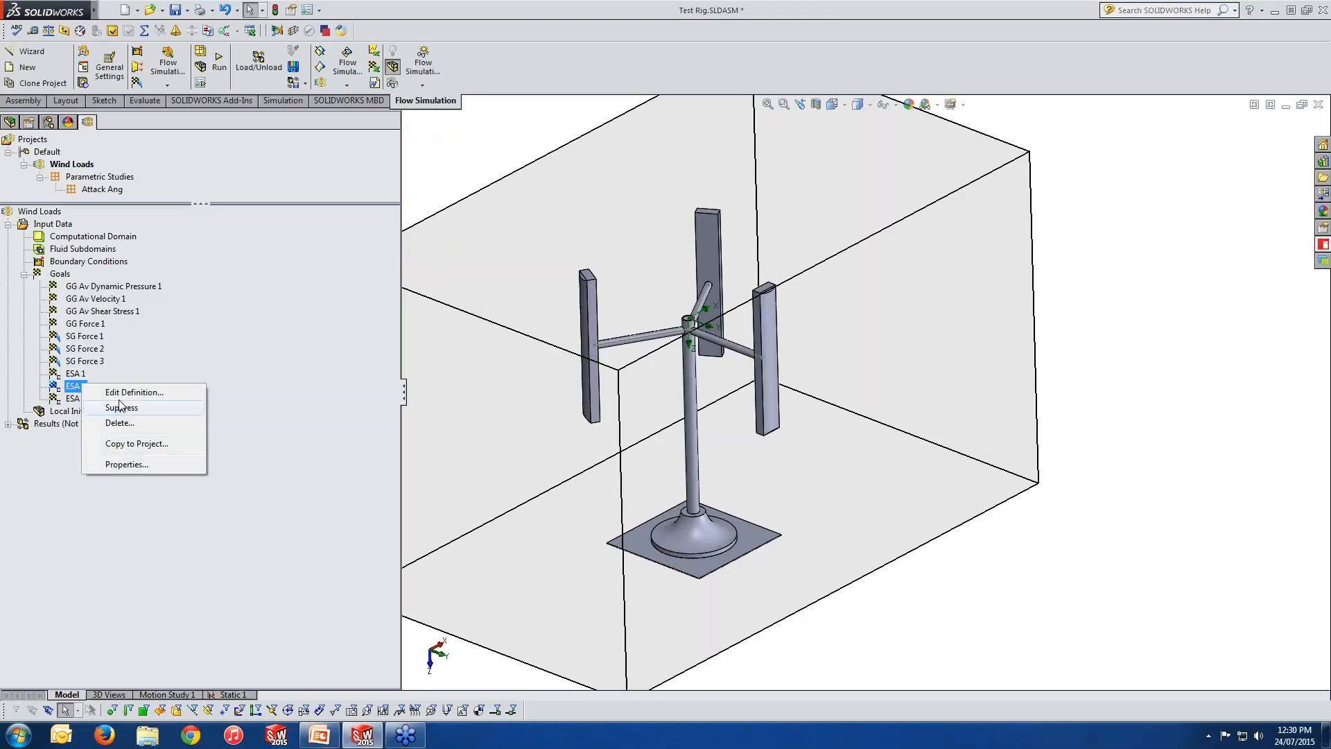
click(115, 393)
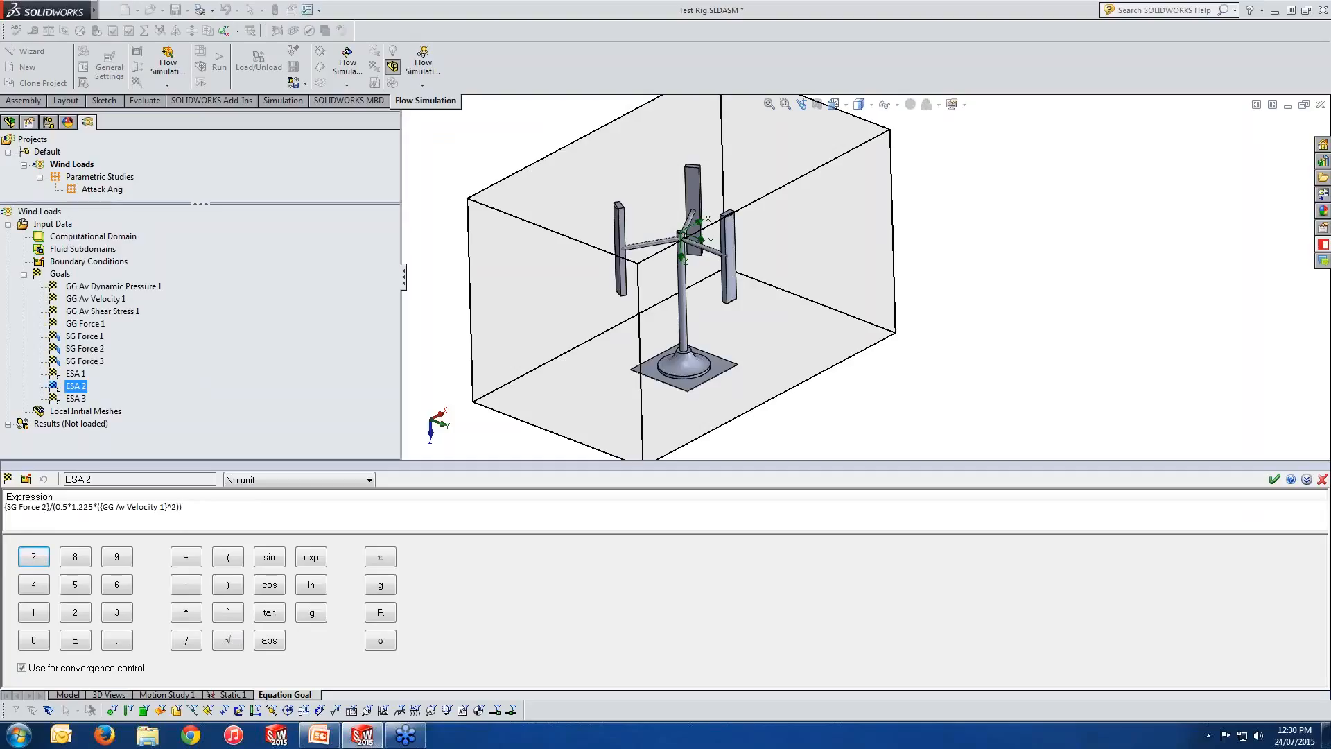
click(1322, 479)
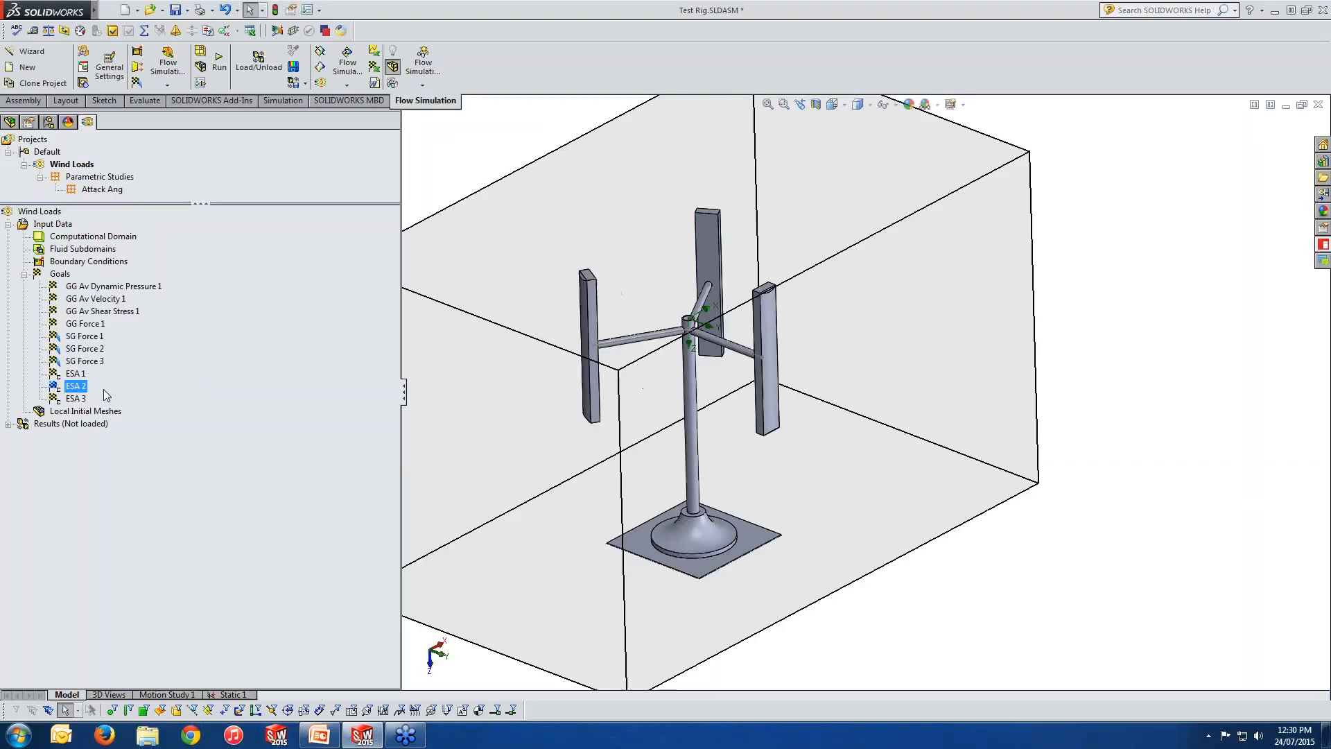
right_click(83, 398)
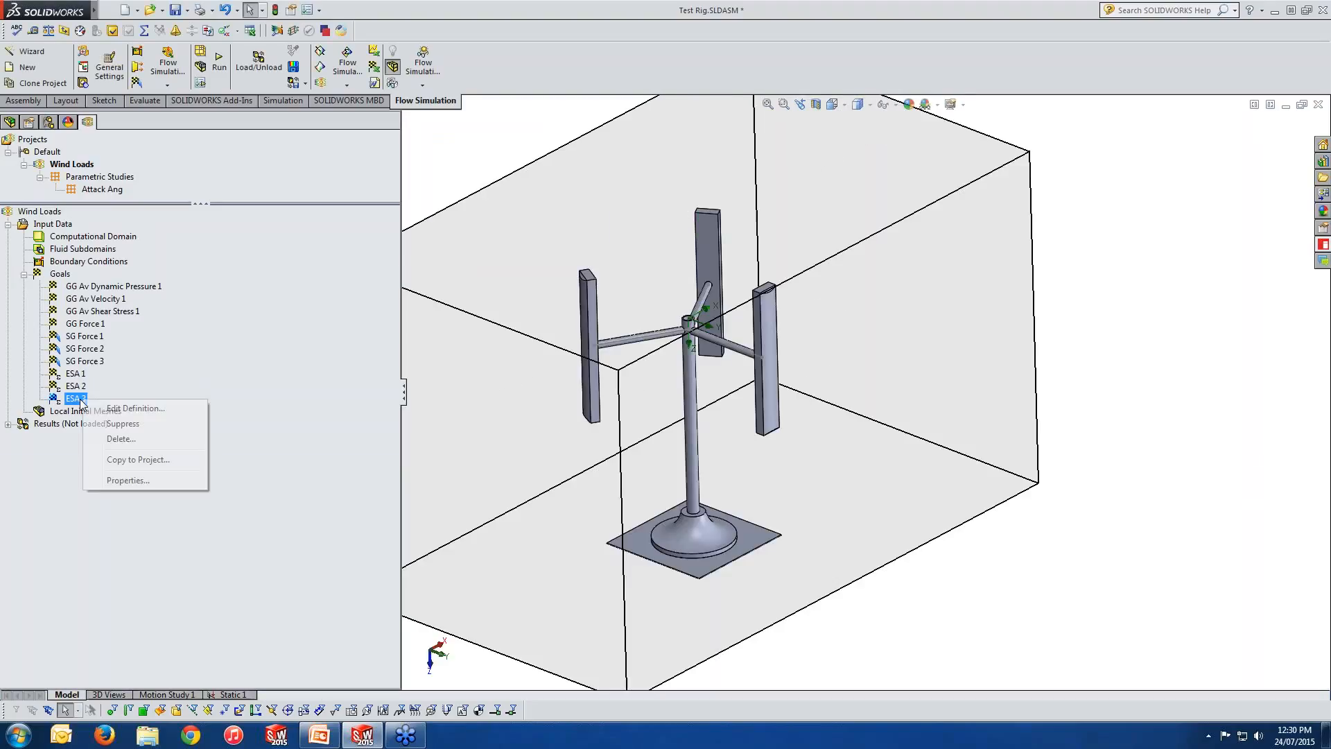
click(135, 409)
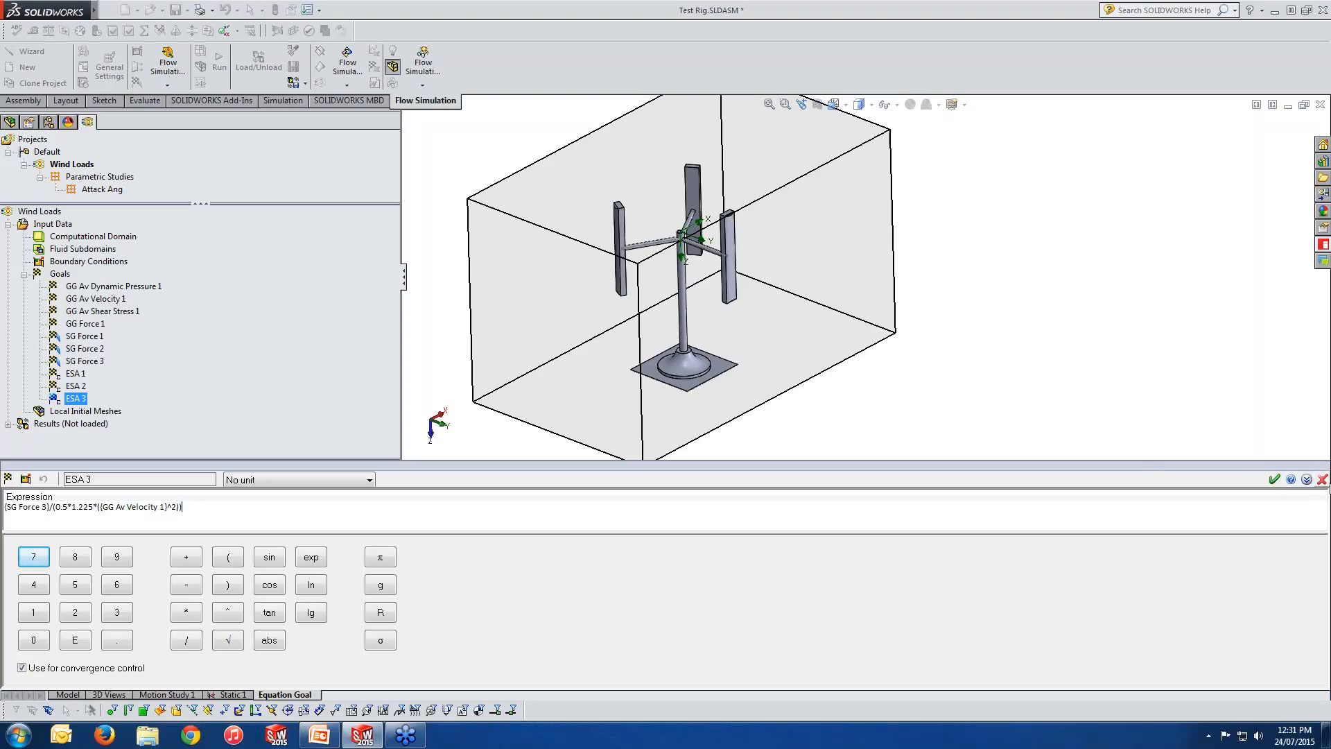
click(1321, 480)
Step: View the test rig and its computational domain squarely from above
scroll(803, 410, up, 2)
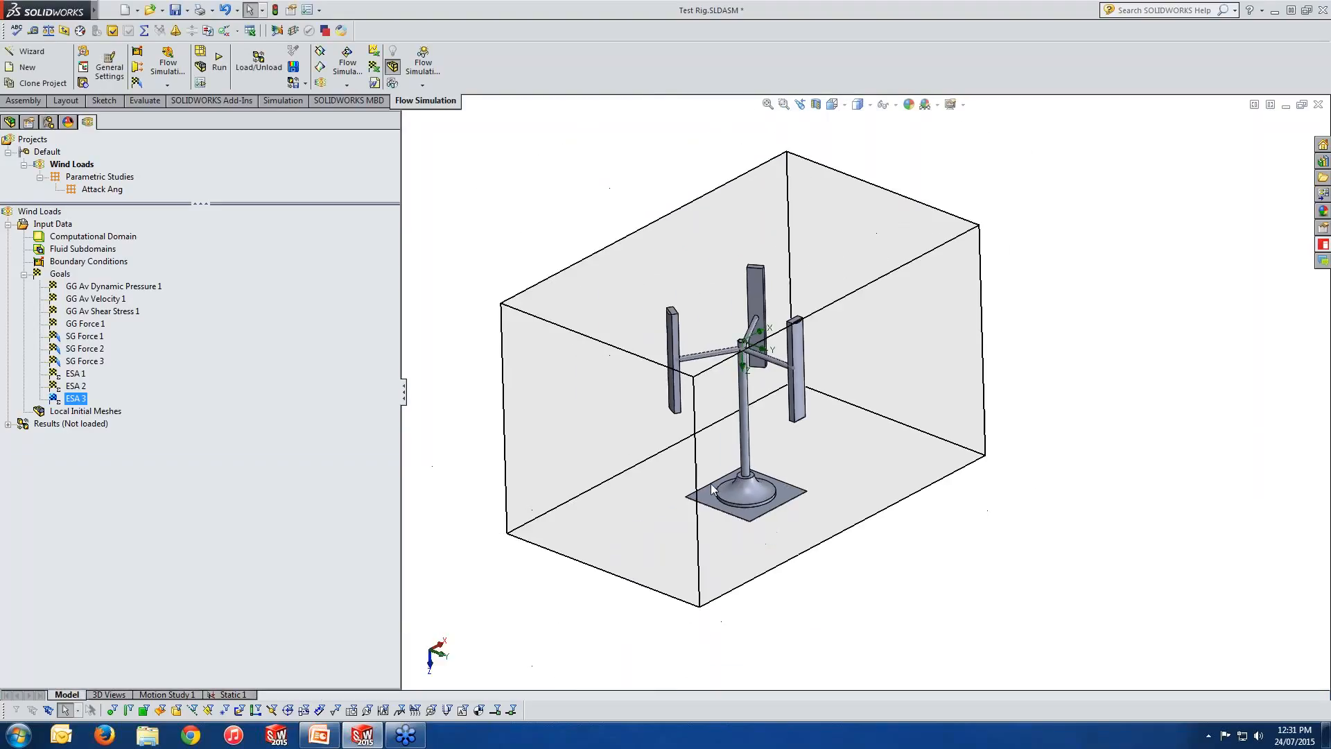
middle_drag(714, 482, 705, 480)
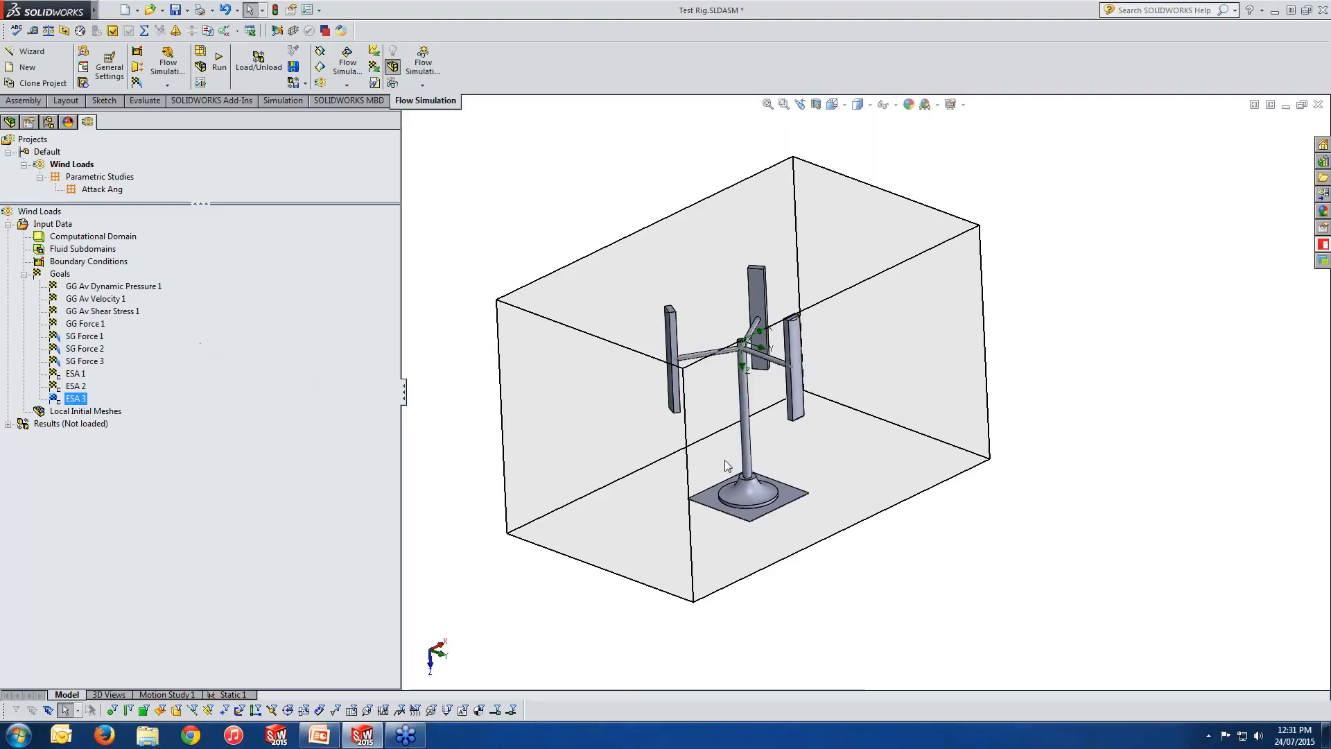
middle_drag(725, 459, 740, 685)
key(space)
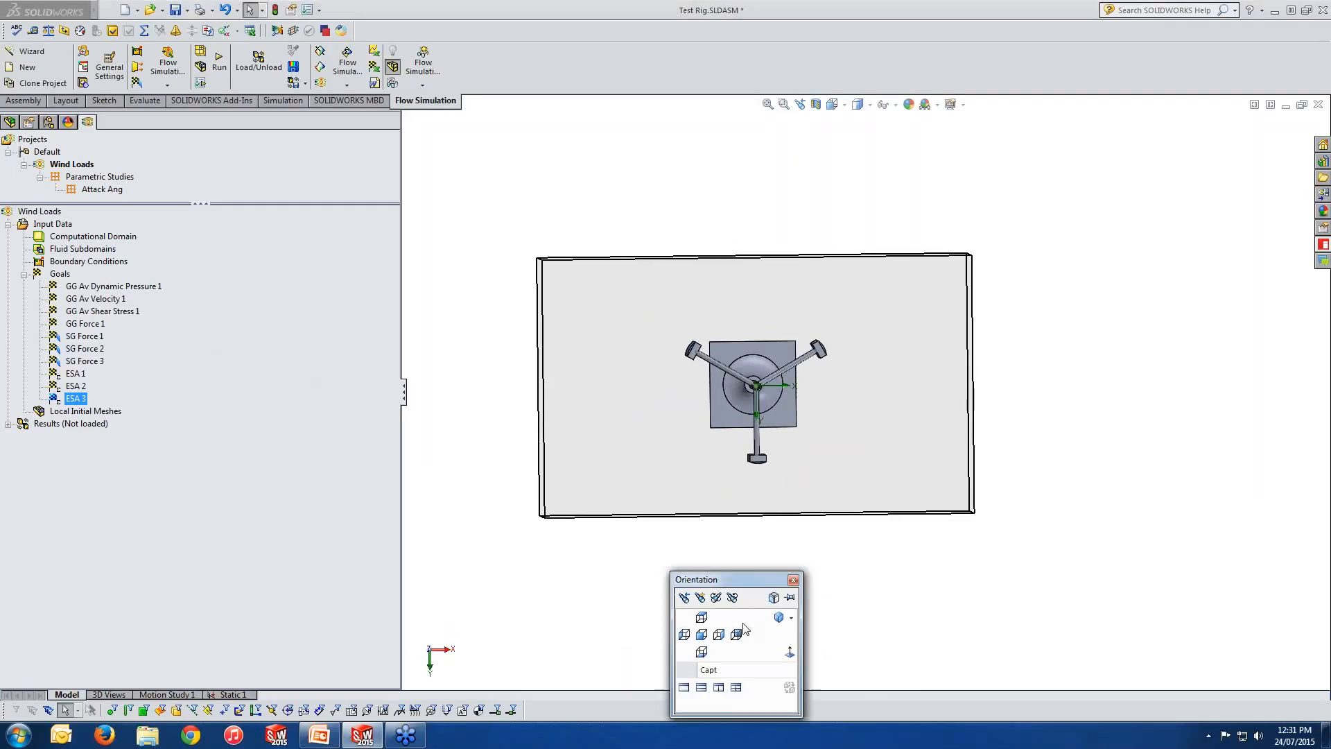
click(785, 648)
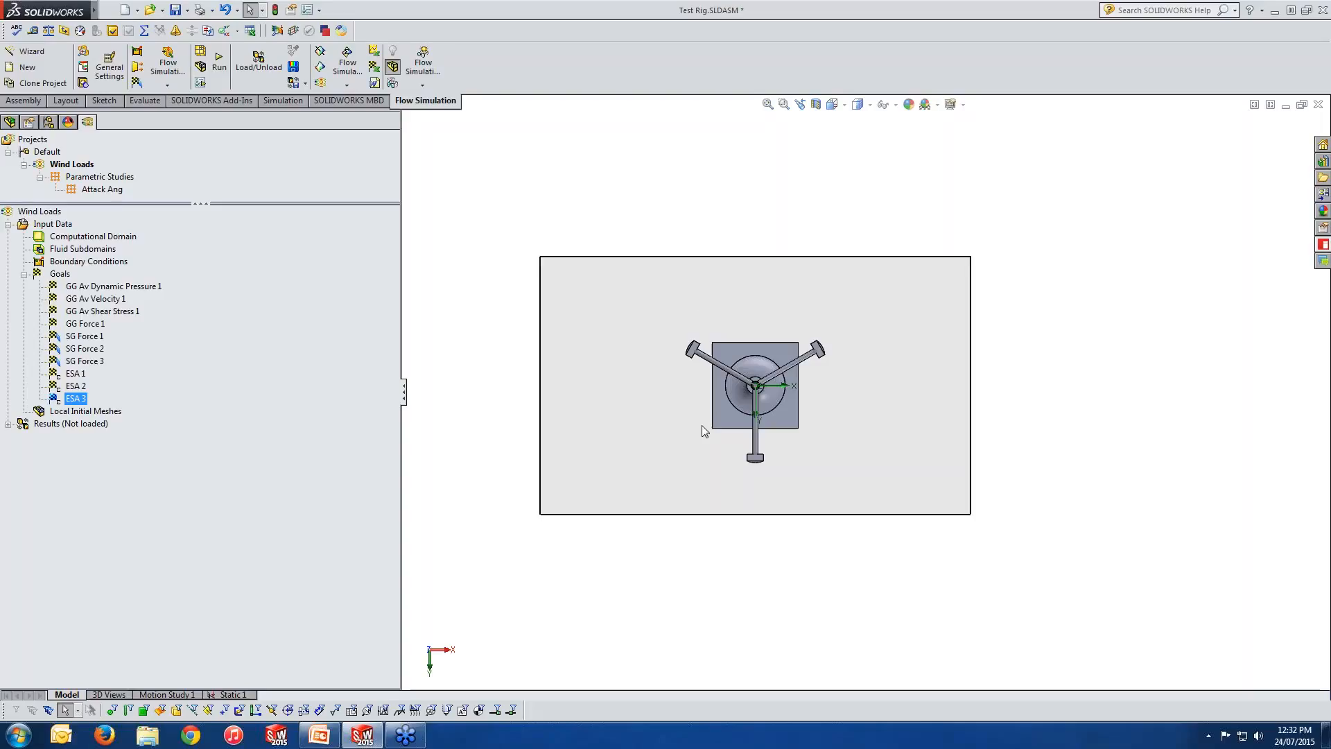
Step: Create a new parametric study under Wind Loads and add the initial and ambient velocity in X direction as an input variable
right_click(72, 167)
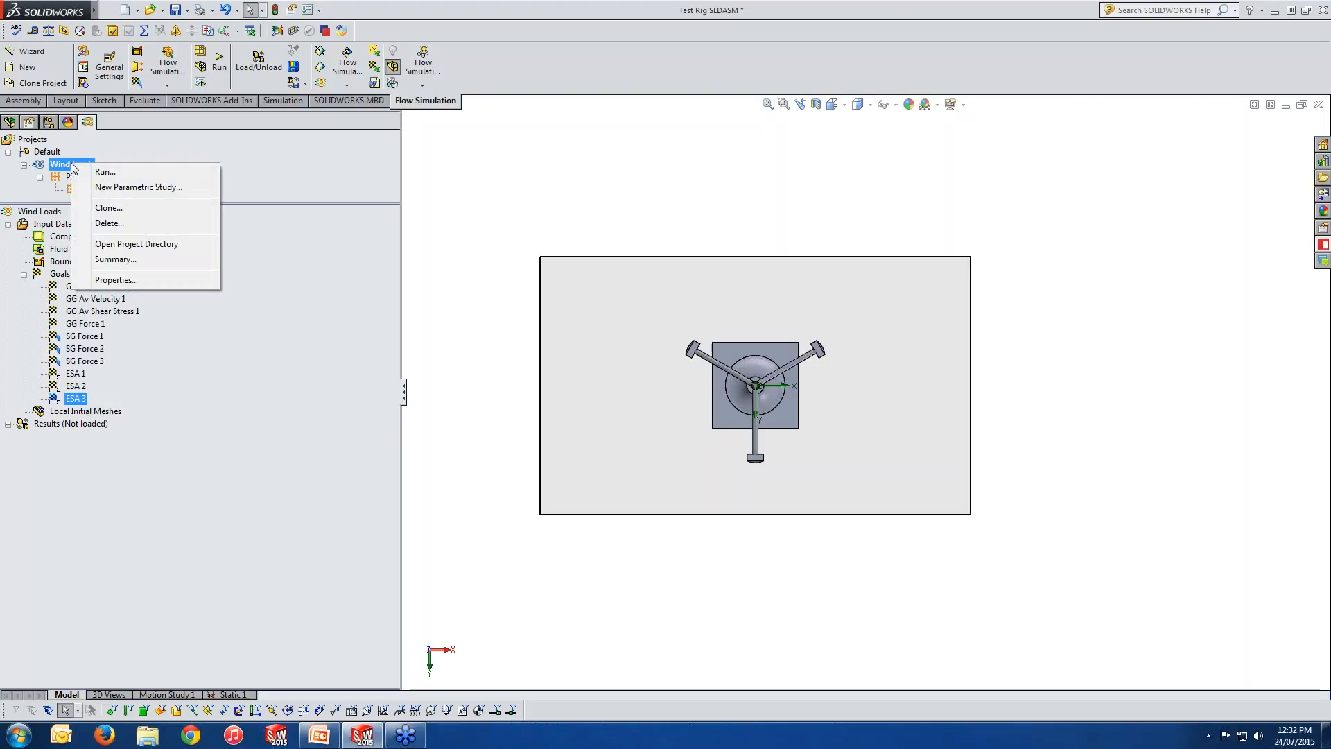
click(115, 187)
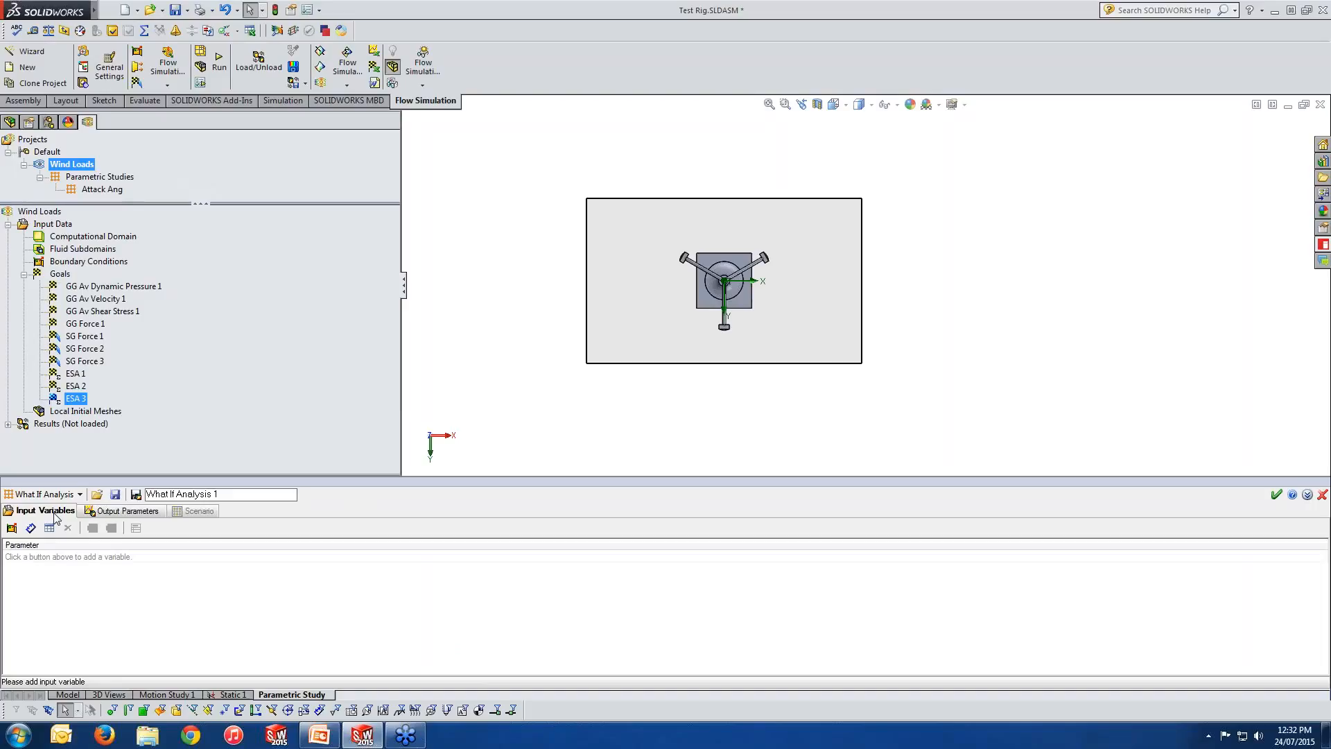
click(12, 528)
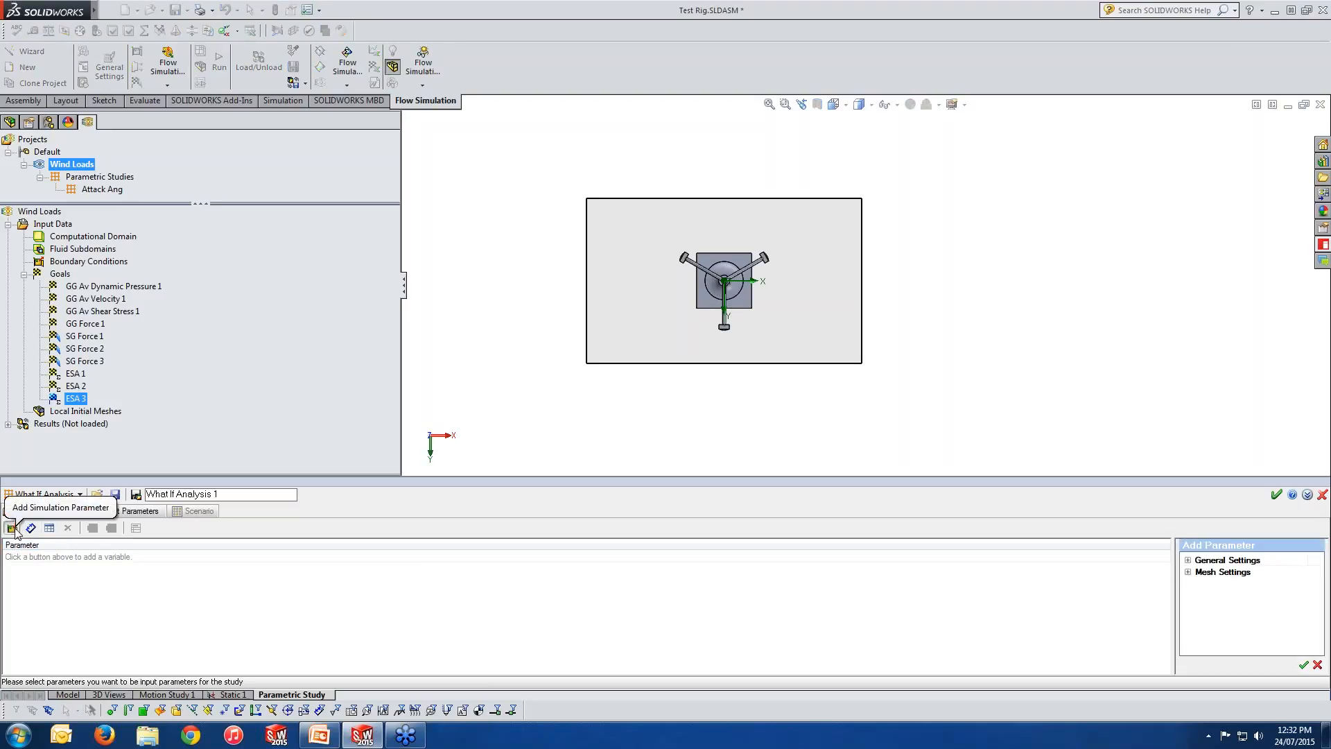
click(1188, 560)
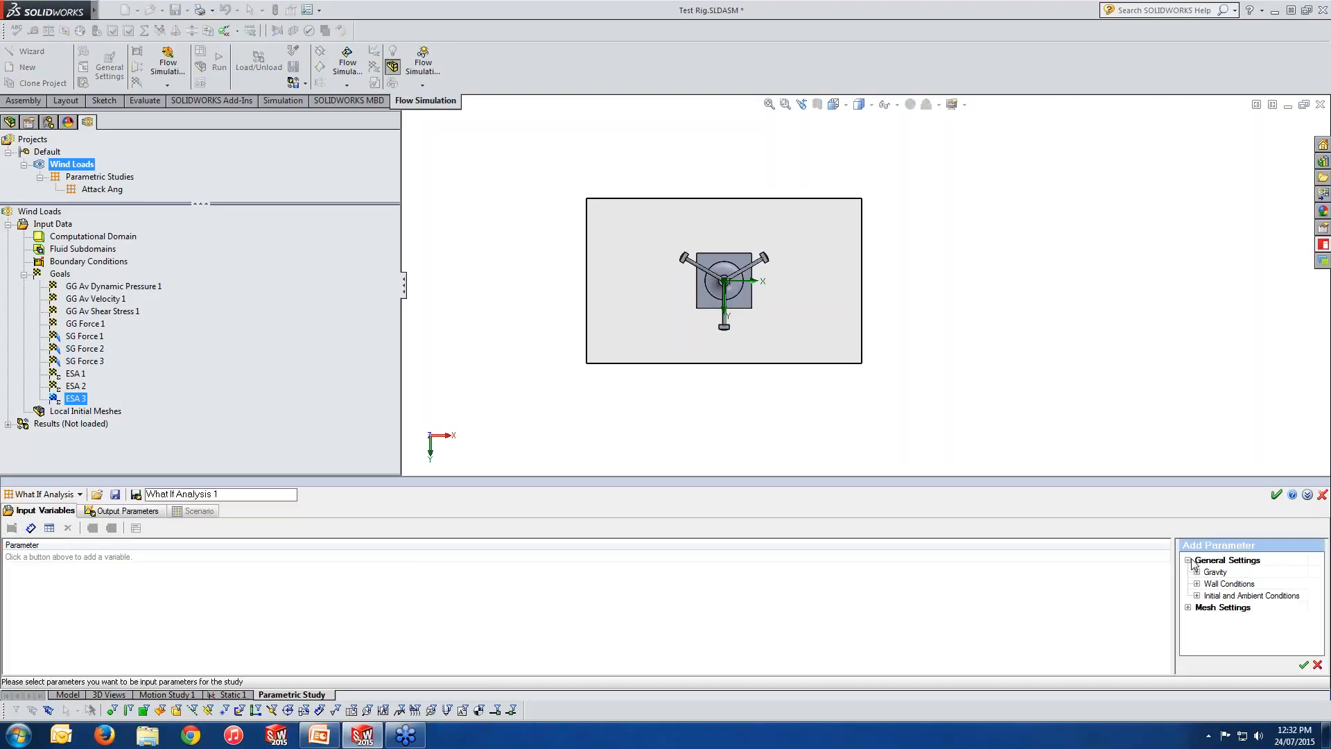
click(1196, 596)
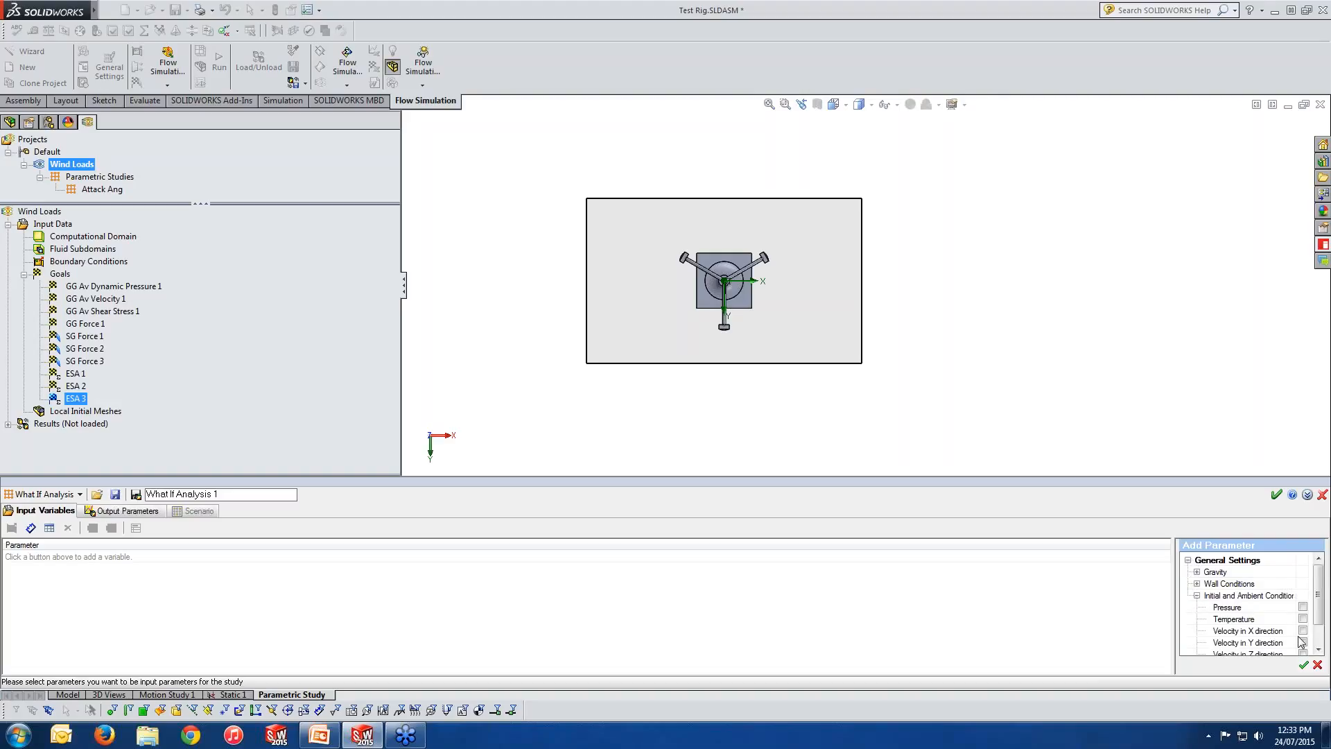
scroll(1318, 610, down, 2)
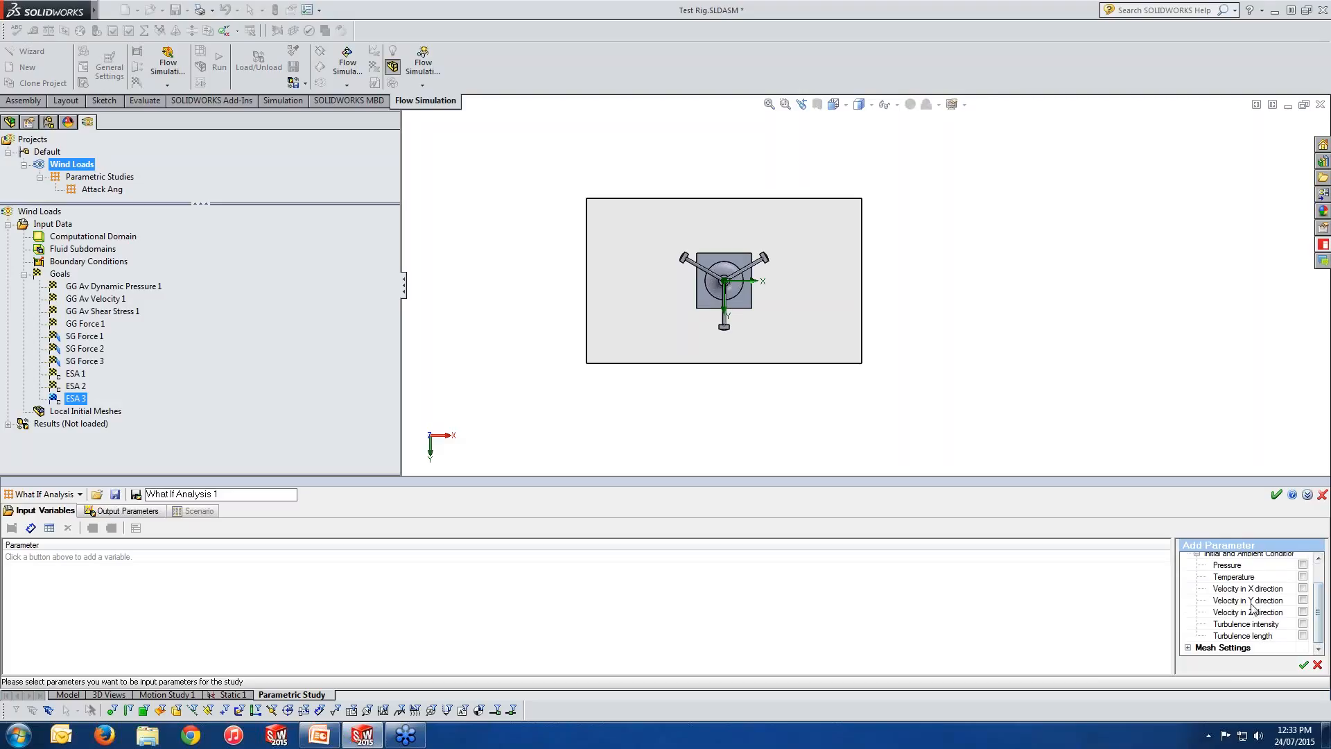
click(1302, 588)
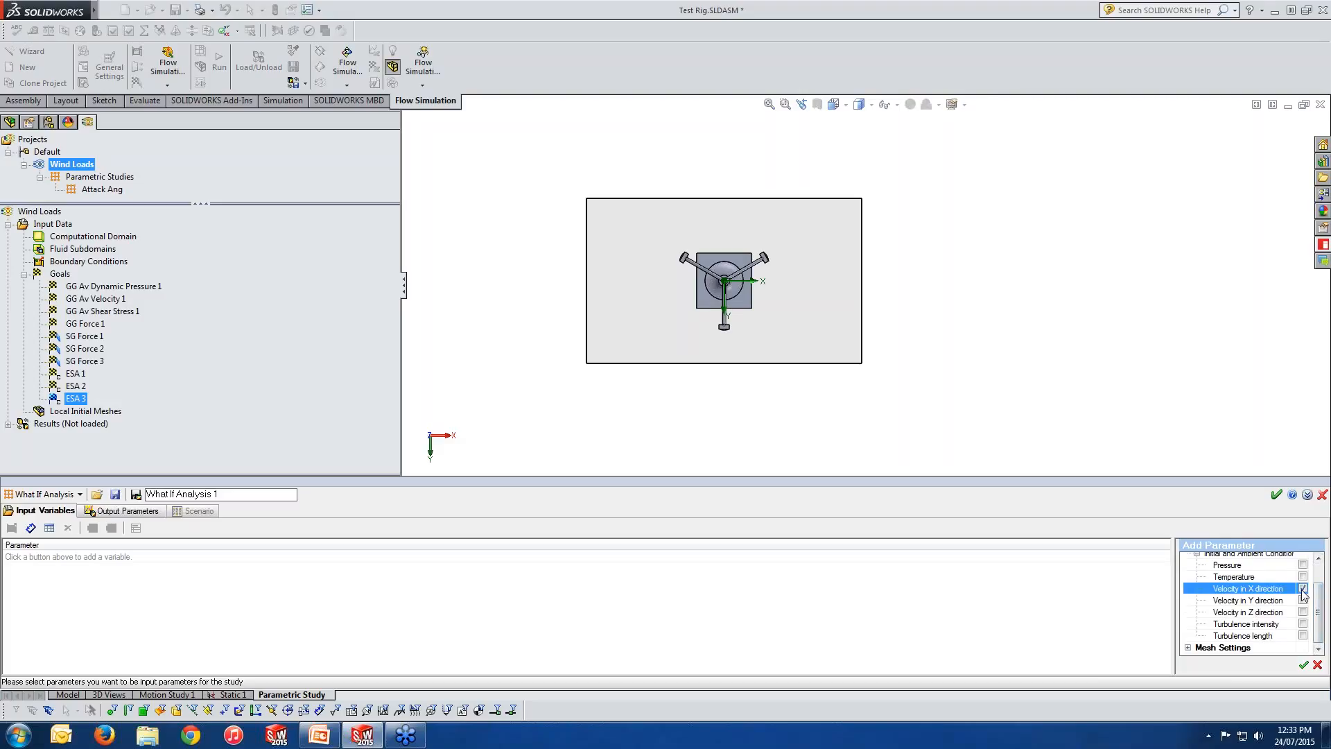
click(1303, 665)
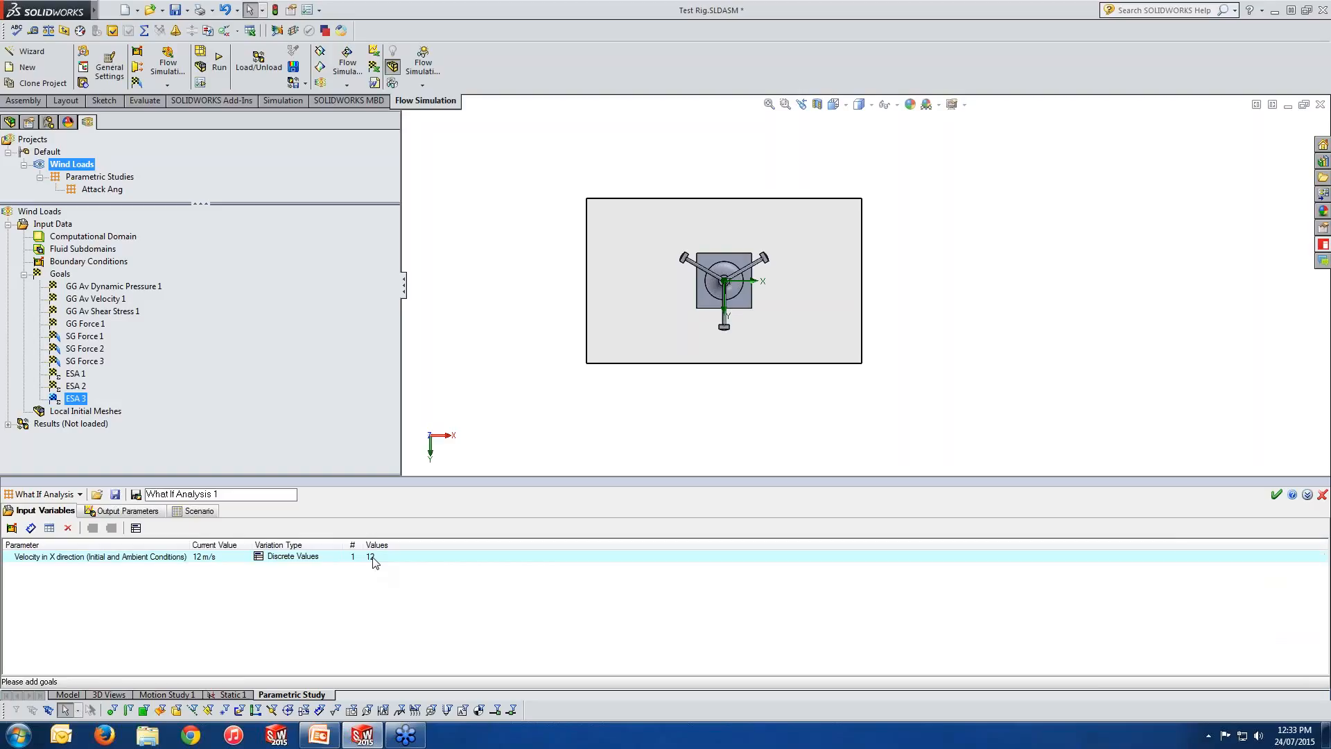
Step: Try a range with step for the X velocity, from 1 to 20 m/s in 2 m/s steps, and discard it
click(373, 562)
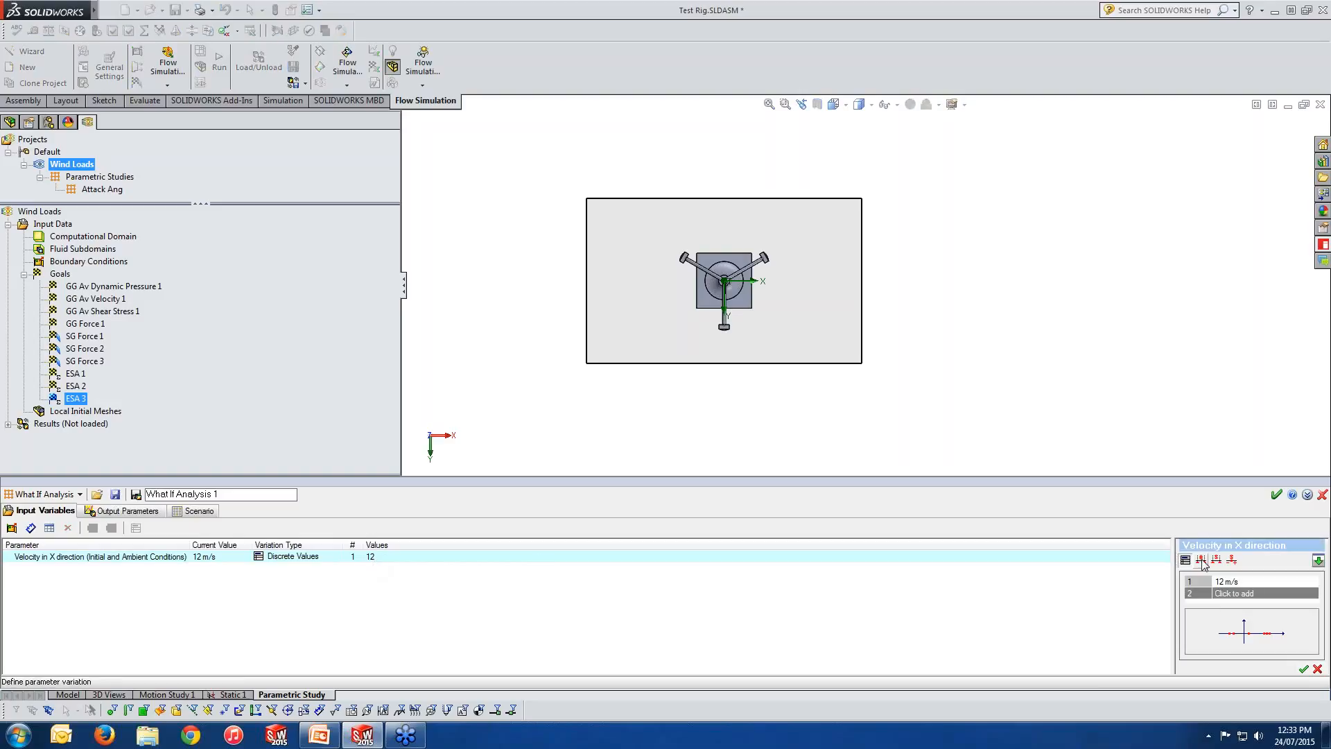
click(1201, 561)
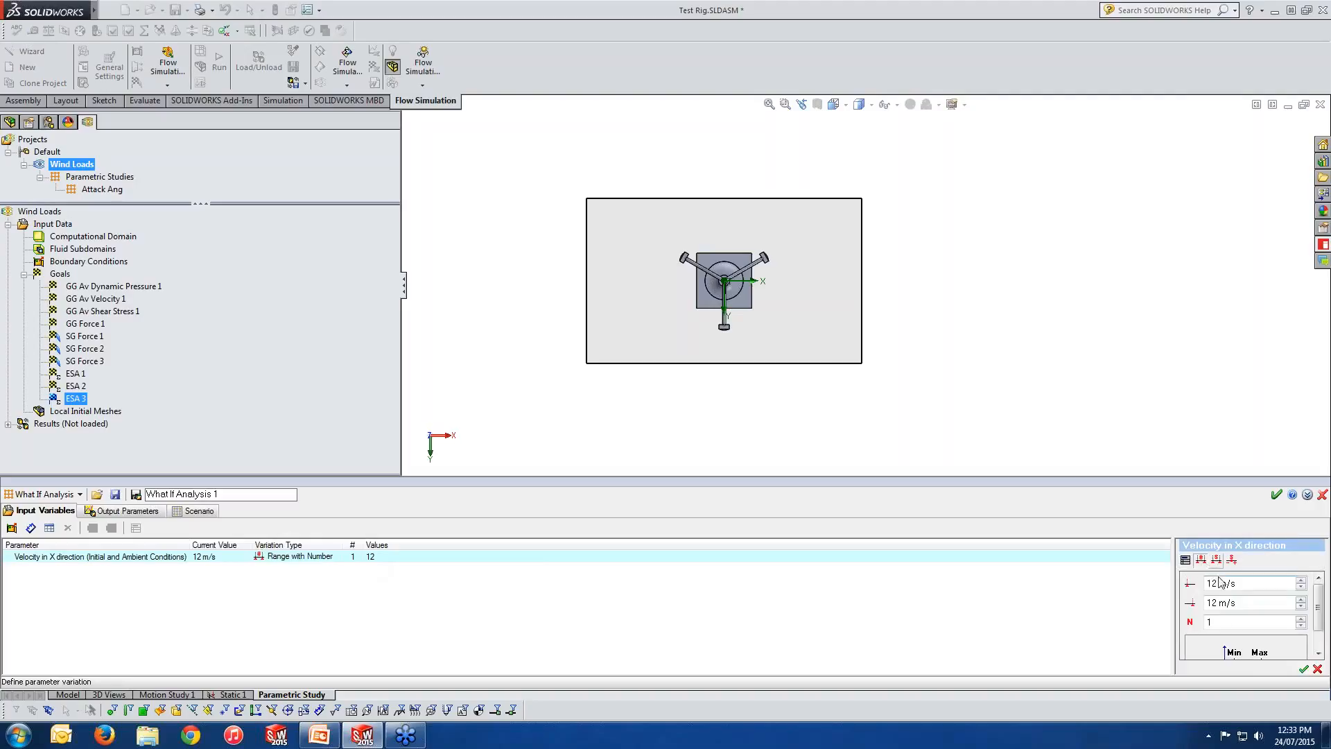
click(1217, 560)
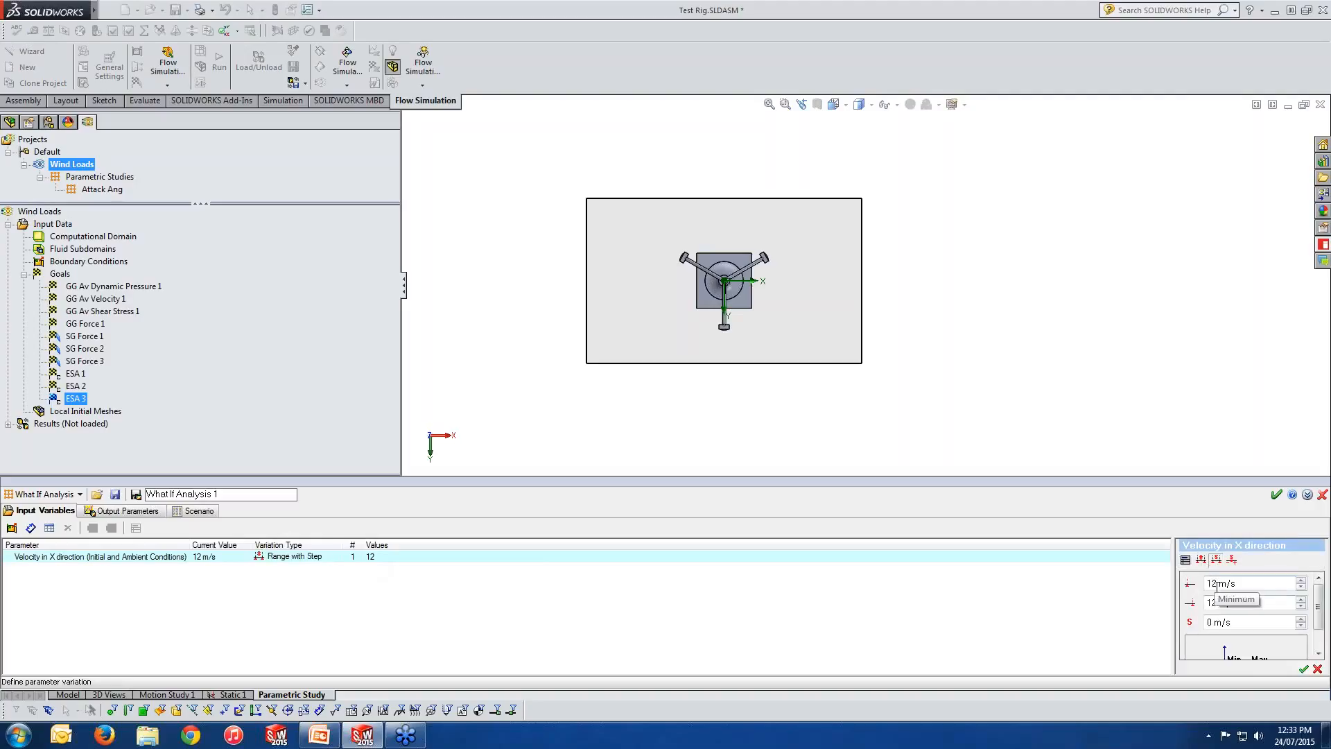
mouse_move(1216, 586)
mouse_down()
mouse_move(1199, 585)
mouse_move(1202, 603)
mouse_up()
text(1)
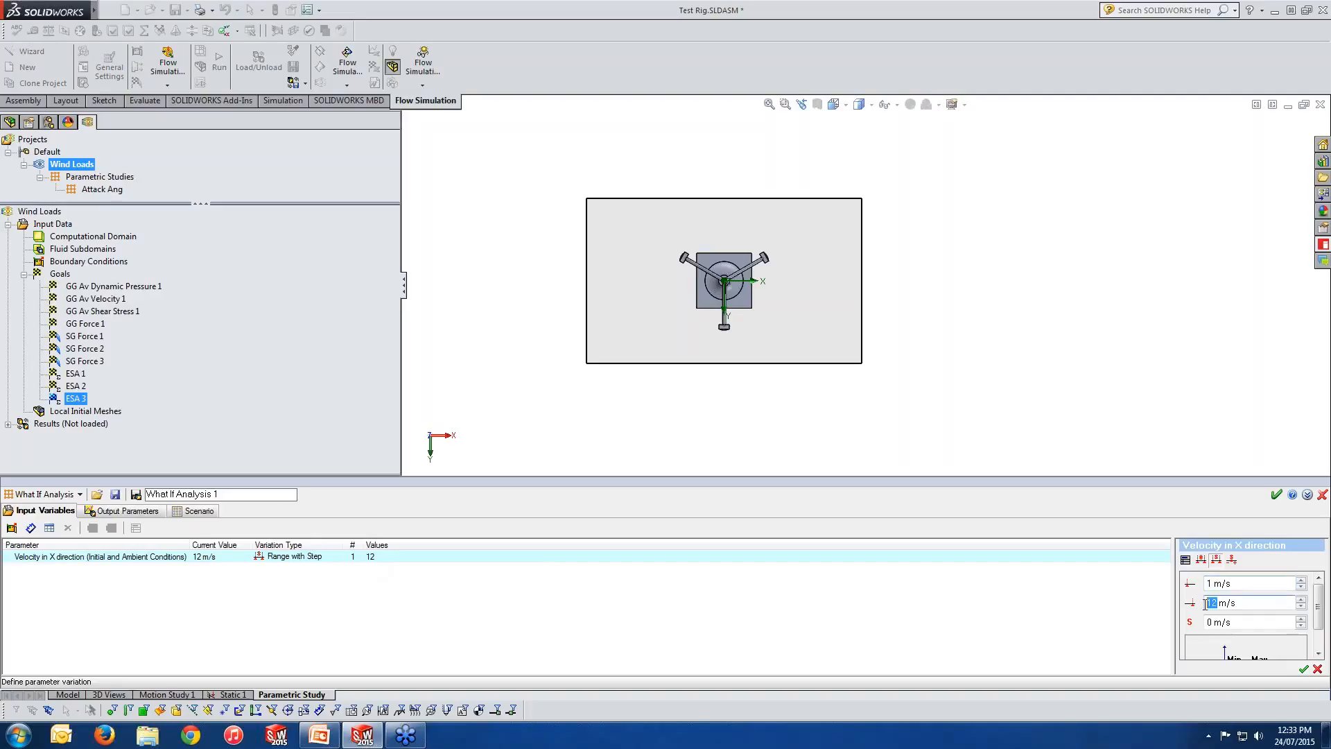
text(20)
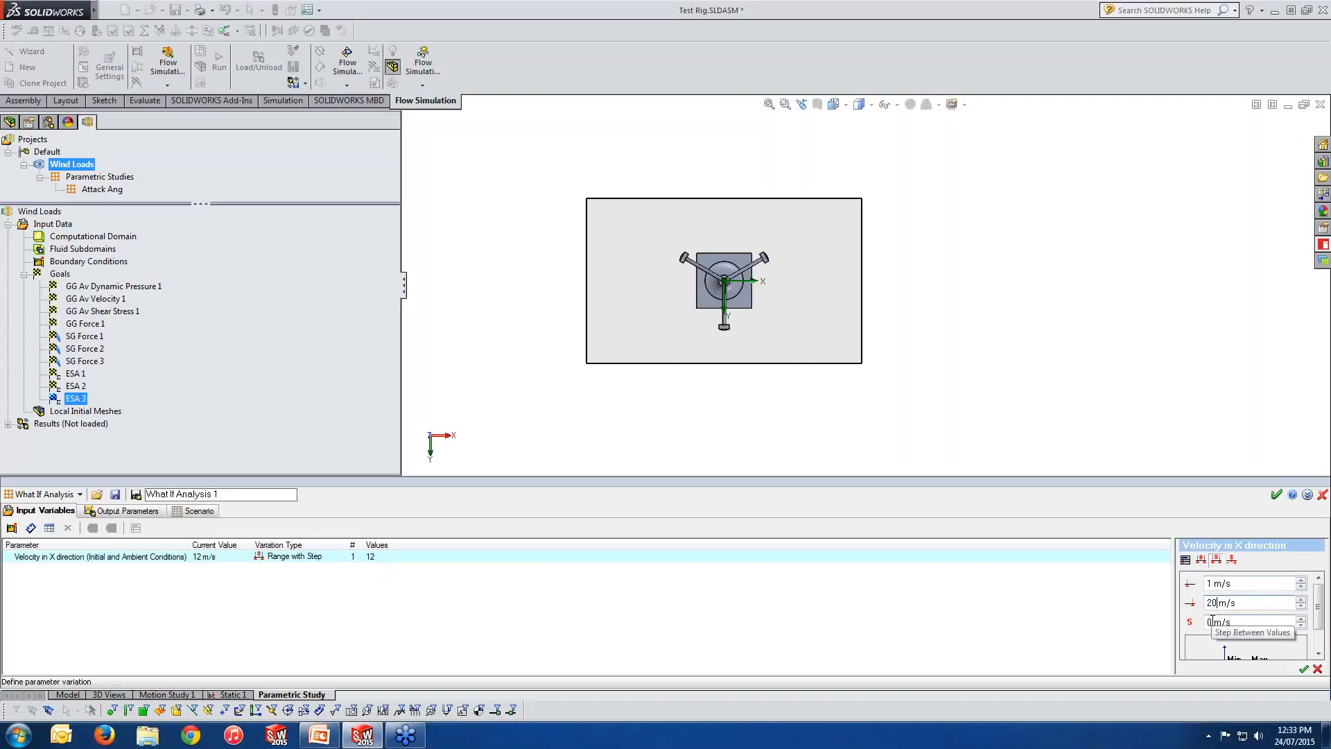
drag(1212, 621, 1208, 622)
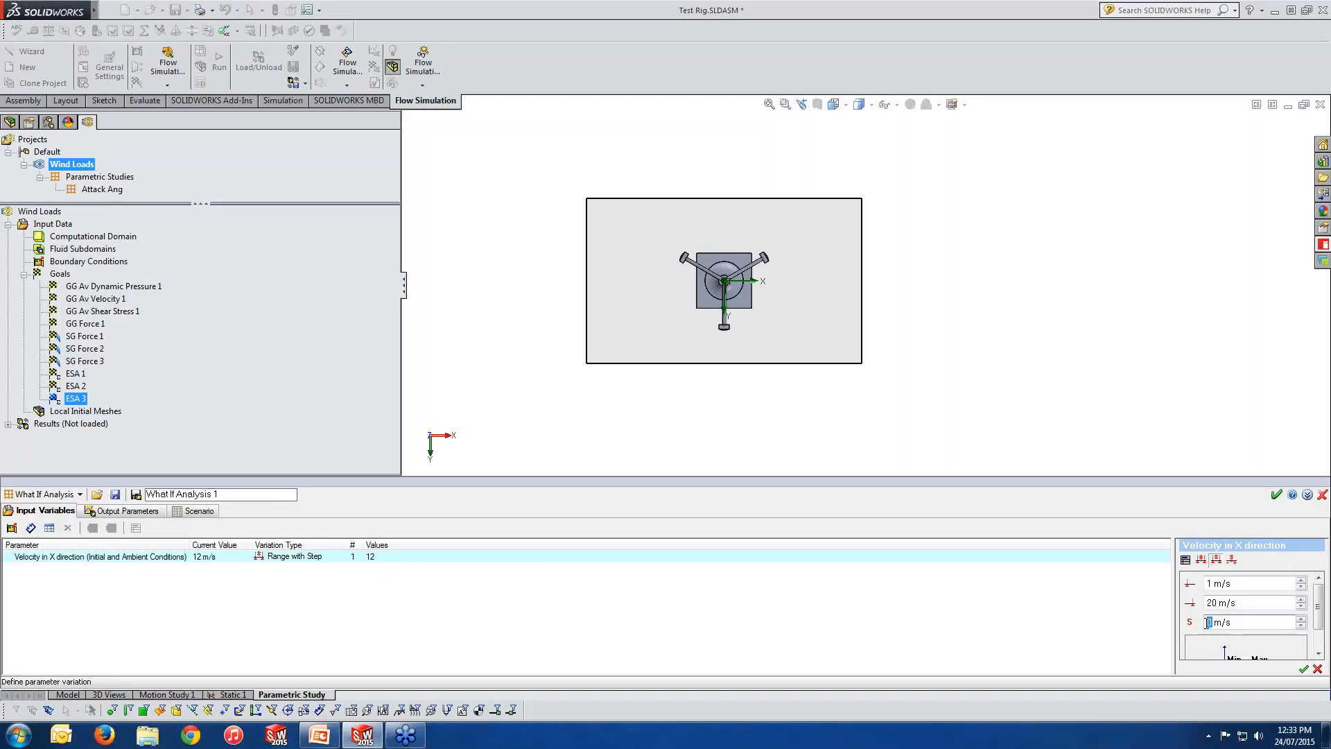
text(2)
click(1318, 669)
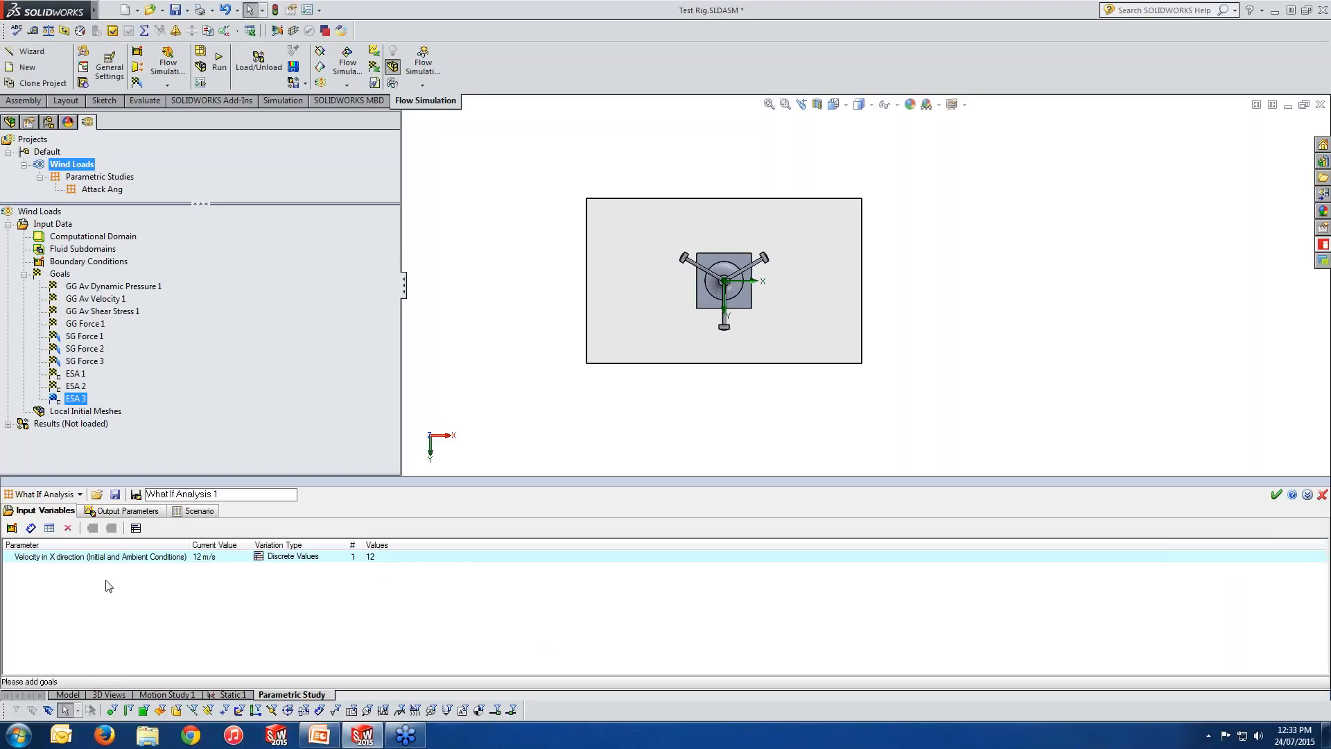
Step: Add the dimension of the Angle1 mate between the Top Plane and the Stand as a second input variable
click(30, 527)
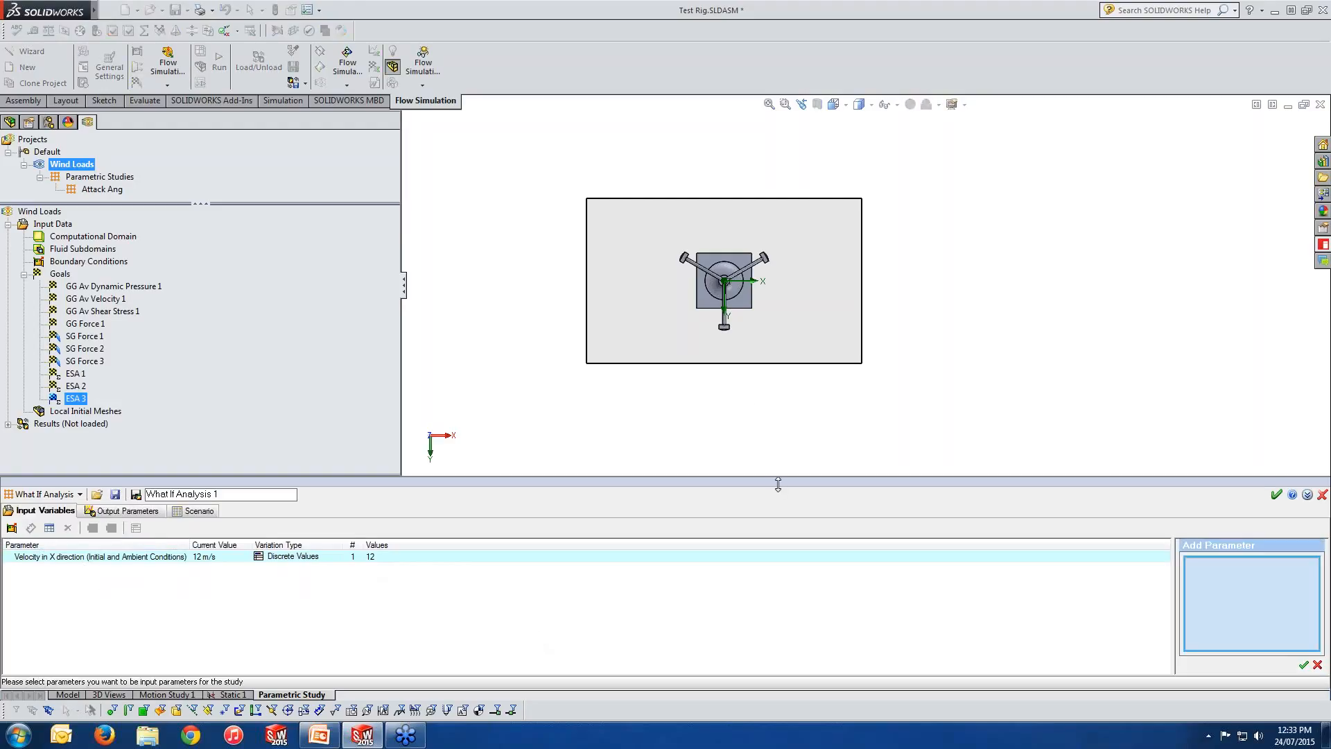
middle_drag(758, 398, 759, 256)
scroll(746, 305, down, 5)
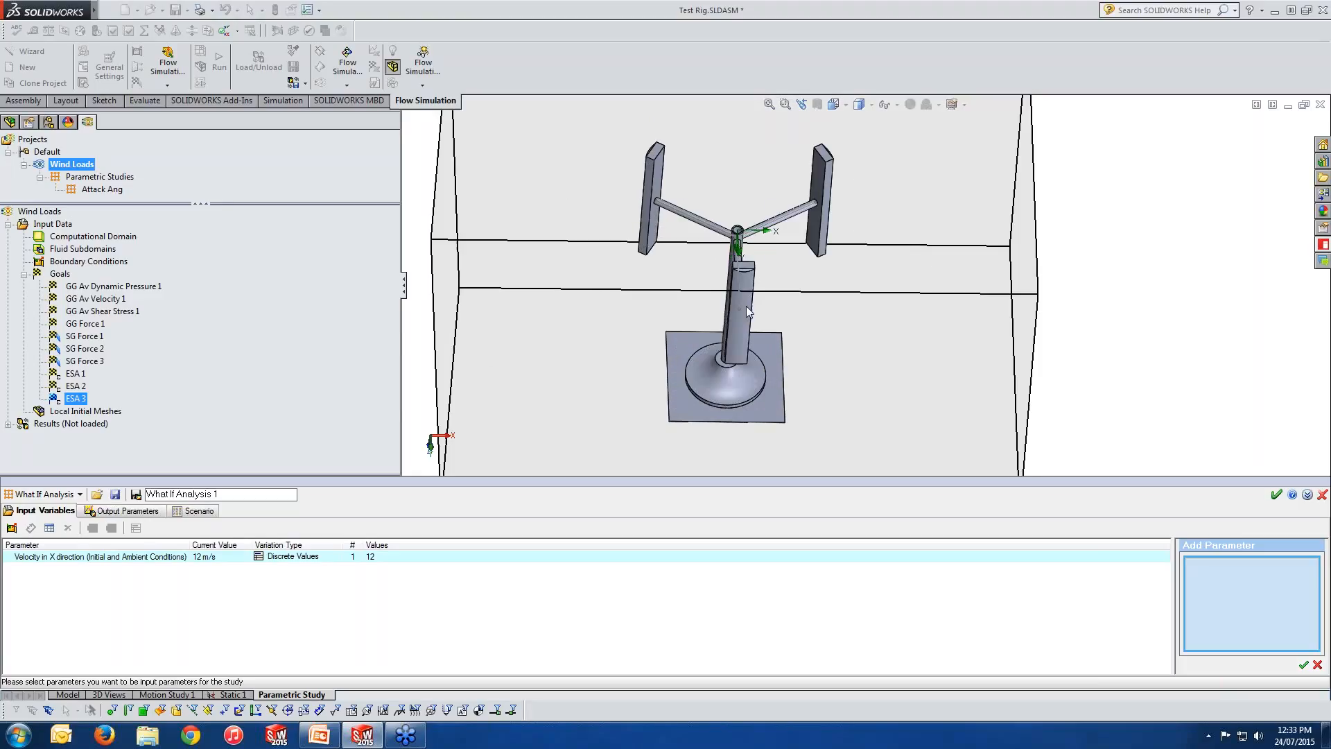
click(721, 291)
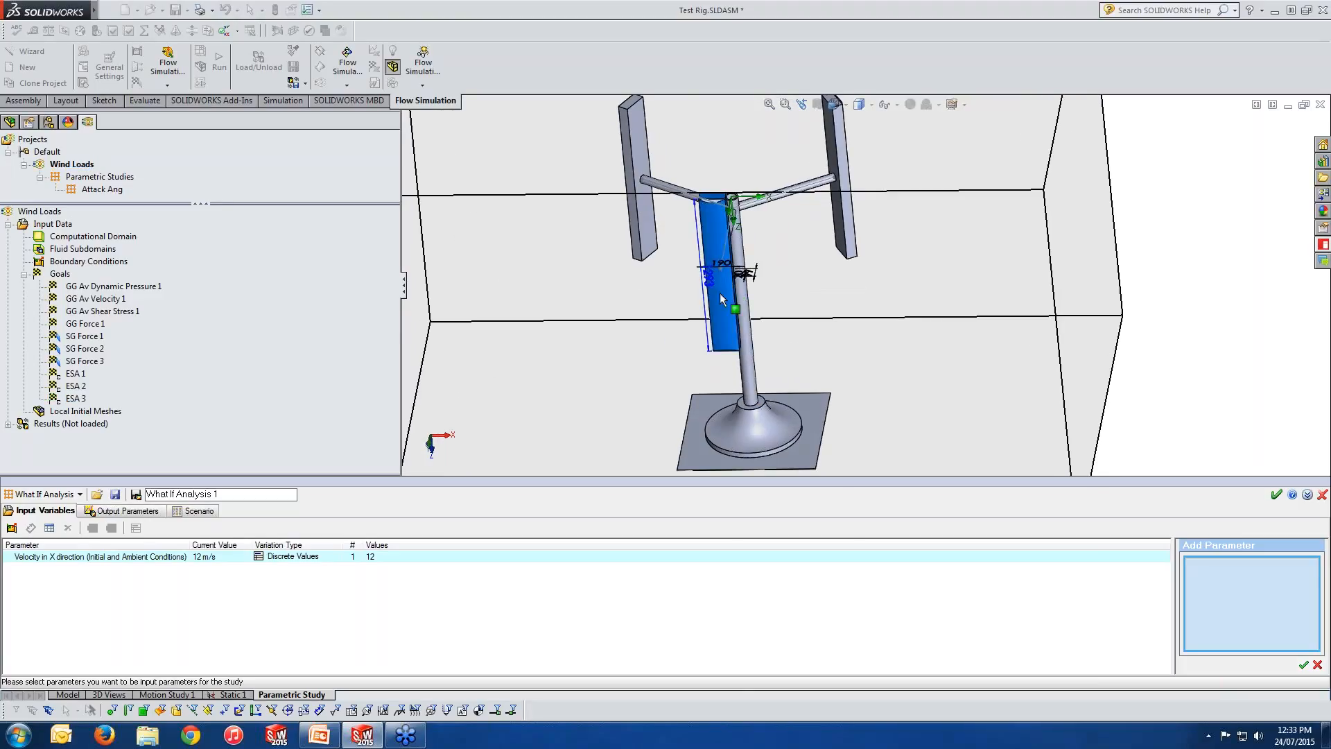
middle_drag(720, 293, 714, 319)
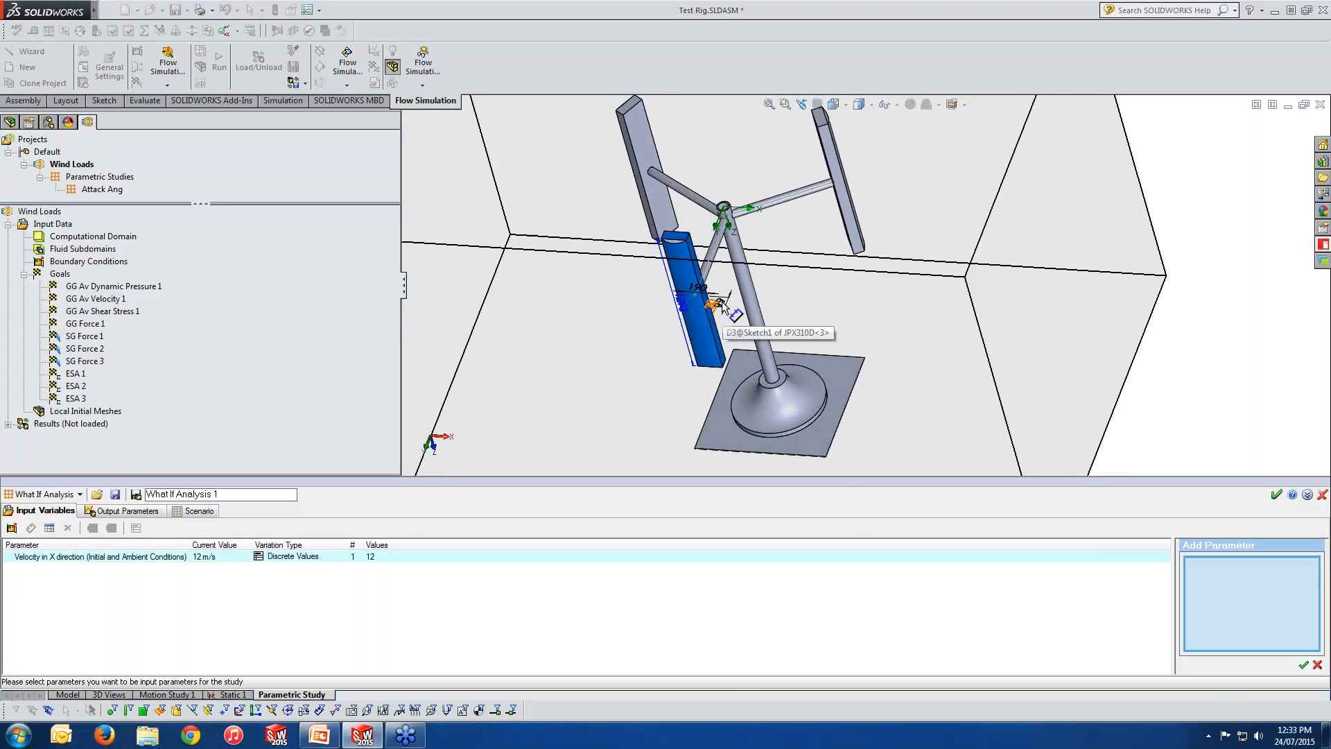
click(9, 122)
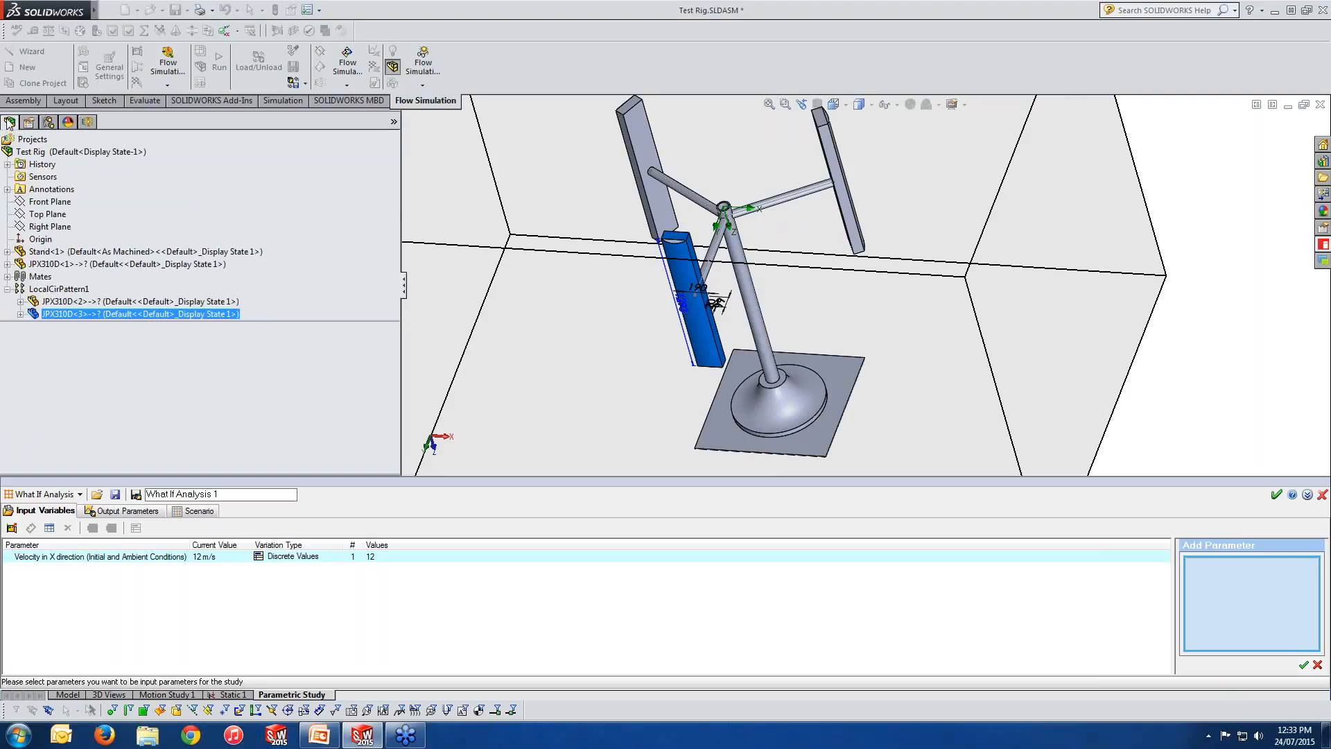
click(8, 276)
click(76, 326)
click(57, 314)
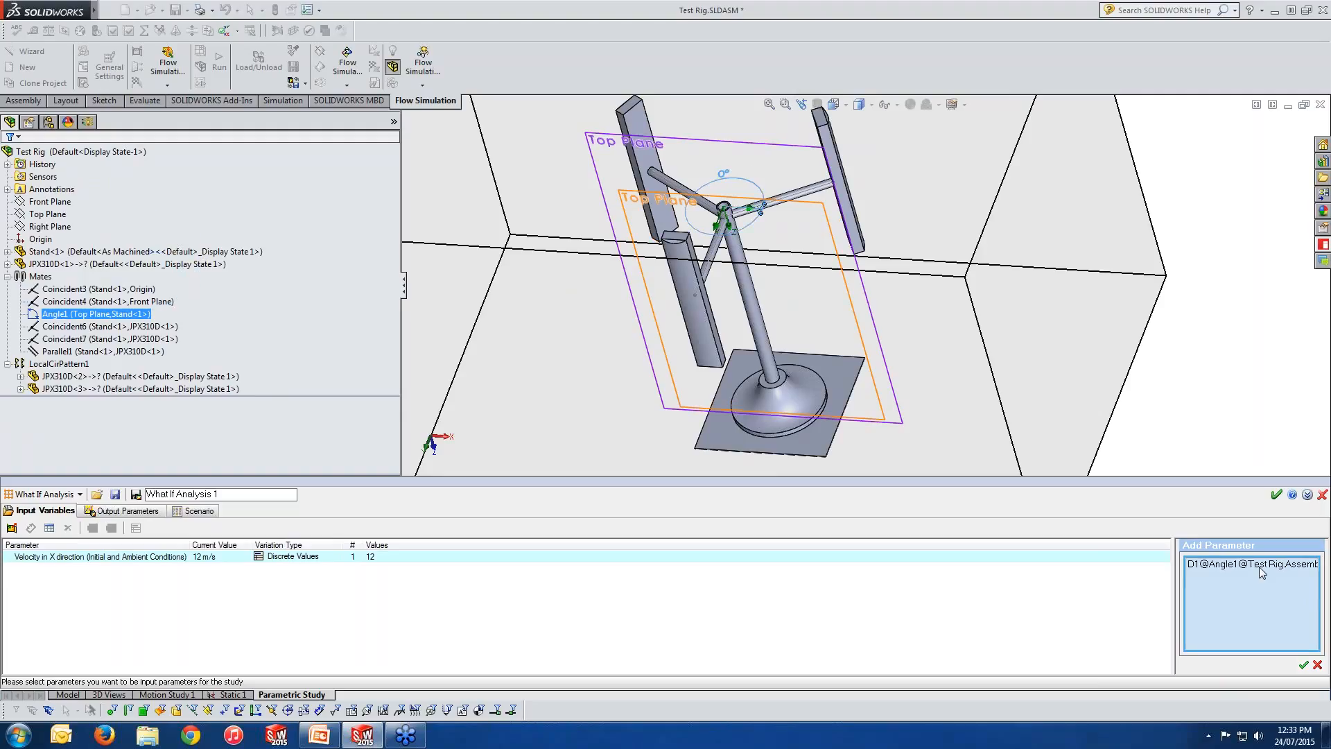
click(1303, 665)
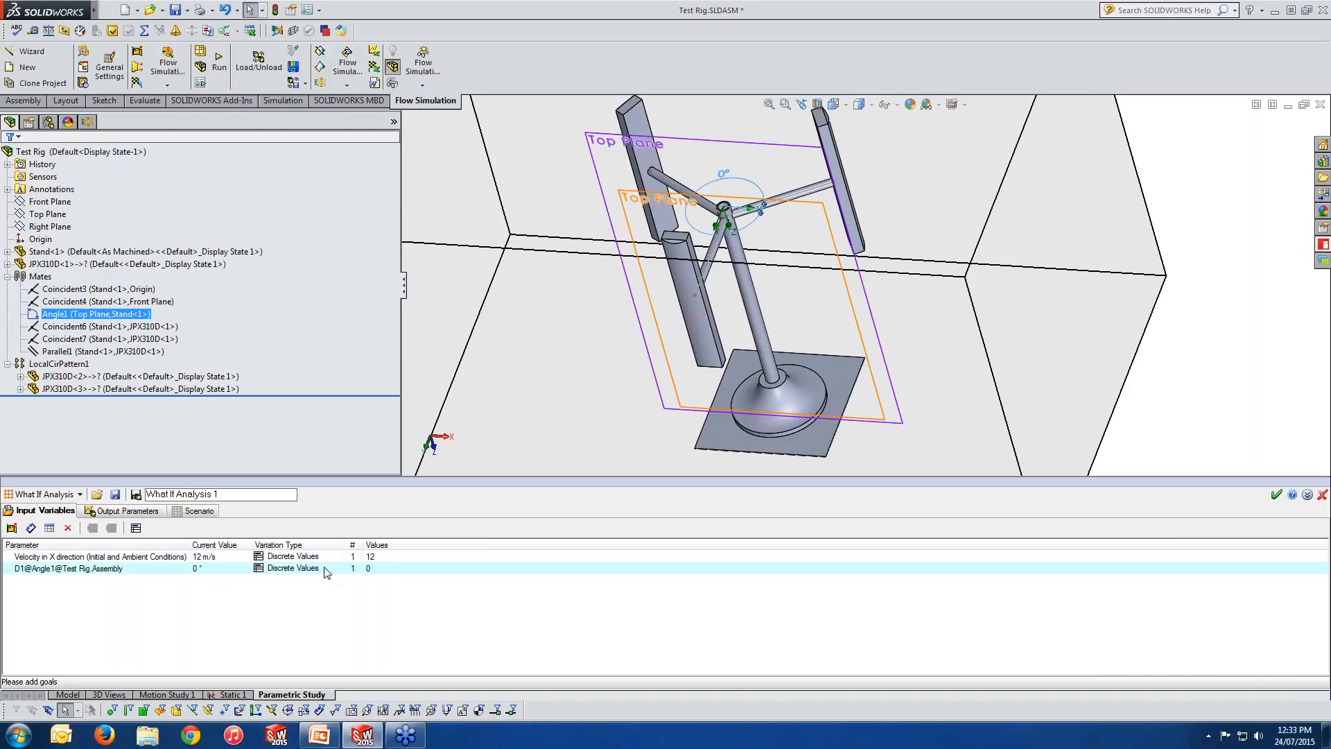
Step: Vary the Angle1 dimension as a range with step from 0° to 90° in 15° steps
click(380, 569)
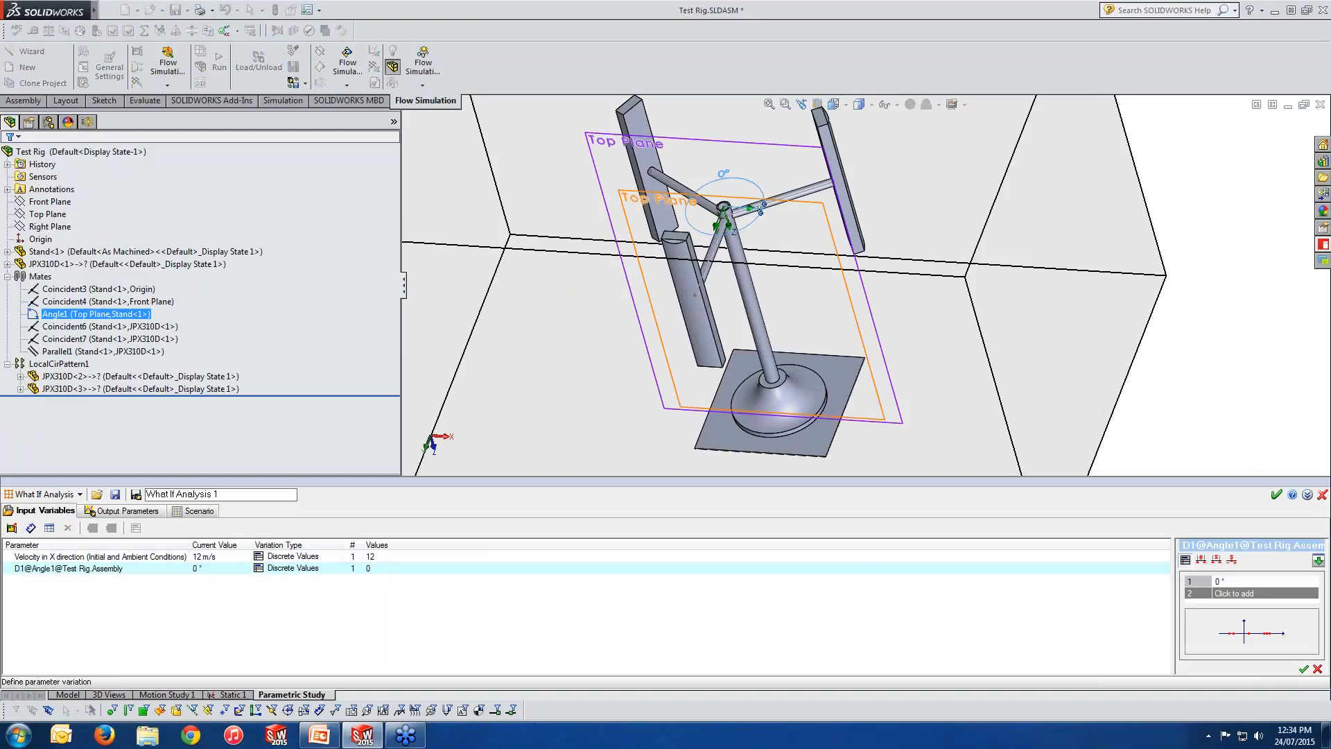
click(1218, 561)
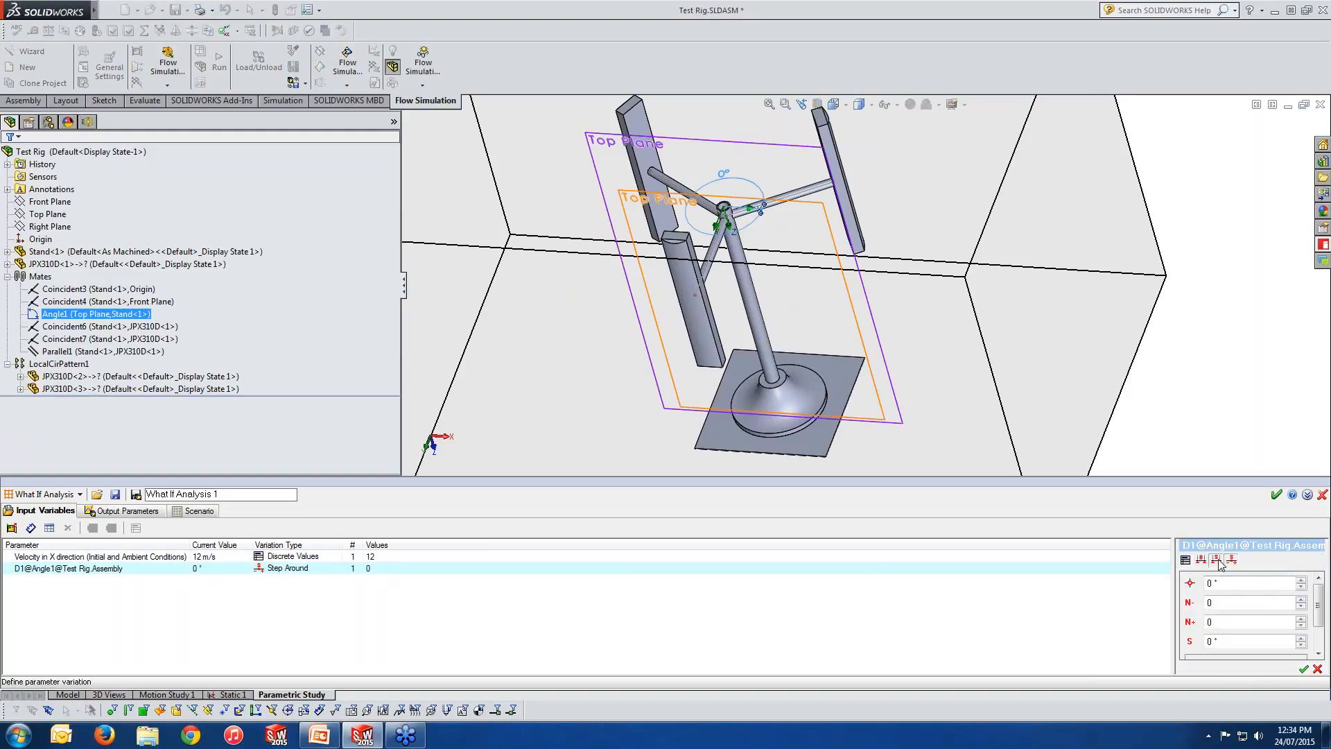
click(1220, 563)
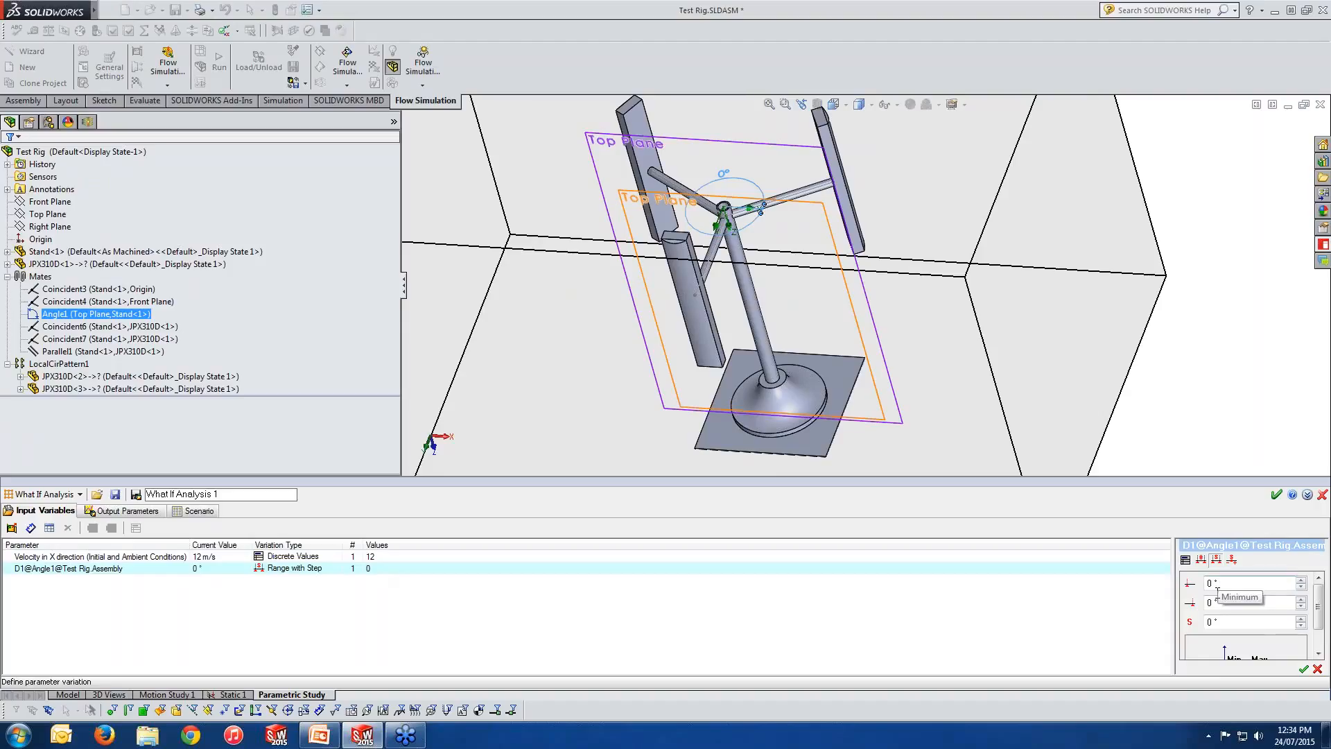
click(1229, 602)
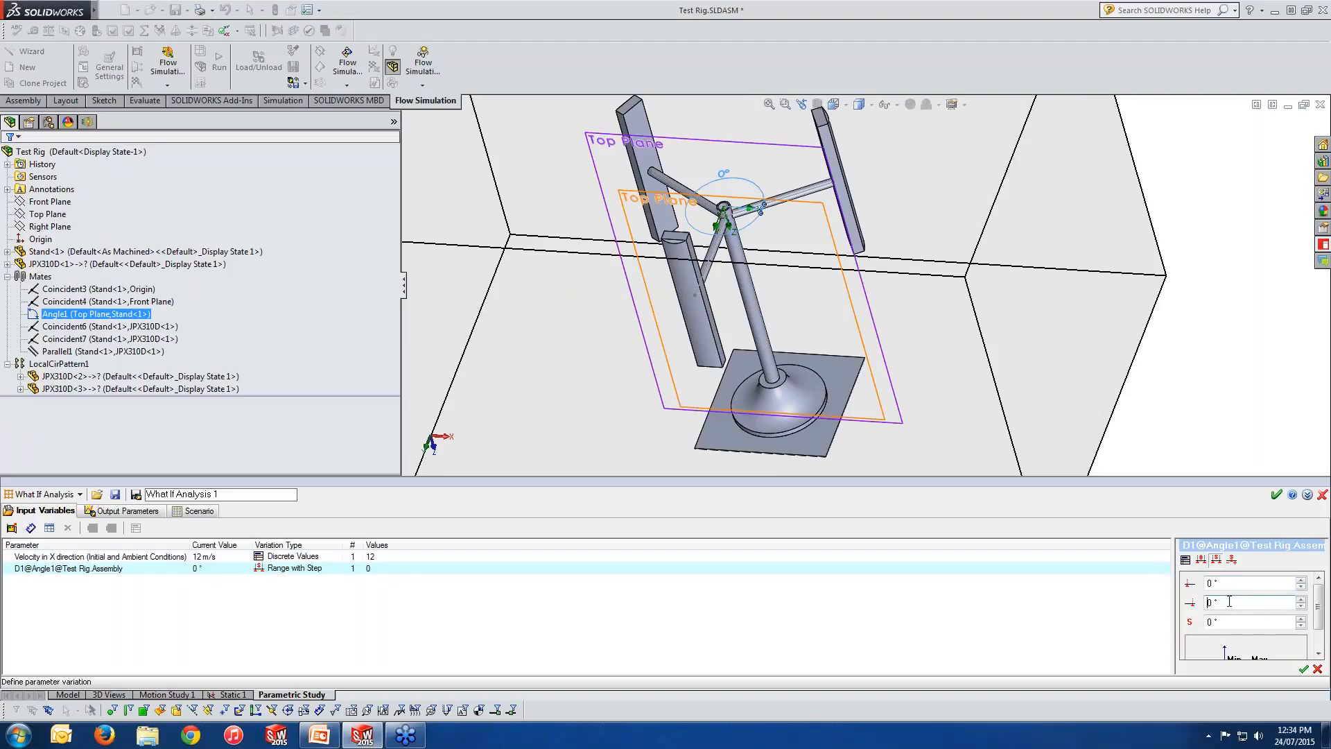
text(9)
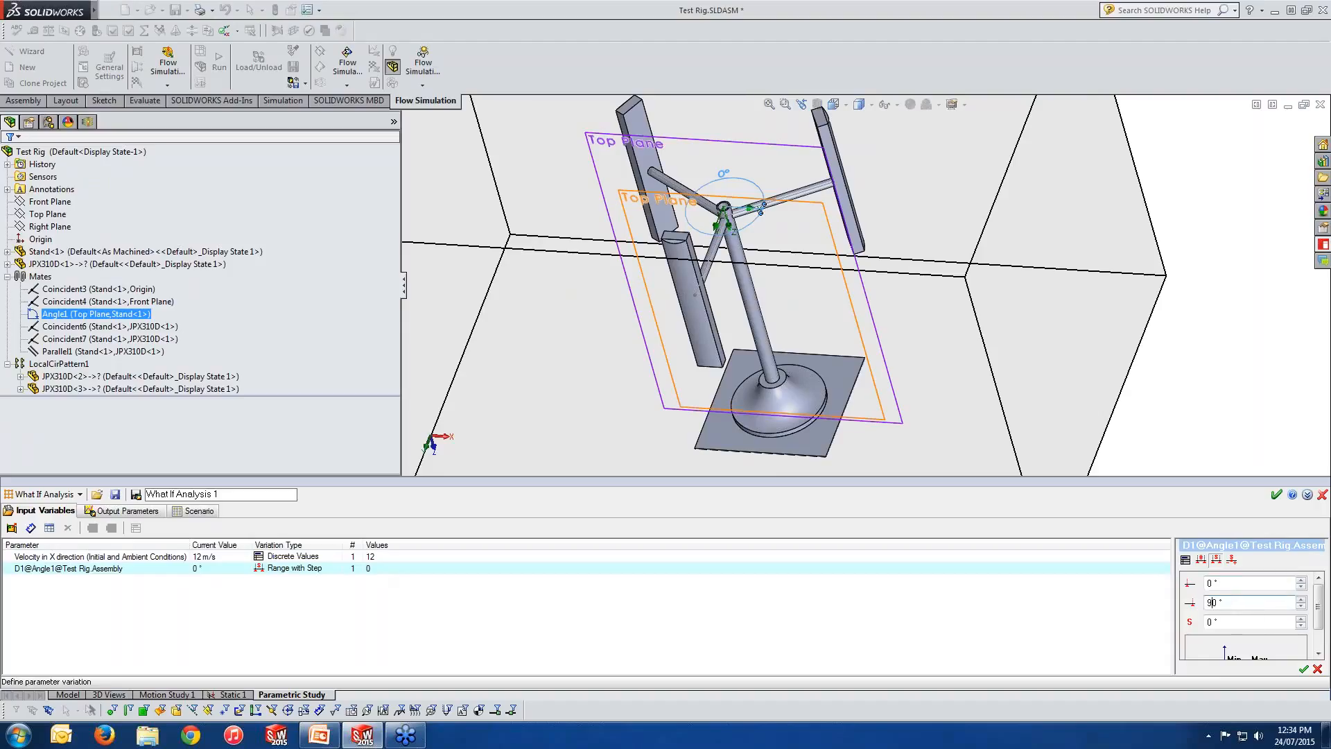
double_click(1207, 622)
text(15)
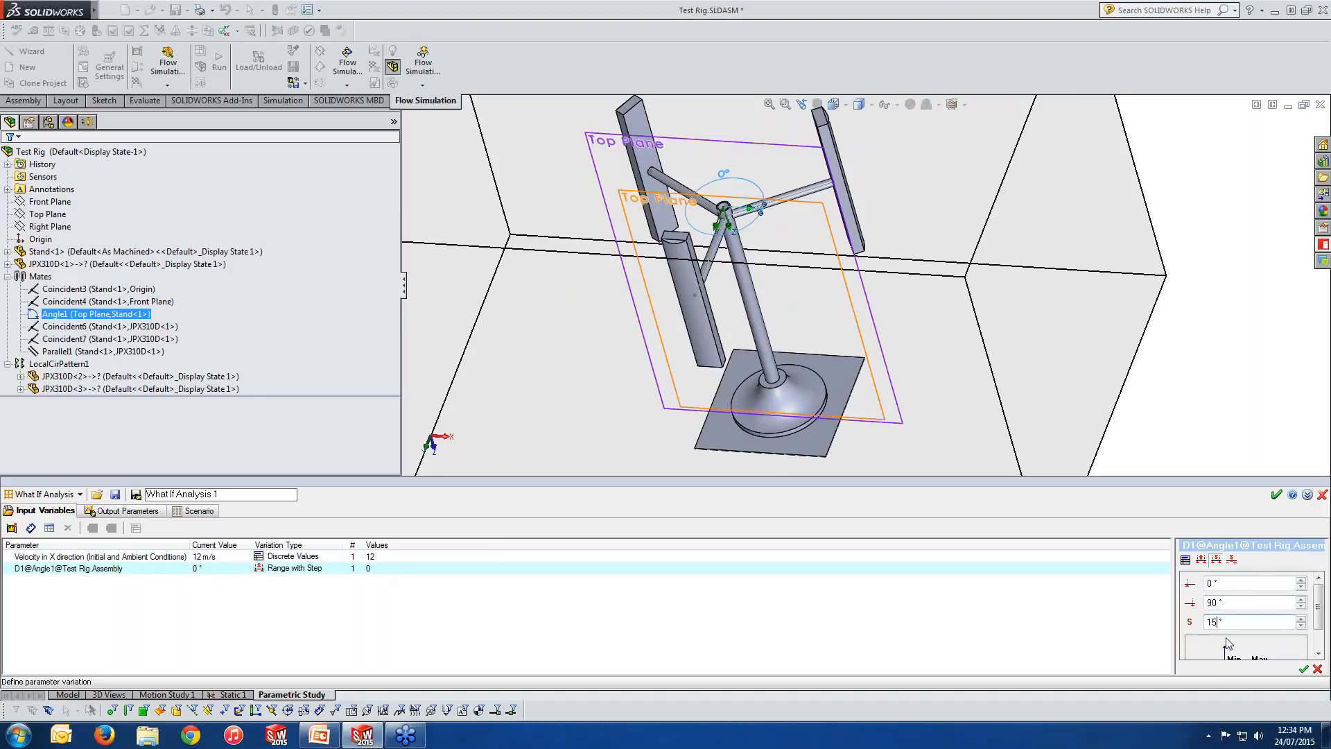
click(1304, 669)
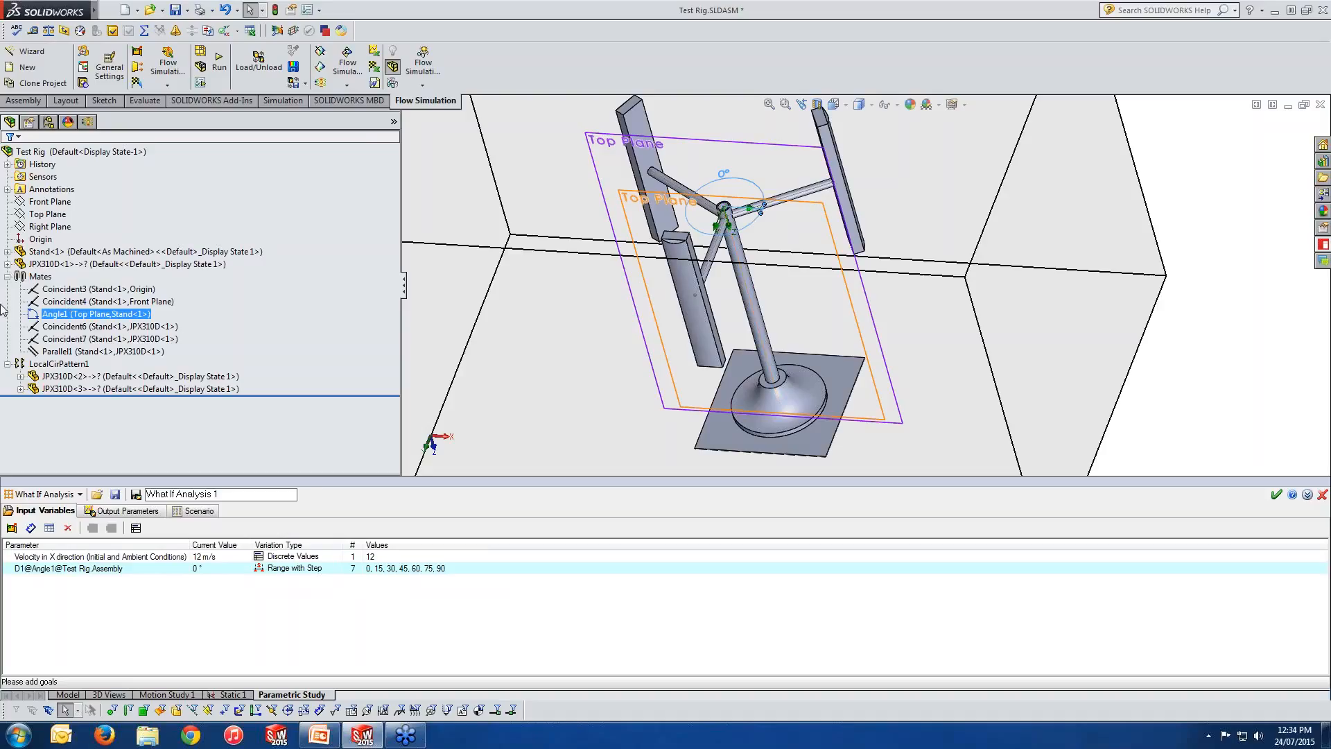
Step: Add the goals SG Force 1, 2 and 3 and ESA 1, 2 and 3 as output parameters of the study
click(104, 515)
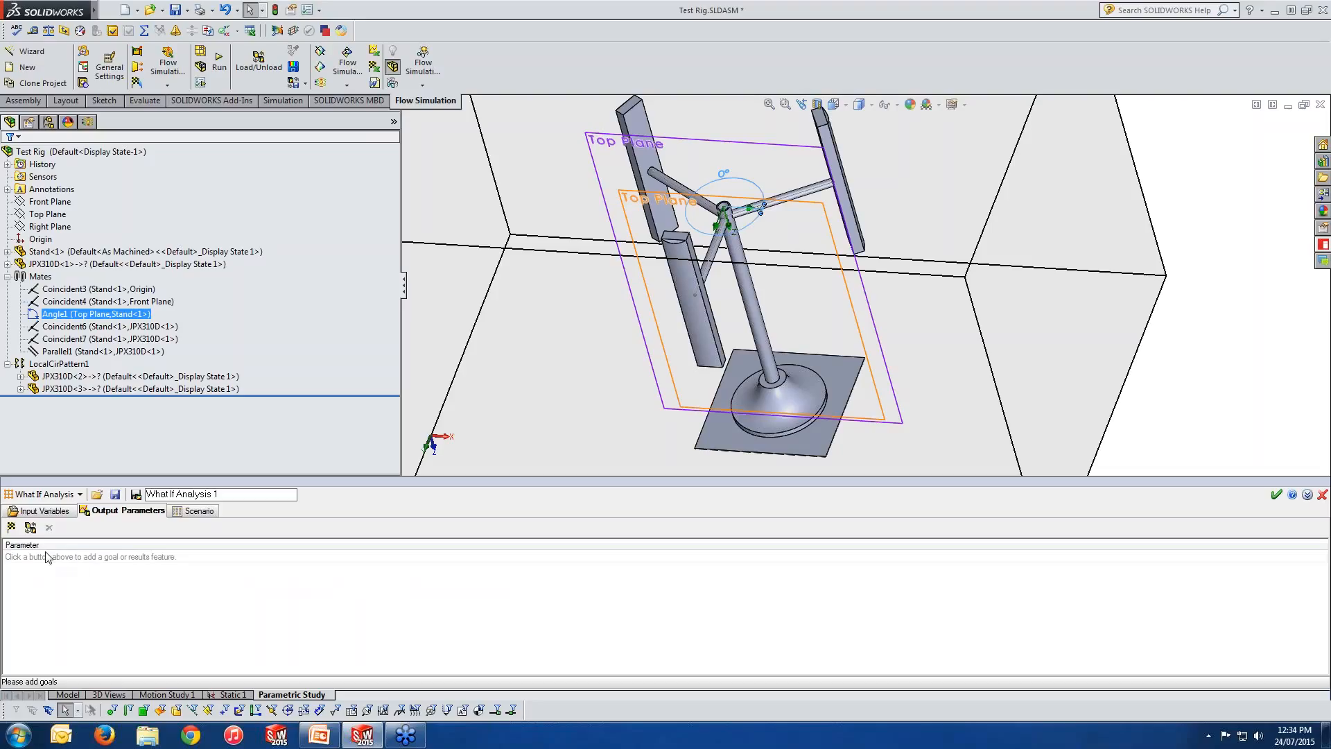
click(14, 529)
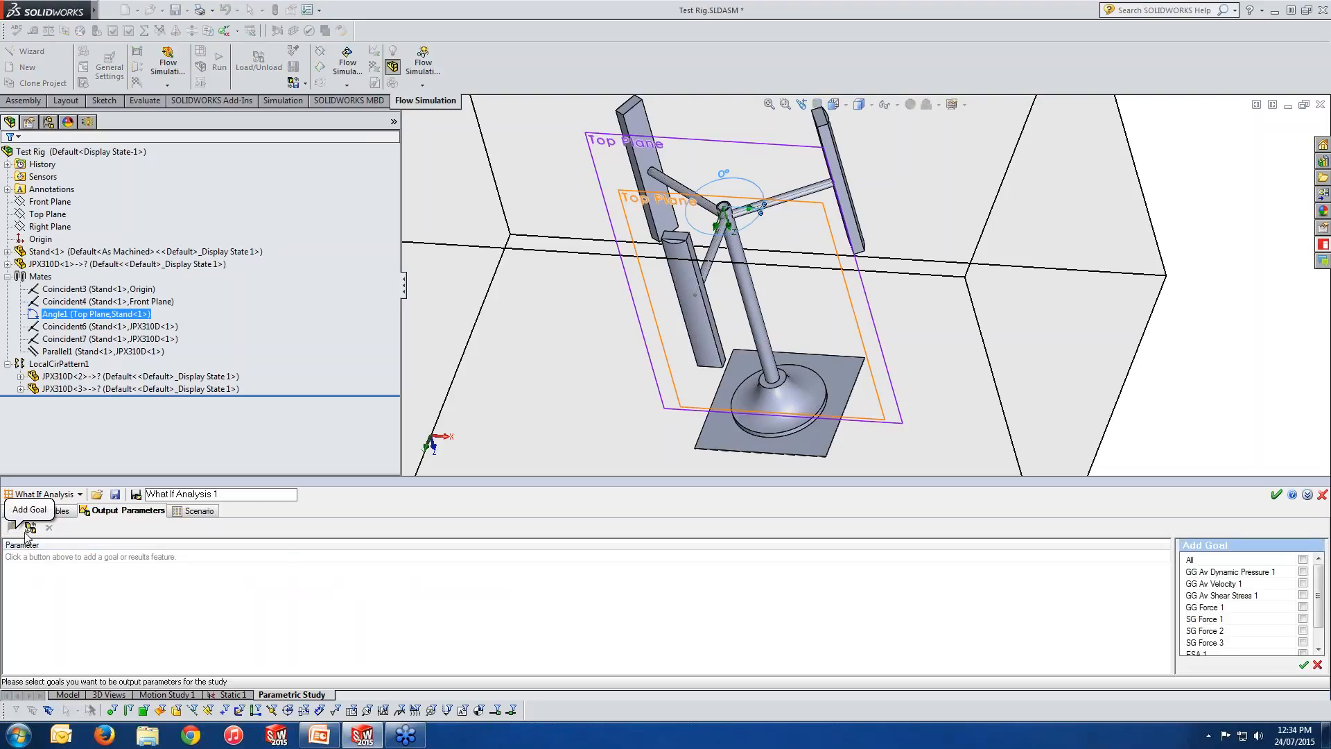
scroll(1321, 595, down, 1)
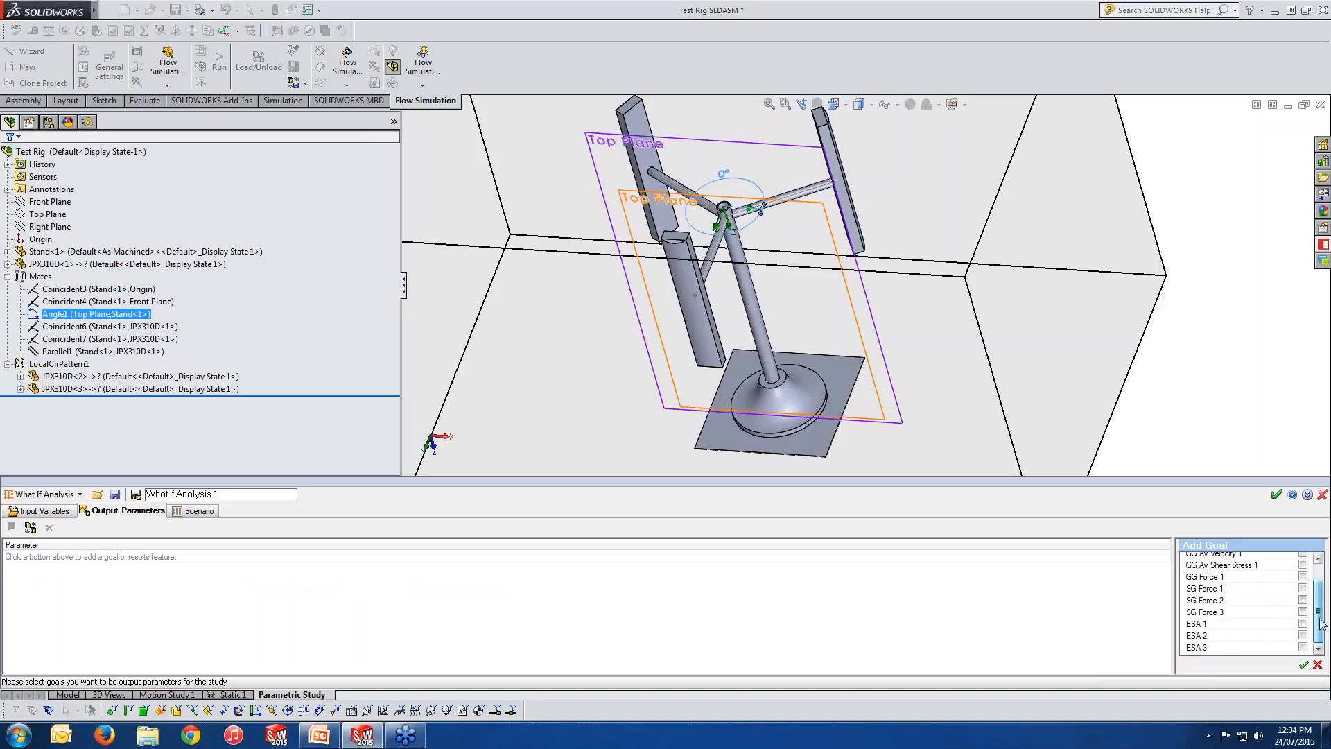
click(1302, 635)
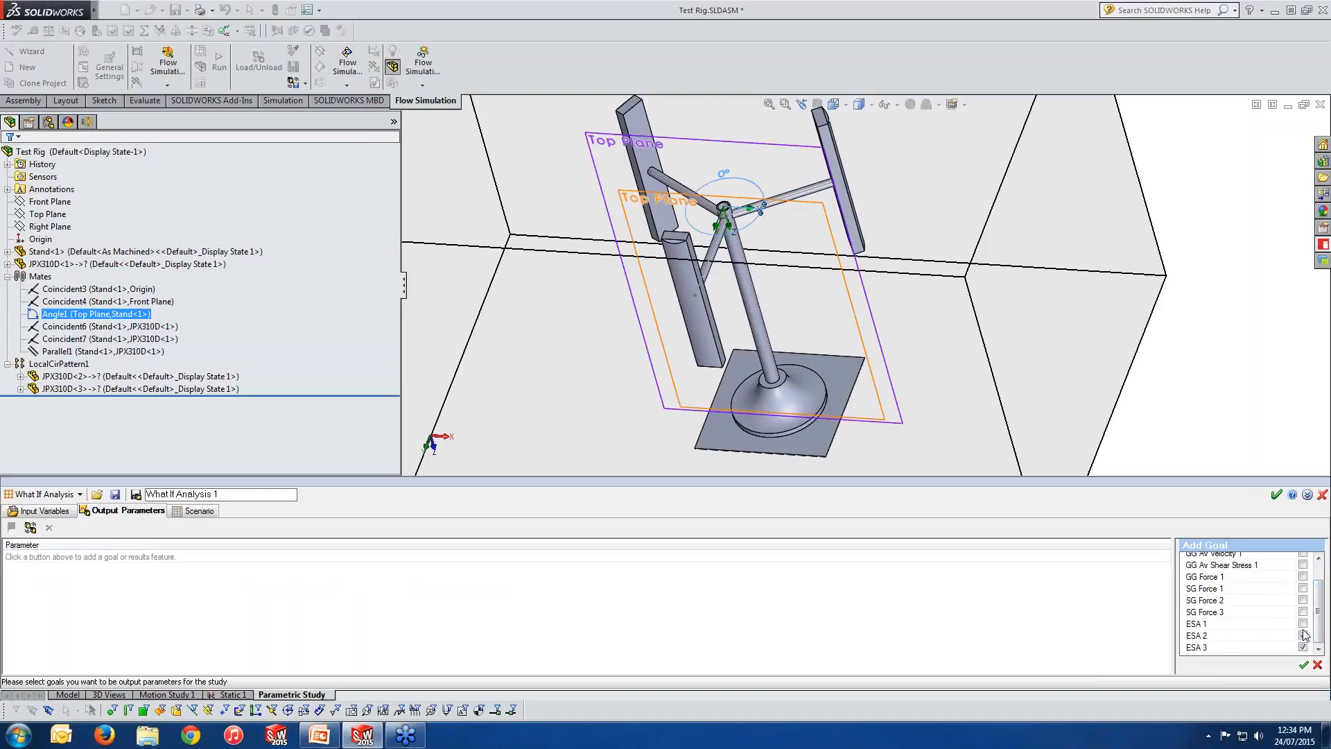
click(1303, 624)
click(1303, 611)
click(1303, 600)
click(1303, 664)
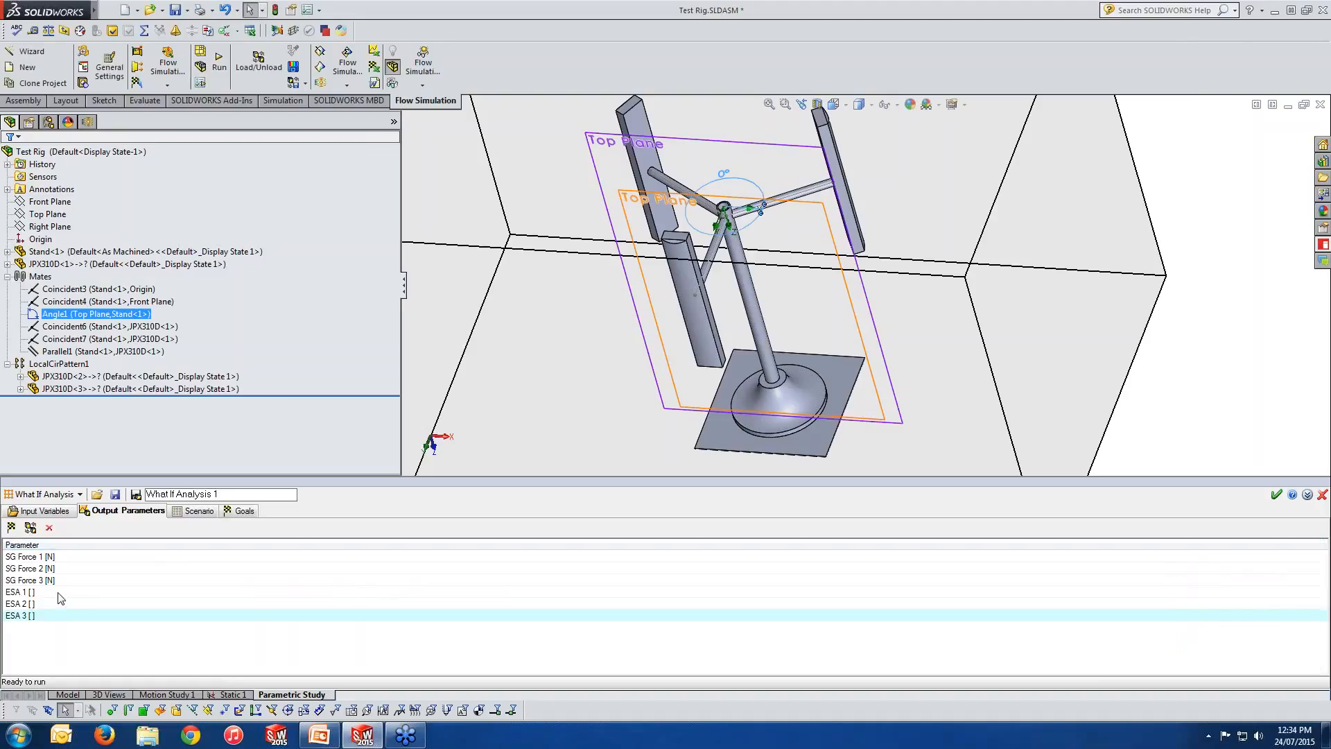
Step: Add the cut plots as output parameters of the What If Analysis 1 study
click(31, 529)
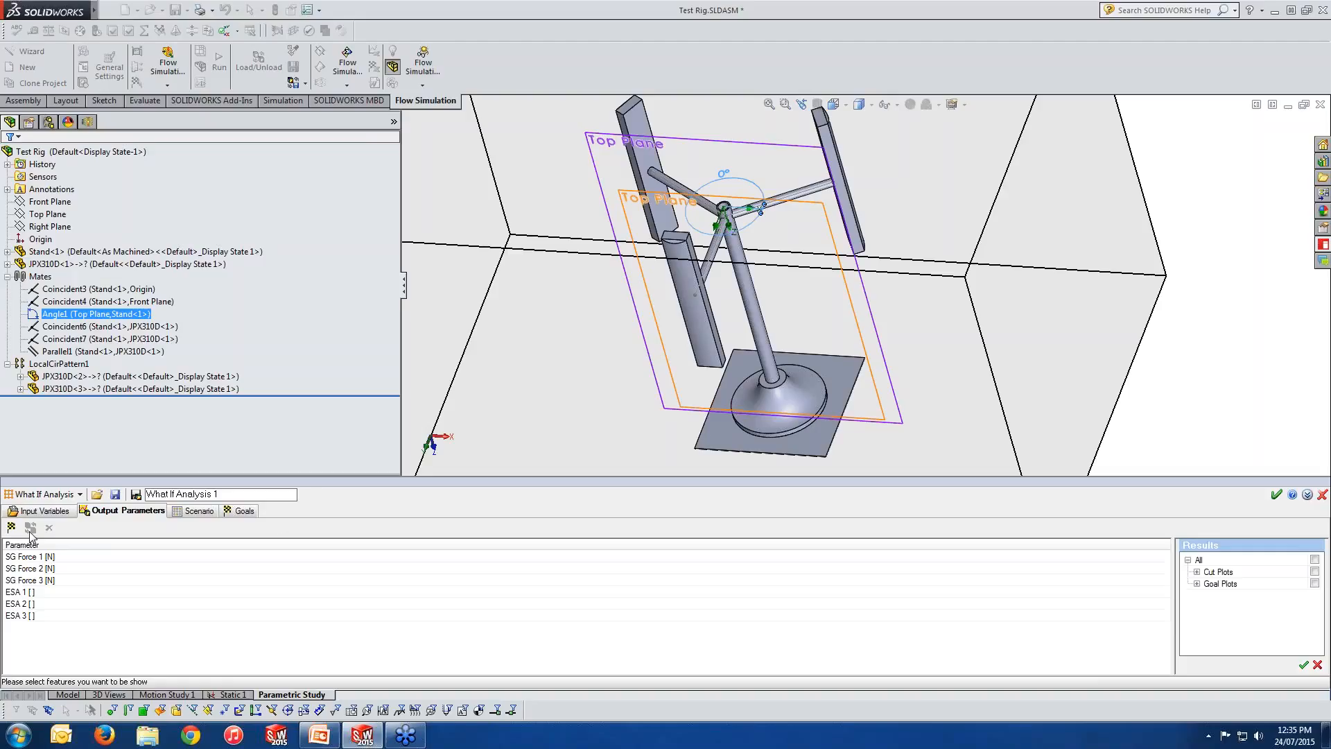
click(1315, 572)
click(1303, 665)
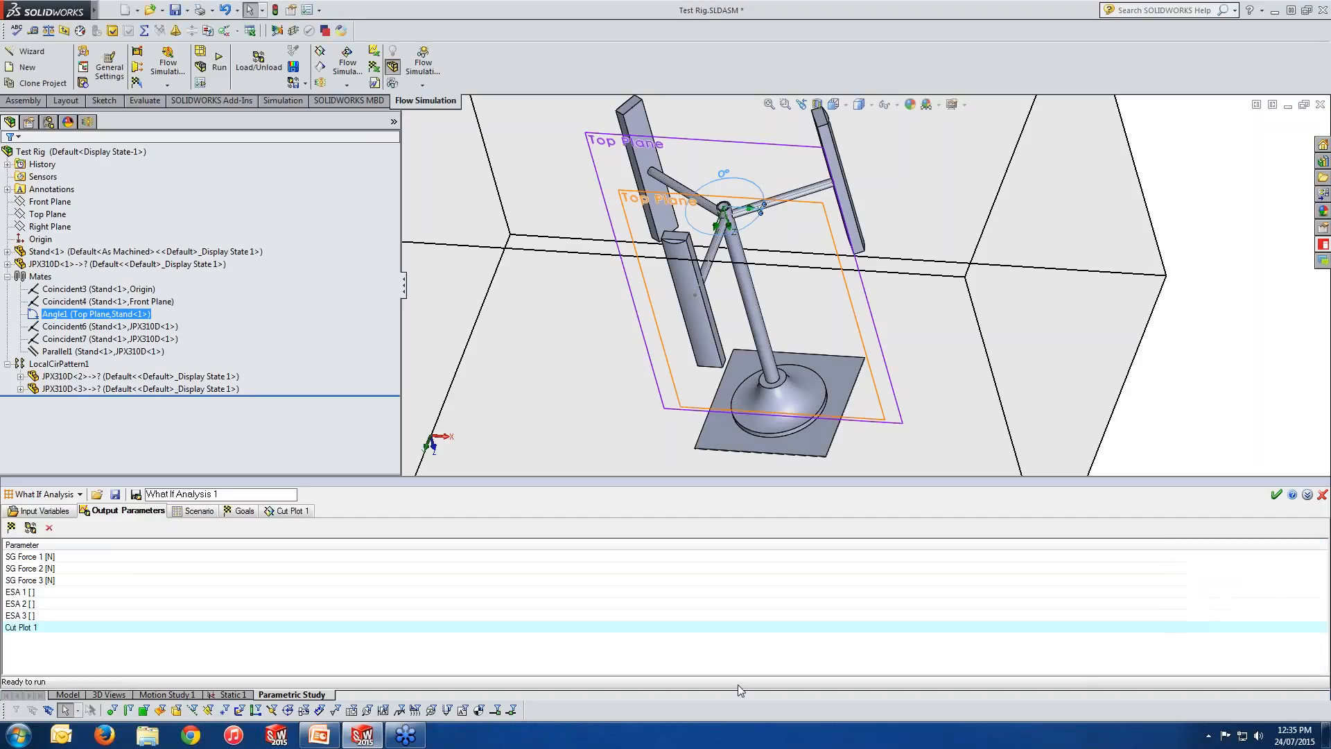
Step: Review the design points in the study's scenario and close What If Analysis 1 without saving
click(191, 512)
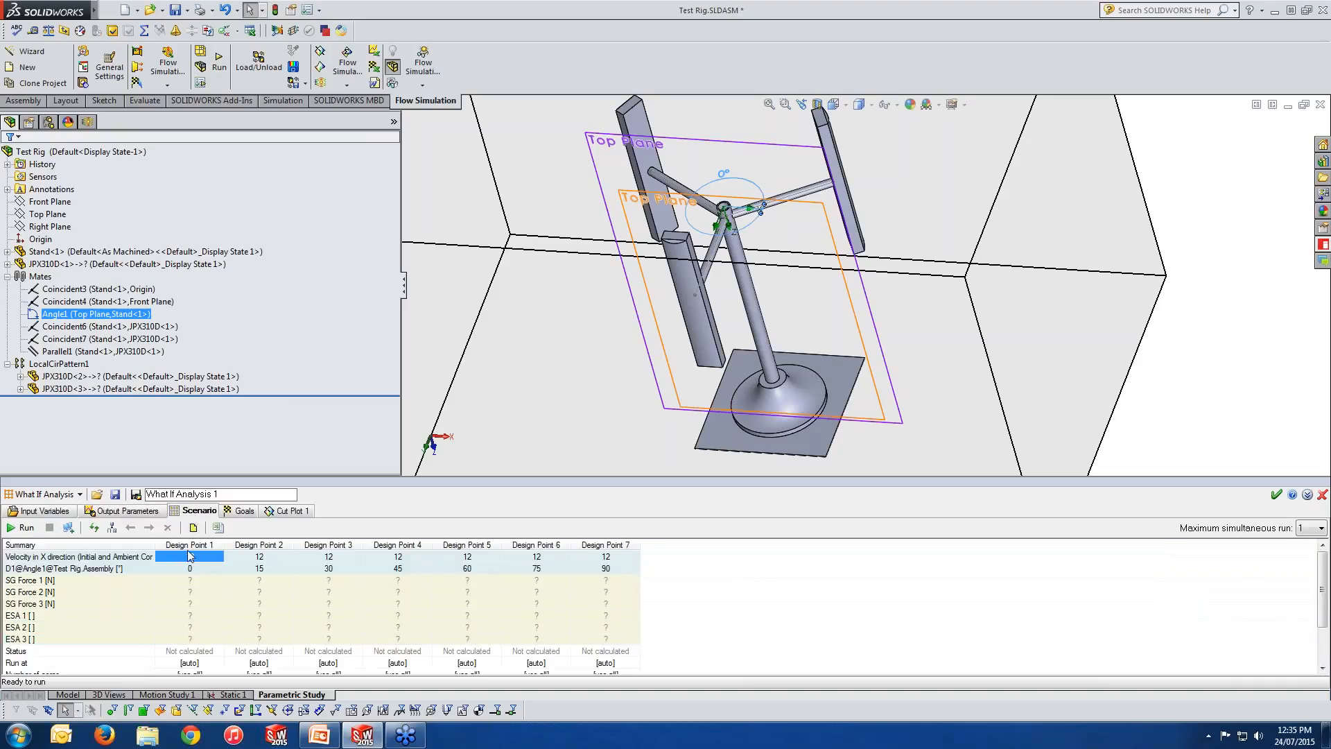
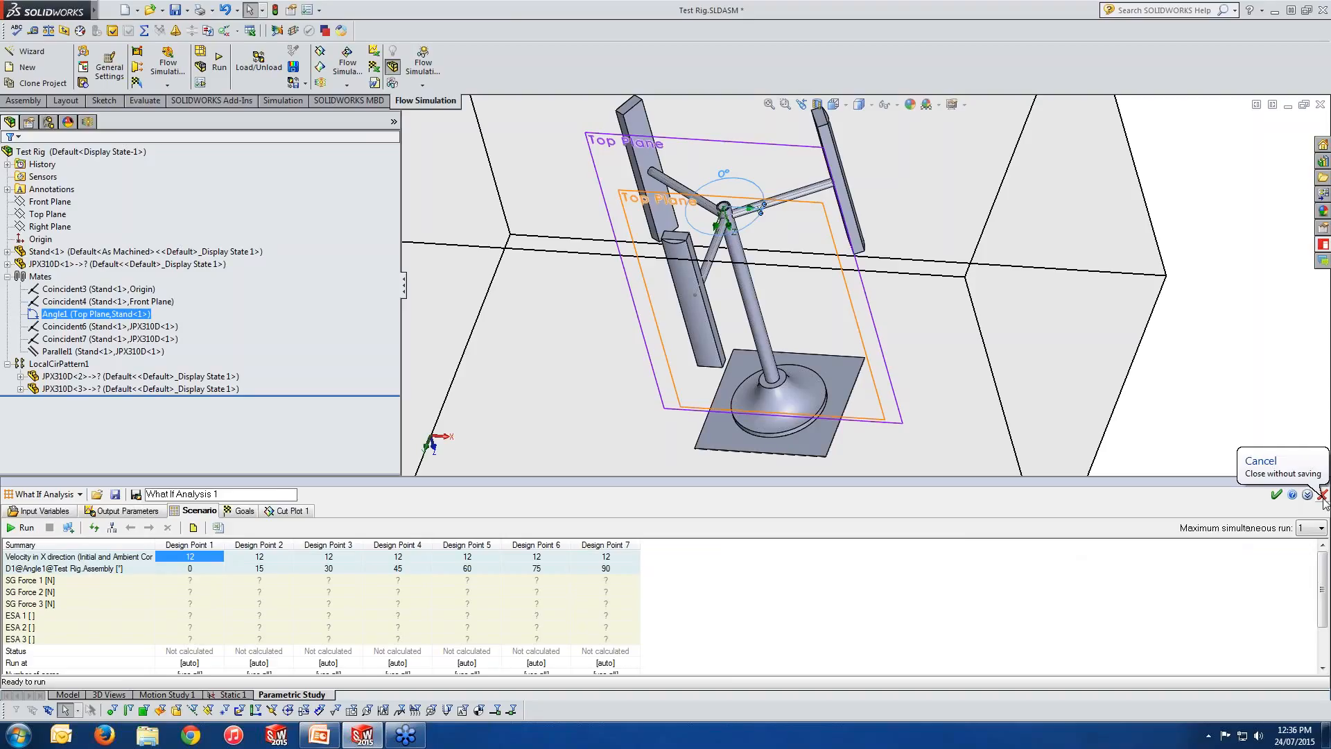
click(1322, 495)
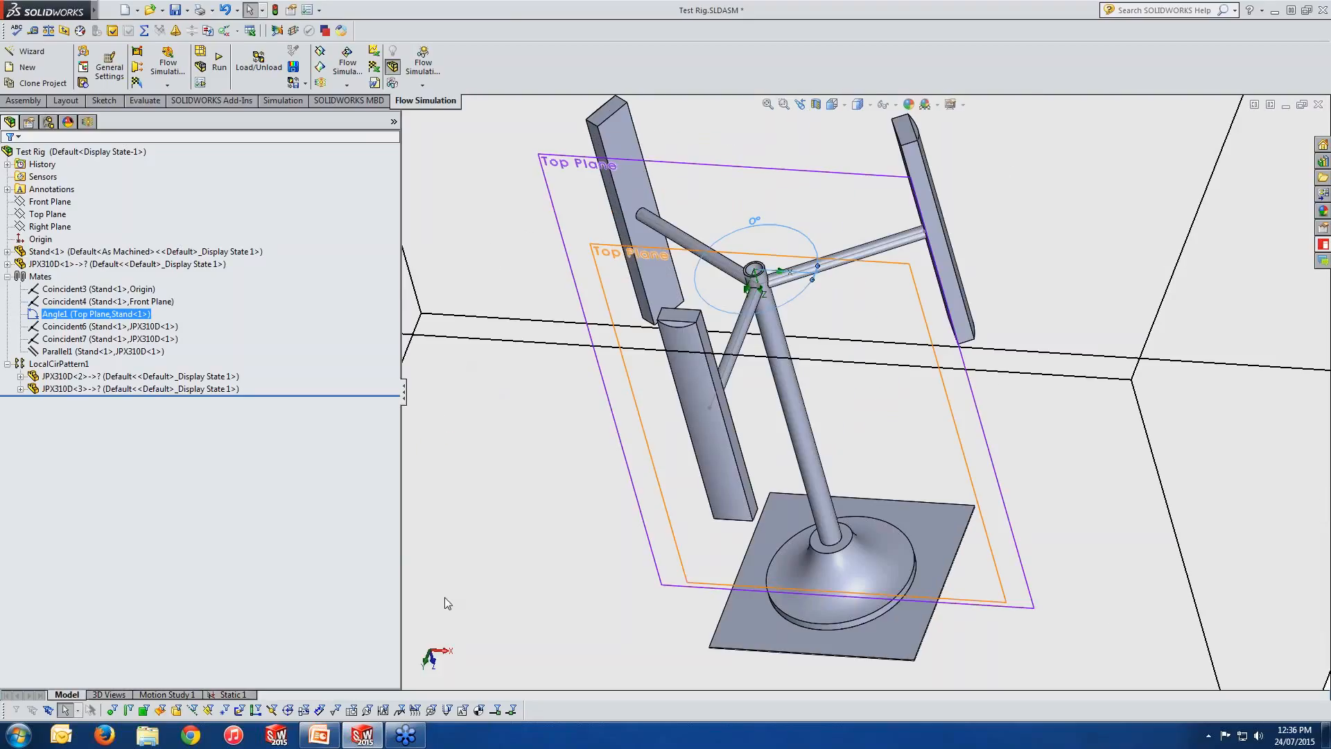
Step: Open the existing Attack Ang parametric study and review its input variables, output parameters and scenario results
click(86, 122)
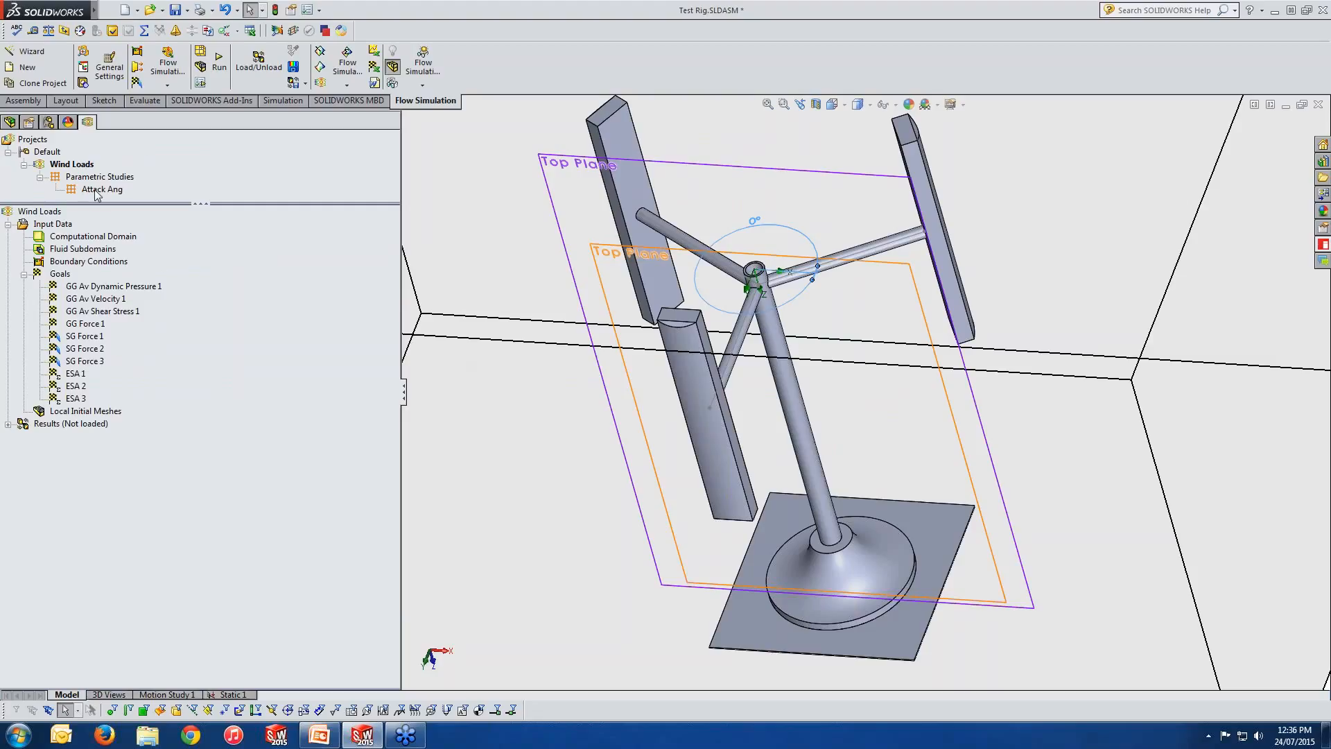
double_click(97, 190)
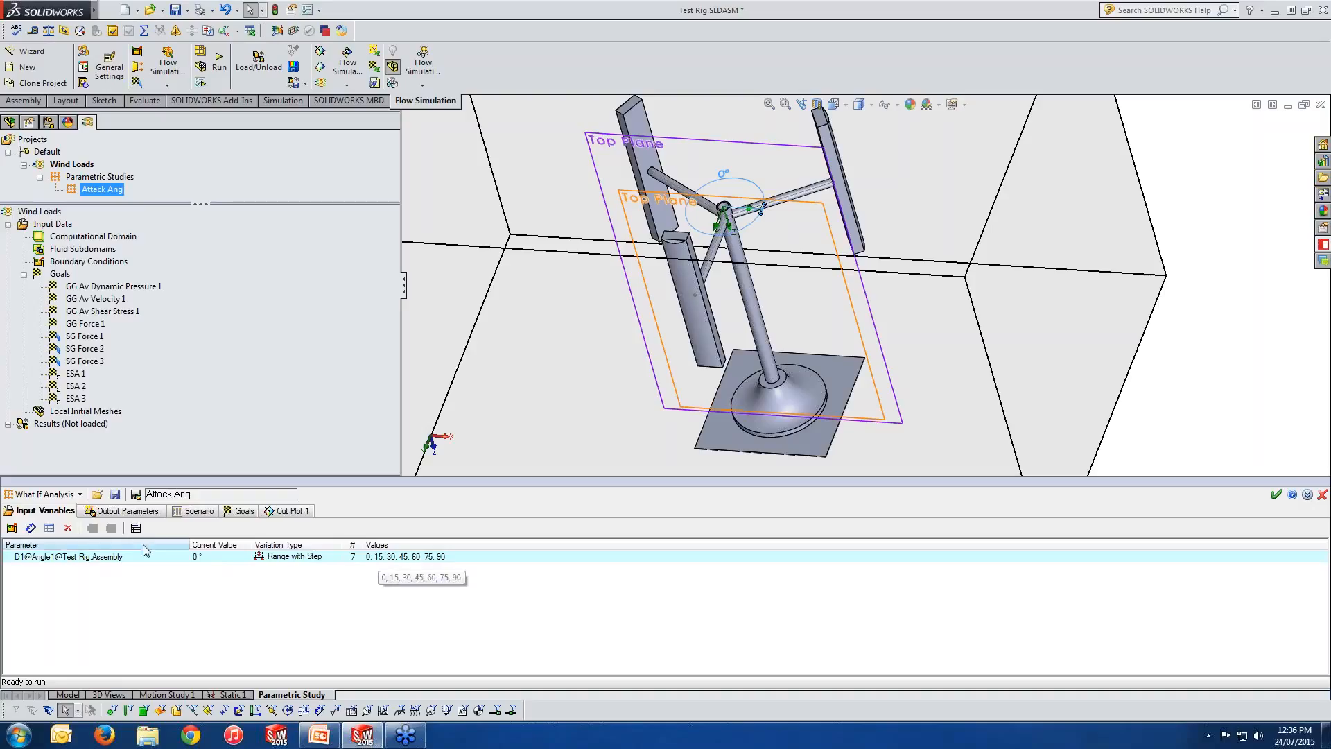
click(134, 513)
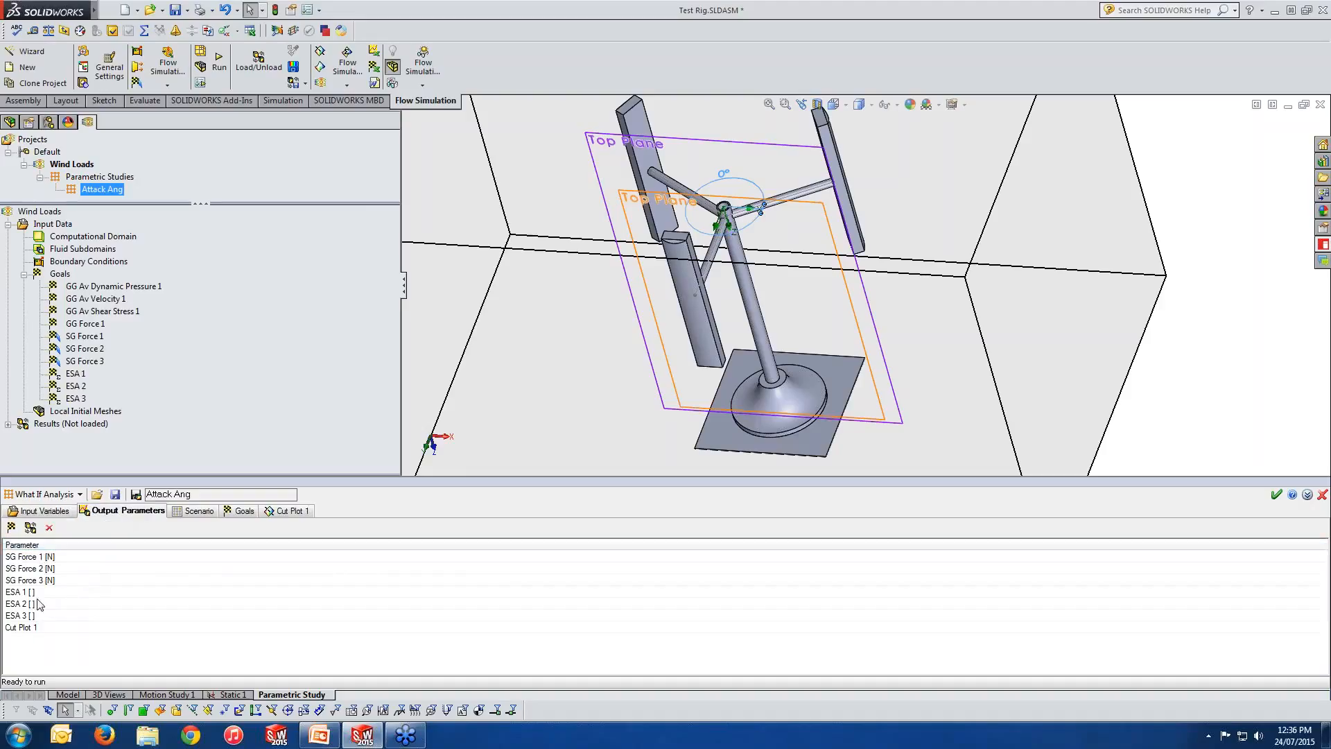
click(200, 511)
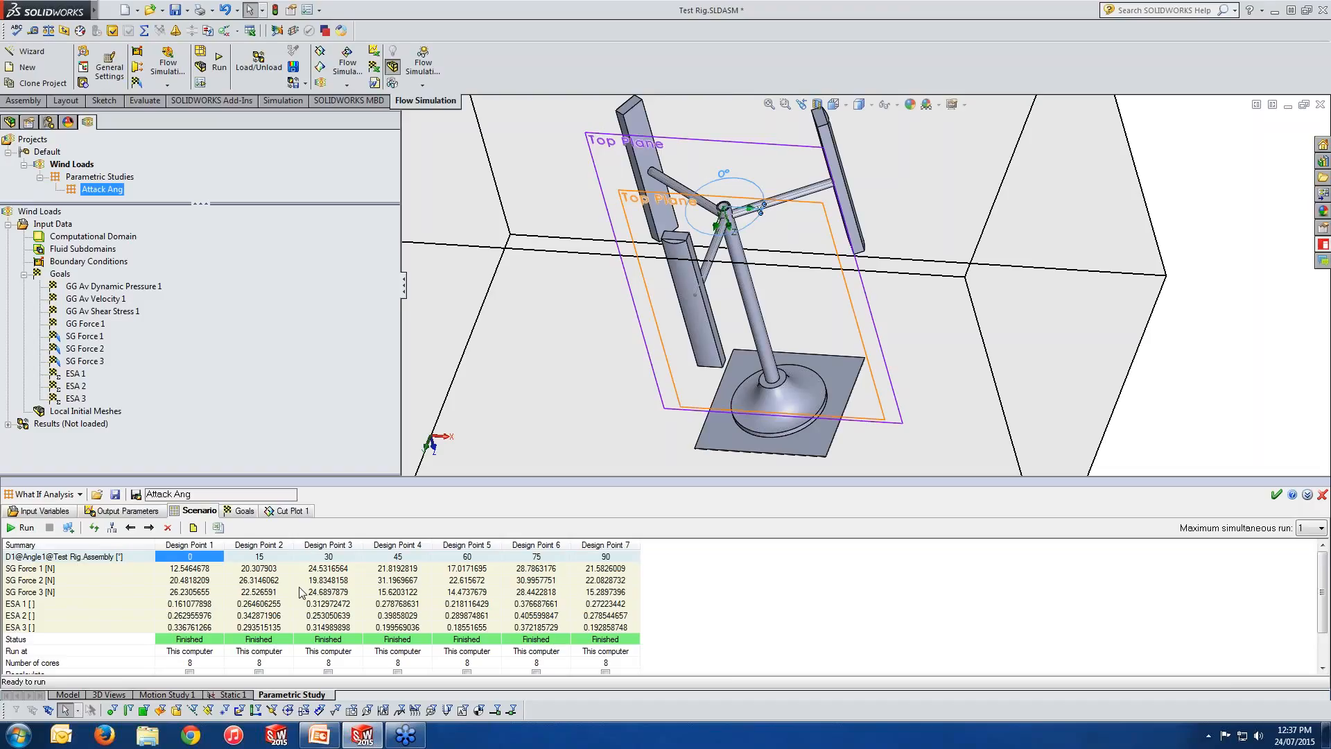
Step: Examine the study's goal charts for the SG Force and ESA goals in both History and Summary form
click(245, 513)
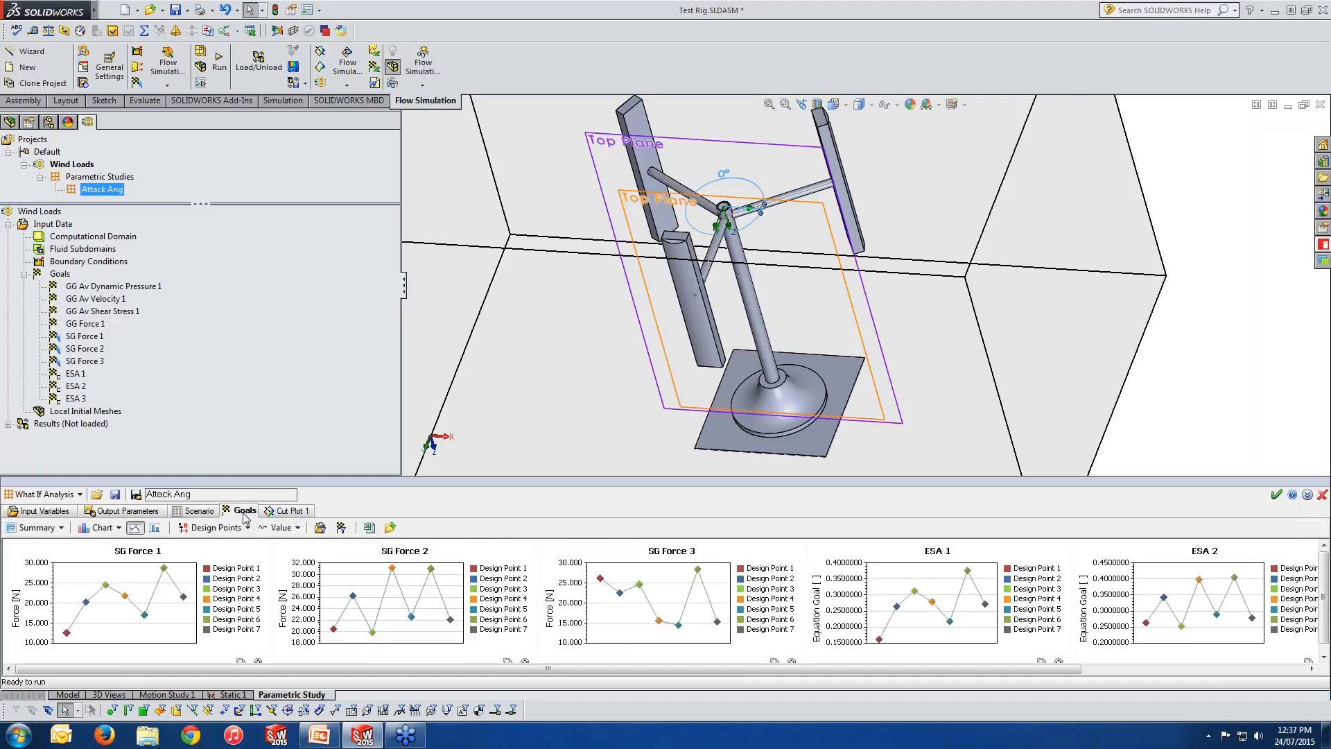
click(54, 533)
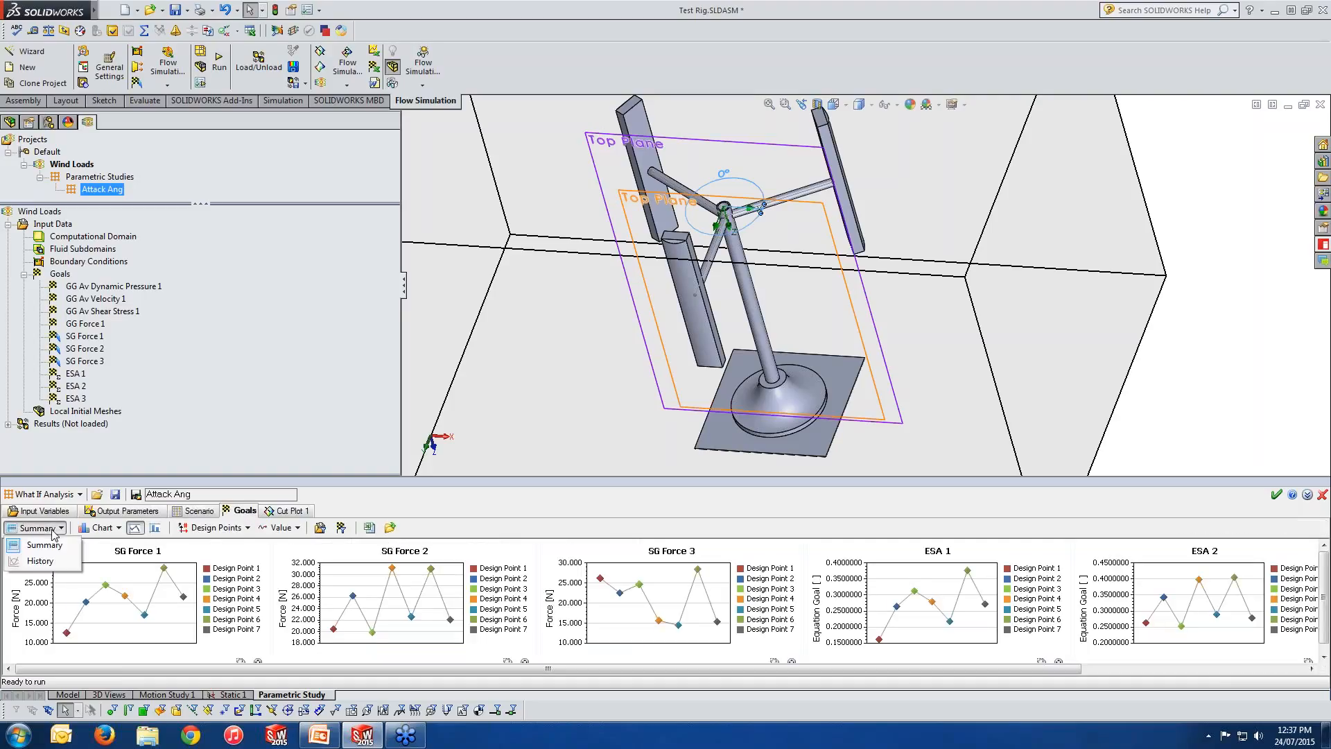
click(52, 560)
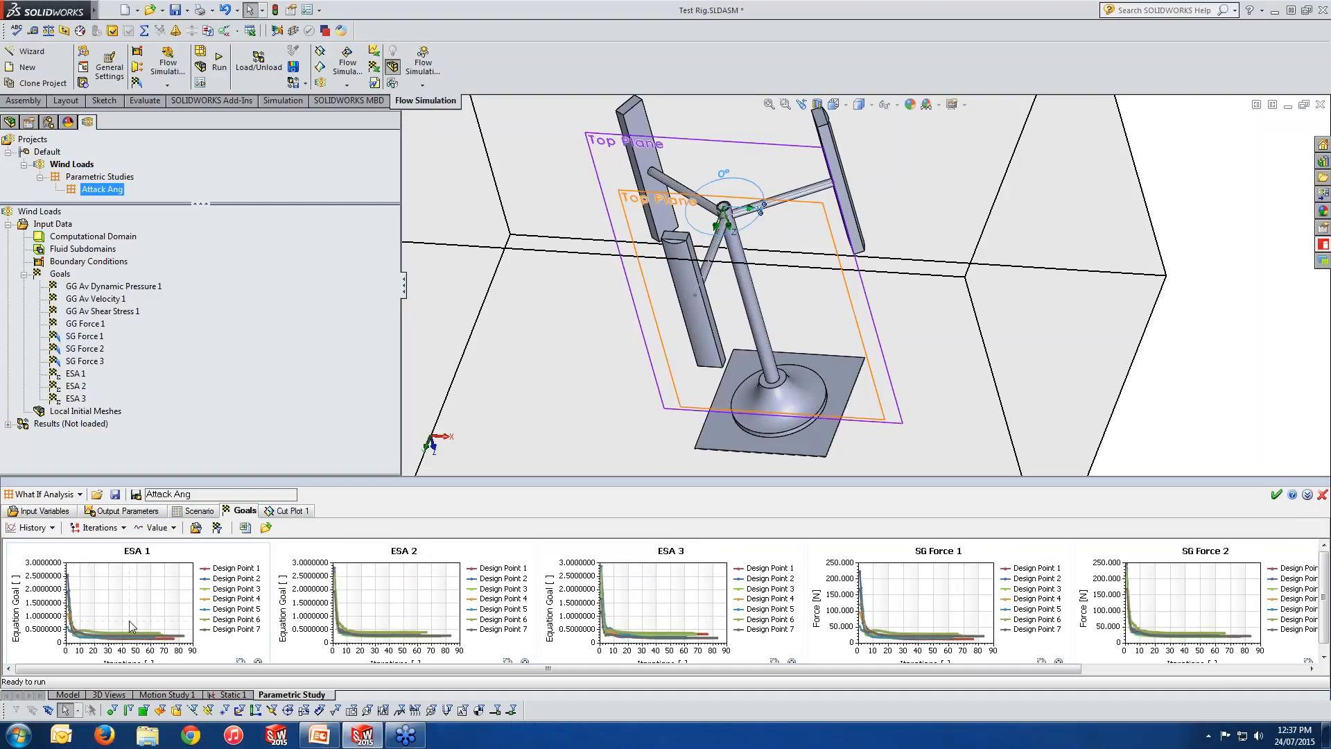
click(50, 528)
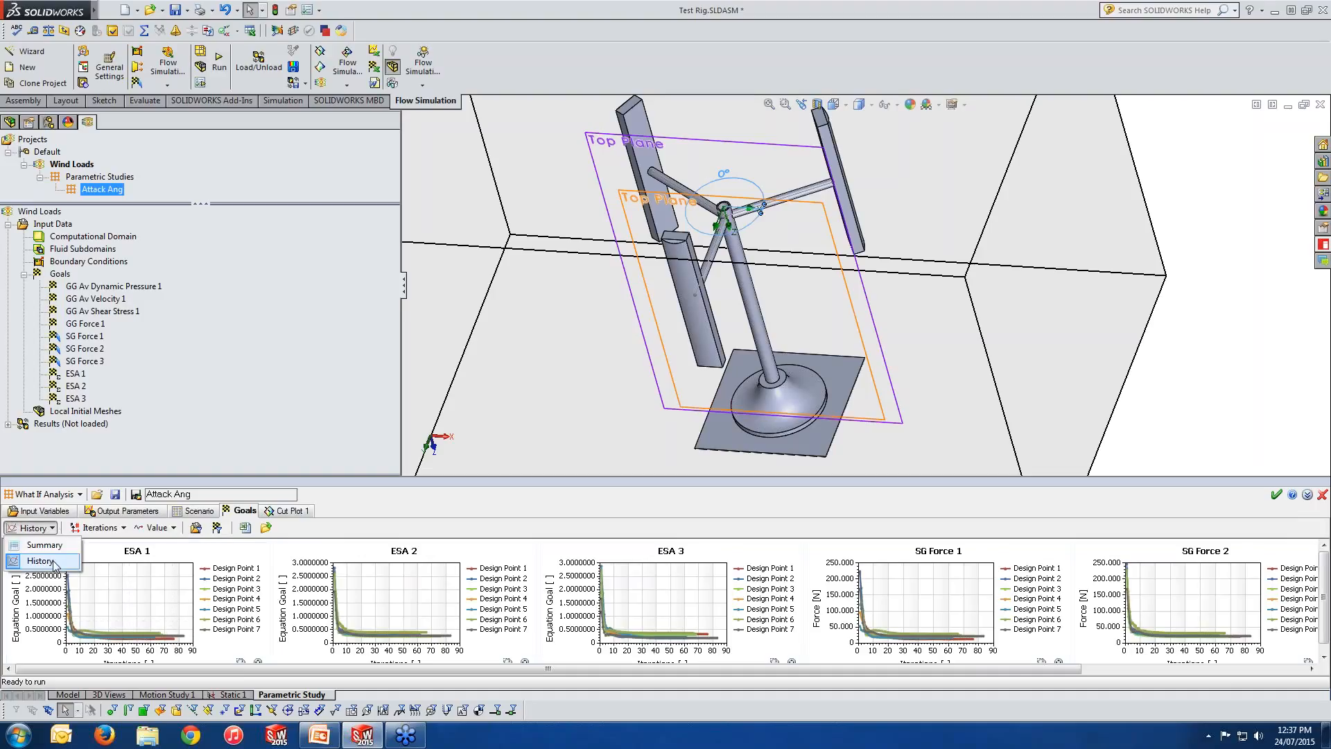
click(54, 562)
click(31, 528)
click(55, 546)
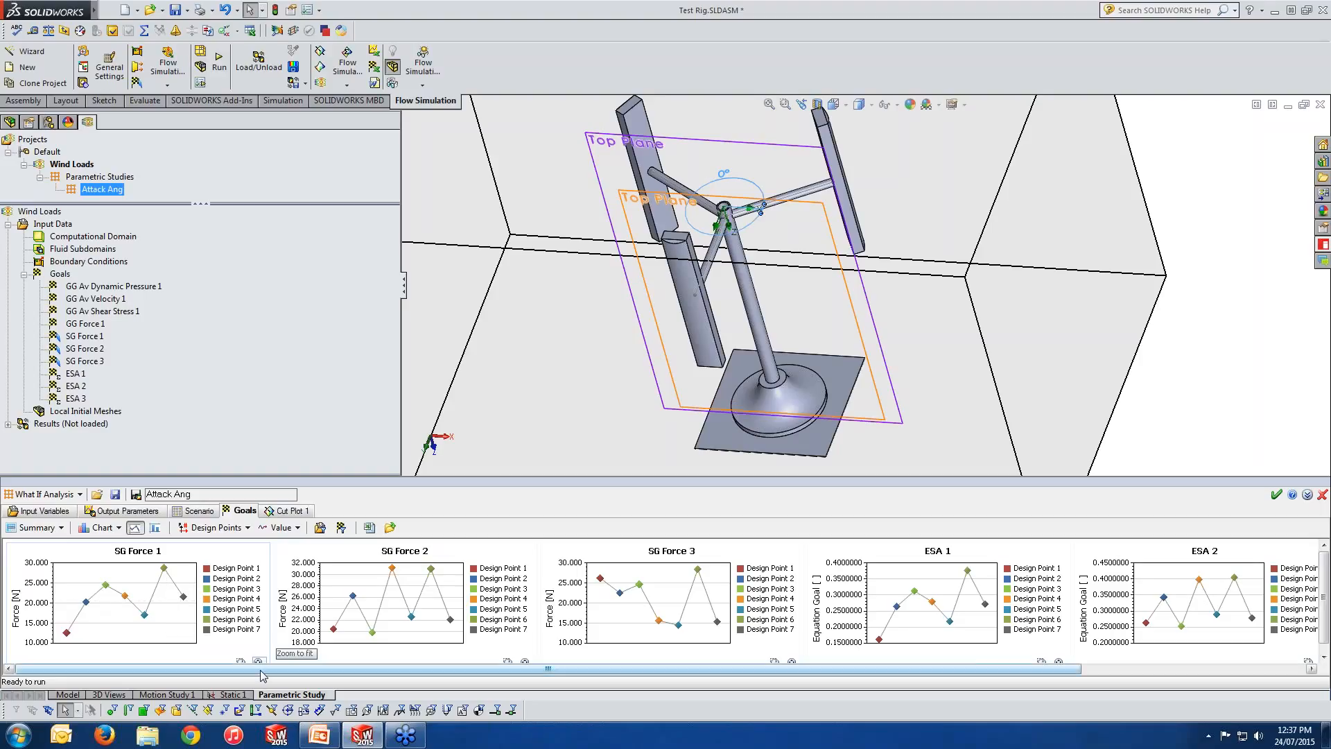
drag(267, 667, 223, 674)
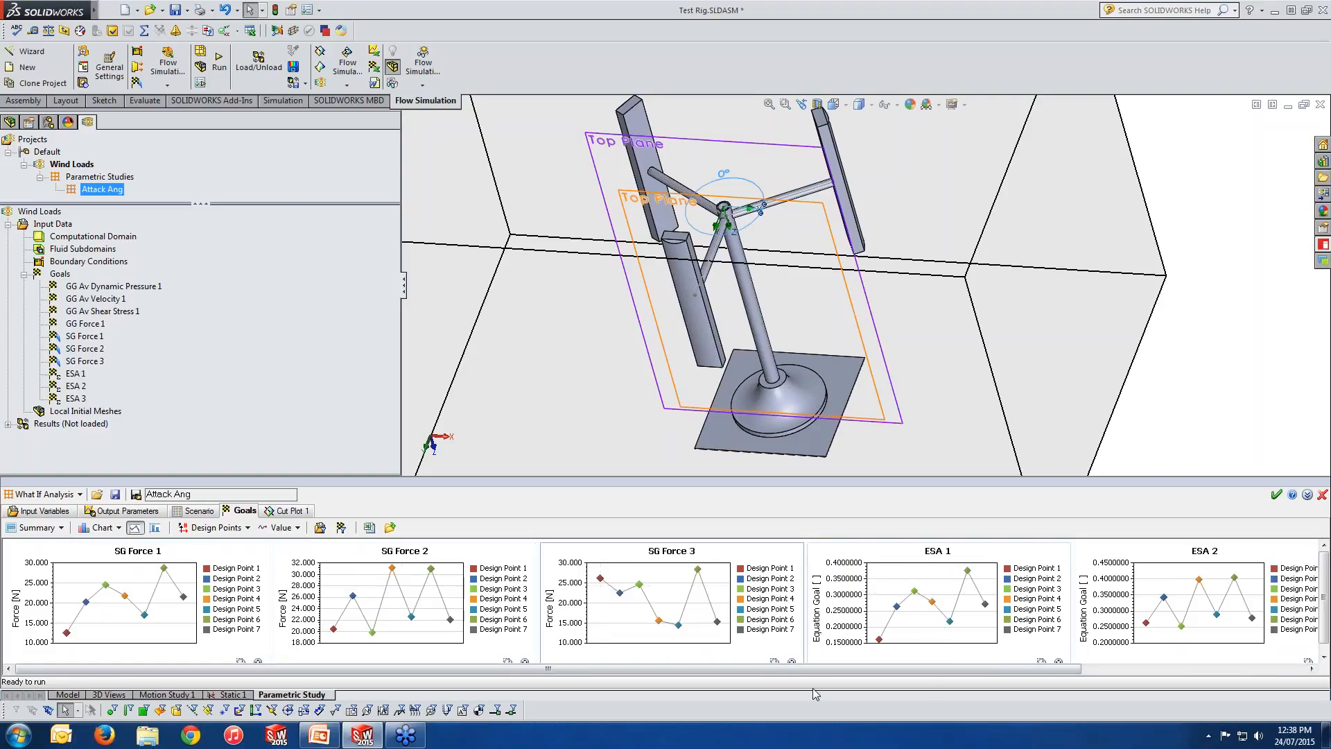
mouse_move(852, 671)
mouse_down()
mouse_move(984, 672)
mouse_move(860, 674)
mouse_up()
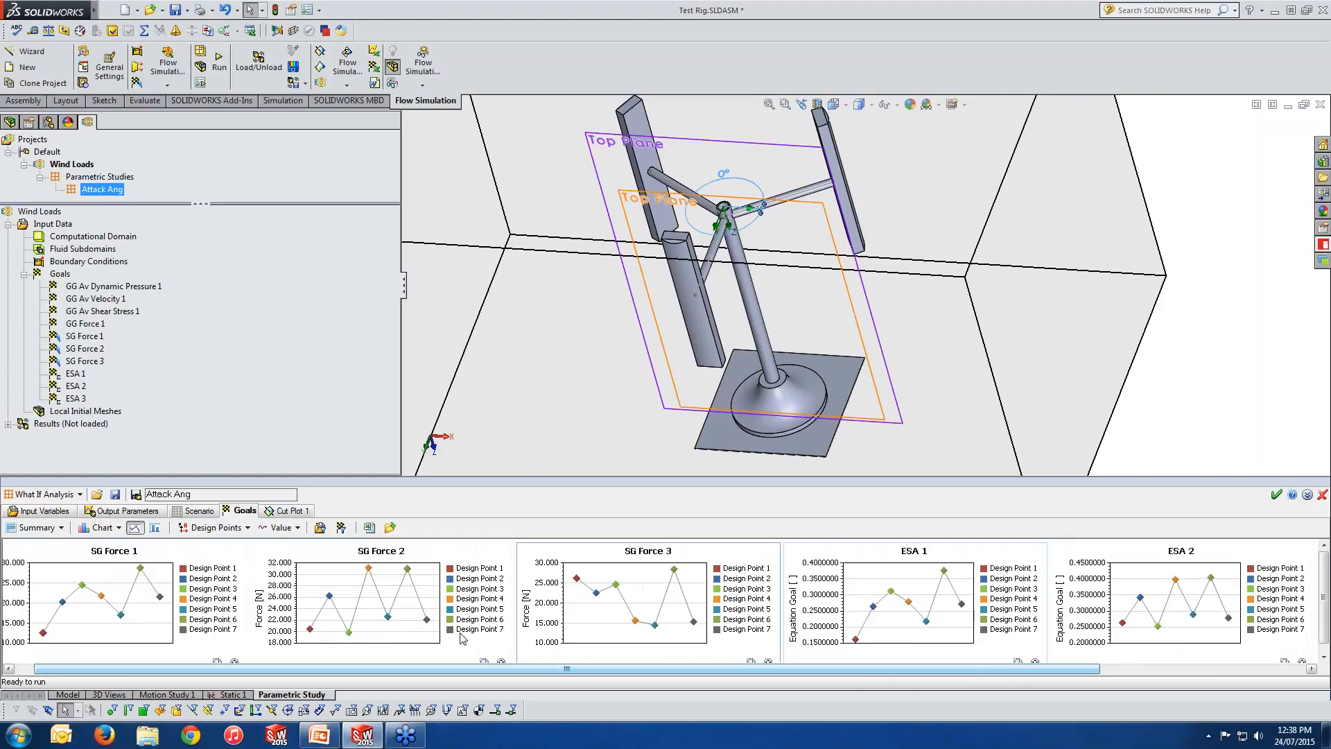
Step: View the Cut Plot 1 images of Design Points 1 and 2 full size, recheck the goal charts and close the study
click(293, 511)
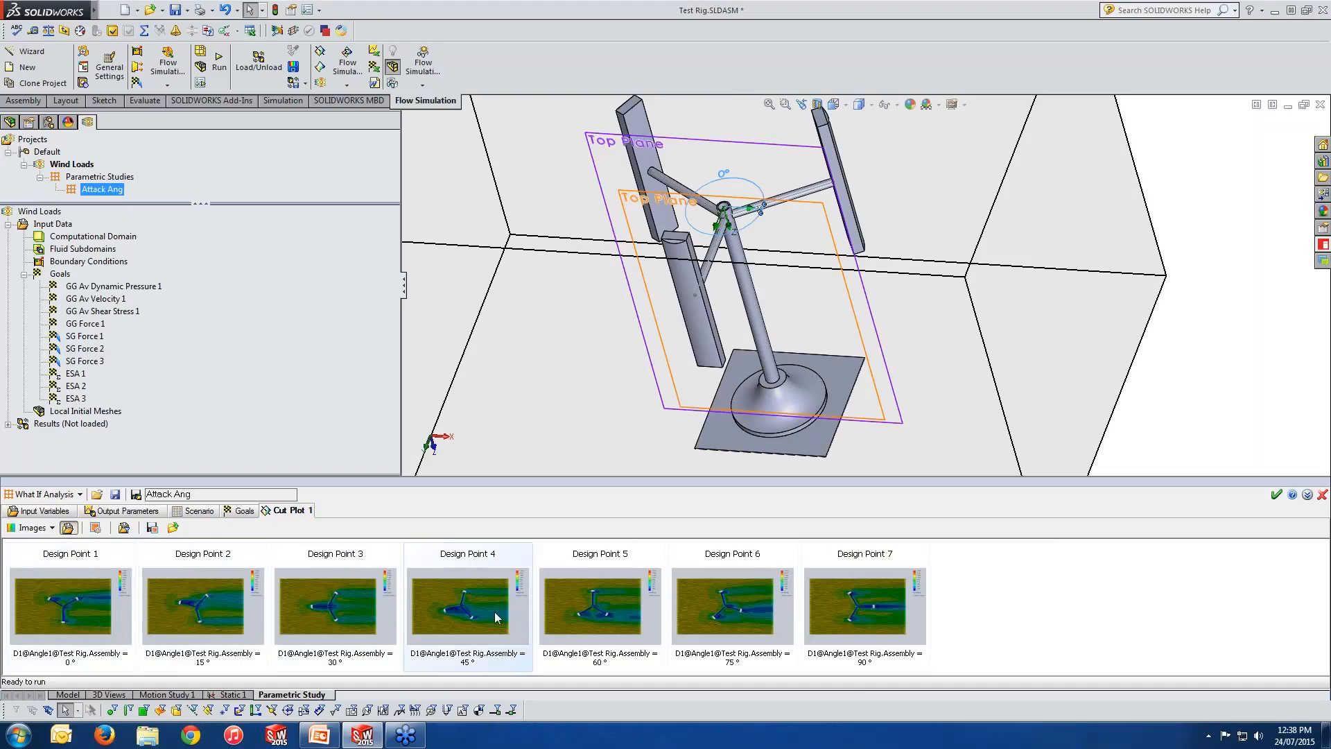
double_click(85, 621)
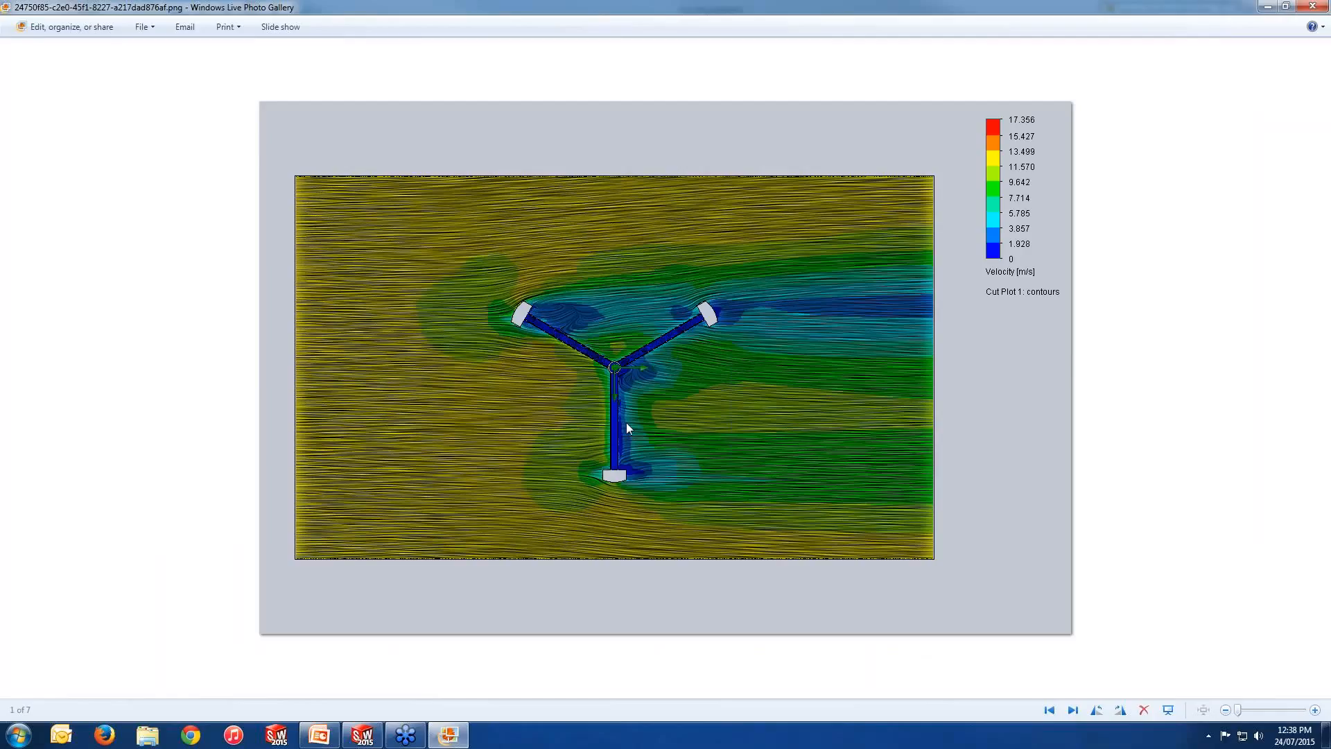
click(1312, 6)
double_click(198, 622)
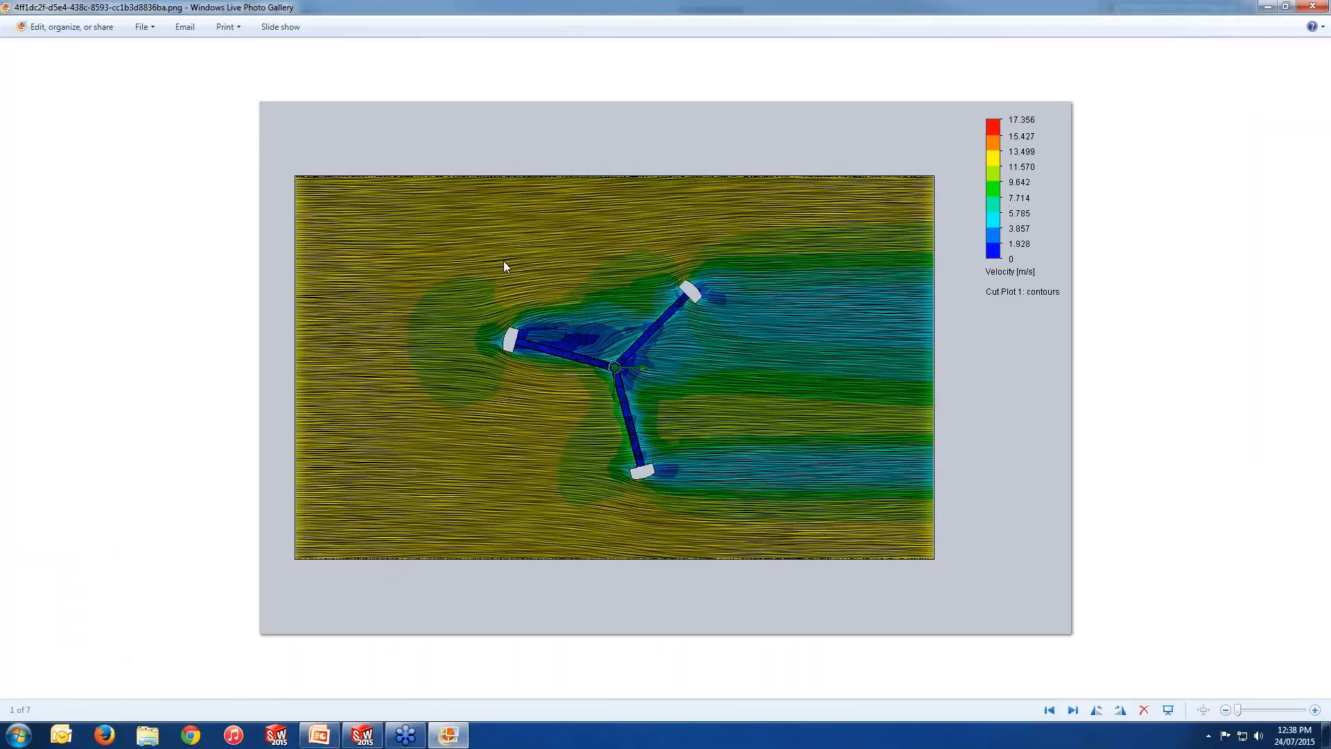
click(1304, 9)
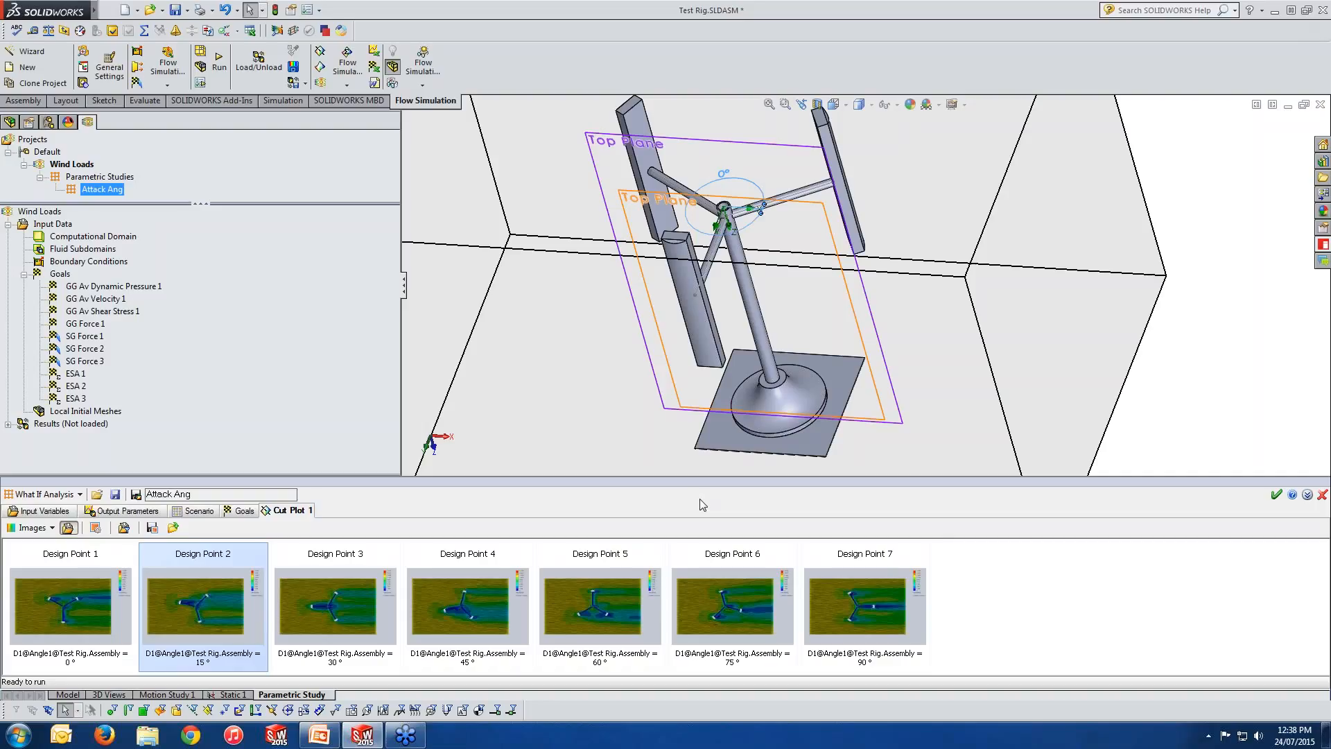
click(242, 513)
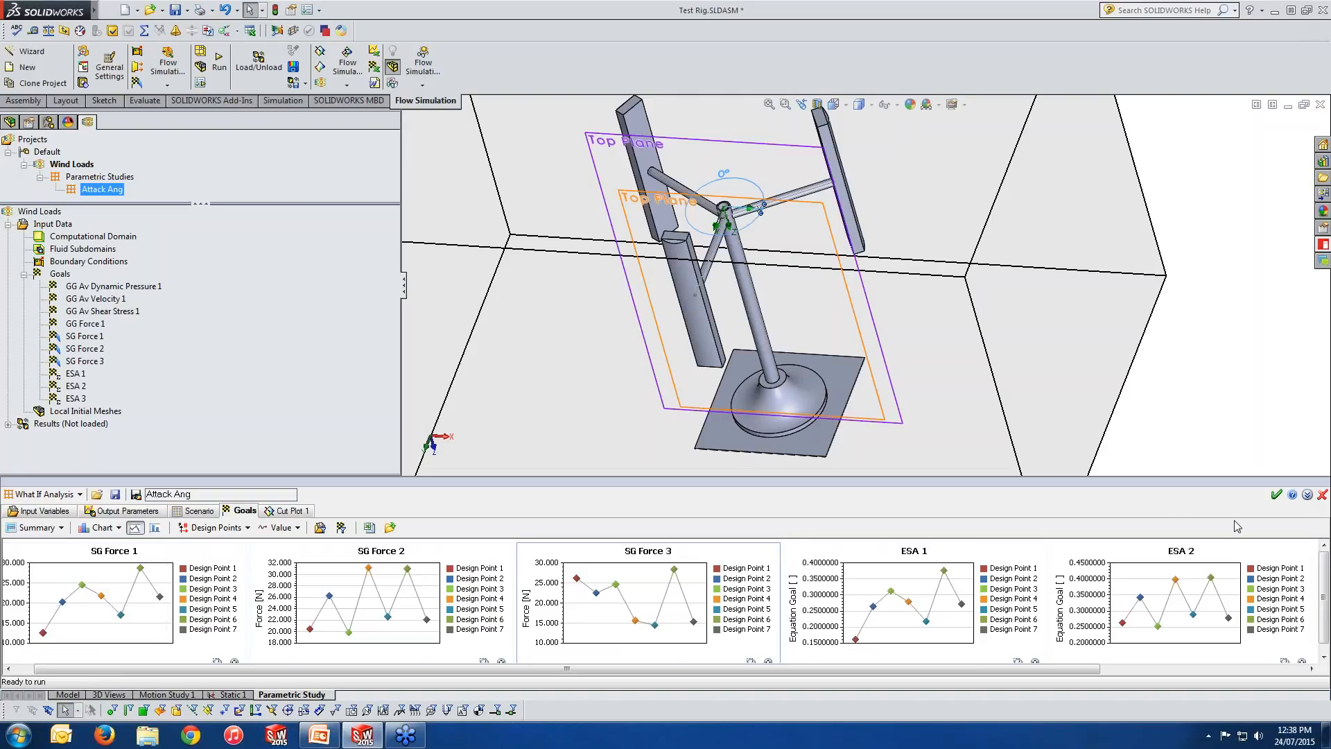
click(1322, 496)
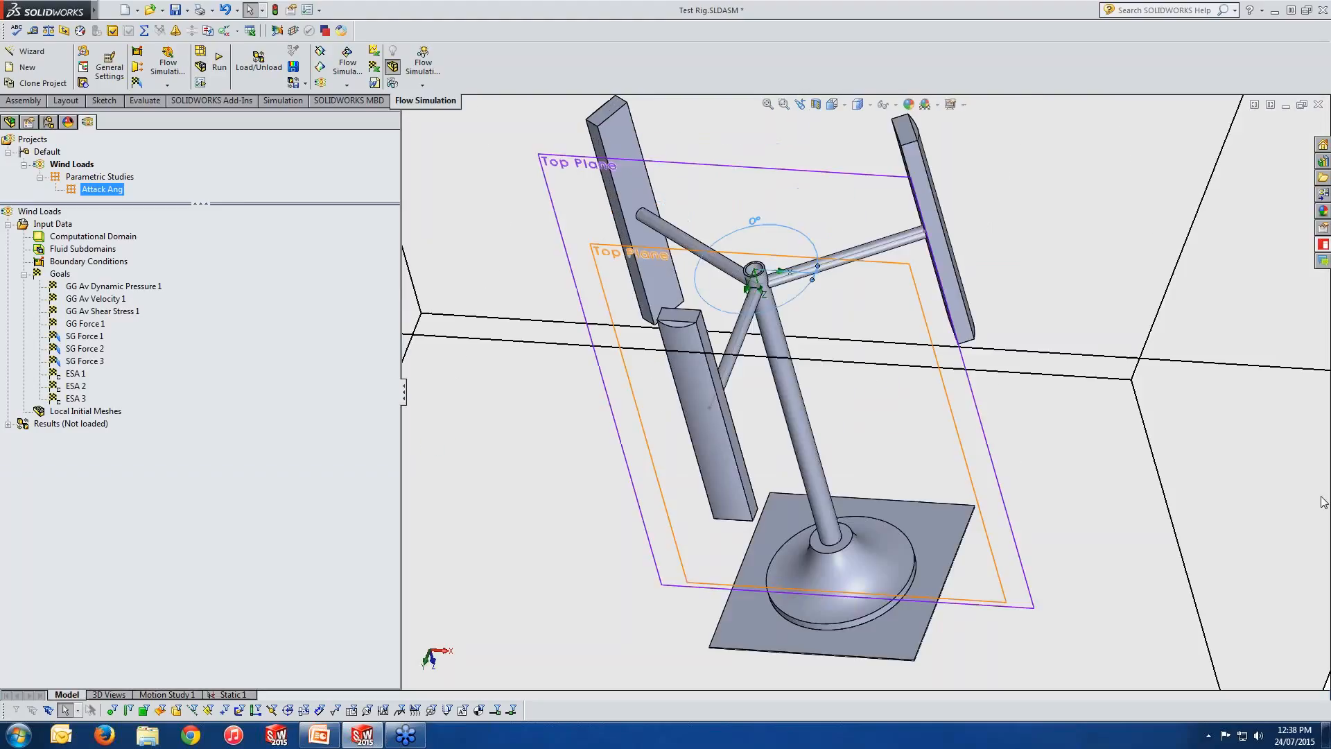
Step: Load the Wind Loads project results and expand the results in the tree with the input data collapsed
right_click(78, 428)
click(104, 434)
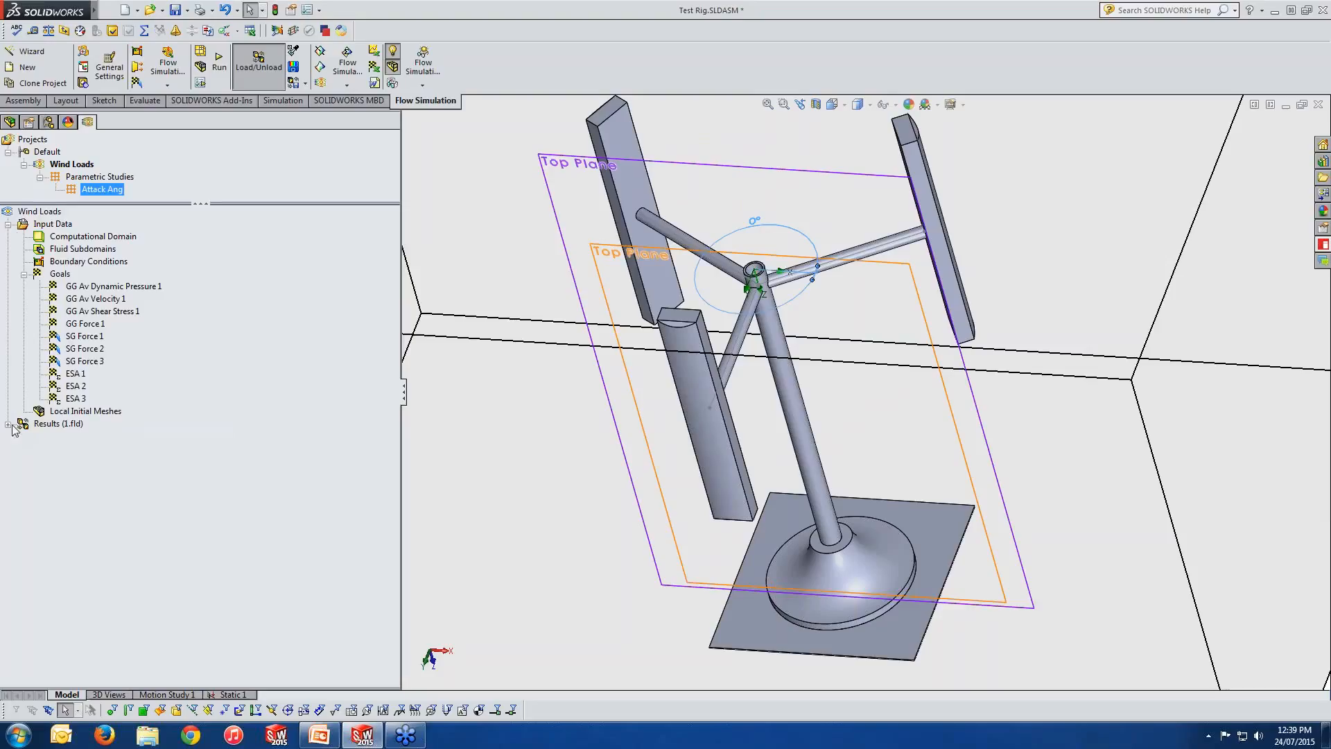
click(8, 224)
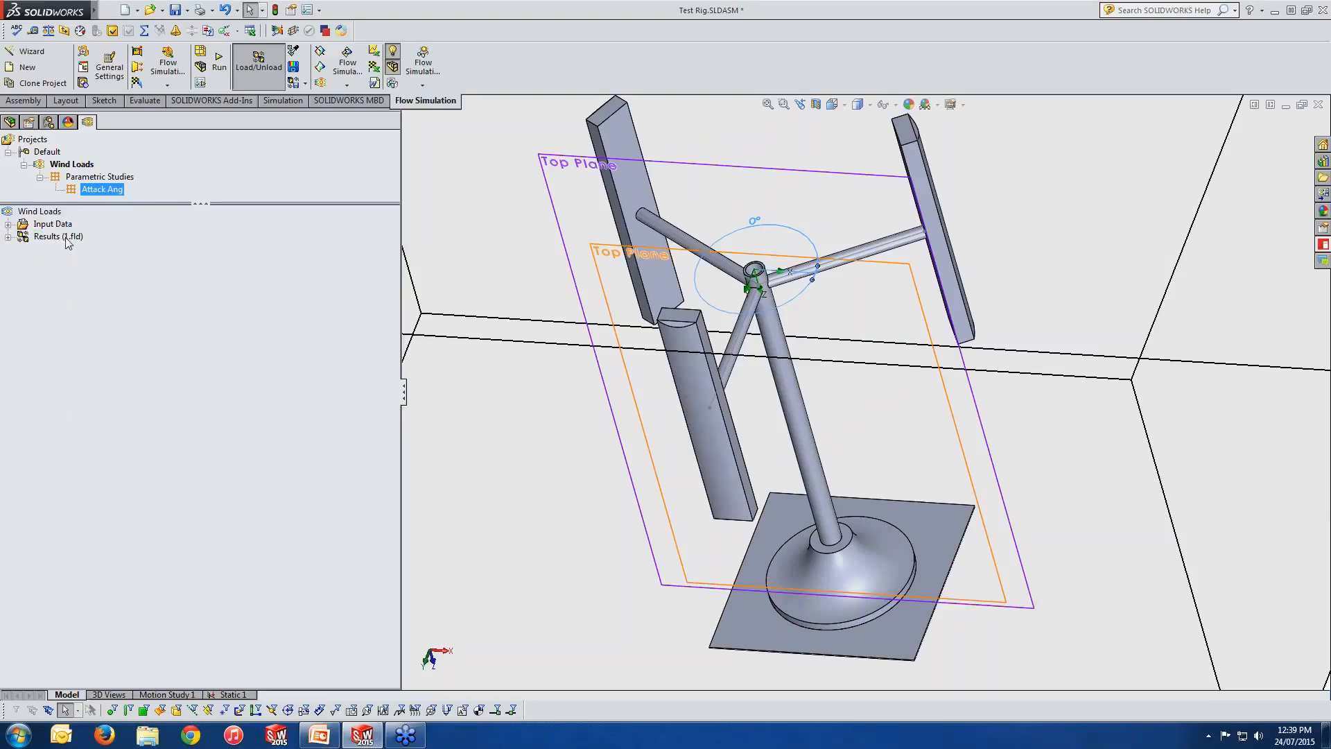
click(8, 237)
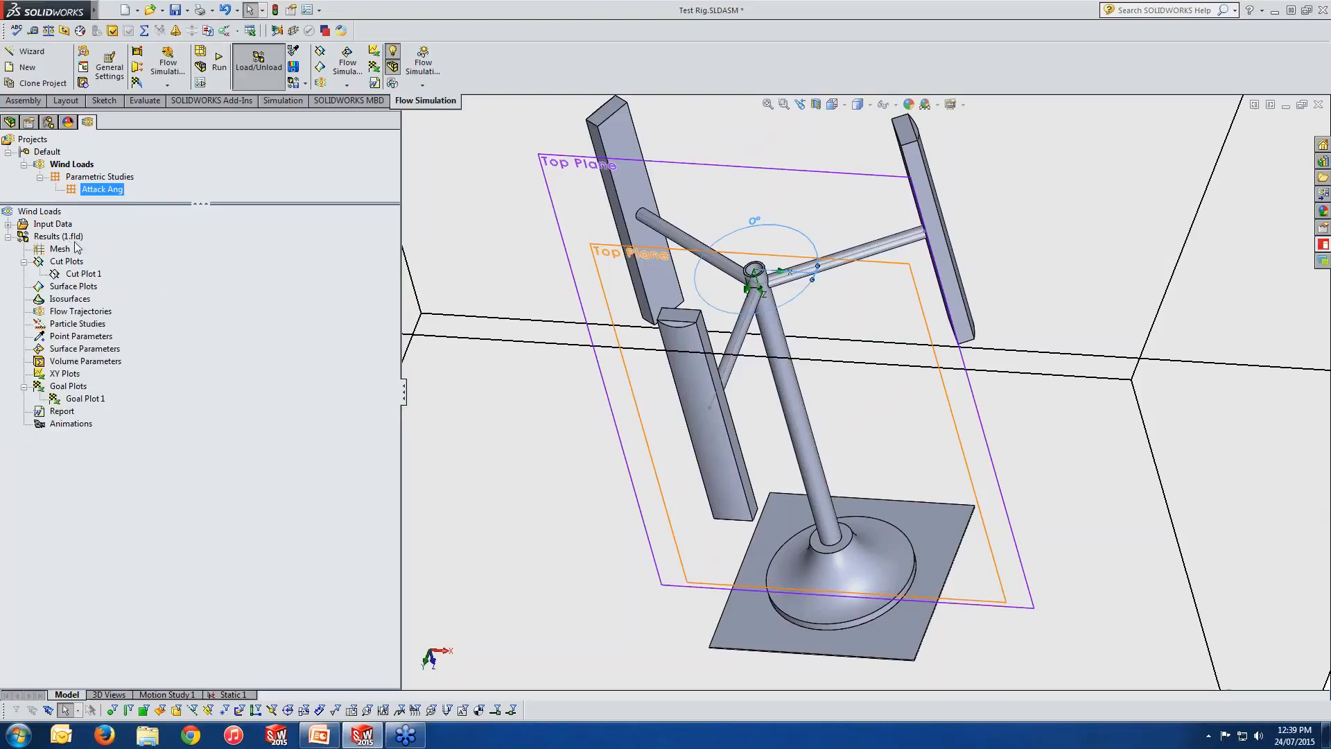
Step: Preview a new cut plot on the Front Plane with velocity contours and streamlines, and discard it
click(60, 263)
right_click(61, 264)
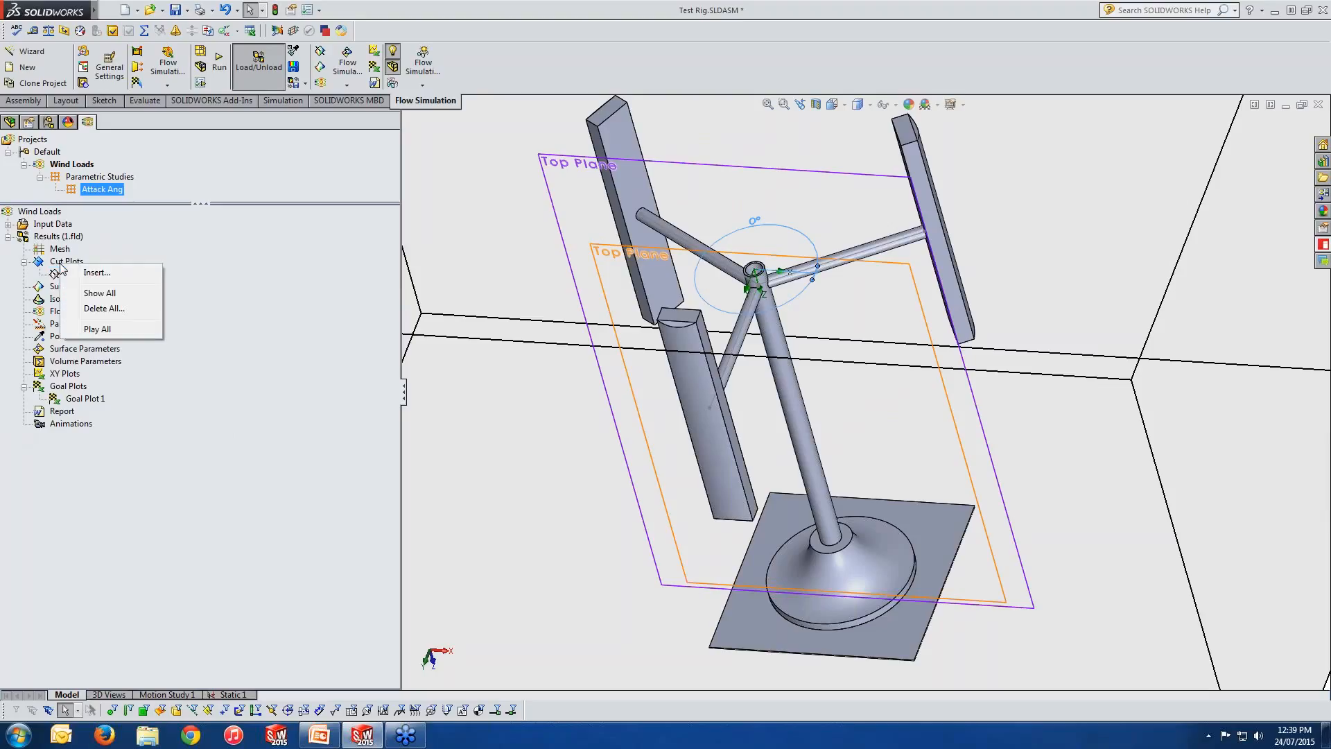
click(92, 272)
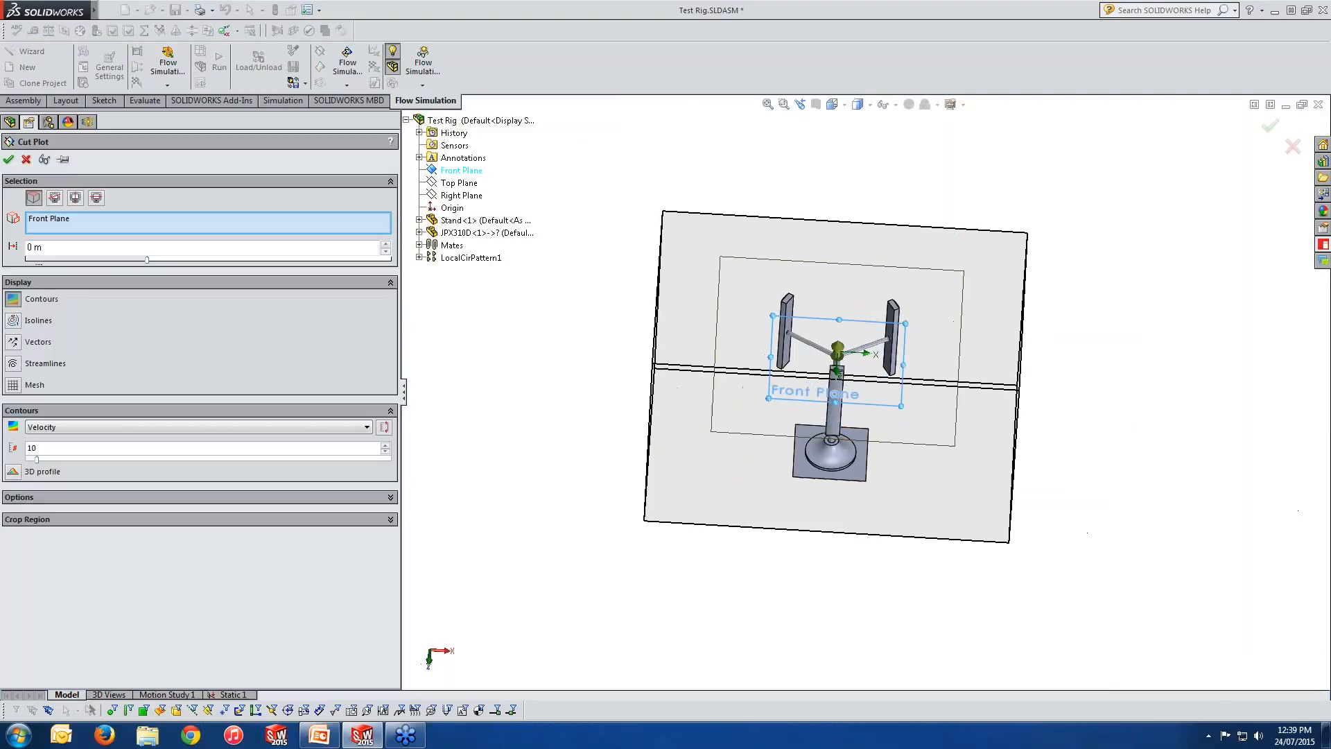
middle_drag(909, 509, 935, 514)
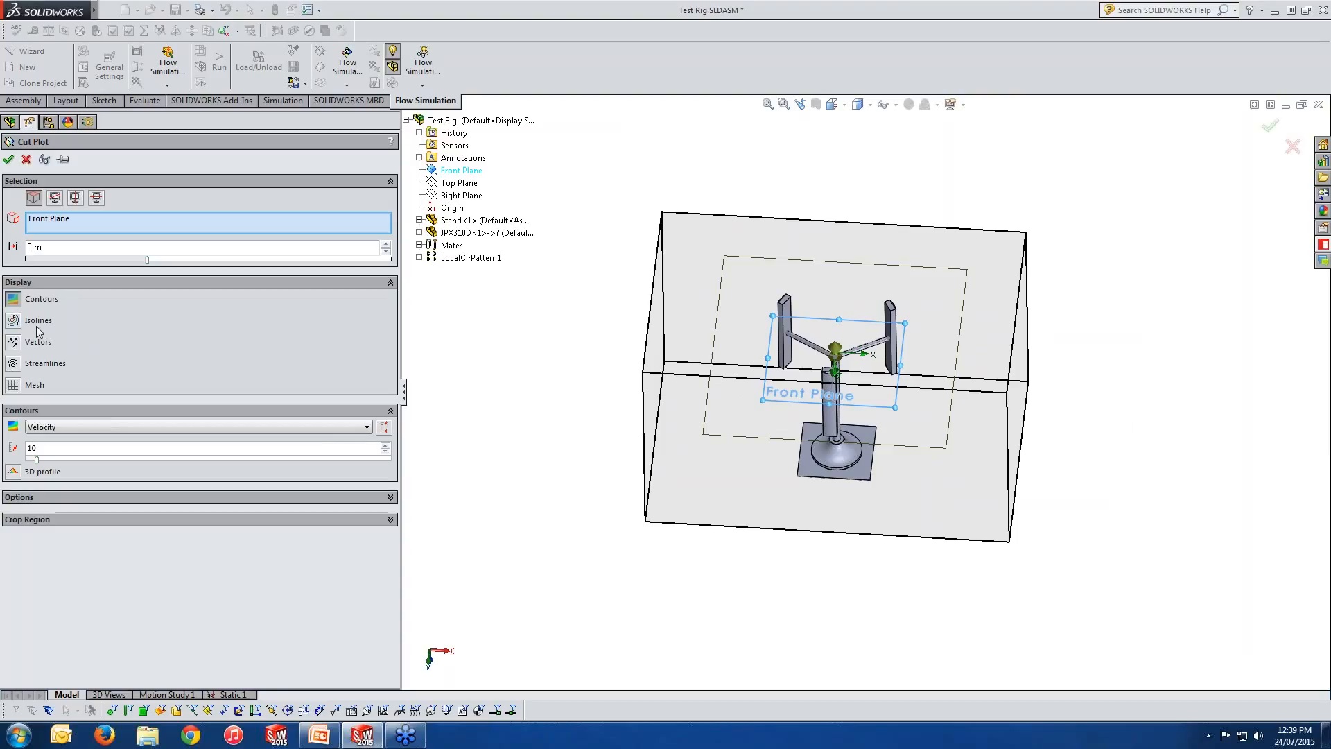
click(15, 368)
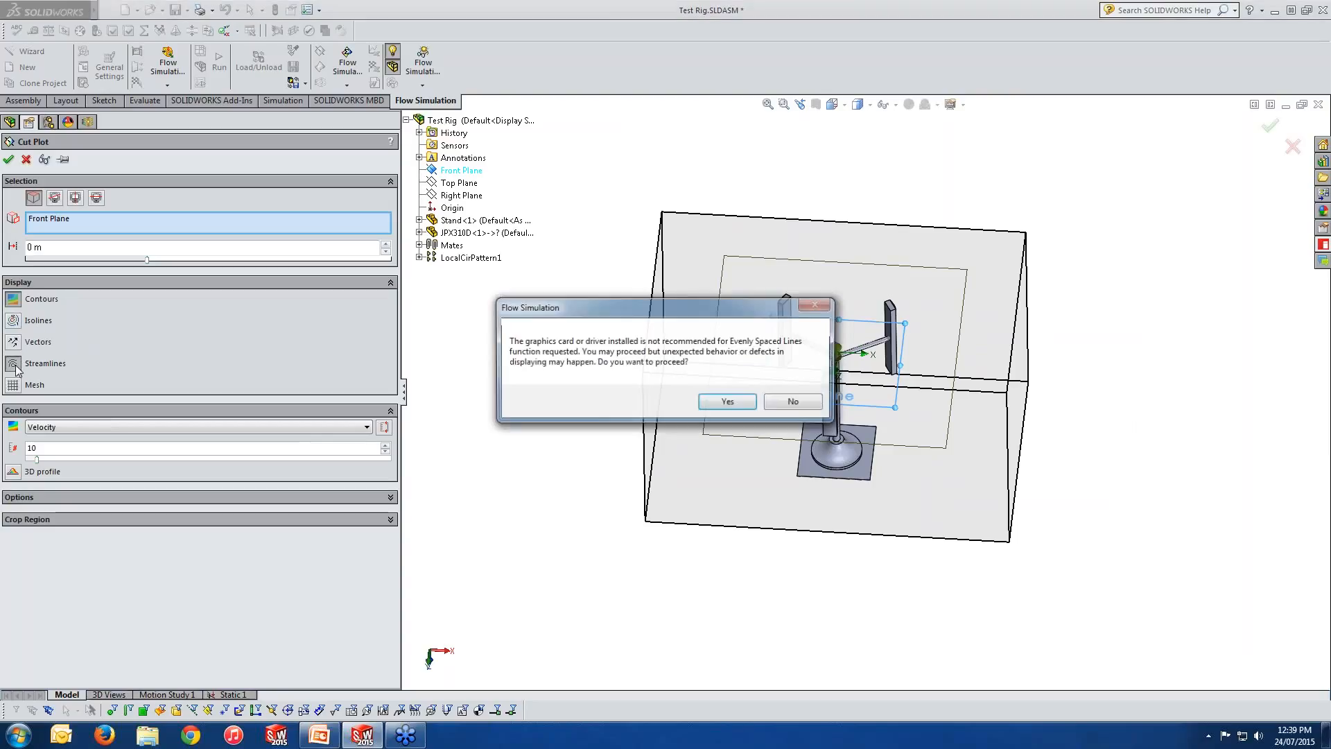
click(729, 402)
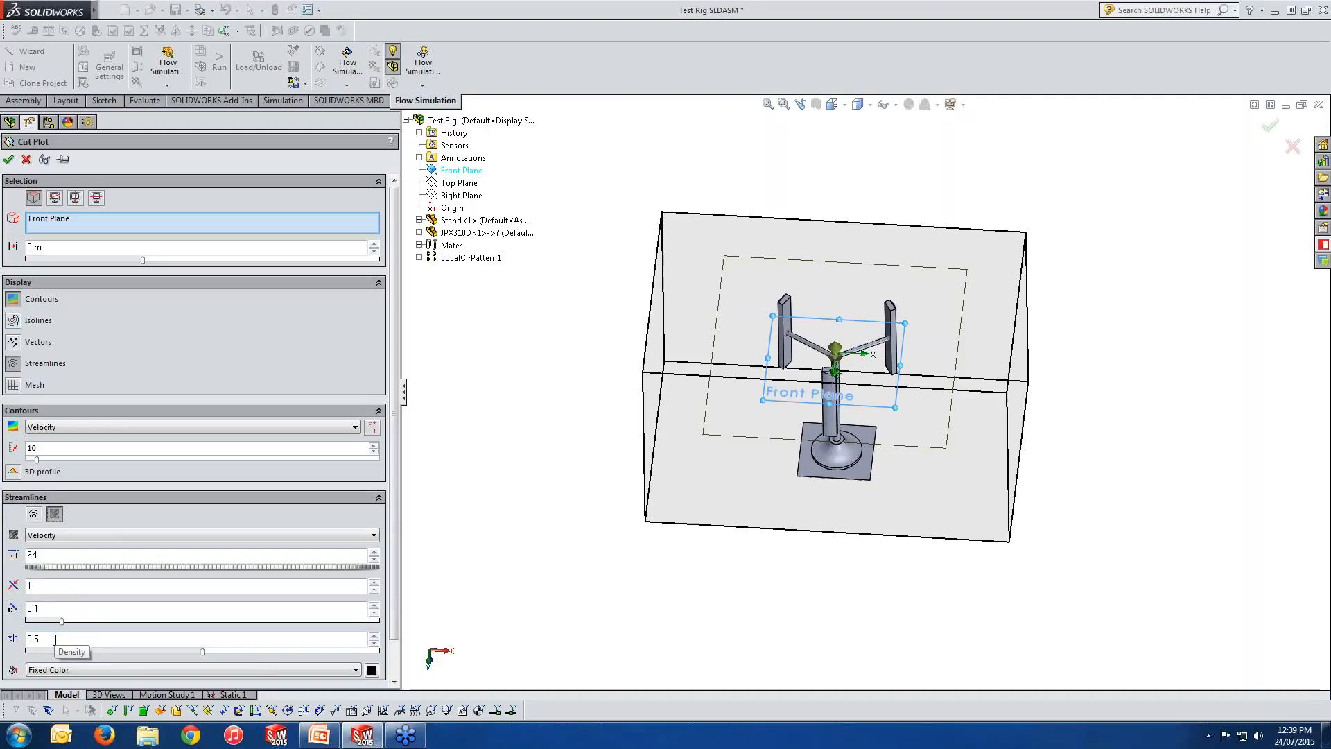
click(43, 161)
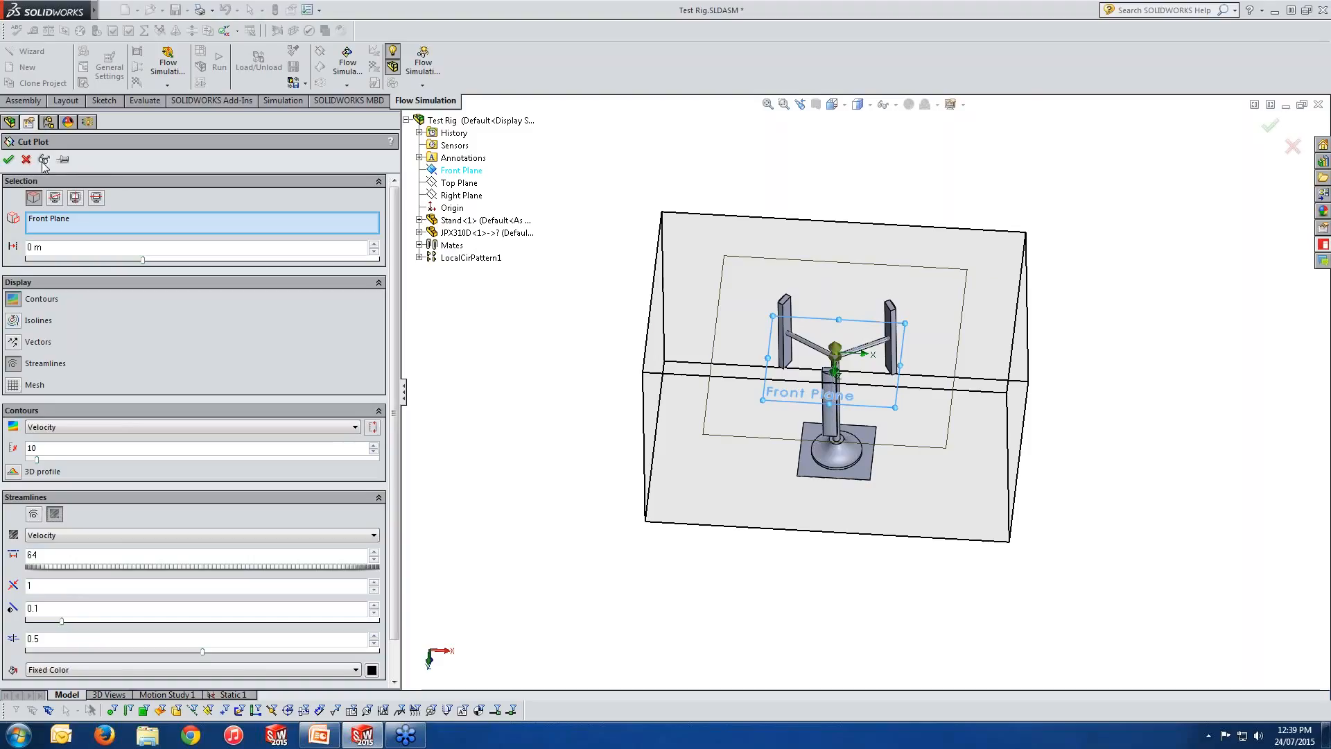
middle_drag(834, 436, 834, 490)
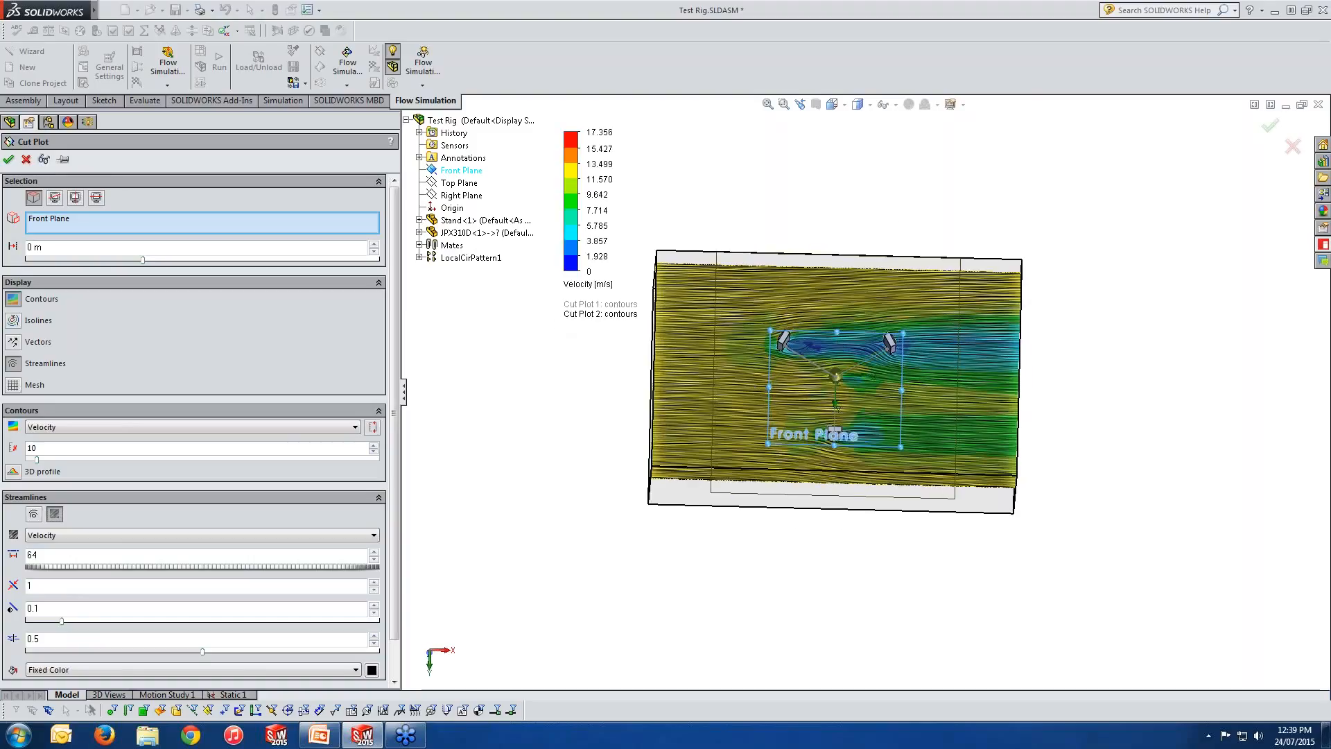
click(27, 160)
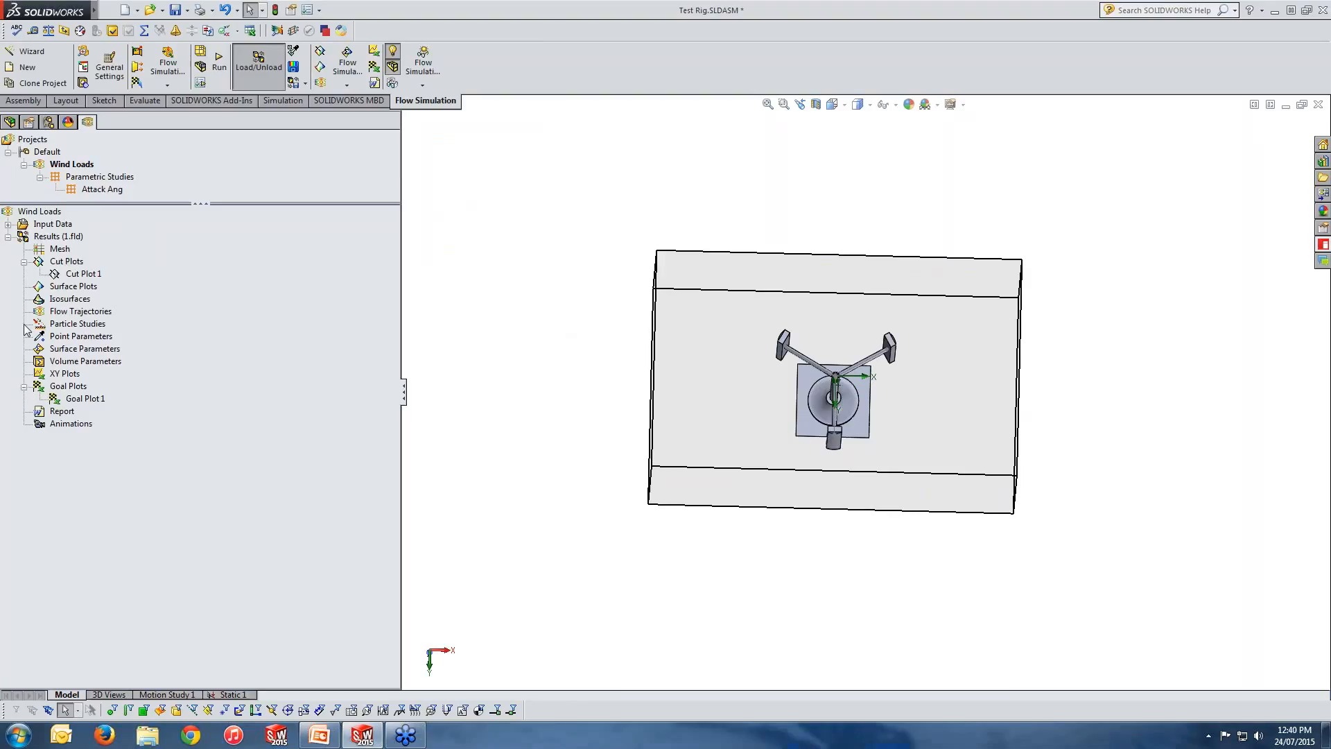
Step: Show the existing Cut Plot 1 on the model
right_click(79, 278)
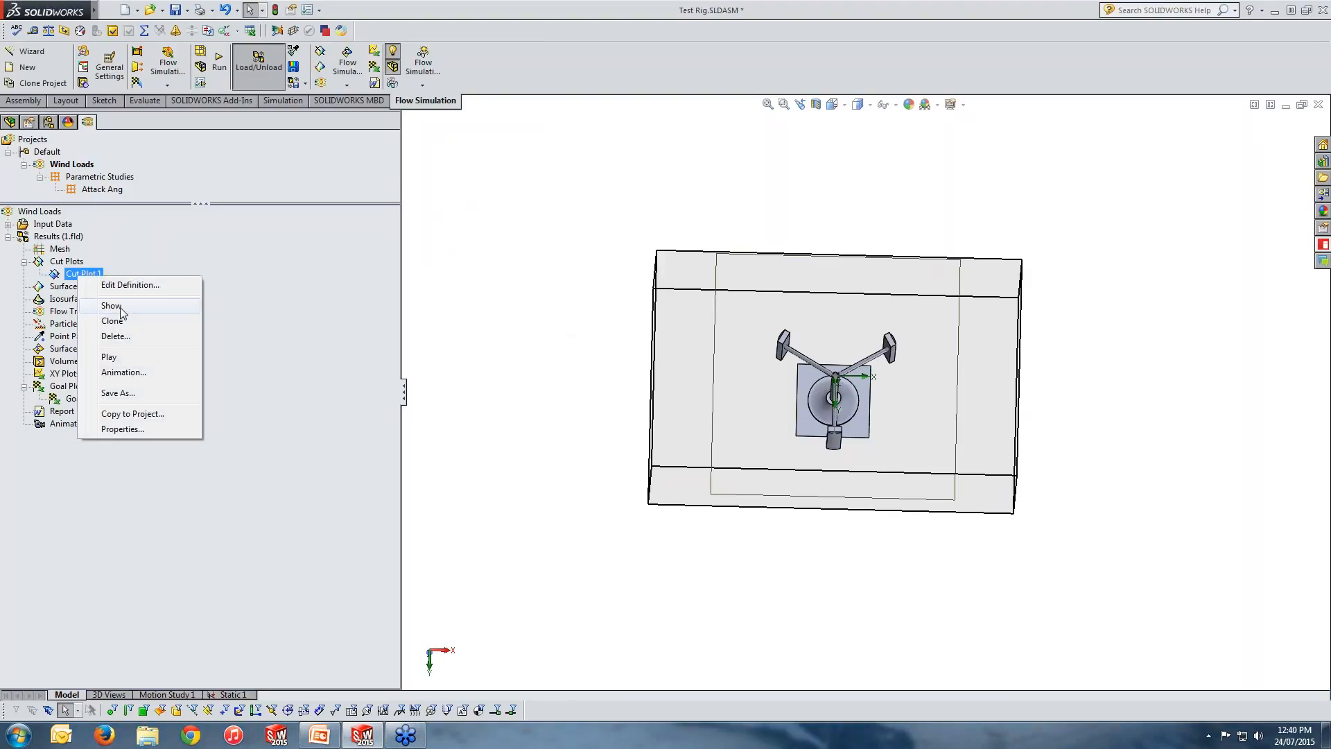
click(110, 306)
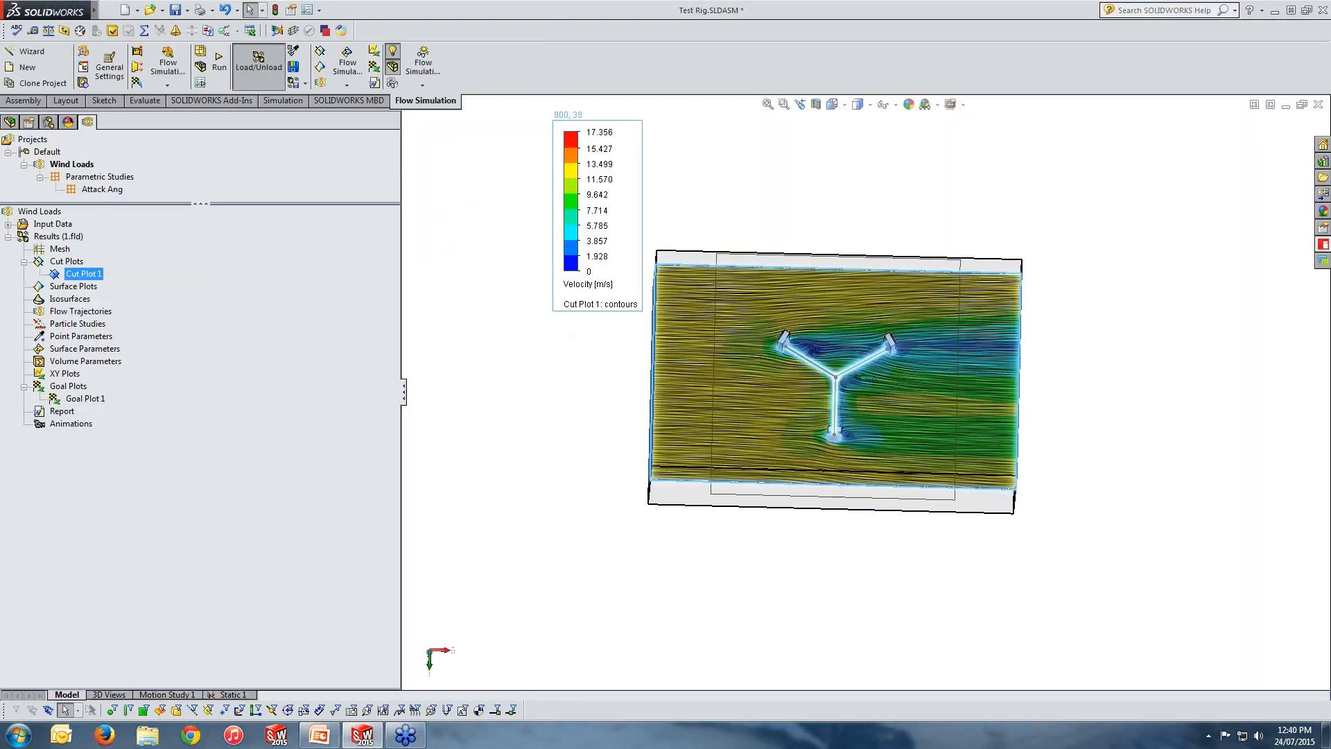
Step: Play Cut Plot 1 as a sweep through the computational domain around the test rig, and stop the playback
middle_drag(873, 378, 864, 454)
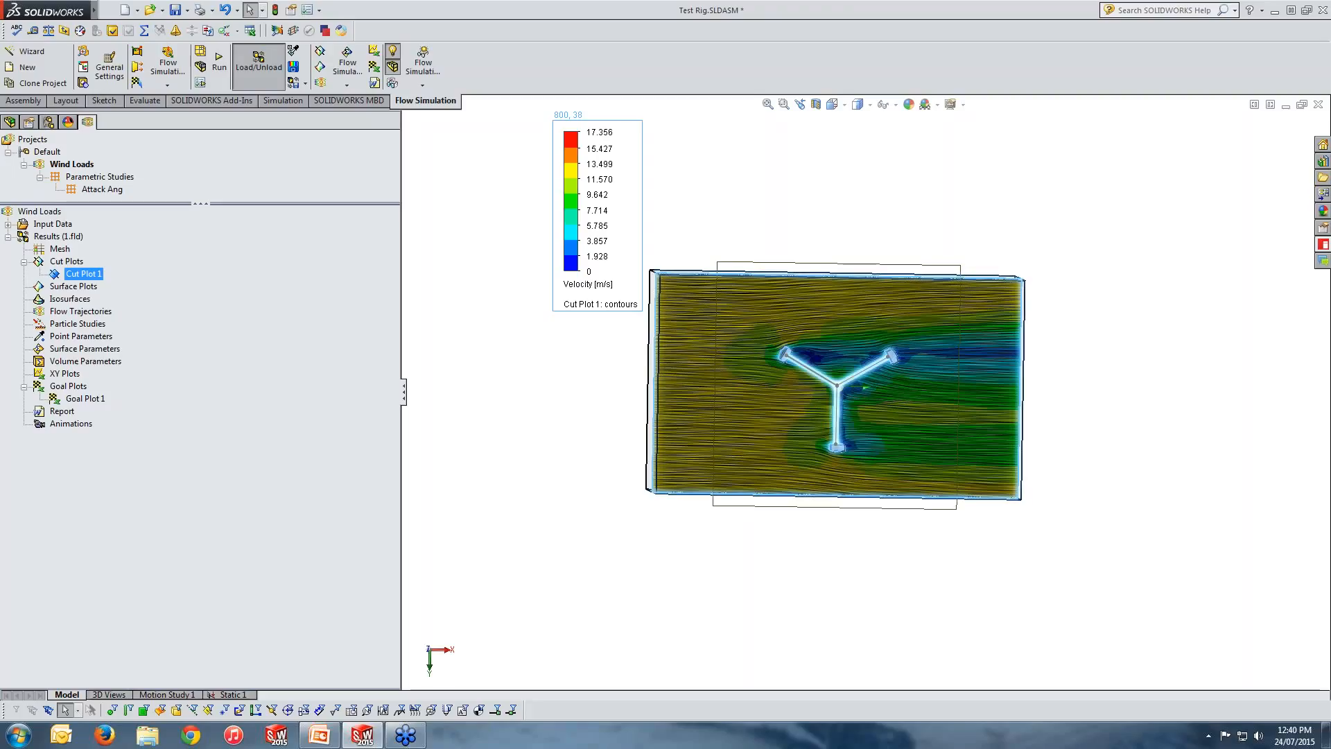
scroll(863, 390, down, 3)
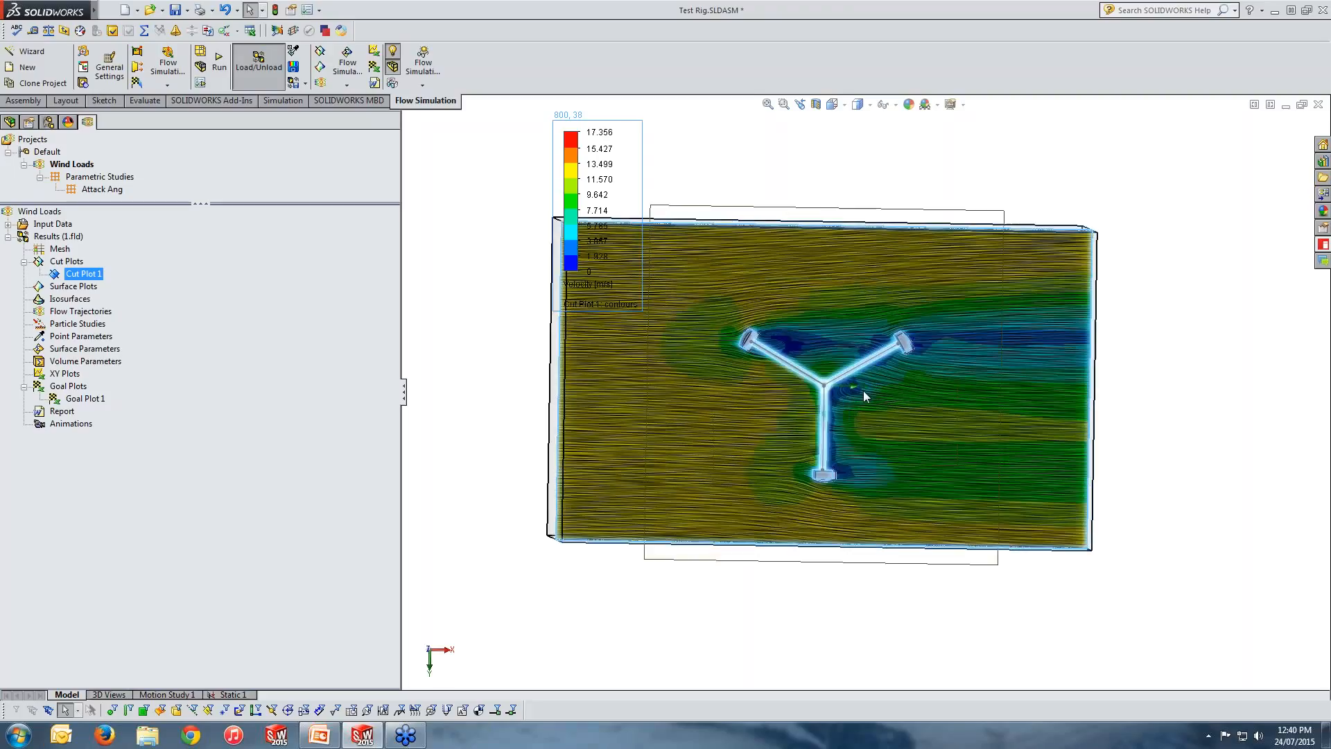
middle_drag(863, 390, 828, 251)
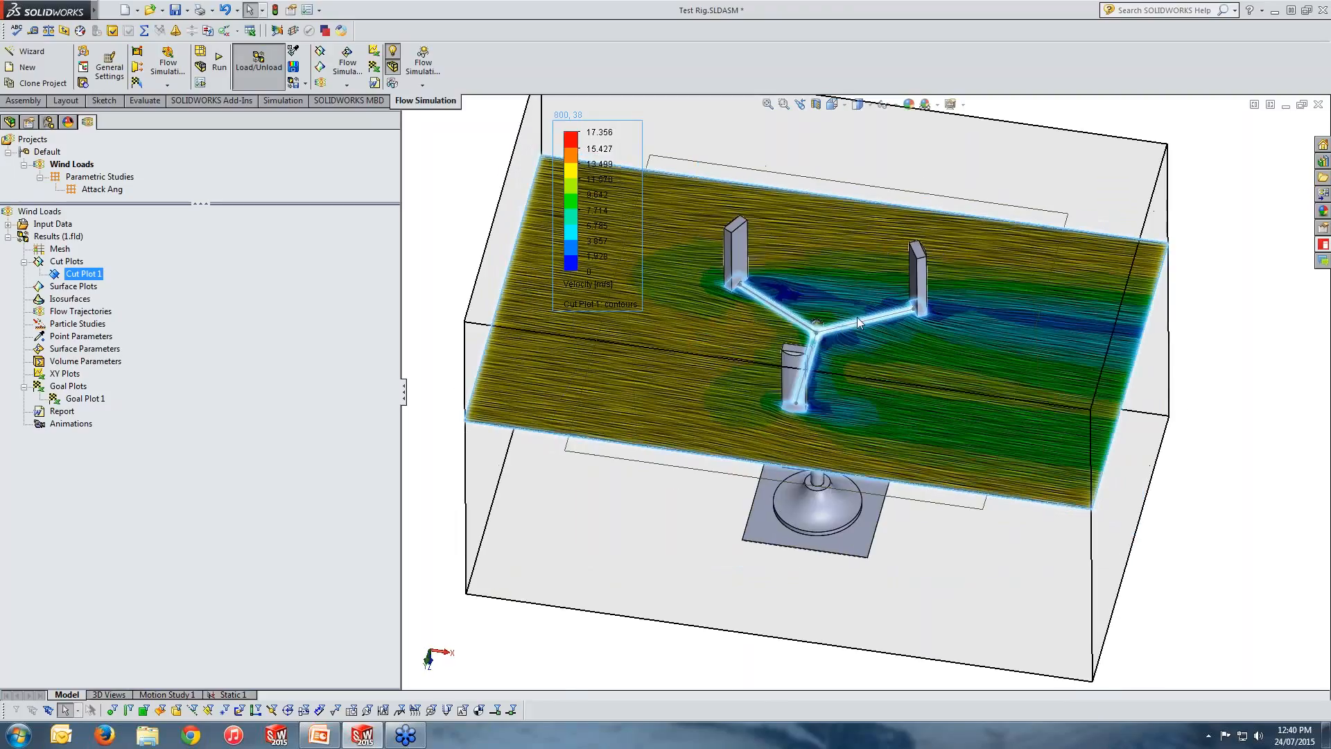
scroll(857, 318, up, 2)
middle_drag(850, 338, 850, 303)
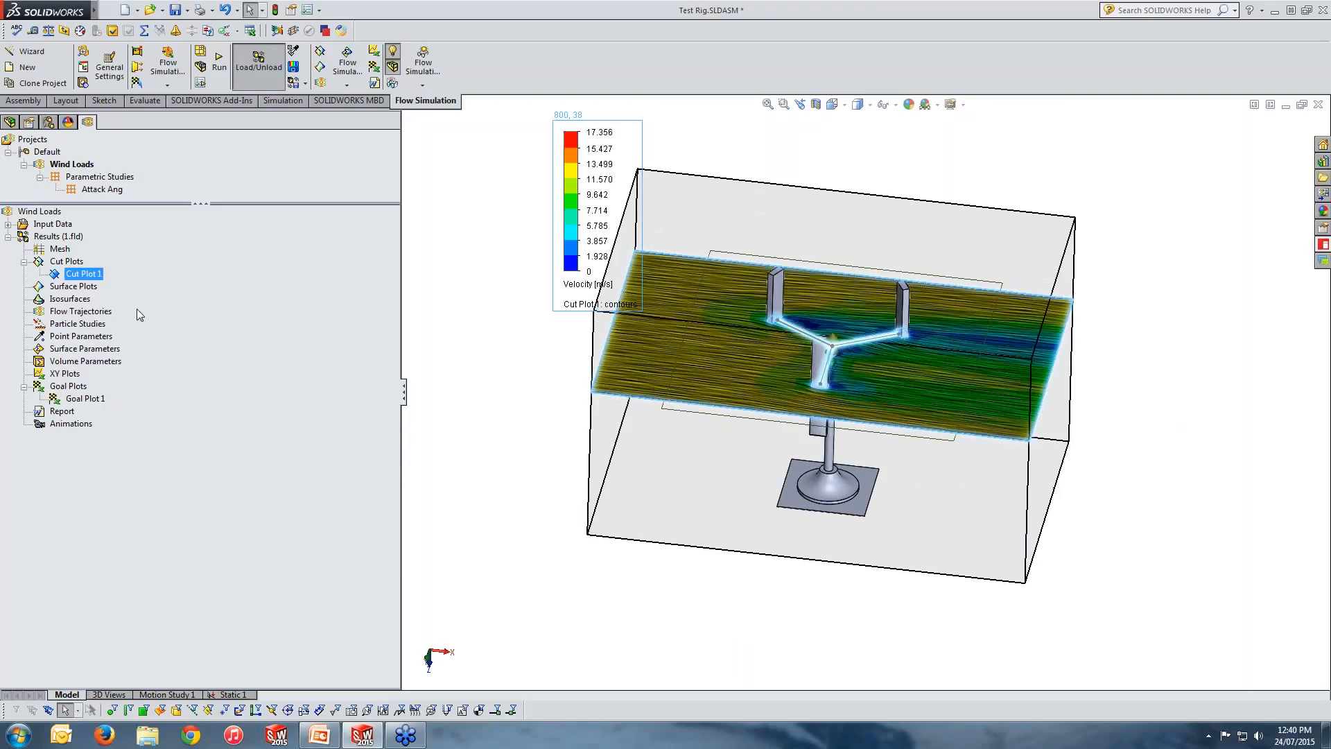
right_click(86, 265)
right_click(82, 275)
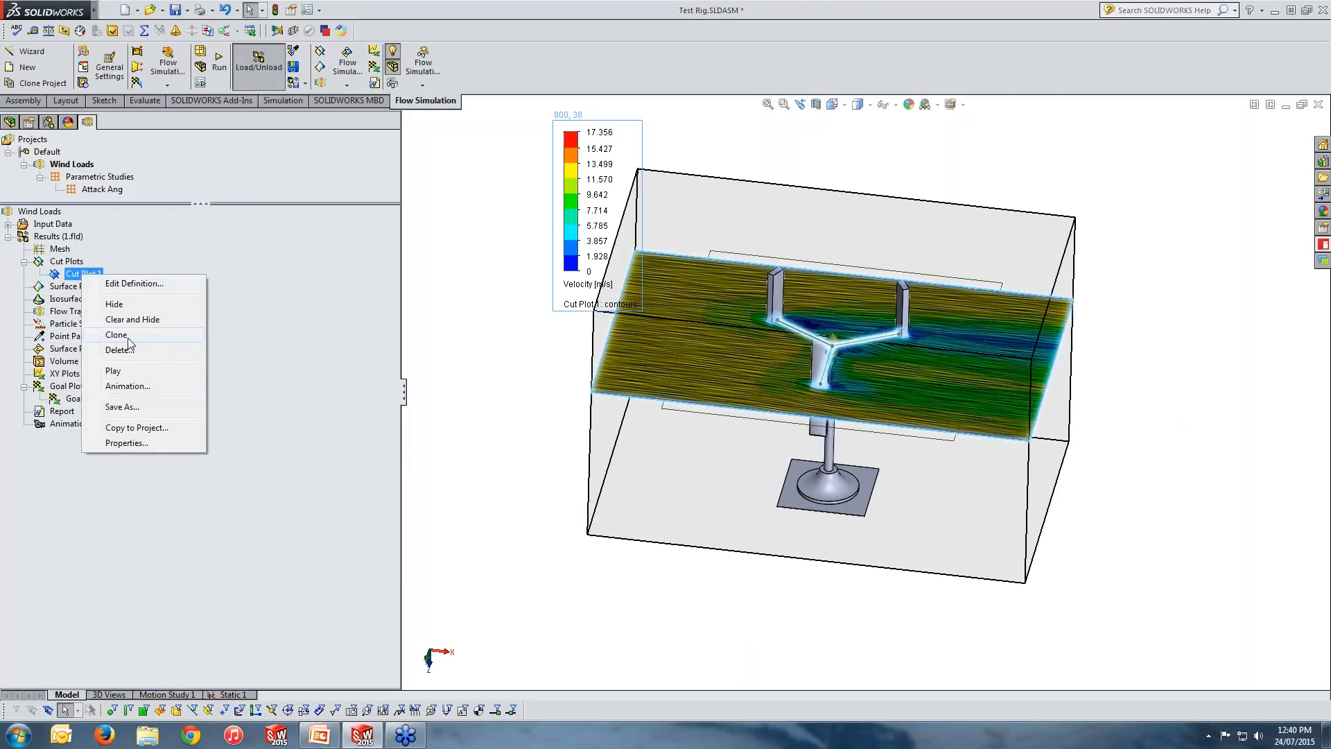
click(131, 373)
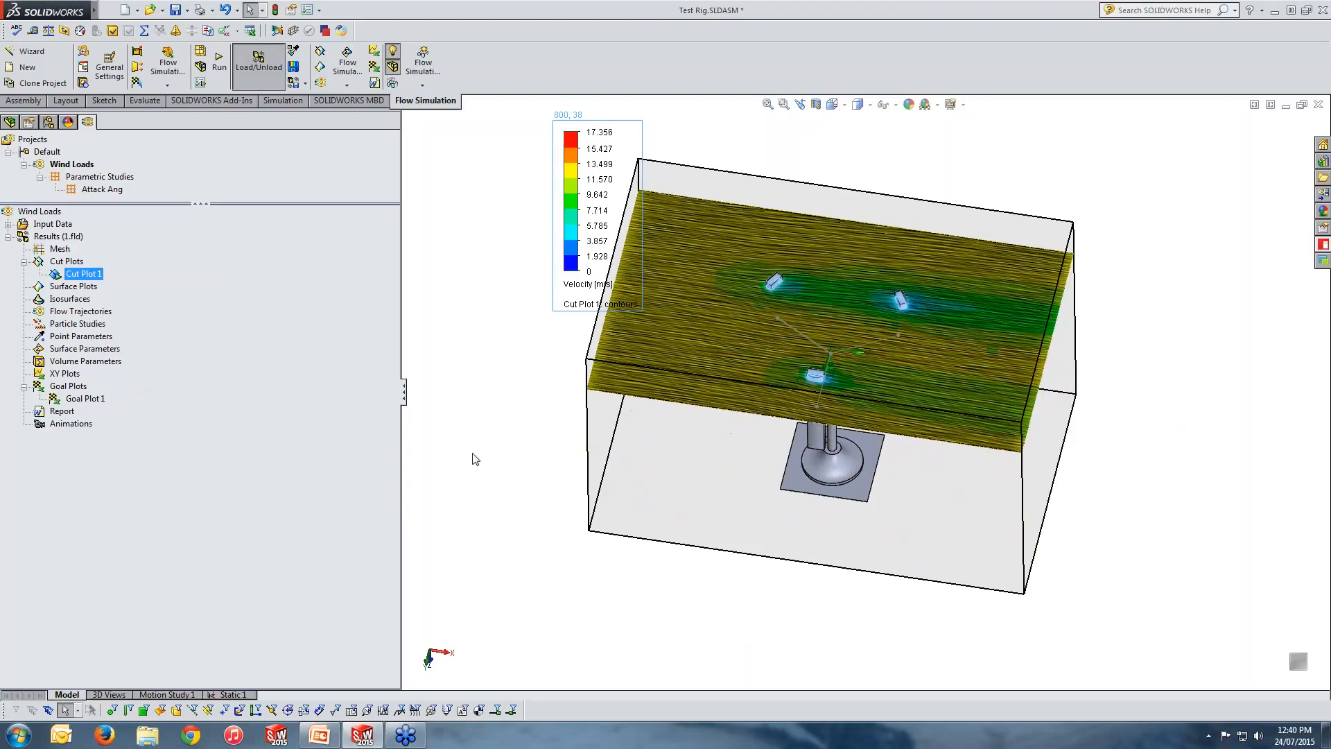
right_click(81, 272)
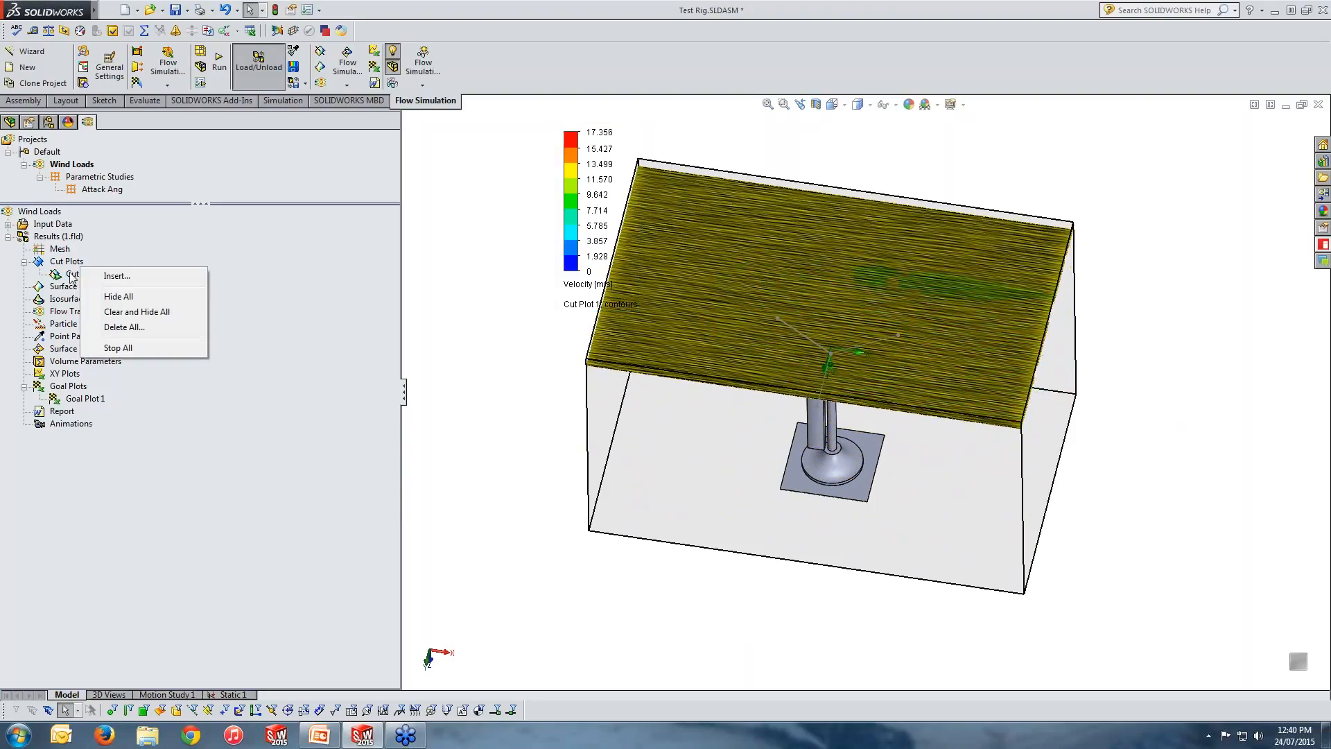
right_click(81, 273)
click(103, 368)
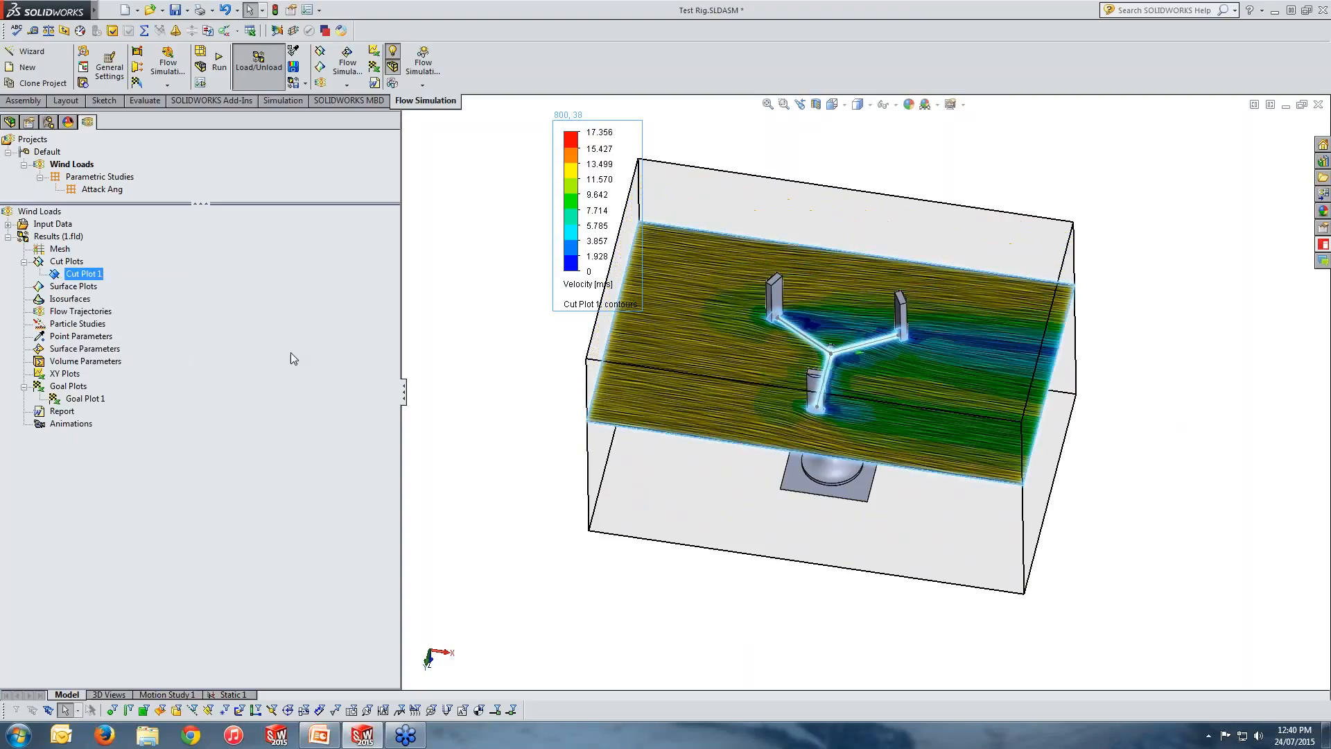
Step: Insert a new cut plot on the Top Plane with velocity contours and streamlines
click(64, 262)
right_click(64, 264)
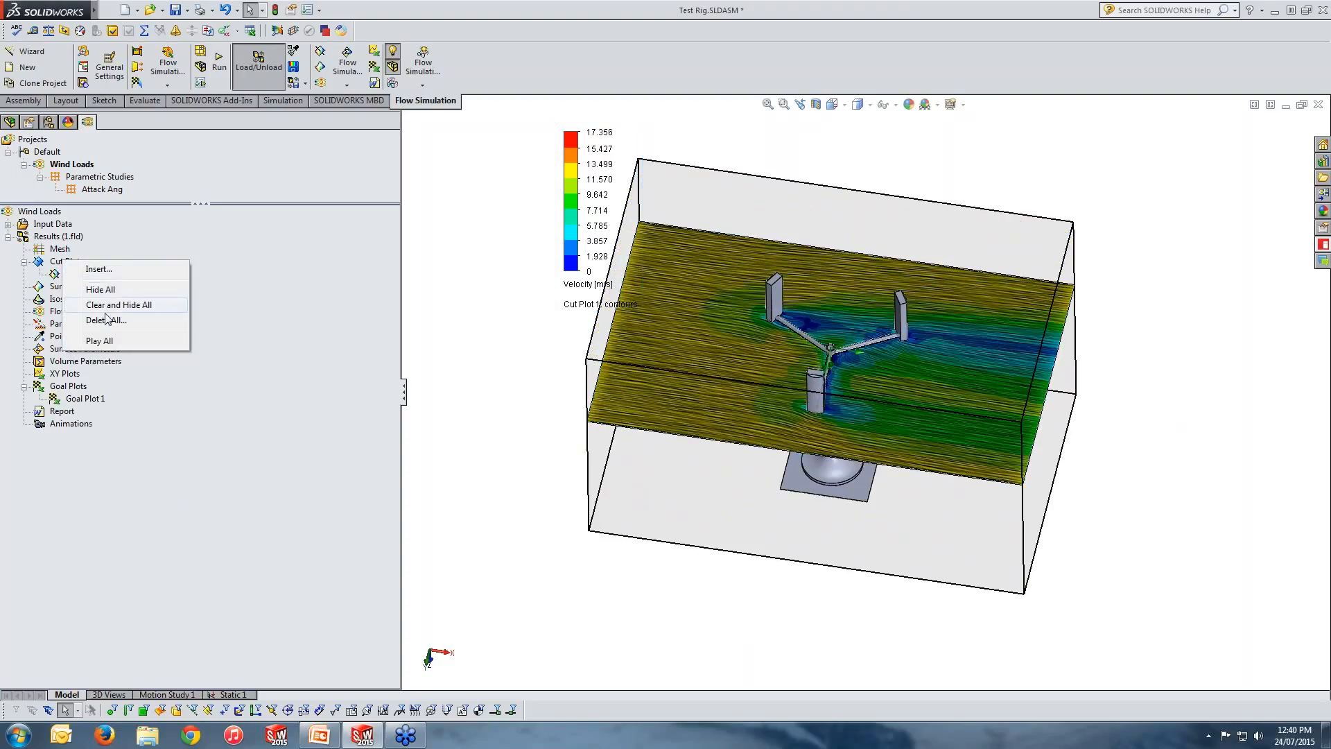
click(138, 270)
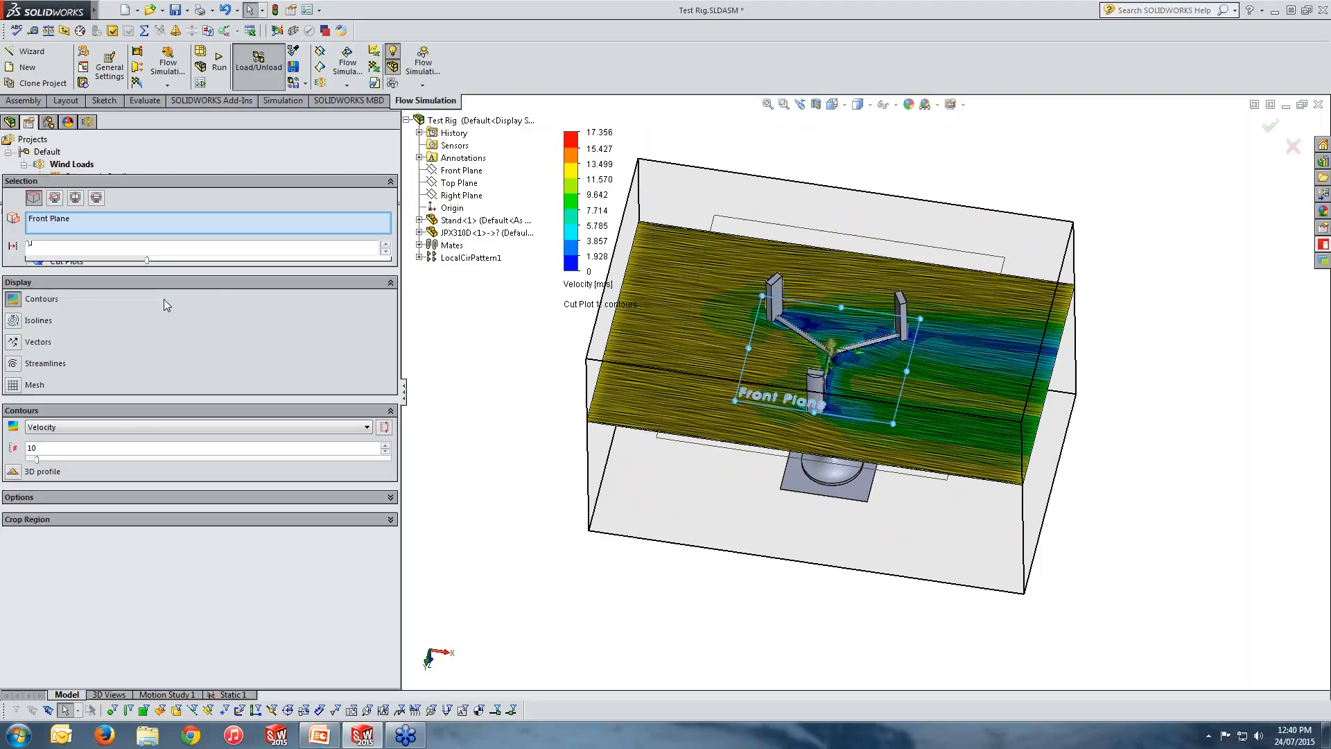
click(467, 185)
middle_drag(643, 383, 655, 264)
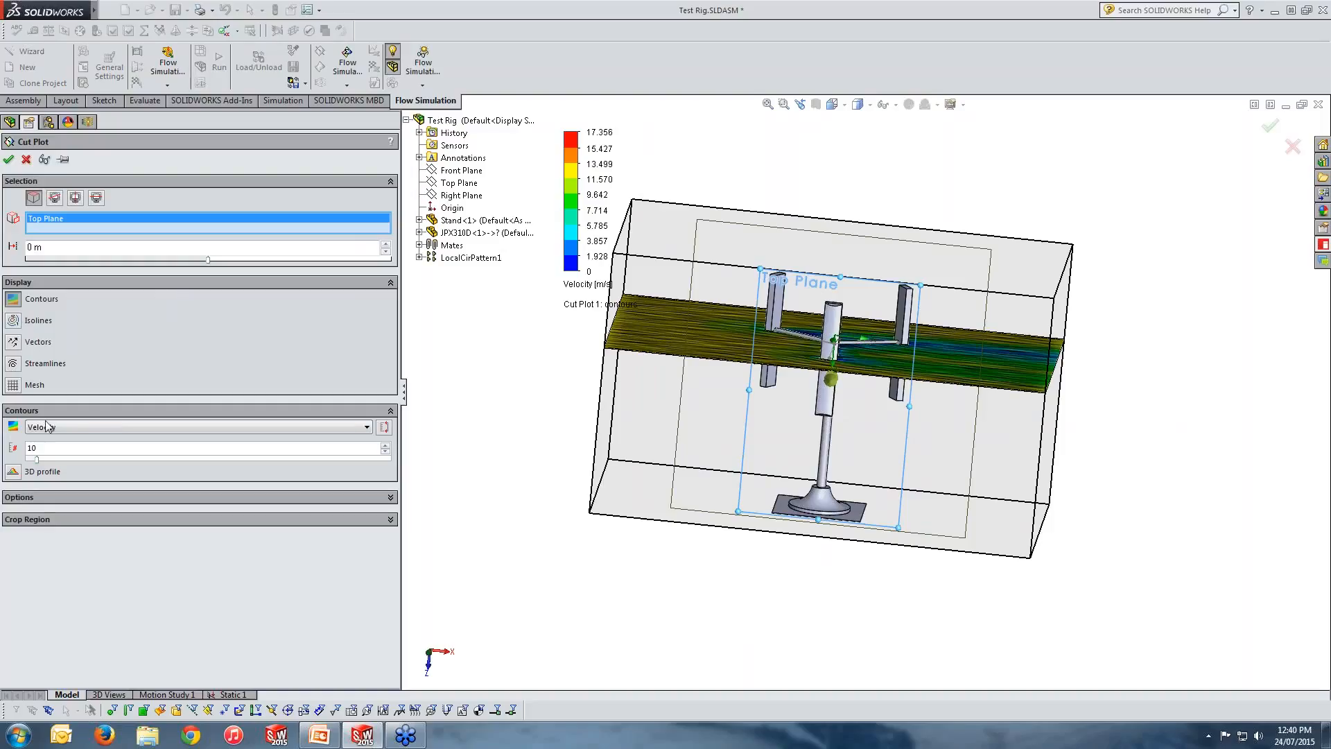
click(14, 363)
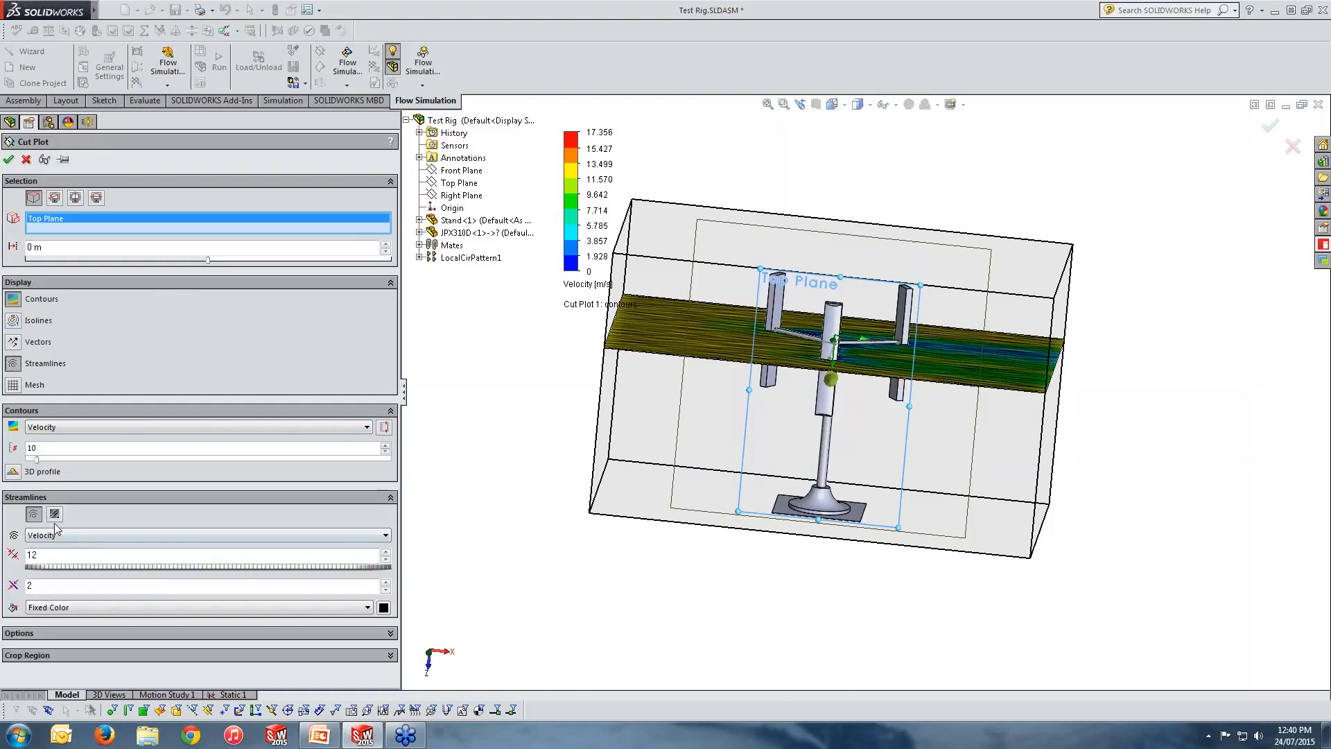
click(8, 158)
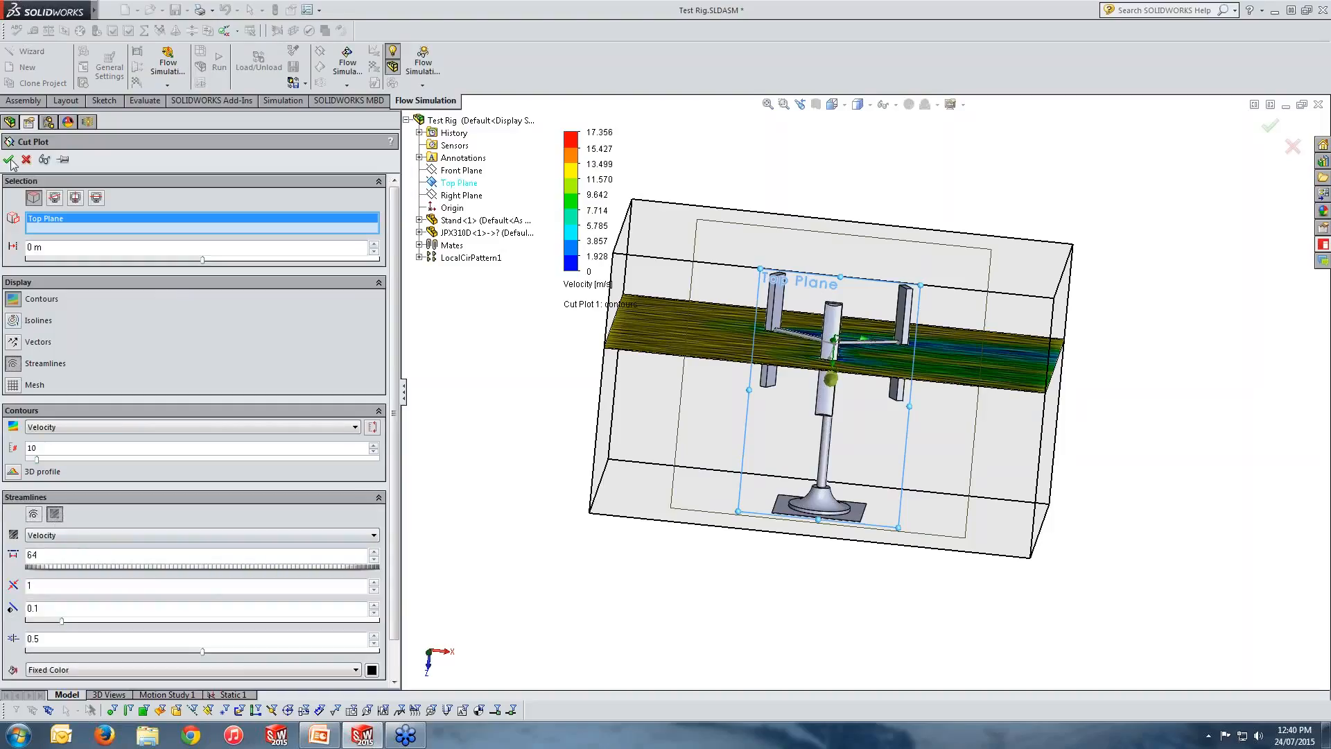
Step: Inspect the two intersecting cut plots on the model and hide both Cut Plot 1 and Cut Plot 2
middle_drag(744, 406, 721, 509)
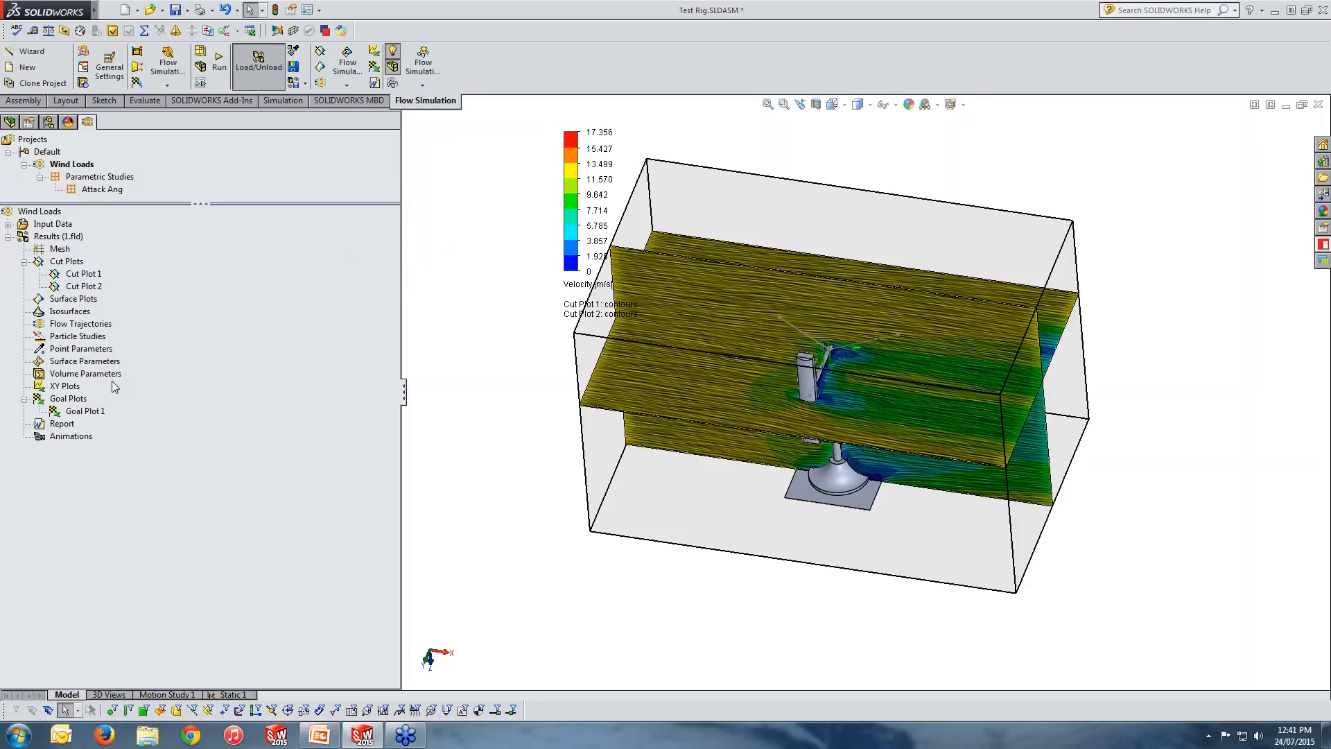
middle_drag(671, 412, 703, 393)
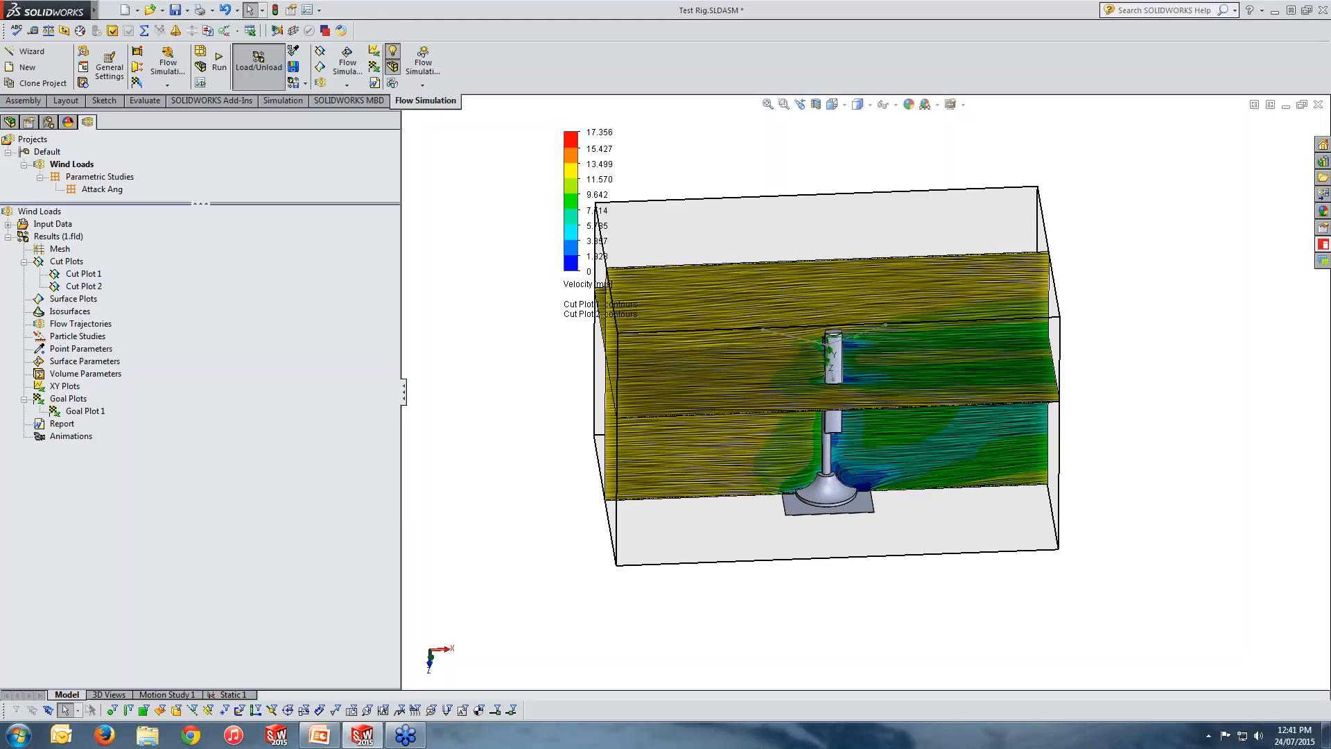
right_click(73, 275)
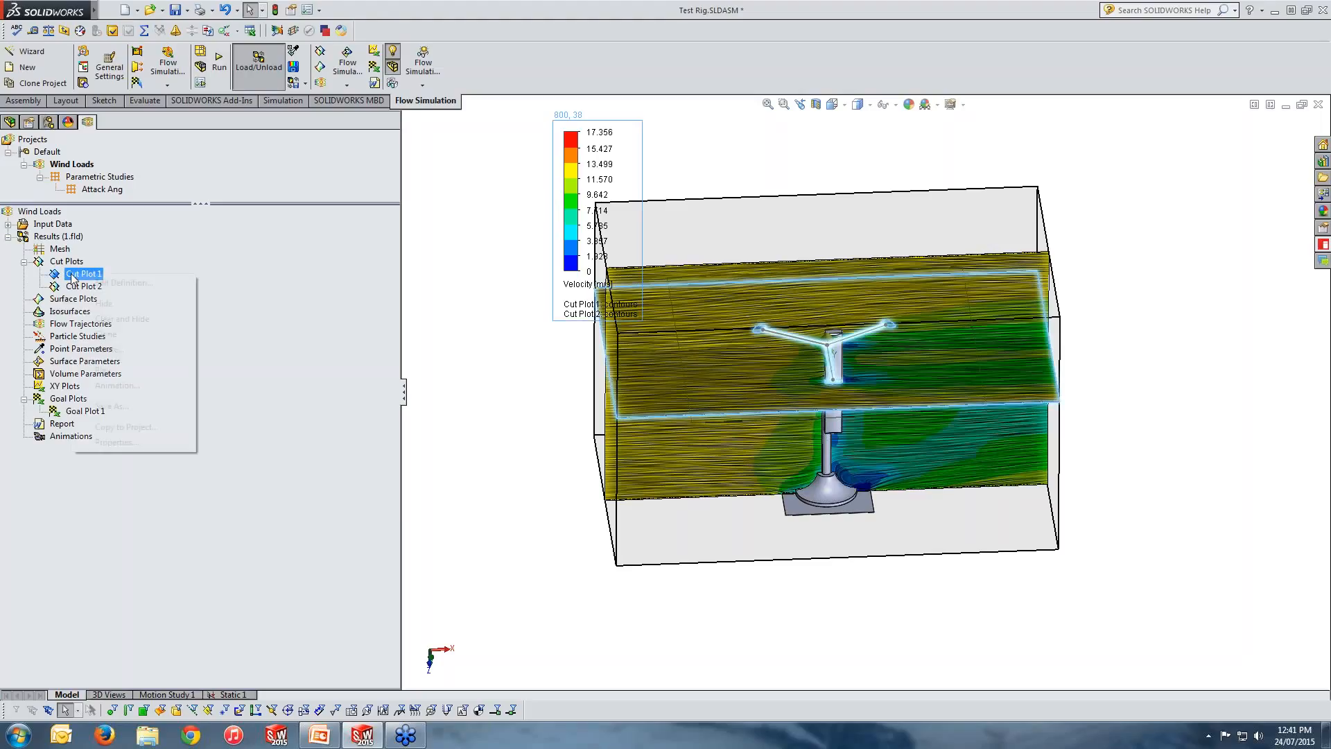
click(101, 303)
click(78, 286)
right_click(84, 284)
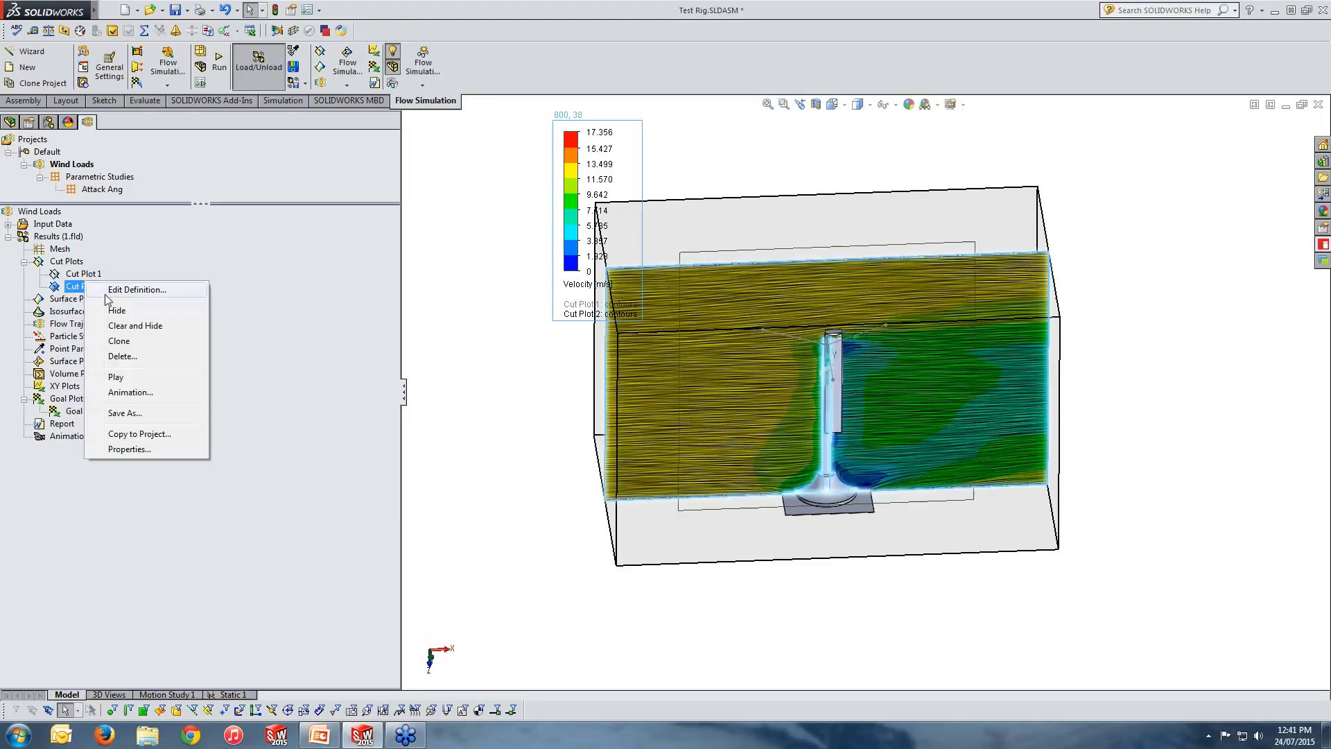
click(117, 311)
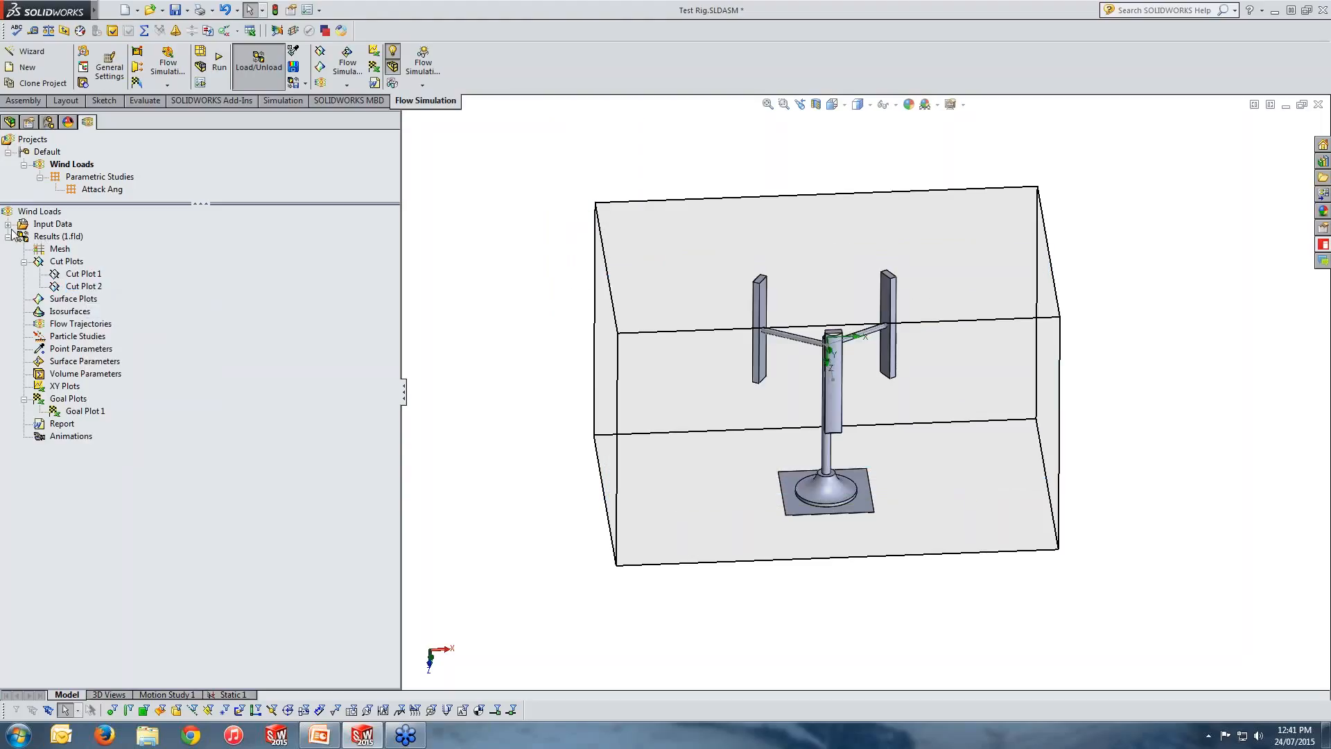
Step: Expand the input data and hide the computational domain around the rig
click(7, 224)
right_click(84, 238)
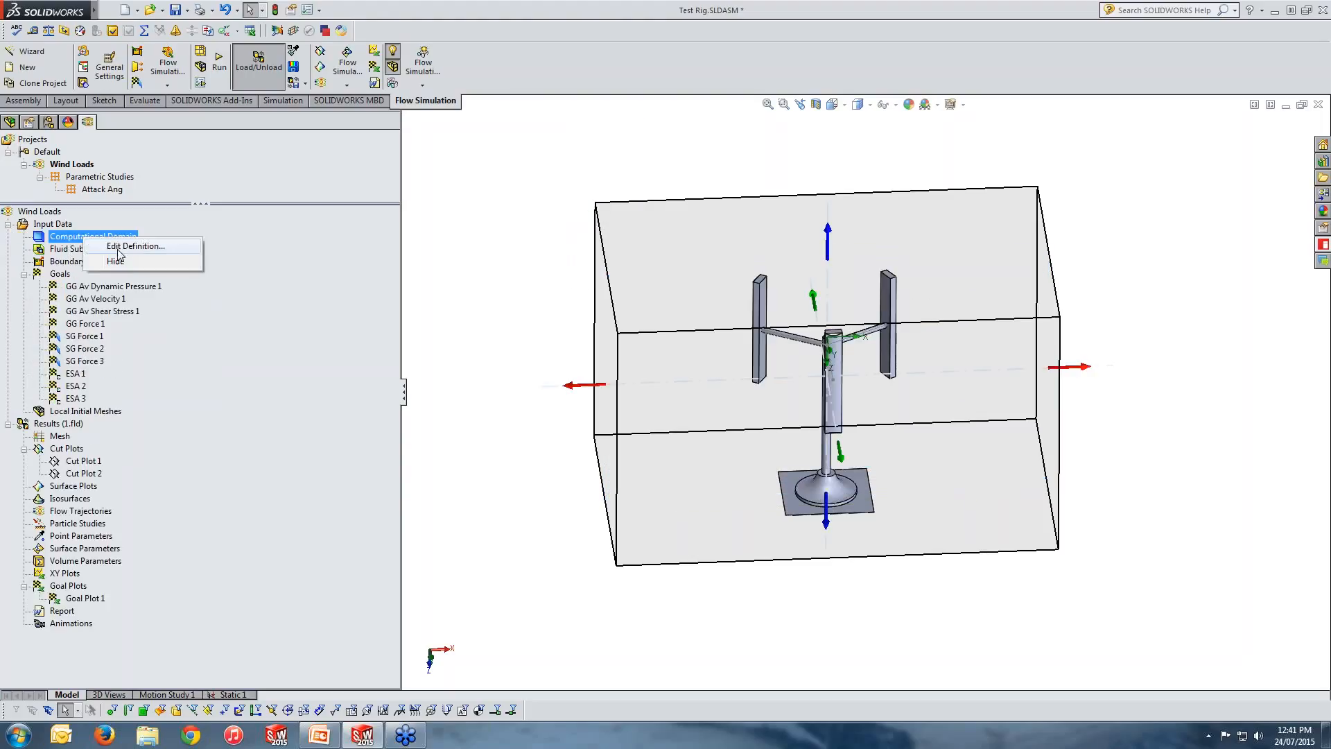
click(115, 261)
Step: Create a new structural simulation study of type Static for the test rig assembly
middle_drag(693, 423, 915, 447)
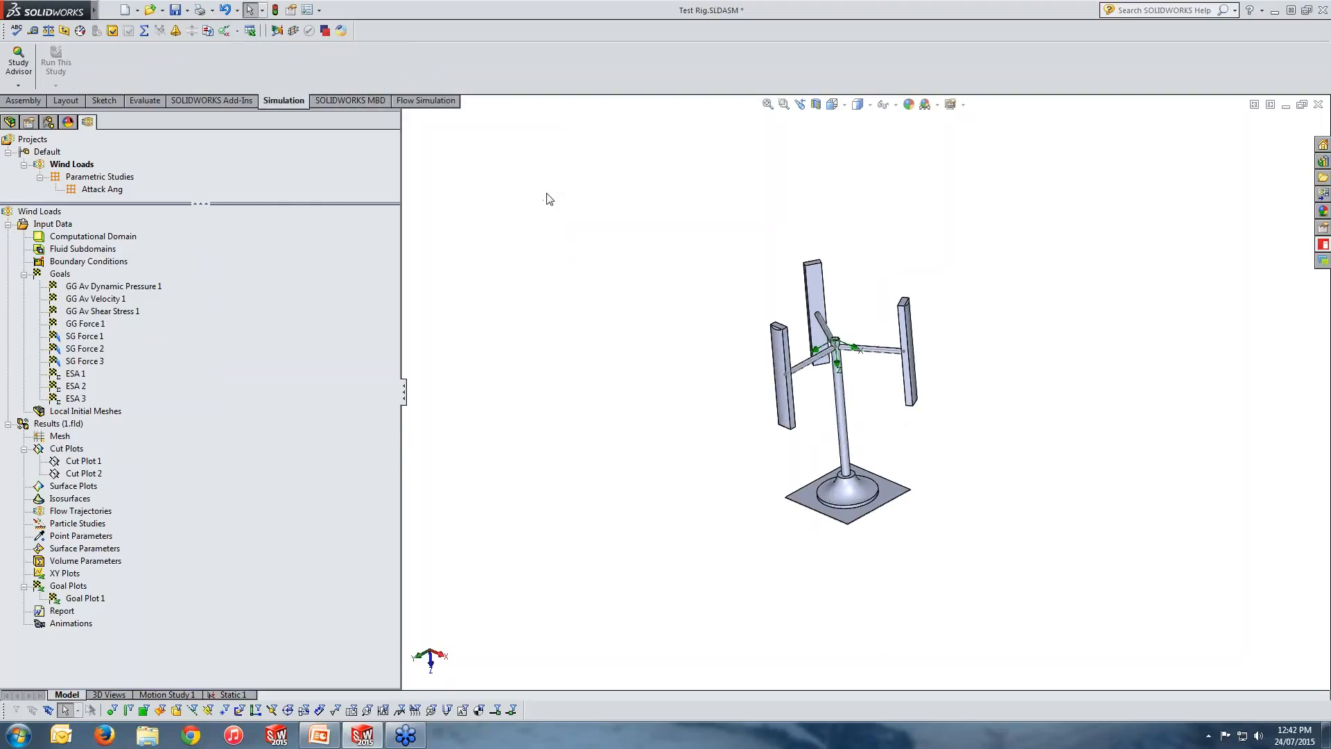
click(18, 84)
click(33, 113)
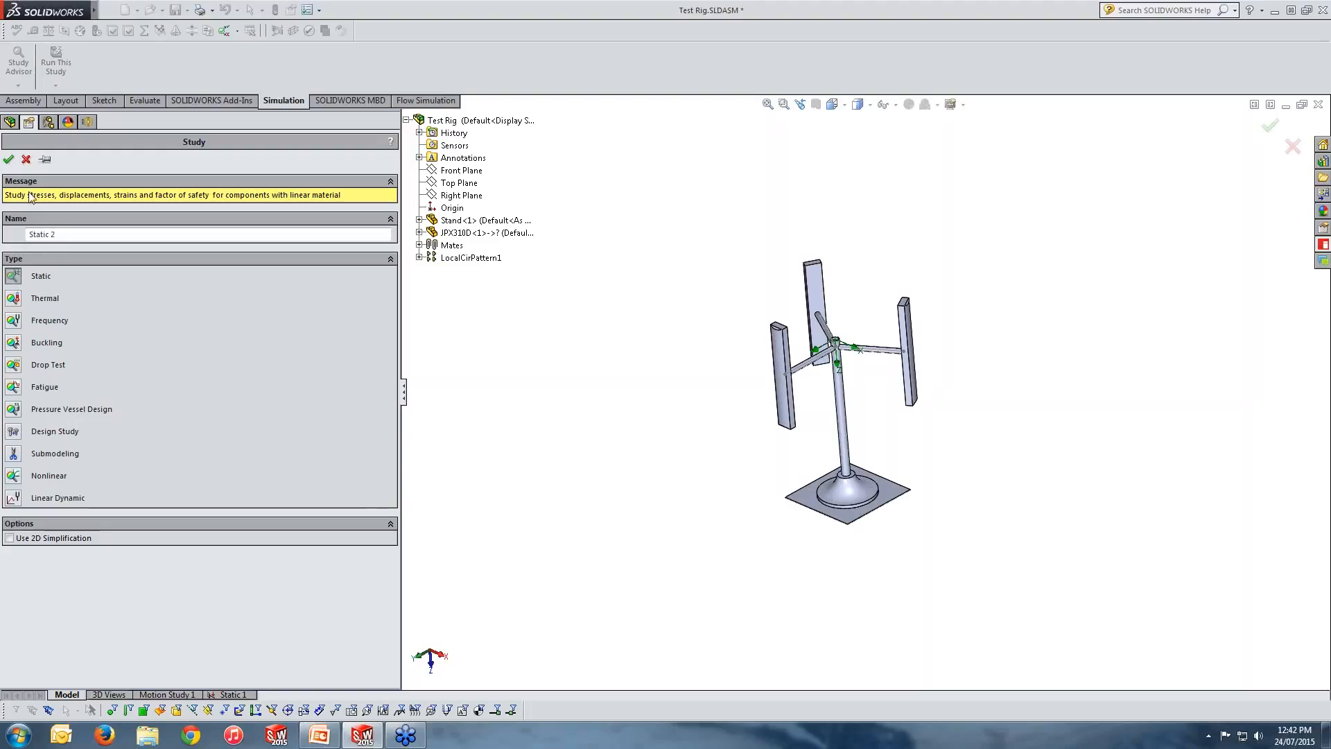
click(8, 159)
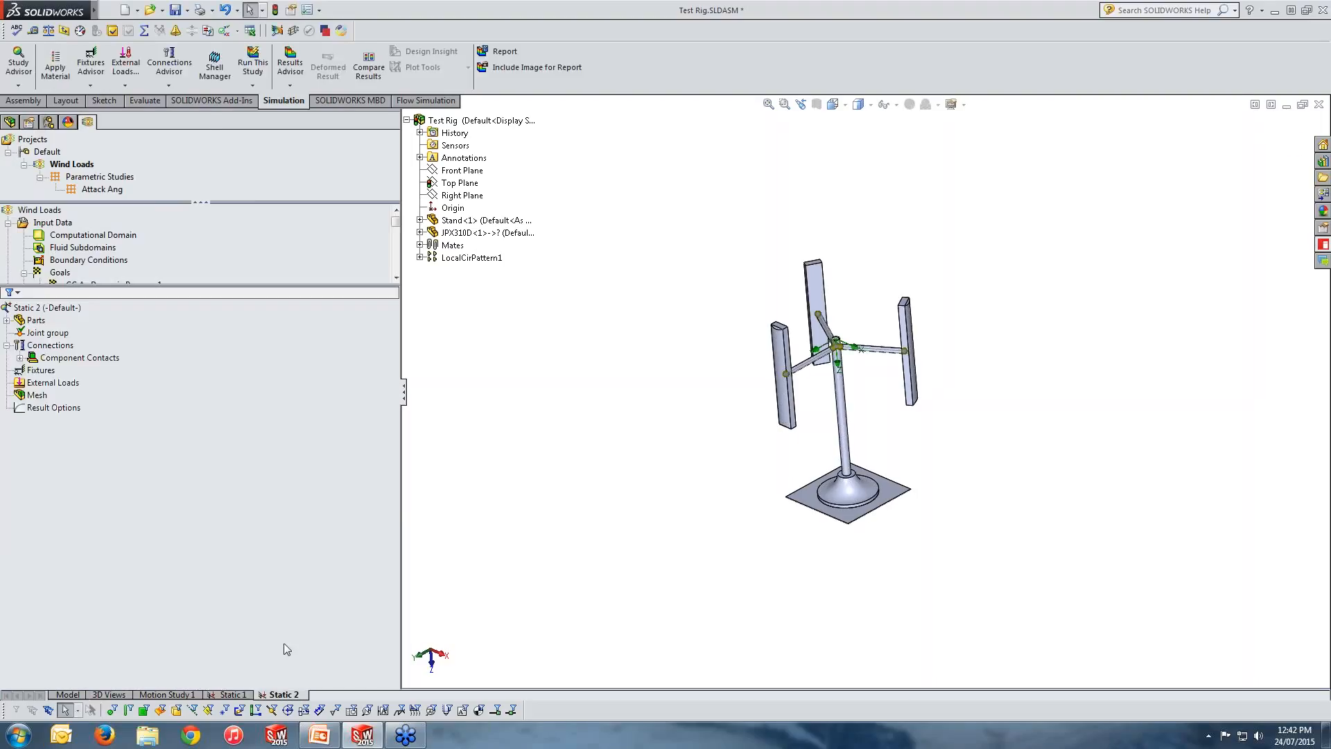
Step: In the new static study's properties, enable including fluid pressure effects from SOLIDWORKS Flow Simulation
middle_drag(716, 481, 705, 468)
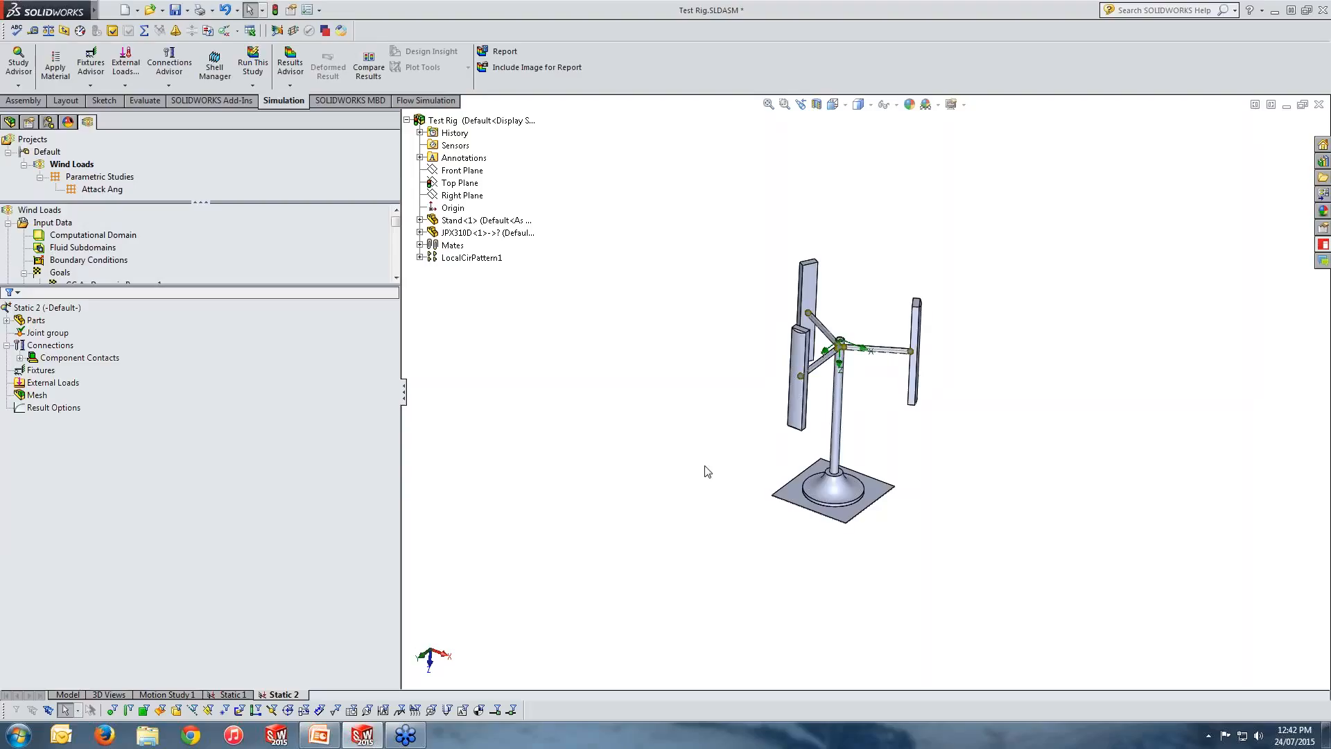
click(286, 413)
click(41, 317)
right_click(43, 308)
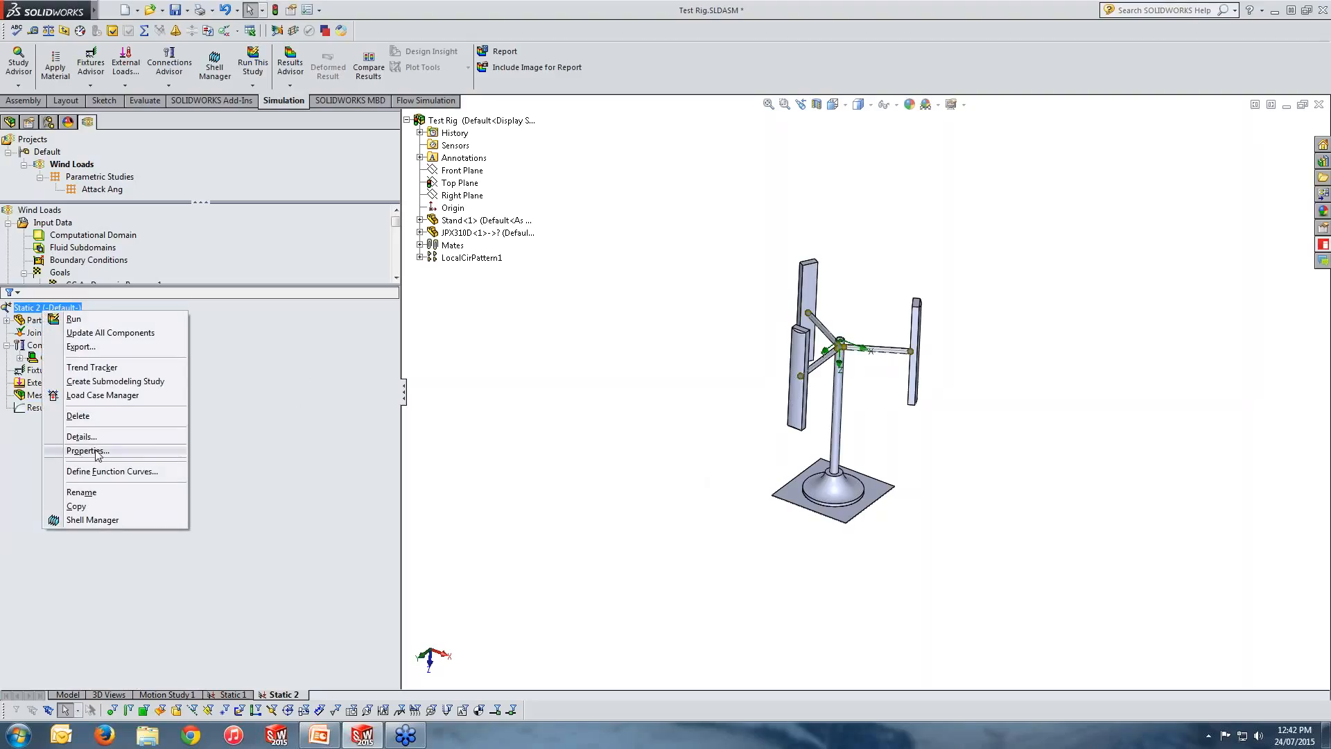
click(96, 451)
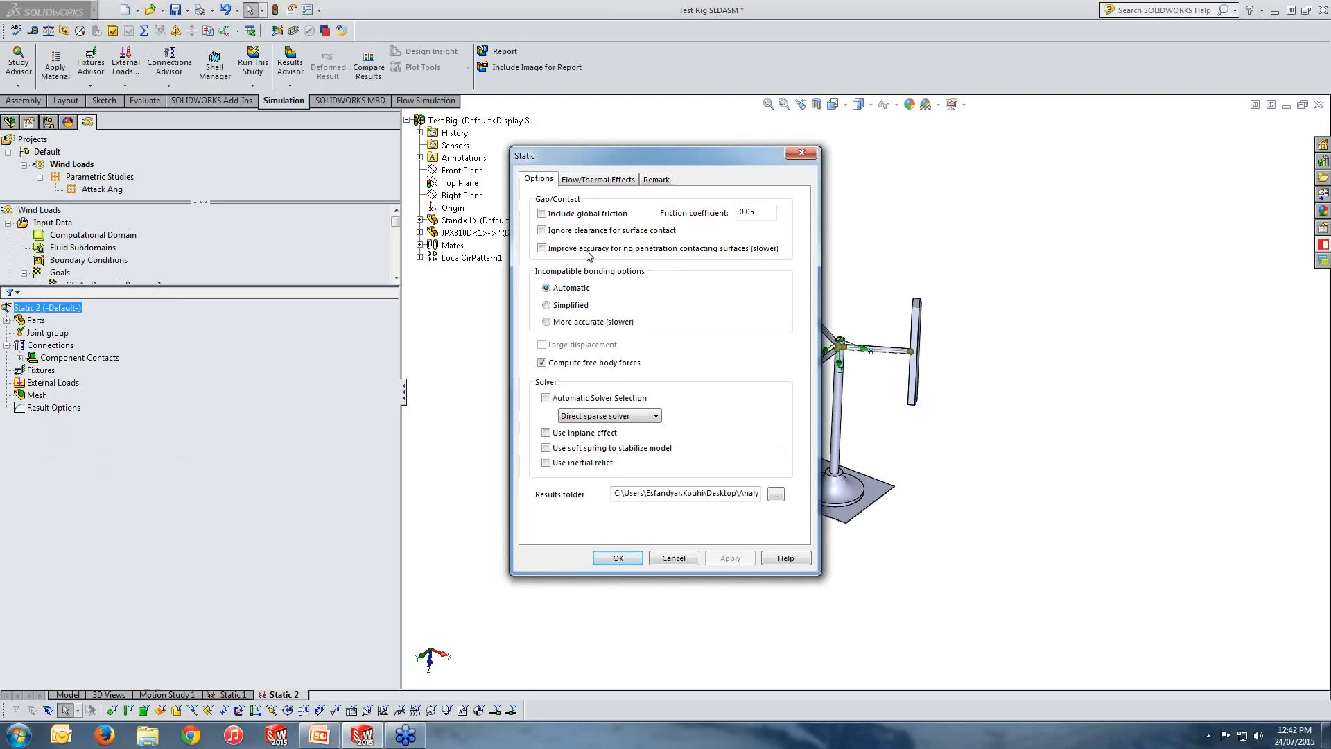
click(590, 181)
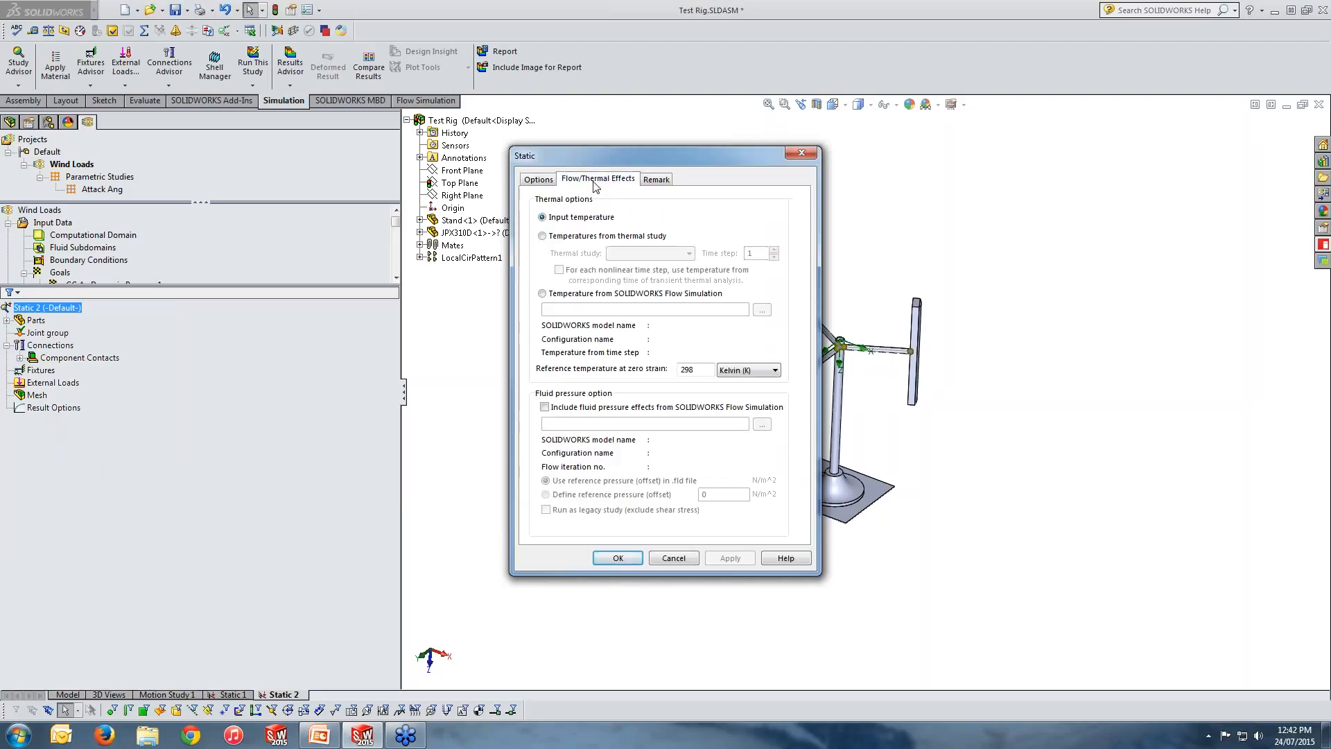
click(545, 408)
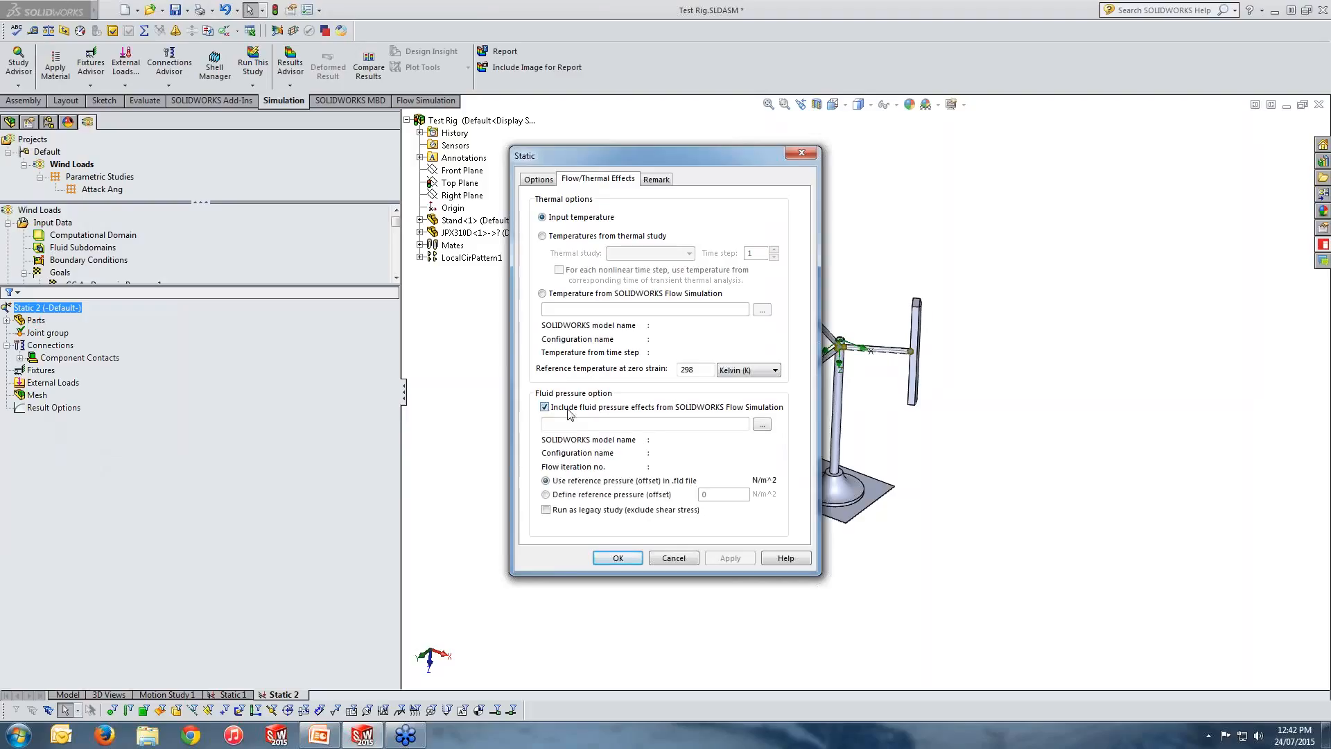
Step: Browse for the flow results file, picking 1.fld in folder 1 and 1.fld in the Parametric Study 1 subfolder 1
click(762, 423)
click(762, 424)
click(185, 140)
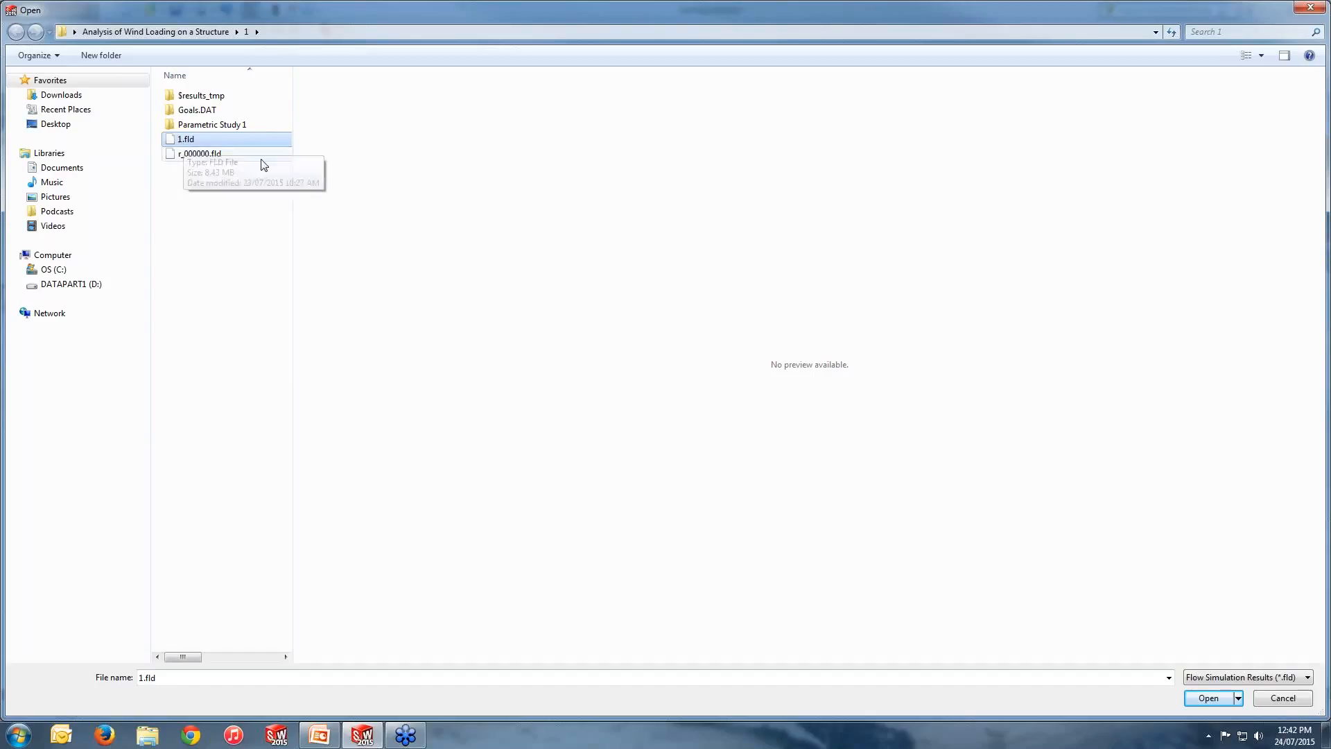
double_click(200, 128)
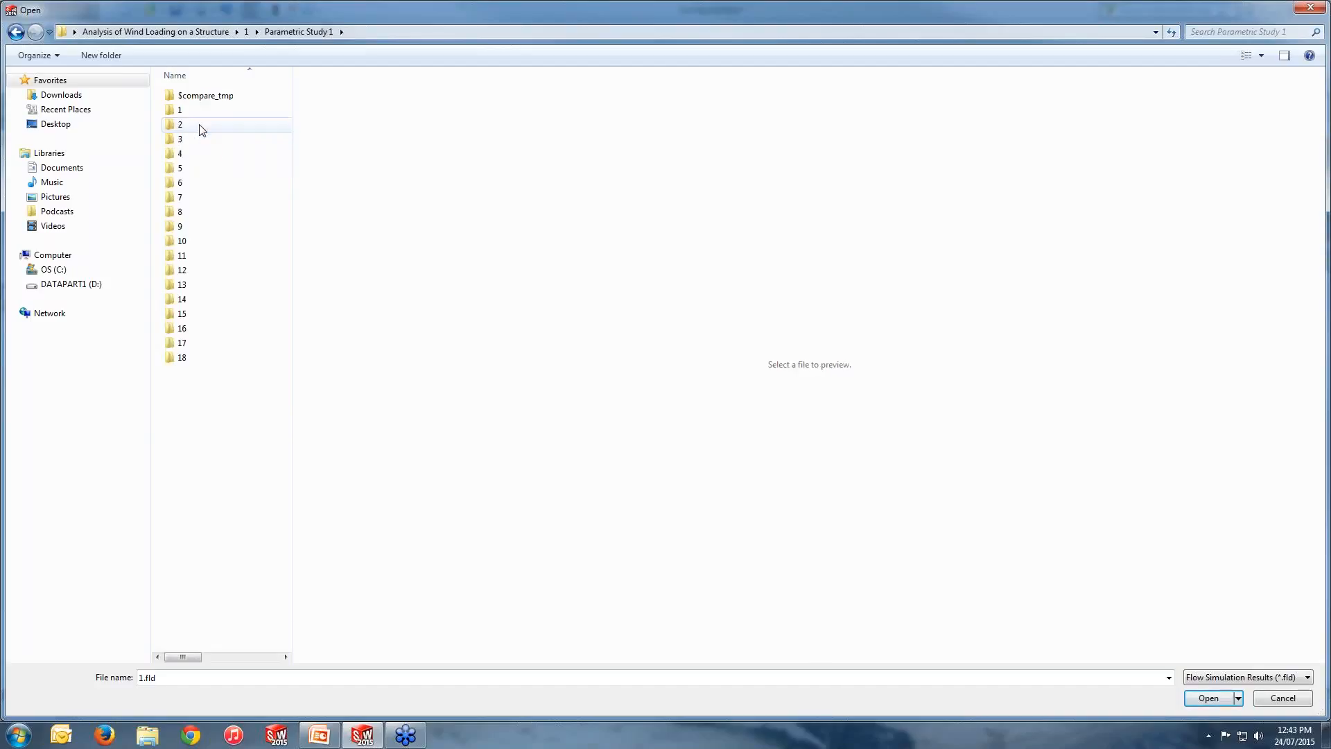
double_click(183, 111)
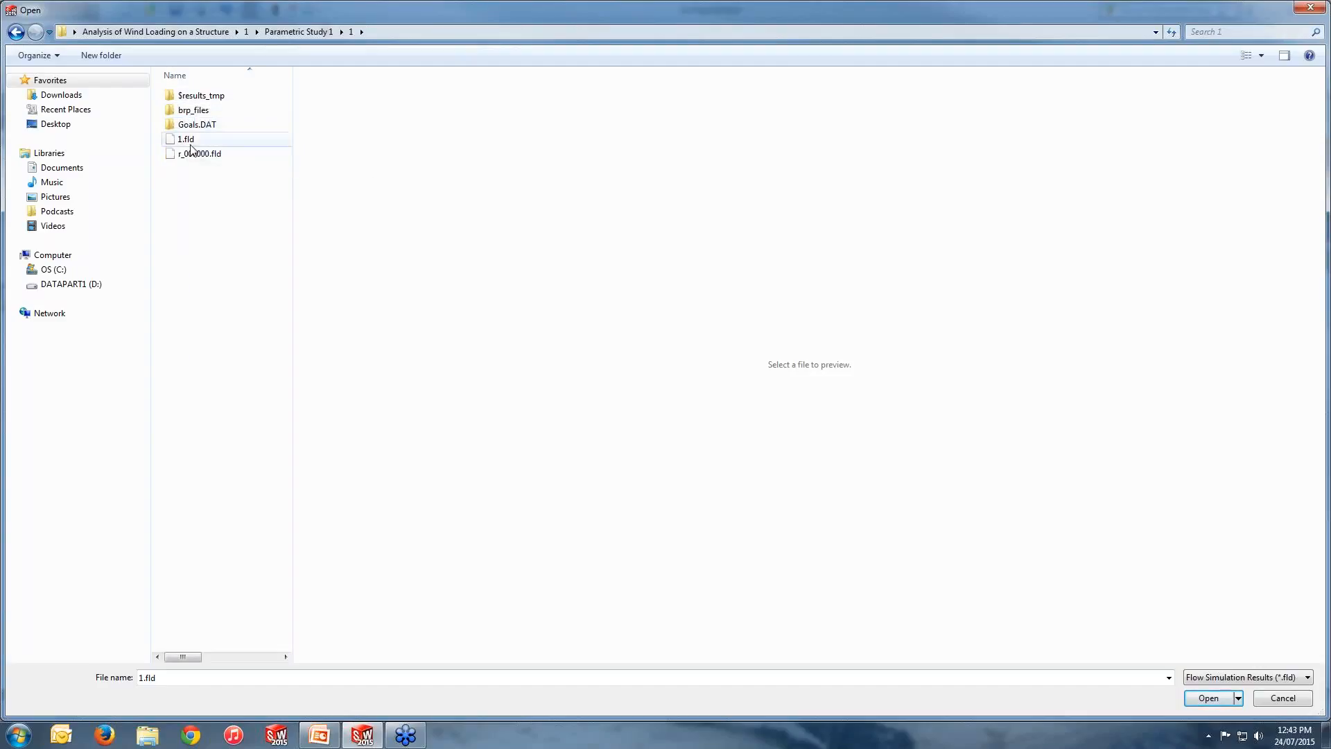
click(191, 142)
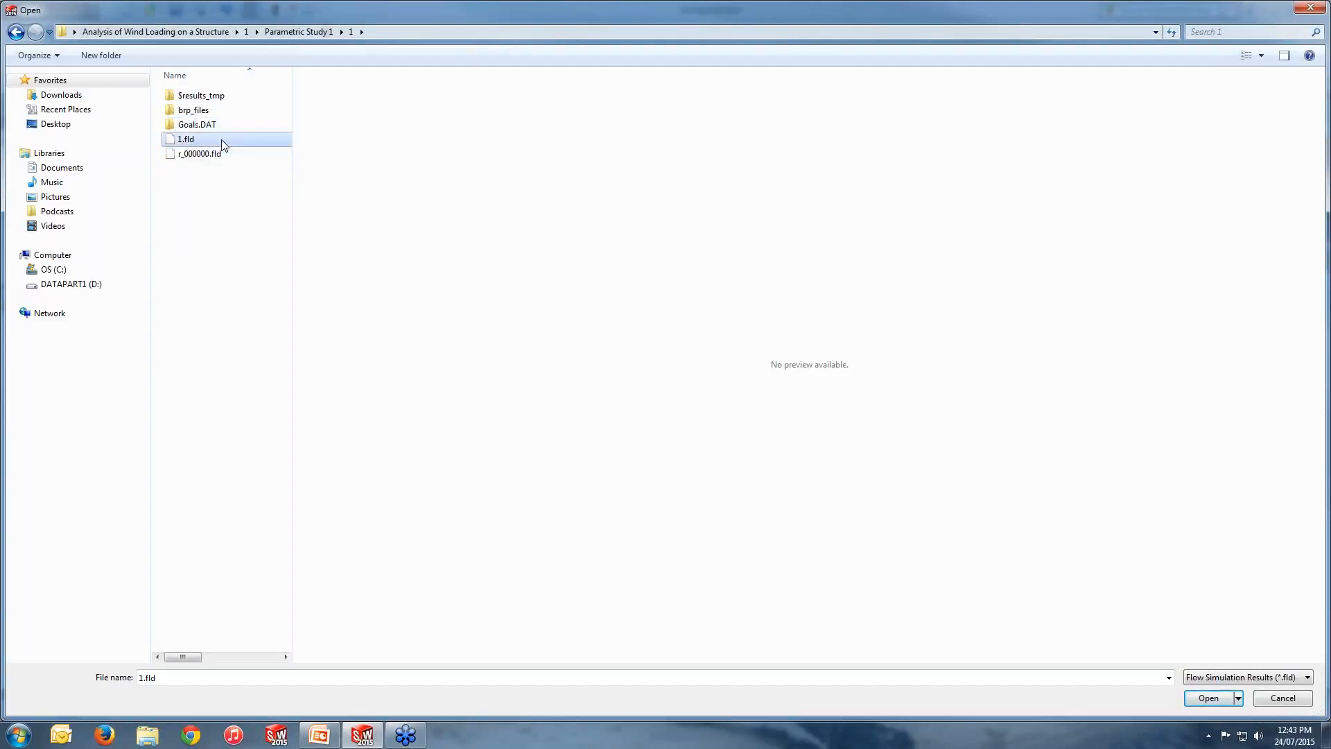
Step: Go back up to the Analysis of Wind Loading on a Structure folder and select 1.fld in its folder 1
click(246, 32)
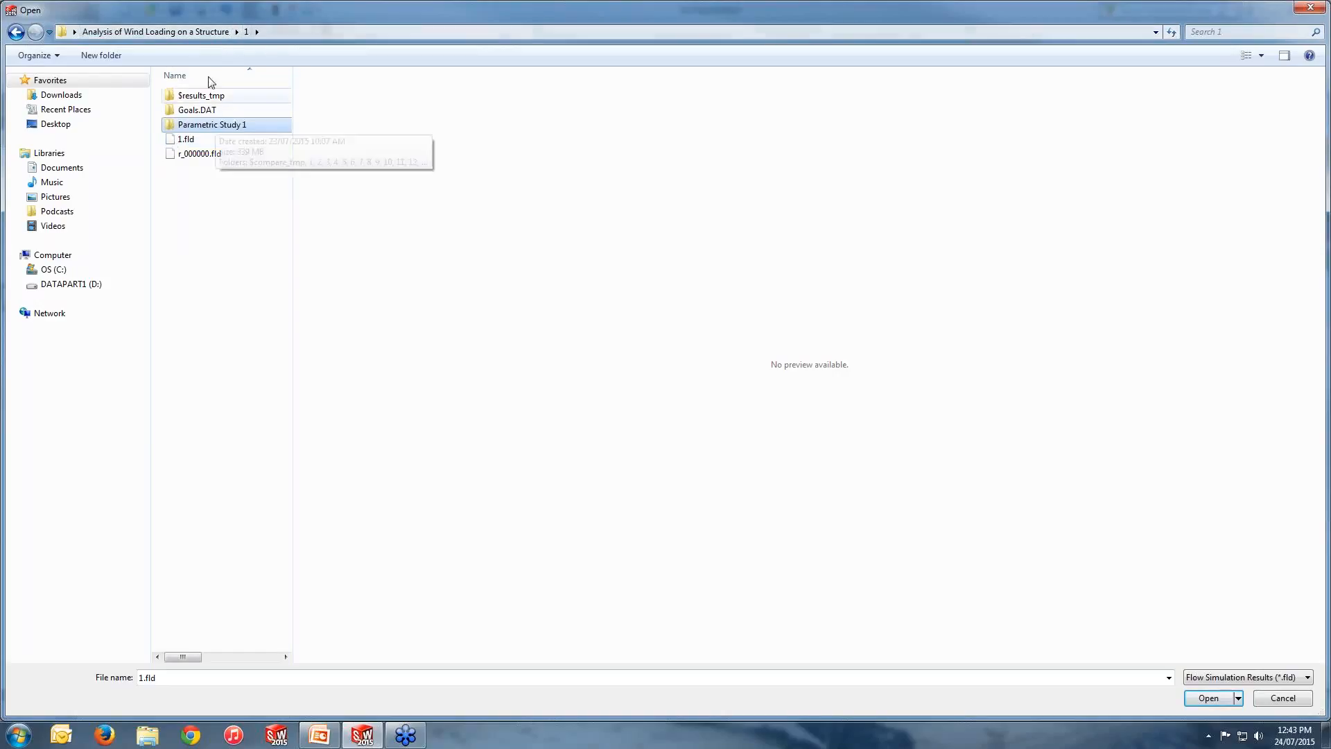
click(208, 32)
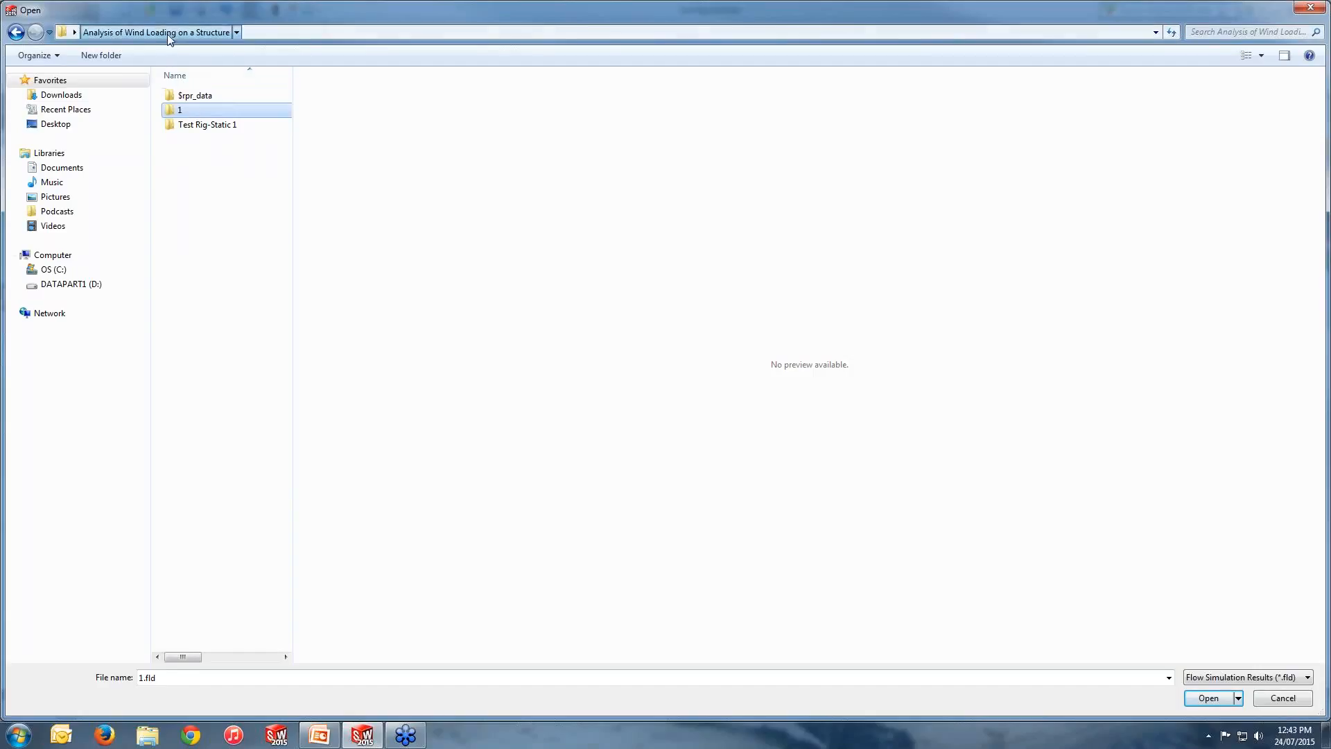
double_click(188, 110)
click(208, 139)
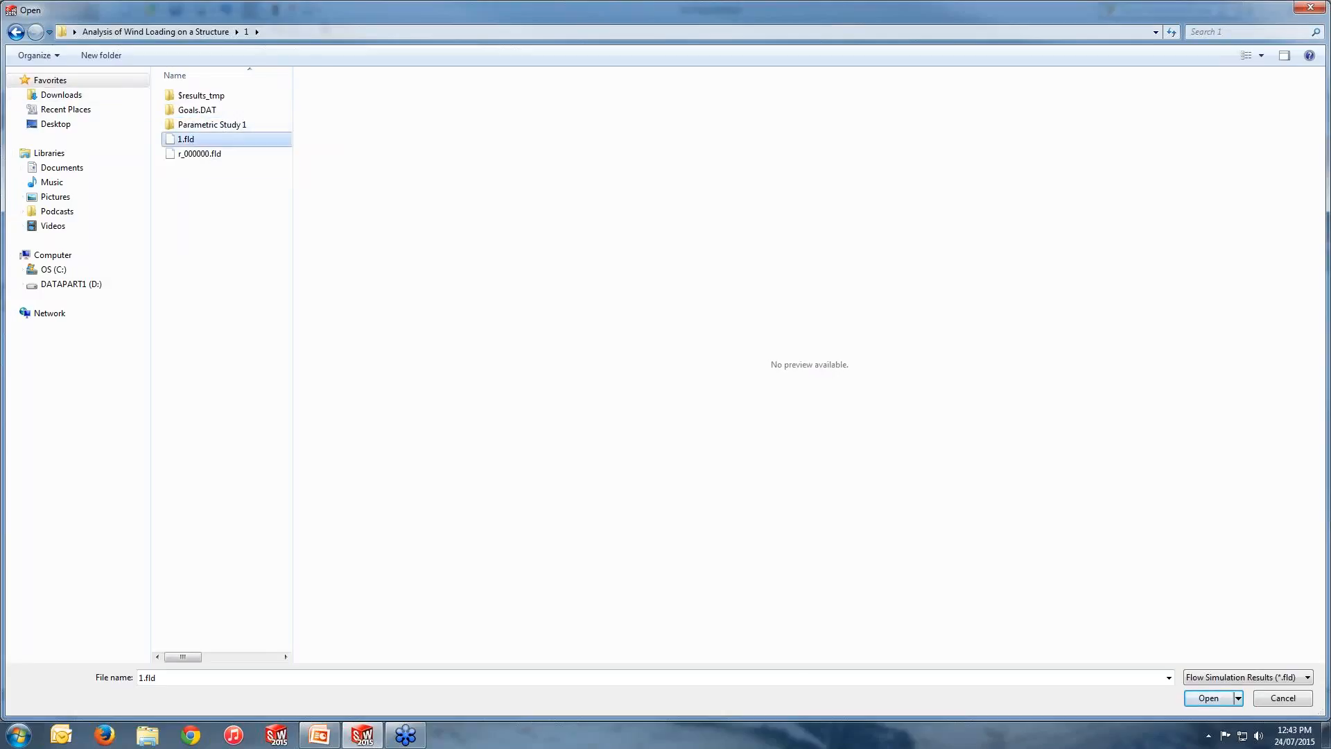
Step: Return to the Parametric Study 1 folder and check design point folder 9 for flow results files
click(21, 35)
click(21, 35)
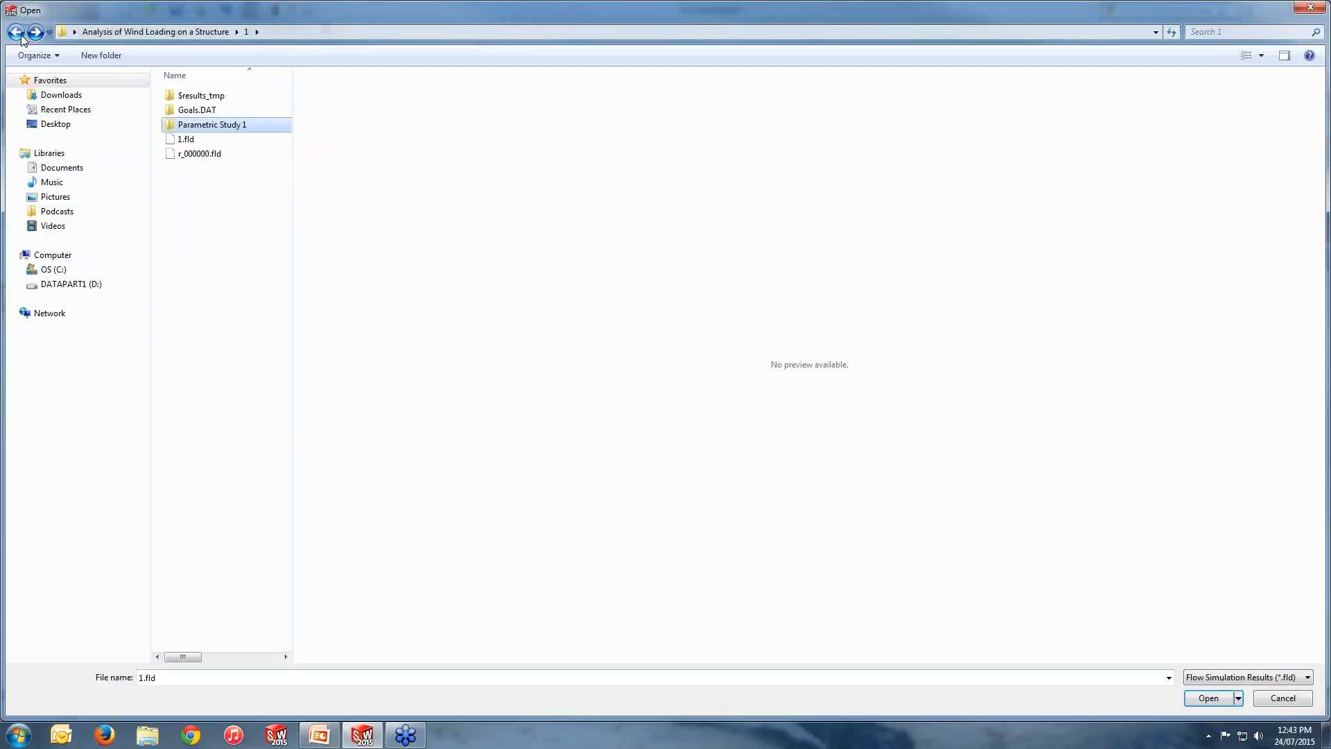
click(15, 33)
click(14, 33)
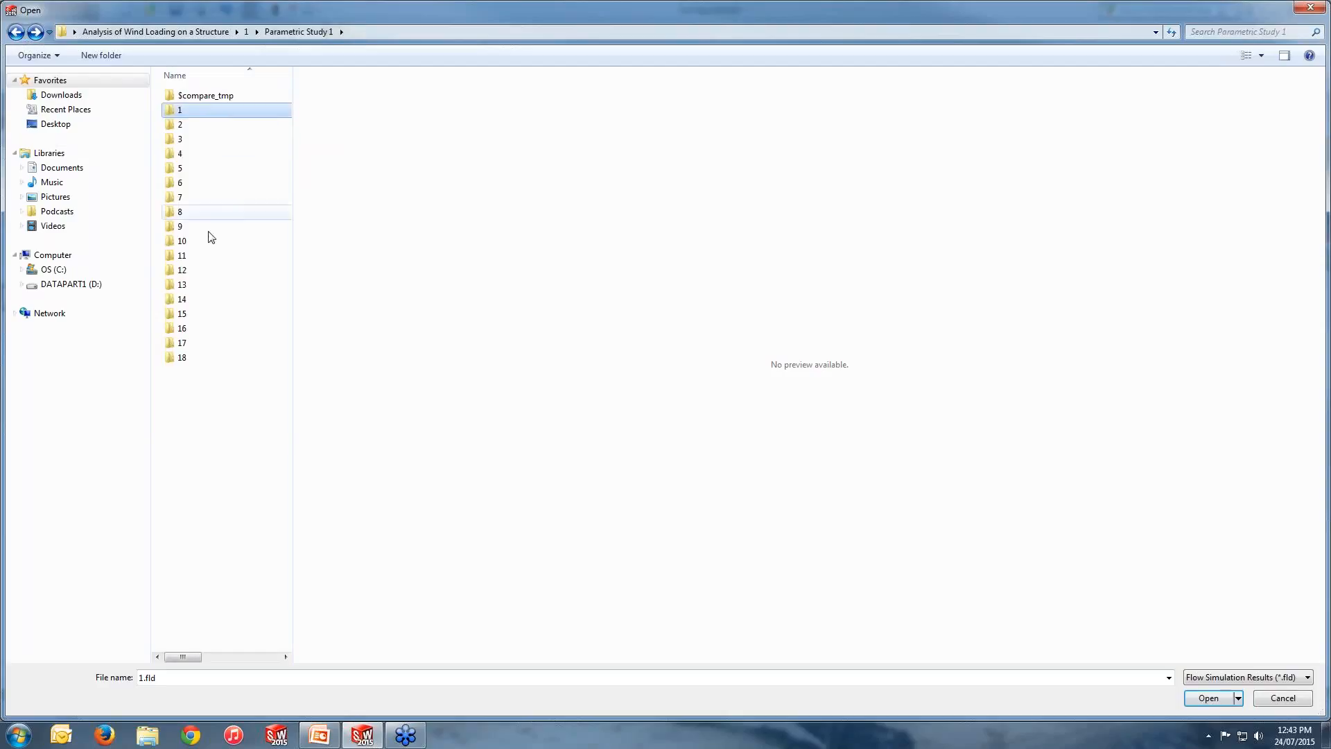
double_click(181, 224)
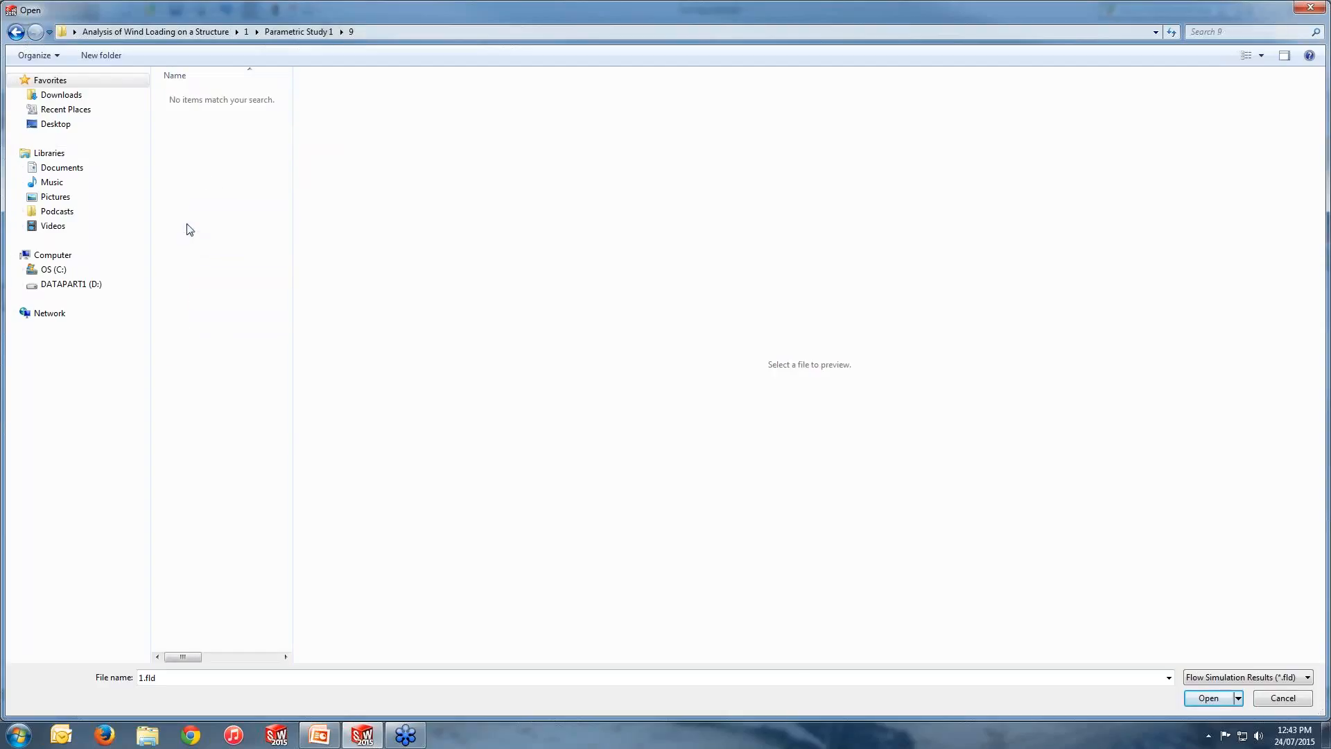
click(15, 32)
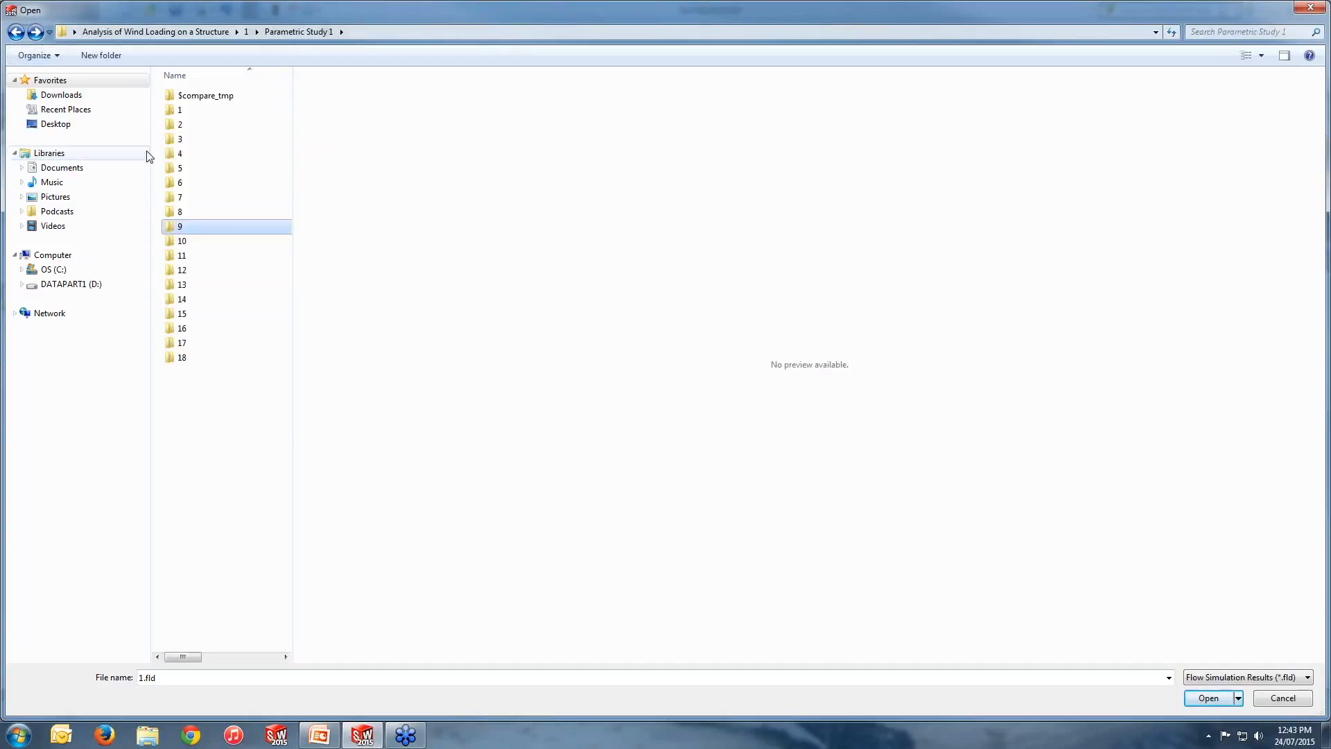
double_click(182, 143)
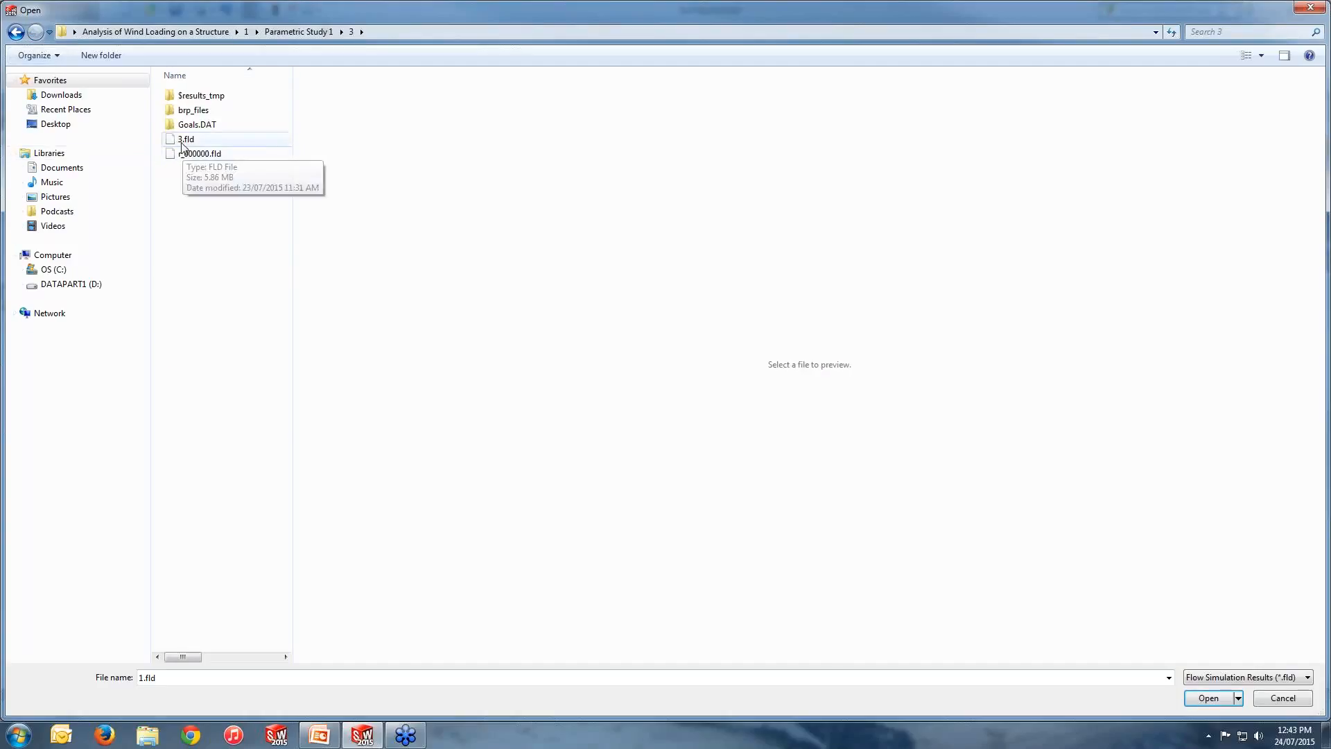
click(179, 141)
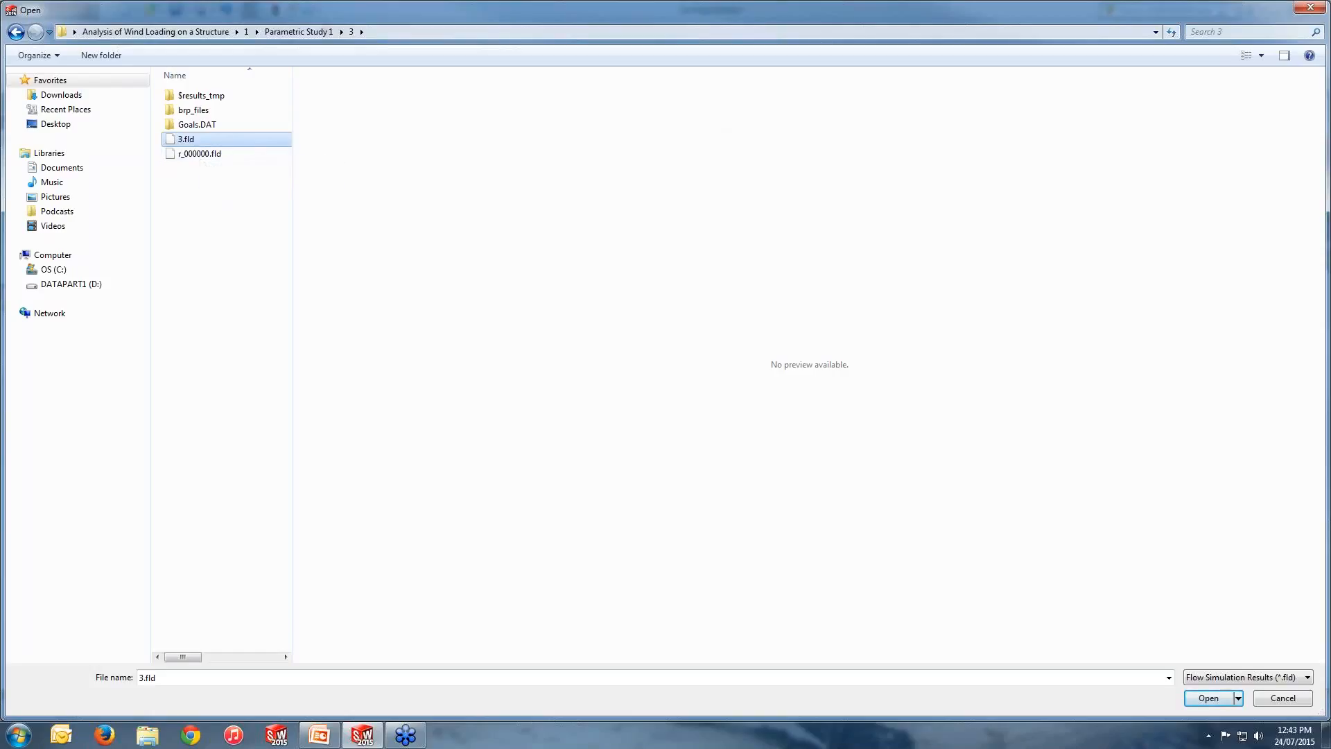
click(1310, 9)
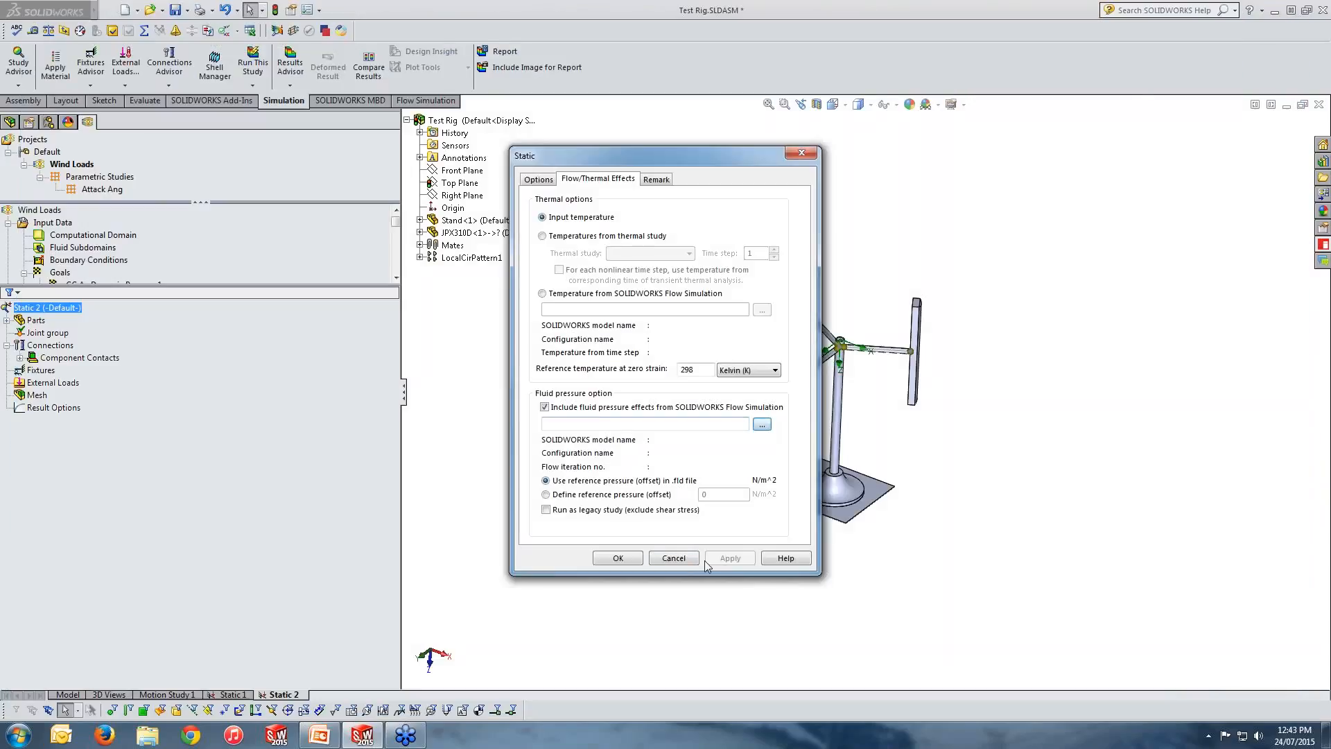
click(672, 558)
Step: Include fluid pressure effects from Flow Simulation in the Static 2 study's properties, using the results file 1.fld
right_click(60, 308)
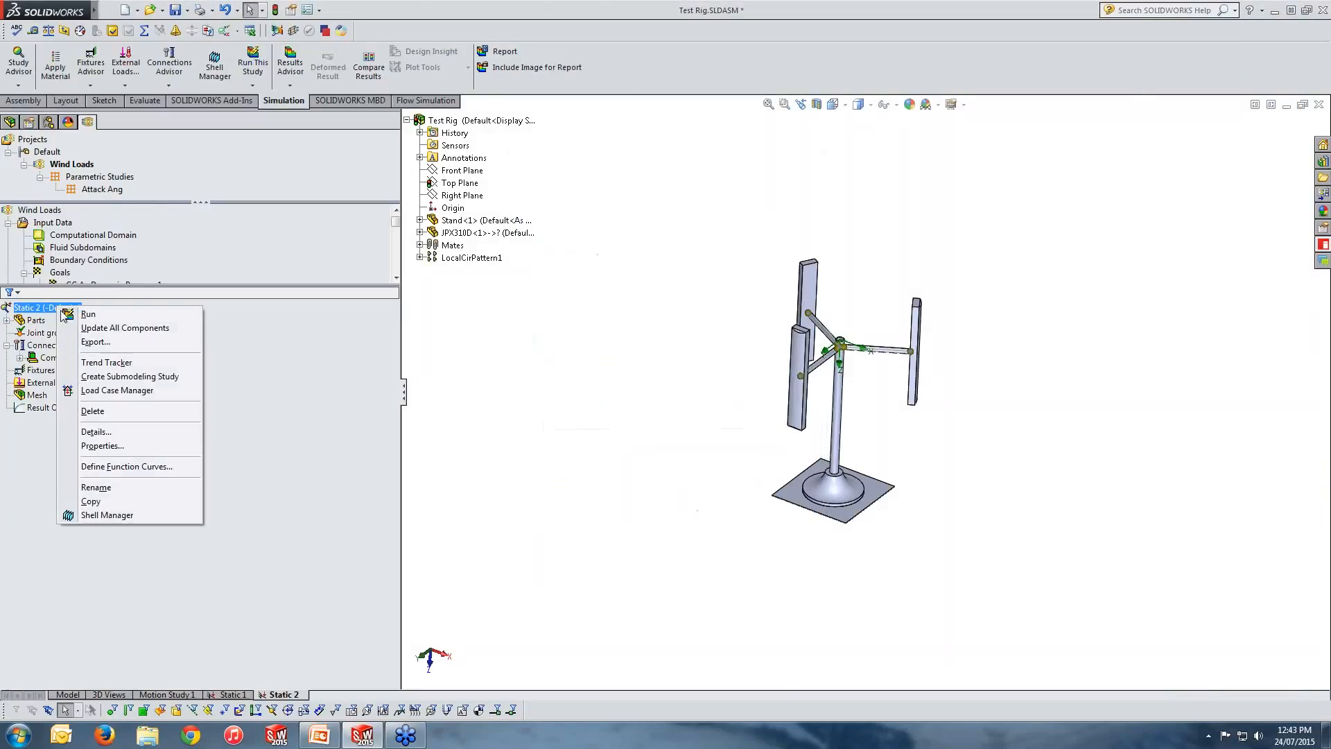
click(104, 447)
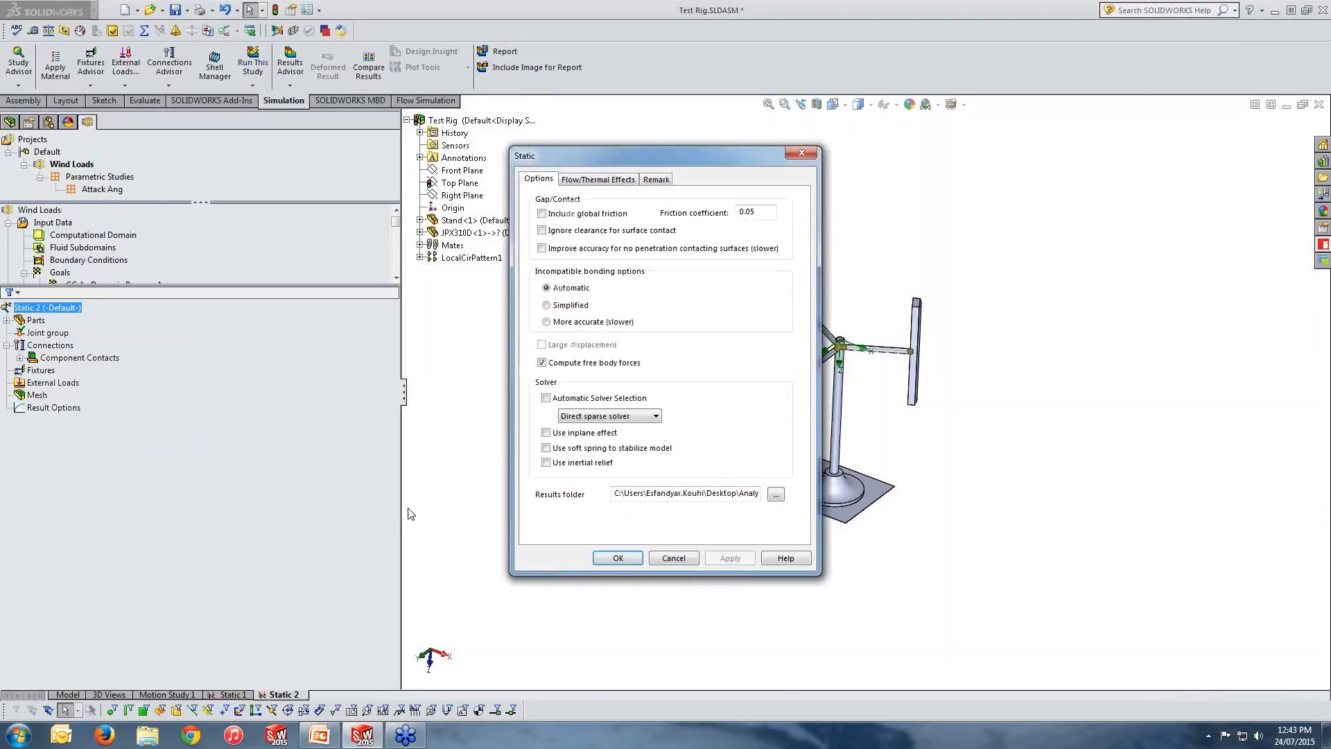
click(588, 182)
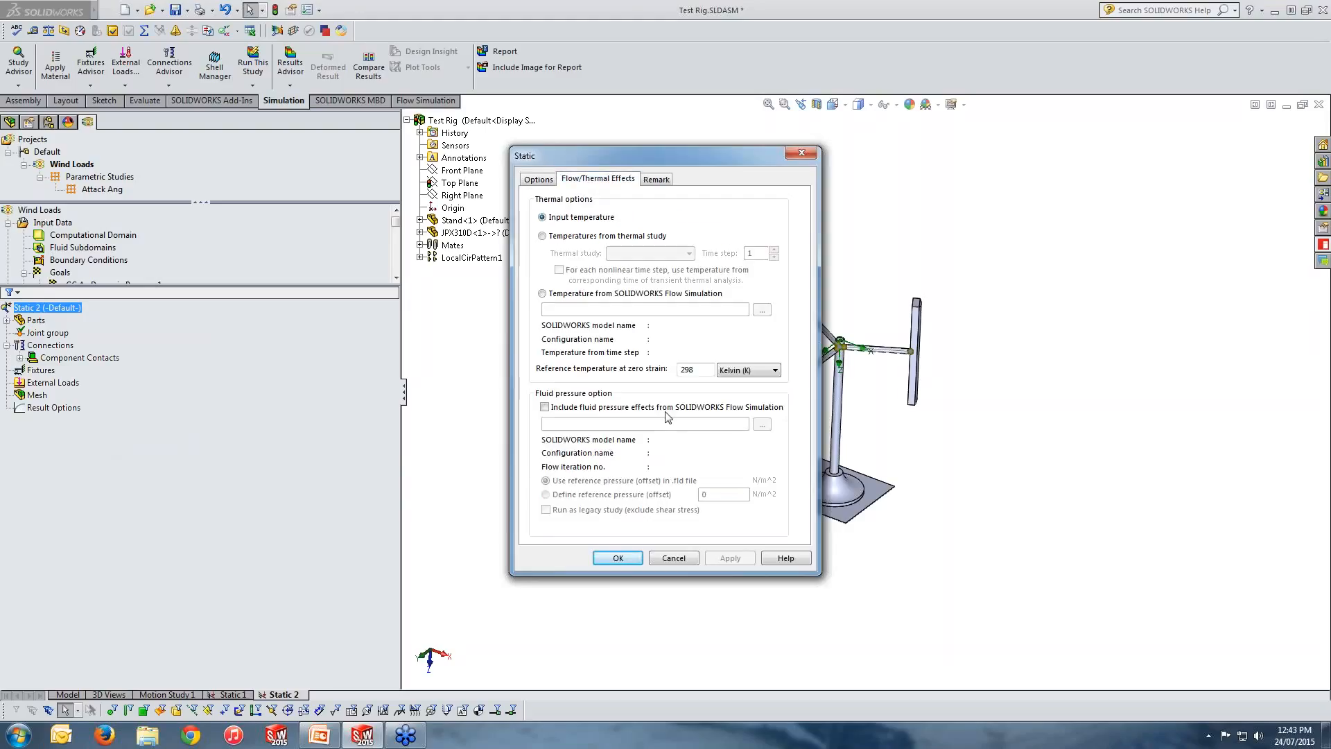
click(610, 411)
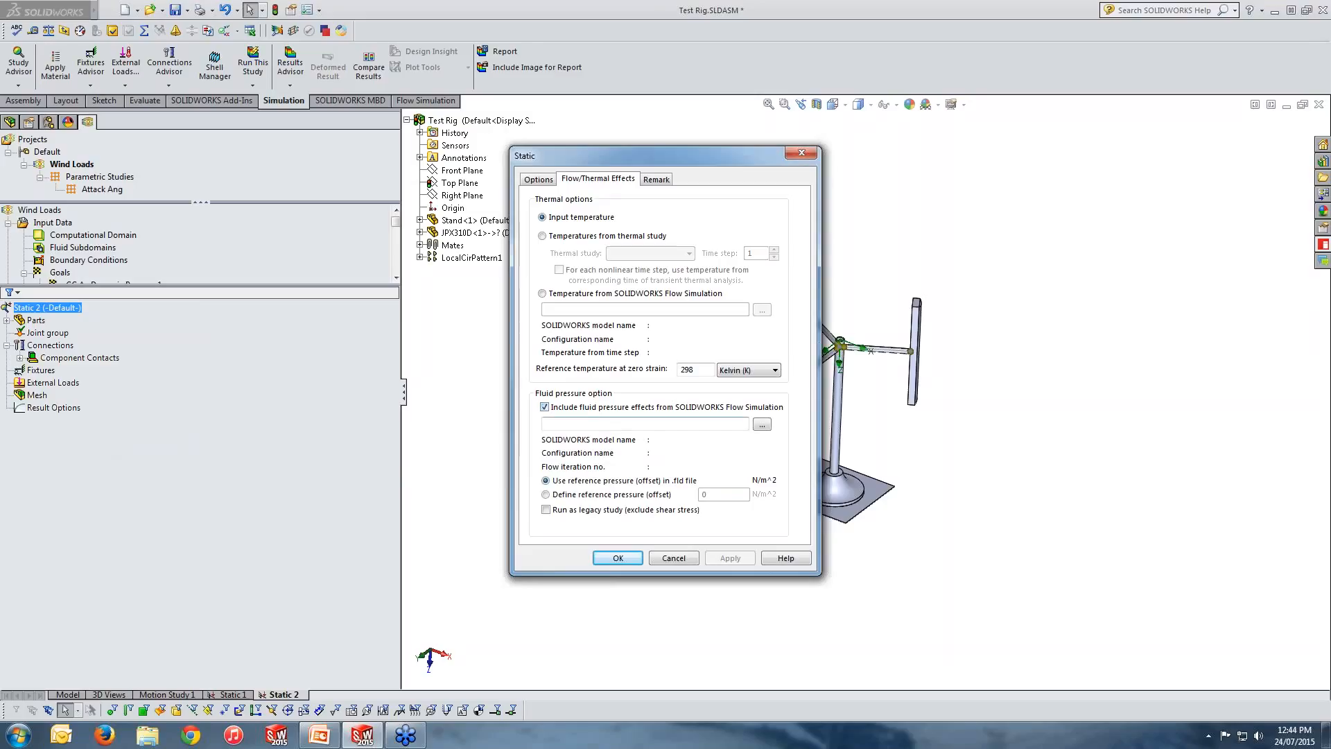
click(762, 423)
click(187, 139)
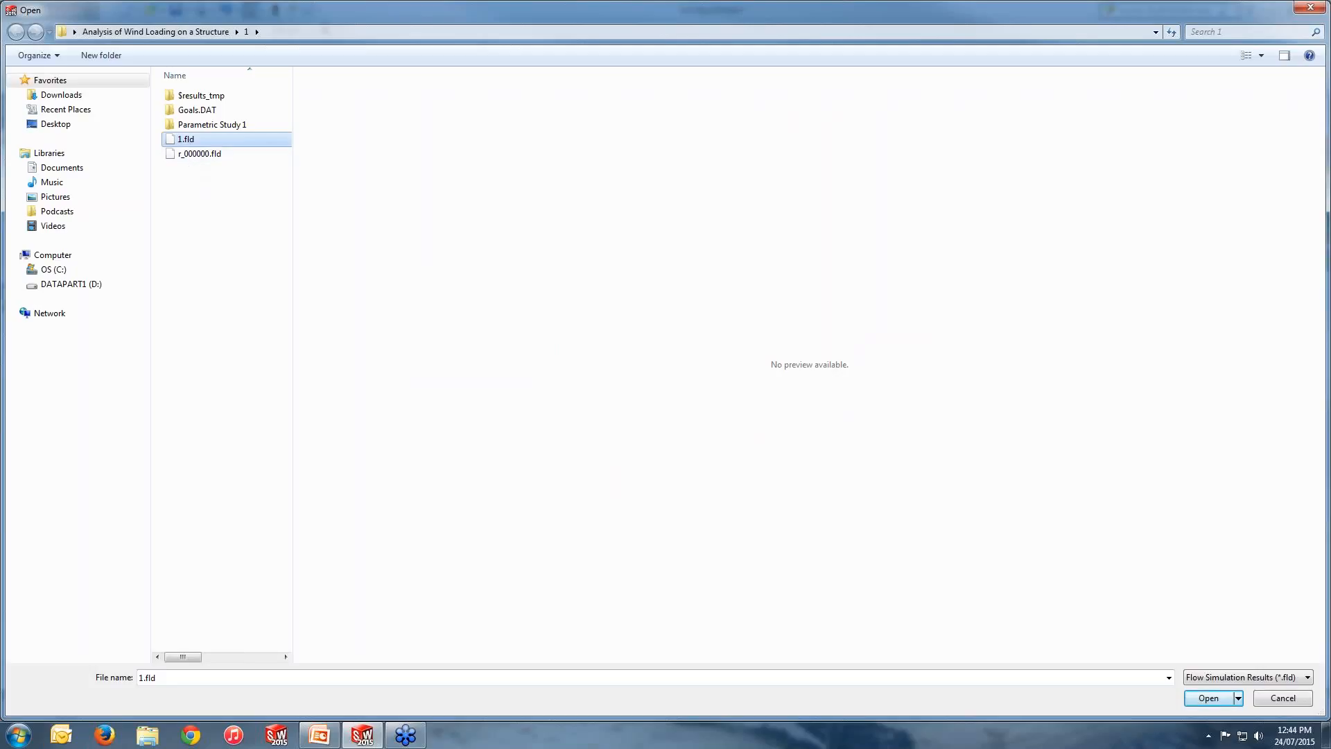
click(1211, 700)
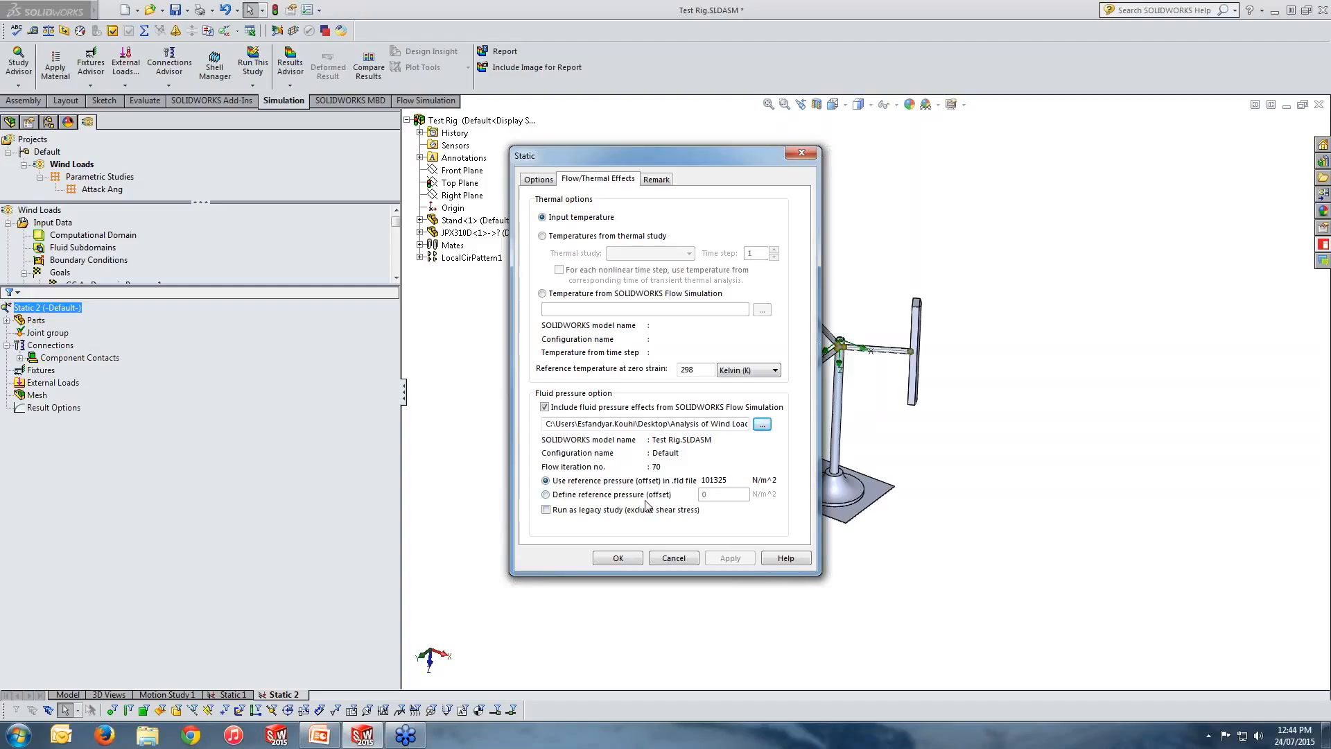
click(618, 558)
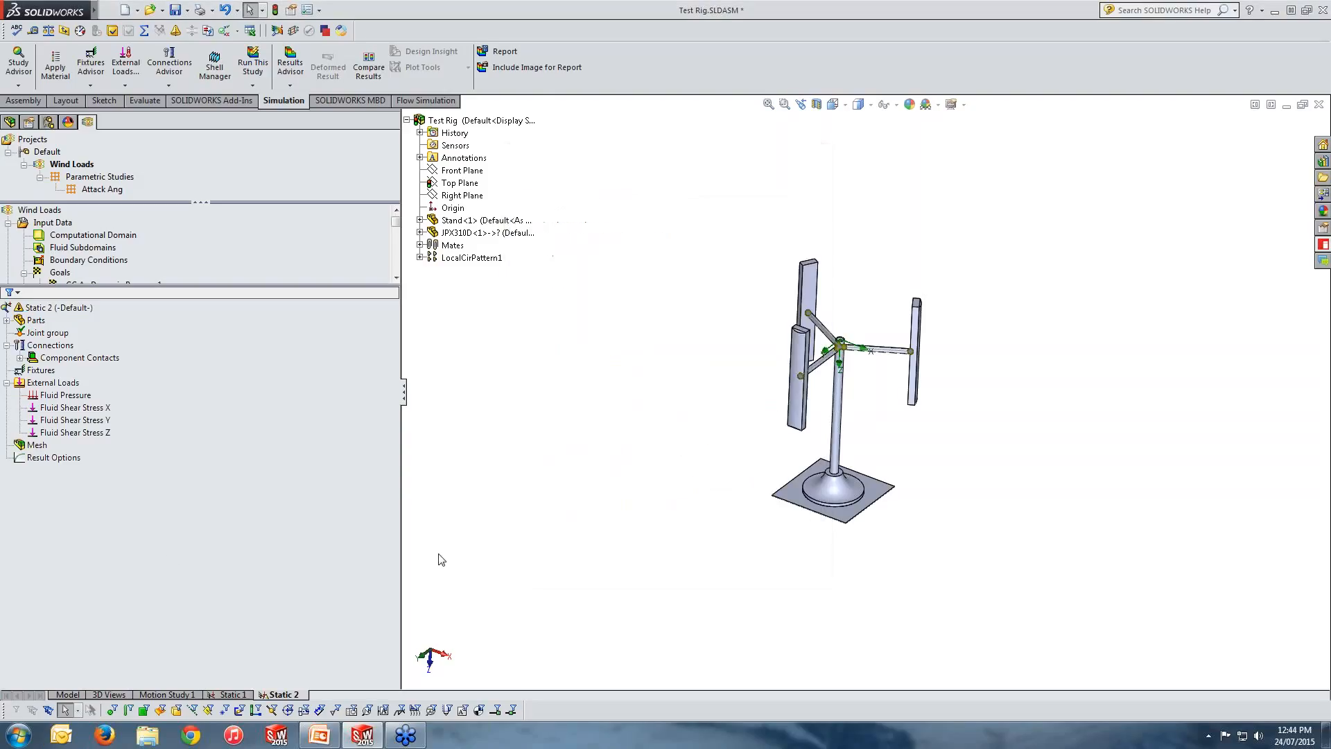
Step: Look over the imported fluid pressure load and the X, Y and Z fluid shear stress loads in Static 2
click(53, 384)
click(74, 395)
click(86, 409)
ctrl+click(107, 422)
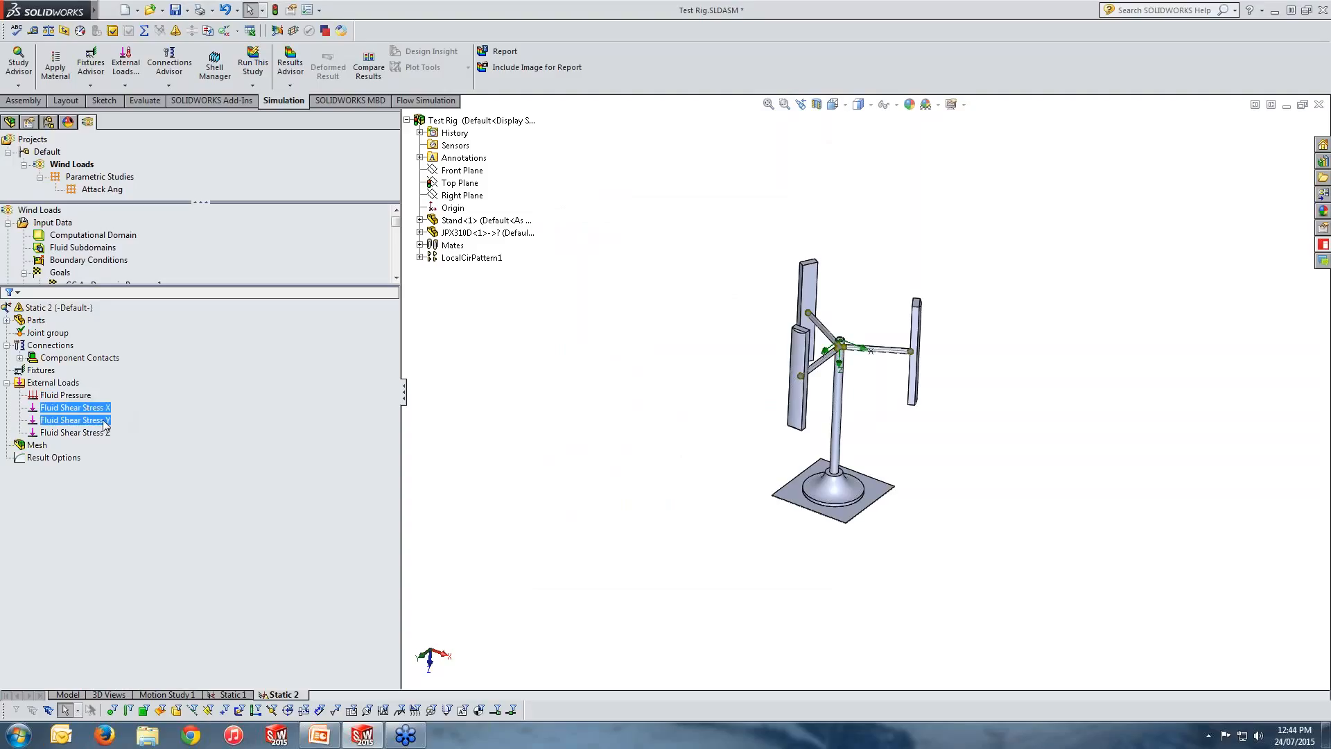
click(104, 433)
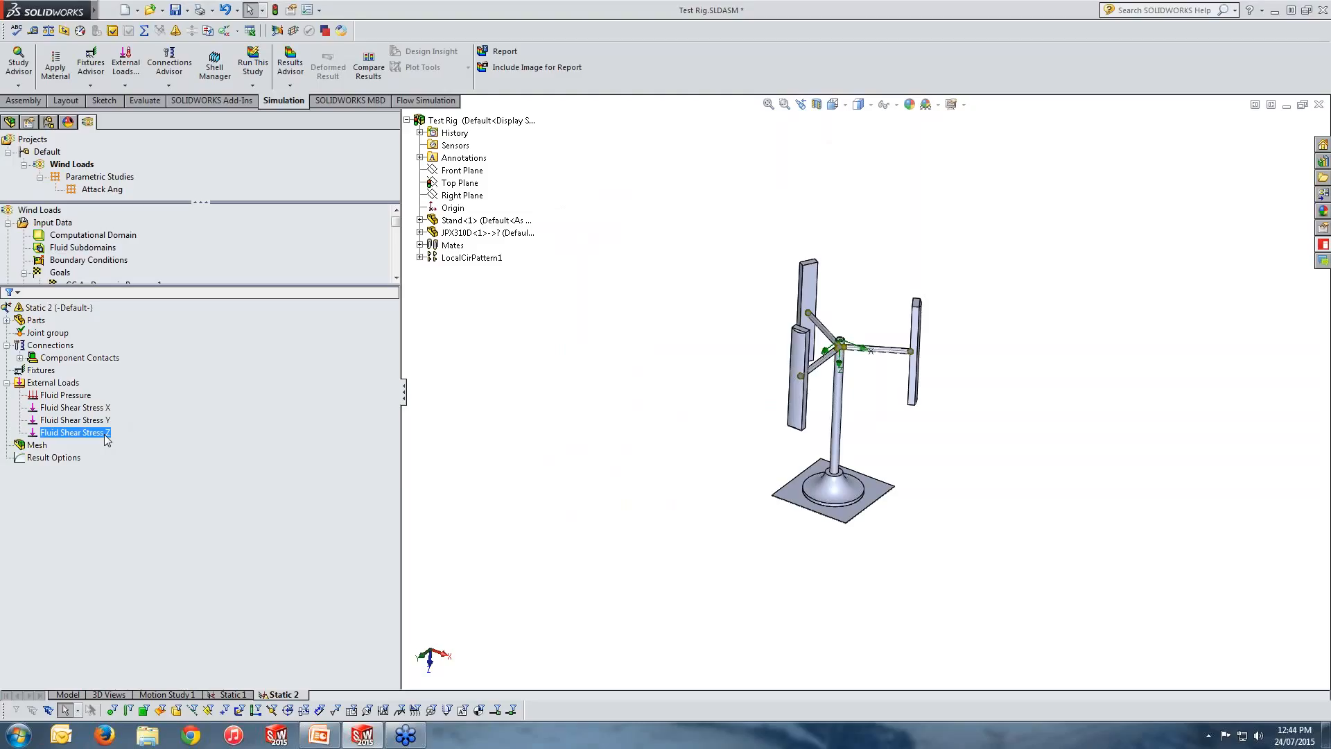
Step: Export the Wind Loads flow results to Simulation
click(98, 6)
click(135, 7)
click(198, 9)
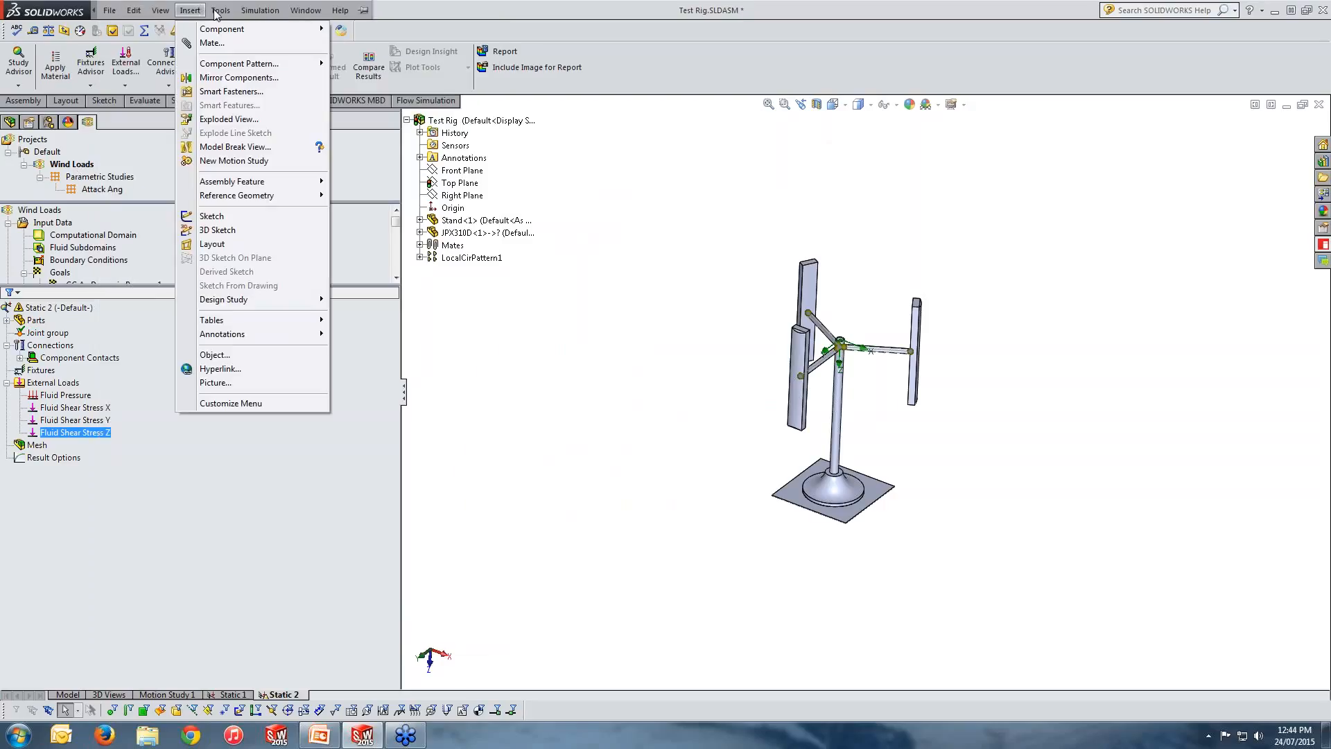
mouse_move(216, 11)
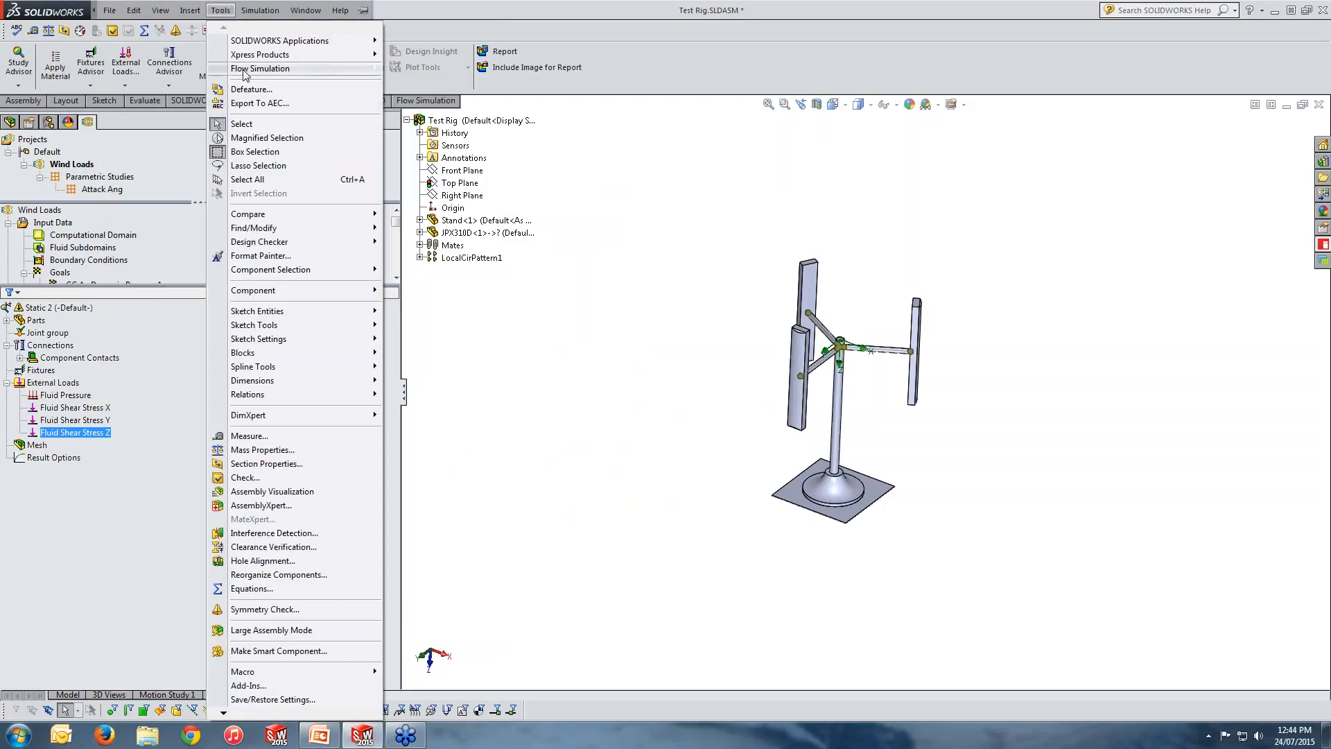
mouse_move(381, 73)
mouse_move(506, 227)
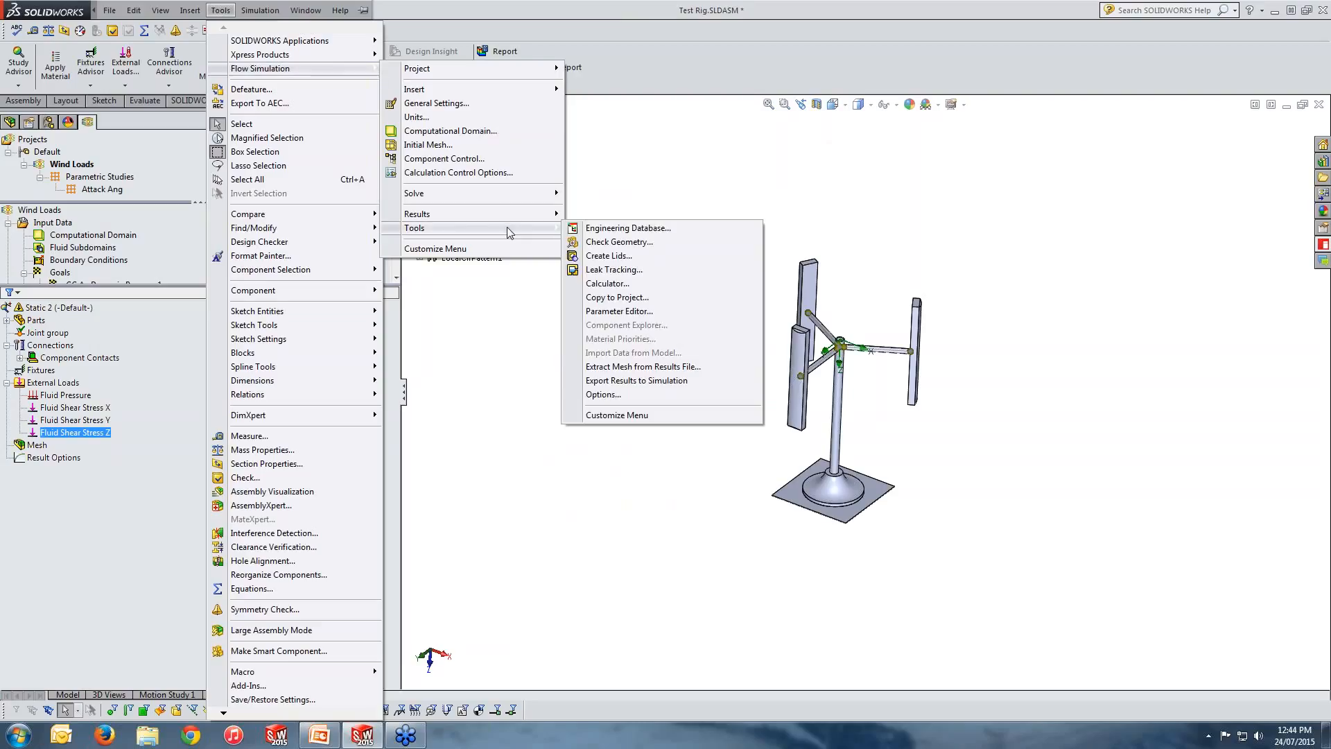
click(636, 381)
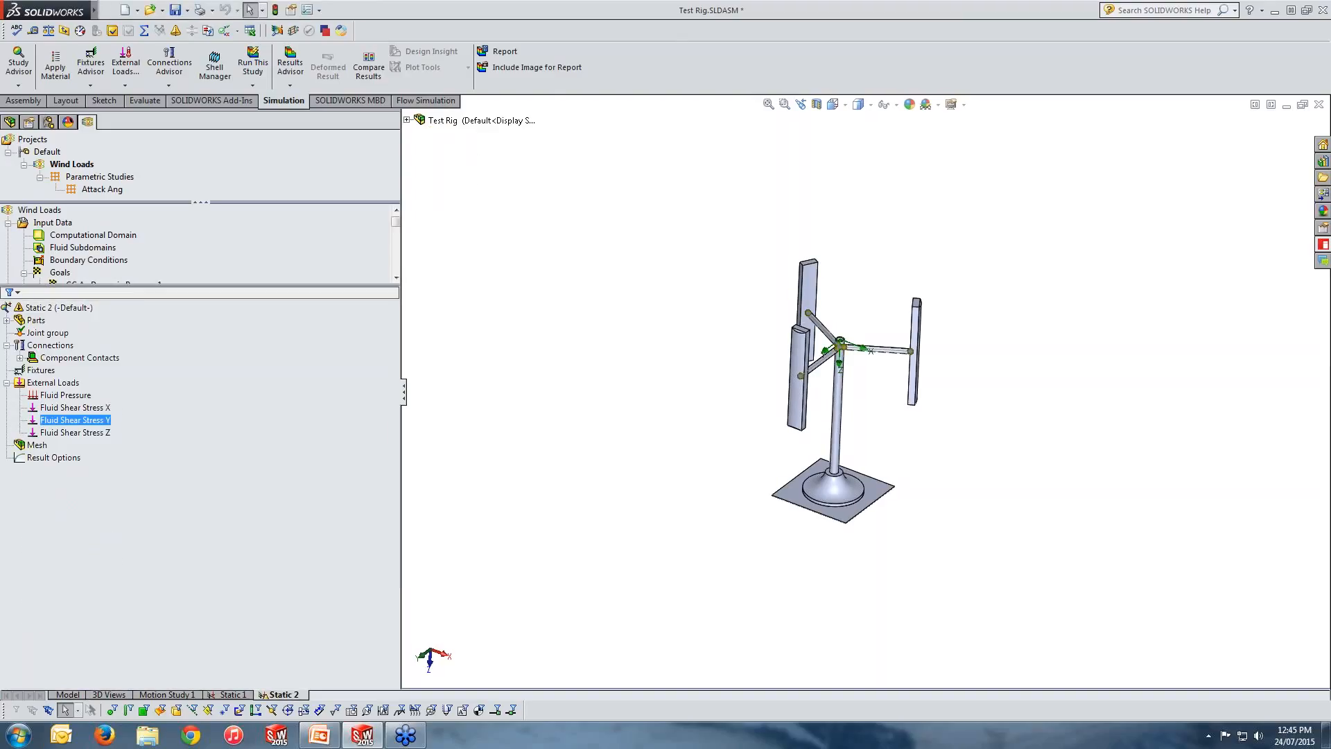
Step: Check the editing options of the fluid pressure load and review the definition of Fluid Shear Stress X without changing it
click(65, 398)
right_click(65, 404)
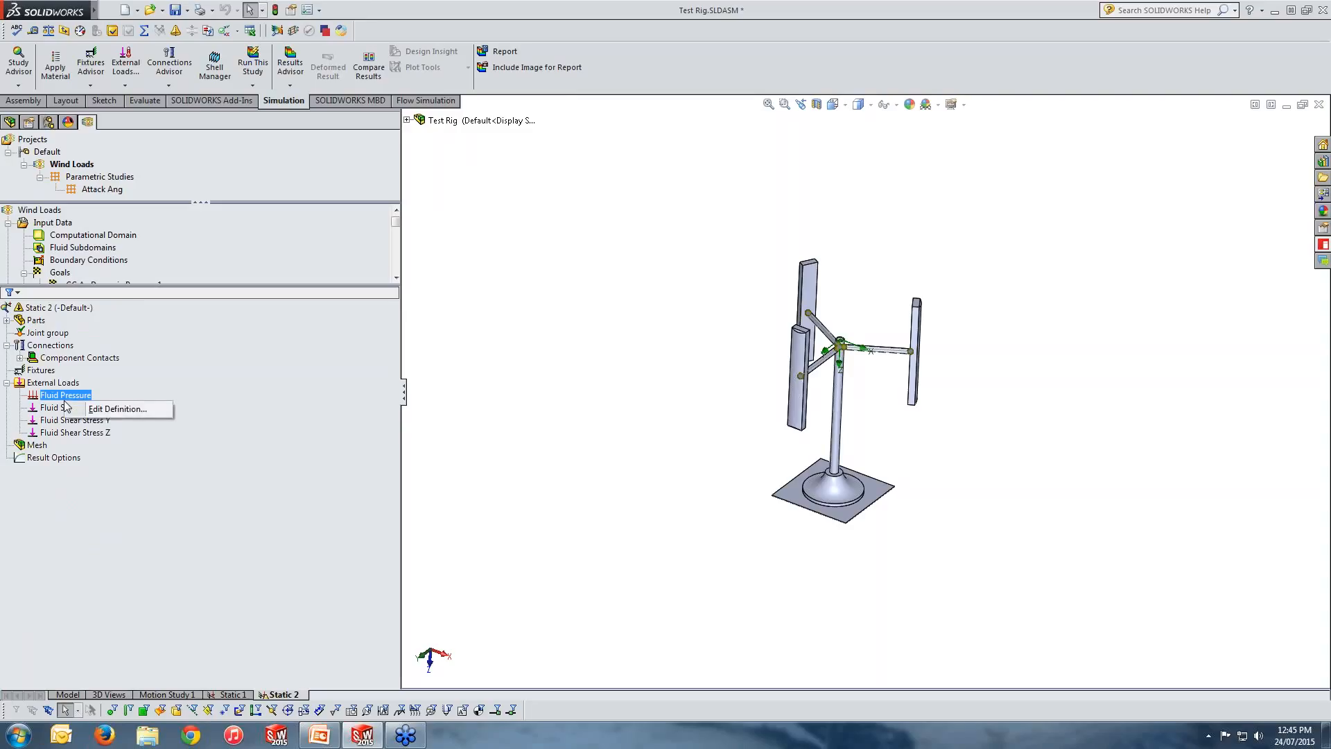
click(134, 394)
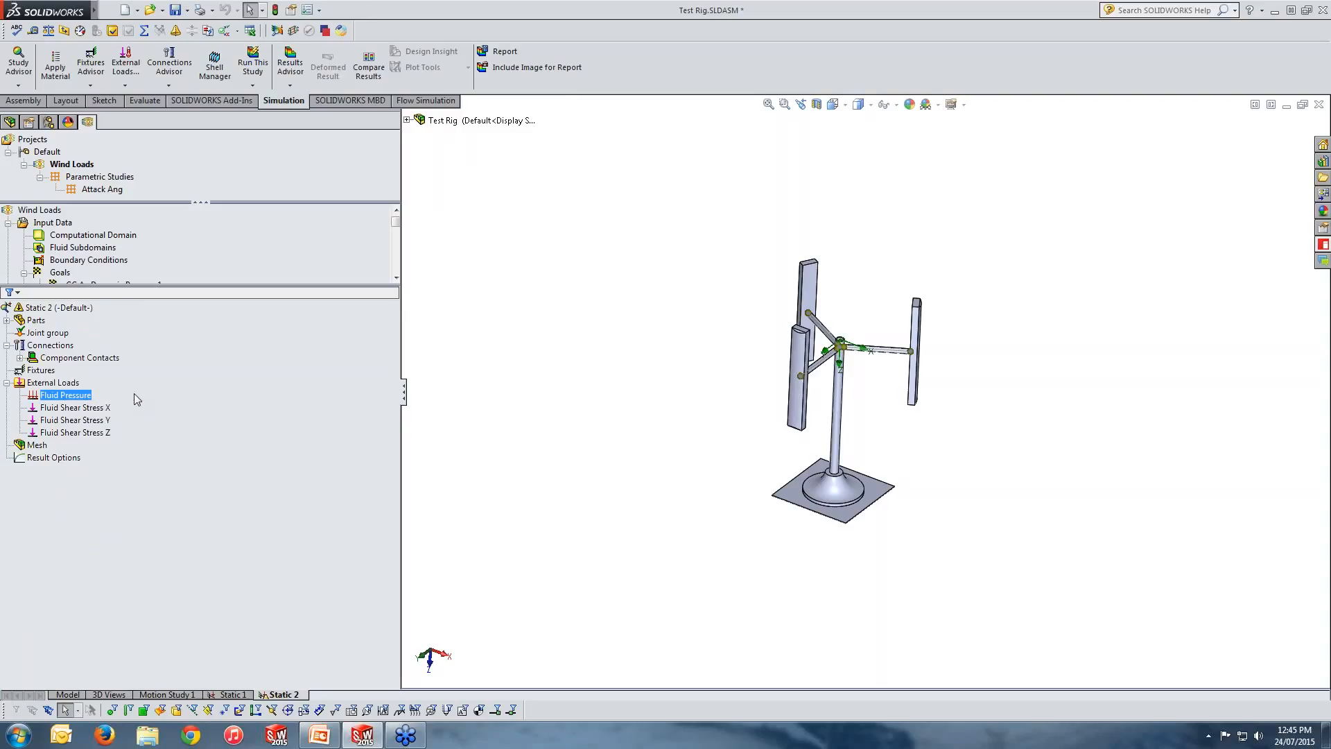
right_click(71, 400)
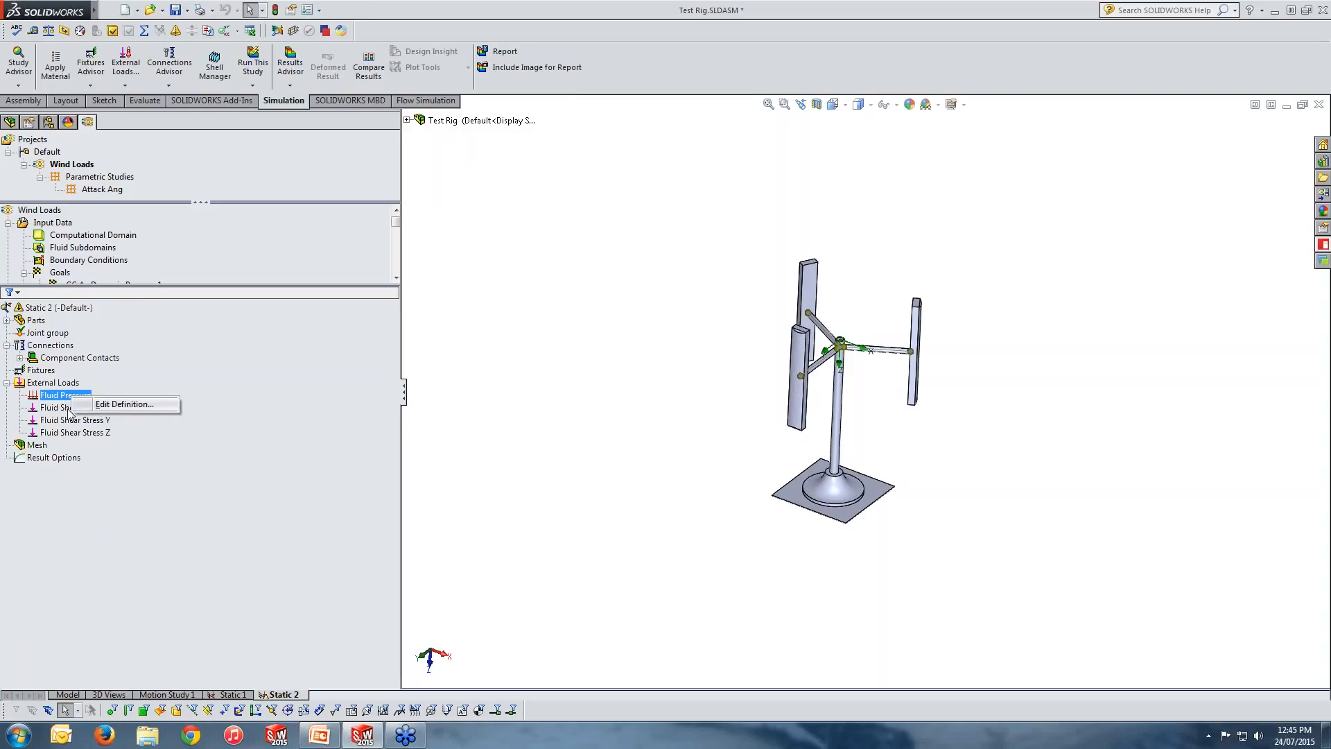
click(43, 410)
right_click(62, 409)
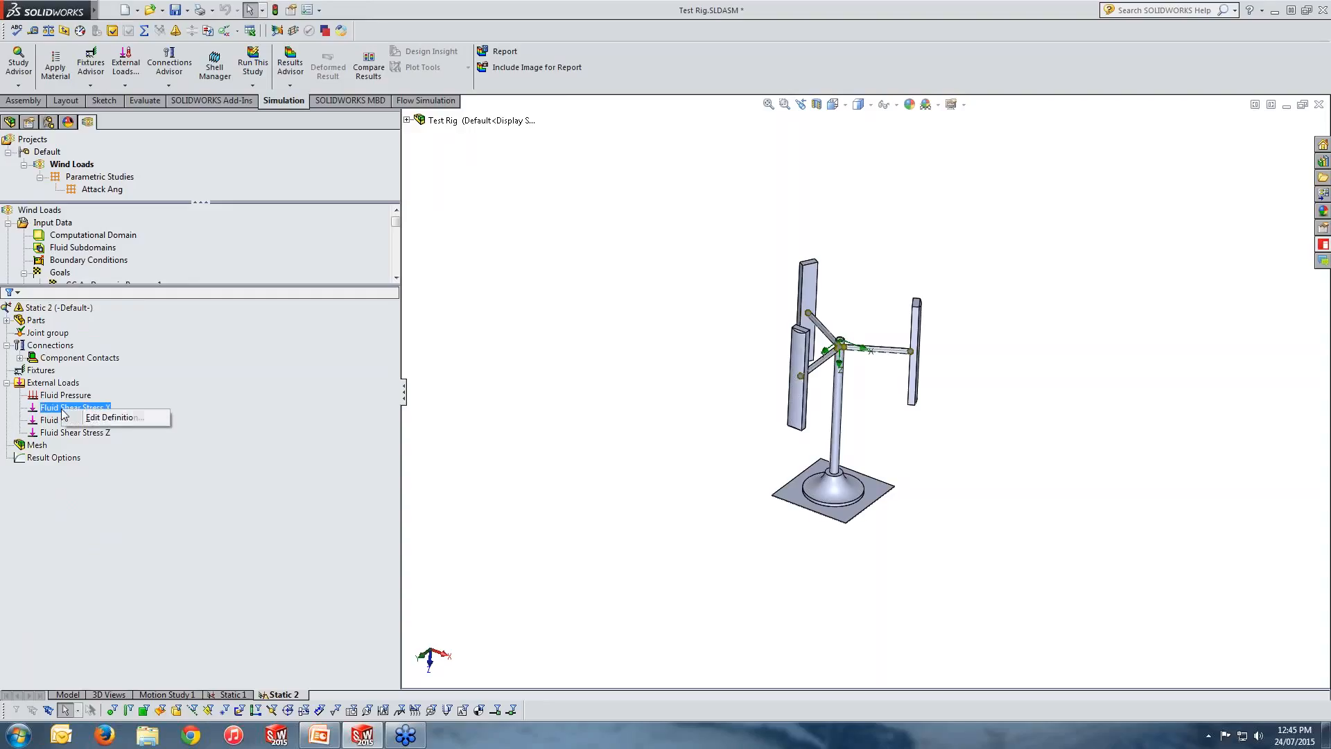
click(231, 404)
right_click(60, 411)
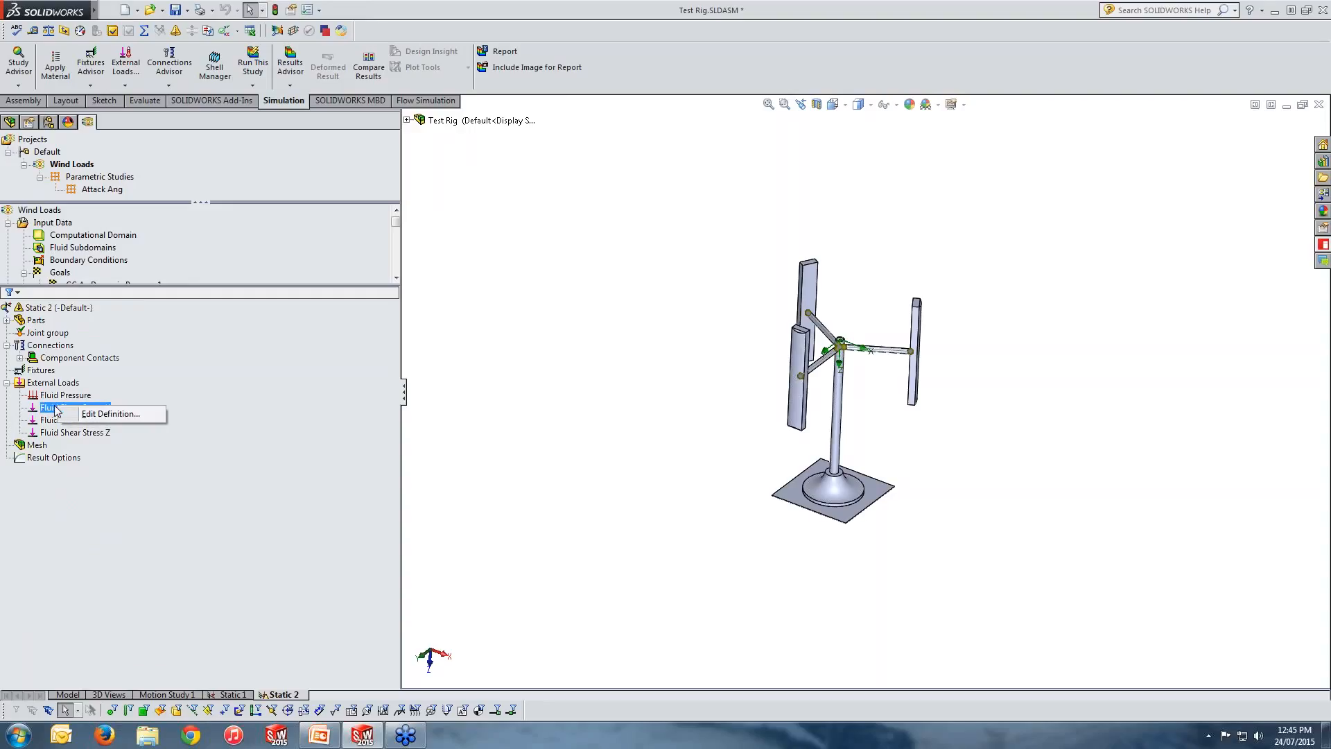
click(109, 415)
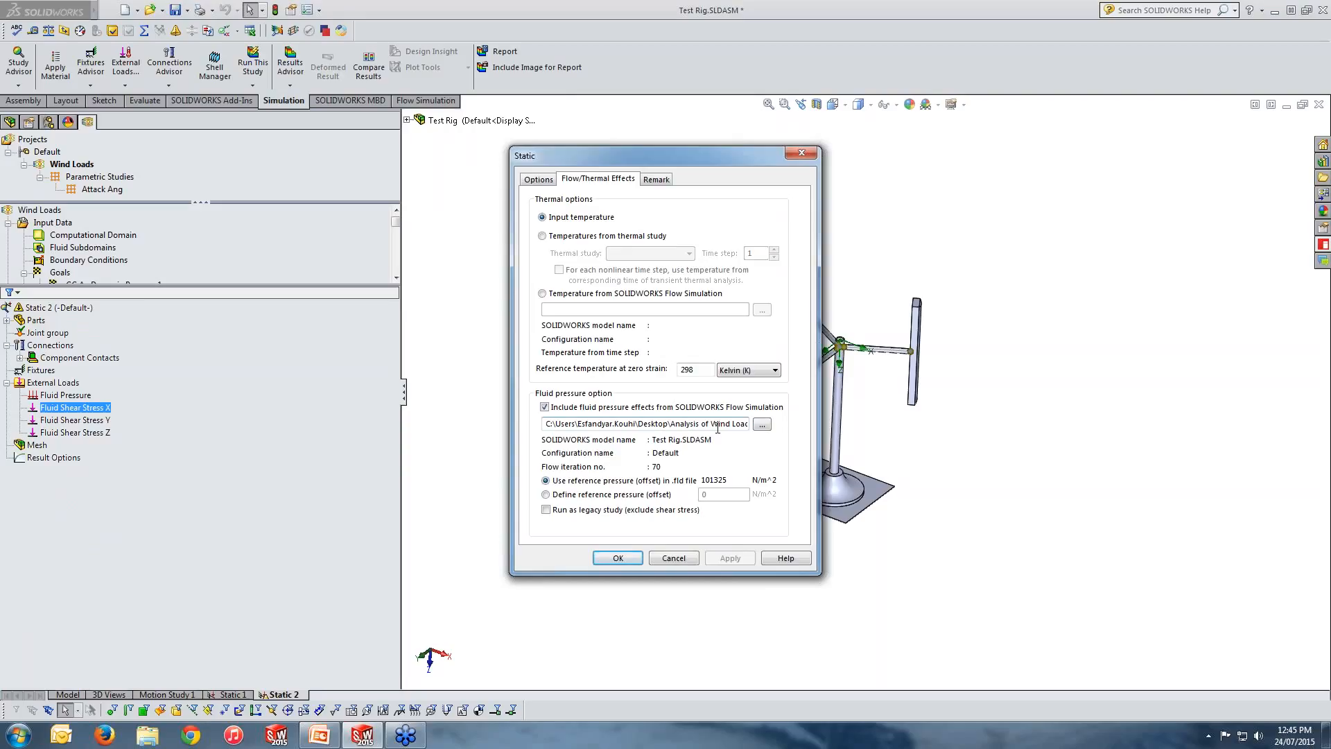
click(802, 152)
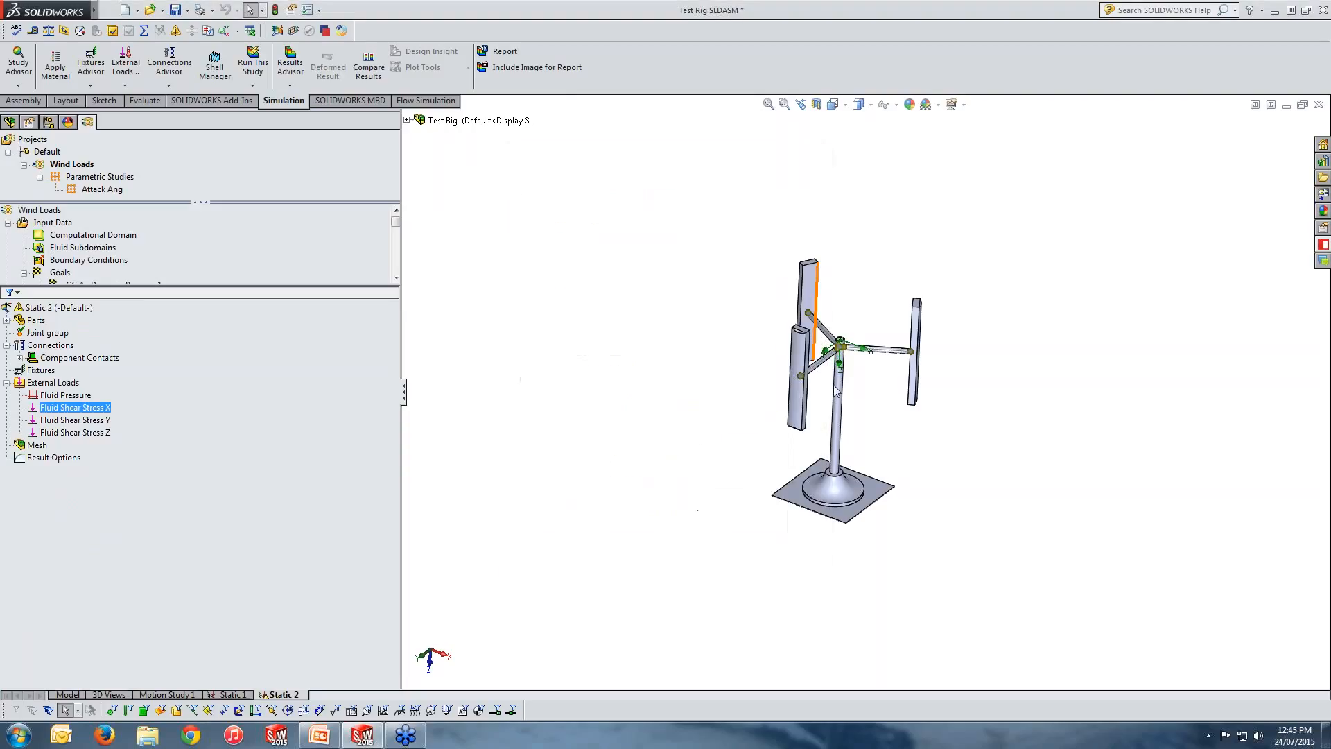
Step: Delete the cut list of Stand-1 in the Static 2 study so its solid bodies are listed individually
middle_drag(885, 502, 868, 499)
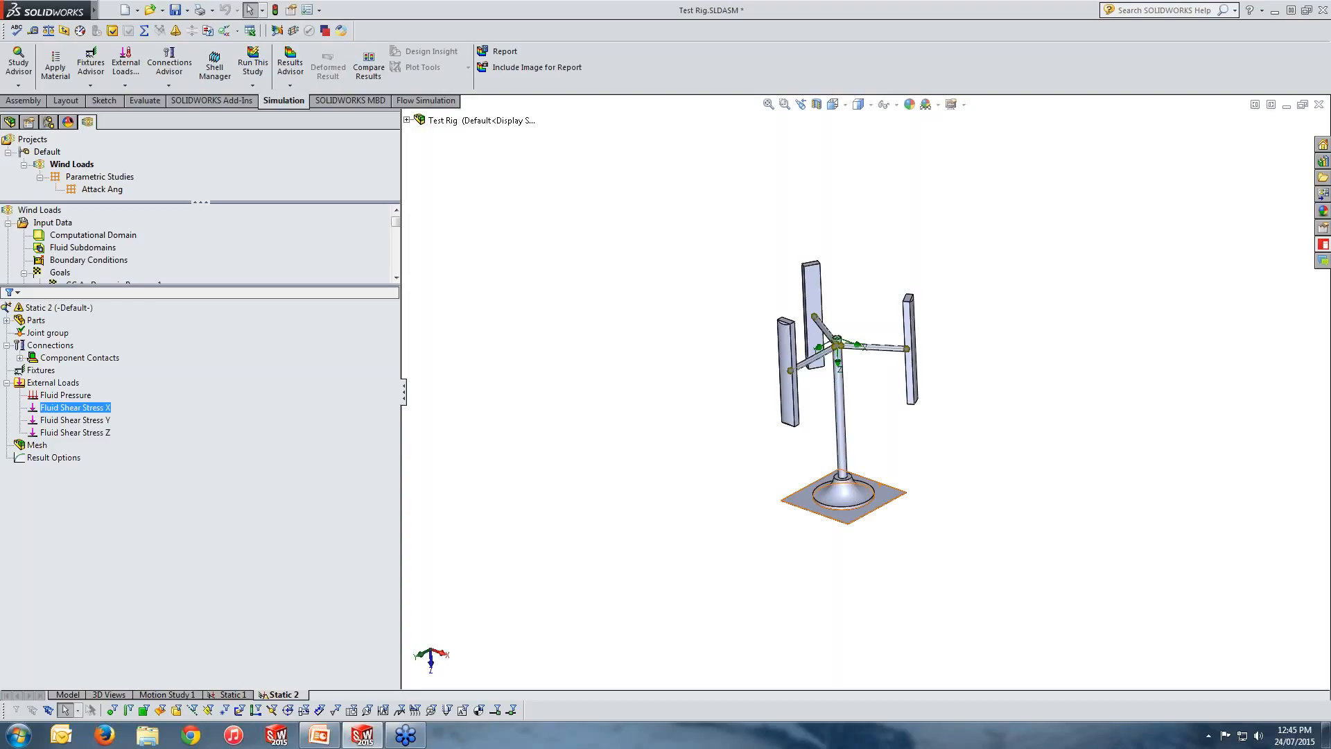
click(50, 345)
click(7, 320)
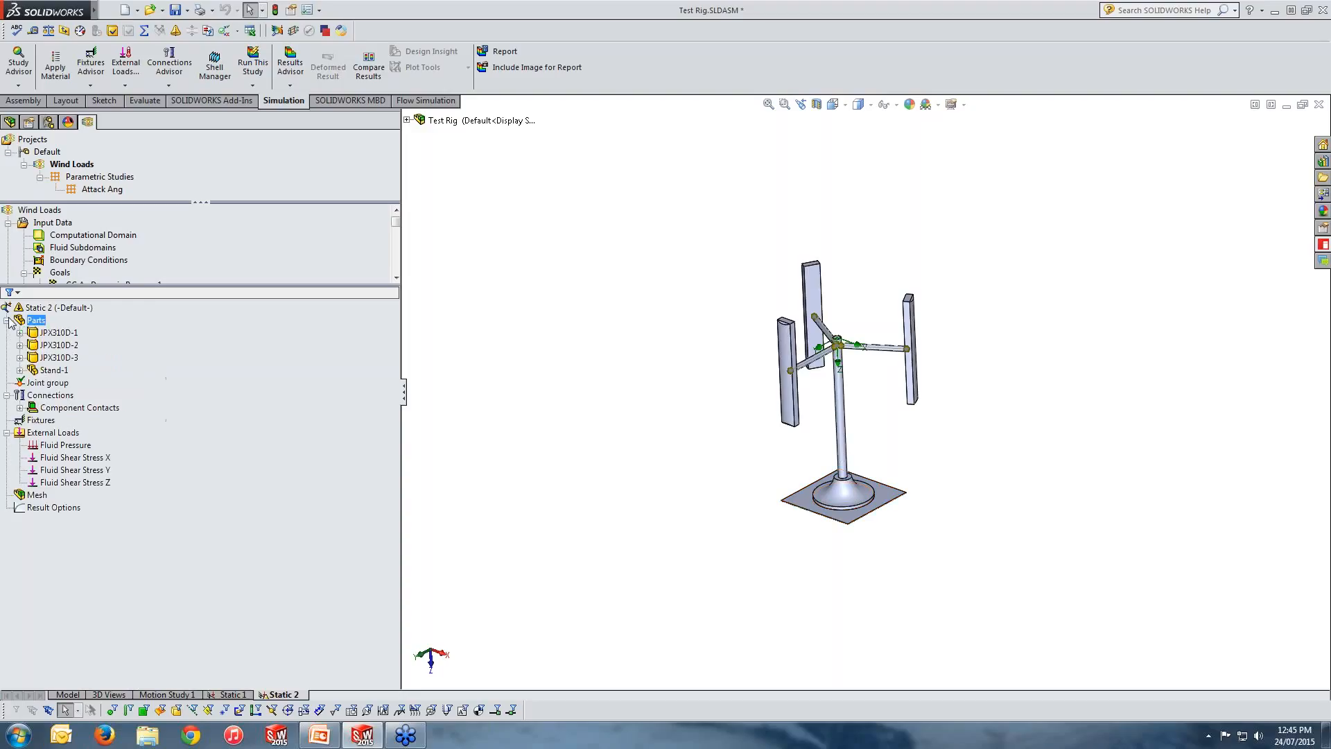
click(41, 369)
click(20, 370)
right_click(59, 383)
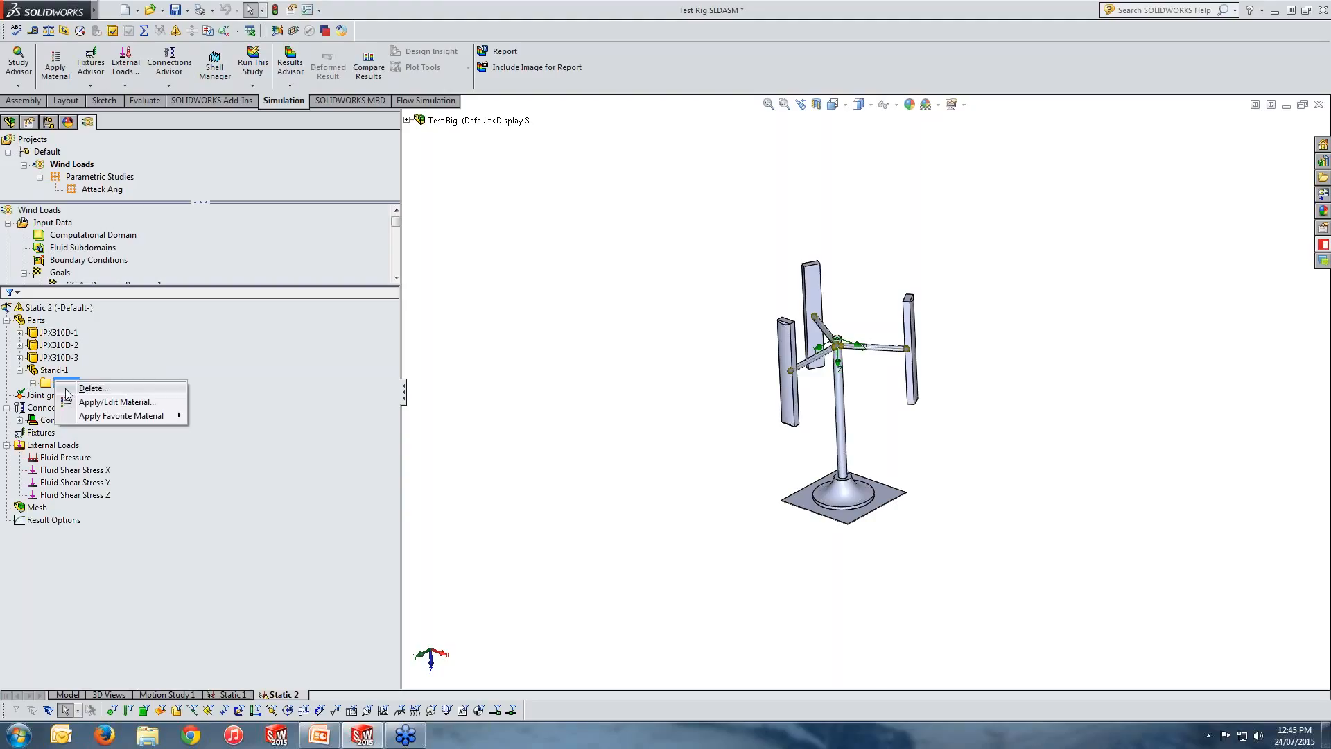
click(147, 399)
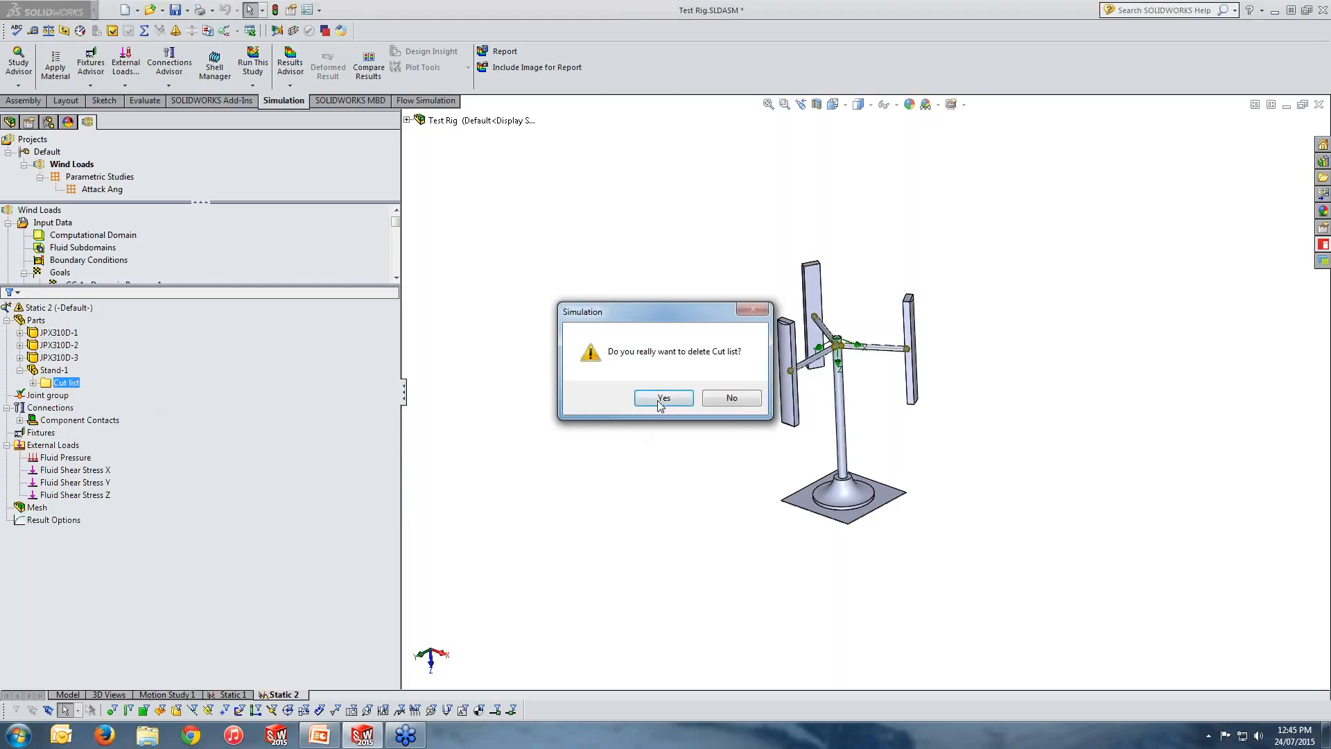
click(663, 398)
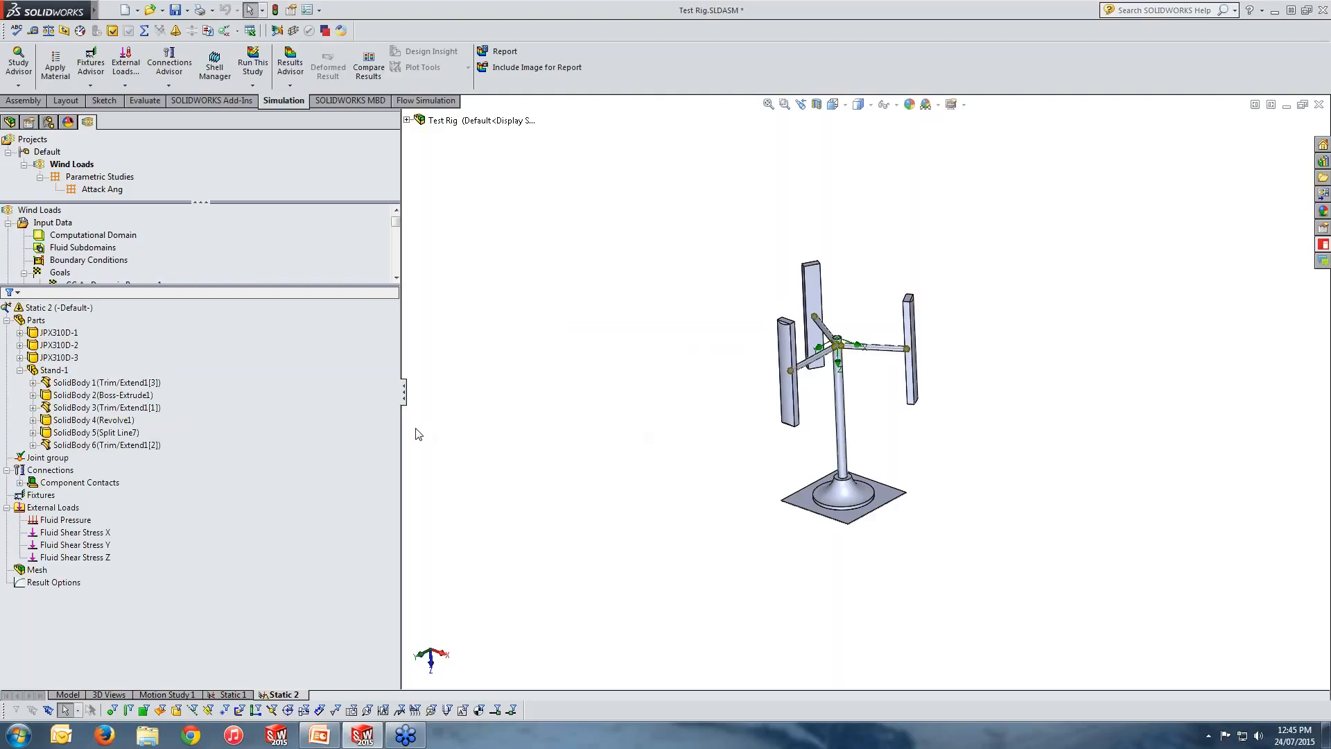
Step: Highlight the three Trim/Extend1 arm bodies of Stand-1 together and examine them in the model
middle_drag(721, 504, 725, 501)
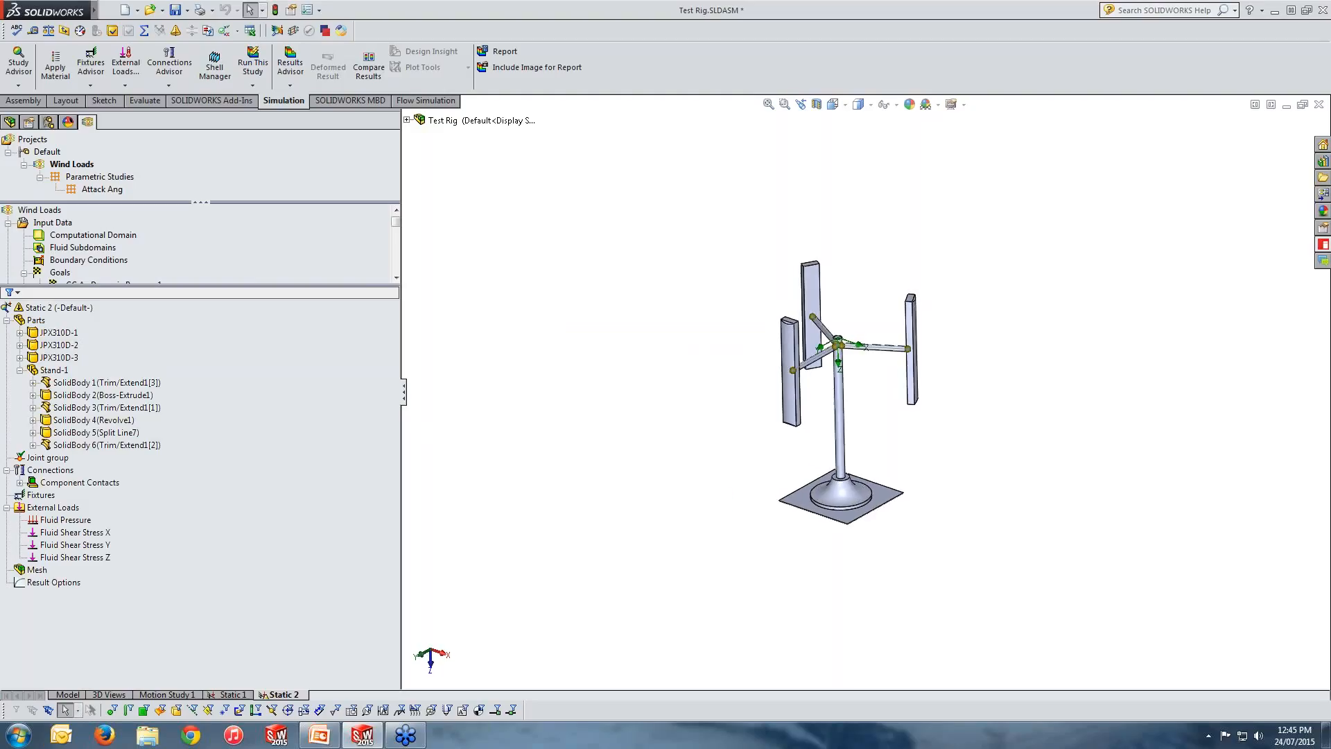
click(85, 385)
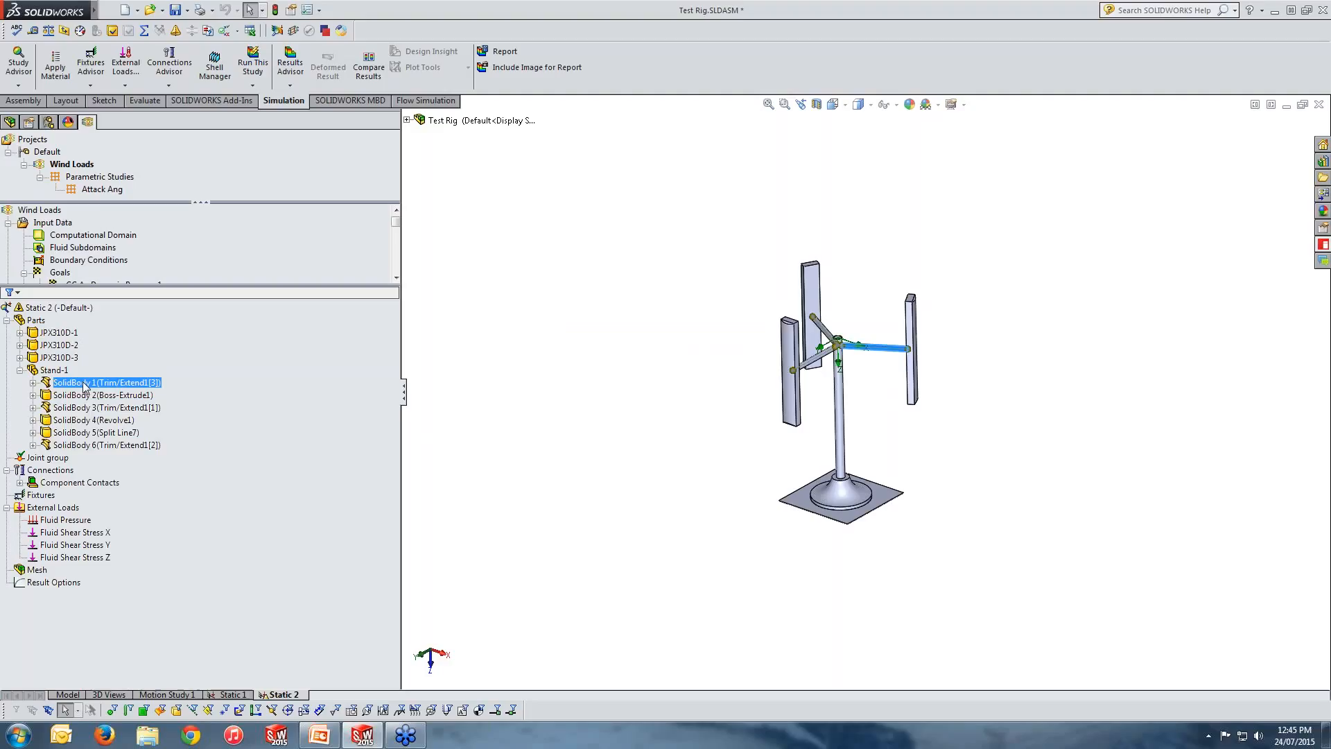
ctrl+click(87, 408)
ctrl+click(95, 445)
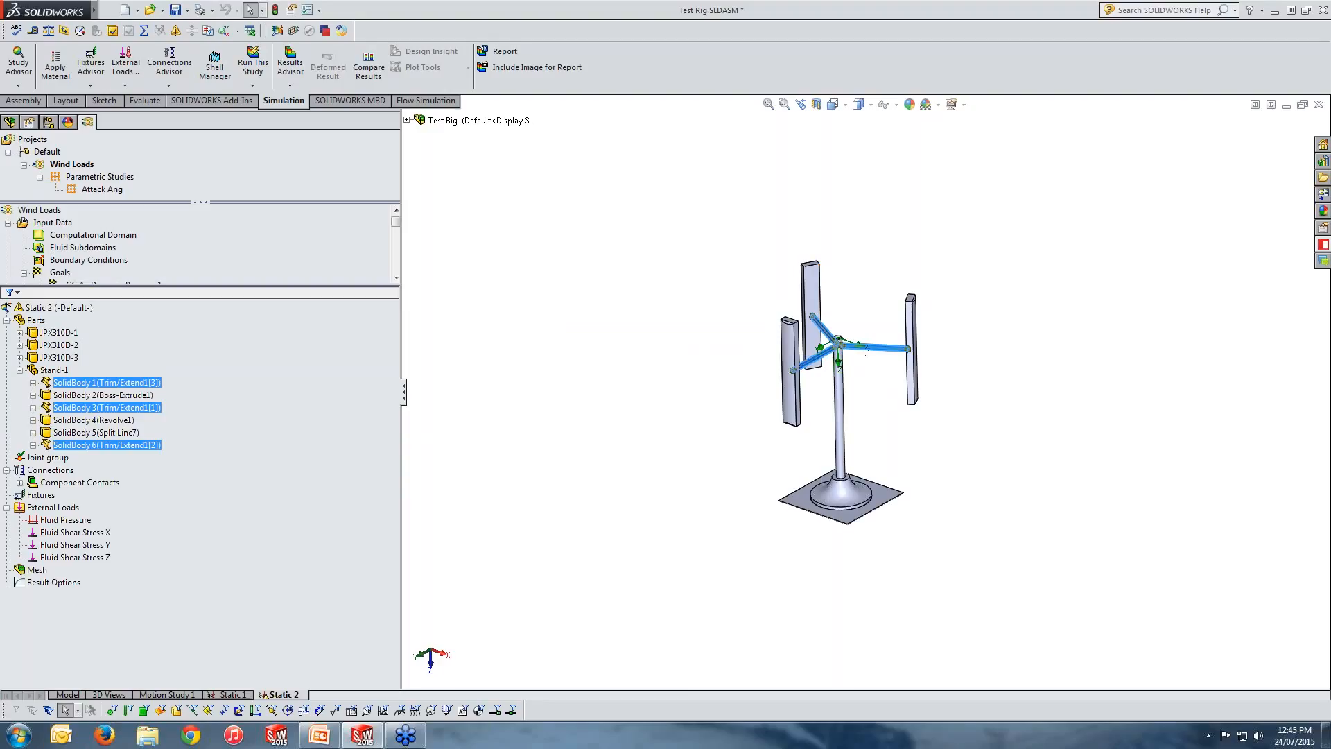
scroll(863, 368, down, 5)
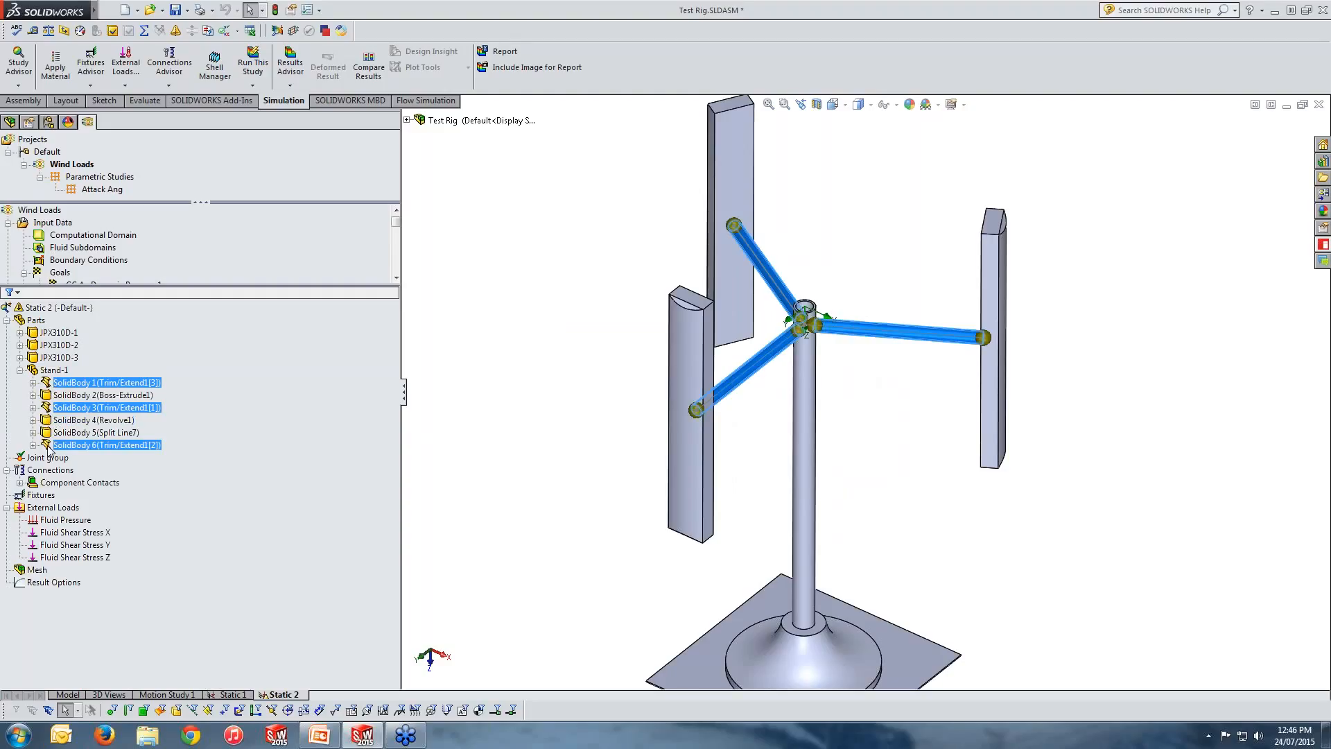
Step: Treat the stand's vertical post, SolidBody 2 (Boss-Extrude1), as a beam in the Static 2 study
click(809, 459)
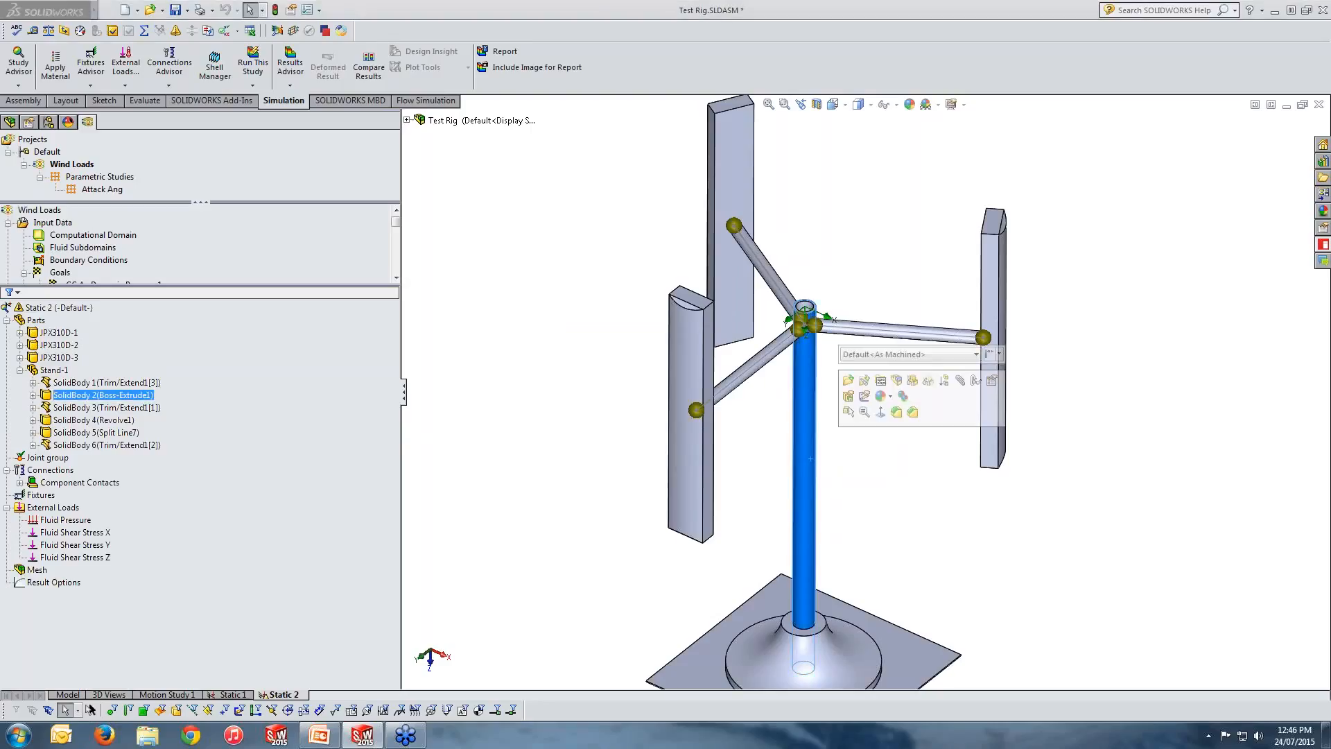
right_click(74, 398)
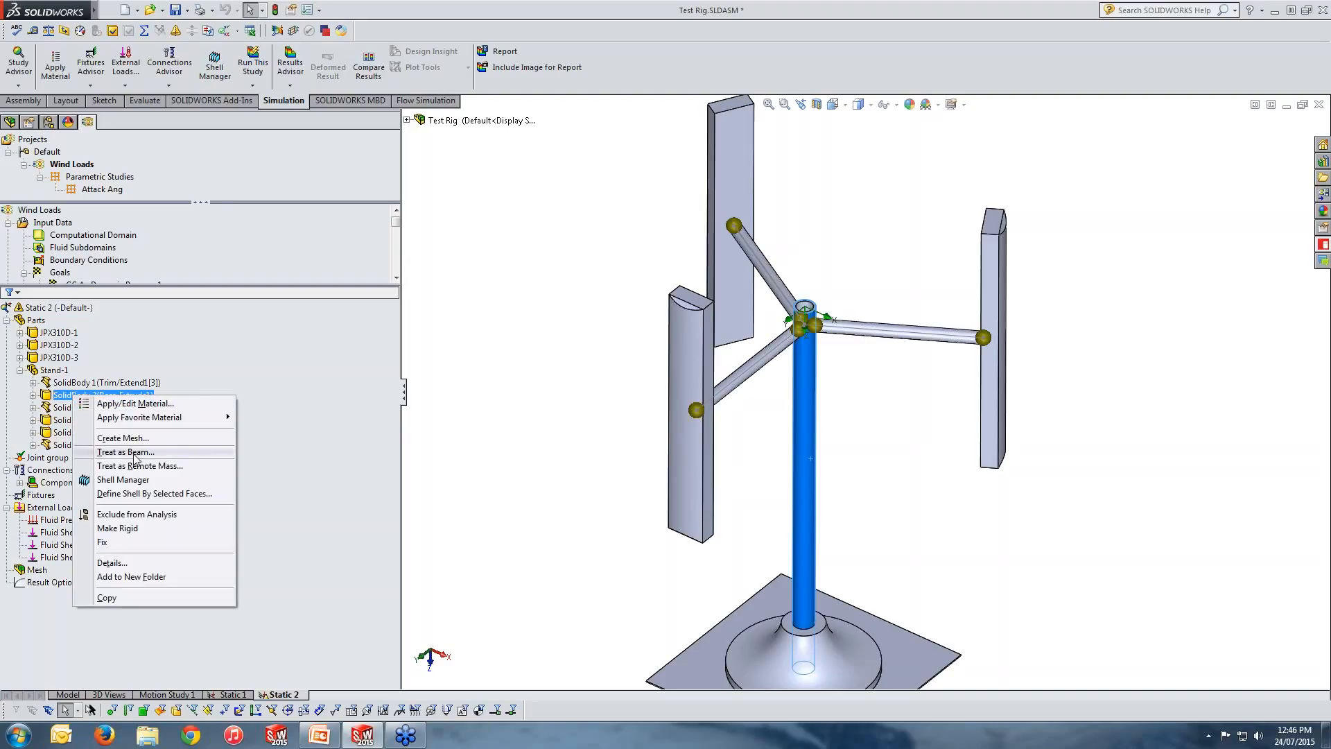
click(134, 454)
click(77, 394)
click(69, 408)
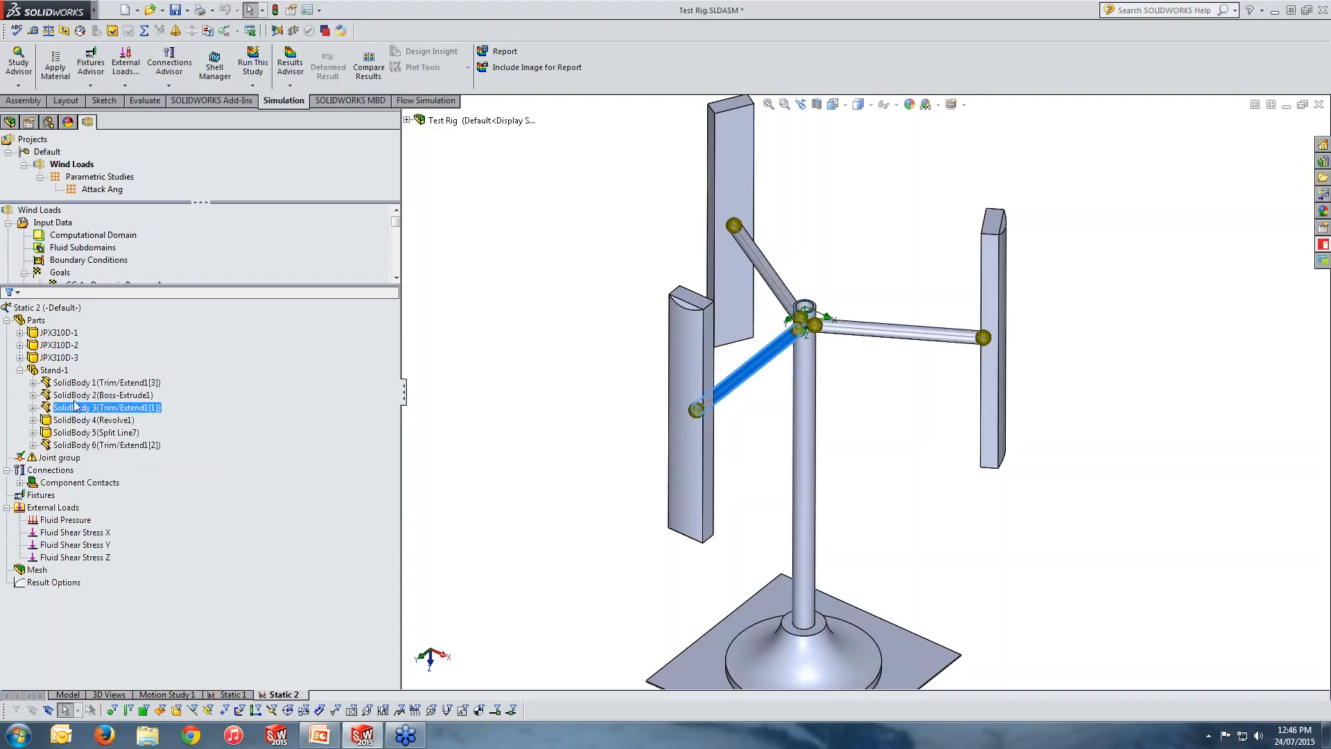
Step: Highlight the vertical post, SolidBody 2 (Boss-Extrude1), on its own and examine it in the full model
click(76, 395)
ctrl+click(74, 407)
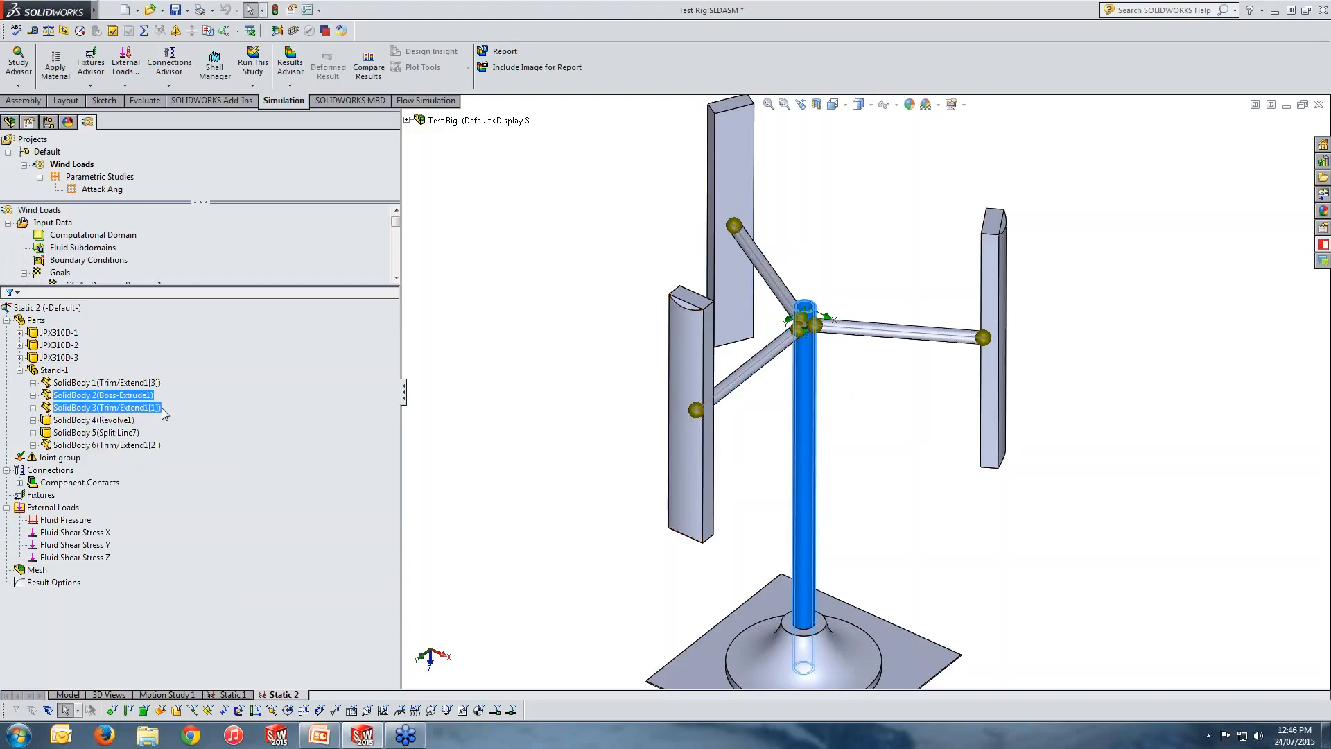
ctrl+click(74, 407)
key(f)
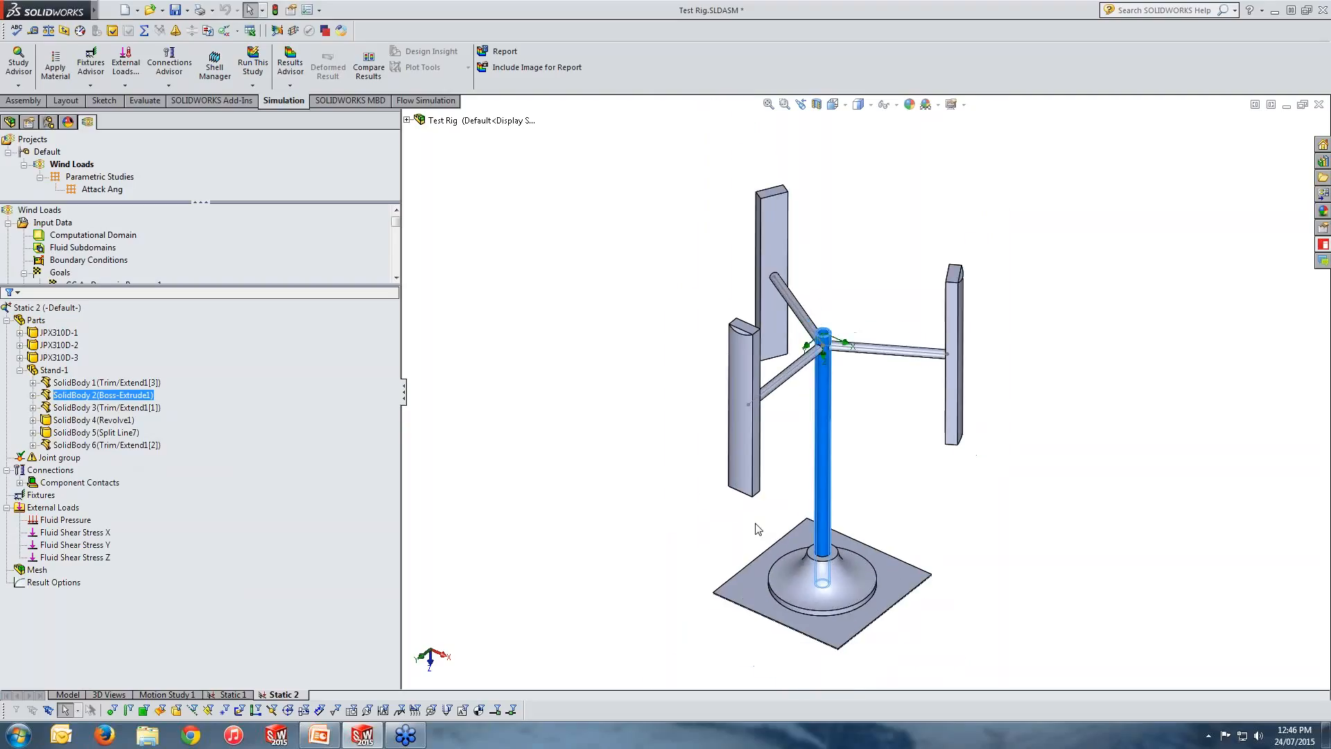
middle_drag(757, 529, 739, 508)
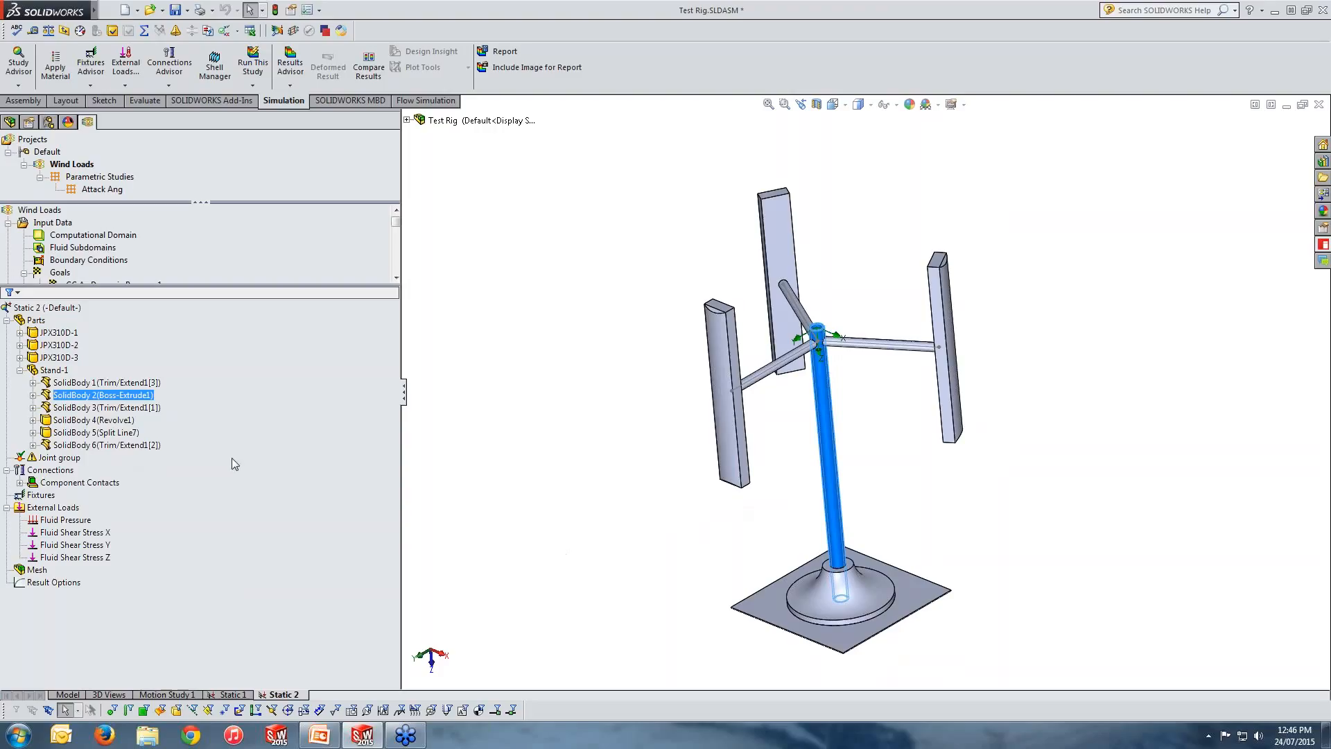
Step: Open the joint group of Static 2 for editing and examine the joints at the ends of the three arms
right_click(50, 459)
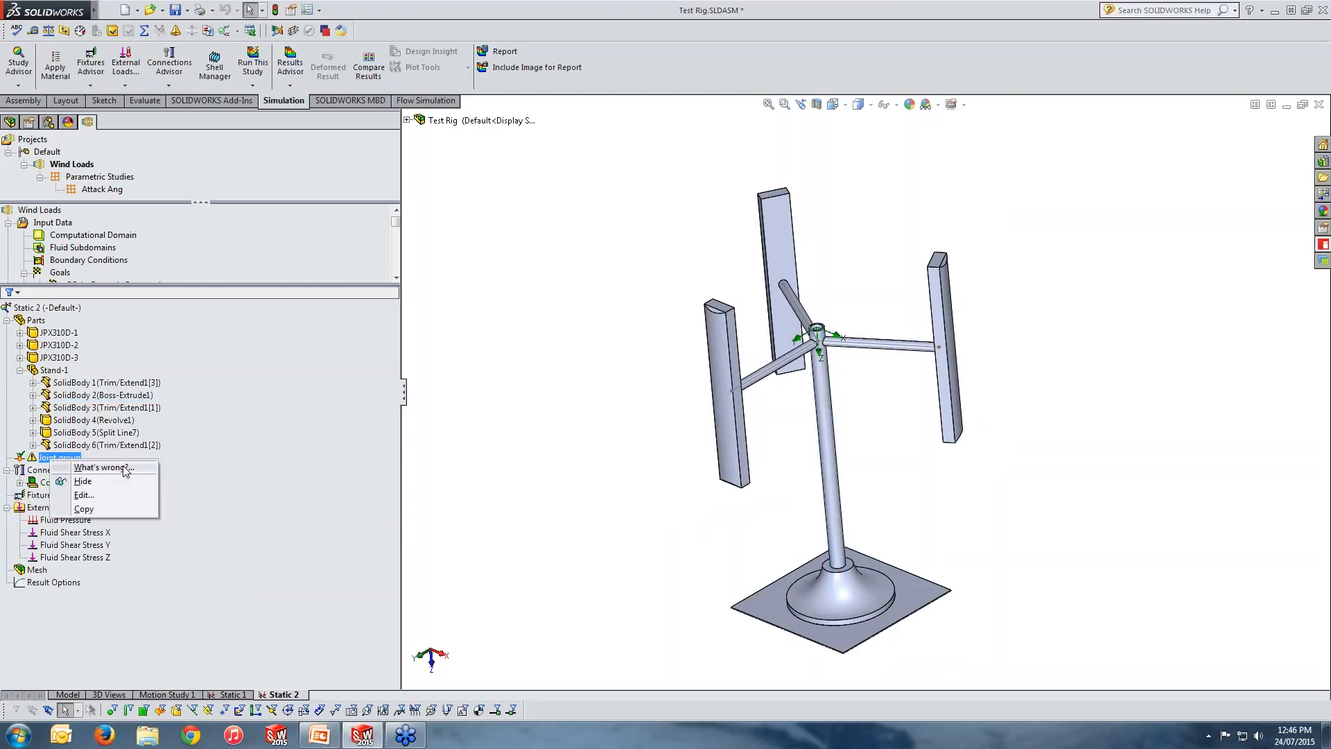
click(77, 495)
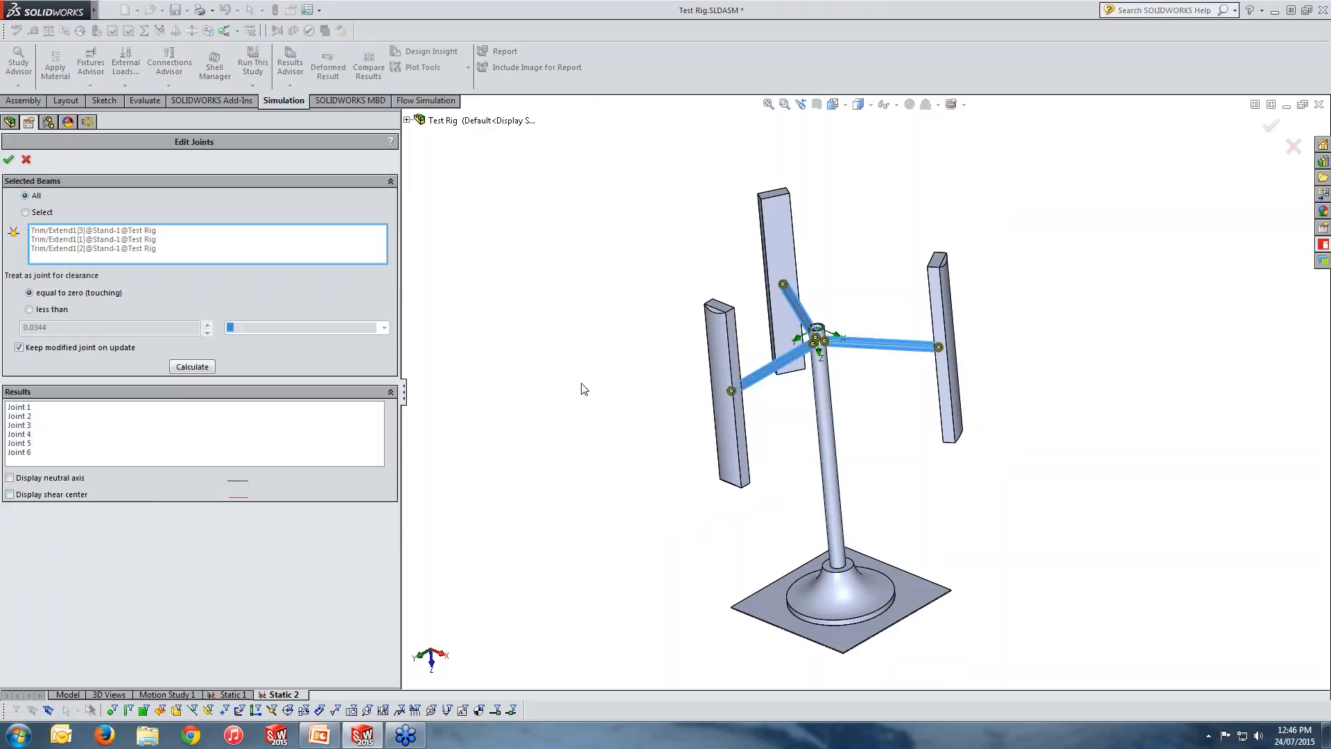
scroll(778, 398, down, 8)
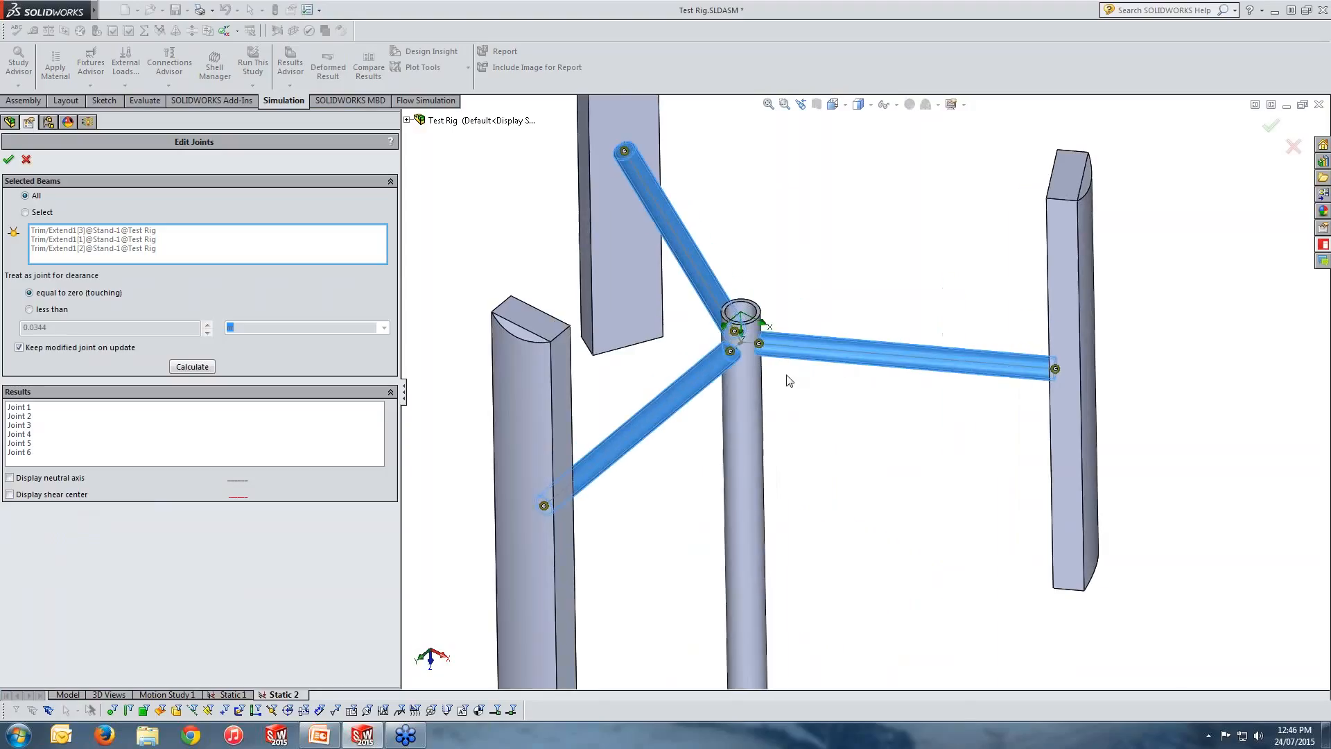
scroll(777, 398, up, 5)
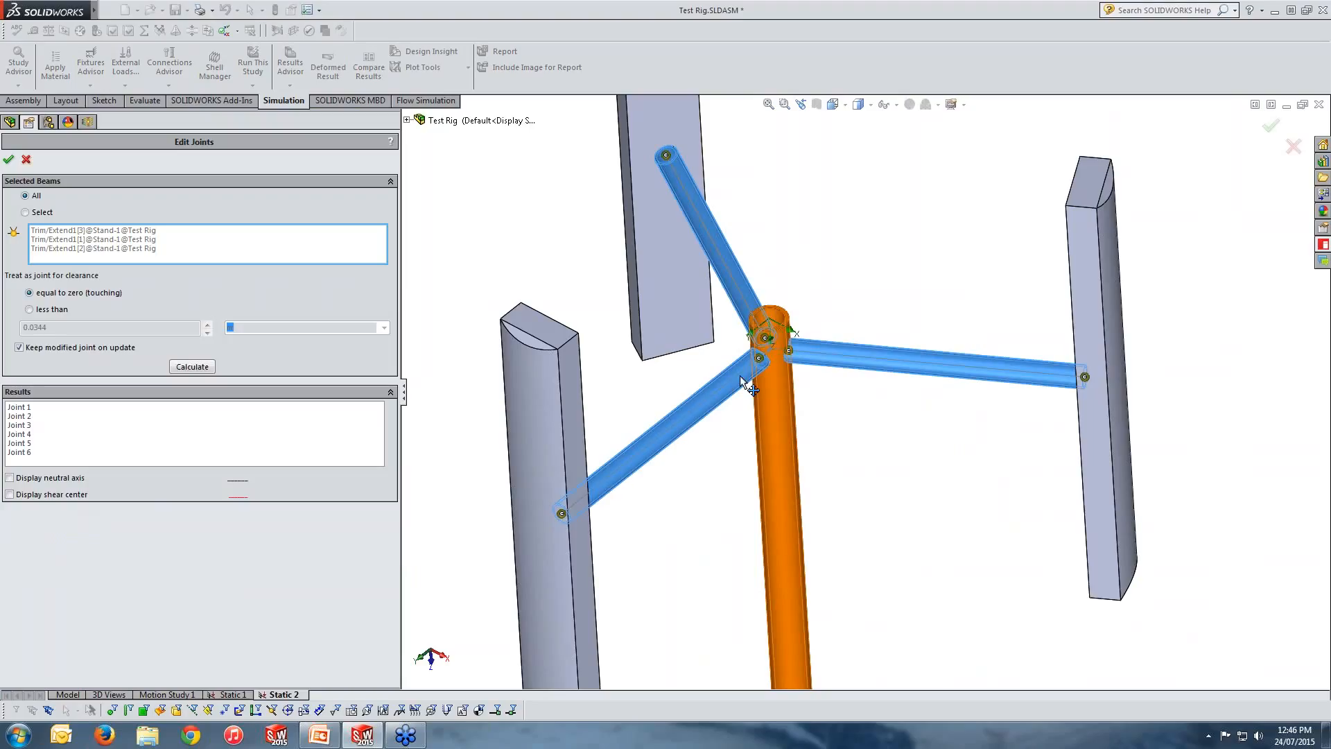
middle_drag(704, 429, 727, 498)
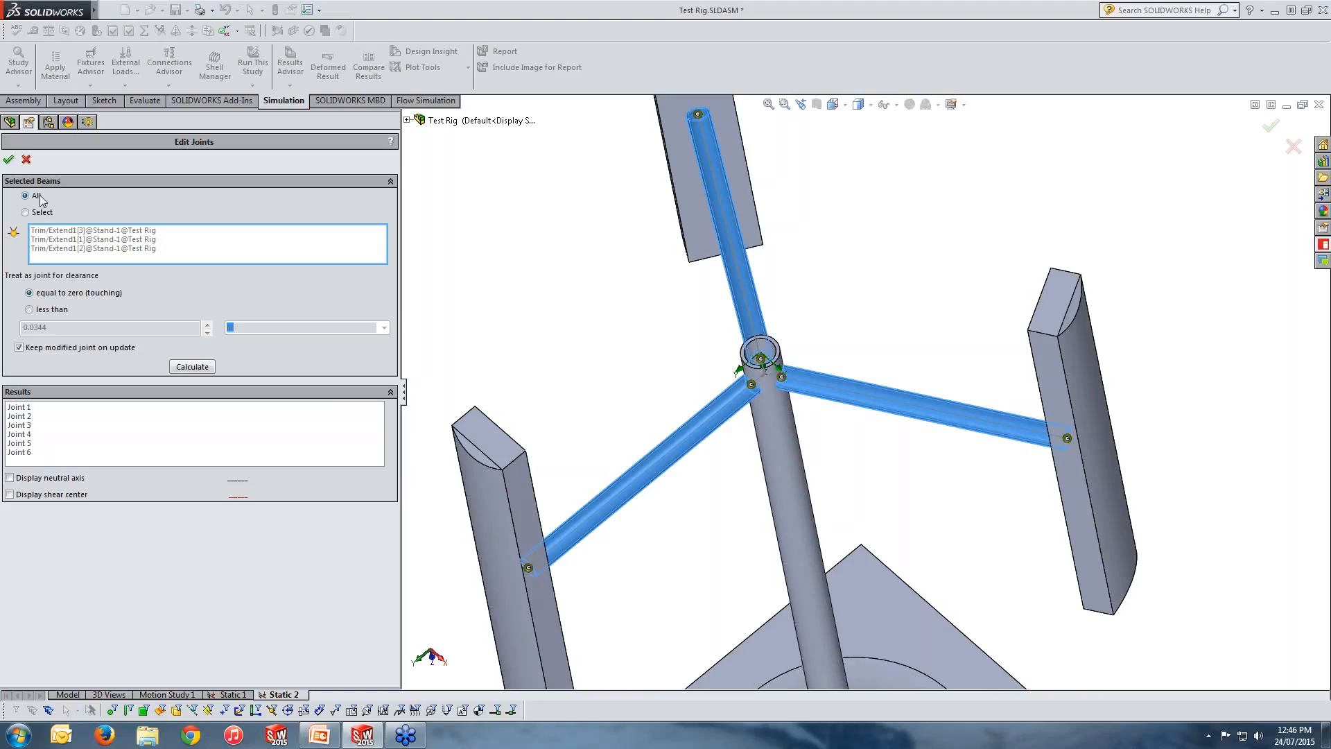
Step: Calculate the joints for all beams with clearance equal to zero (touching) and inspect them around the arms, post and base
click(40, 196)
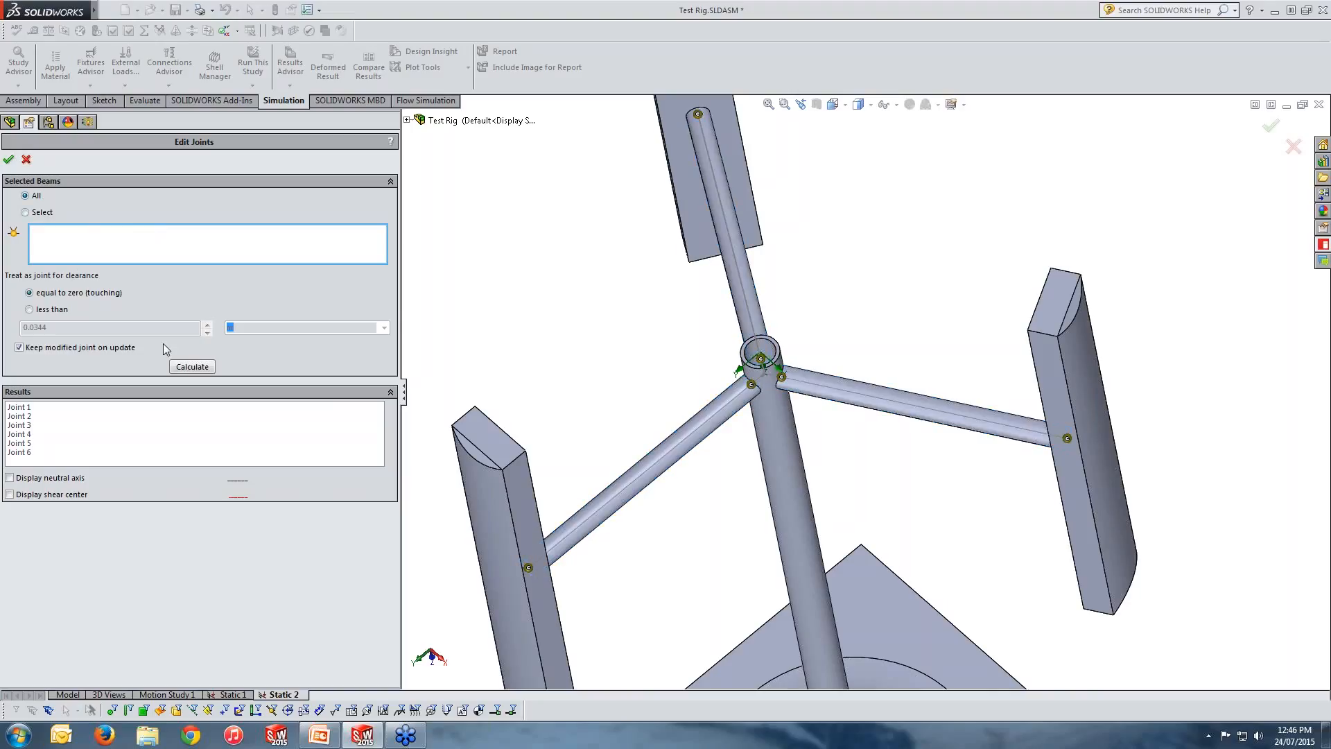
click(192, 366)
scroll(594, 364, up, 1)
scroll(796, 565, up, 3)
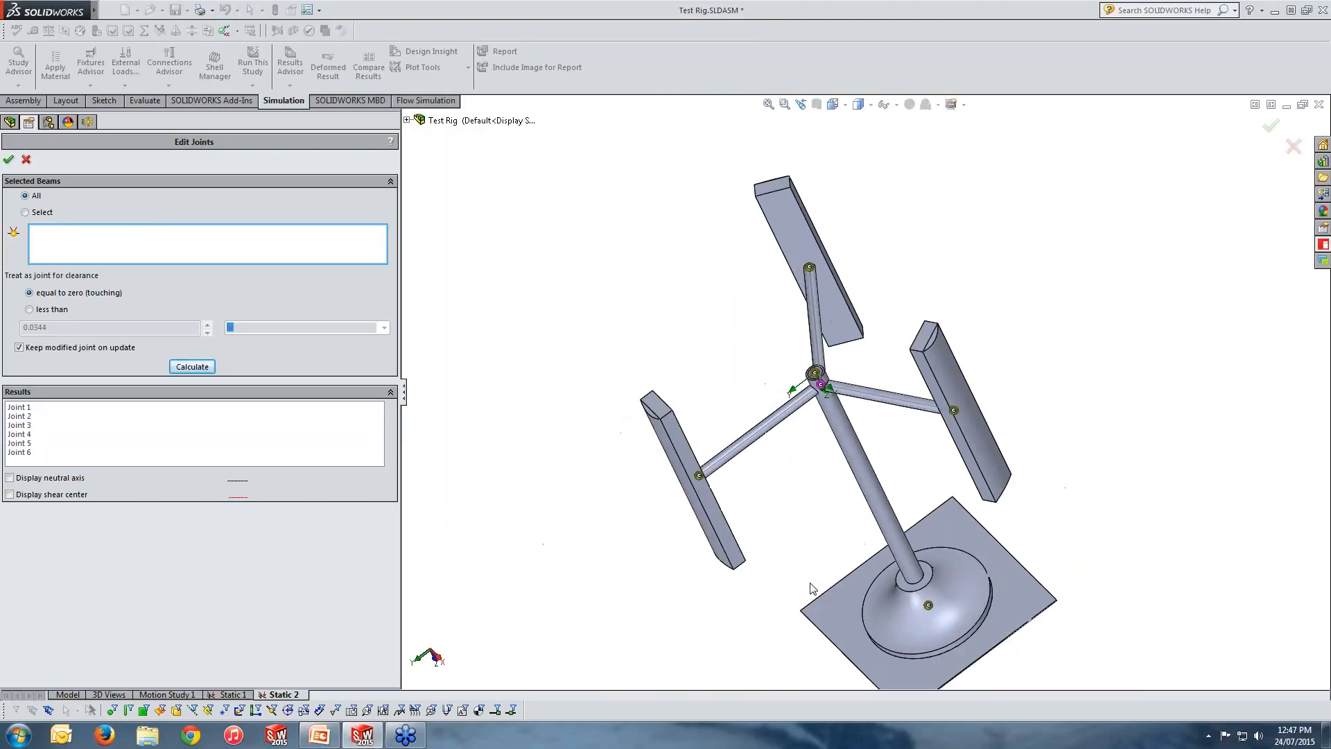
scroll(814, 589, down, 1)
middle_drag(816, 591, 961, 589)
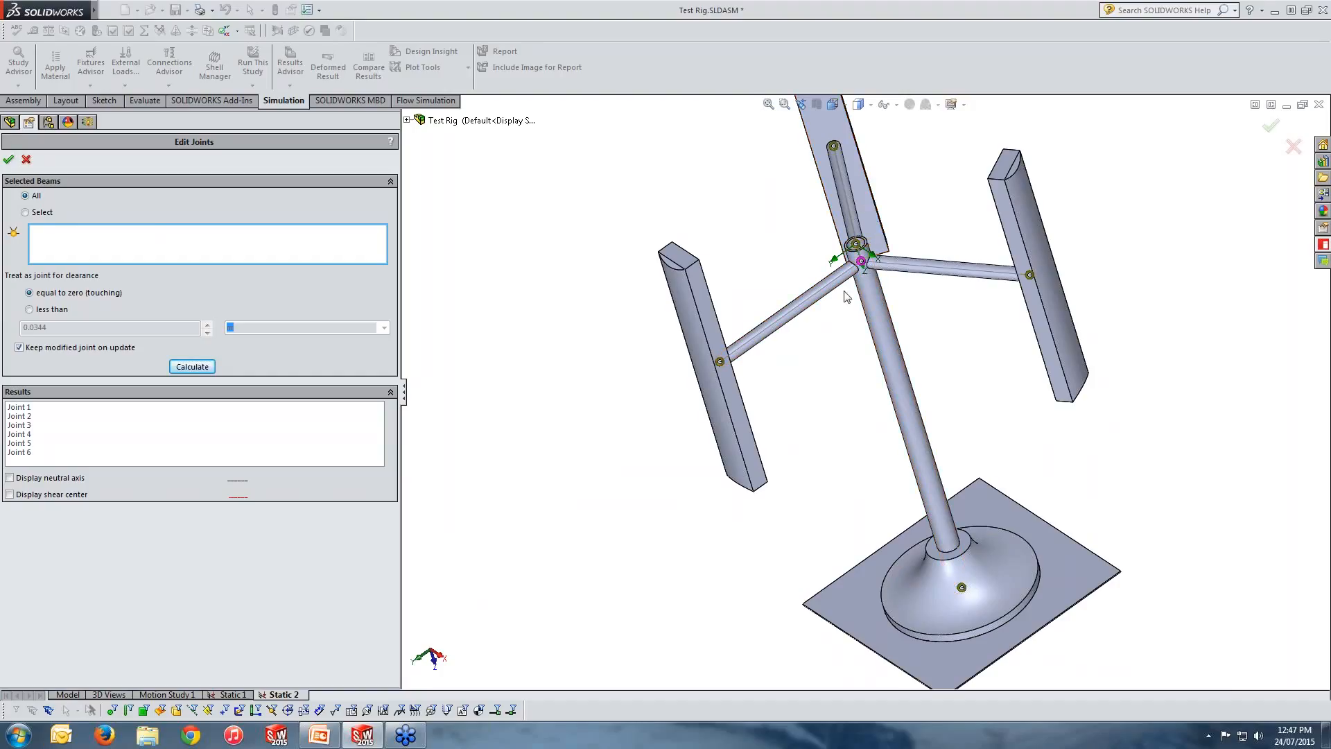
middle_drag(974, 398, 1006, 456)
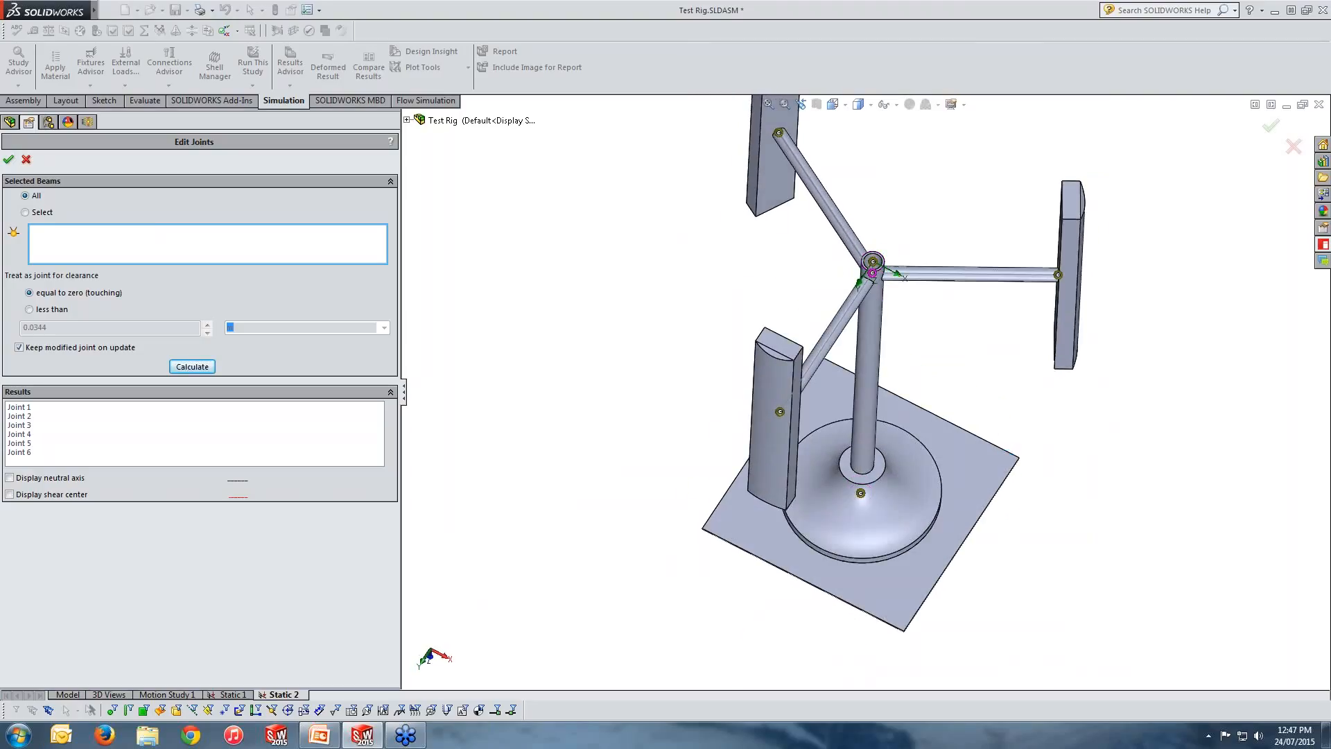
Step: Try to change the joint clearance condition to less than, discarding the joint calculations made so far
click(51, 313)
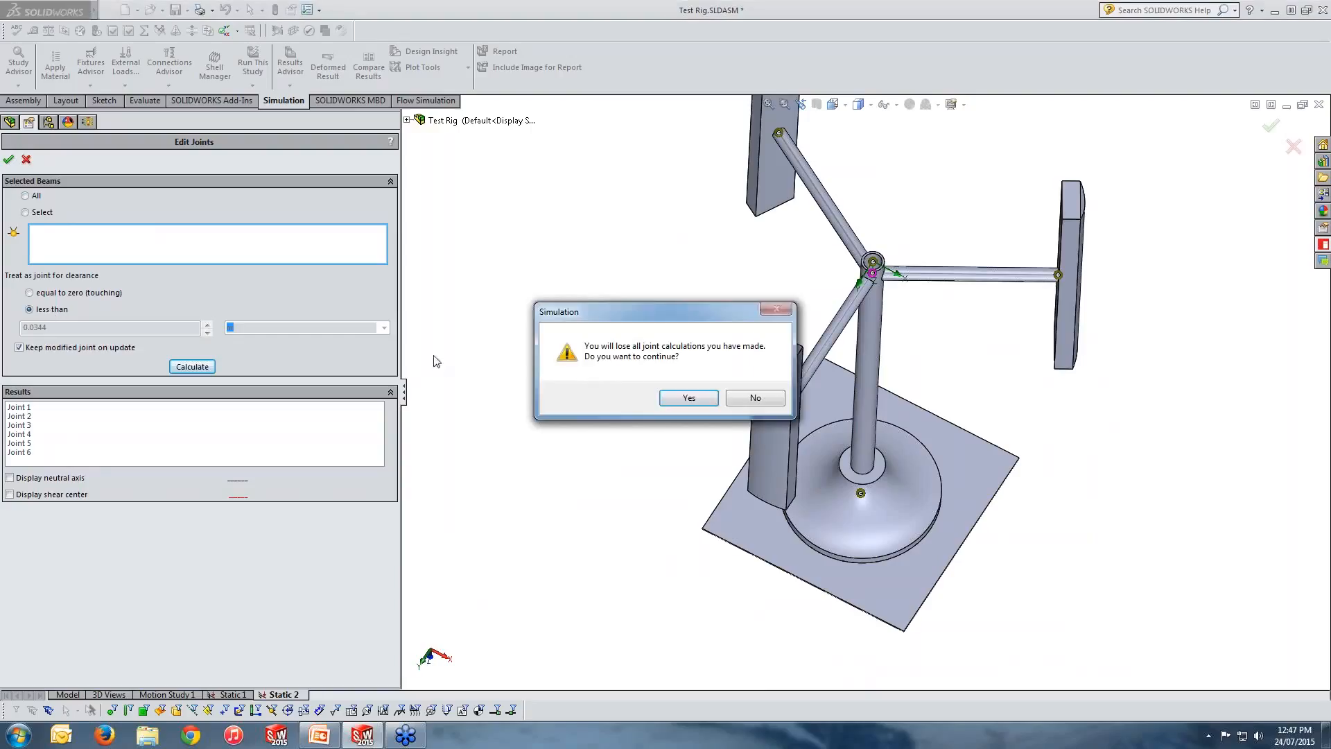
click(689, 399)
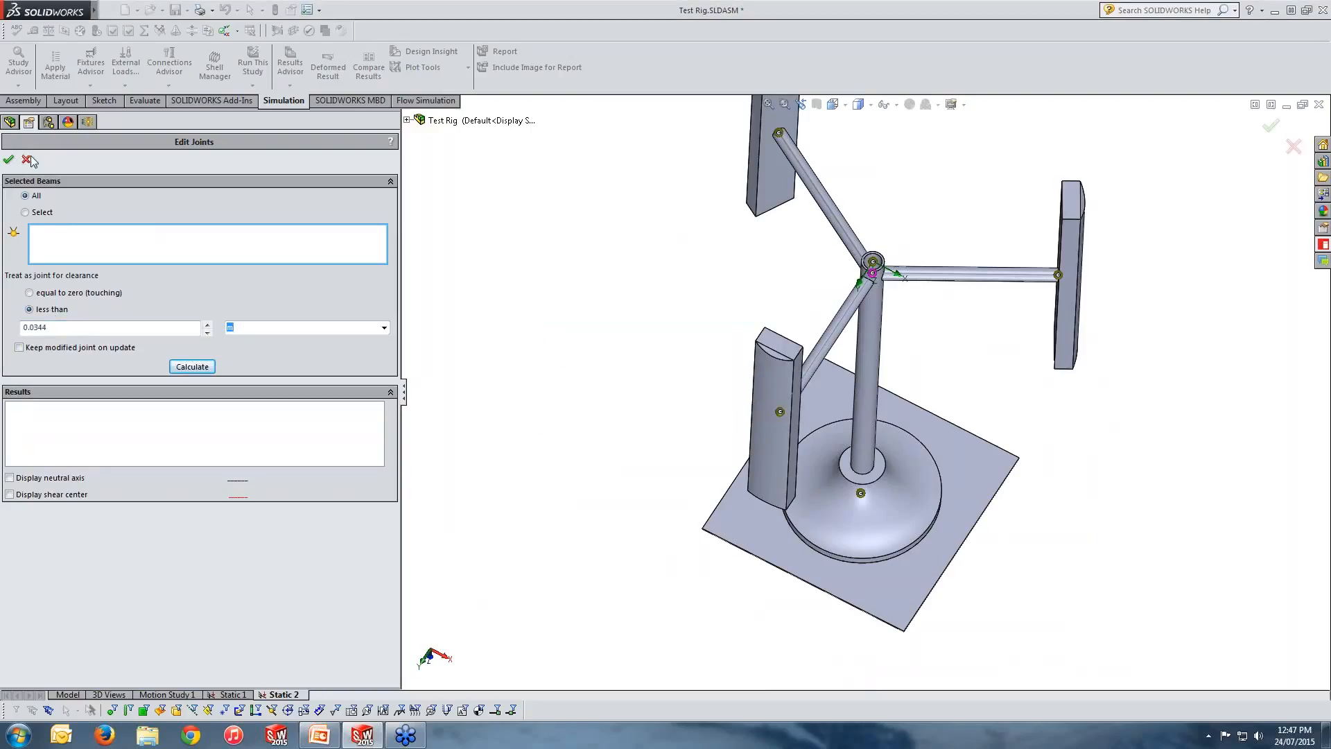
click(10, 161)
Step: Reopen the joint group, recalculate the joints for all beams as touching, and accept the recalculated joints
click(45, 447)
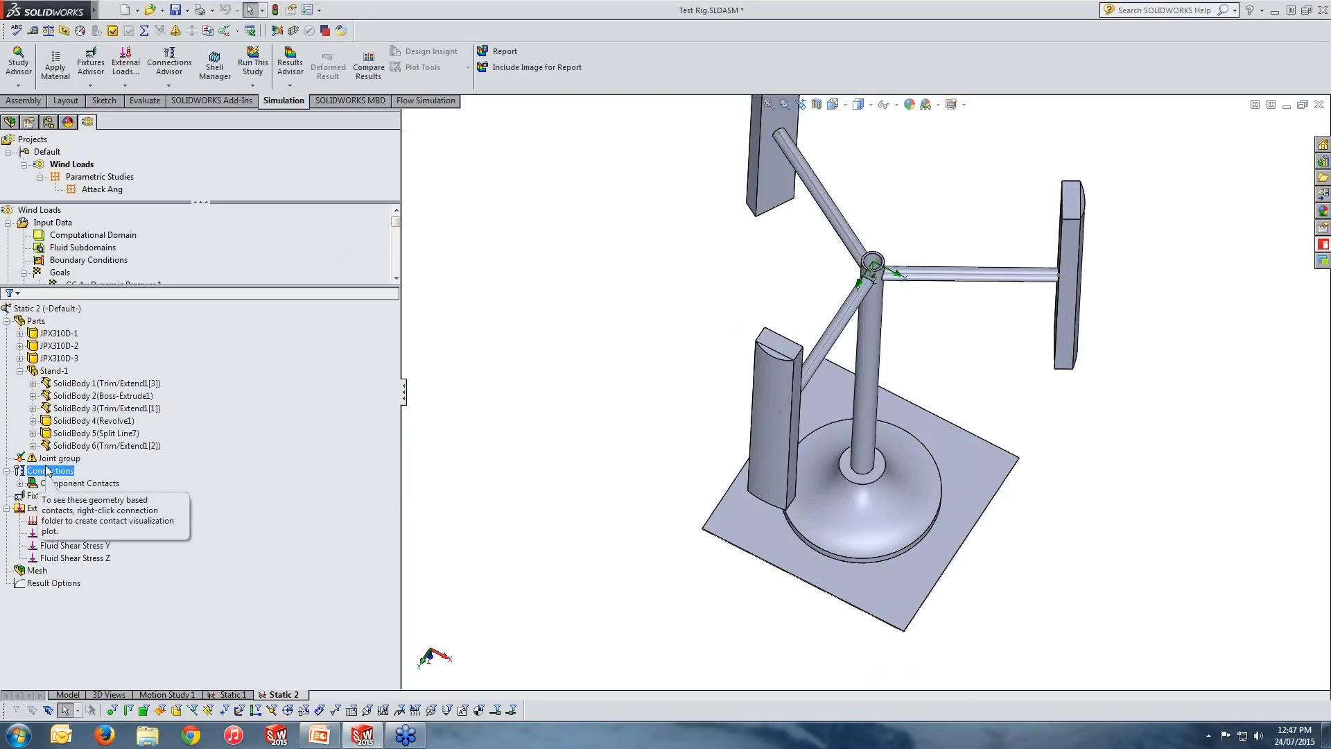
right_click(45, 458)
click(102, 492)
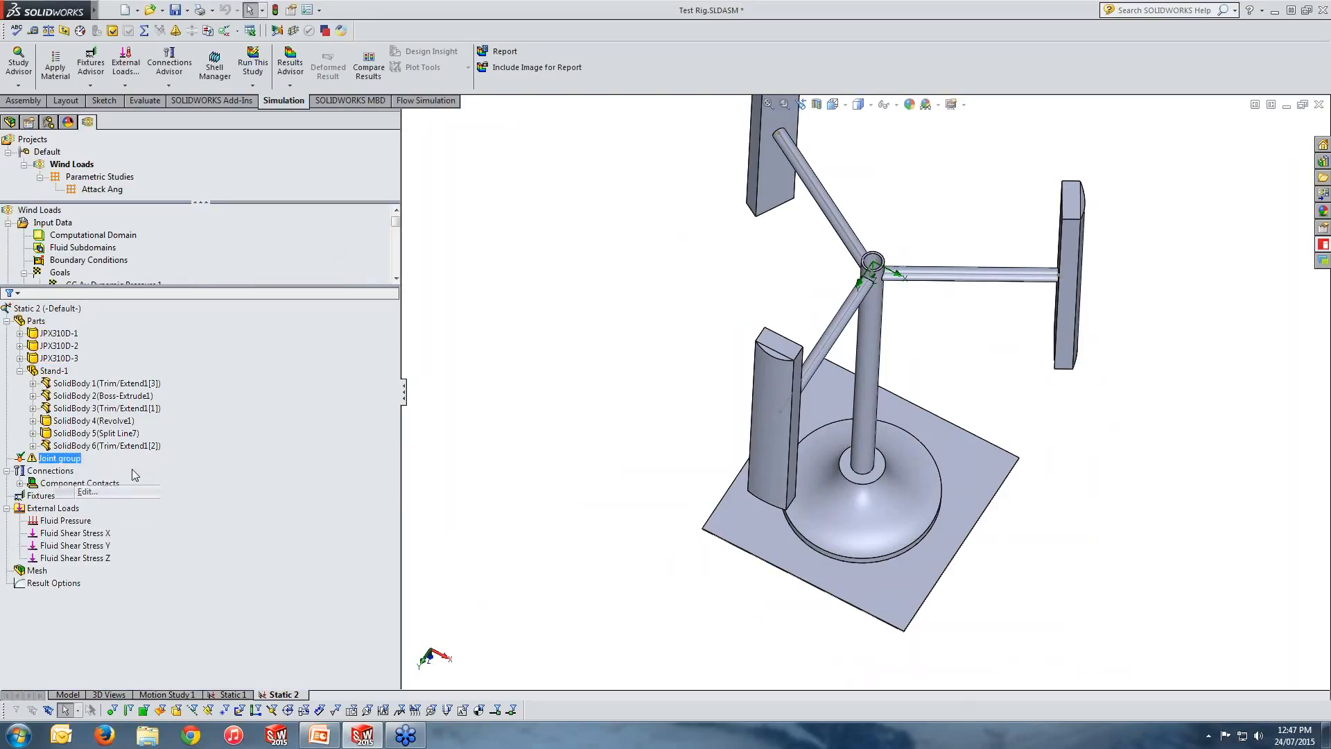
click(38, 199)
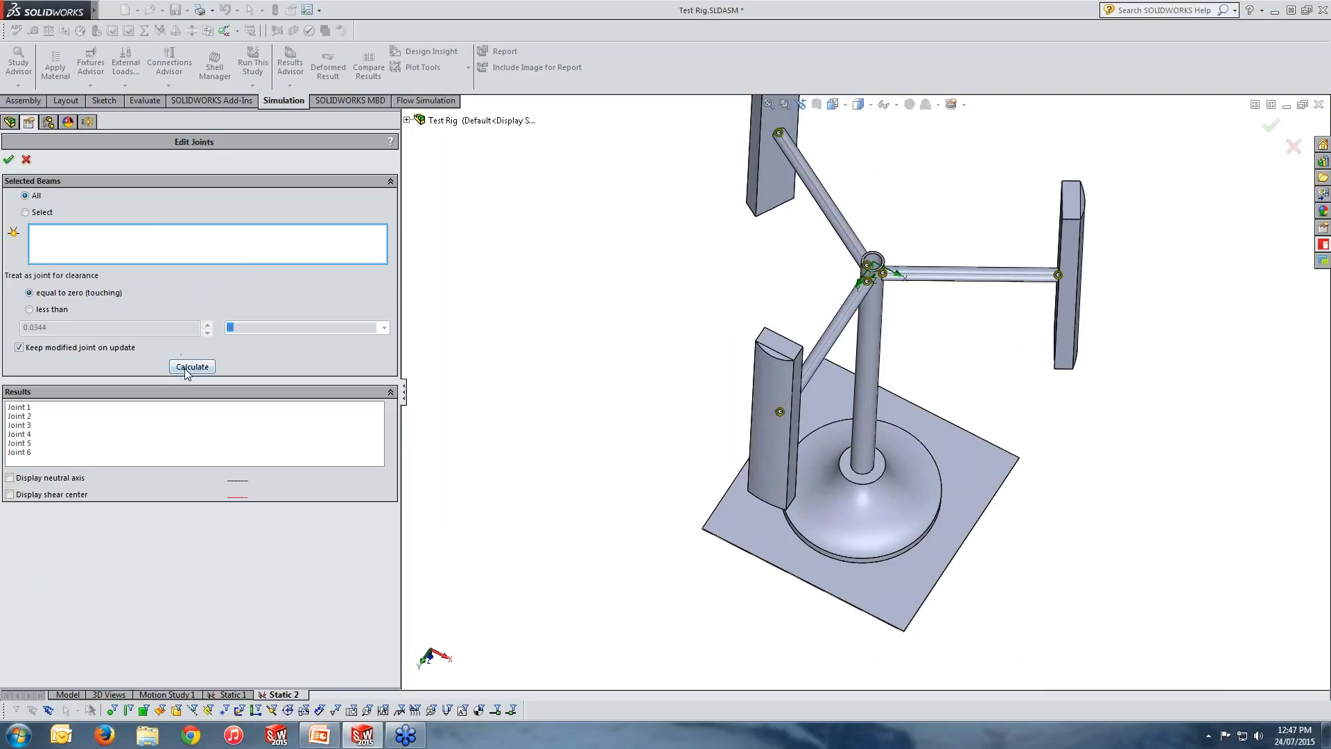
click(189, 367)
middle_drag(740, 416, 655, 431)
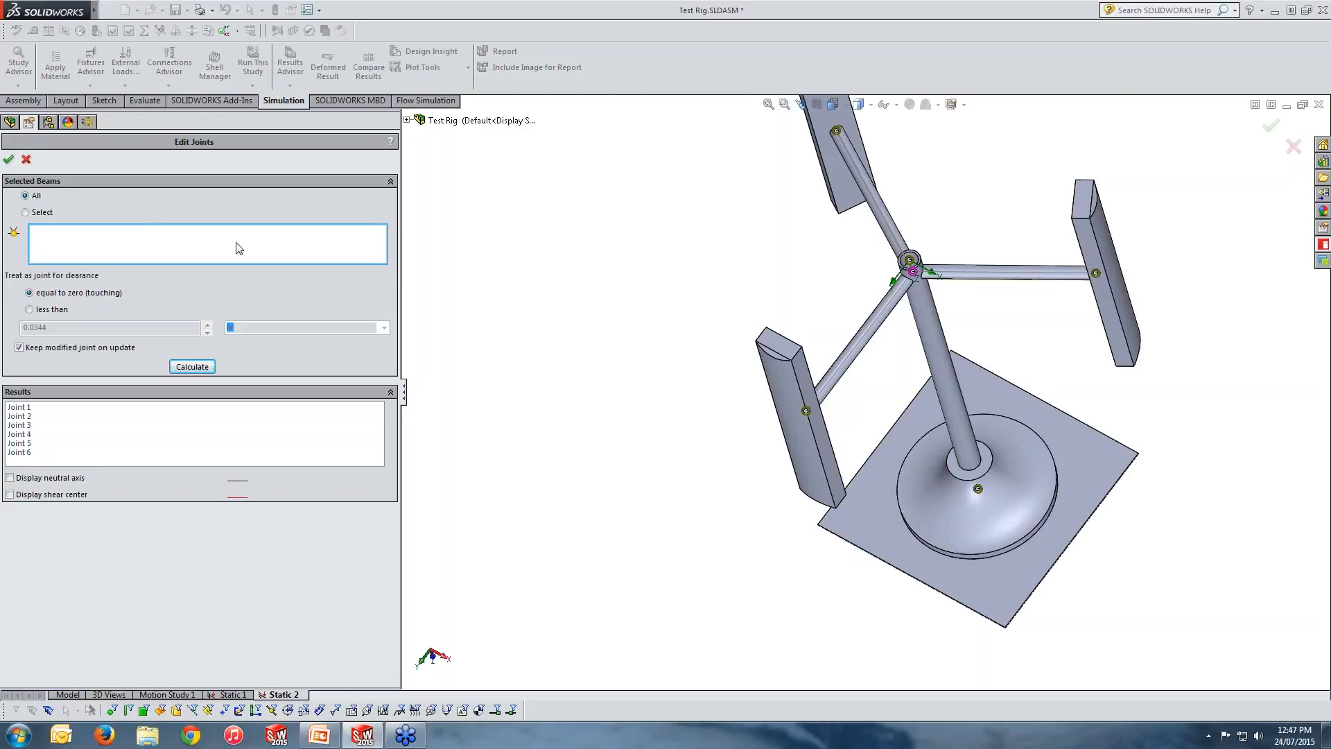
click(8, 160)
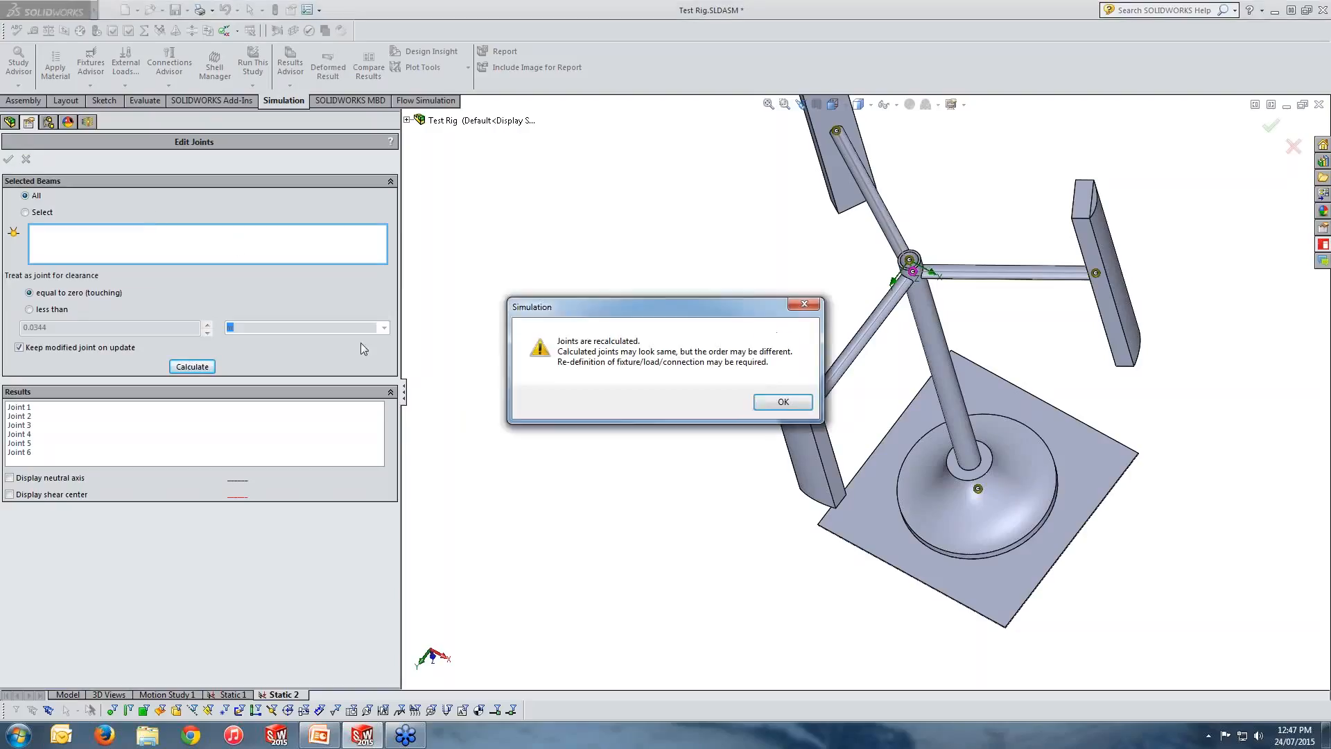
click(794, 404)
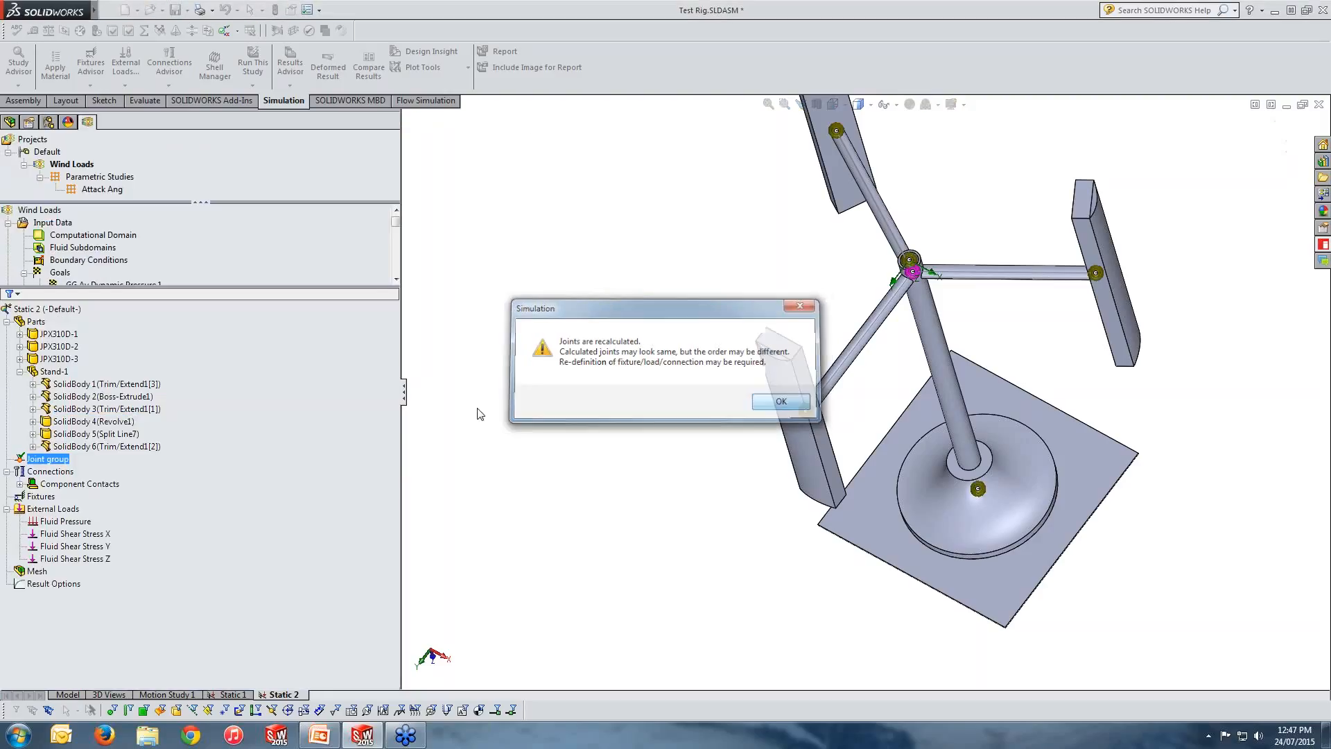
click(48, 459)
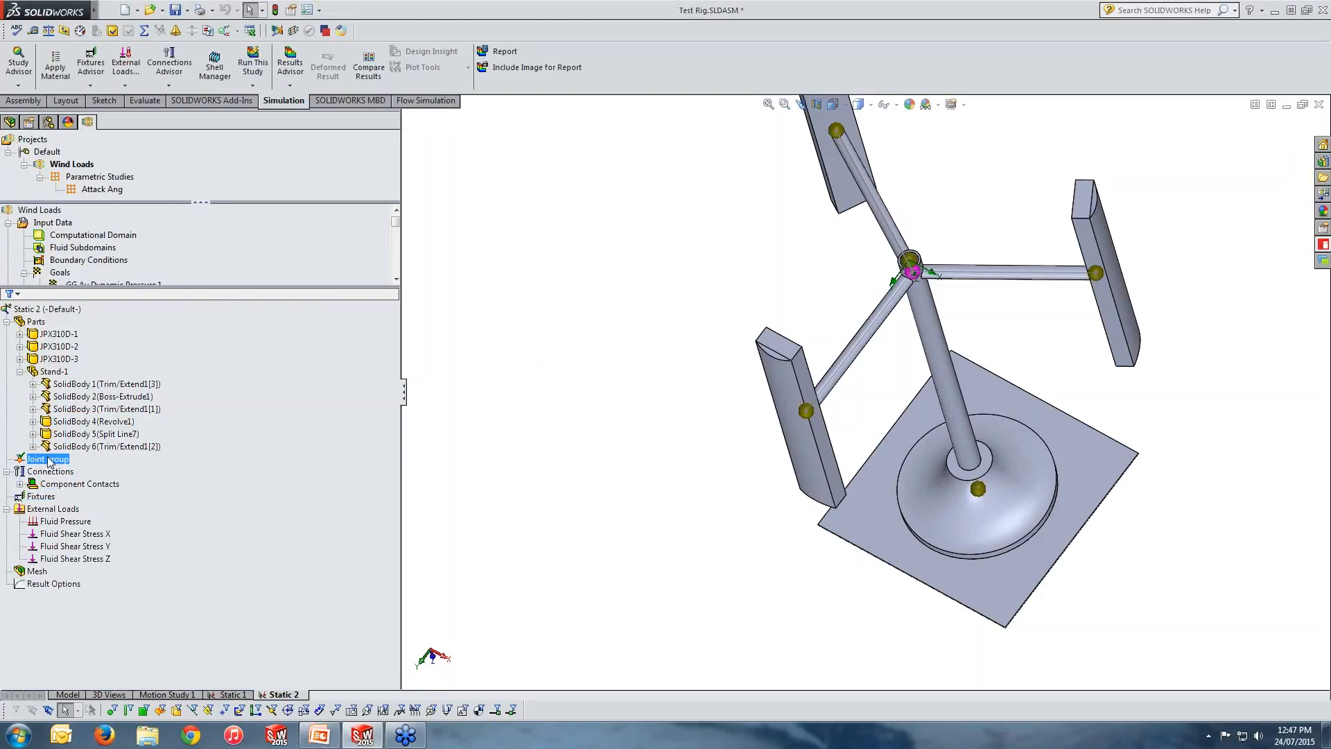
Step: Apply the material 1023 Carbon Steel Sheet (SS) to all parts of the Static 2 study
right_click(54, 325)
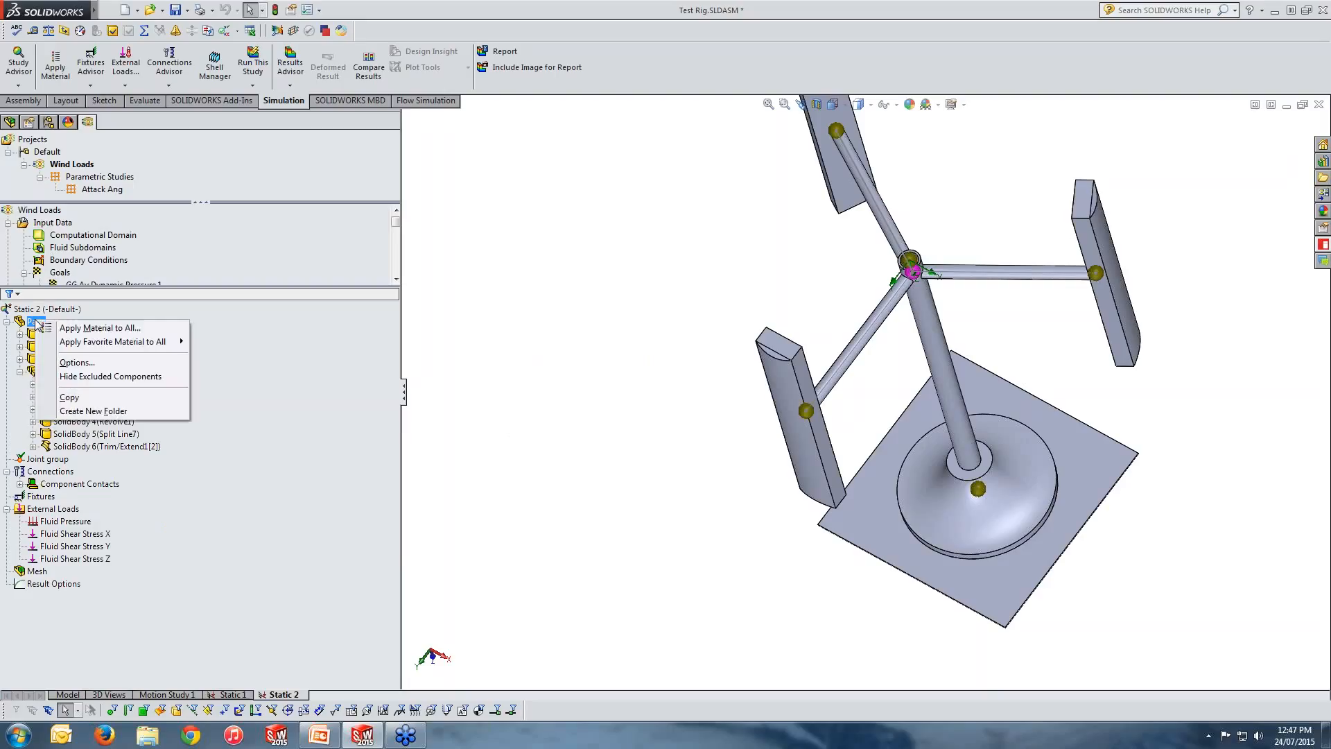
click(68, 332)
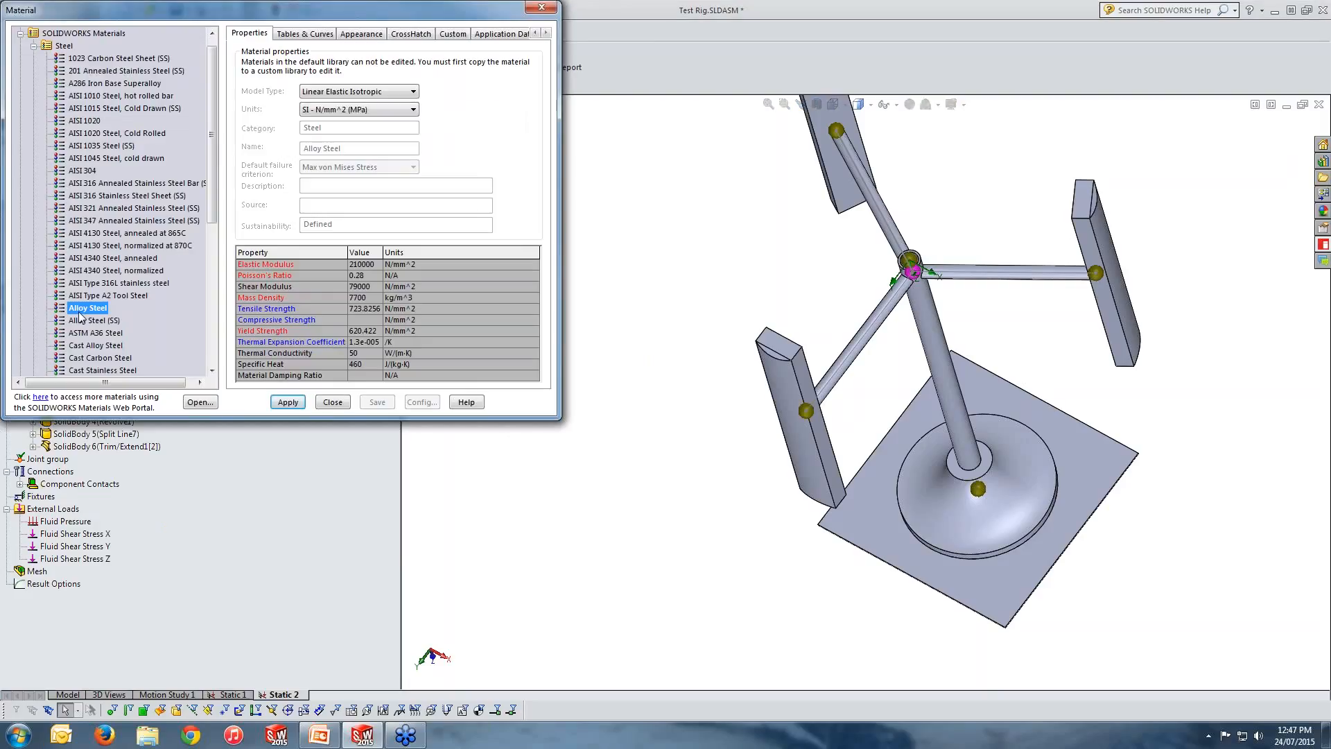
click(96, 59)
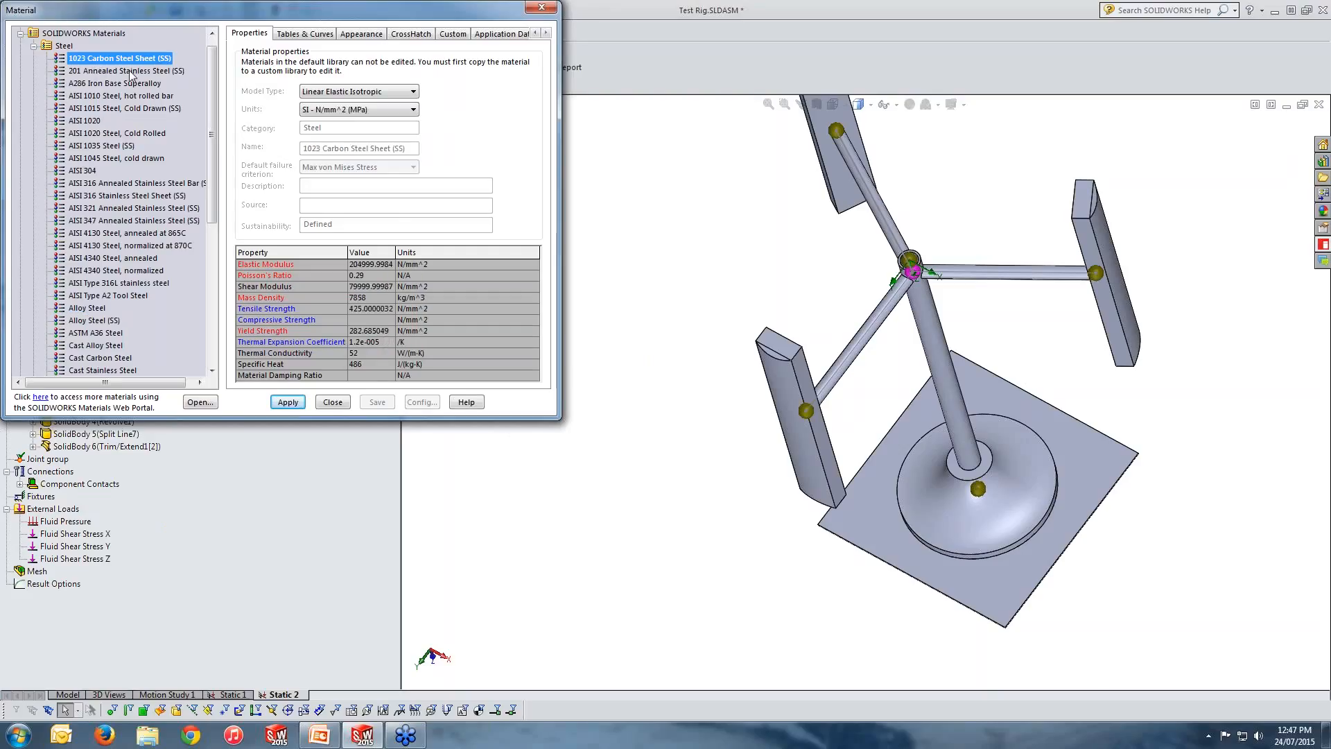
click(285, 402)
click(332, 402)
Step: Examine the stand's base plate and its conical base, SolidBody 4 (Revolve1), in the model
click(127, 422)
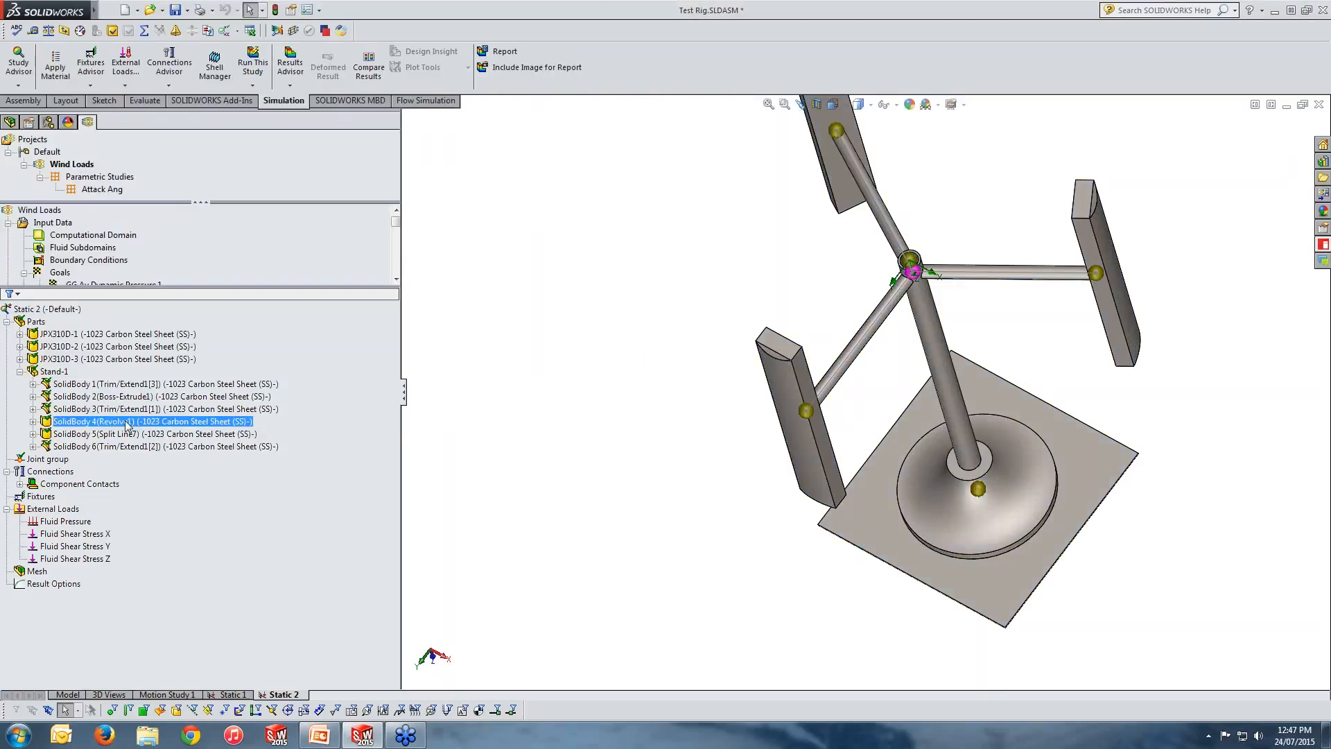
click(742, 538)
scroll(744, 540, up, 4)
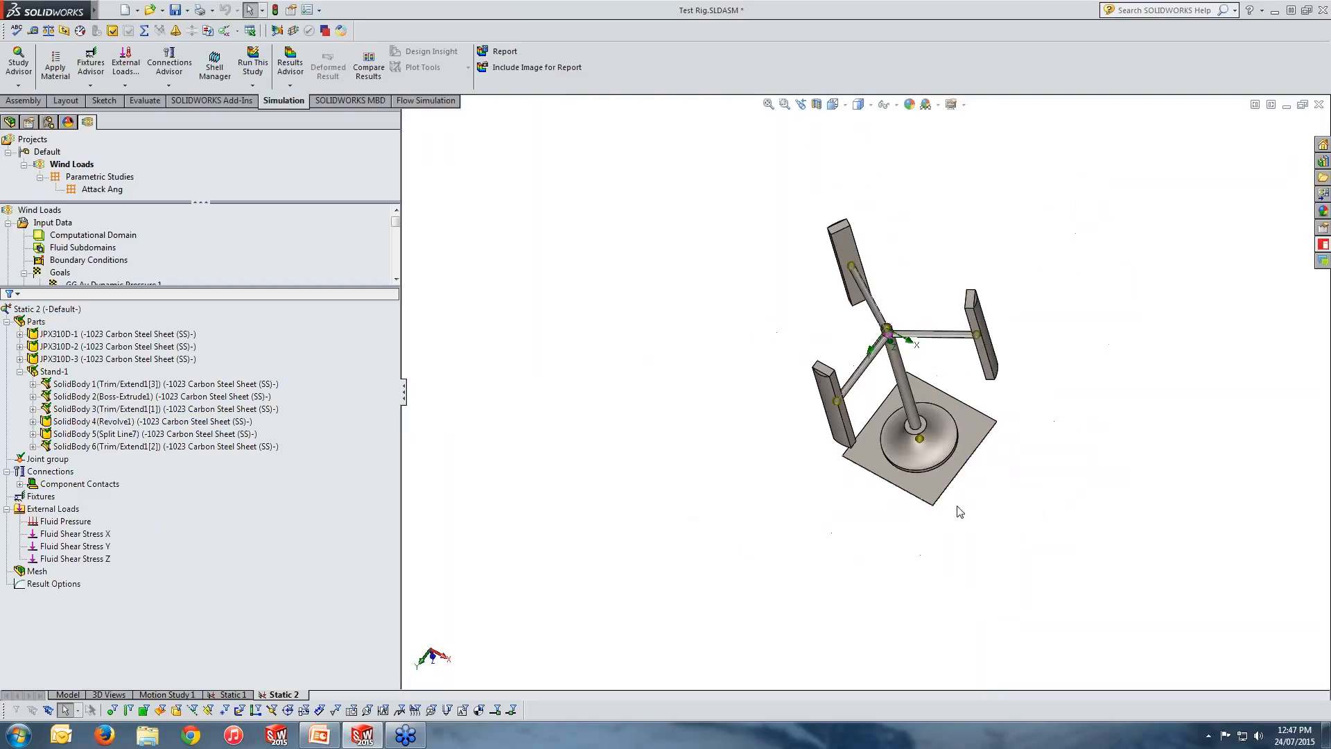
scroll(958, 508, down, 3)
middle_drag(894, 388, 887, 298)
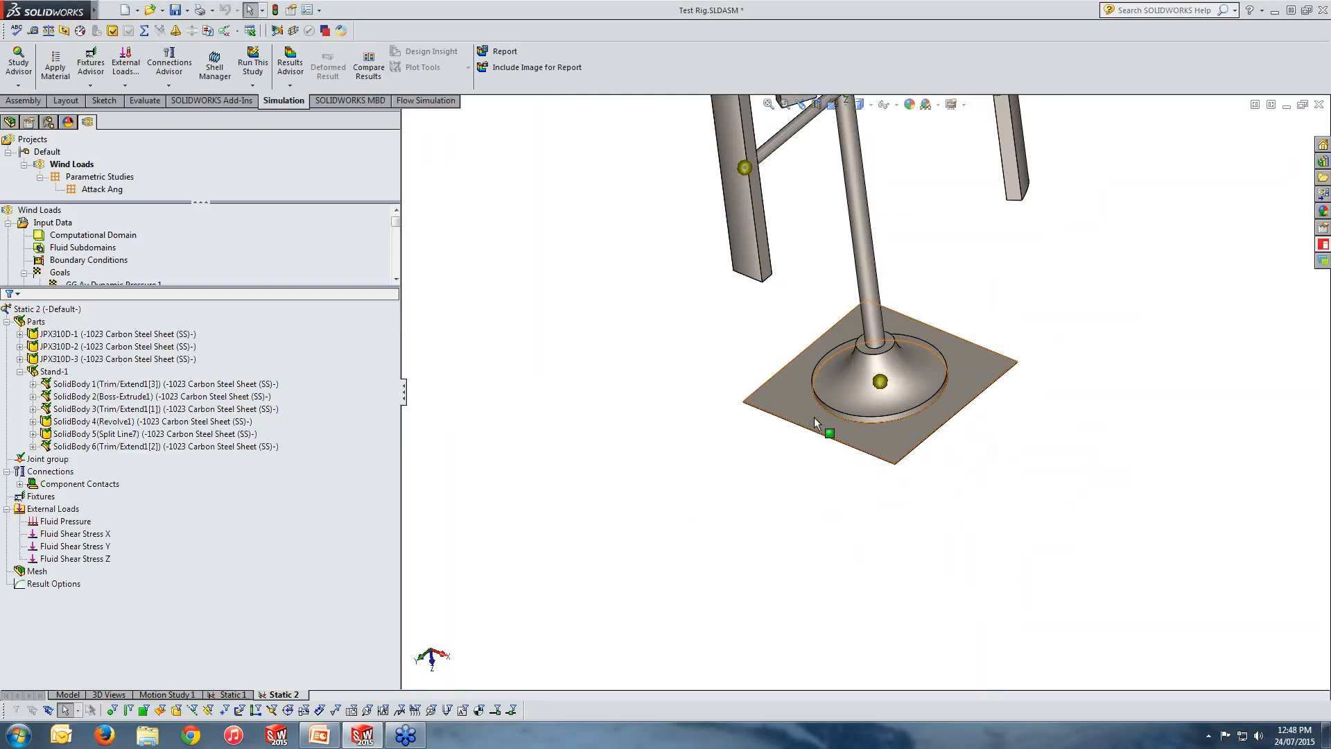
click(834, 416)
click(831, 389)
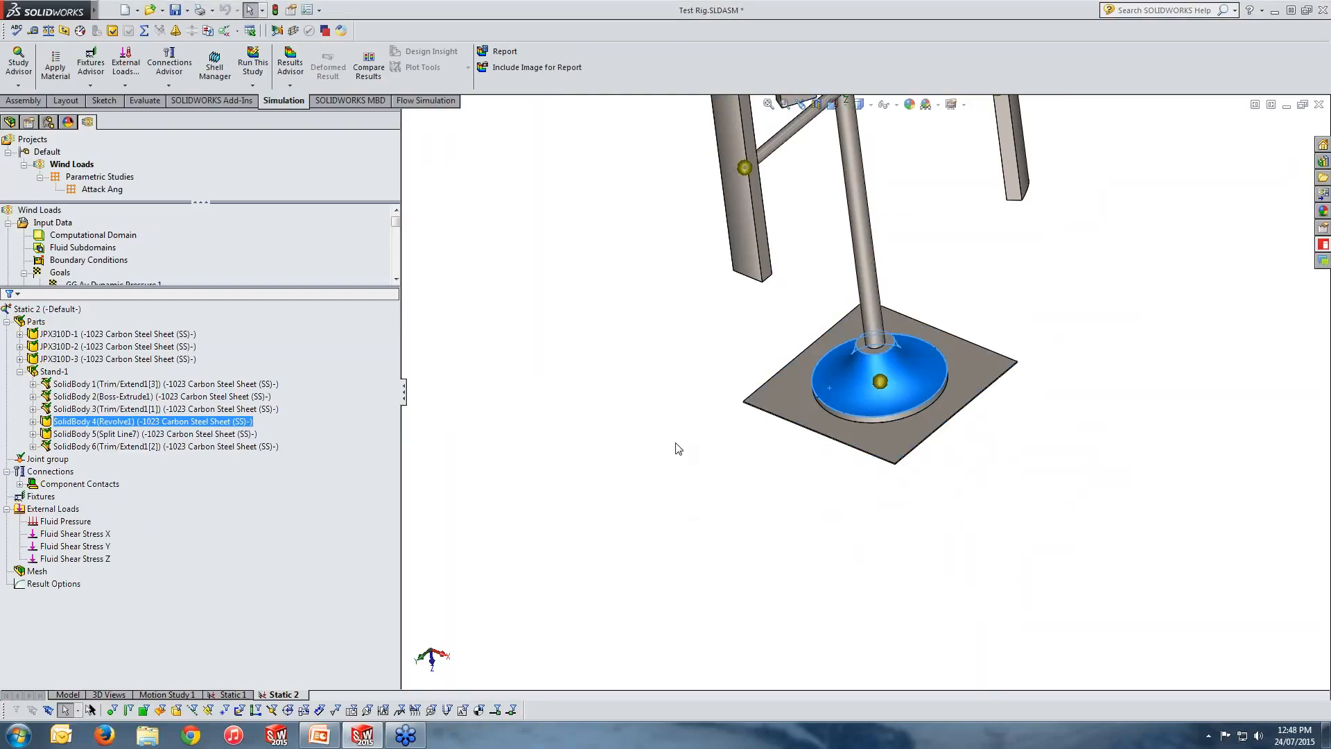
click(664, 447)
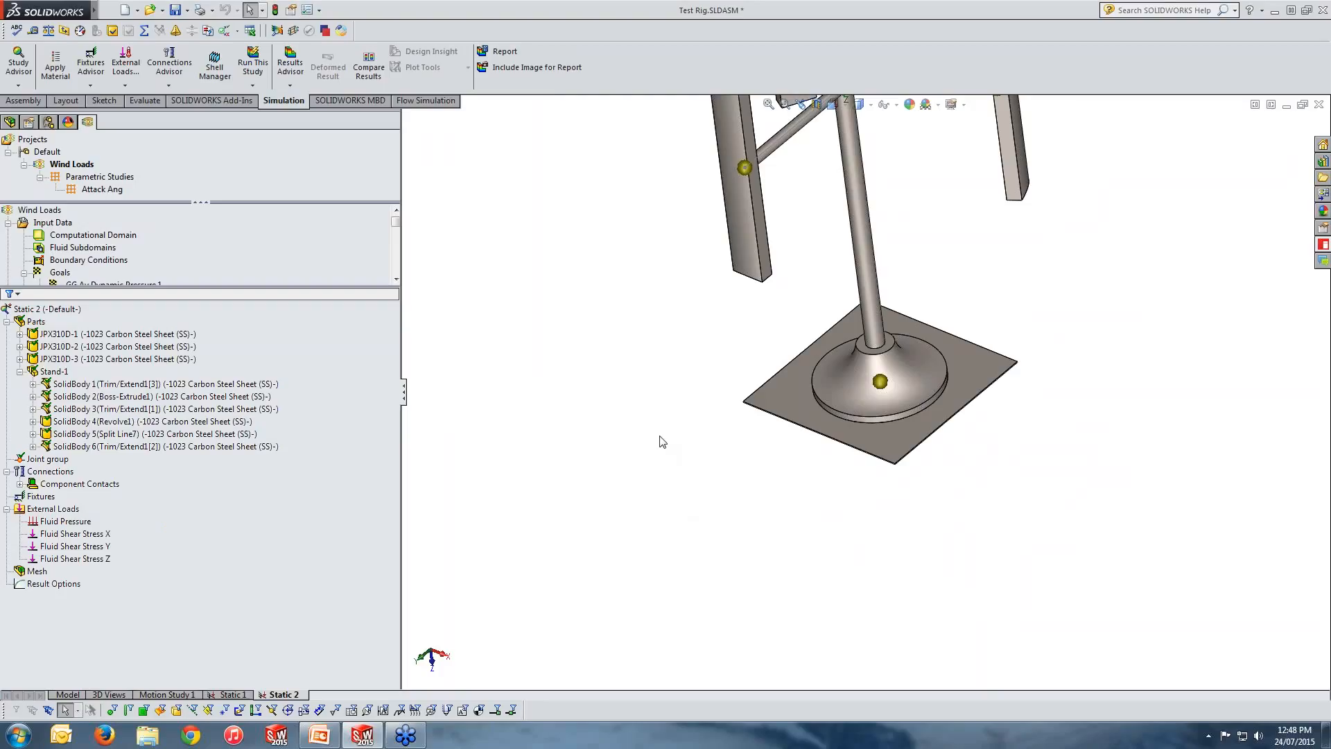
Step: Define the stand's base plate, SolidBody 5 (Split Line7), as a thin shell using its upper face
click(789, 393)
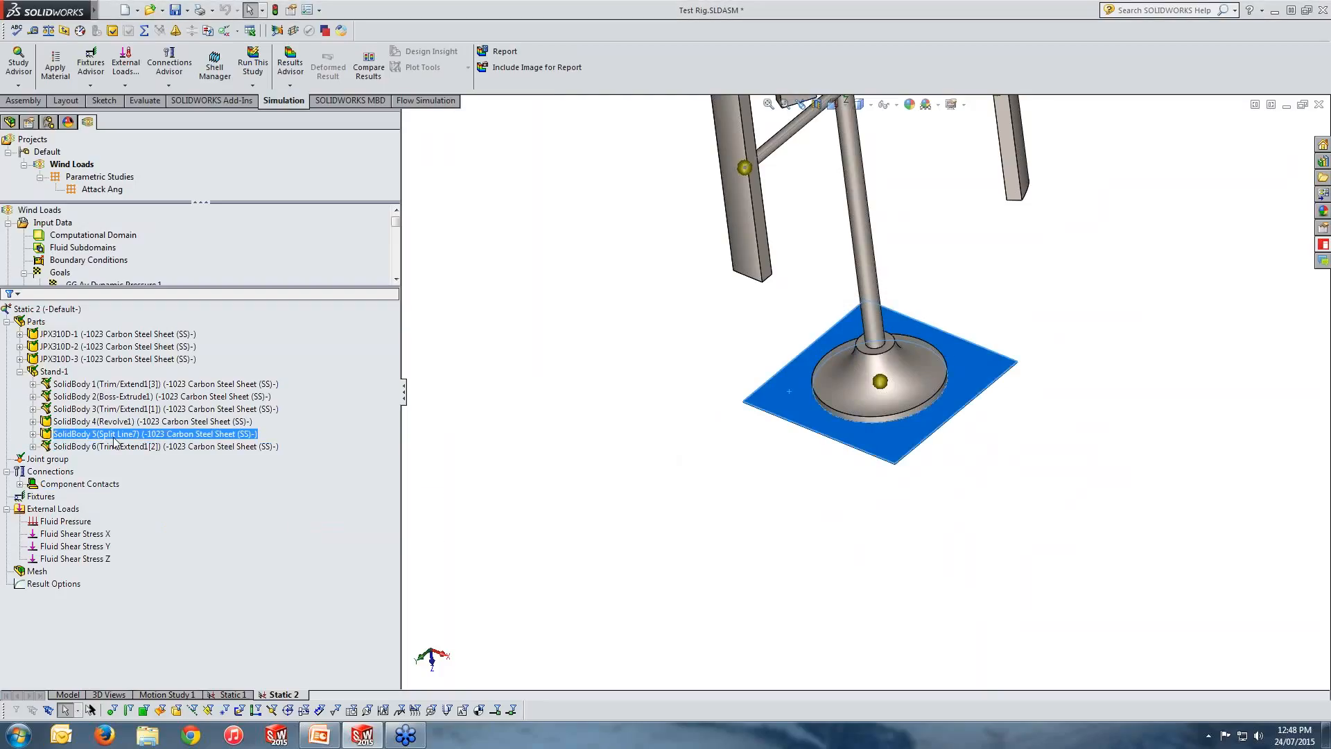
right_click(115, 439)
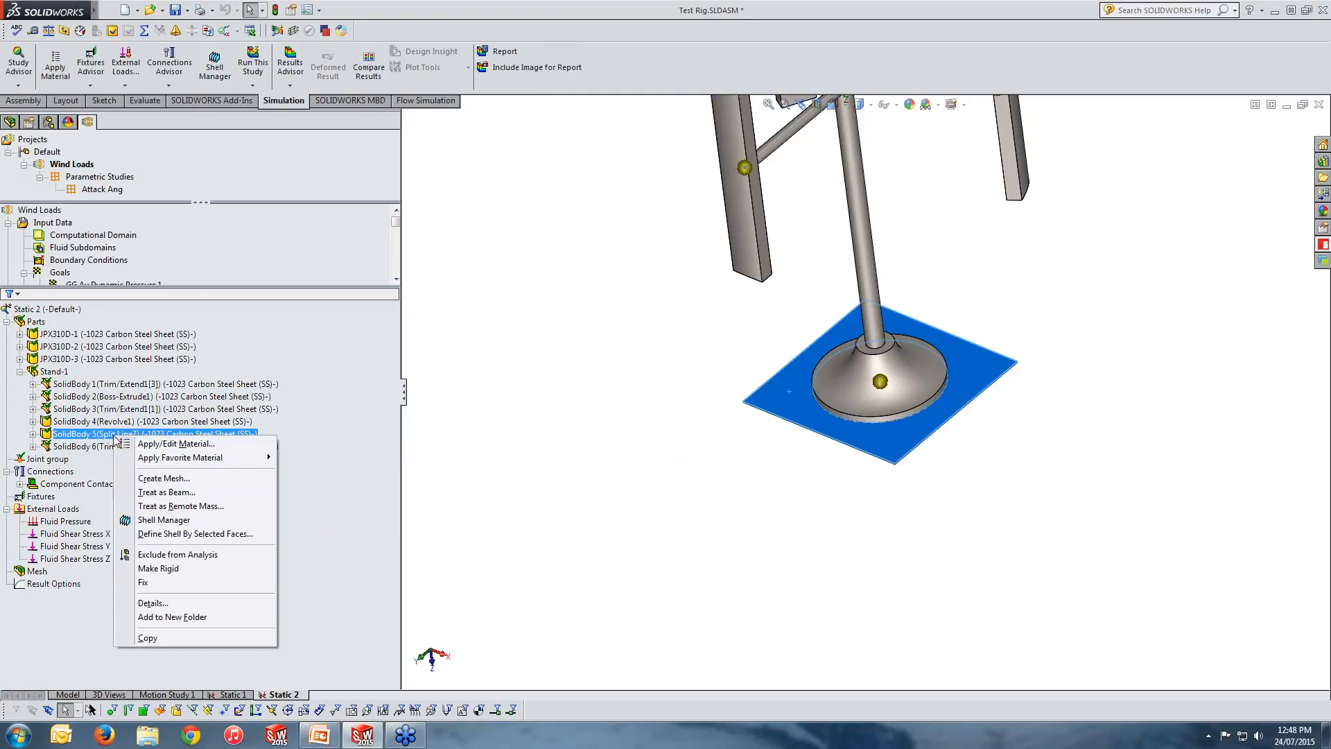
click(162, 534)
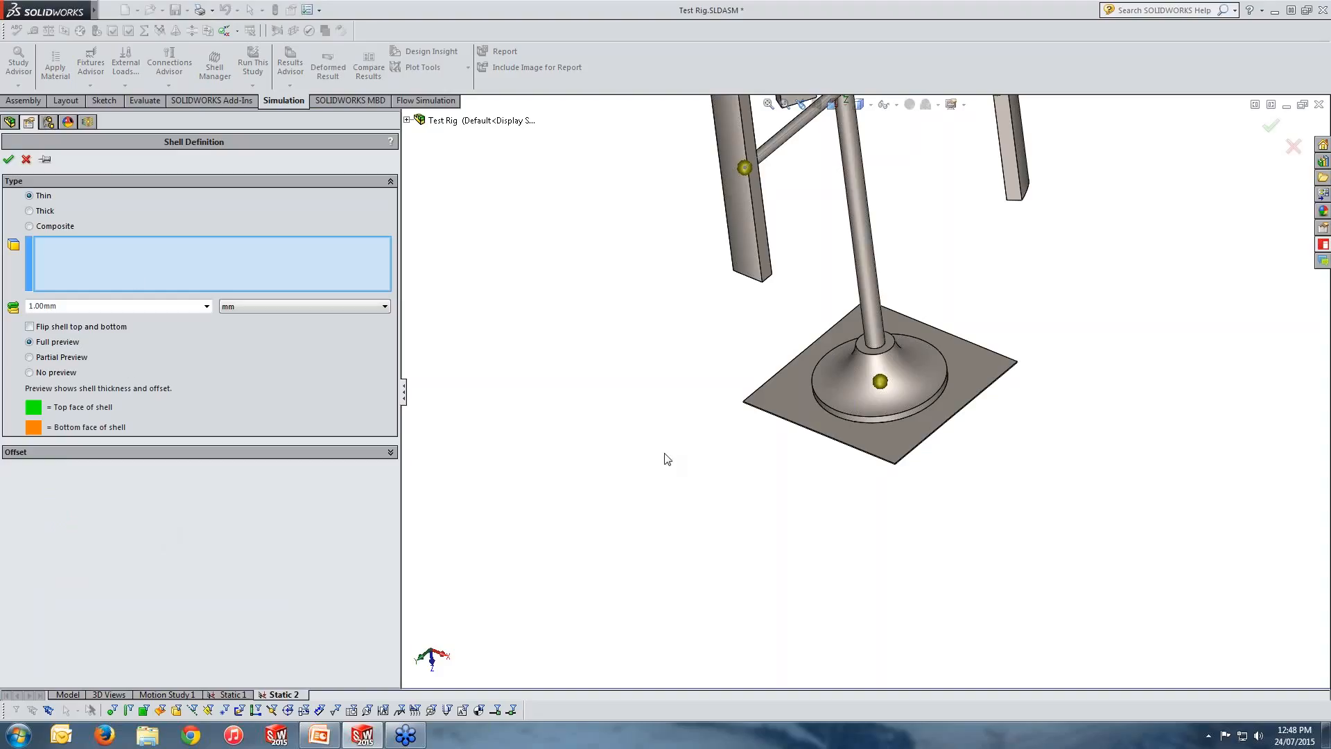
click(791, 412)
scroll(901, 458, down, 8)
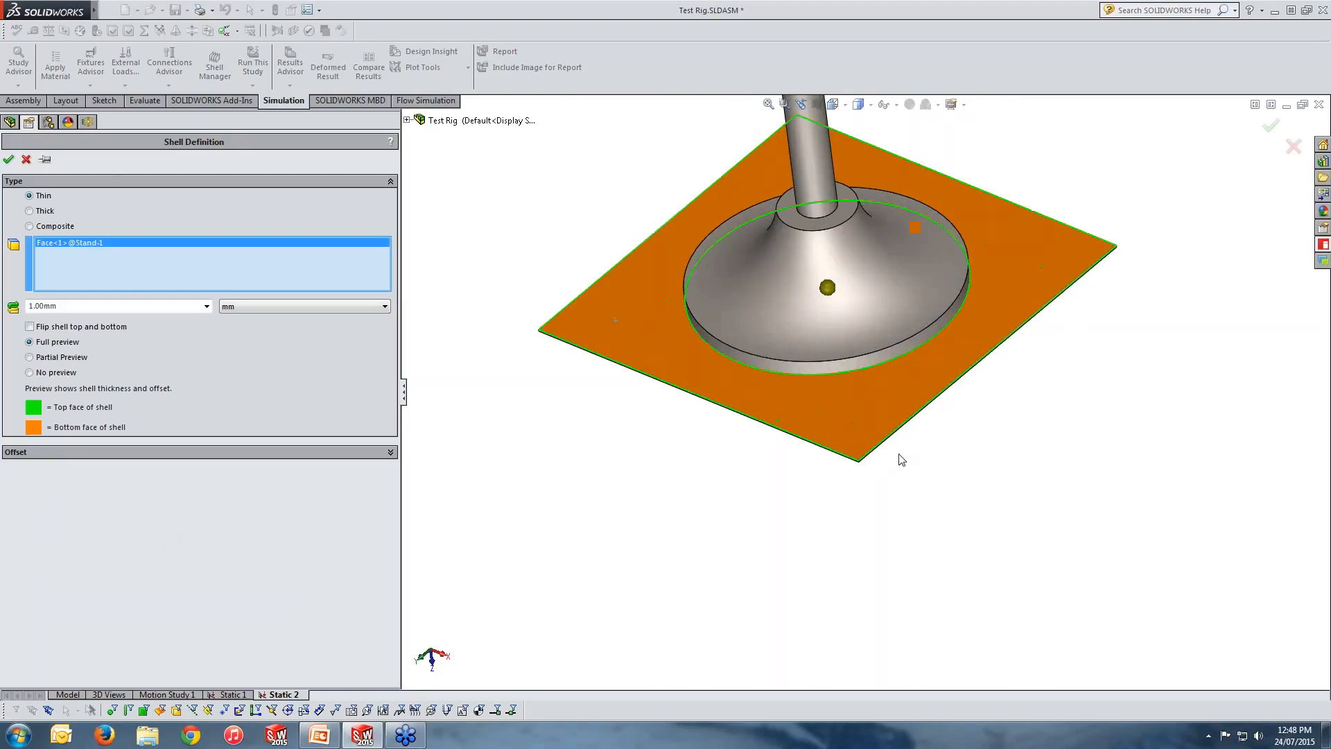
middle_drag(847, 452, 839, 389)
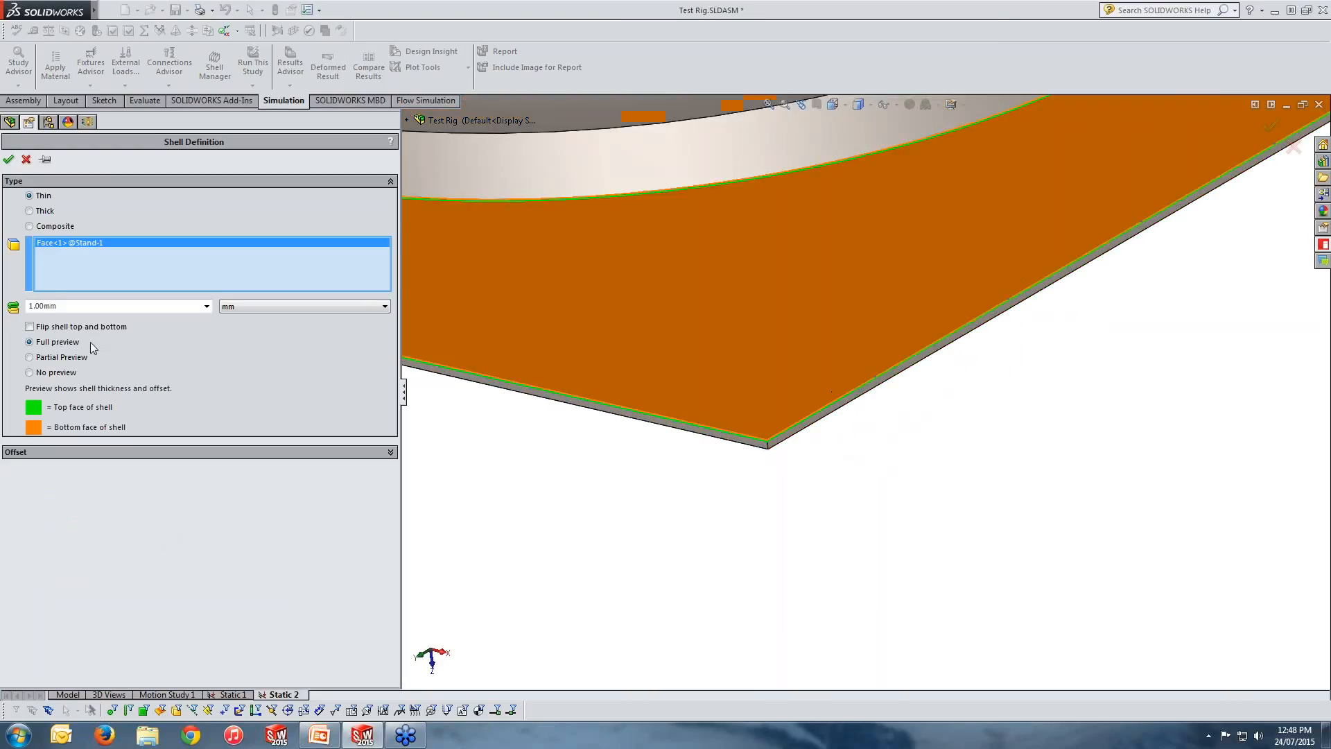
Step: Set the base plate shell's thickness to 10 mm and check the preview at the plate's corner
double_click(53, 306)
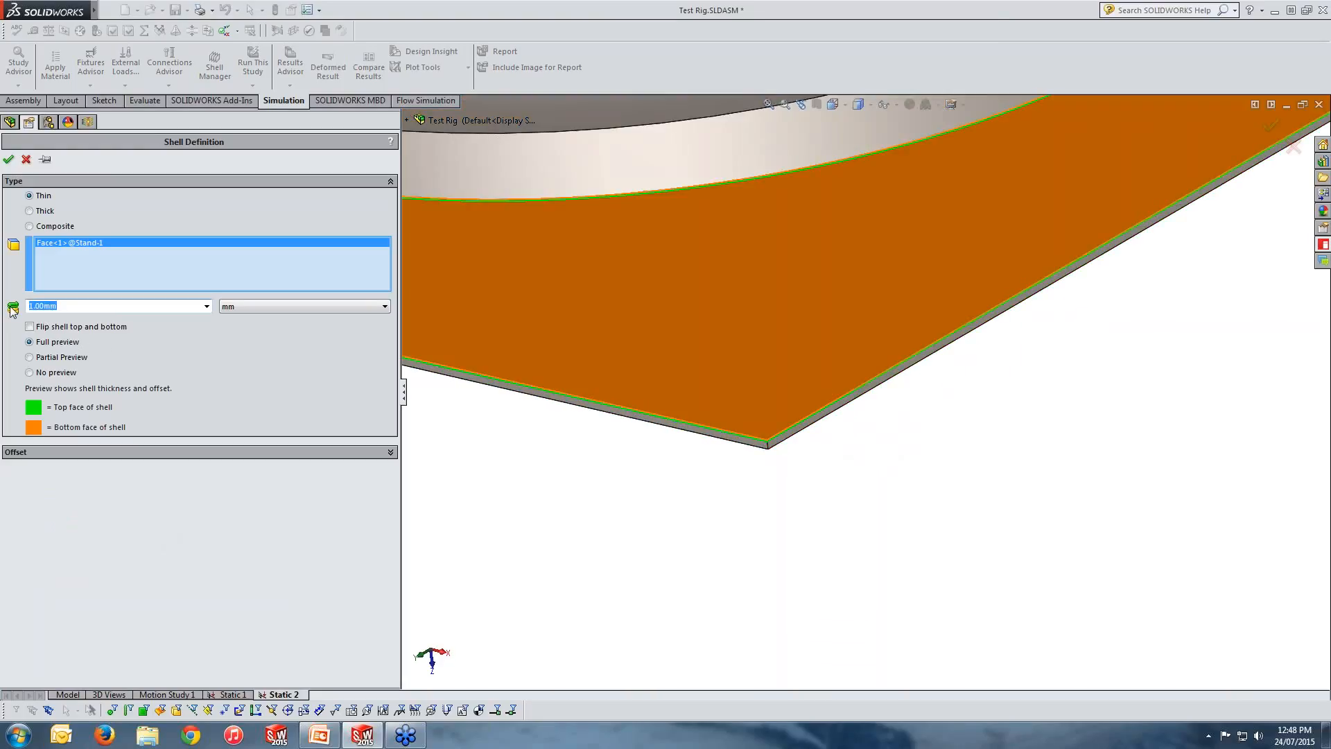
text(10)
key(Return)
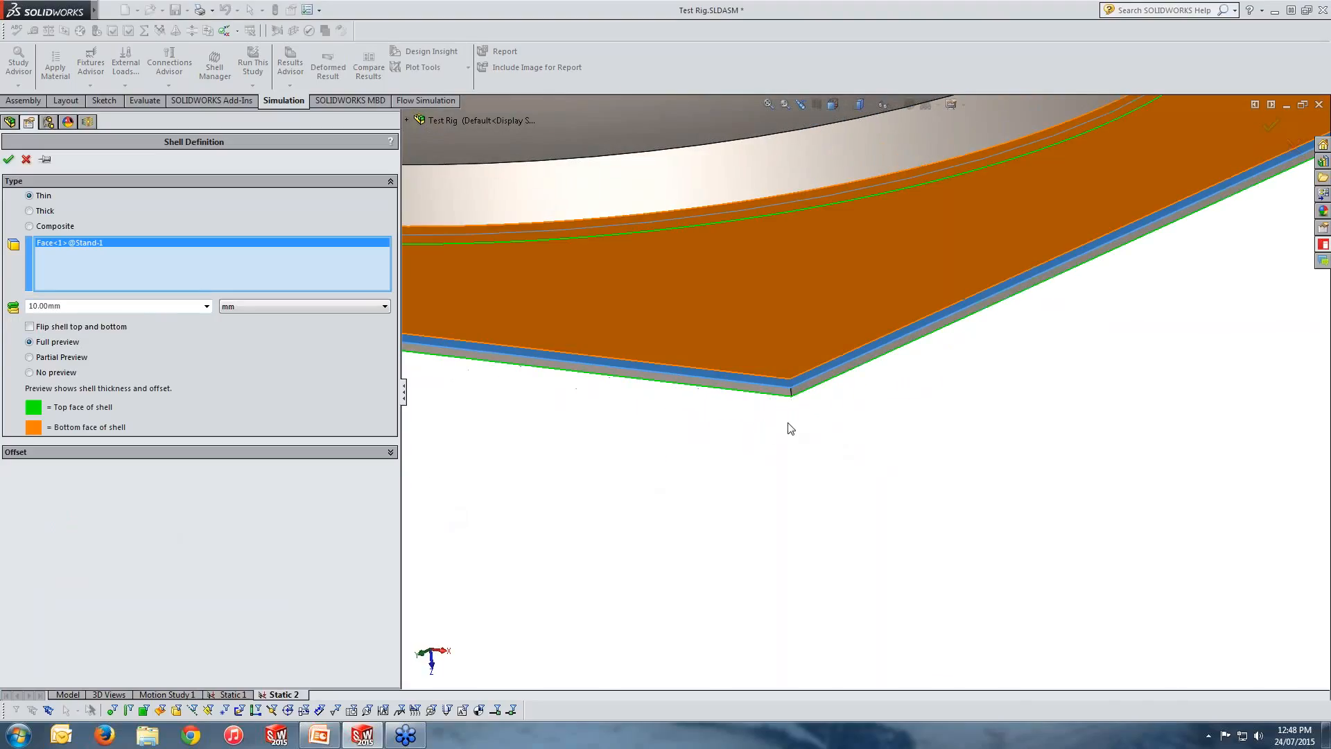
scroll(860, 392, down, 2)
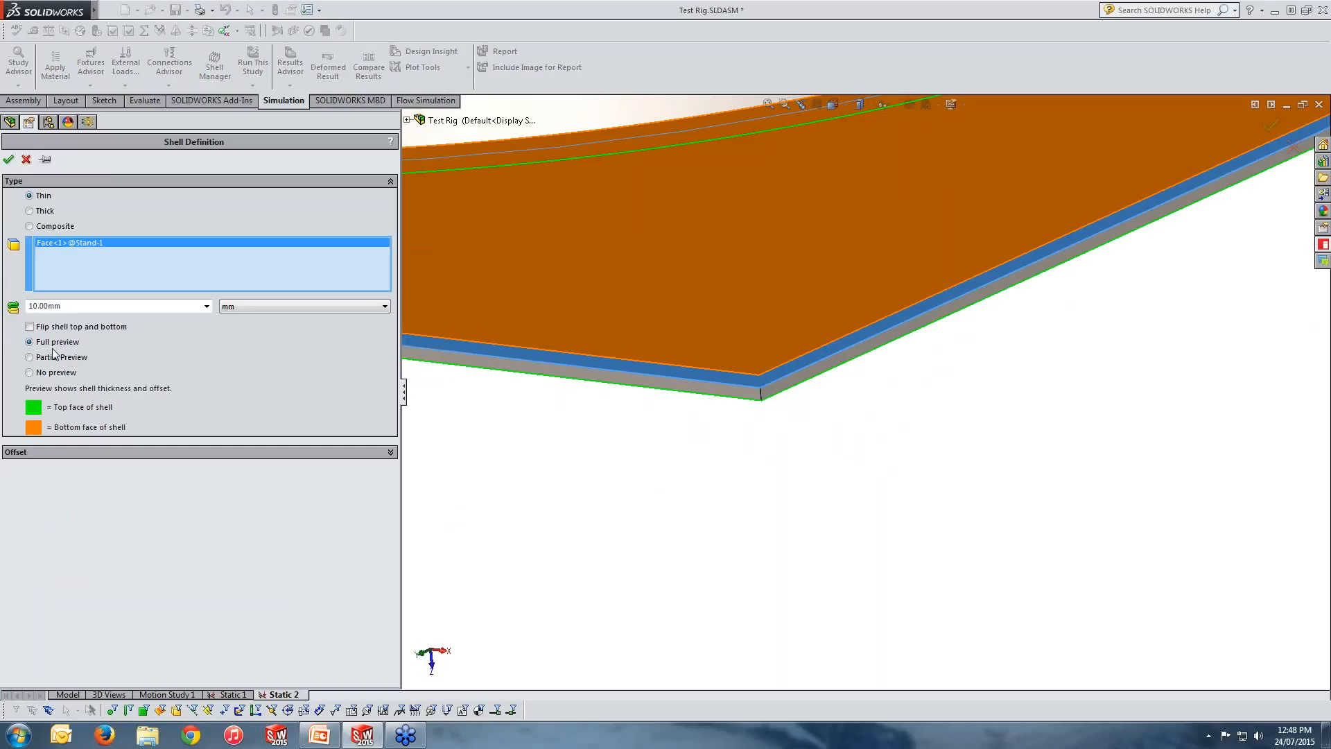
Step: Offset the shell to the bottom surface (-0.5), set its thickness to 5 mm and accept the shell definition
click(38, 455)
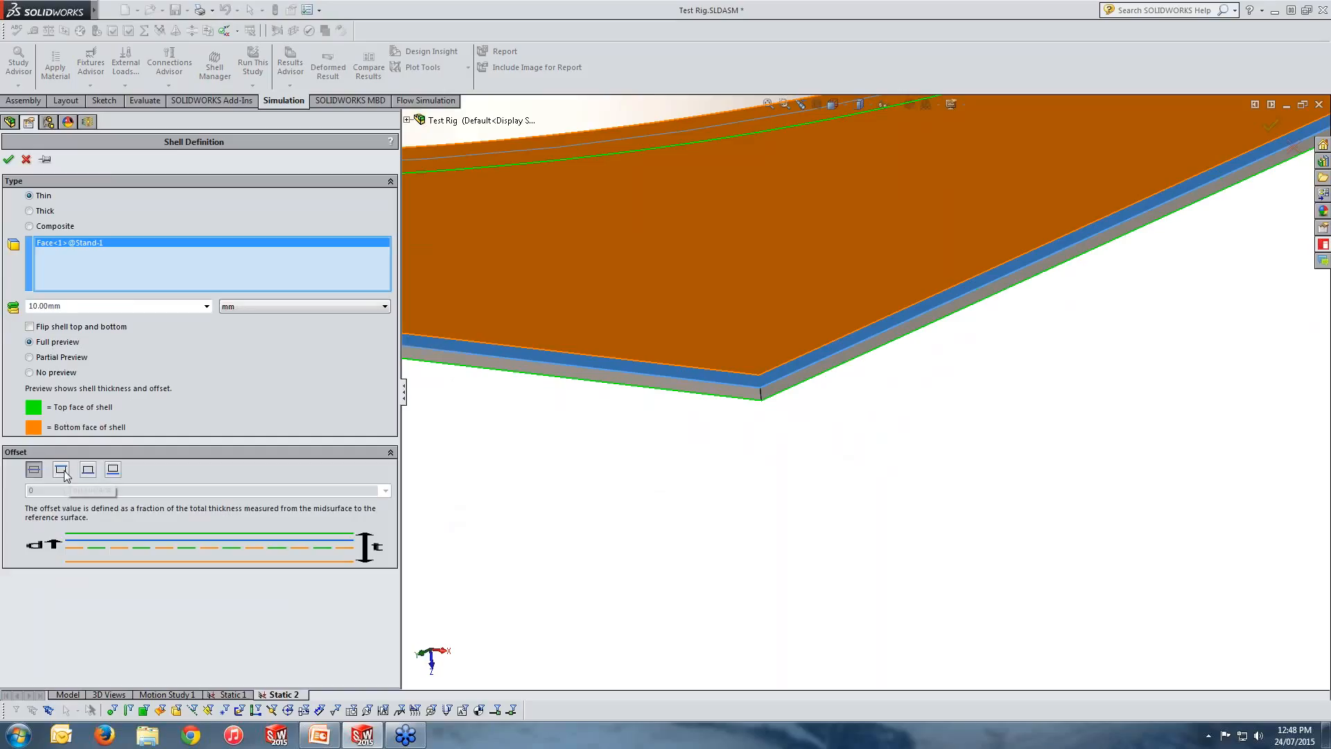
click(63, 471)
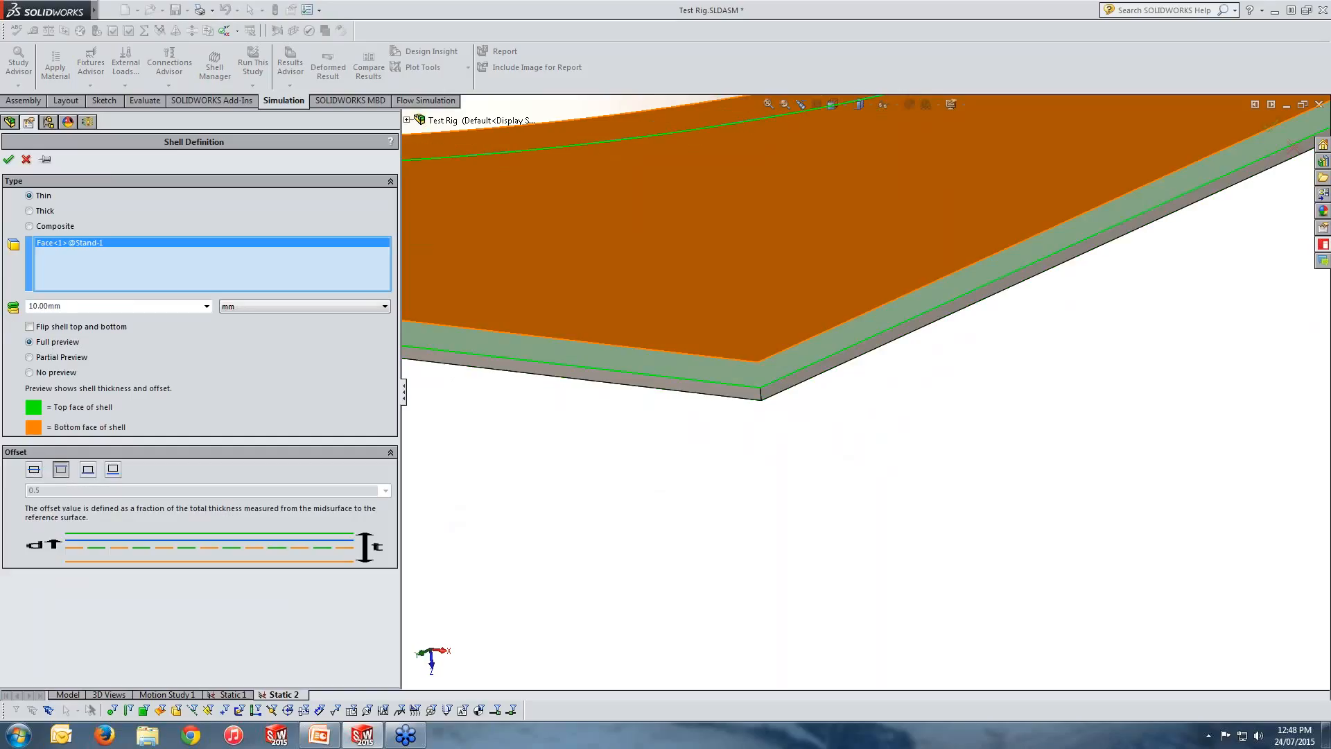
click(88, 471)
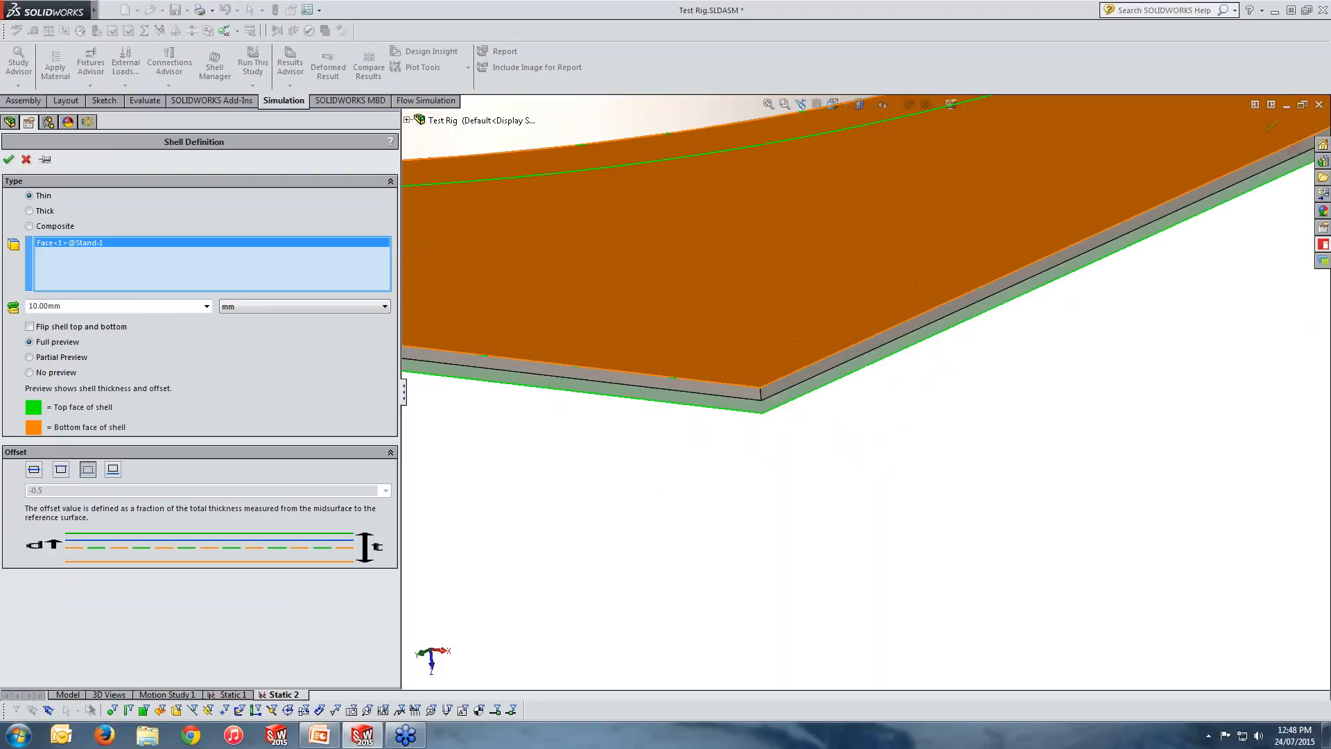
drag(75, 308, 14, 308)
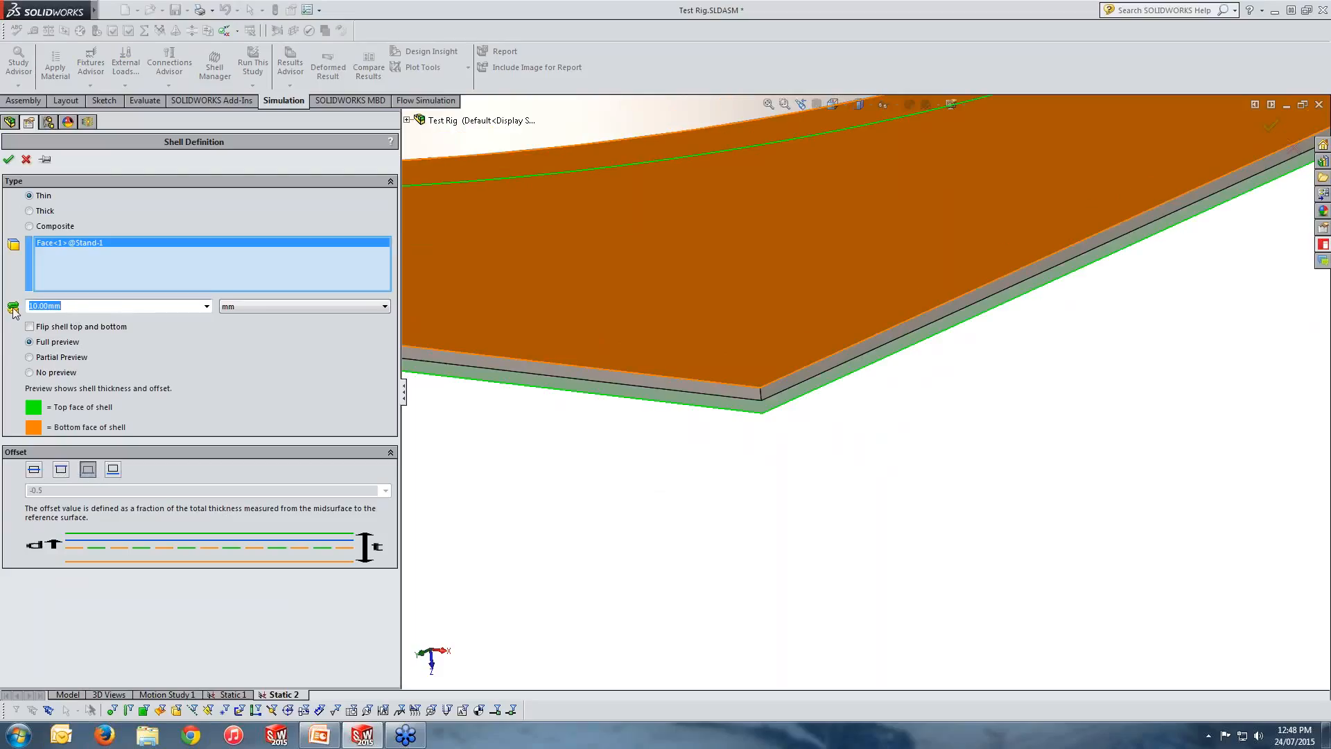
text(5)
key(Return)
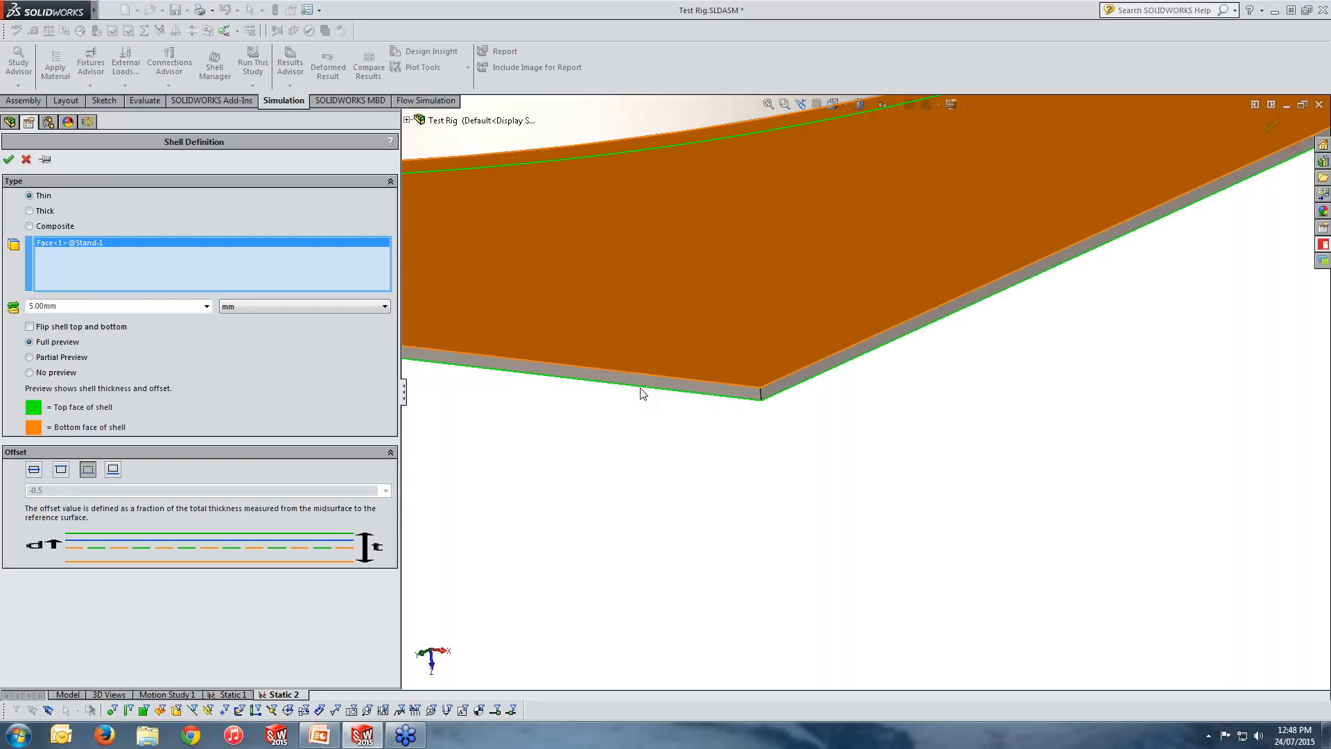
click(8, 161)
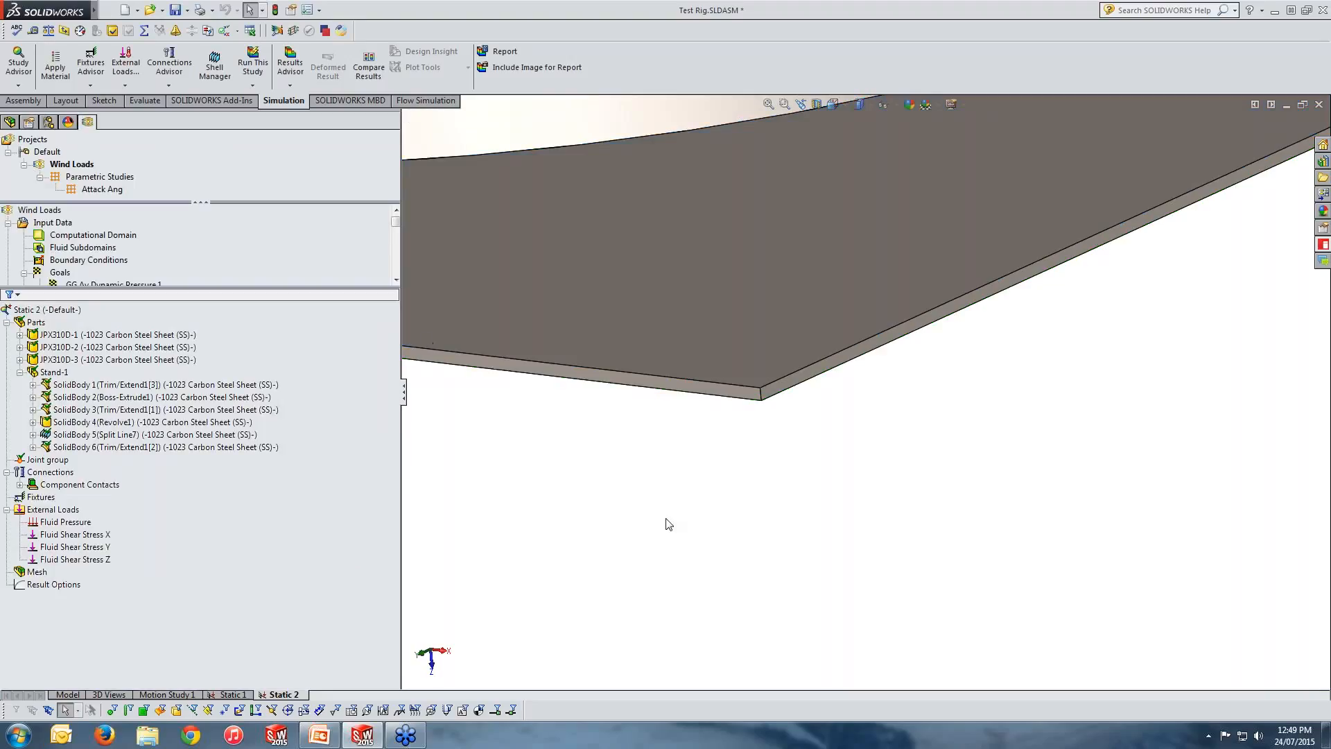
Step: Examine the shell listed under SolidBody 5, the solid conical base SolidBody 4 (Revolve1) and the whole rig
scroll(758, 467, up, 10)
click(33, 435)
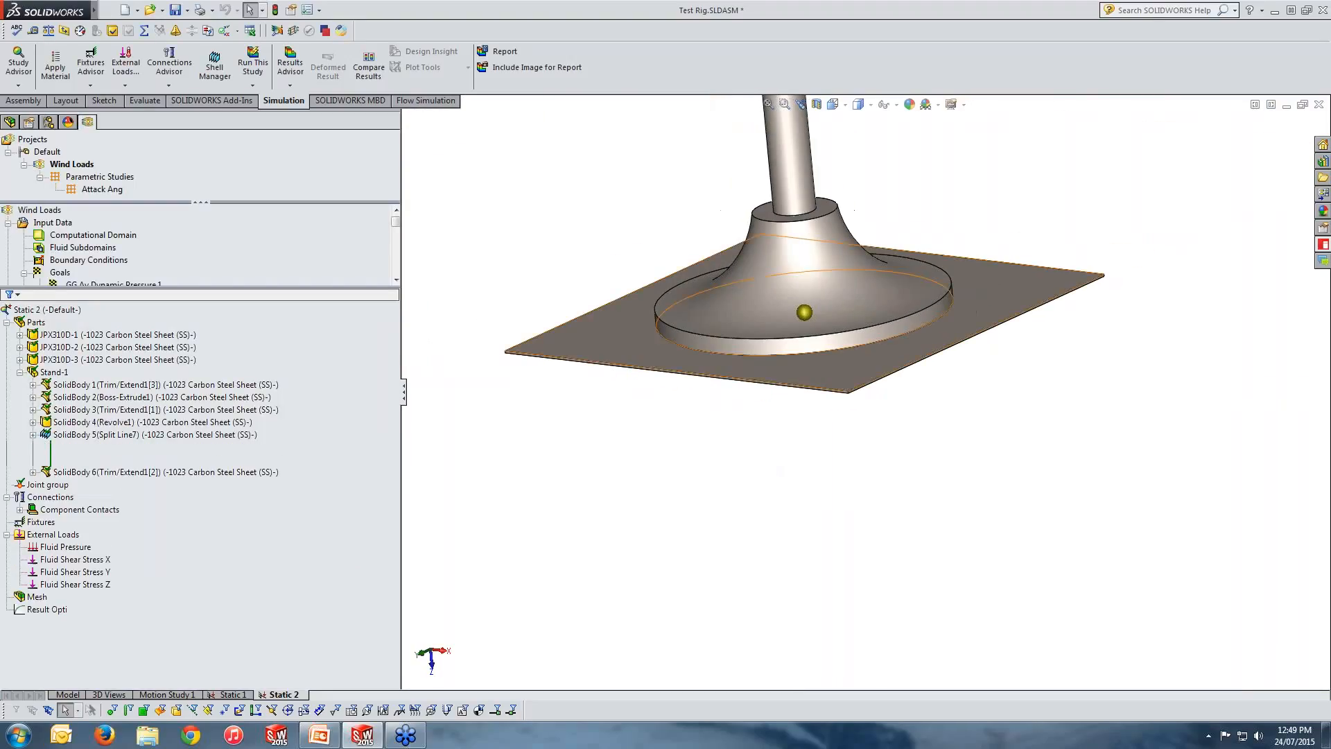
click(840, 368)
click(787, 327)
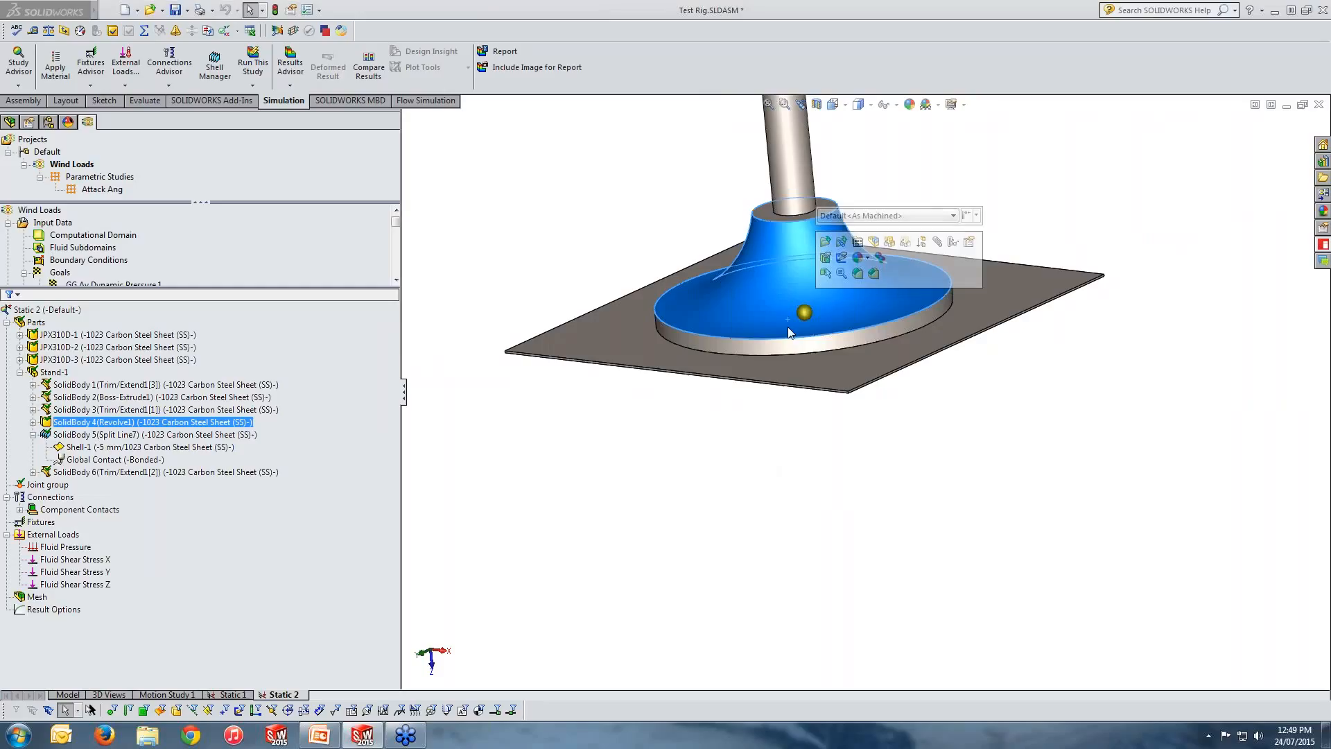
scroll(787, 326, up, 8)
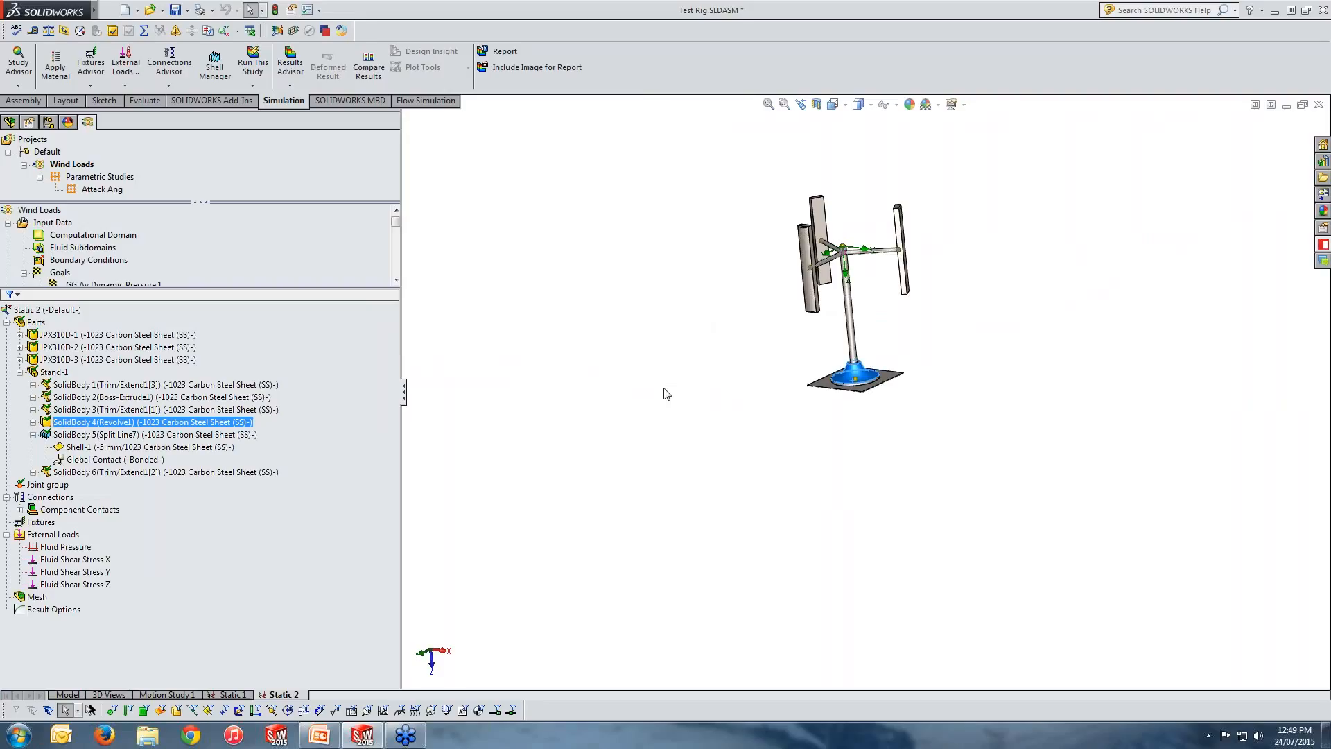
middle_drag(1021, 403, 815, 357)
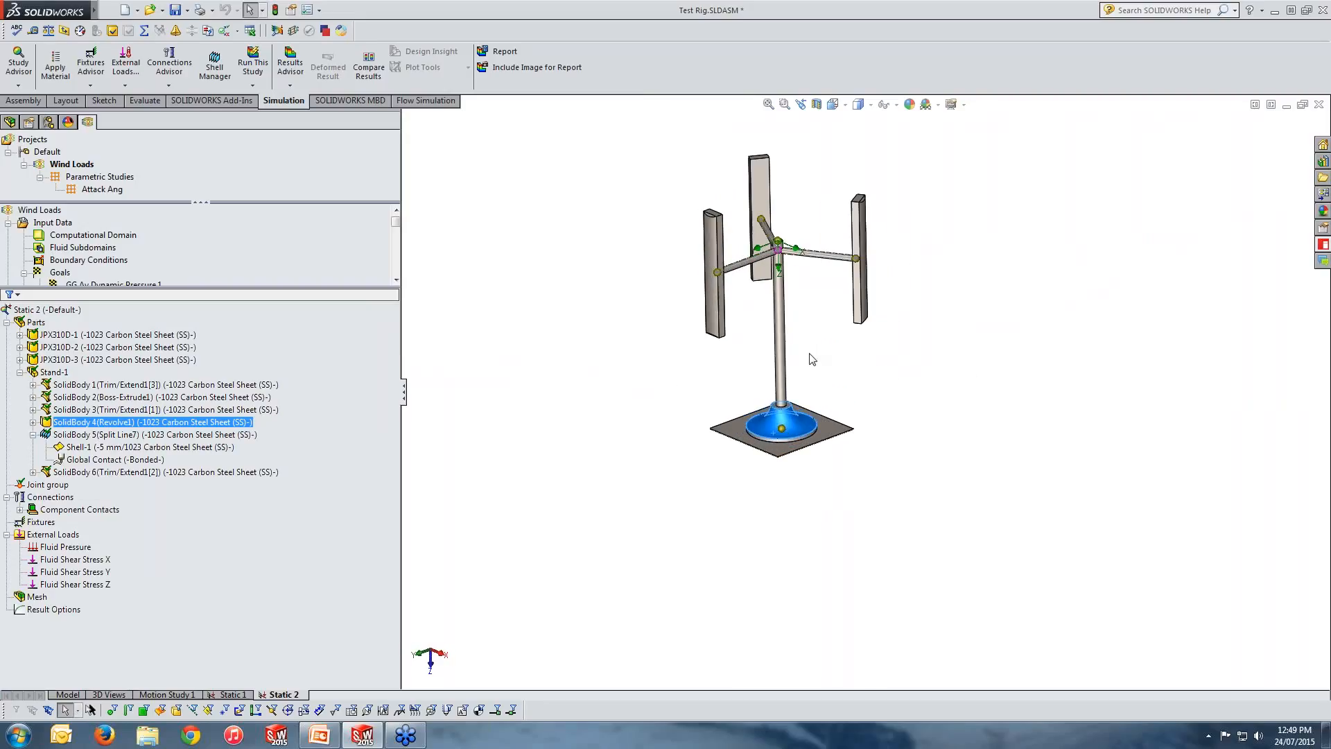
click(544, 463)
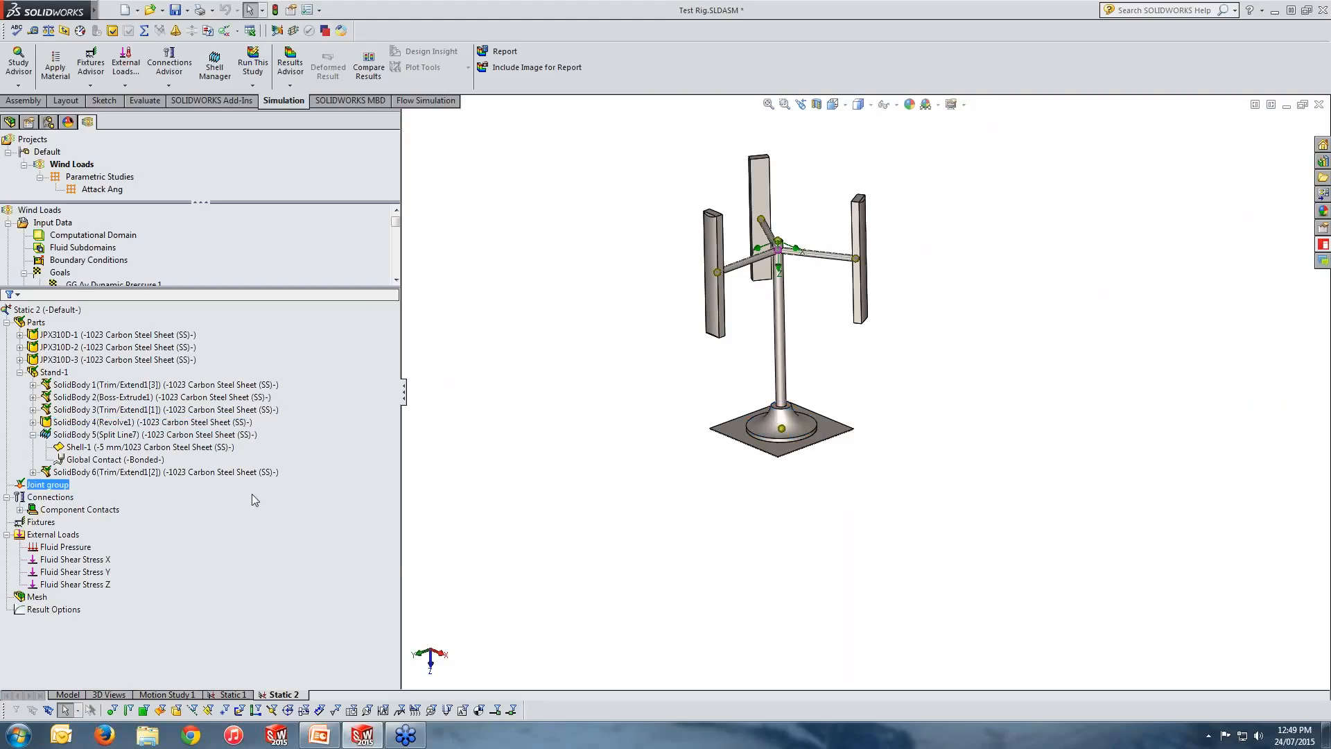
Step: Mesh the Static 2 study with a curvature based mesh at the default element sizes and 4 Jacobian points
click(35, 598)
right_click(34, 598)
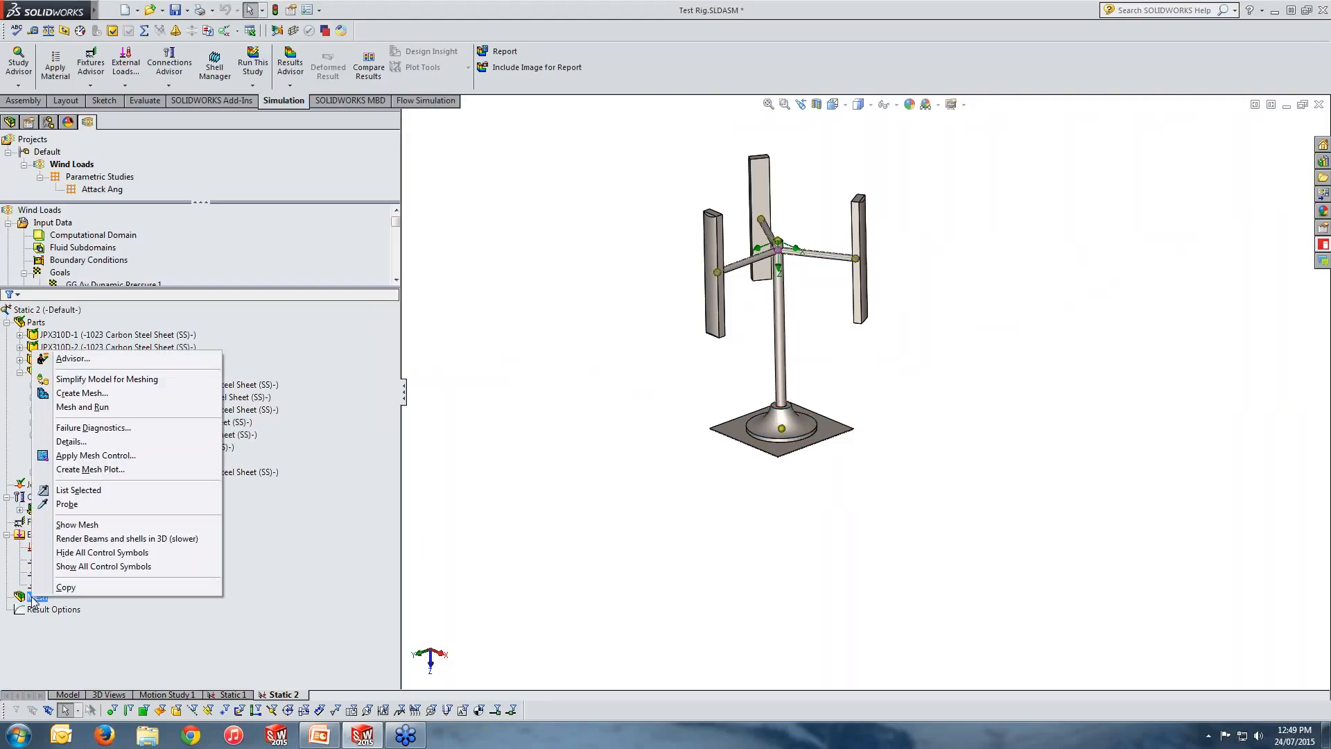
click(125, 393)
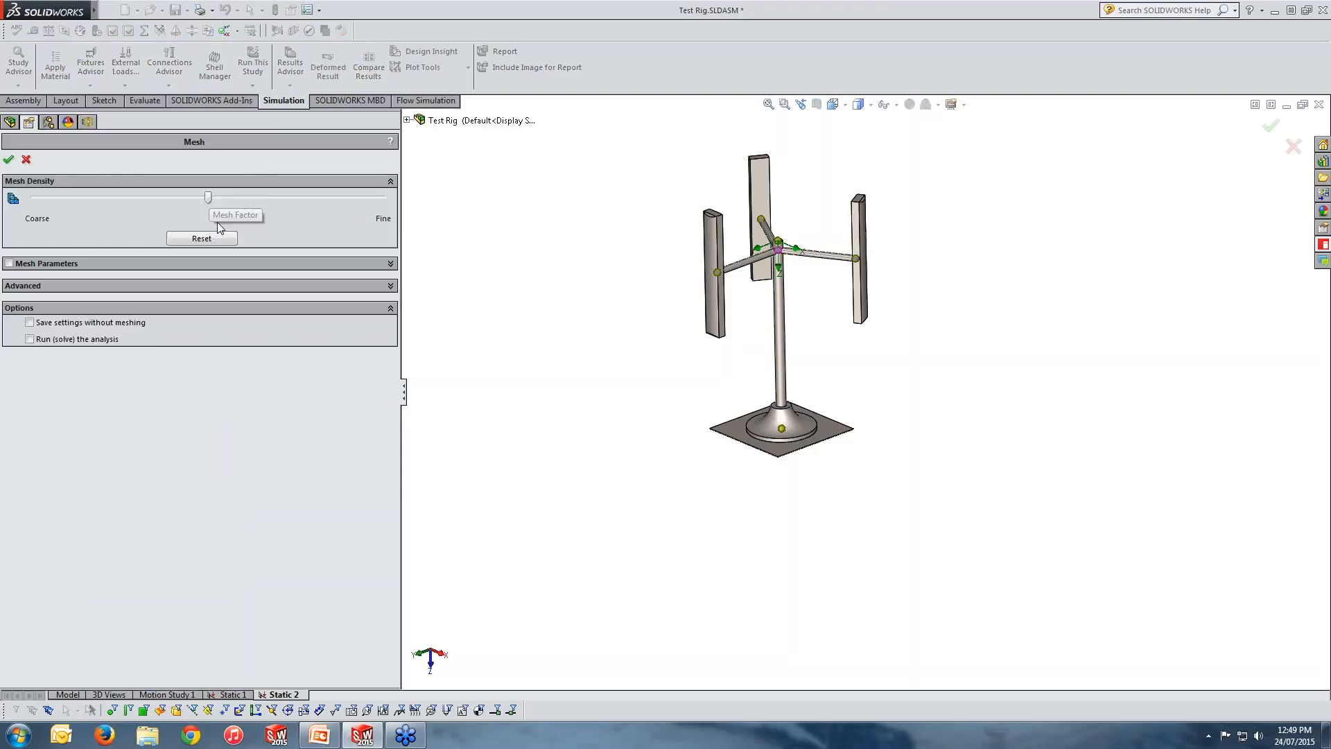
click(67, 265)
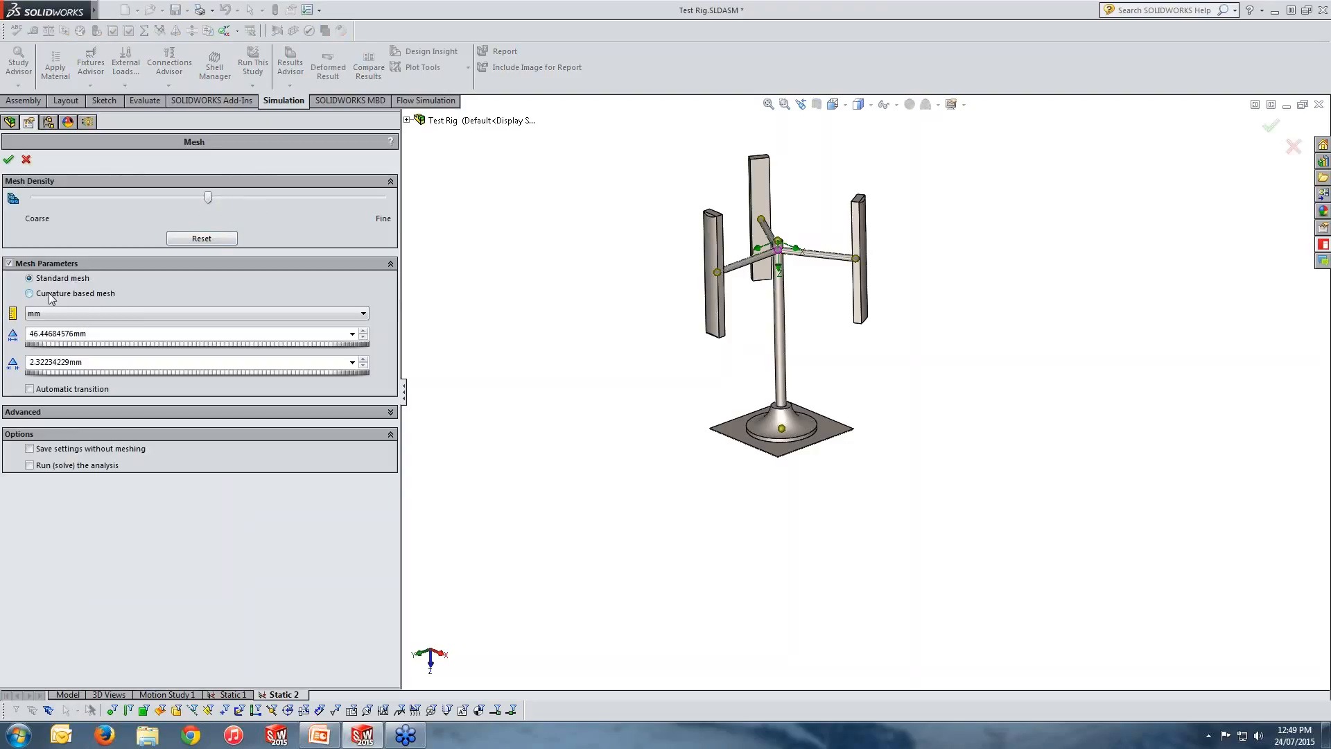
click(48, 293)
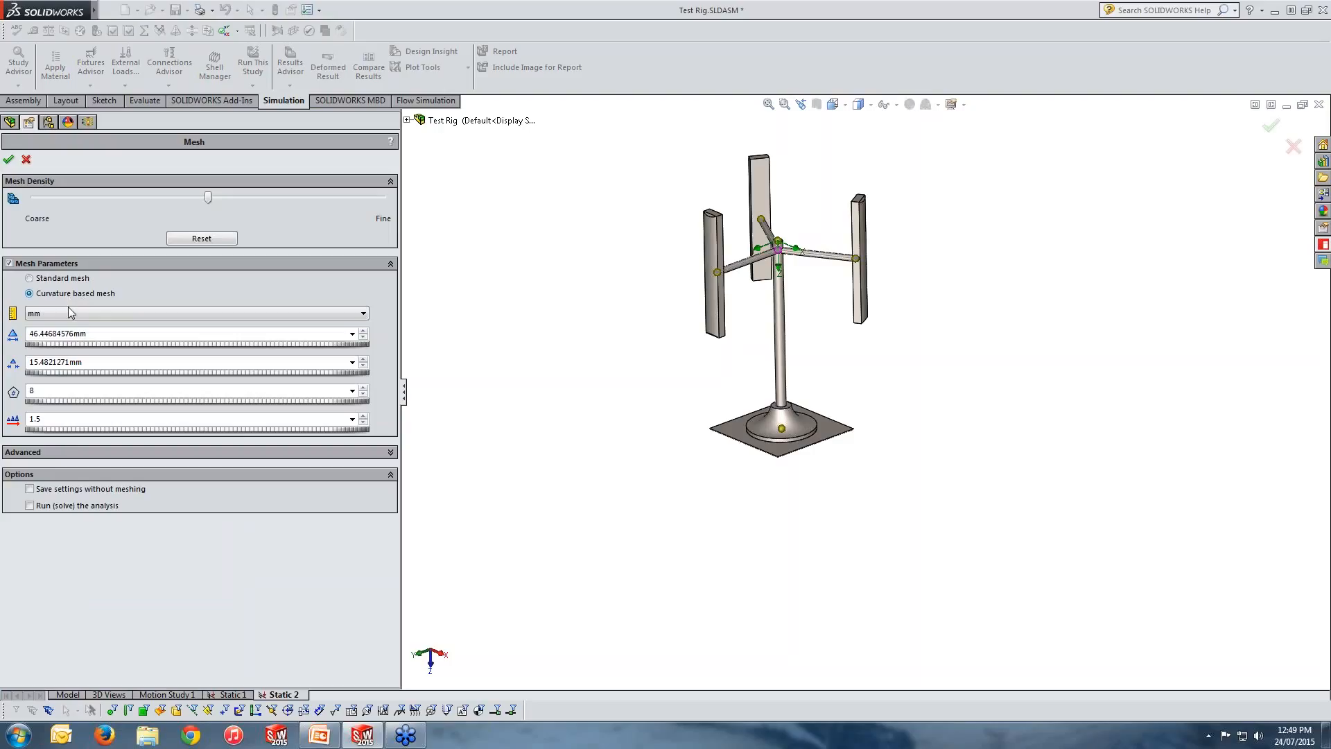
click(60, 452)
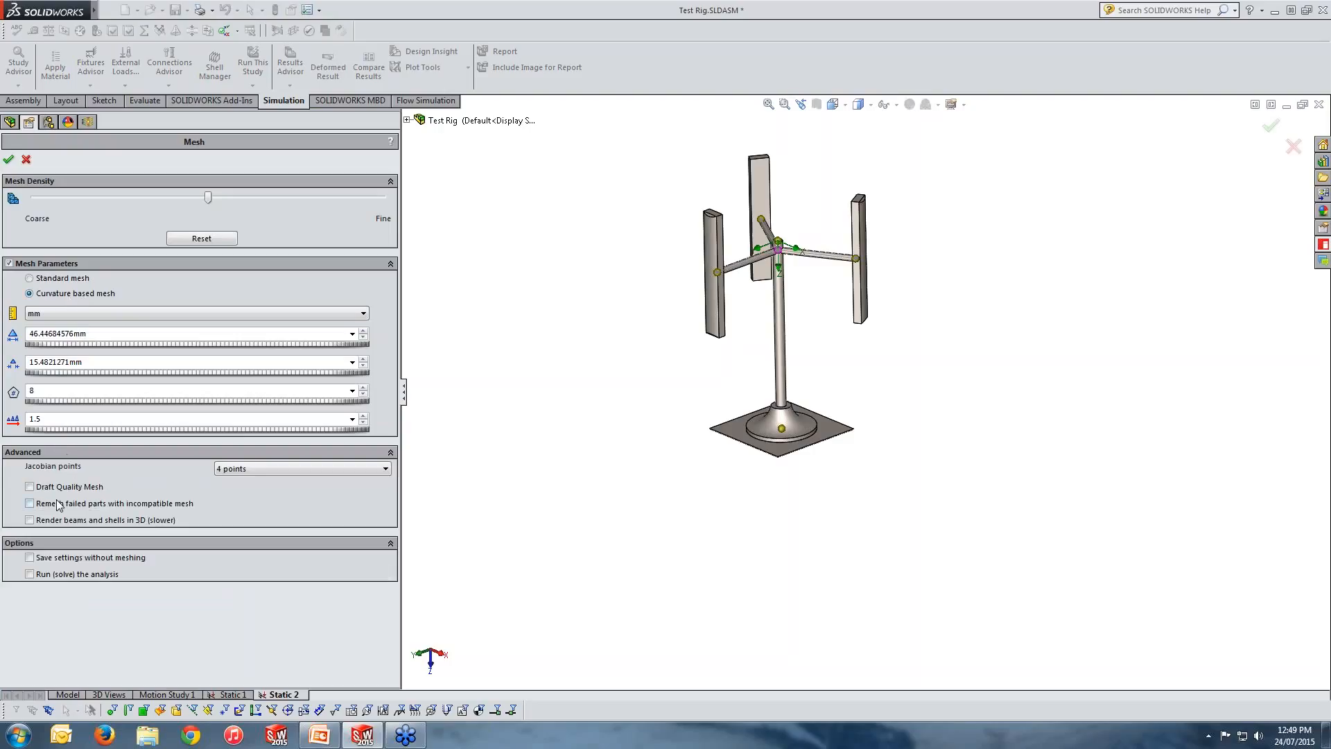
click(8, 159)
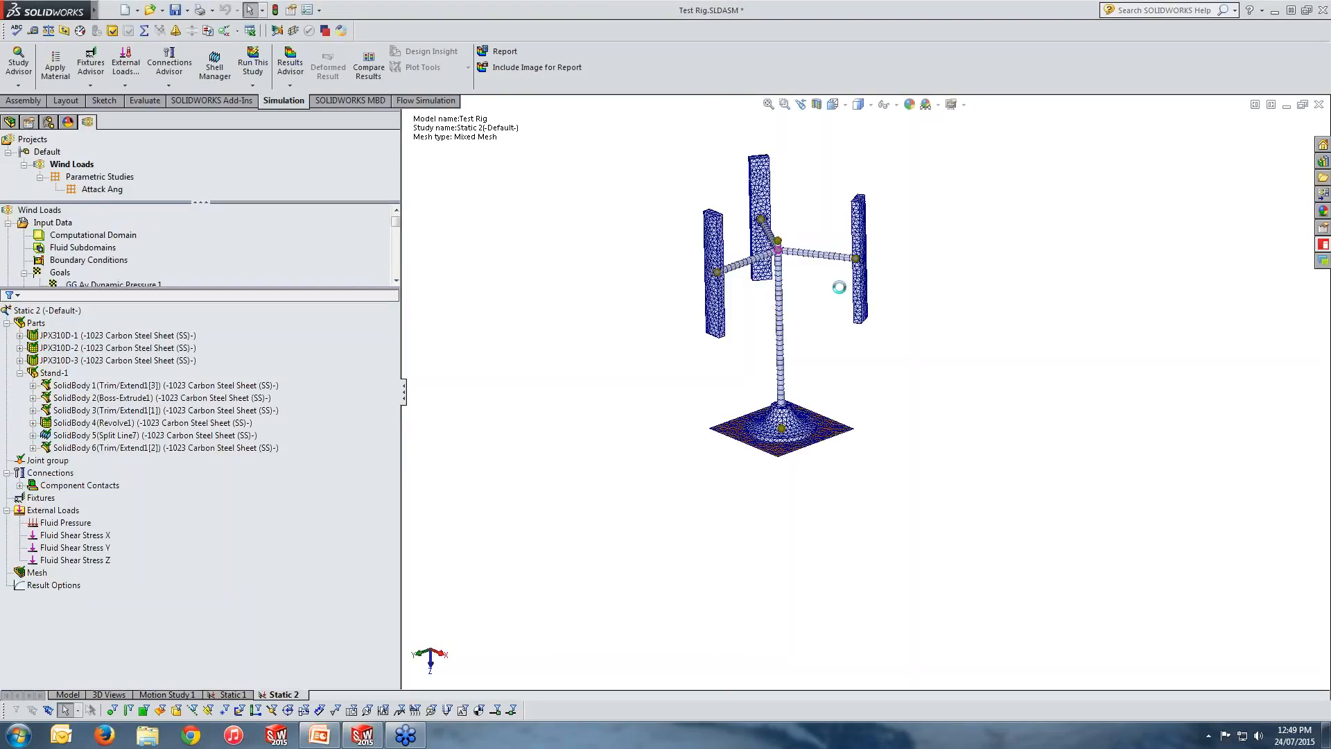
Step: Examine the mixed mesh on the blades, beam members, conical base and shell base plate
scroll(825, 337, down, 5)
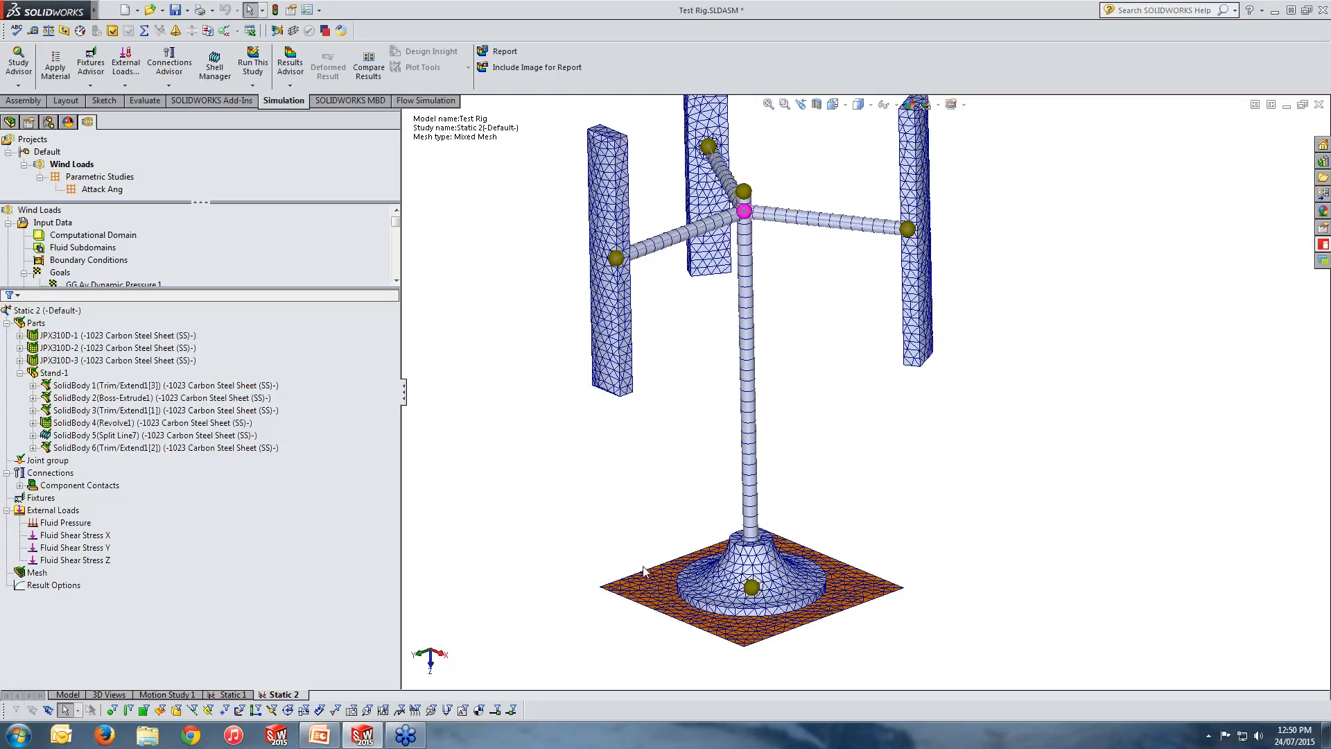
middle_drag(814, 470, 824, 495)
scroll(823, 495, up, 2)
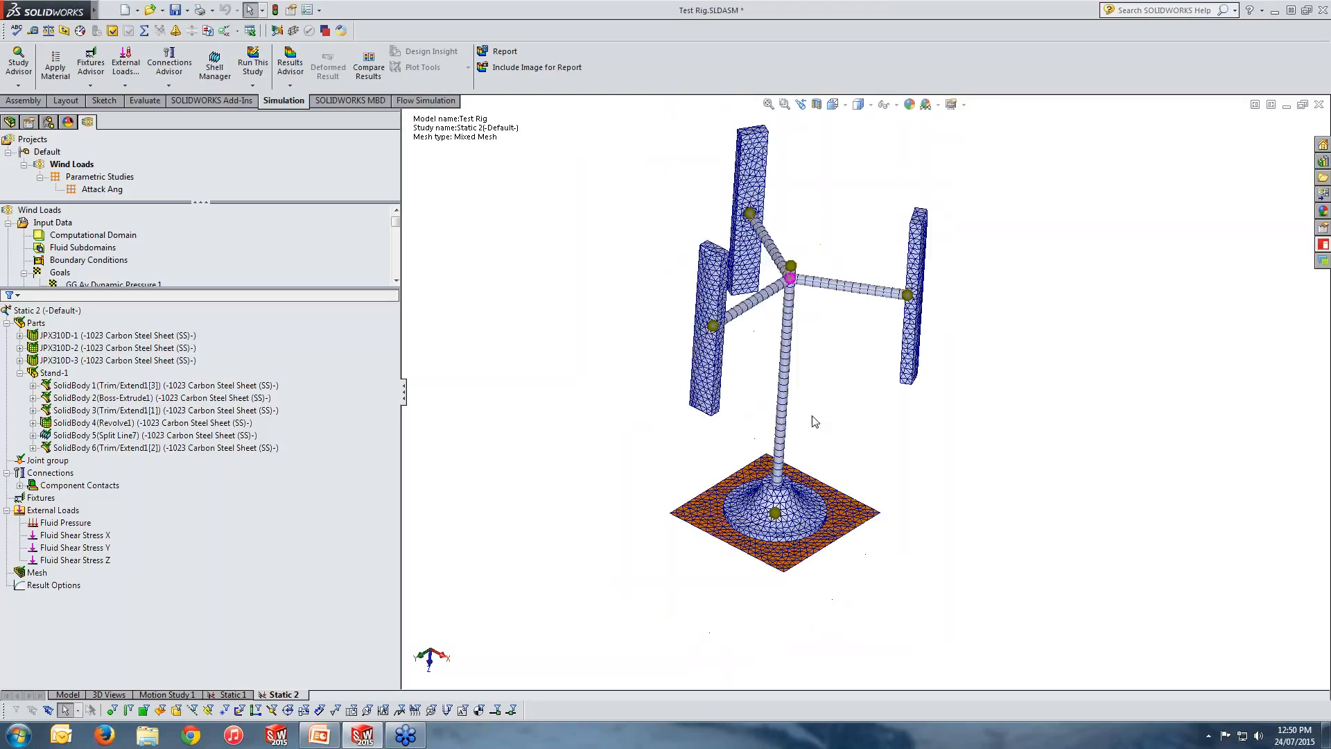
scroll(812, 400, down, 1)
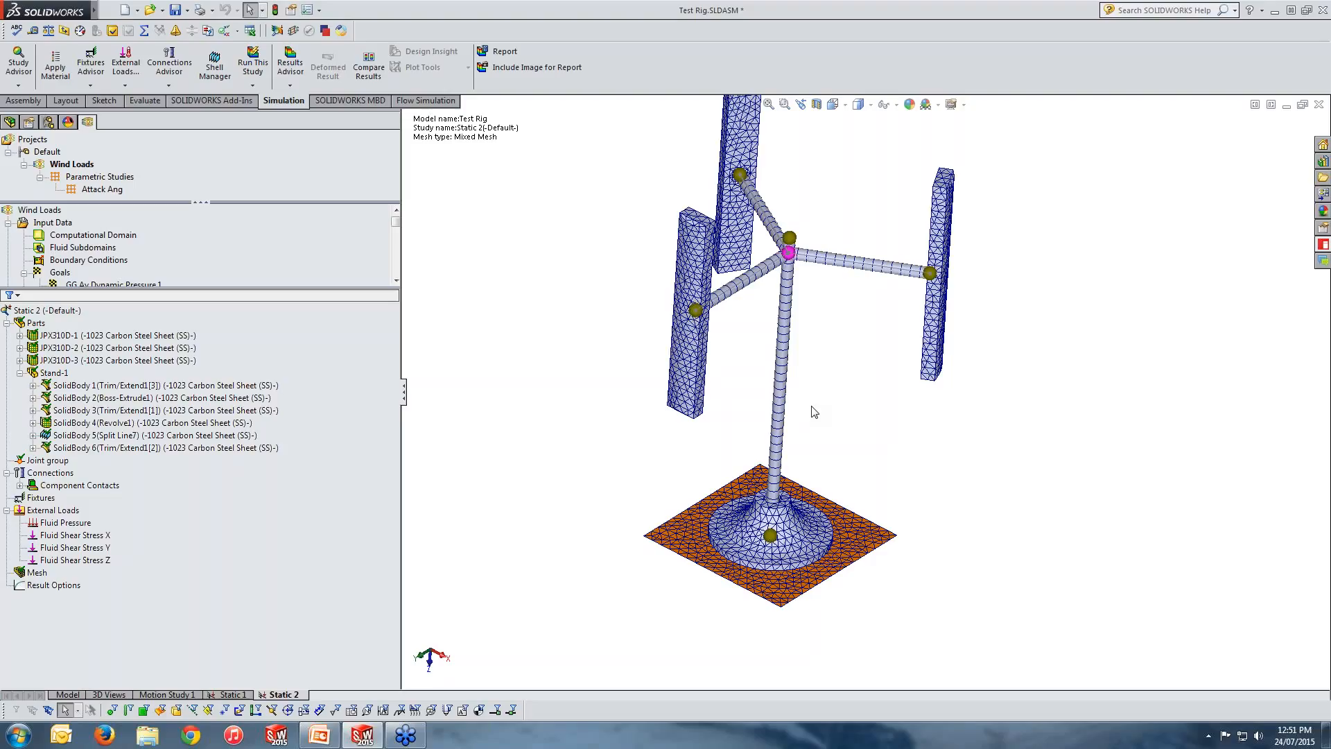
middle_drag(846, 398, 946, 268)
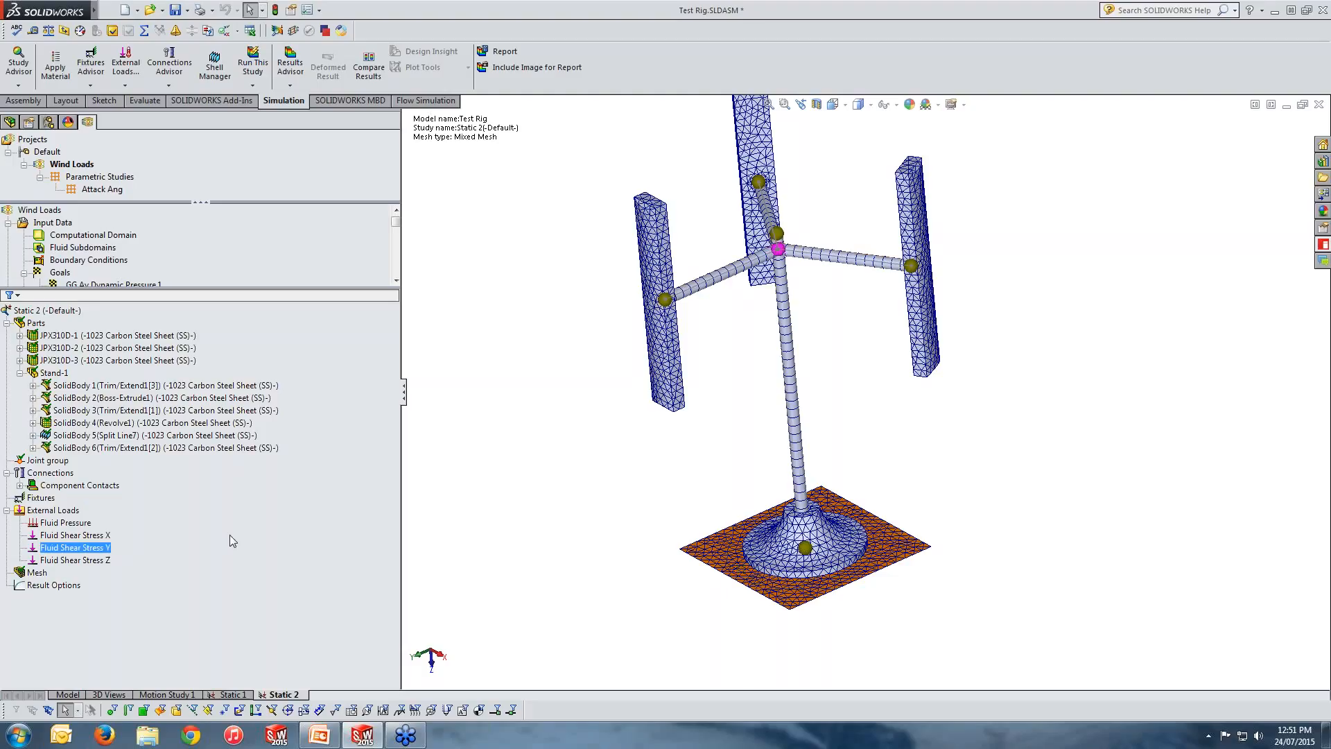
Step: Create a manual Bonded contact set in Static 2 between the arm's outer beam joint and the inner face of blade JPX310D-3
right_click(59, 474)
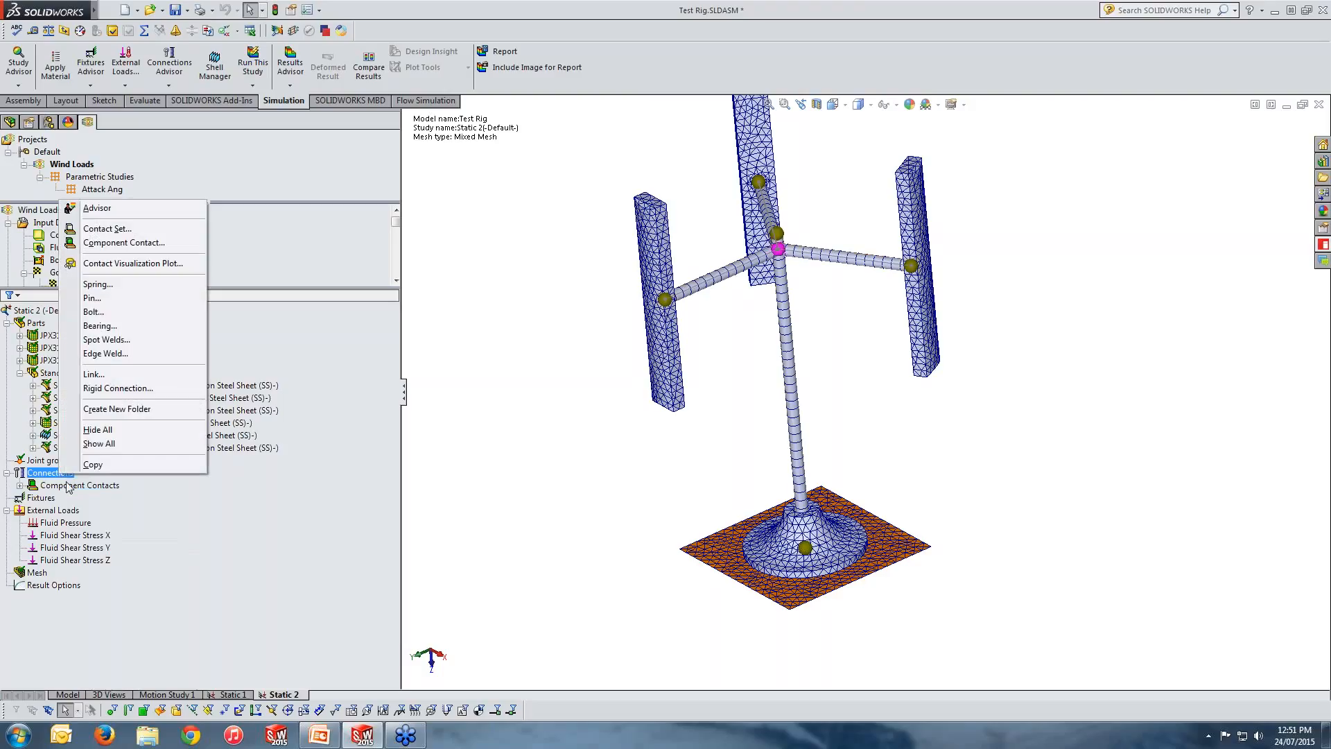
click(110, 233)
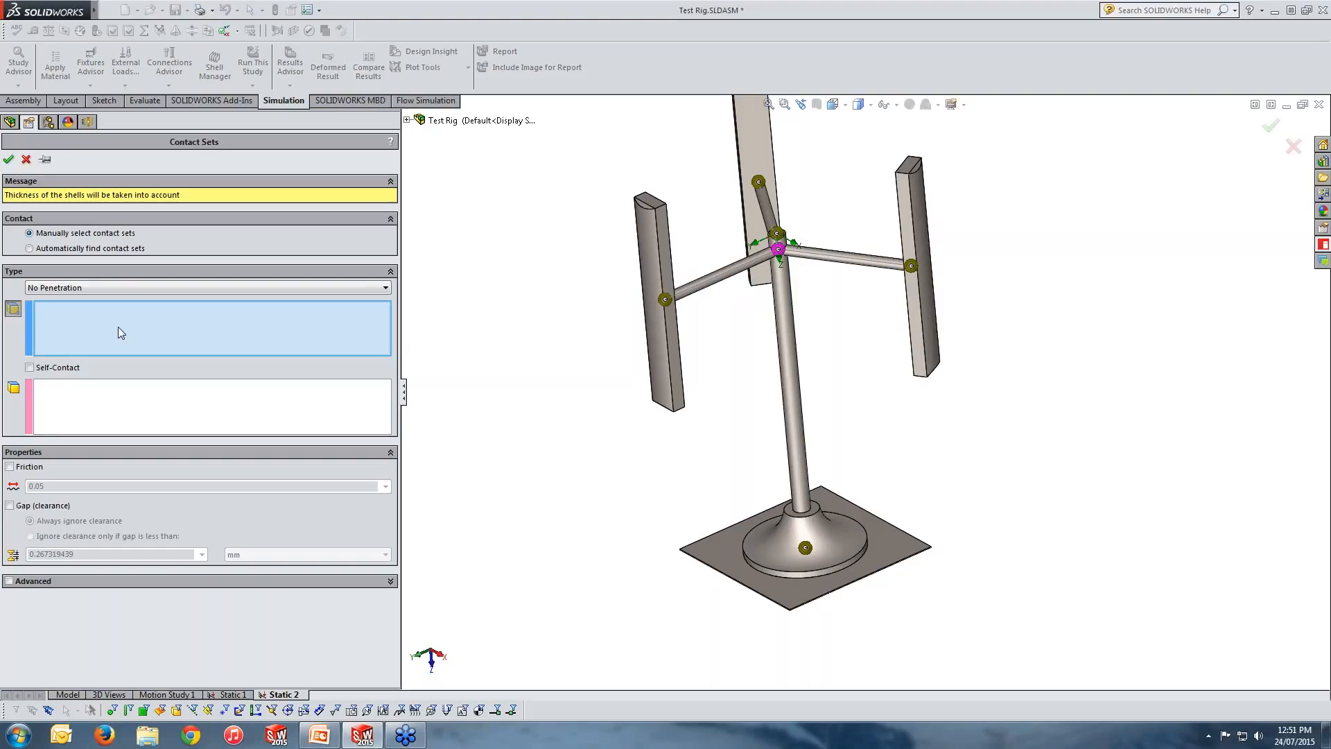
middle_drag(649, 424, 601, 339)
scroll(600, 339, down, 3)
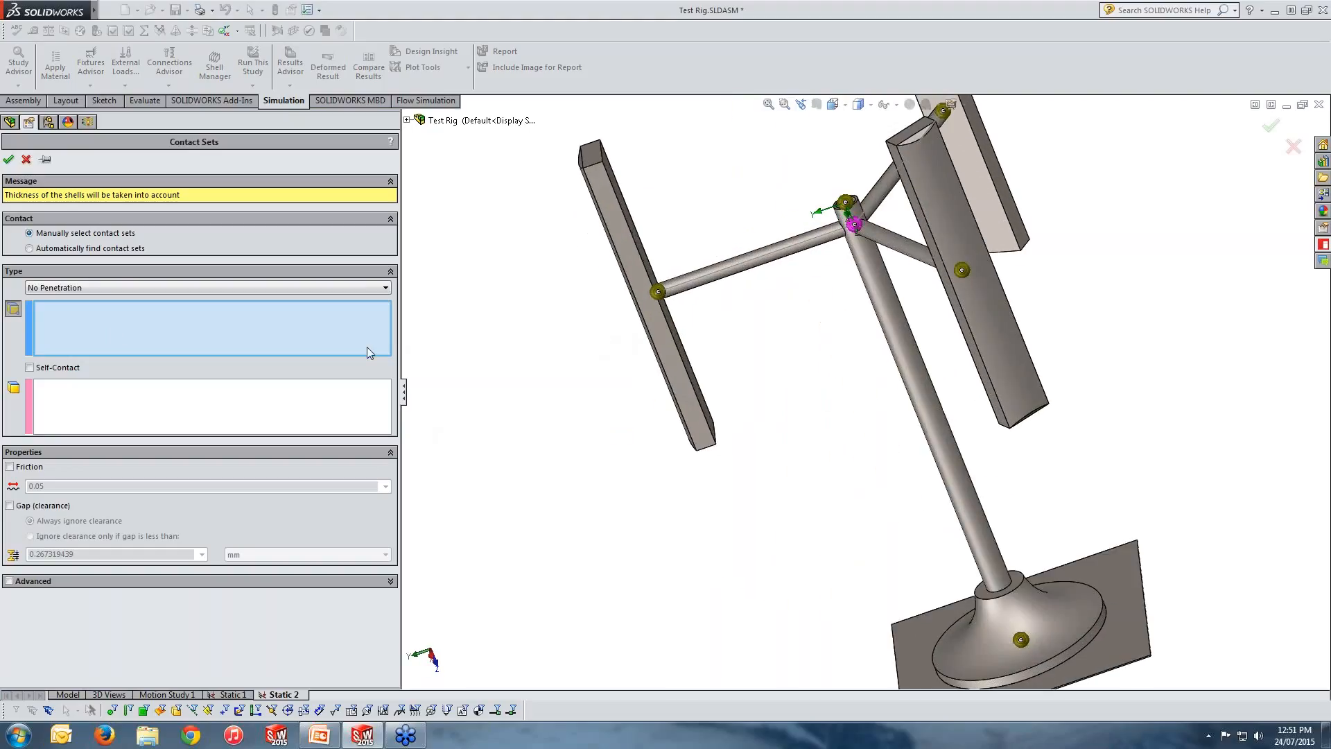
click(152, 291)
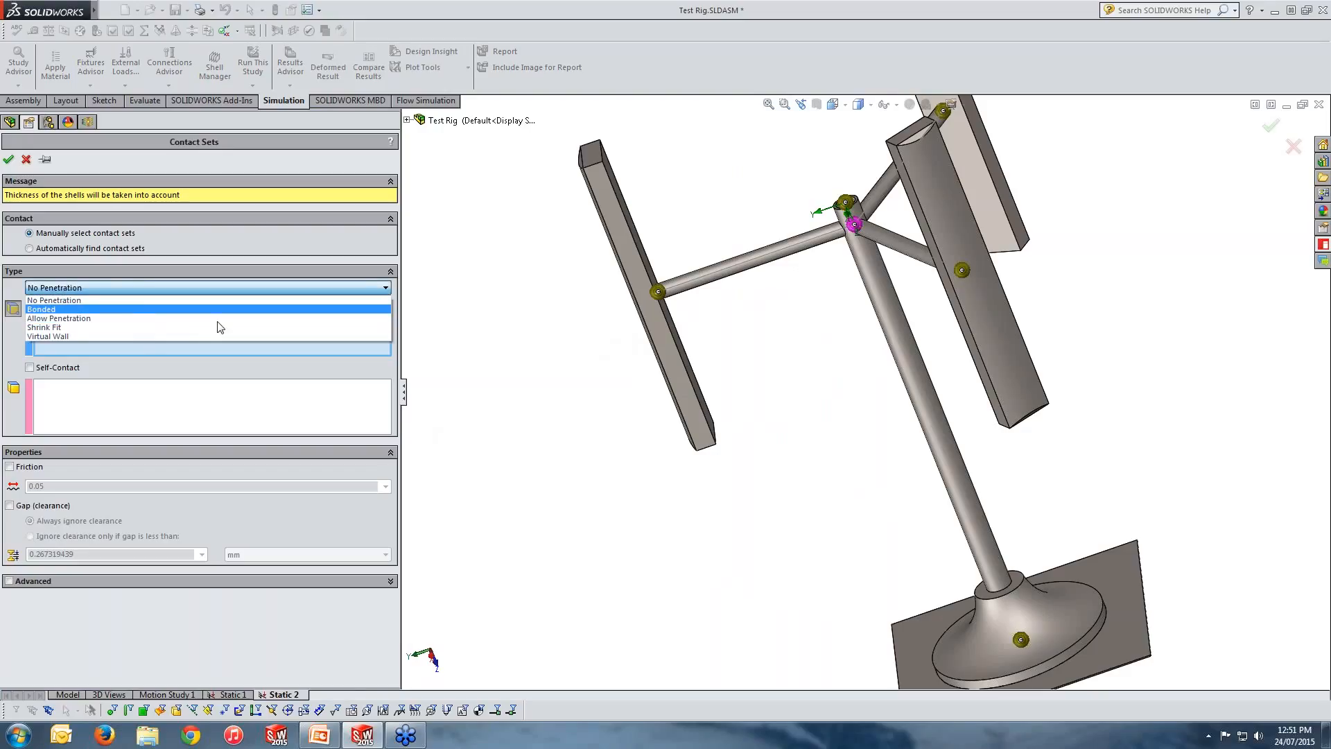
click(76, 308)
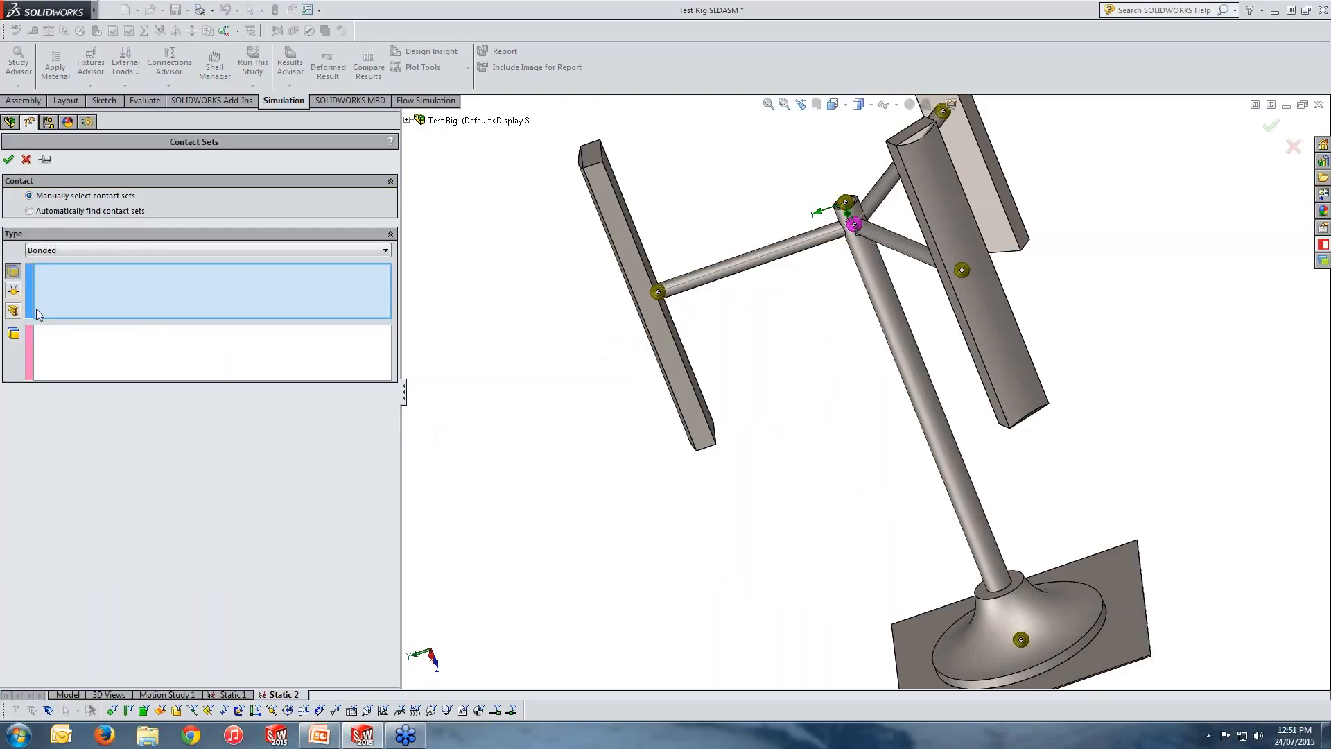
click(16, 295)
middle_drag(455, 388, 637, 331)
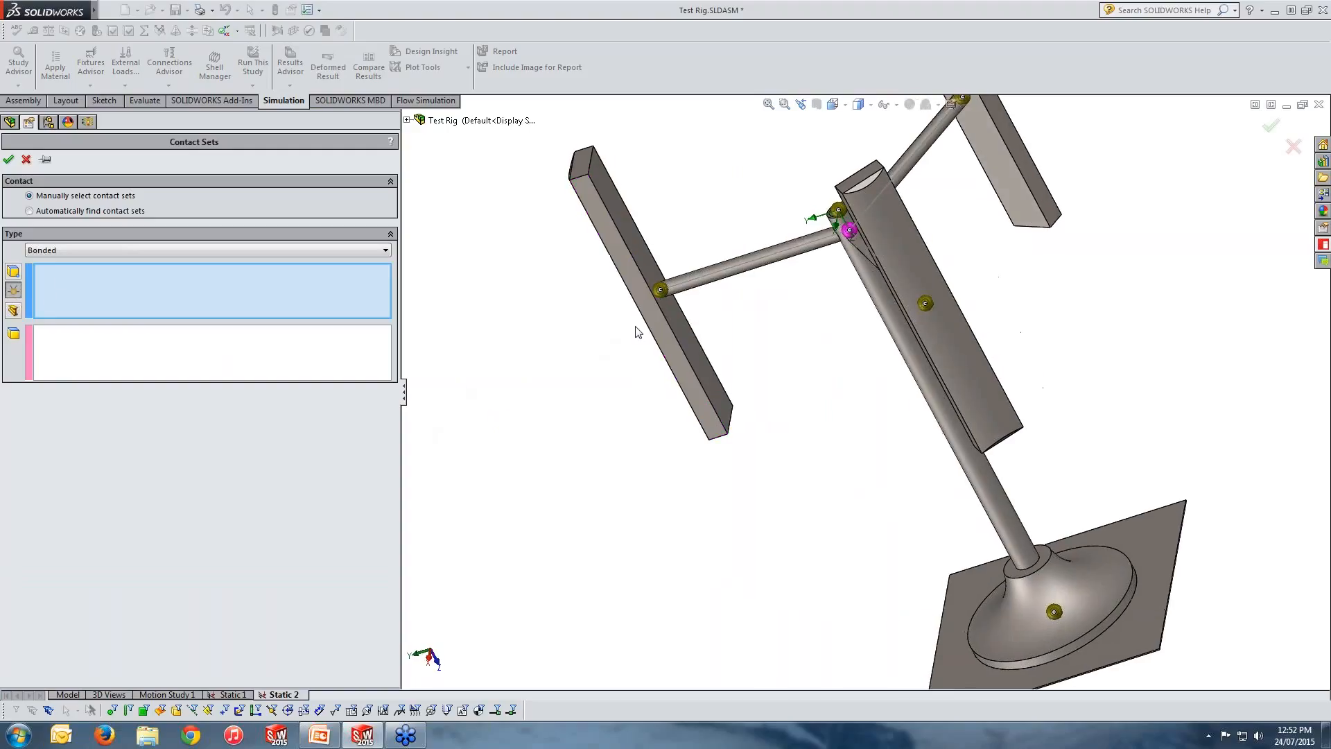
click(664, 292)
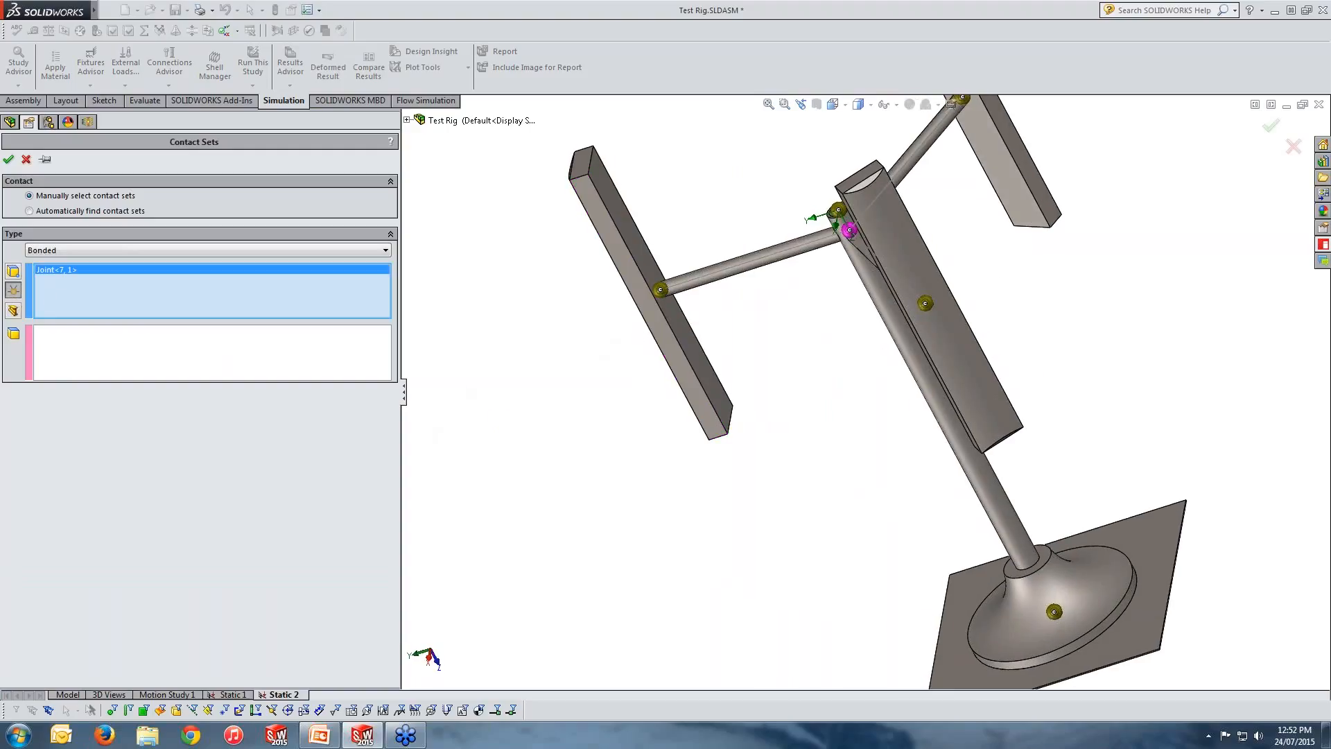
click(277, 355)
click(703, 369)
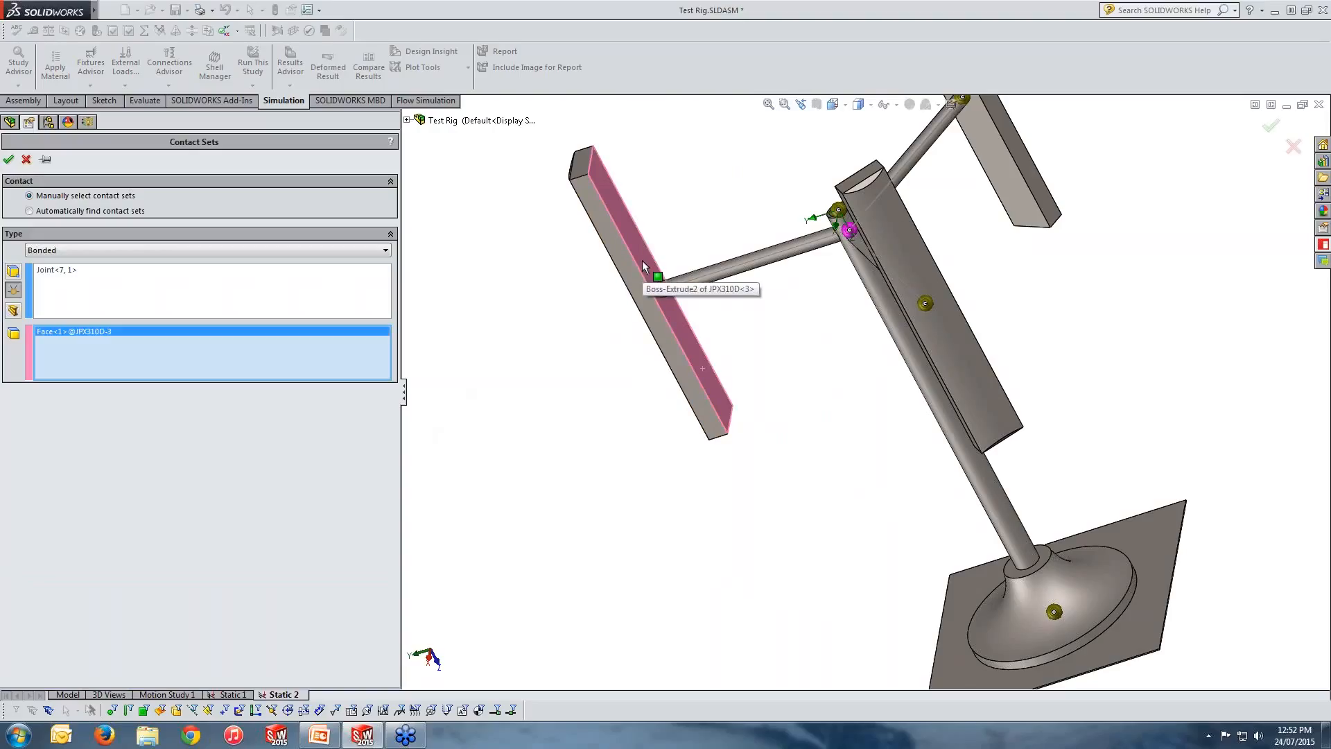
click(9, 158)
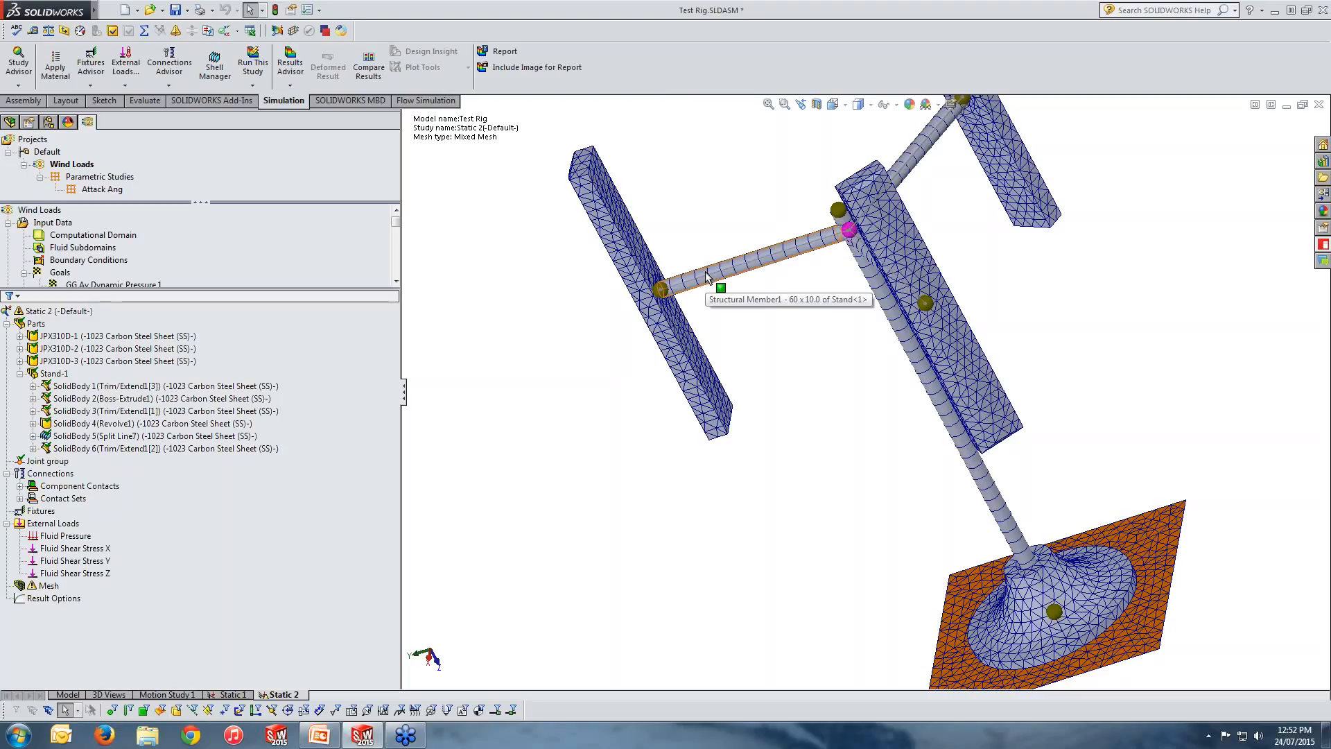
Step: Switch to the Static 1 study and examine which blade, post and base geometry its bonded contact sets connect
scroll(859, 463, up, 2)
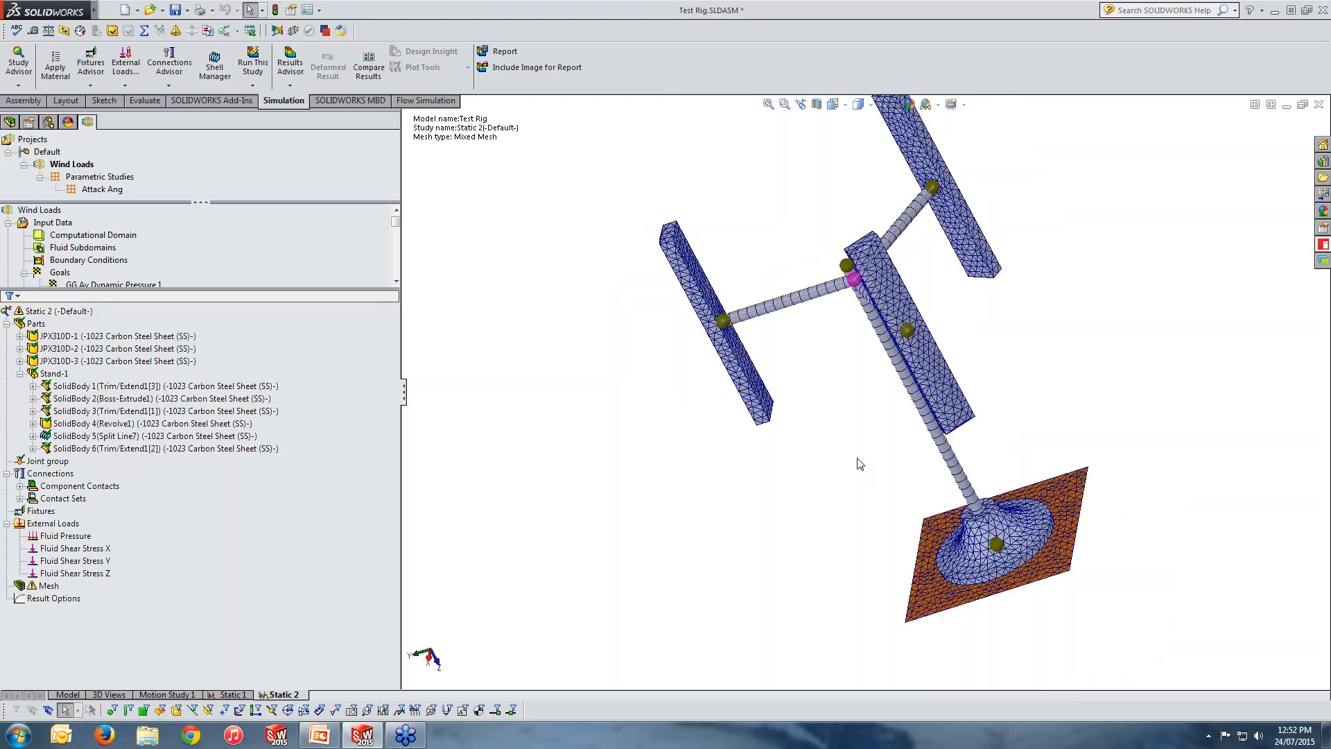
middle_drag(860, 463, 1010, 234)
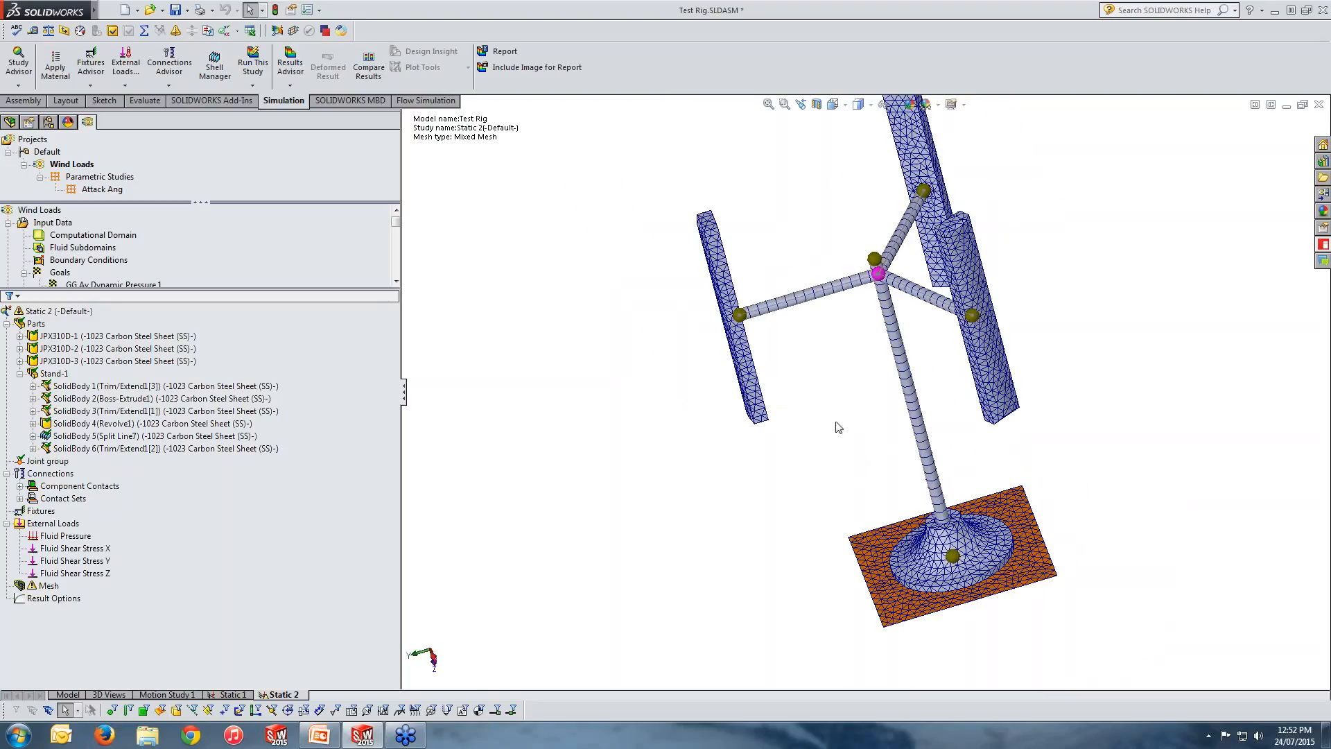
click(233, 695)
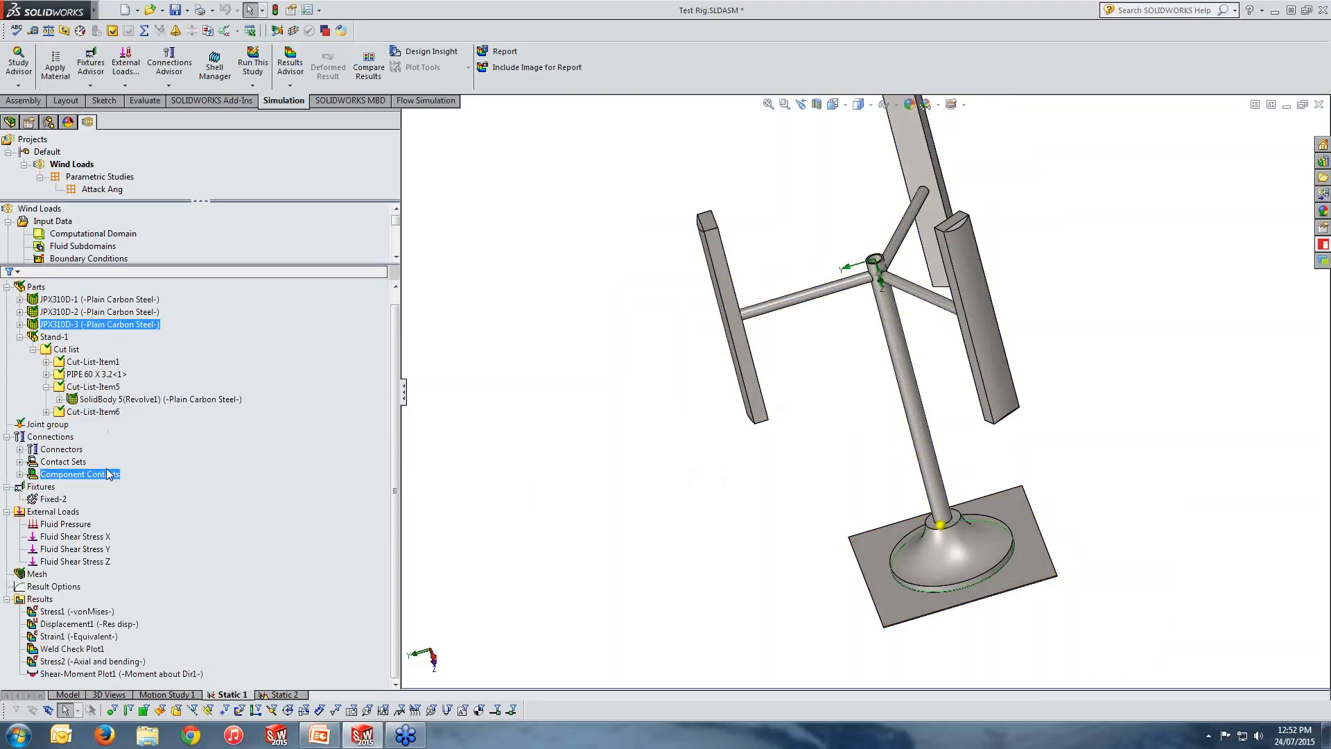
click(20, 462)
scroll(246, 464, down, 1)
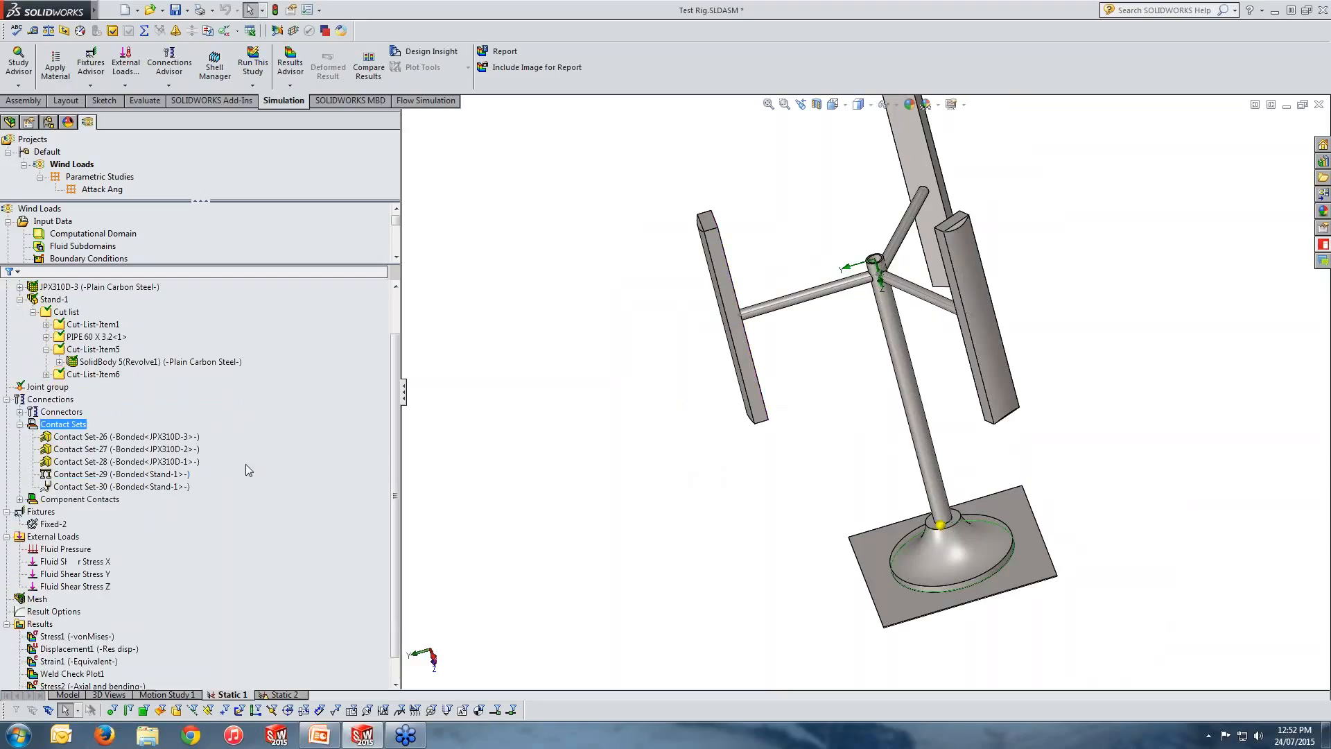
scroll(245, 471, down, 1)
click(141, 414)
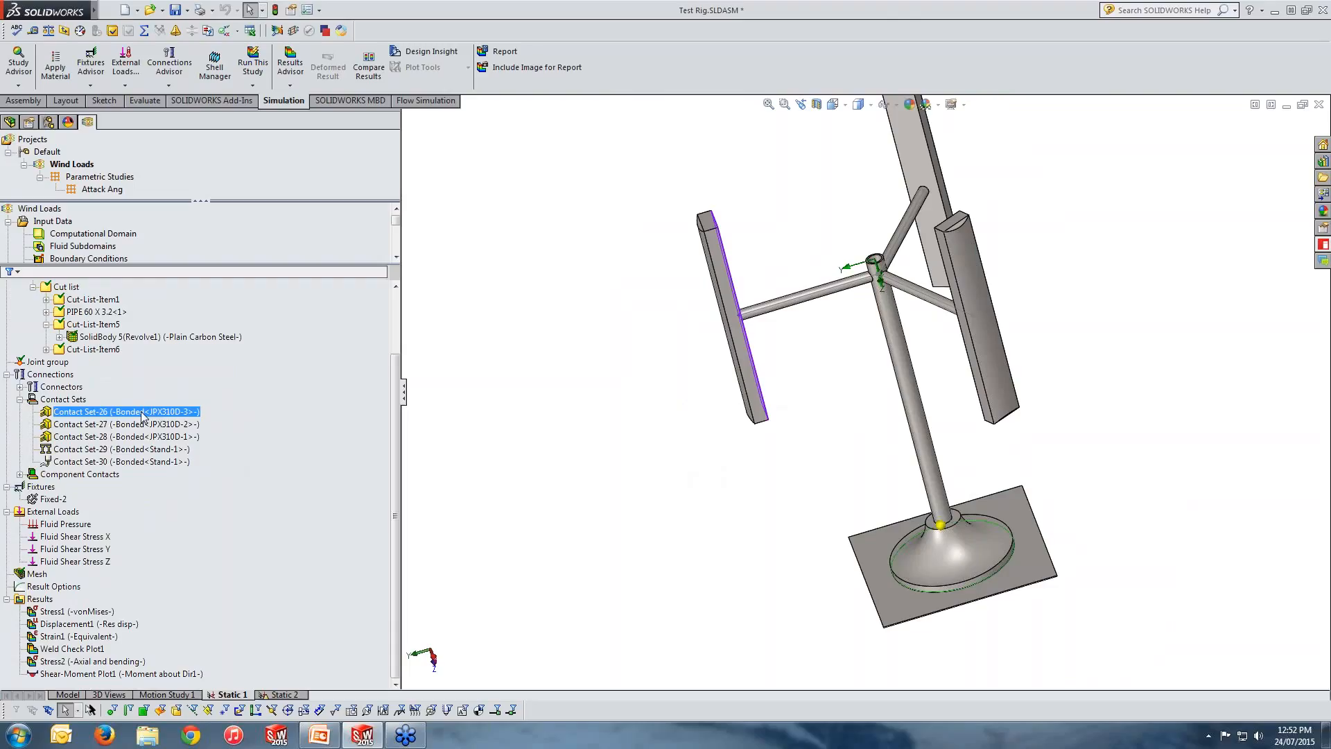
middle_drag(663, 448, 589, 446)
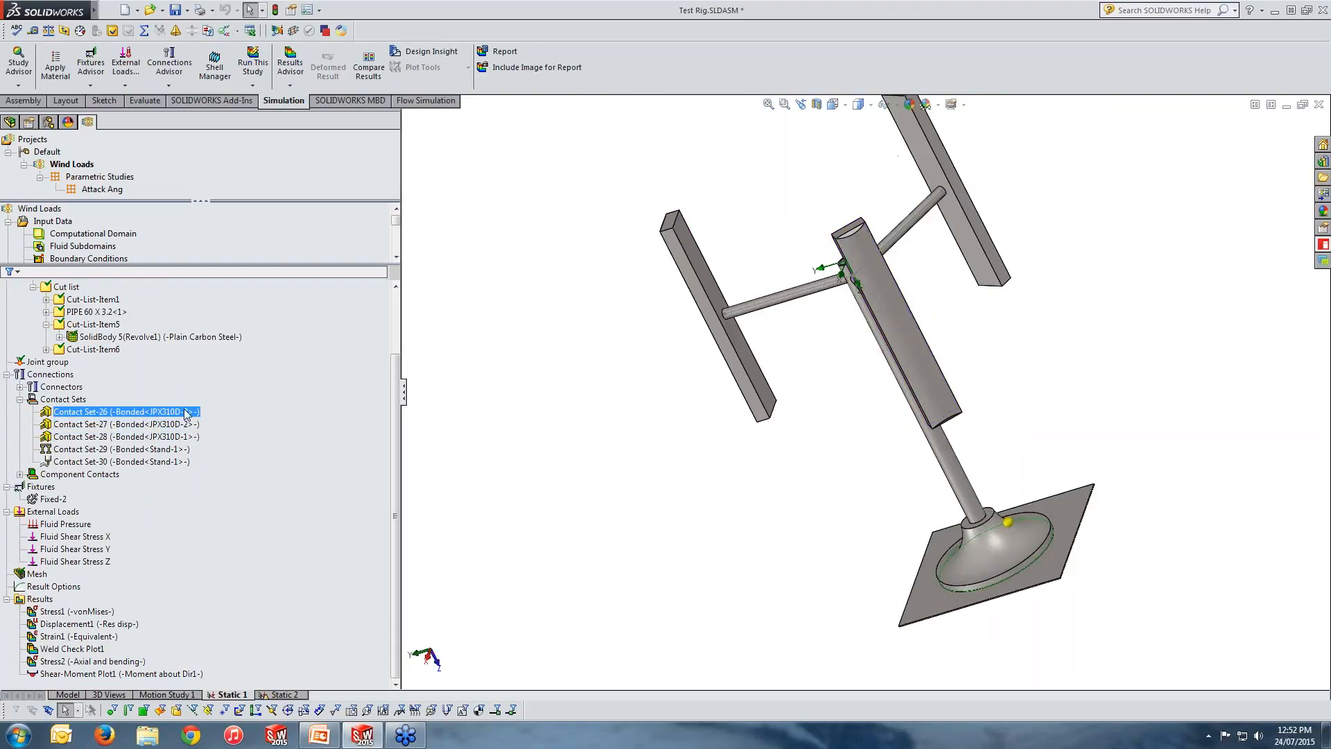
ctrl+click(185, 437)
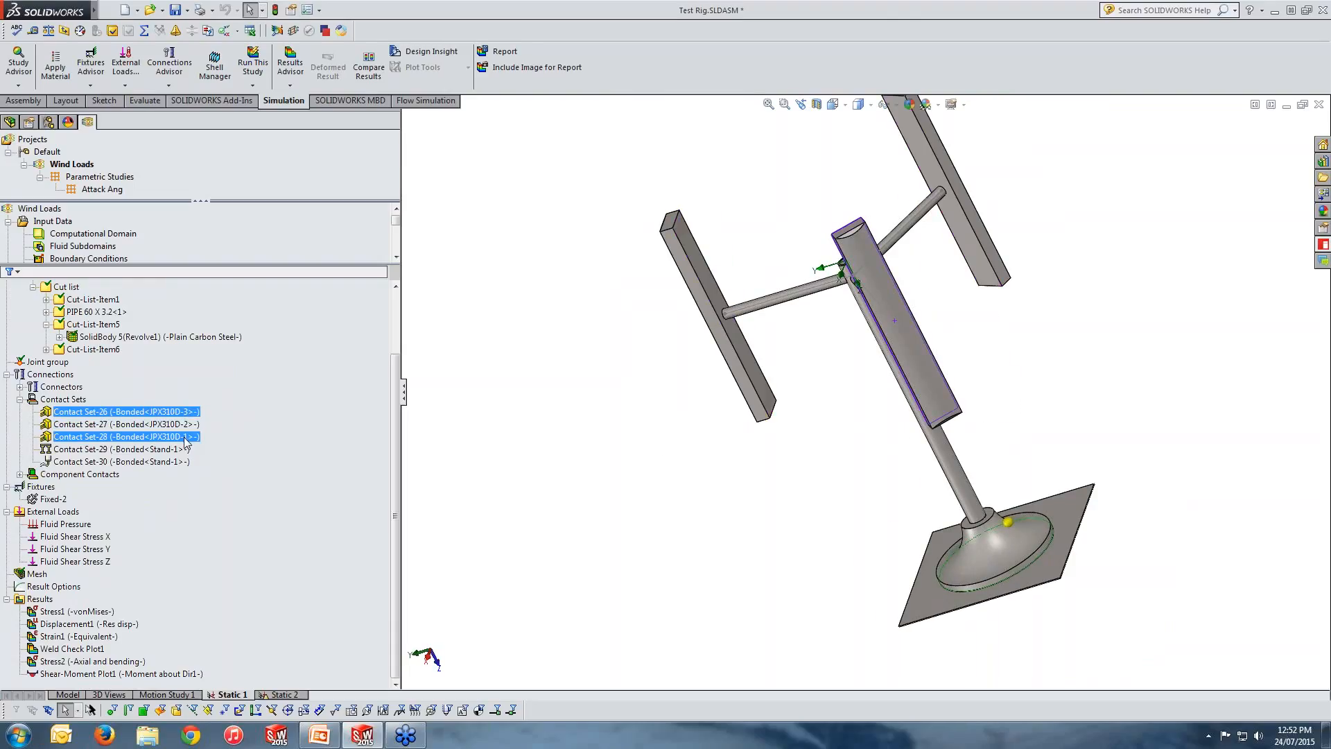
ctrl+click(183, 449)
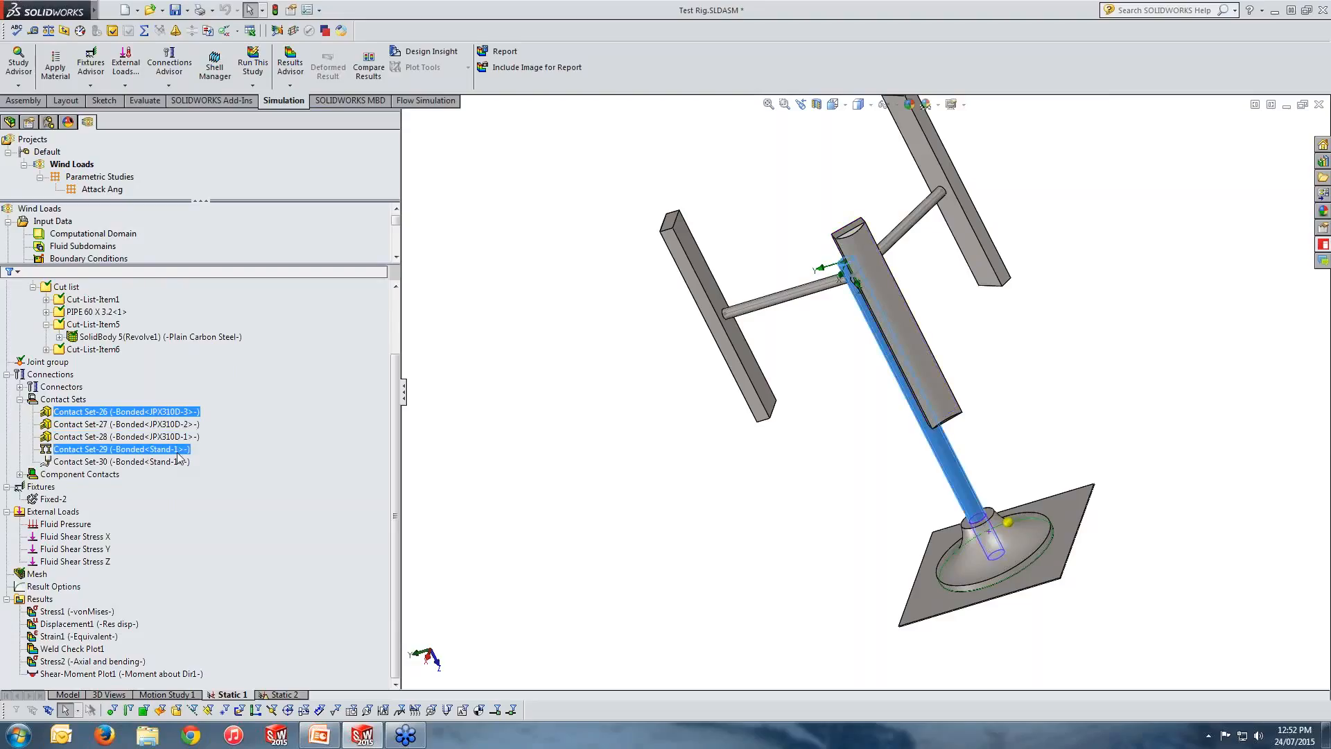
ctrl+click(173, 462)
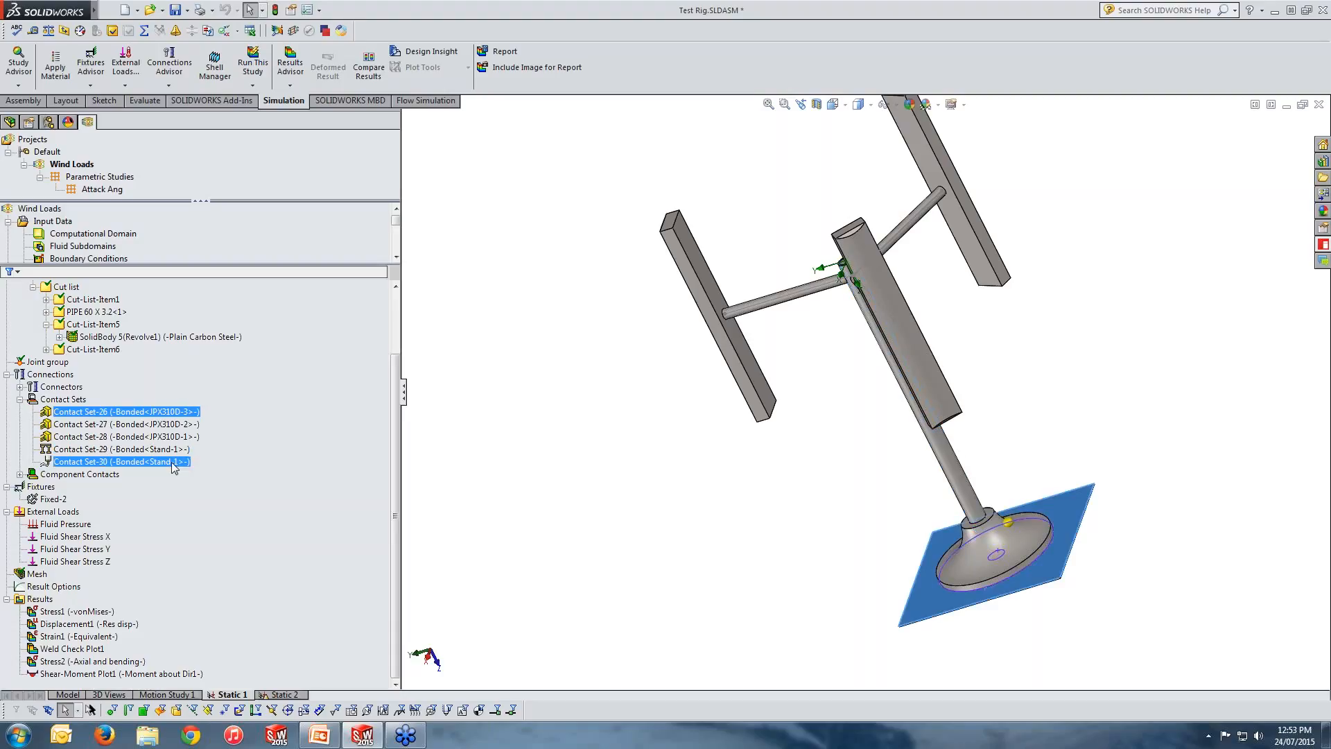
click(172, 462)
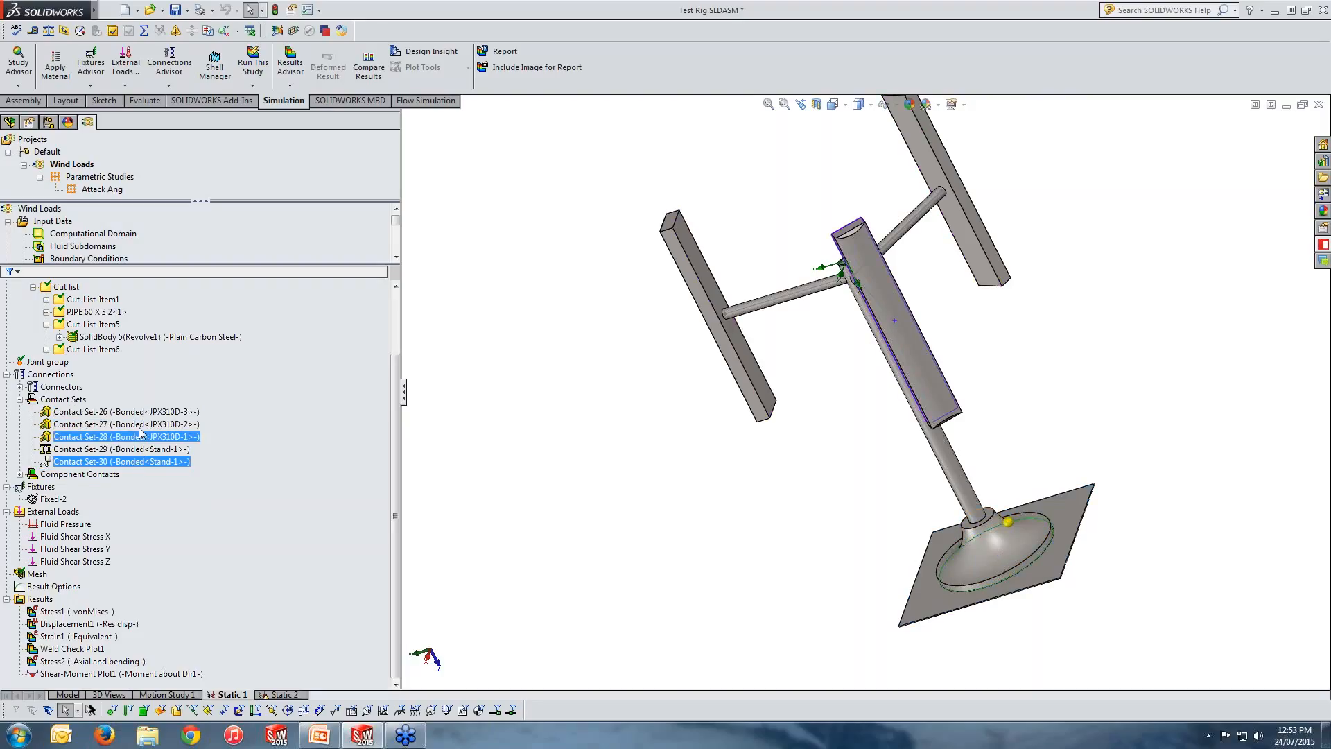
Step: Review the definition of Contact Set-30, checking its two bonded faces on the stand's base plate and conical base
right_click(139, 461)
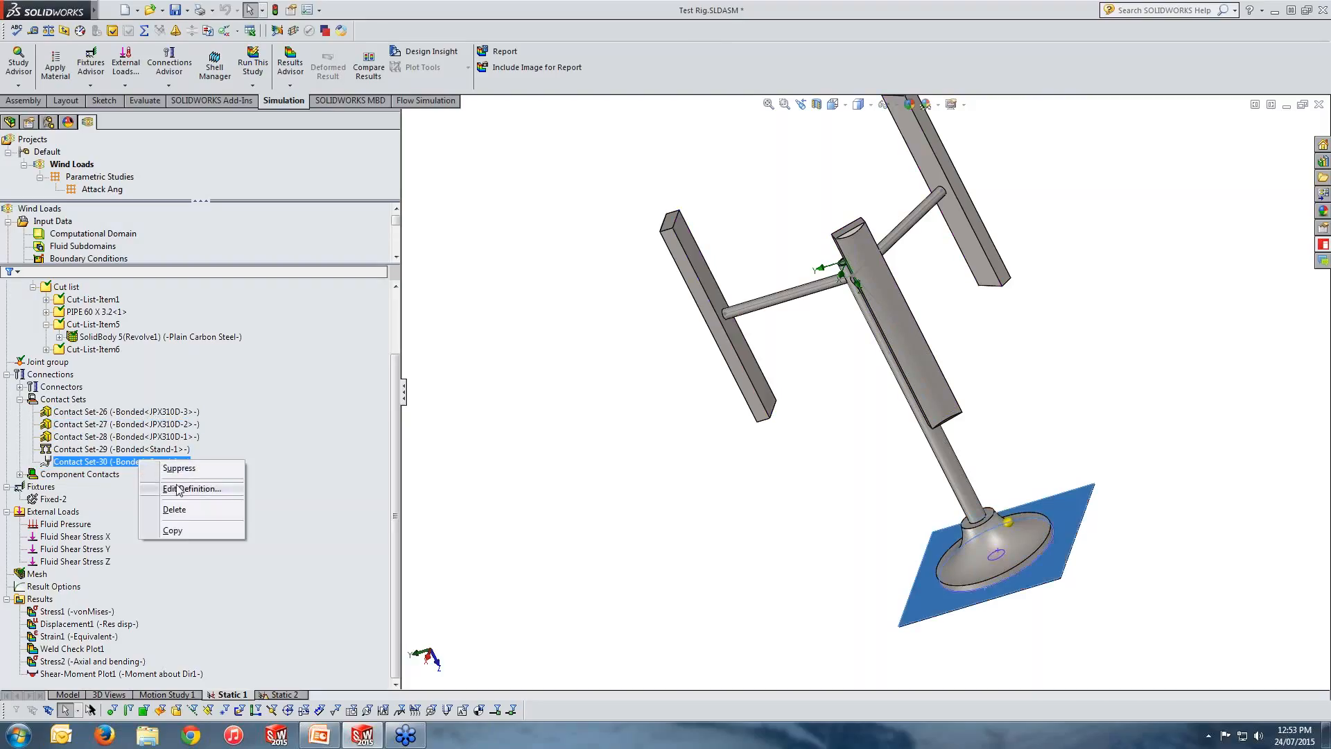
click(179, 491)
click(77, 215)
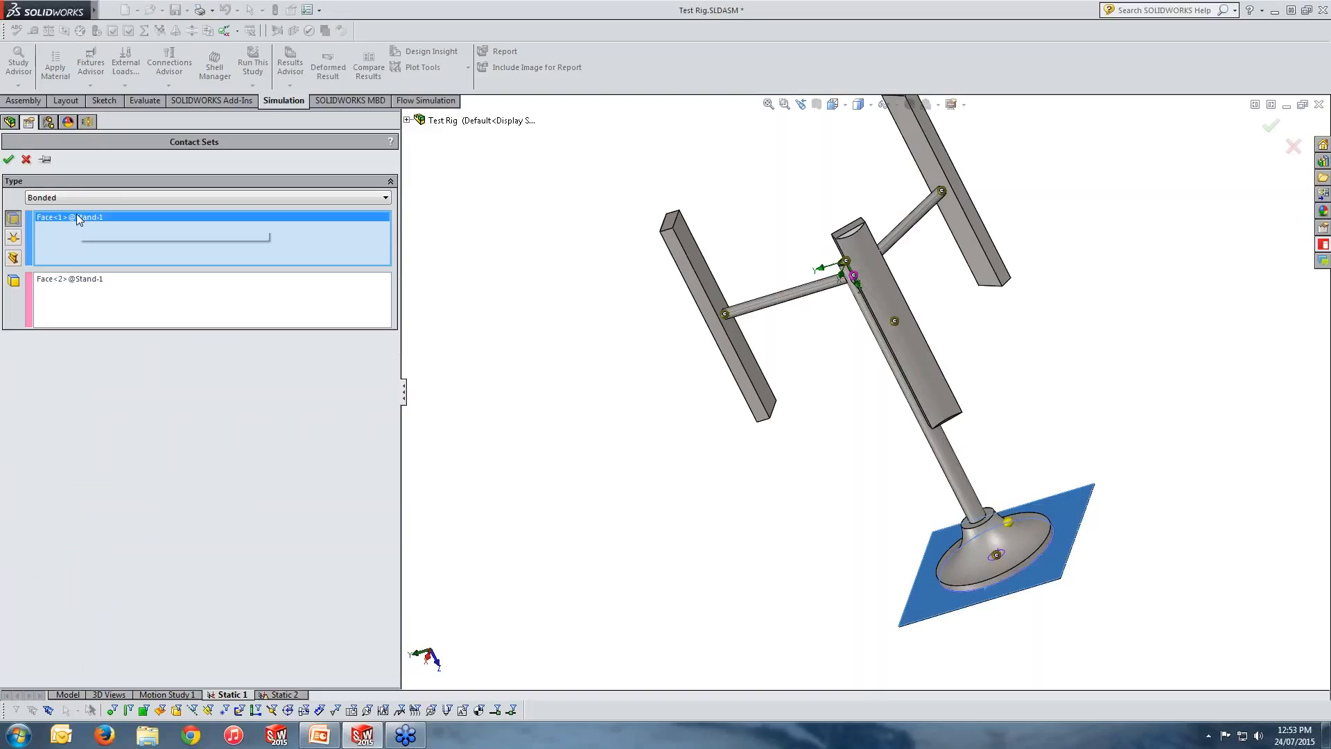
click(75, 281)
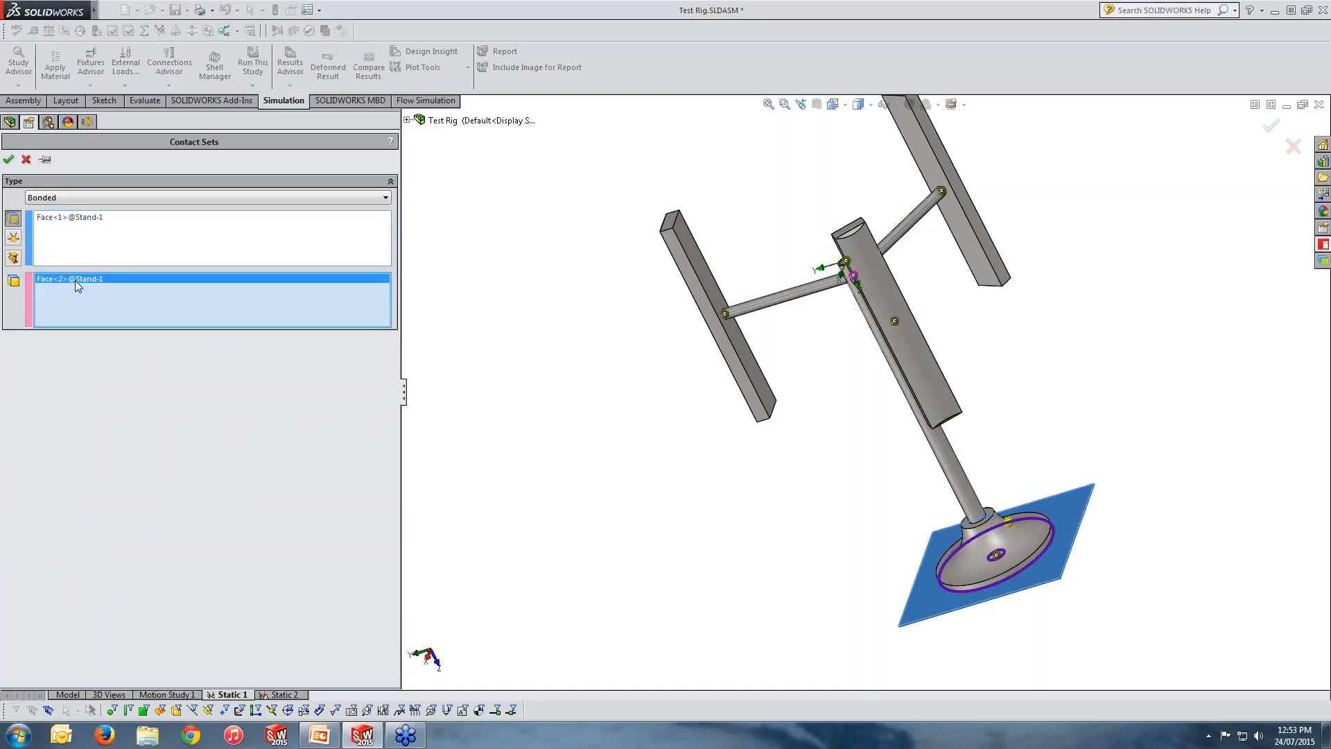
click(8, 159)
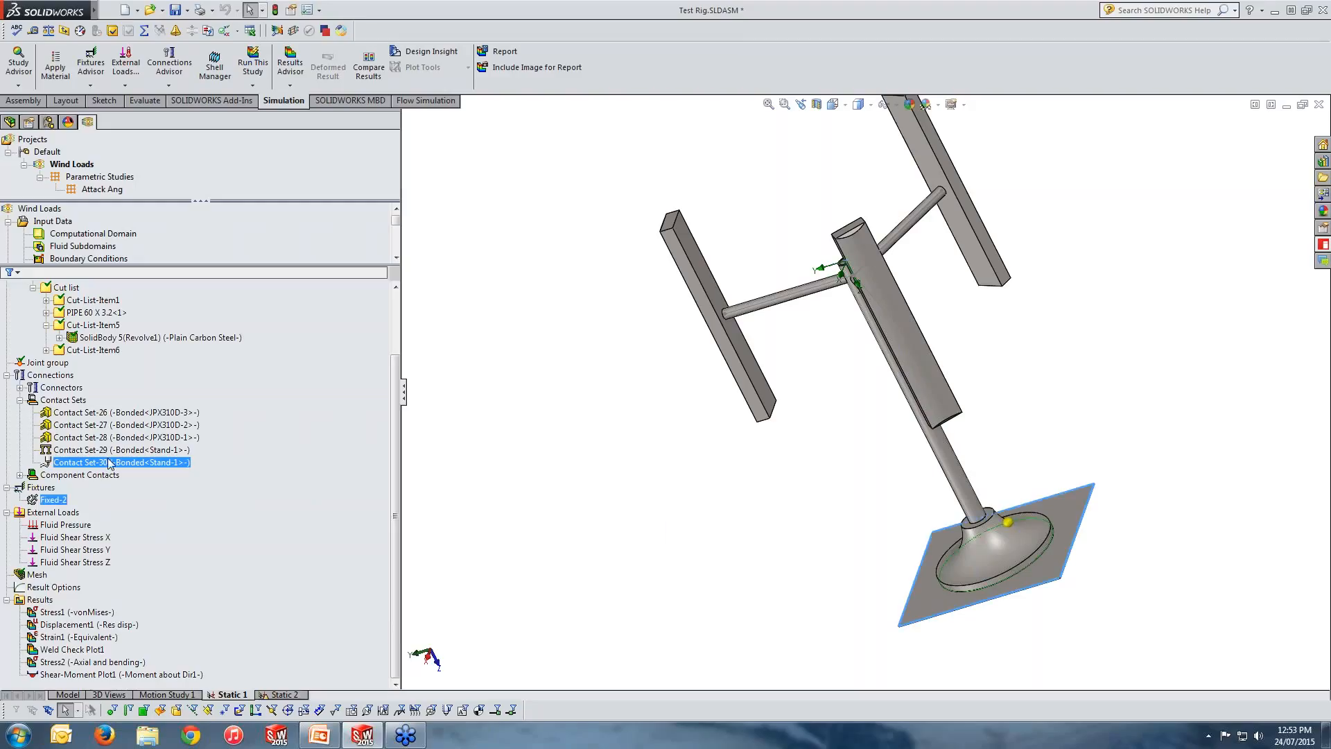
Step: Examine the faces of the base plate and conical base around the circular edge where they meet
click(8, 375)
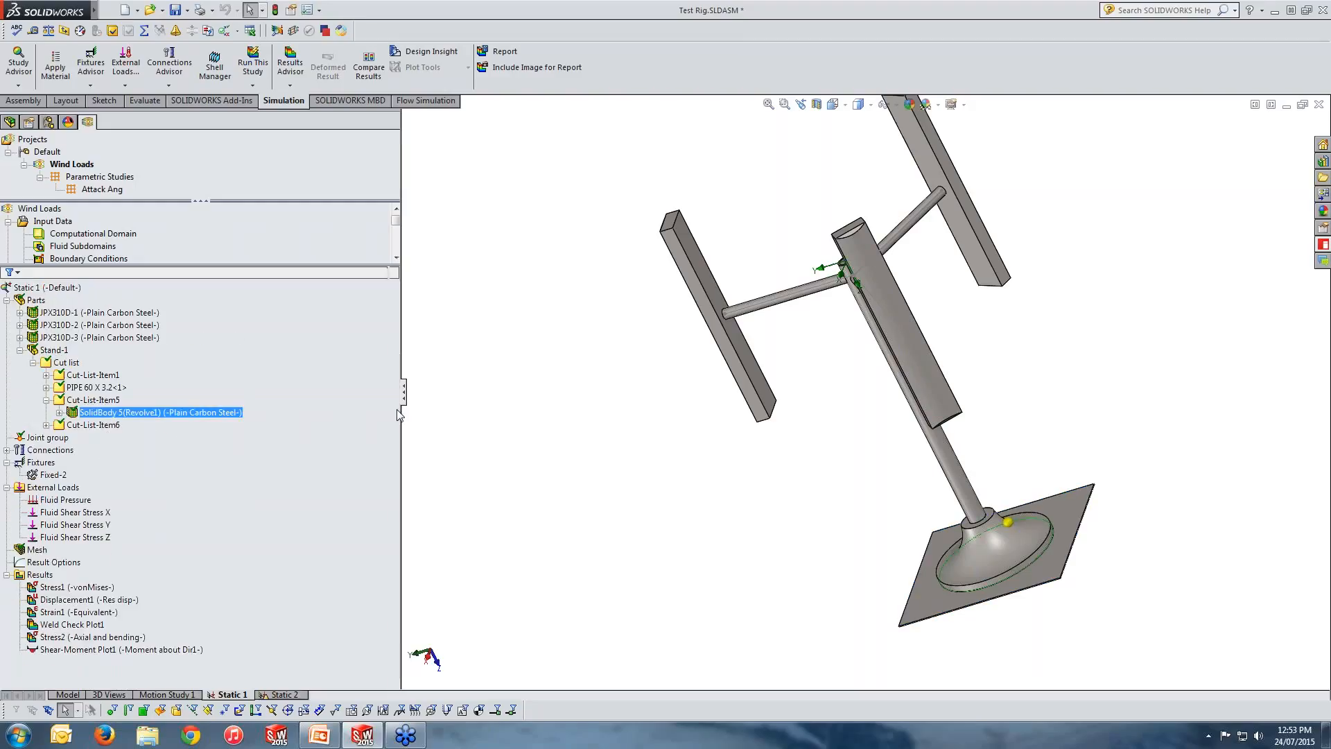
middle_drag(766, 519, 804, 507)
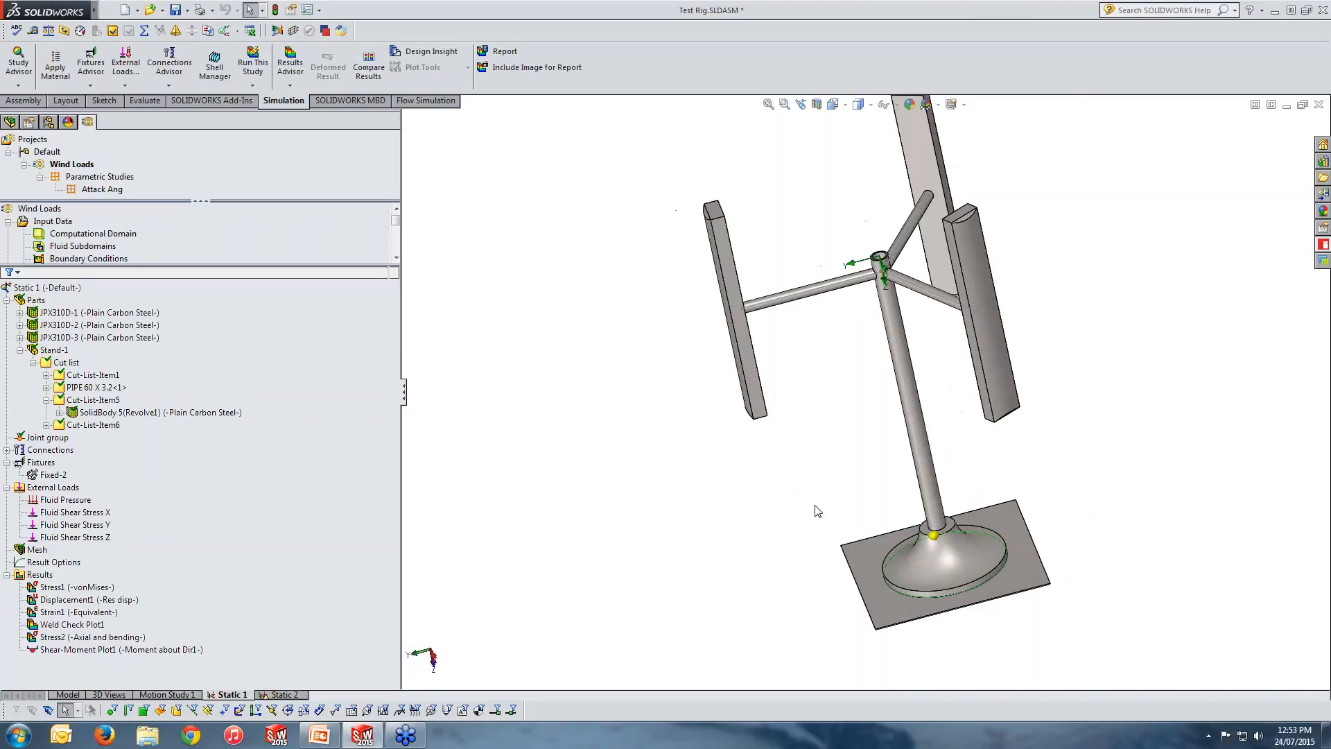
scroll(965, 587, down, 4)
middle_drag(940, 577, 946, 575)
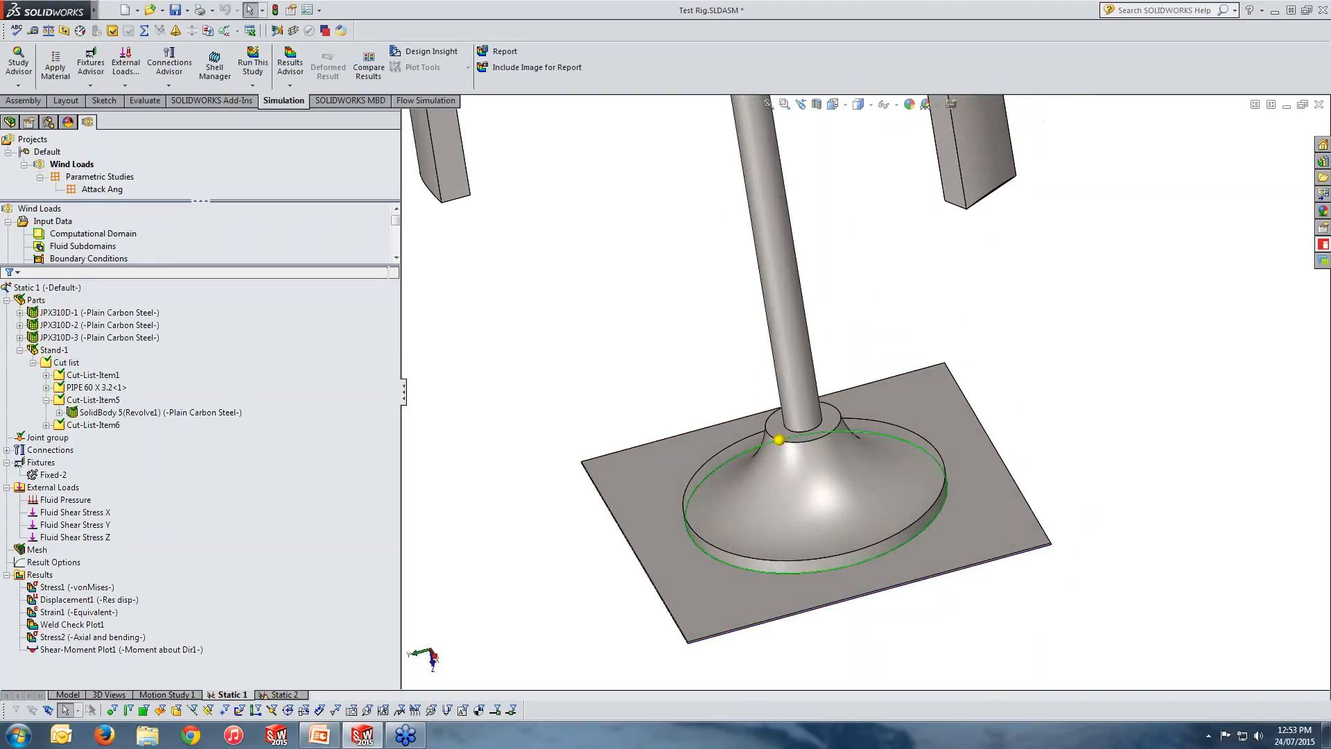
click(755, 572)
ctrl+click(701, 605)
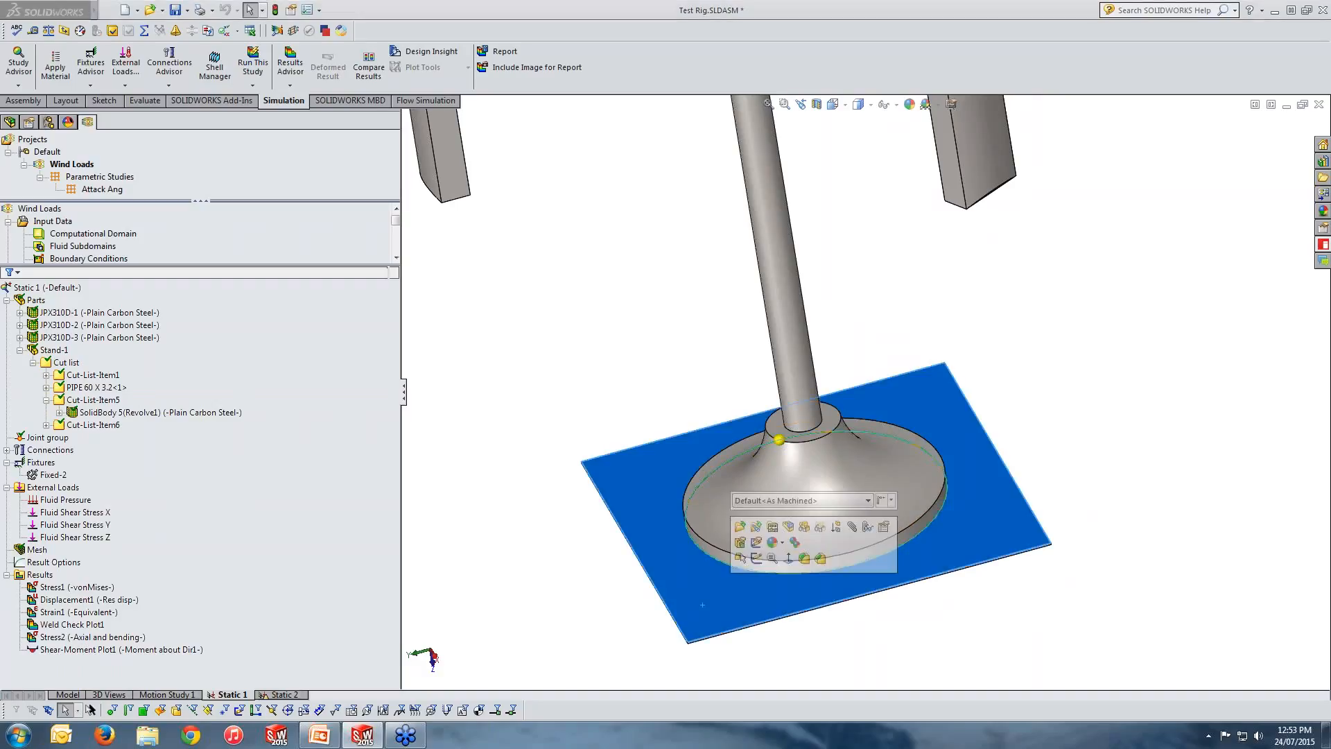
click(716, 486)
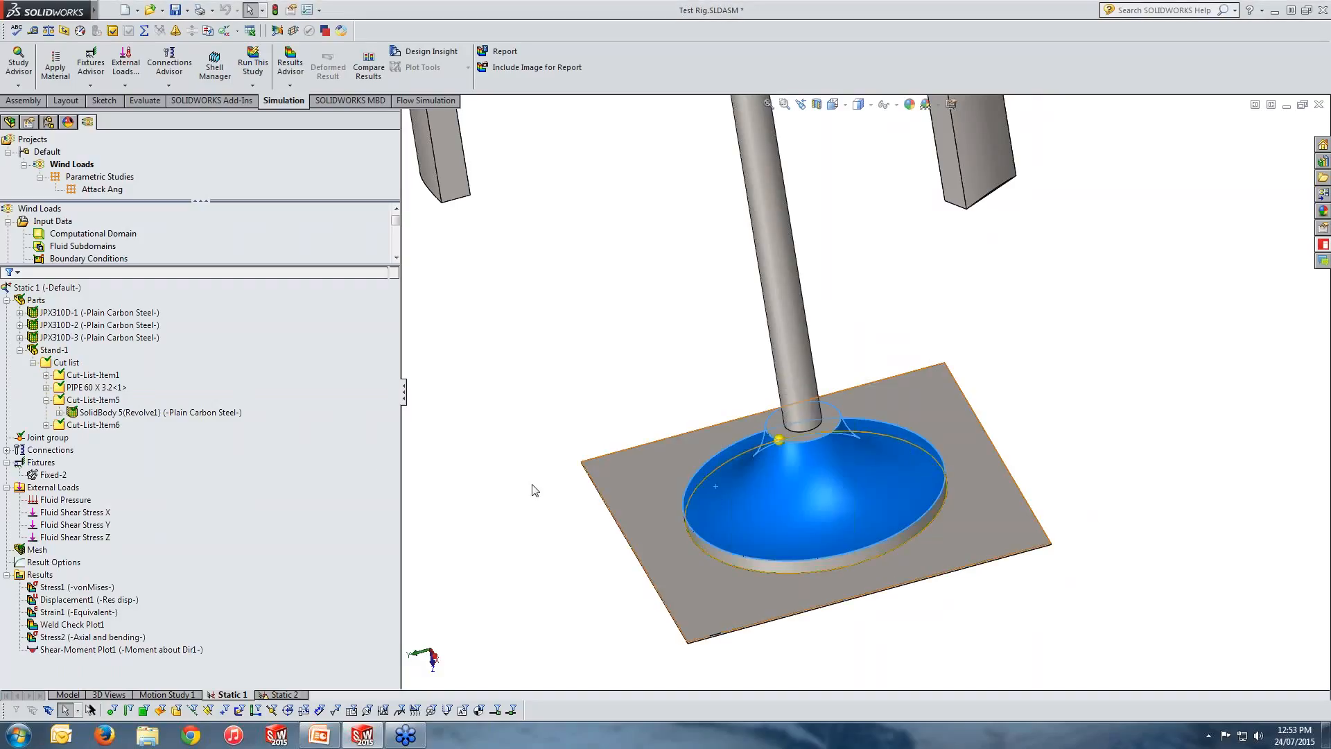
Step: Create a double-sided fillet edge weld between the base plate and the conical base's rim along their circular edge, using electrode E60 and 0.25 in size
right_click(52, 451)
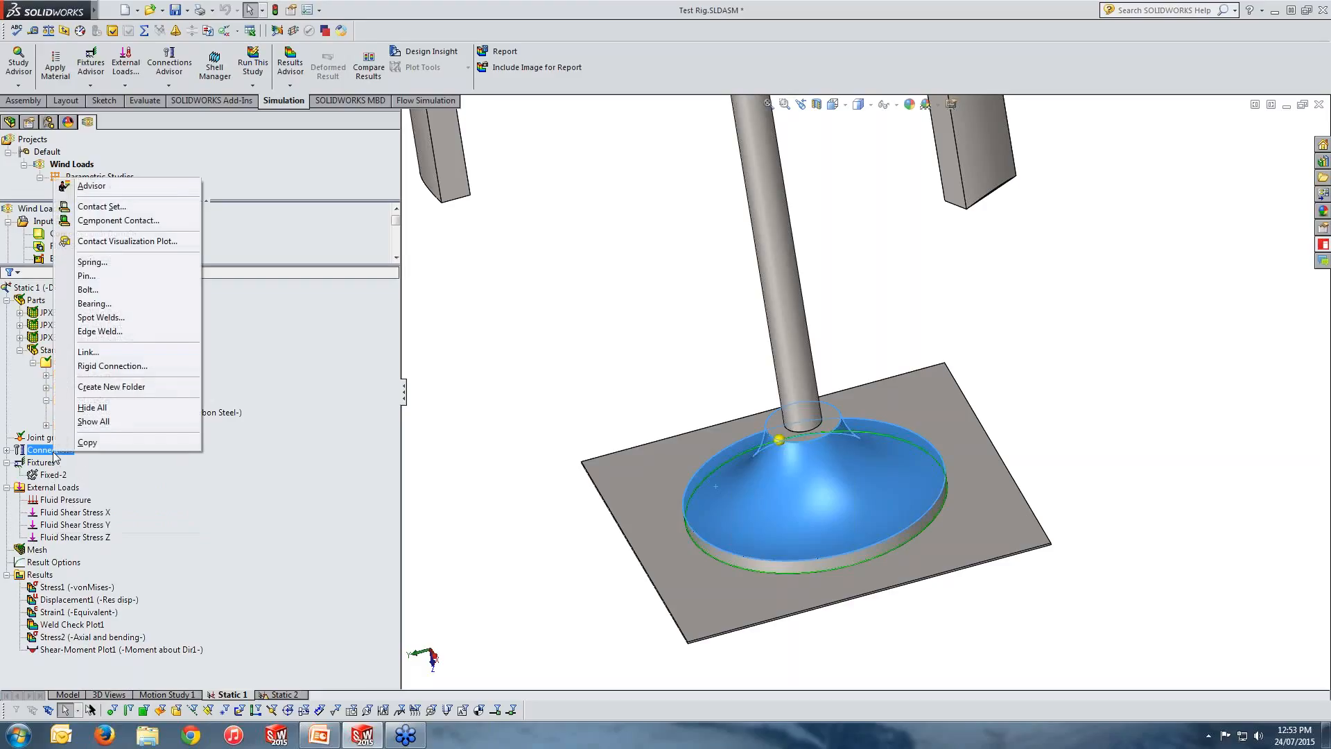
click(101, 332)
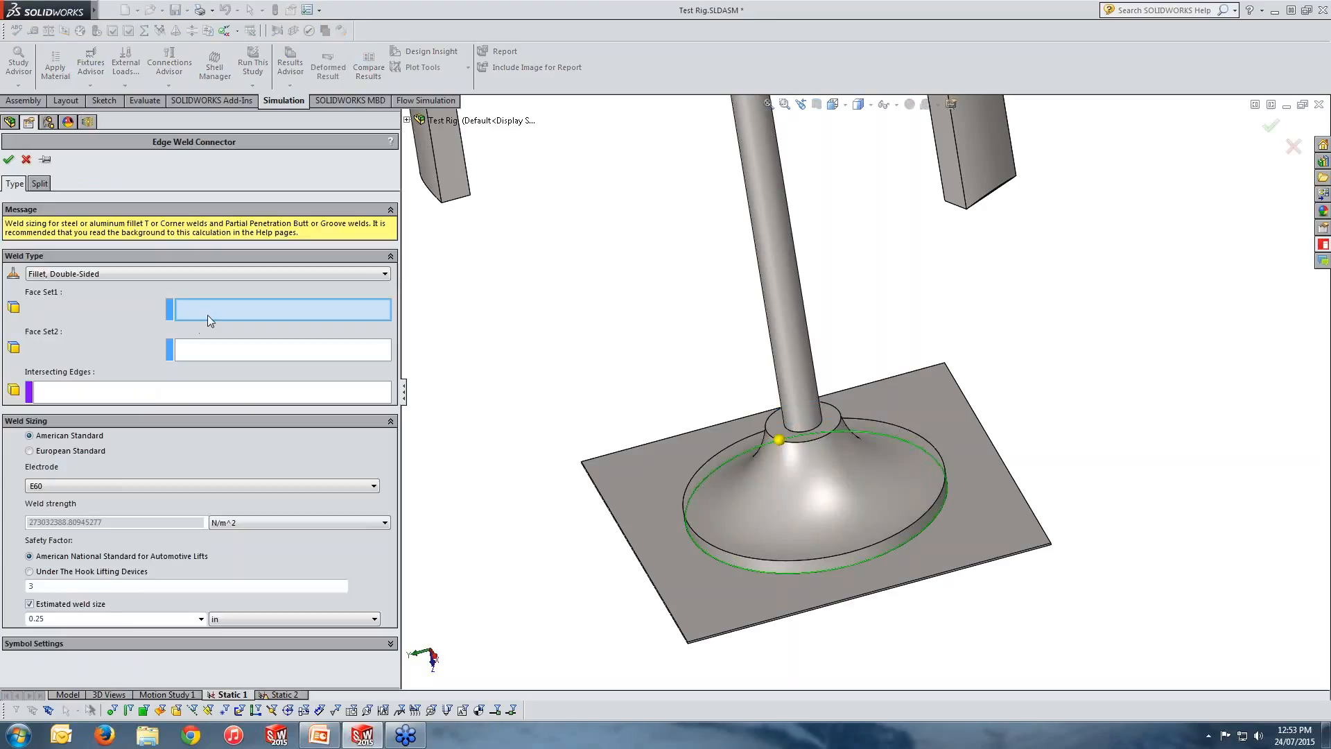
click(683, 582)
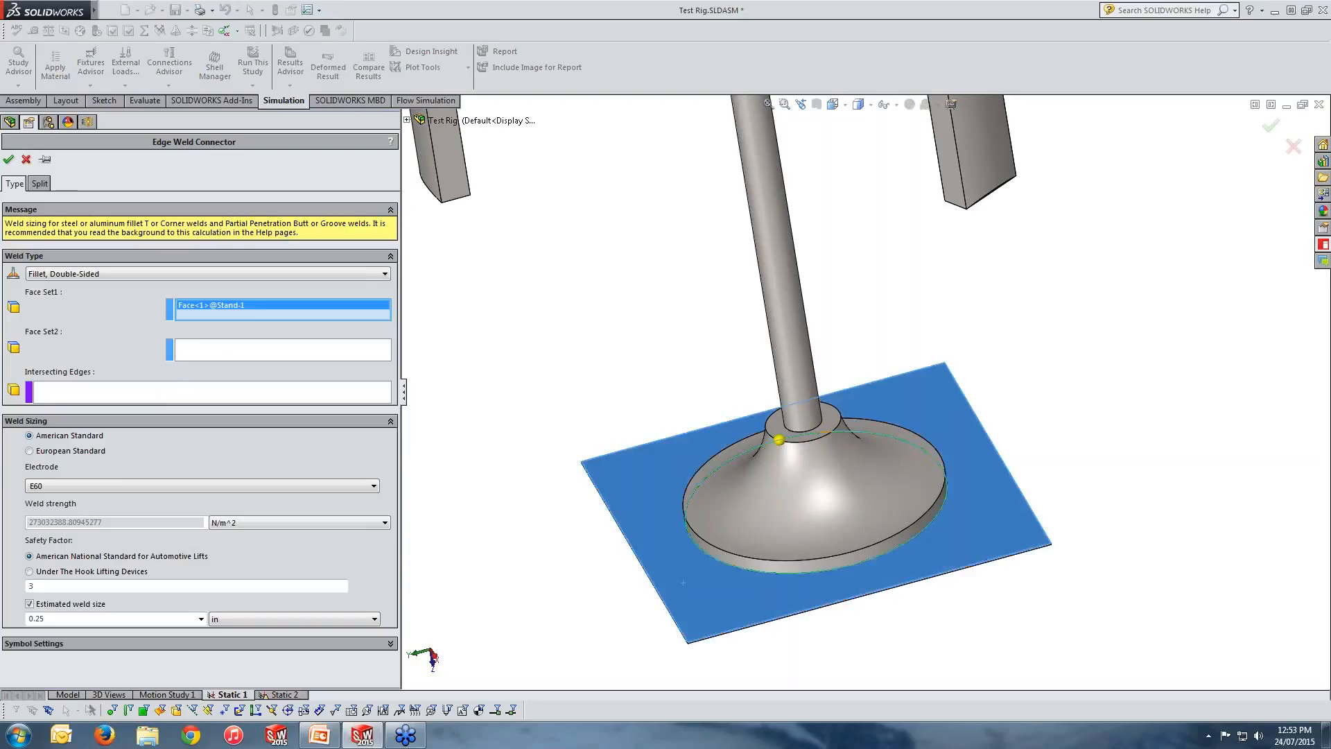
click(248, 355)
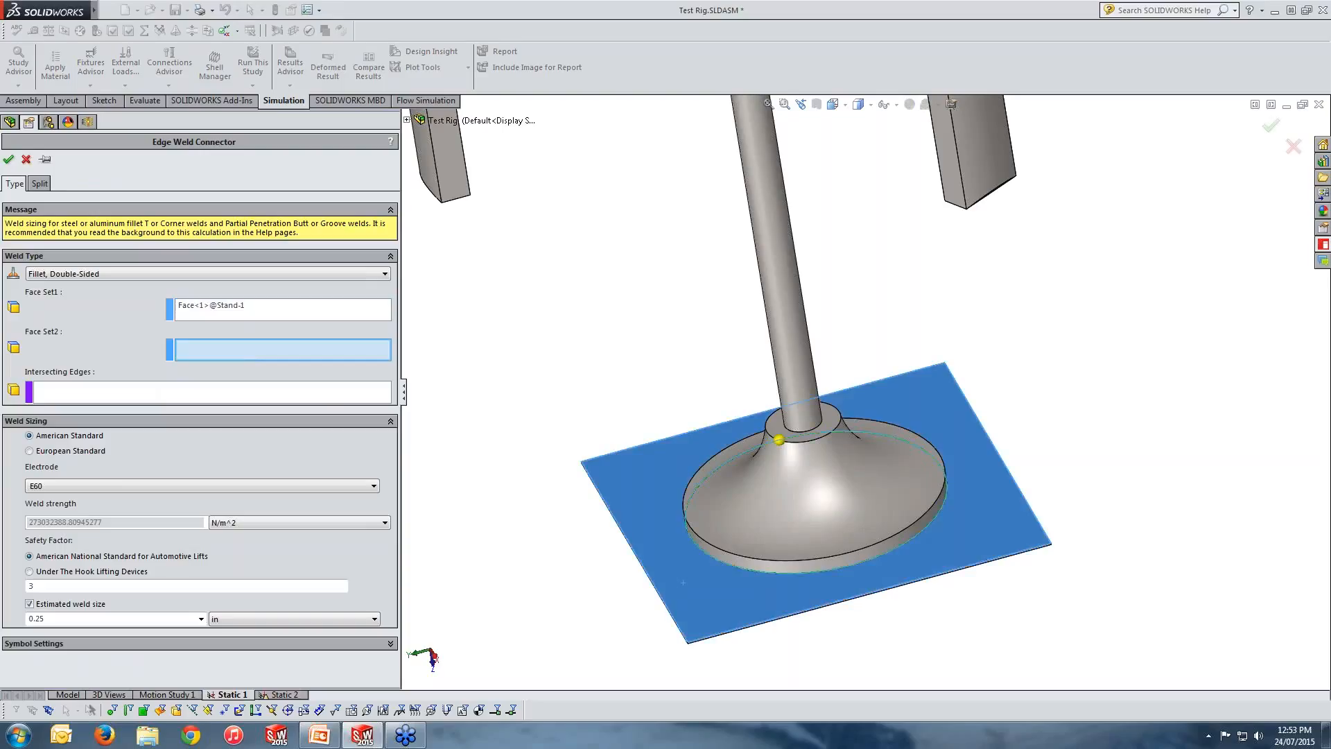
click(769, 567)
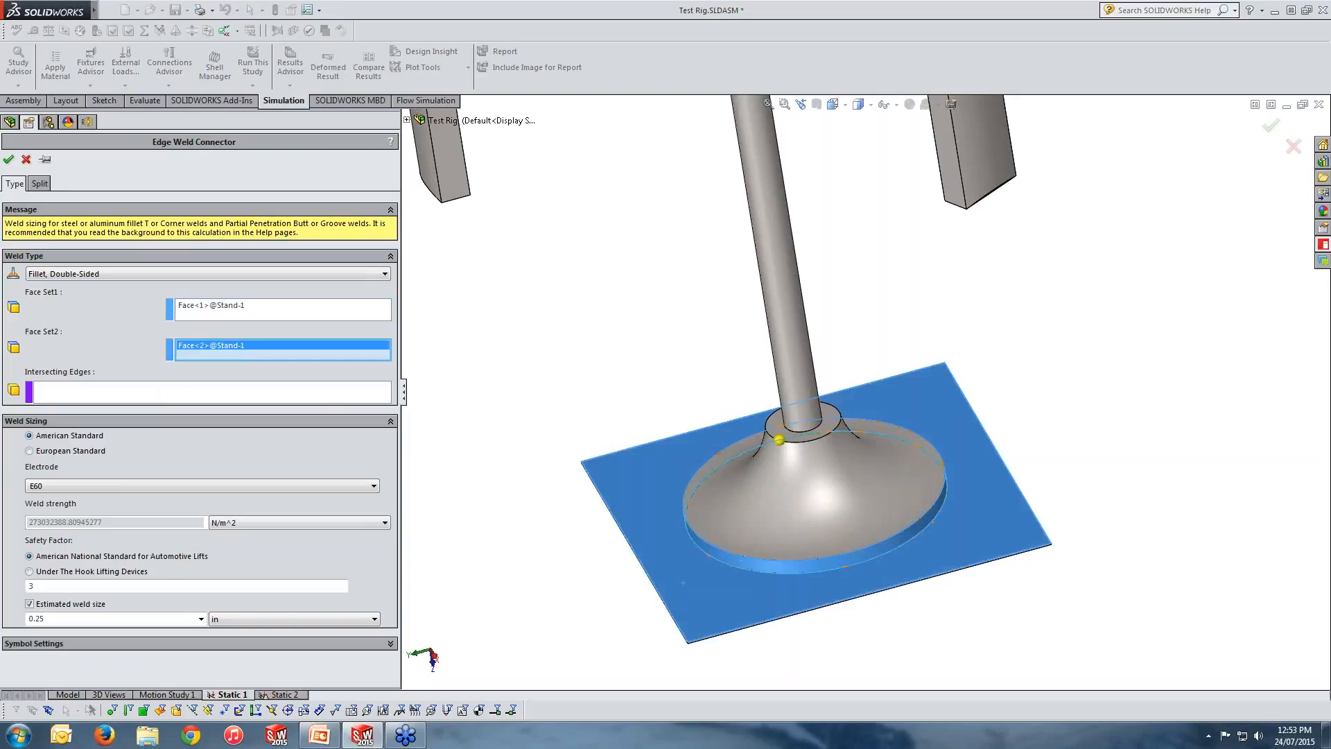
click(264, 394)
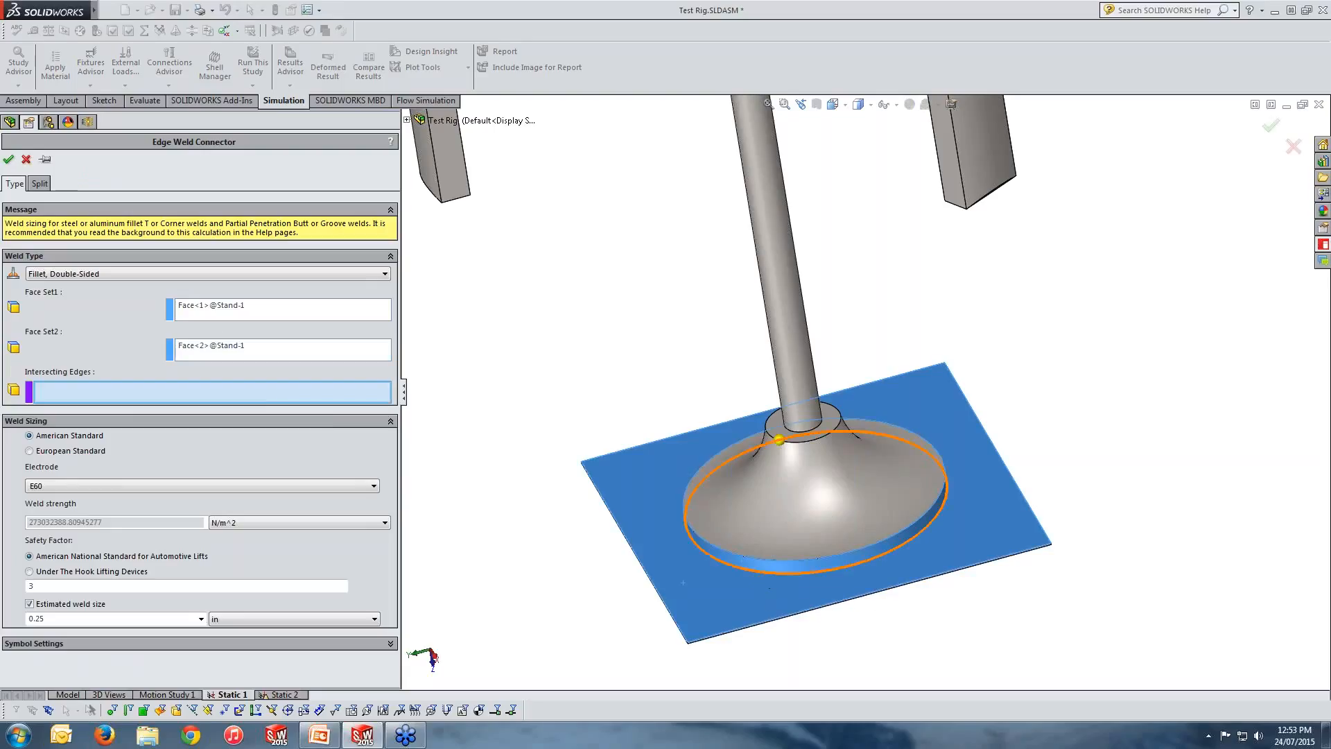
click(763, 575)
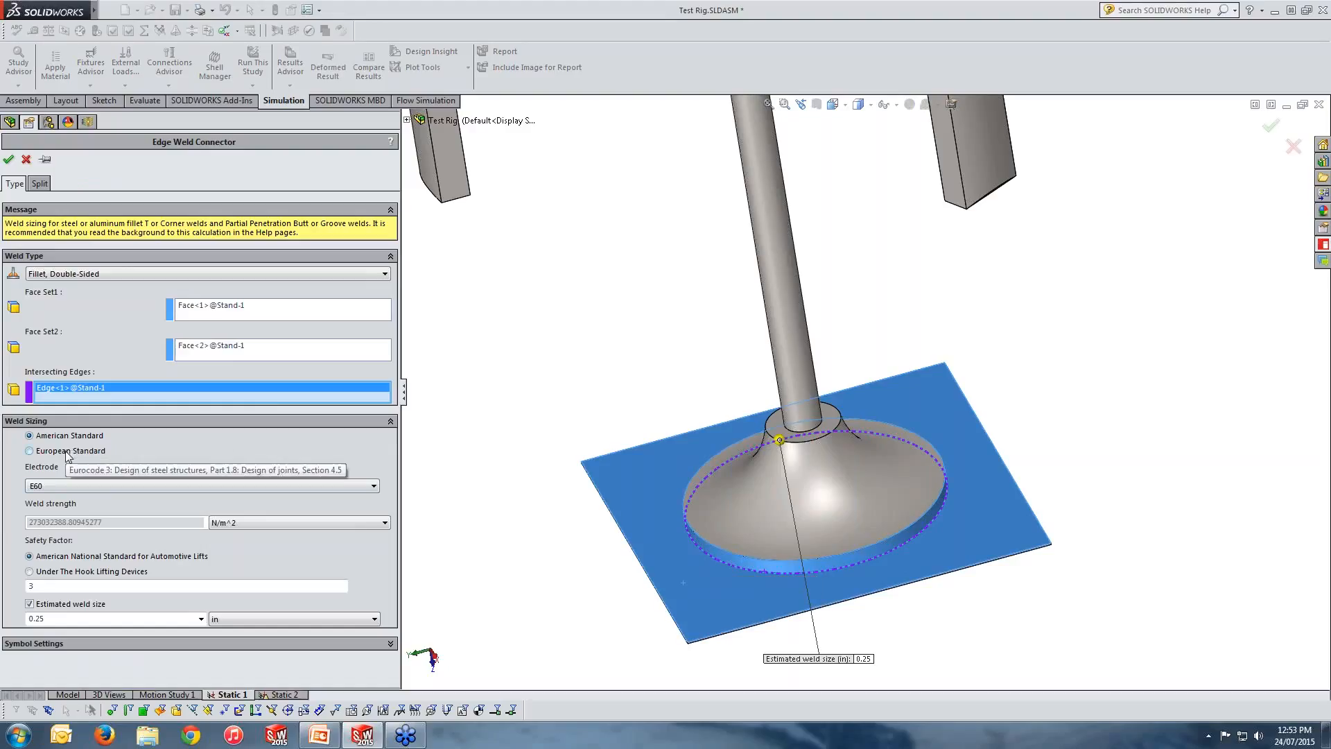
click(61, 487)
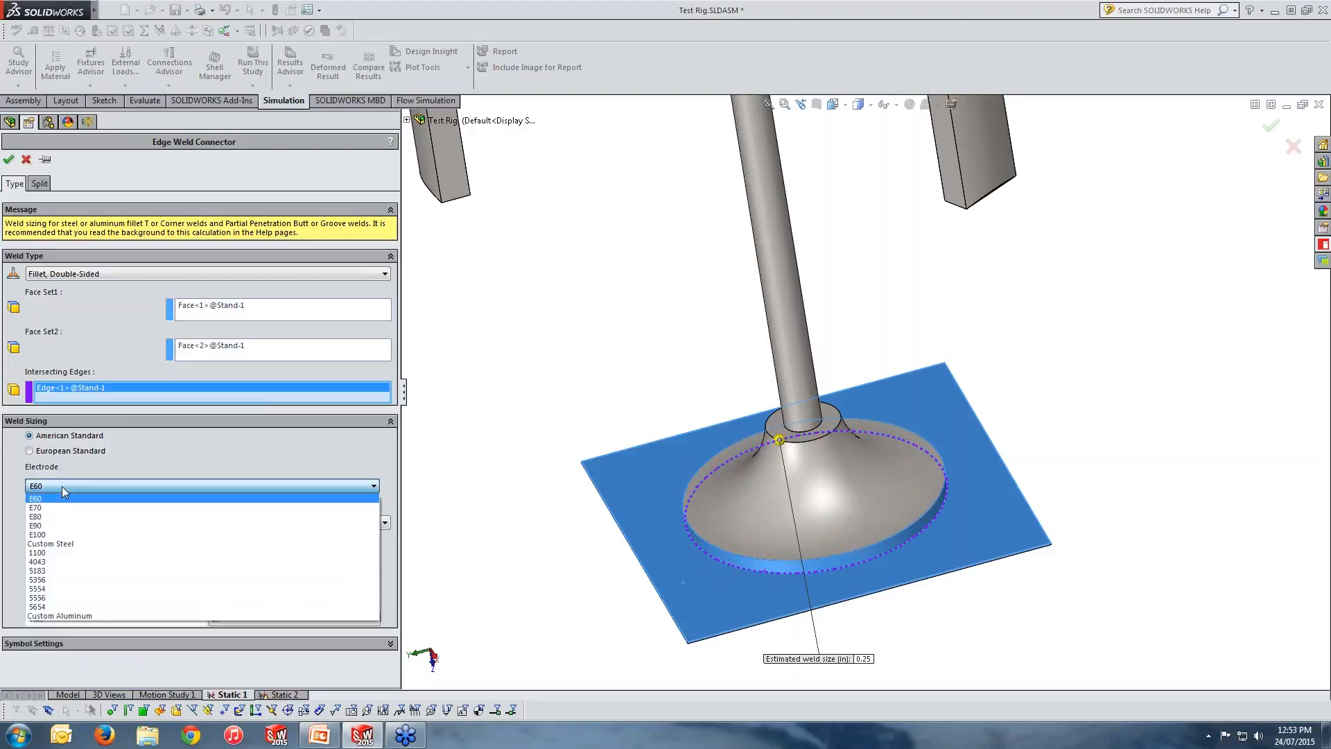
click(61, 485)
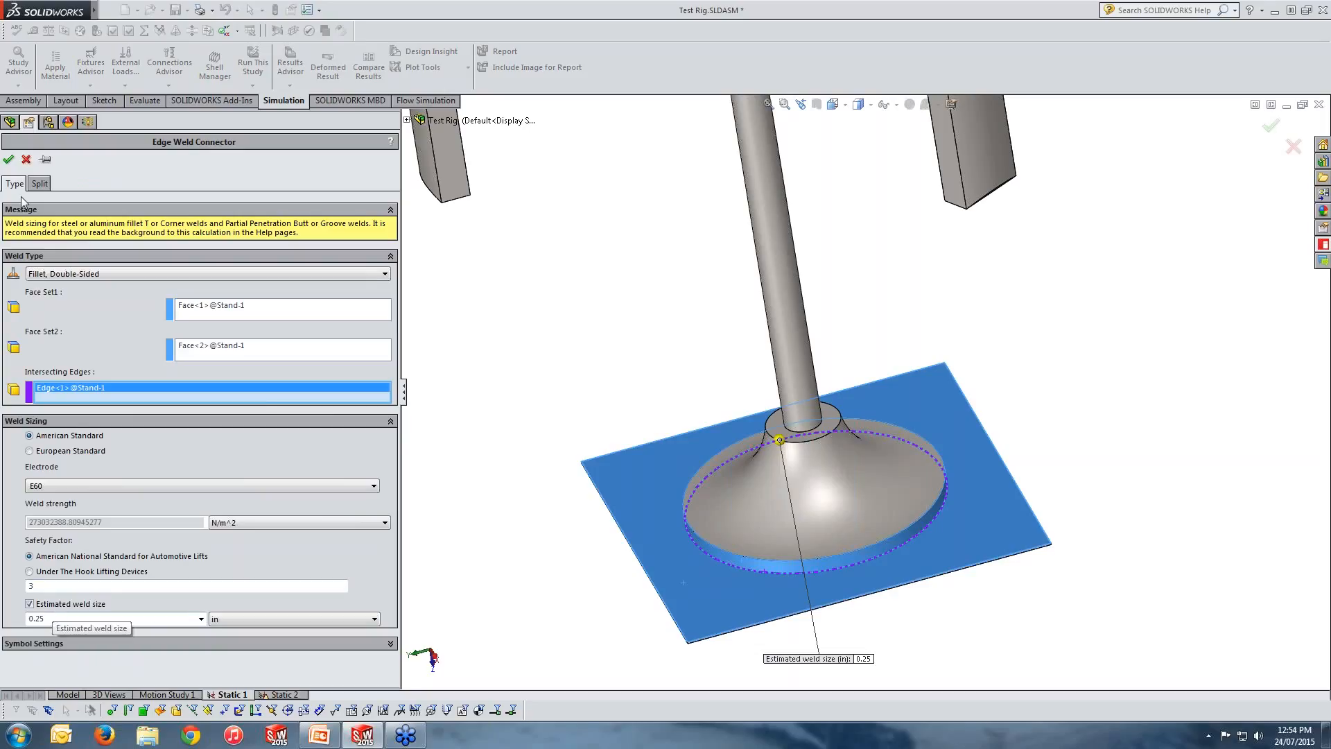
click(9, 159)
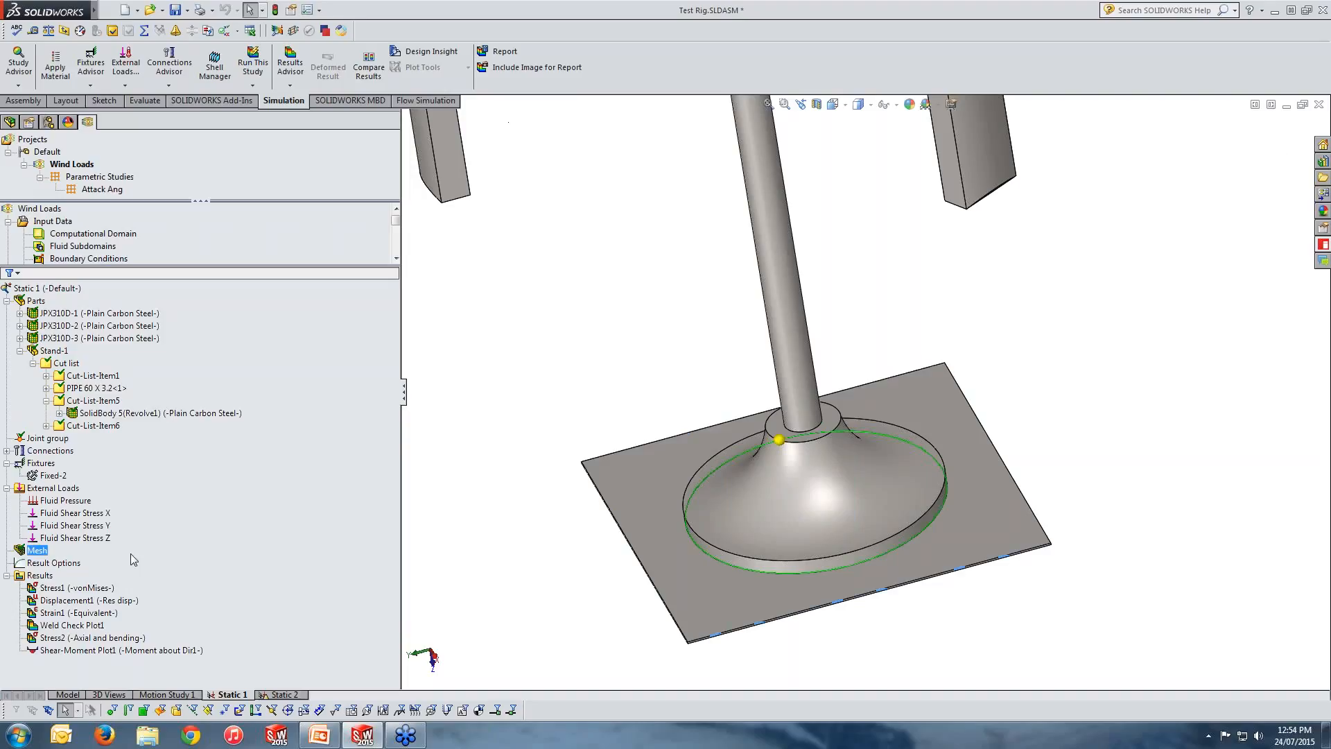
Step: Expand the Static 1 connections and inspect the edge weld connector at the stand's base
click(72, 450)
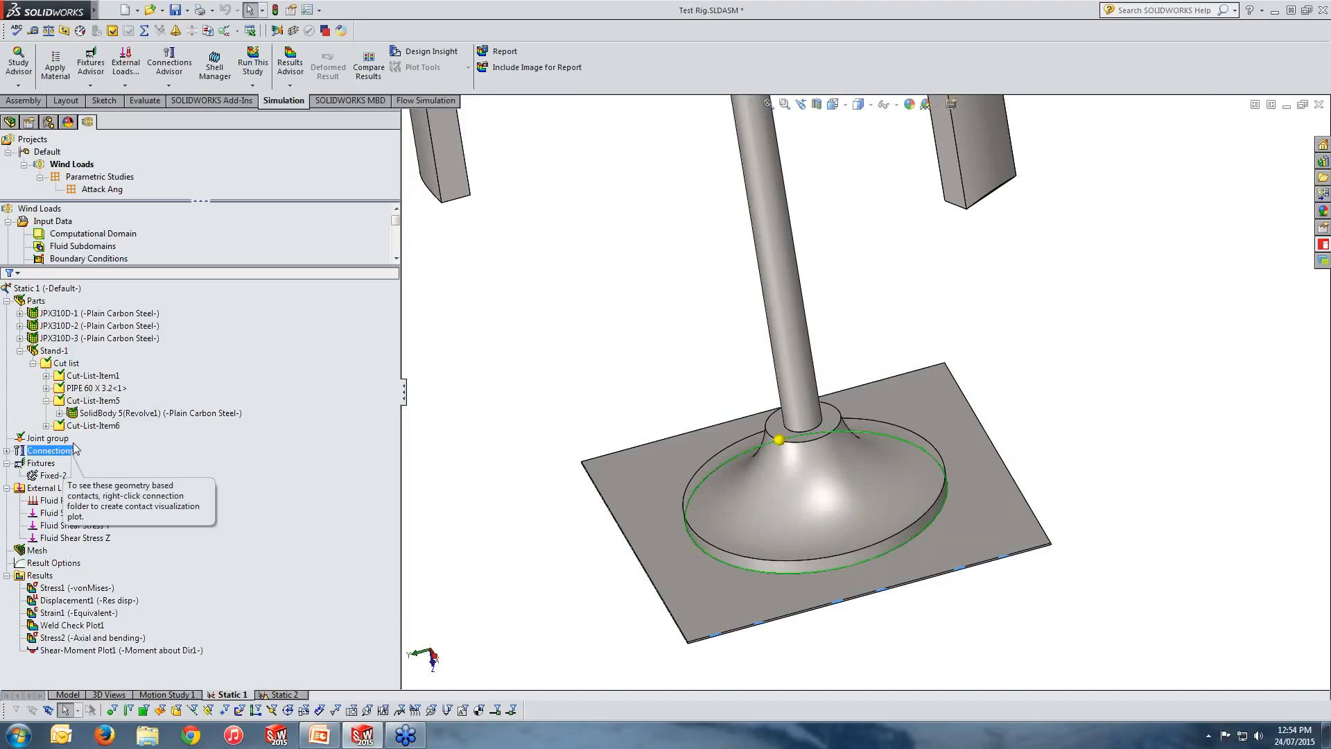
click(8, 451)
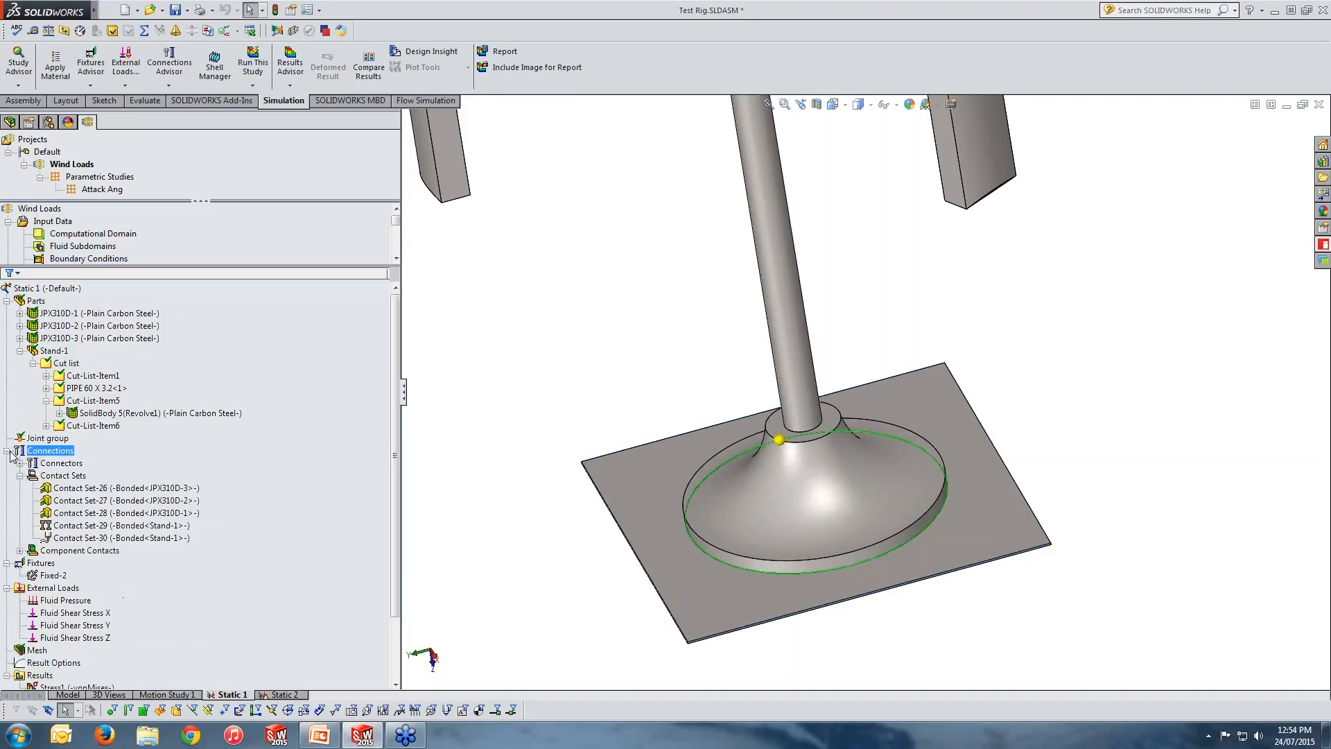
click(61, 476)
click(42, 466)
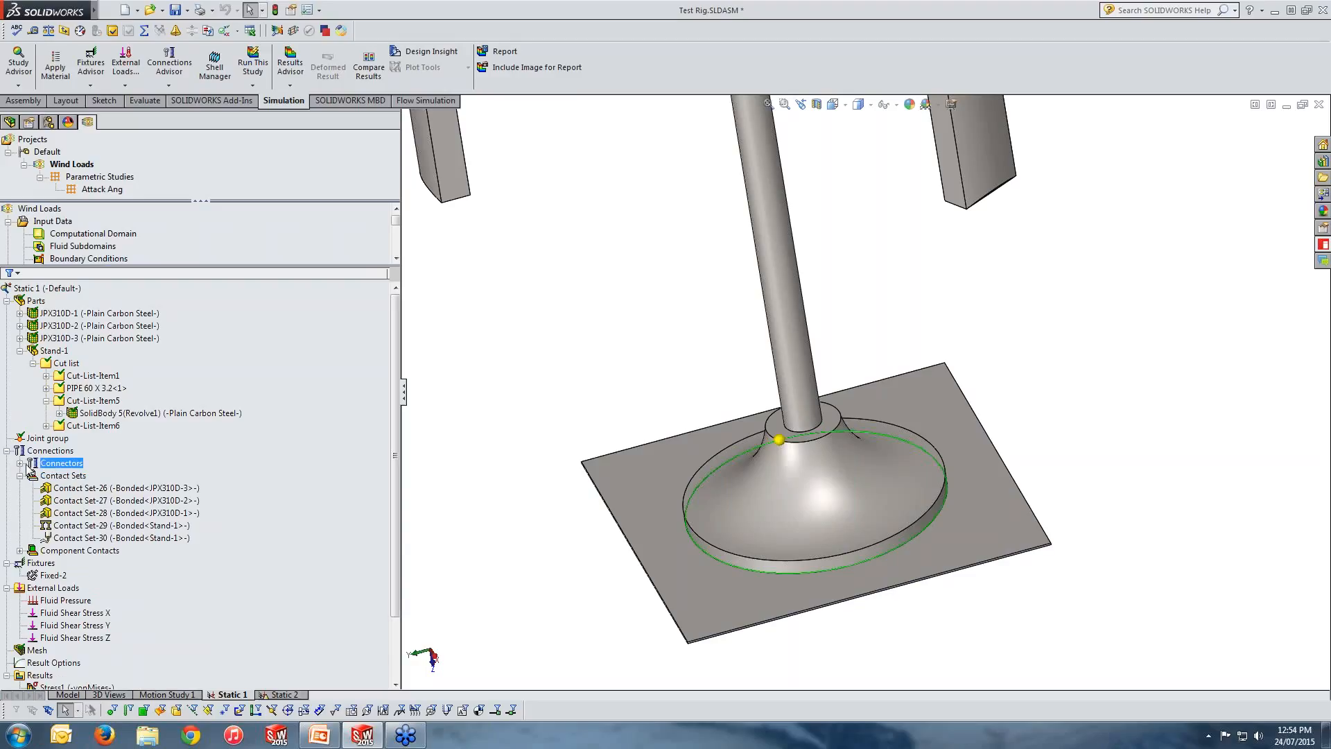
click(20, 463)
click(99, 476)
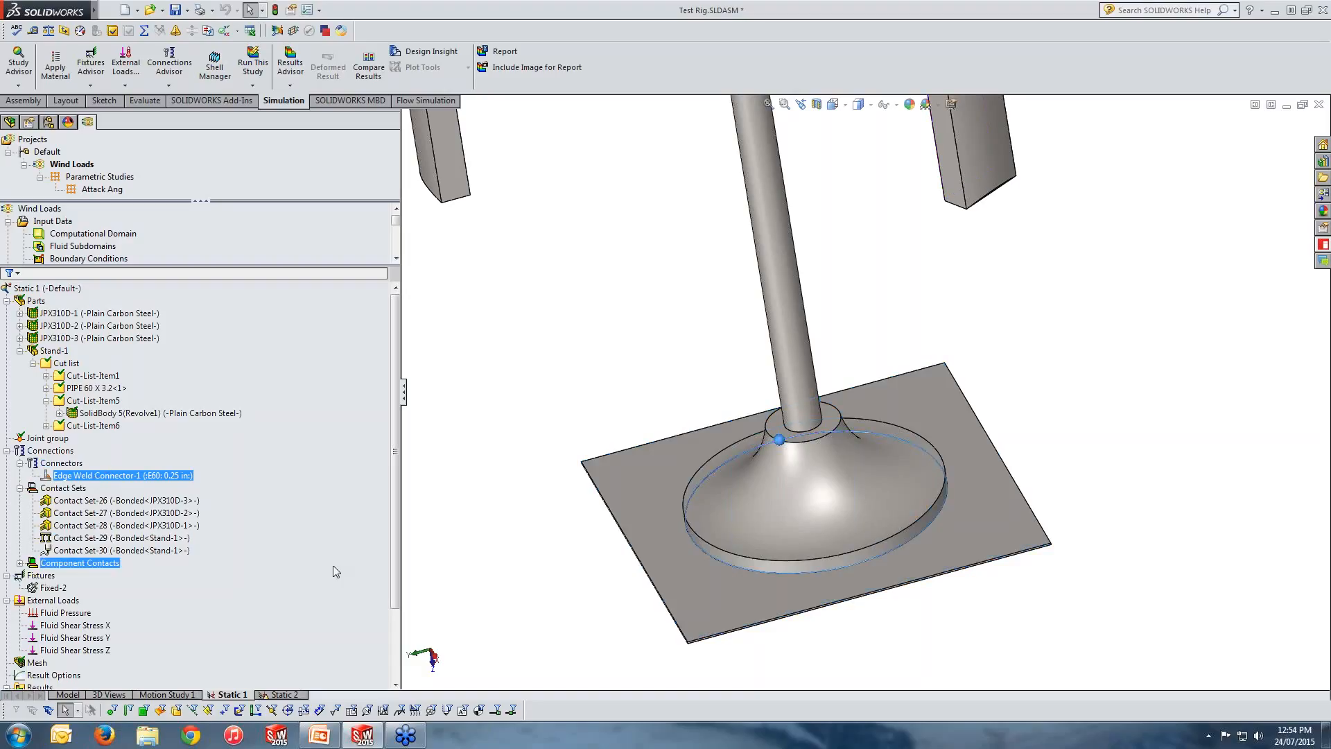
Step: Review the definition of Fixed-2, checking each base plate edge assigned to its Fixed Geometry restraint
drag(397, 451, 308, 527)
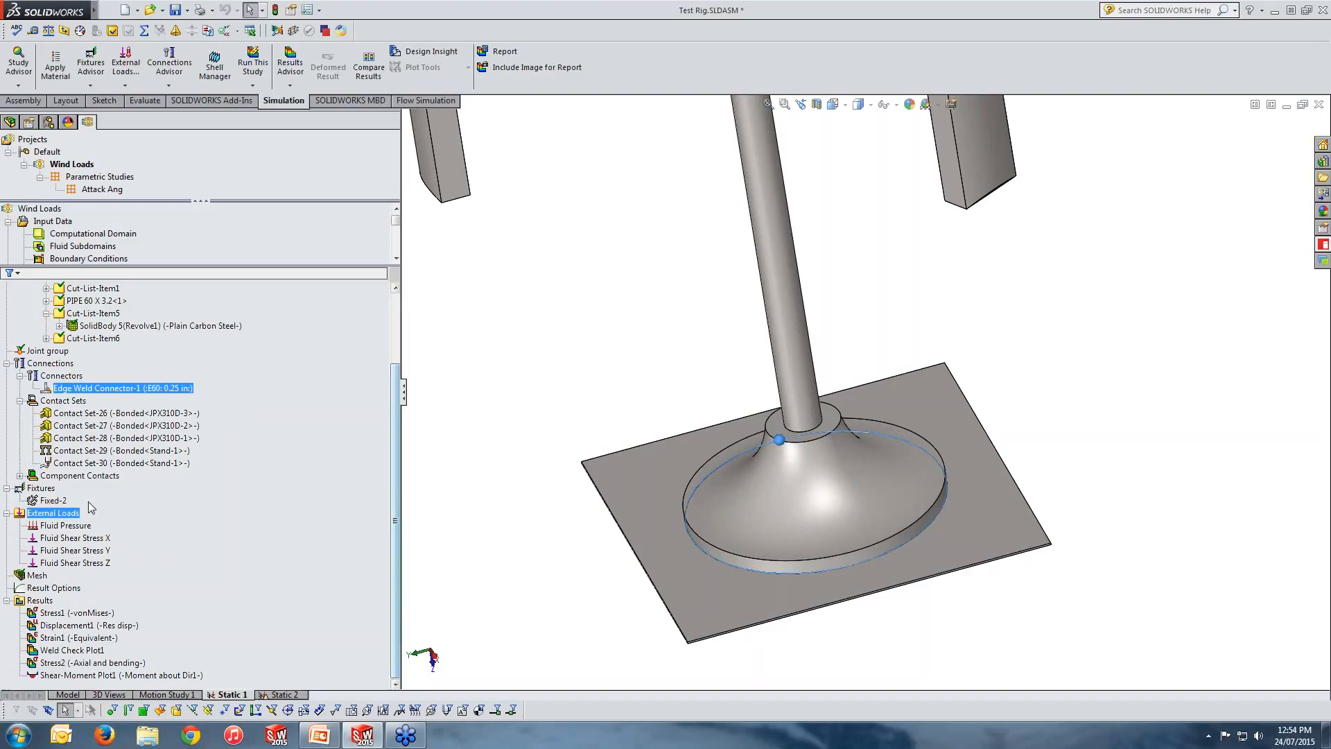
click(56, 500)
right_click(61, 500)
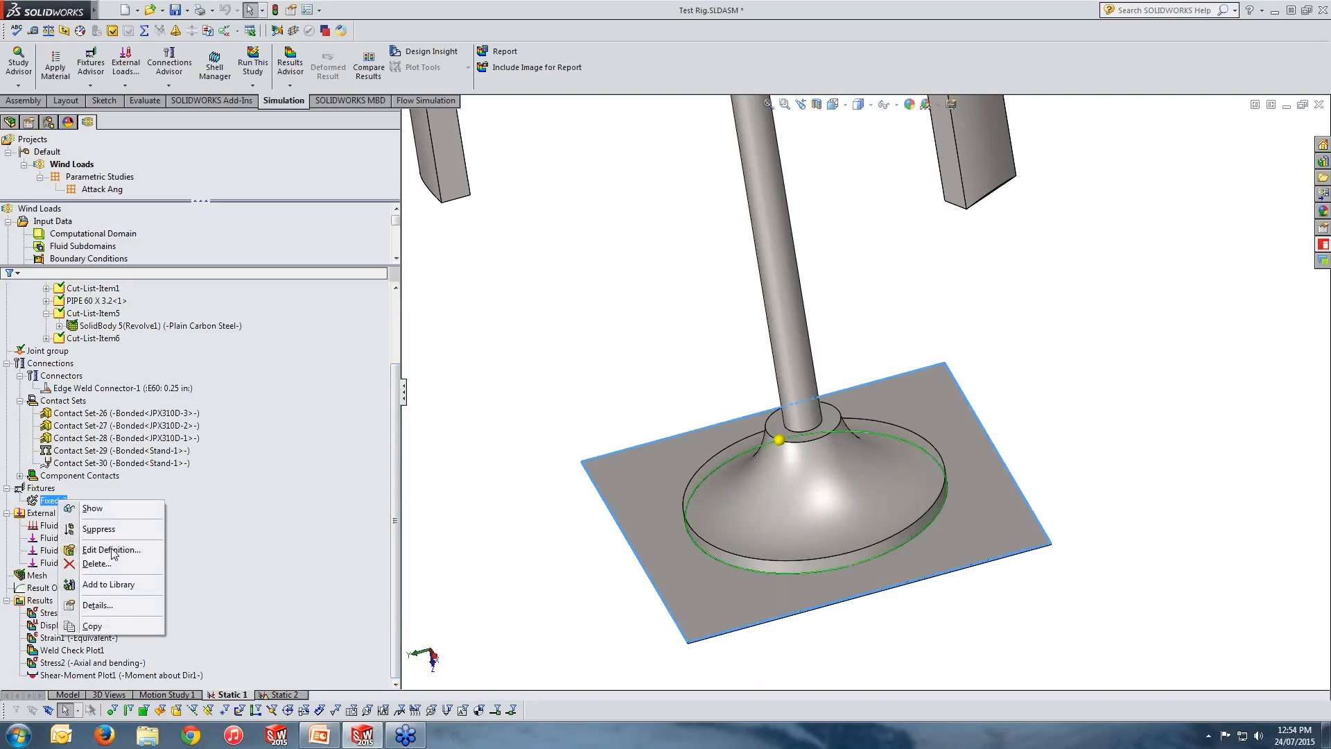
click(110, 549)
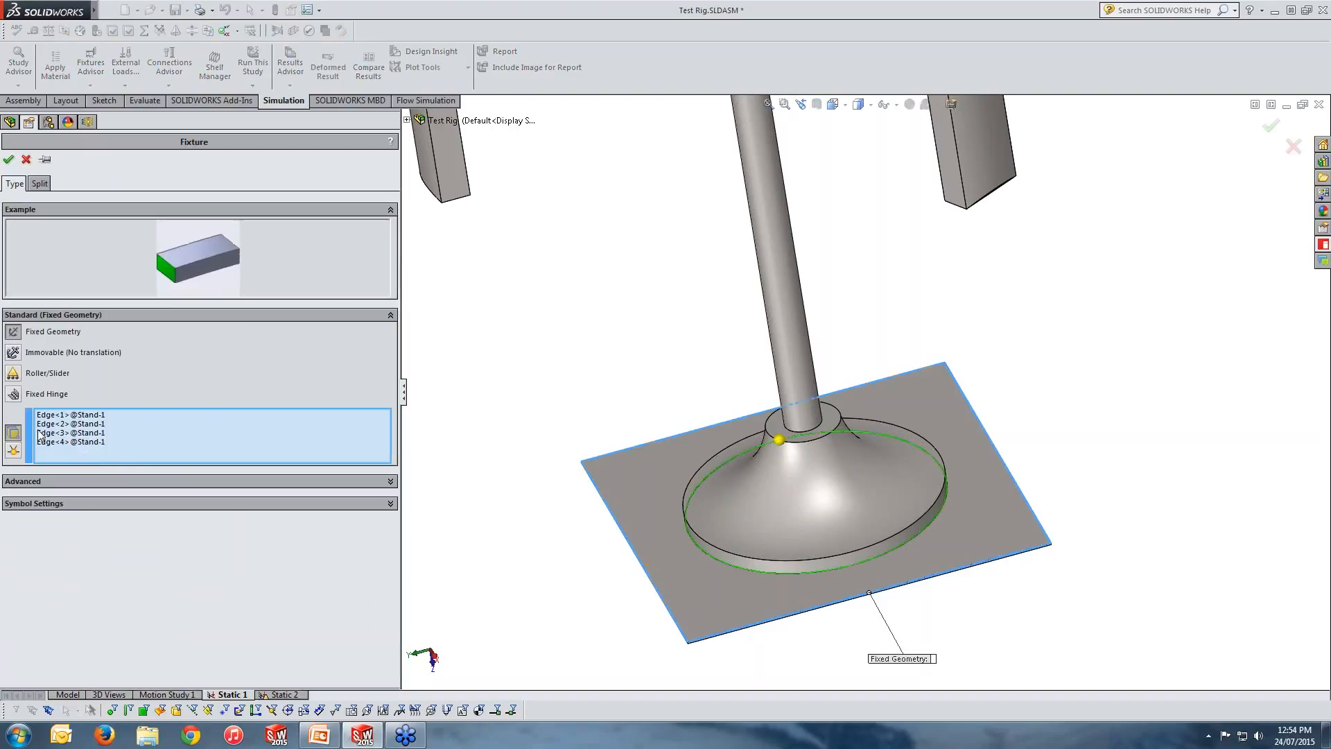
click(63, 415)
click(61, 423)
click(63, 433)
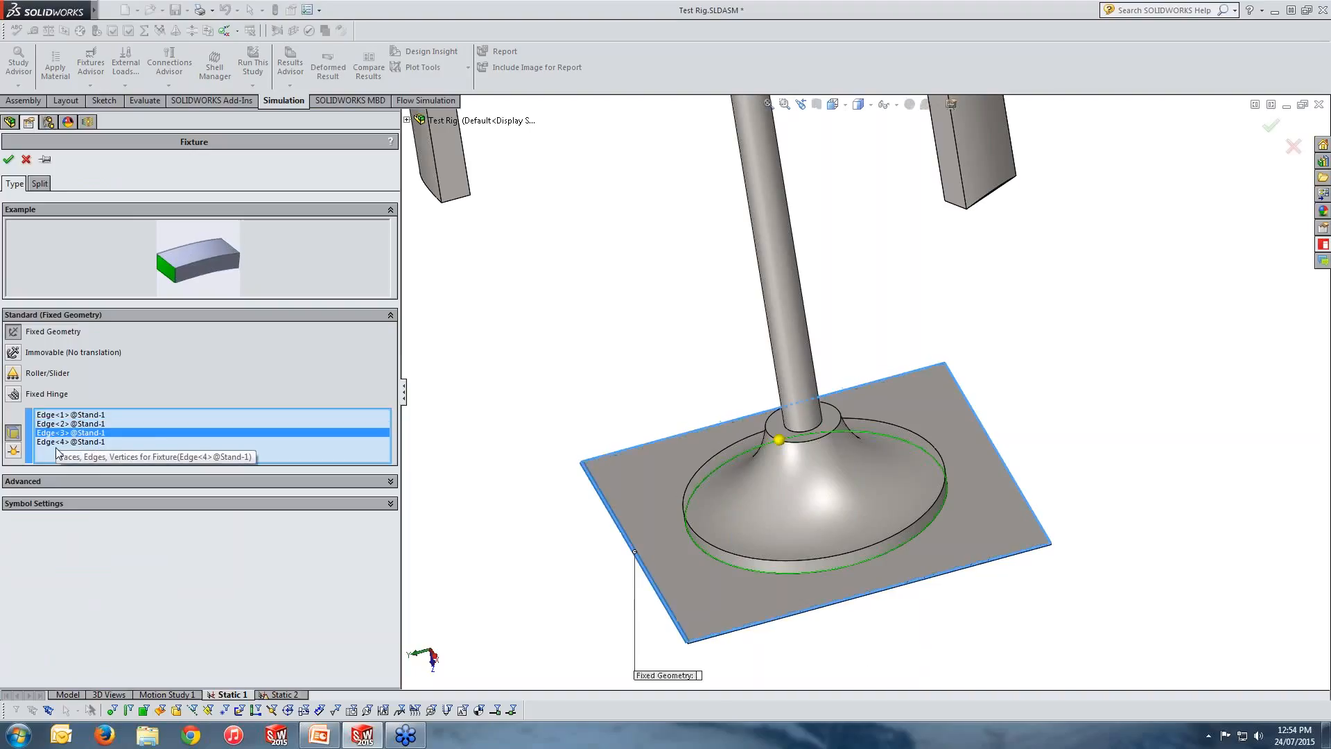
click(64, 442)
click(66, 433)
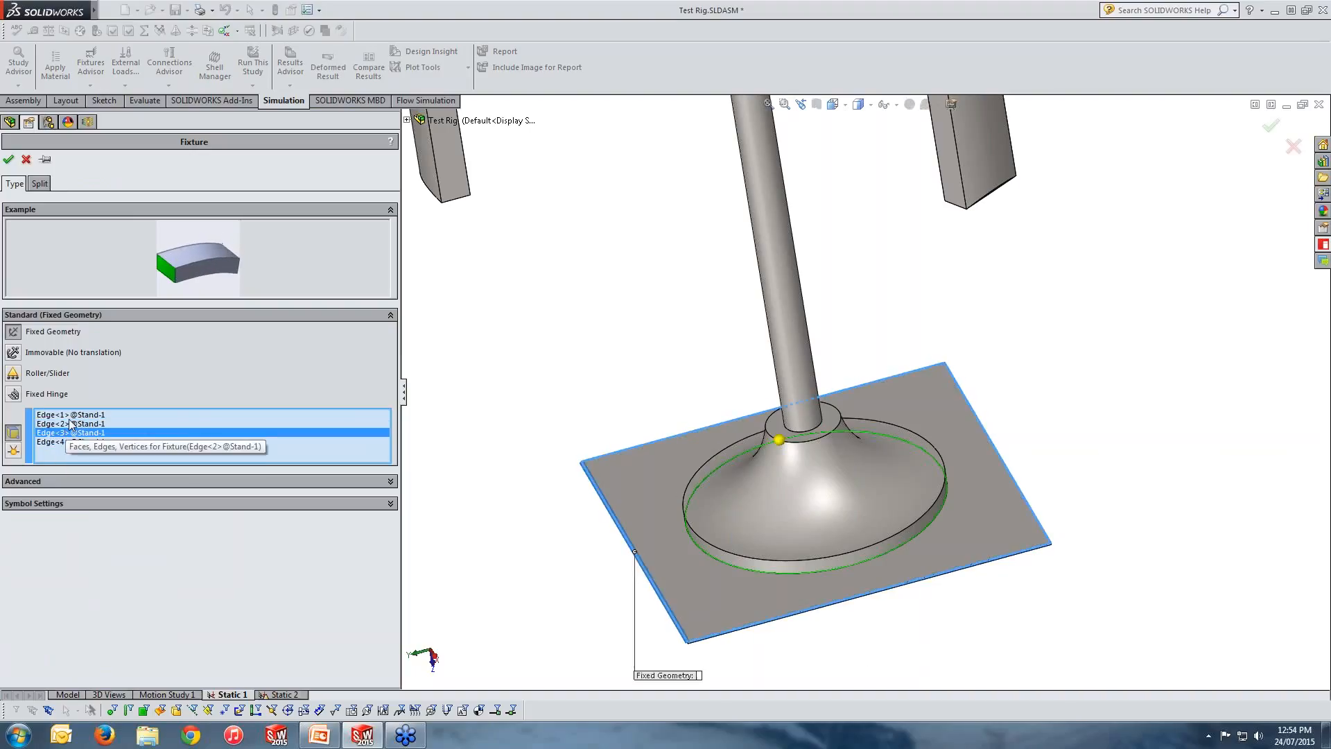
click(68, 424)
click(71, 415)
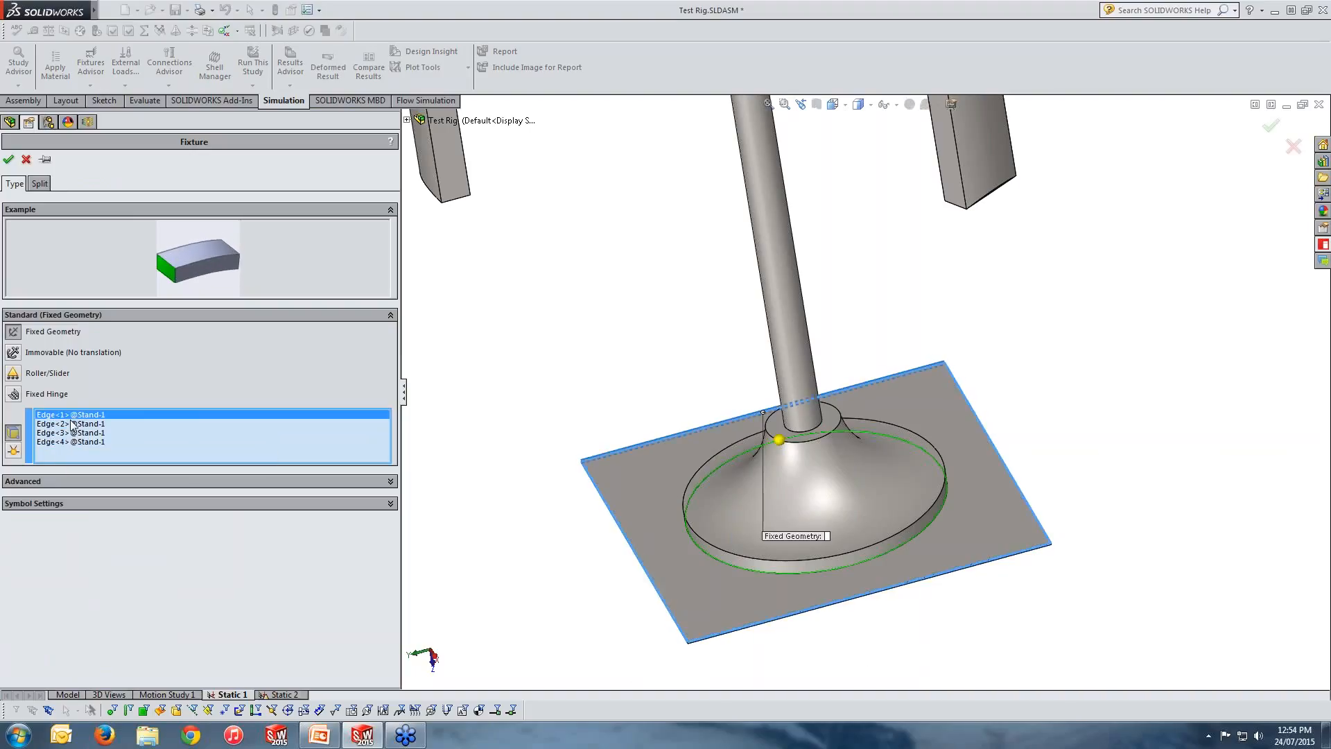
click(27, 160)
Step: Review the Static 1 setup, checking the parts, joint group, edge weld connector, Contact Set-30 and Fixed-2 fixture
drag(395, 442, 395, 370)
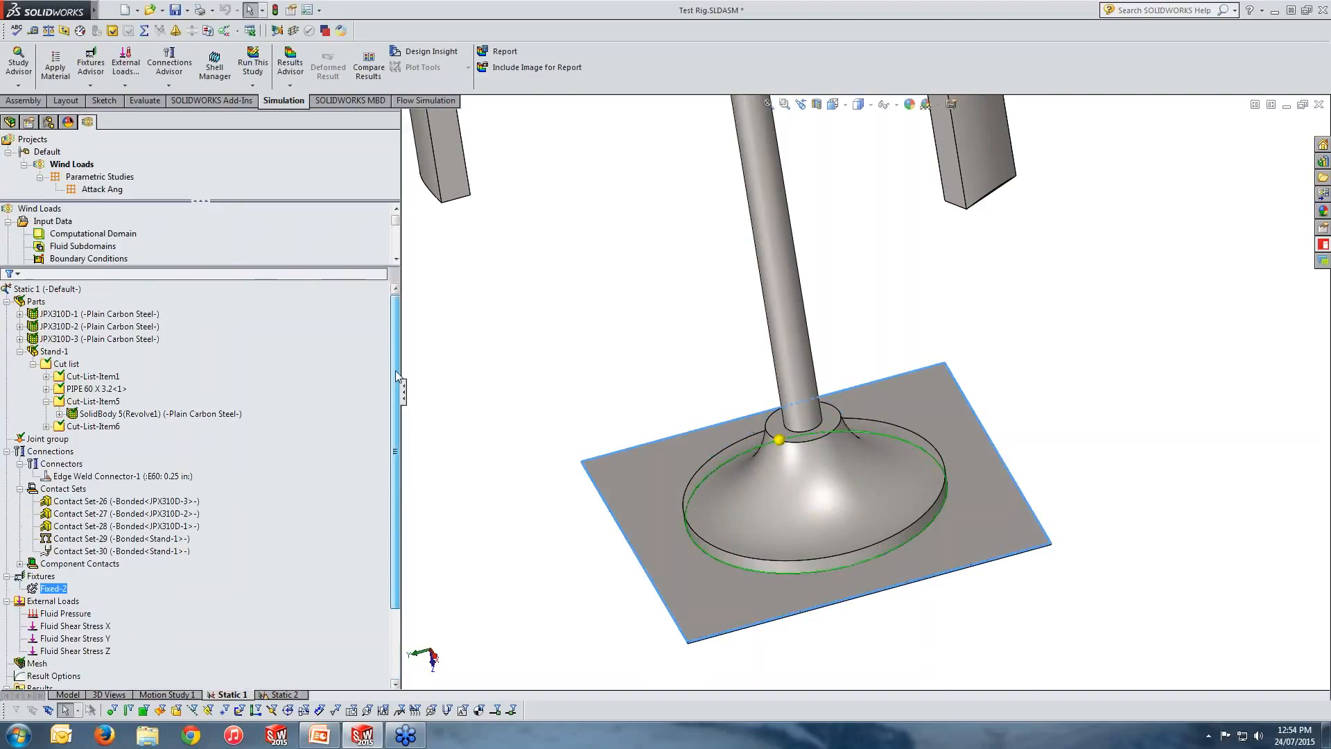
click(7, 301)
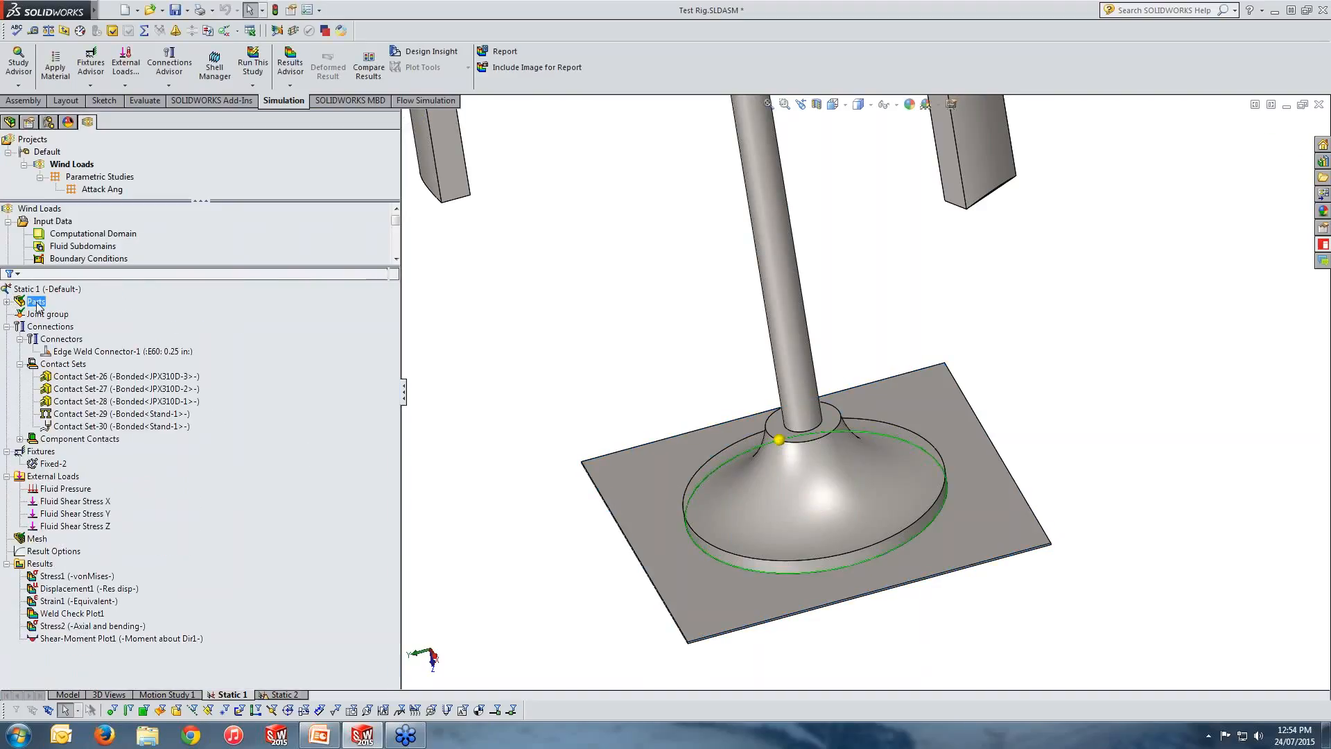
click(7, 301)
click(97, 415)
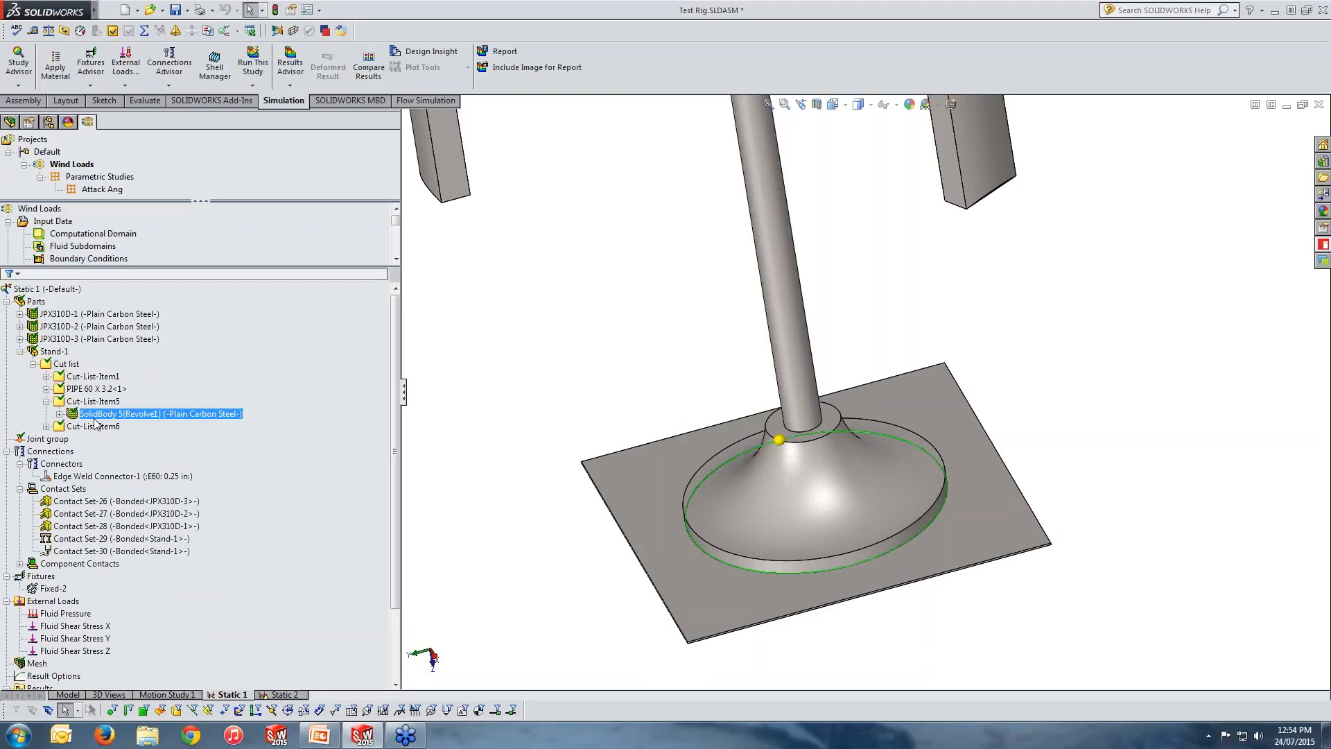
click(62, 439)
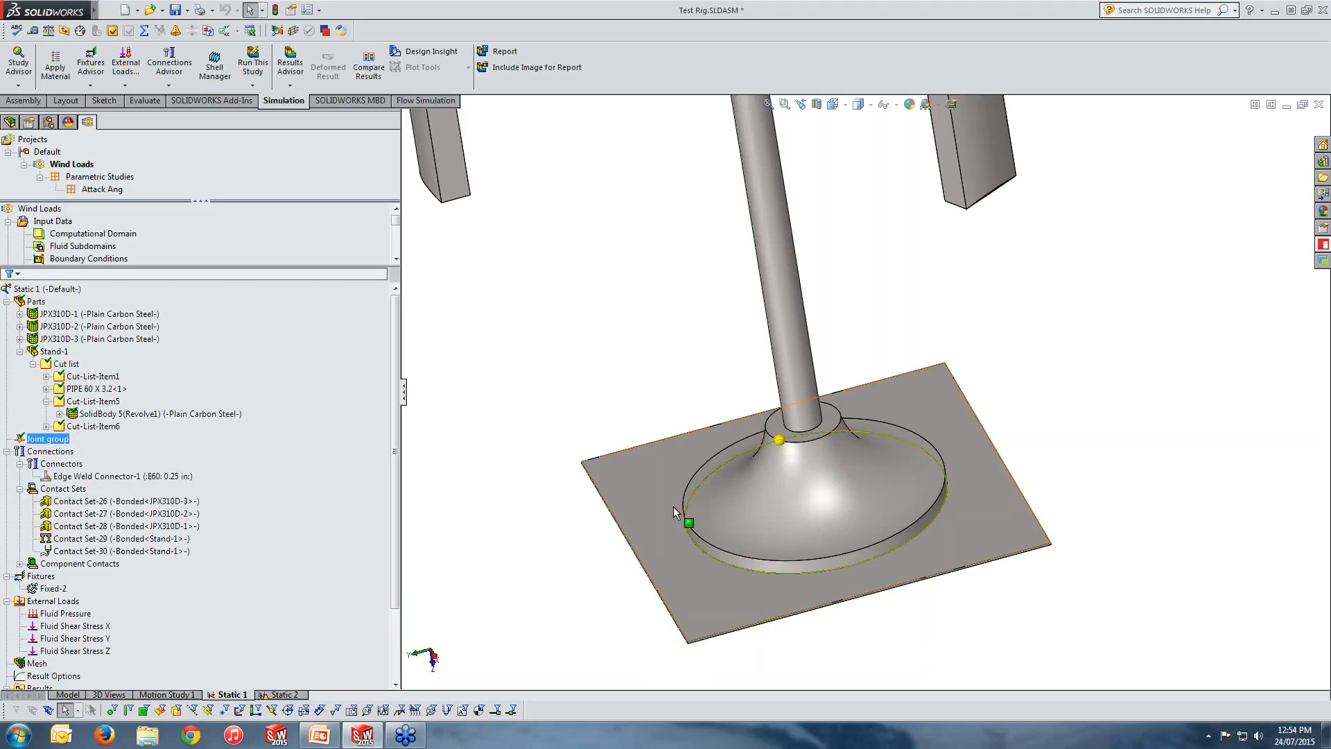
scroll(672, 511, up, 2)
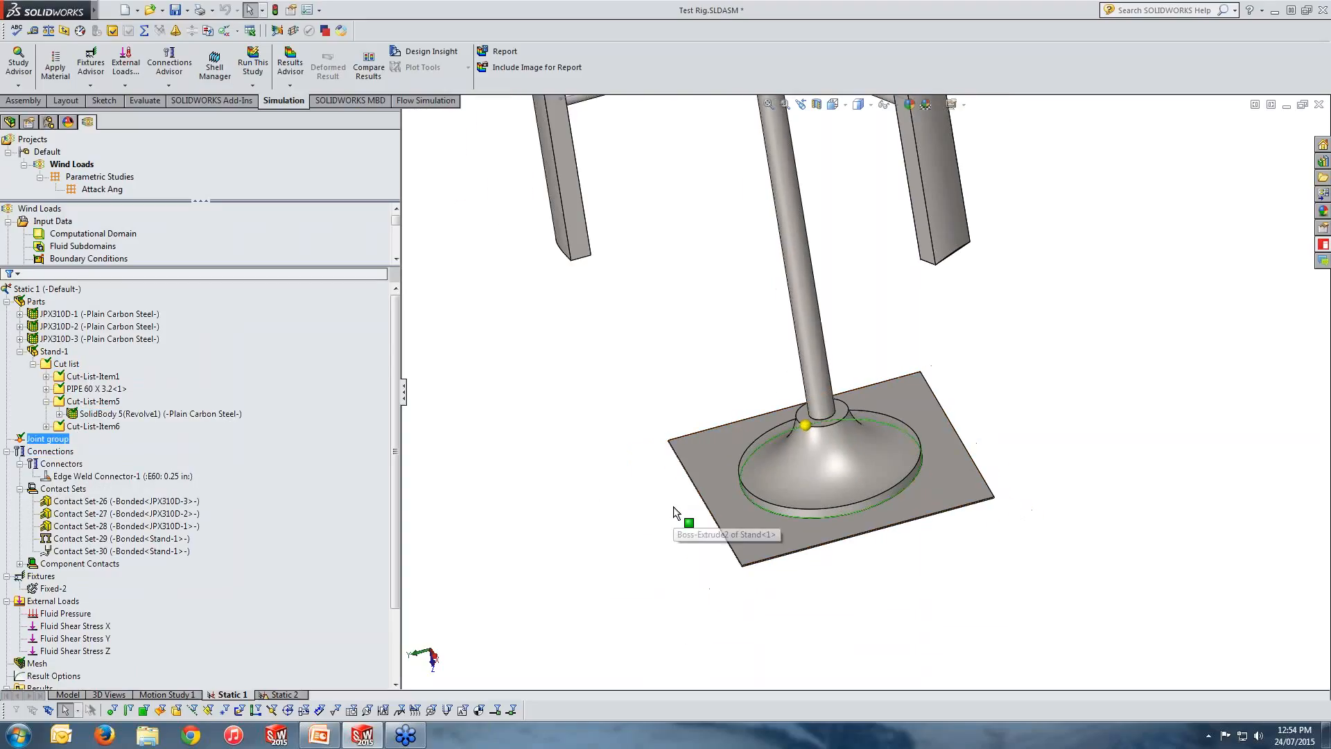
click(127, 477)
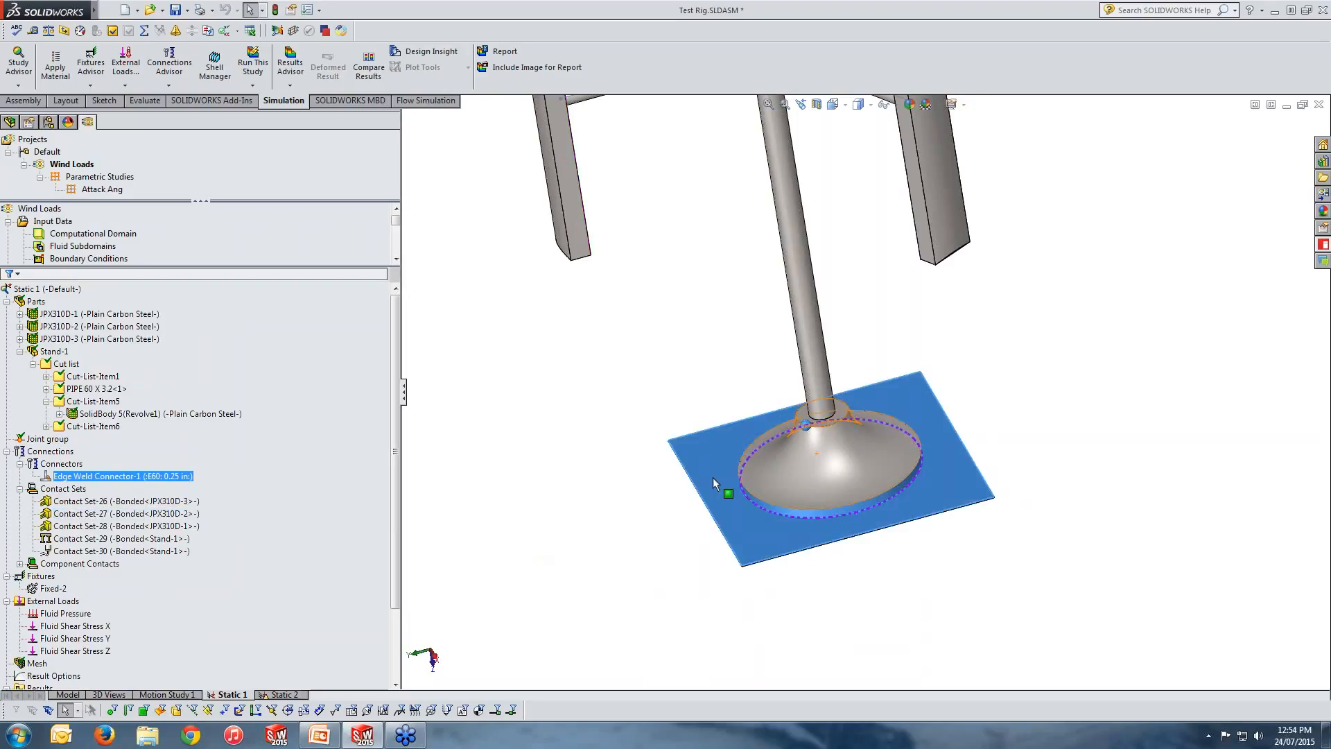
click(102, 551)
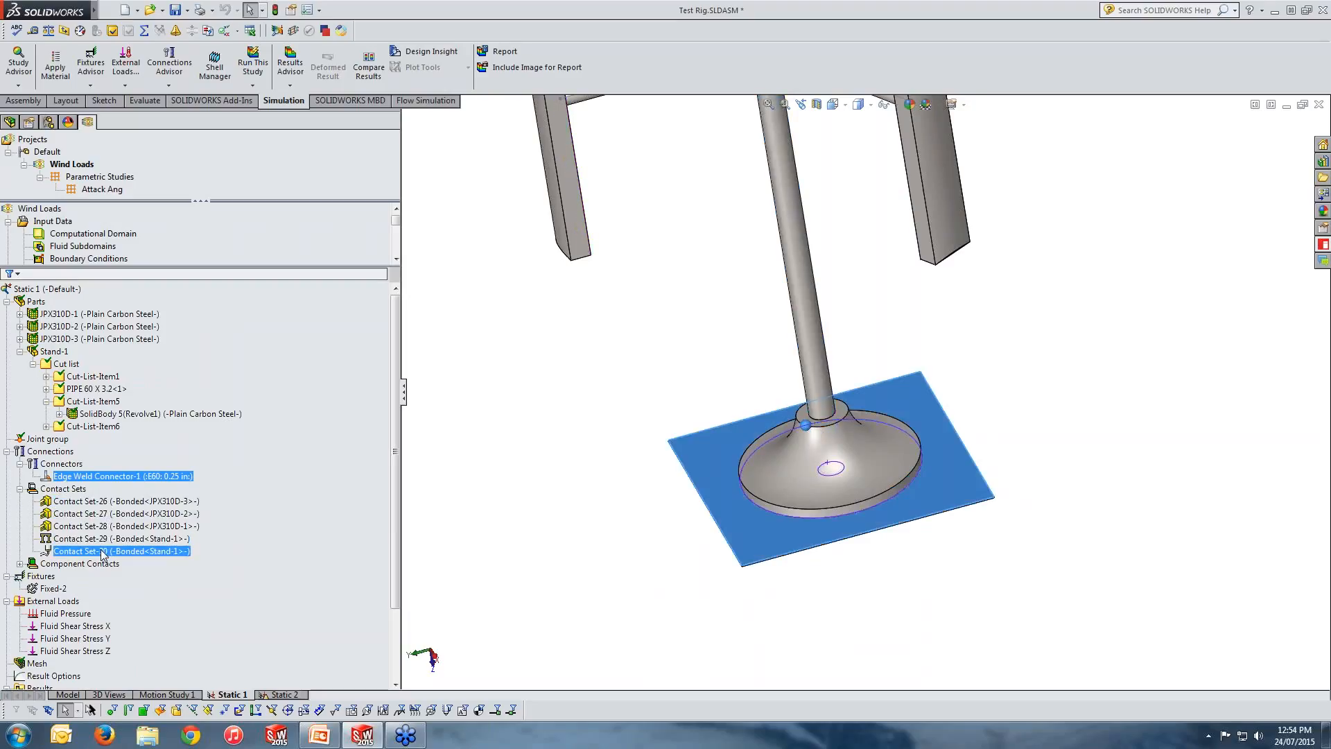
click(56, 589)
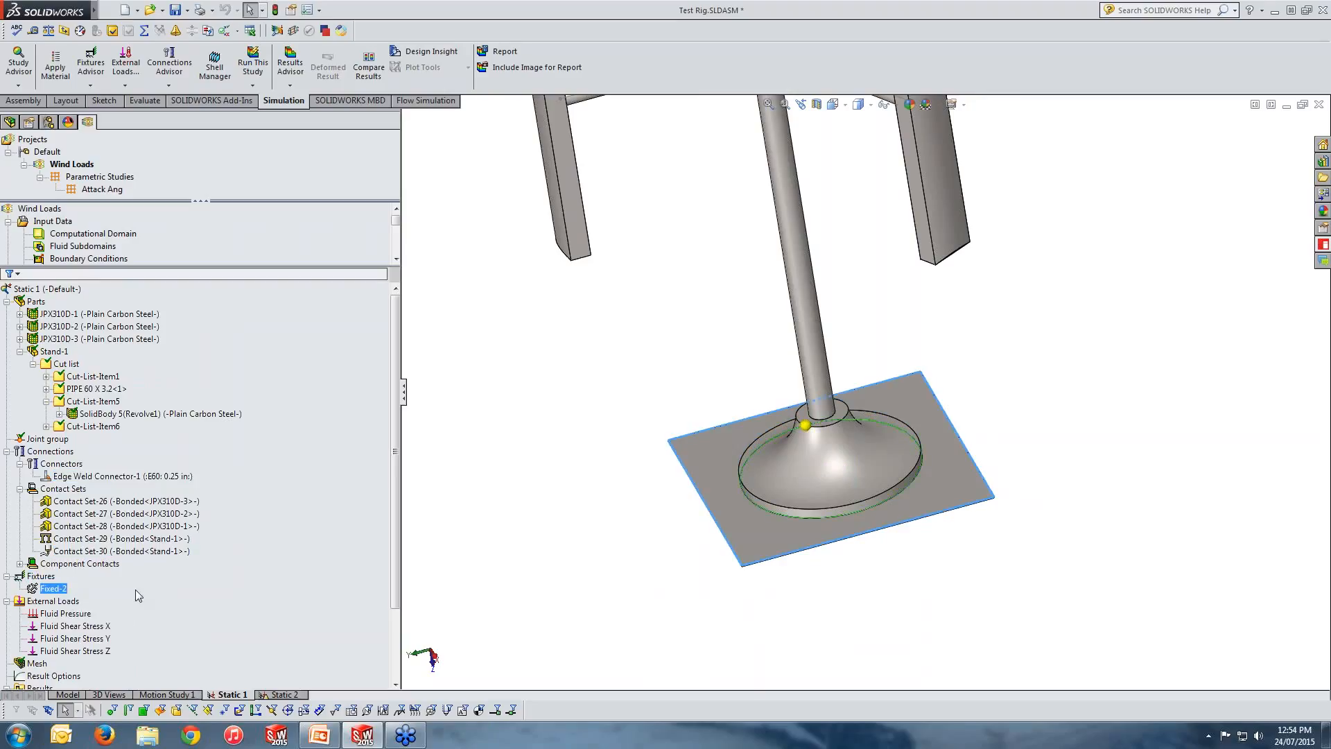
Step: Examine the fluid pressure and fluid shear stress entries among the external loads of Static 1
drag(390, 476, 395, 545)
ctrl+click(78, 517)
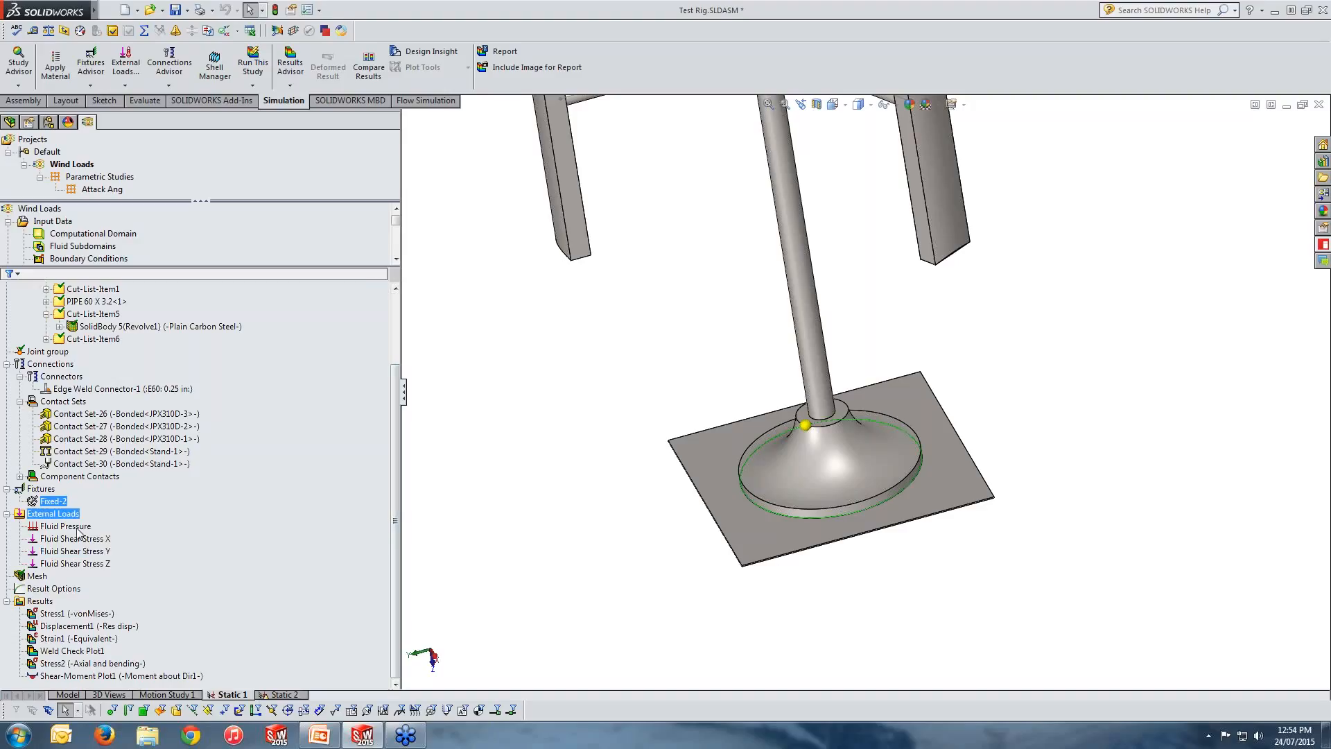
ctrl+click(77, 564)
ctrl+click(76, 565)
ctrl+click(72, 552)
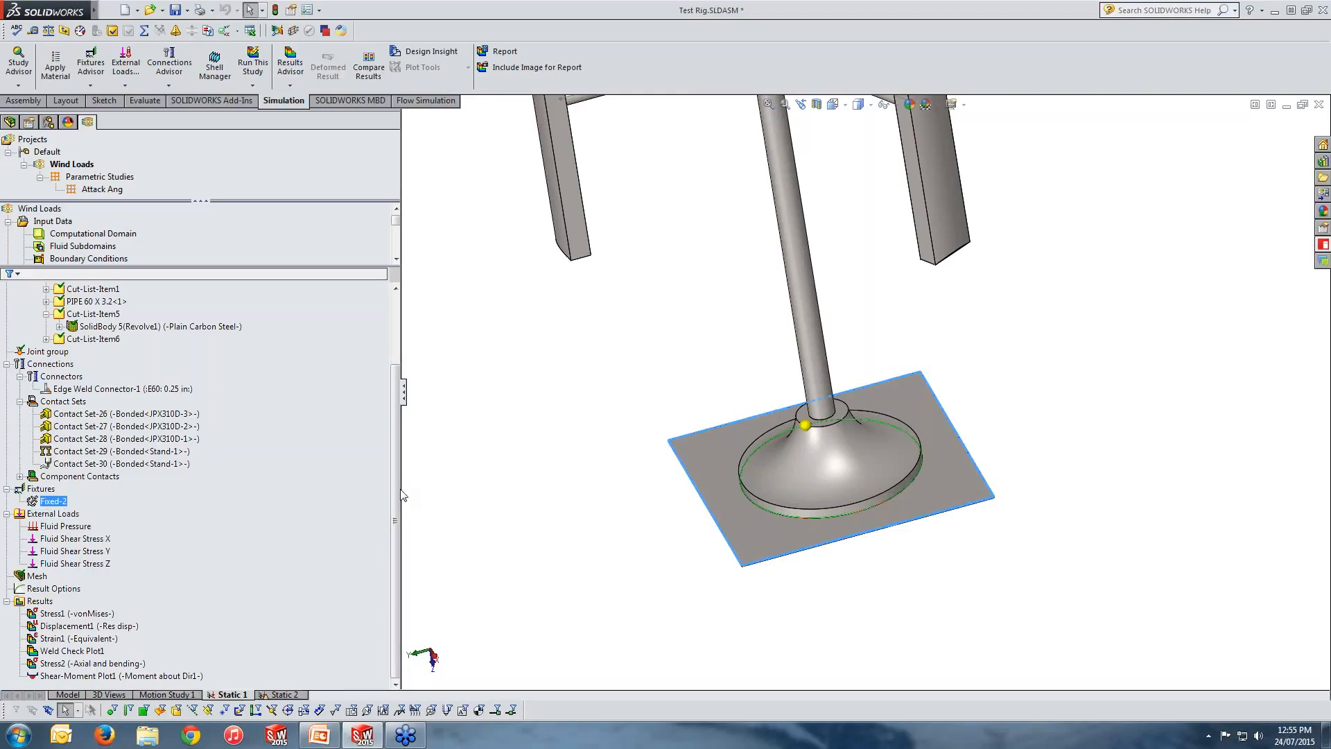
Step: Check the fluid pressure option and its linked Flow Simulation results file in the Static 1 study properties
drag(395, 440, 294, 347)
right_click(72, 290)
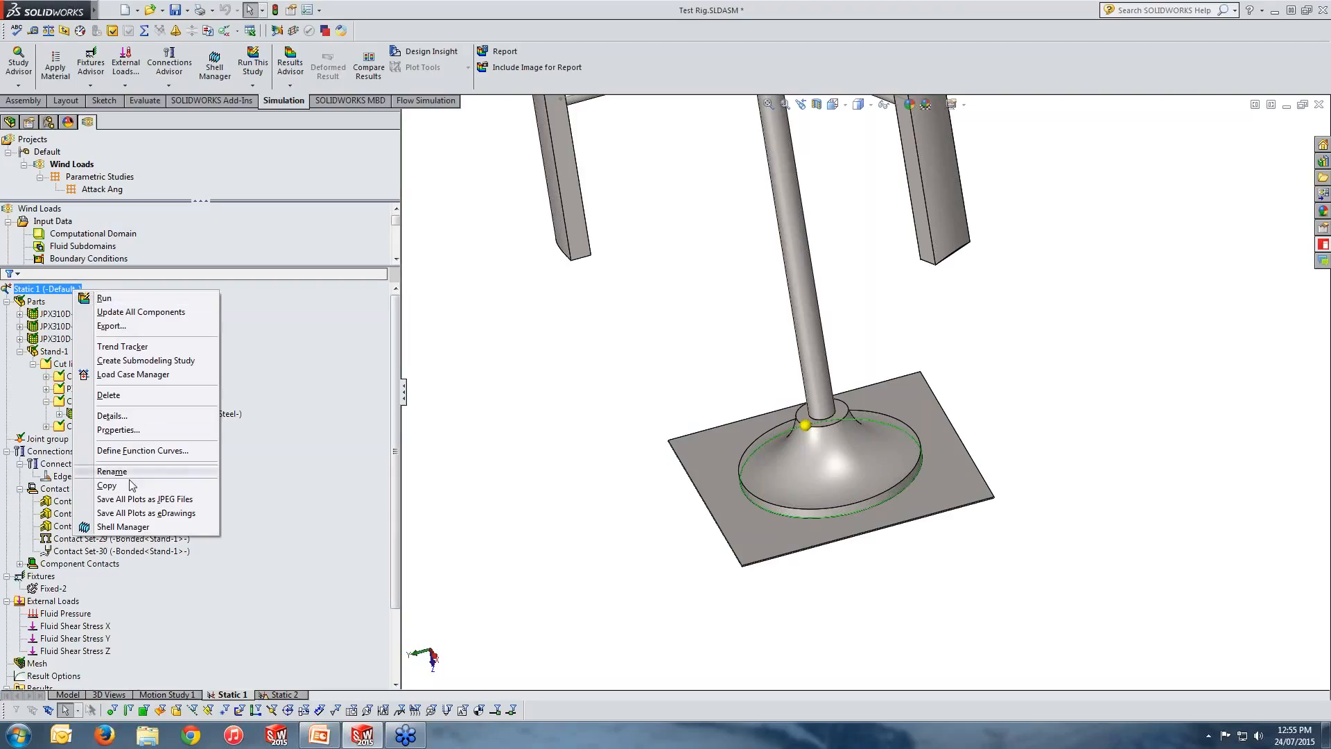
click(118, 430)
click(593, 181)
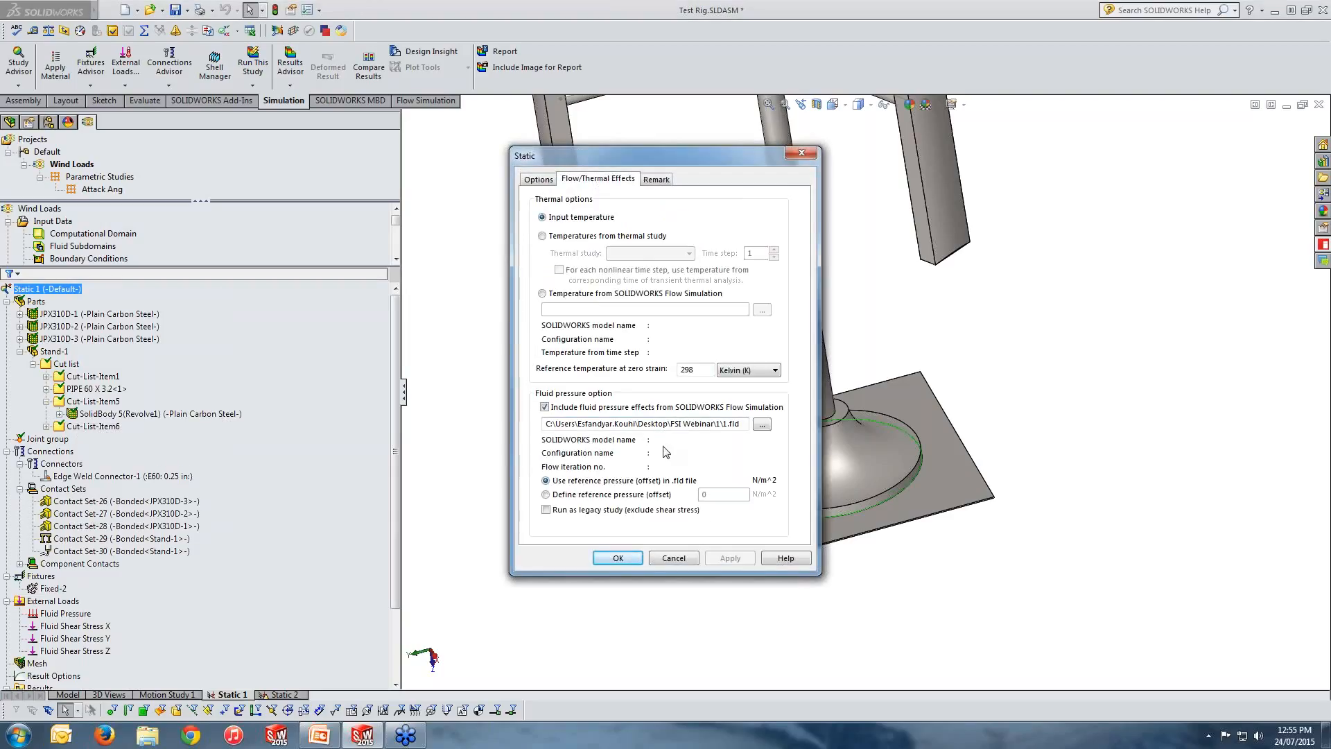
click(801, 153)
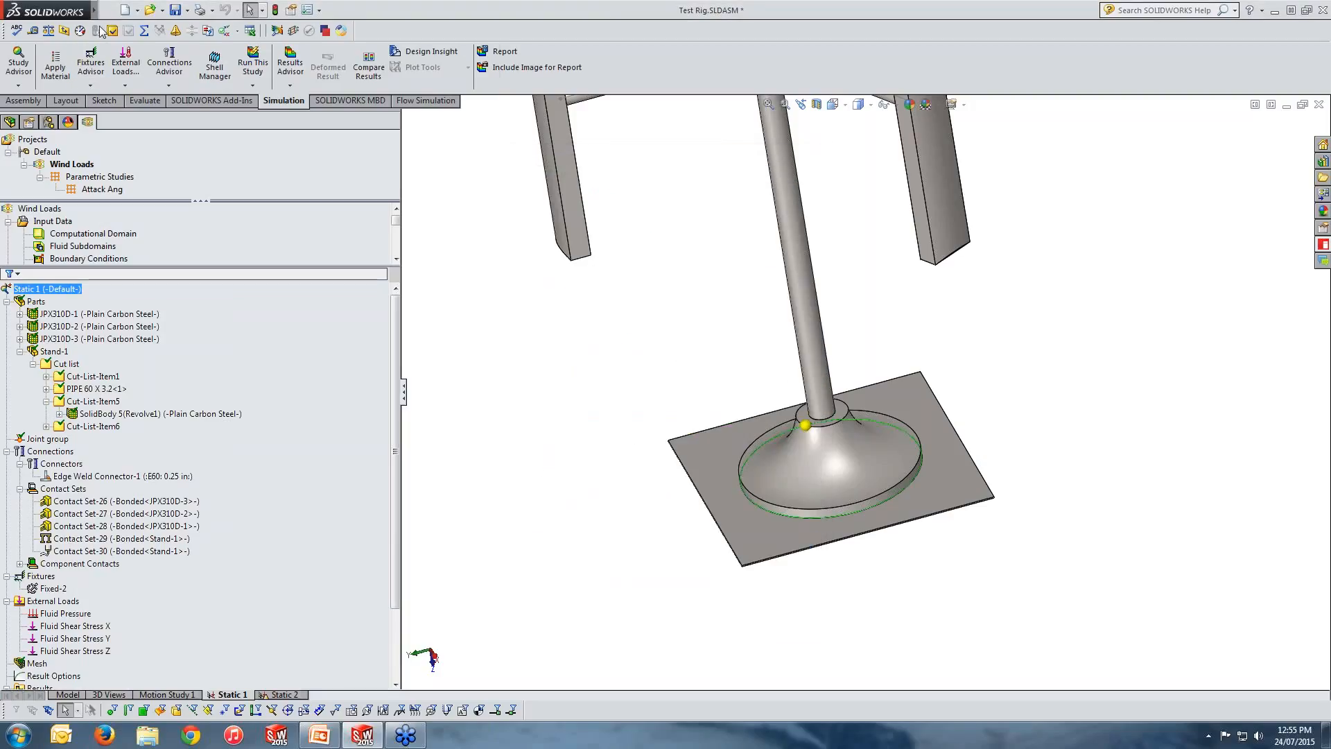
Step: Locate the Export Results to Simulation command among the Flow Simulation tools
click(220, 10)
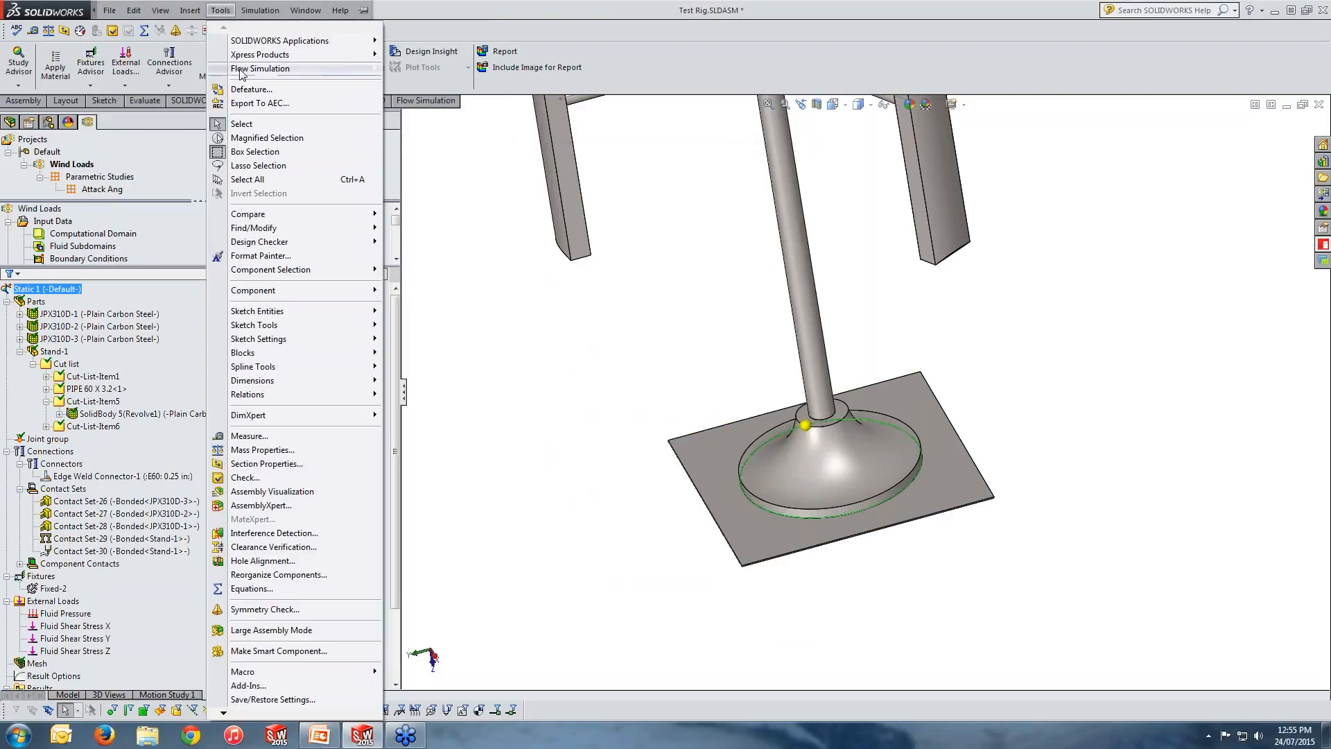
mouse_move(291, 69)
mouse_move(517, 227)
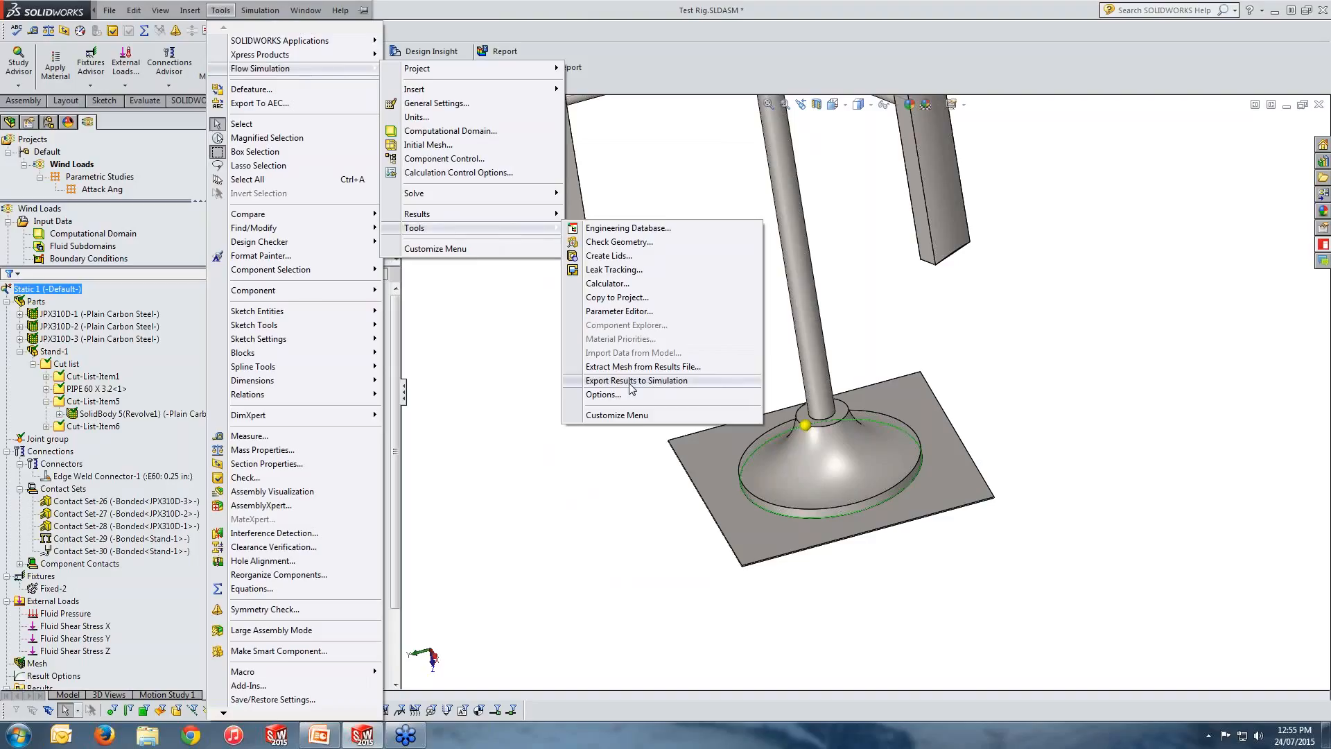
click(477, 401)
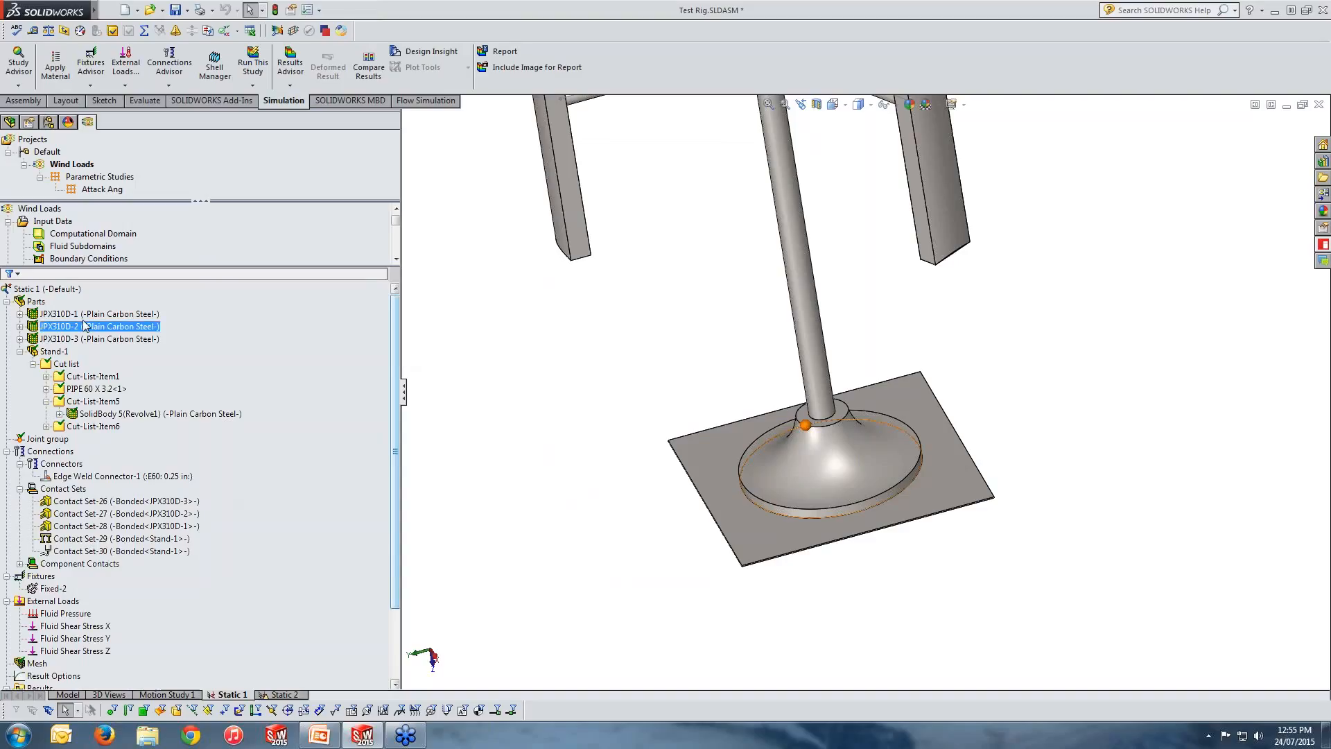
Step: Show the Fluid Pressure load plot of Static 1 on the whole test rig
click(7, 301)
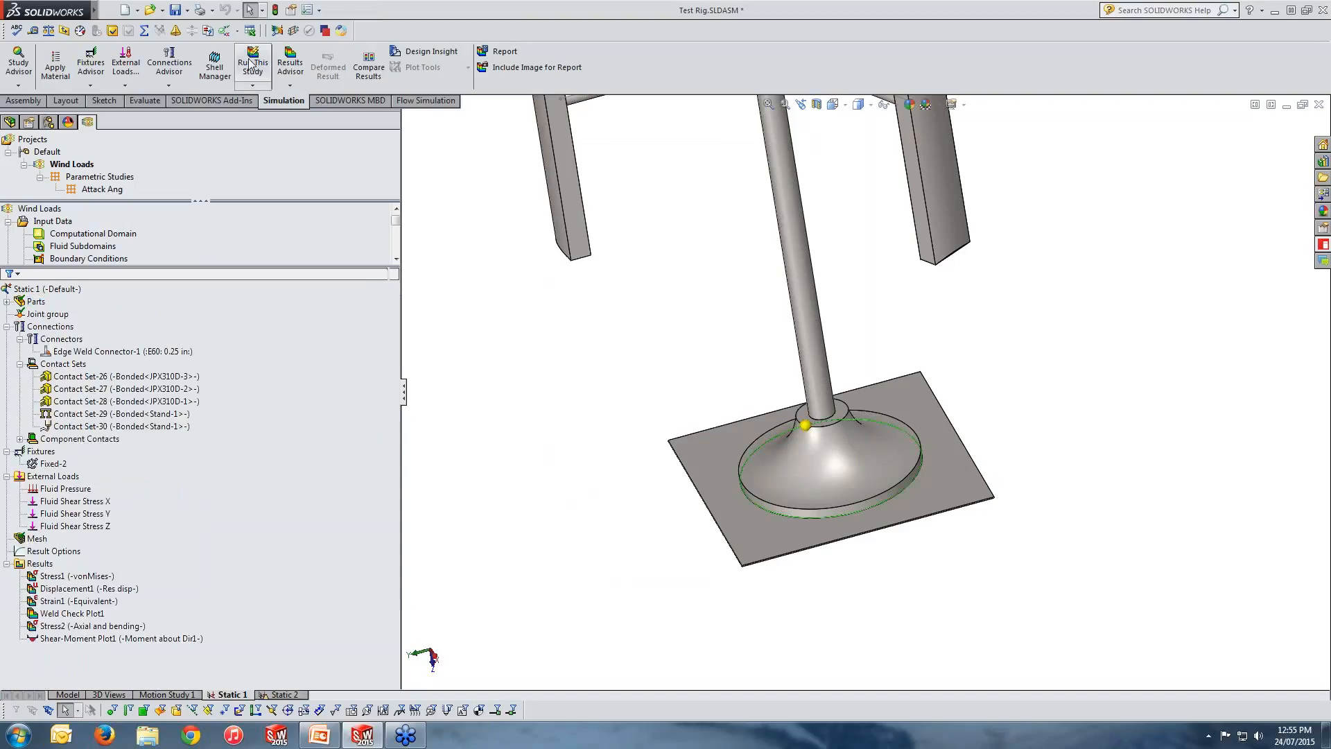
key(z)
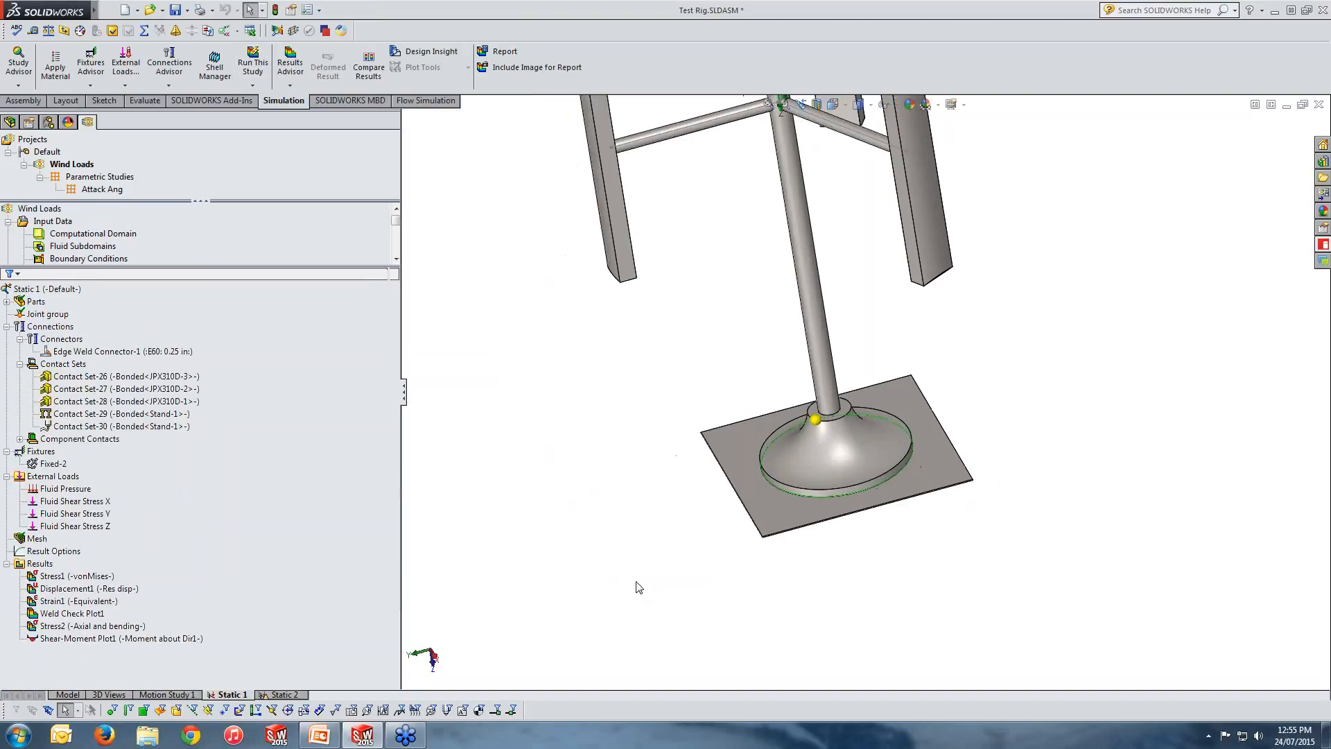
key(z)
middle_drag(966, 368, 957, 291)
scroll(975, 322, down, 1)
scroll(957, 292, up, 2)
scroll(956, 292, down, 2)
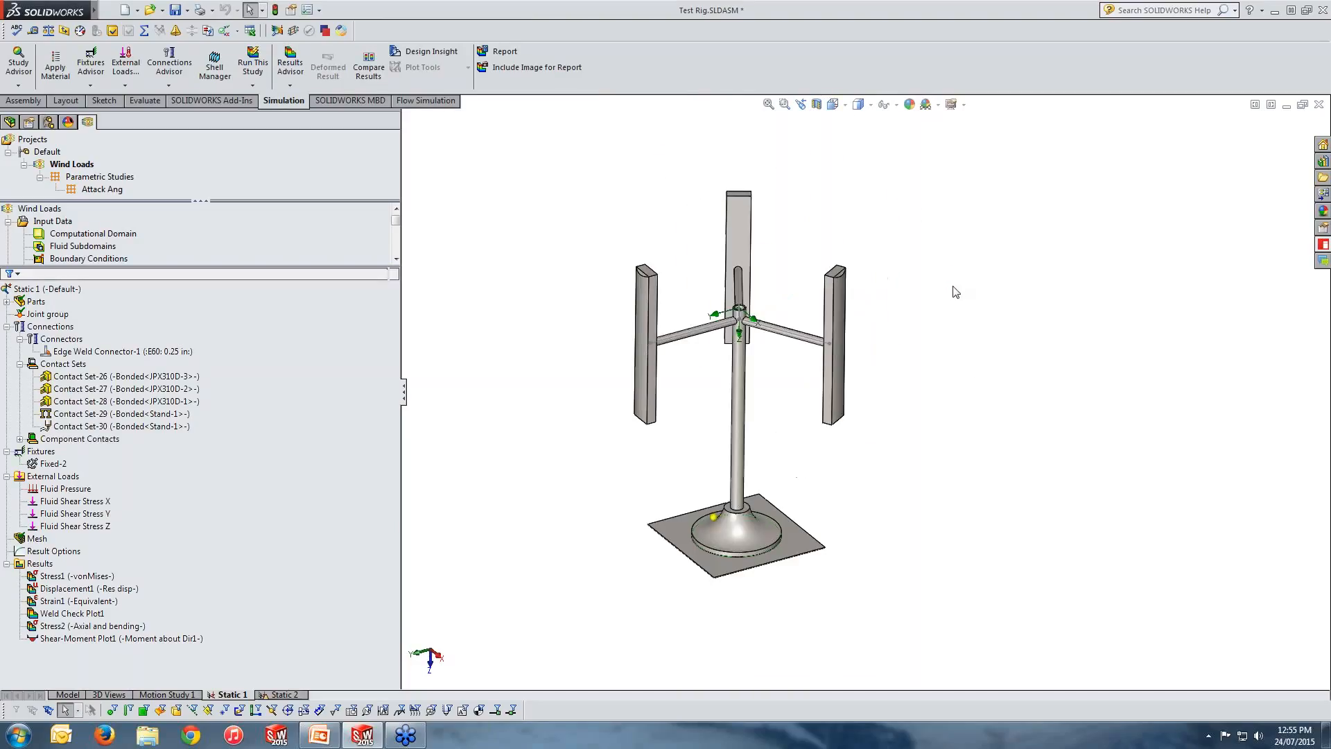
right_click(73, 494)
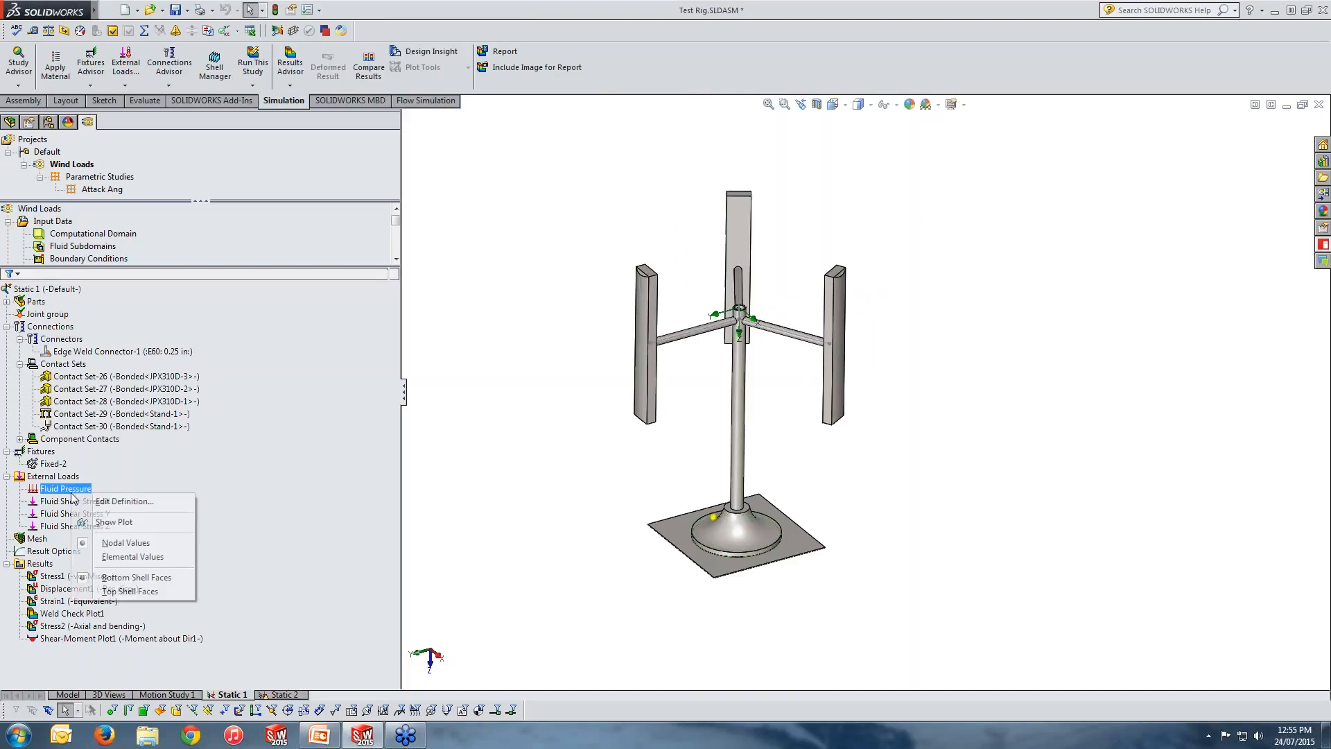
click(115, 521)
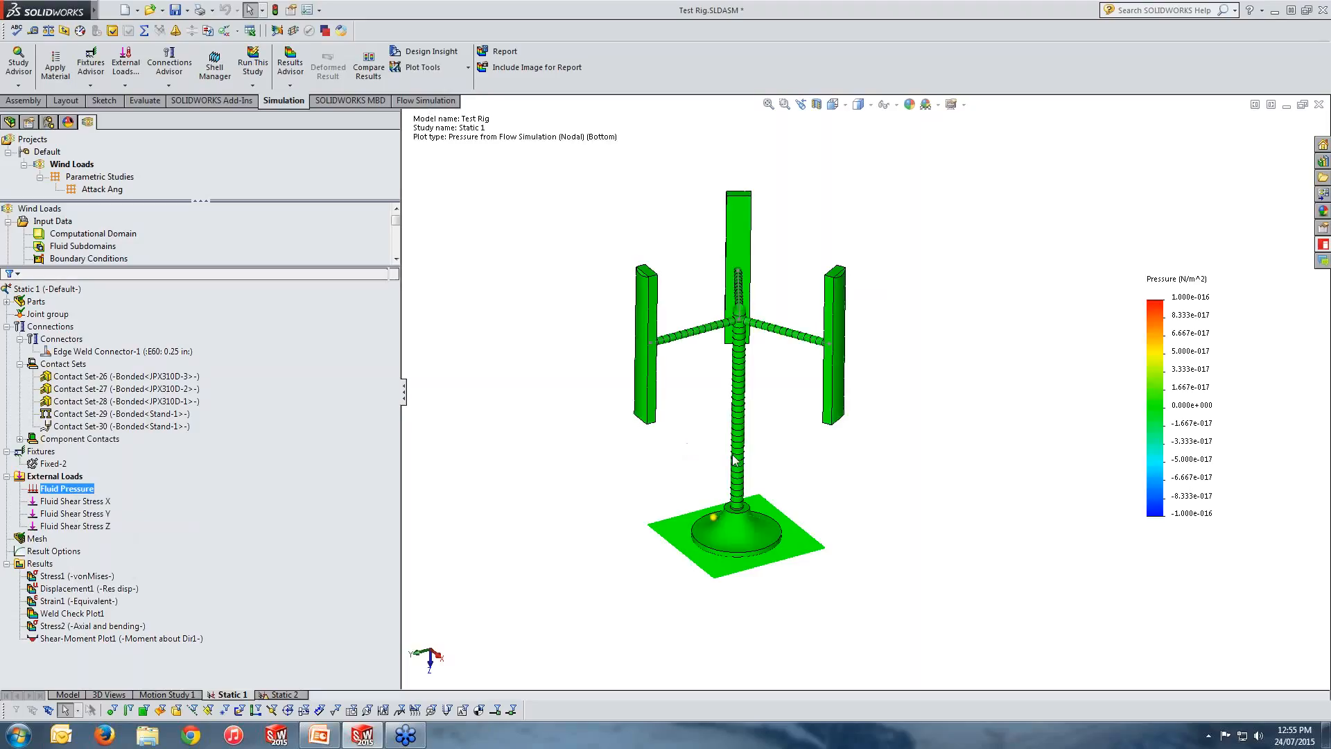
ctrl+click(90, 501)
ctrl+click(59, 500)
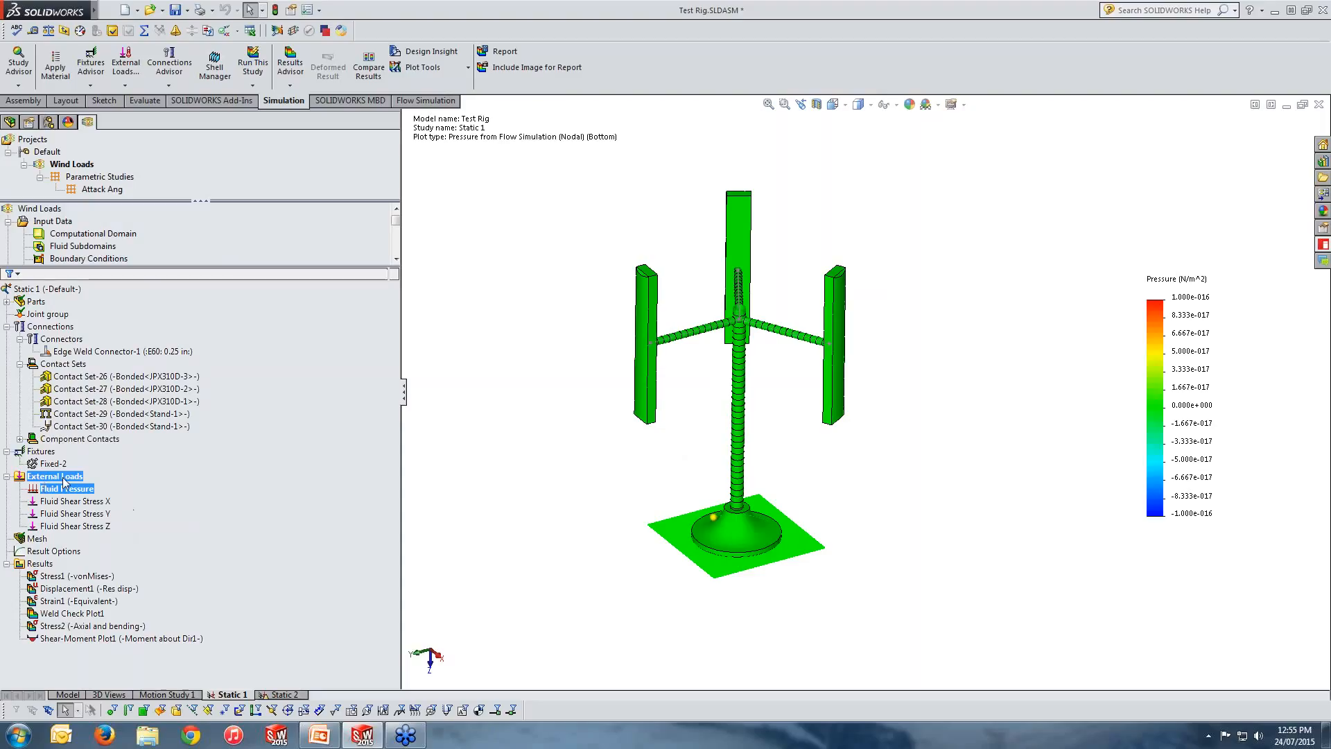
mouse_move(89, 15)
click(221, 10)
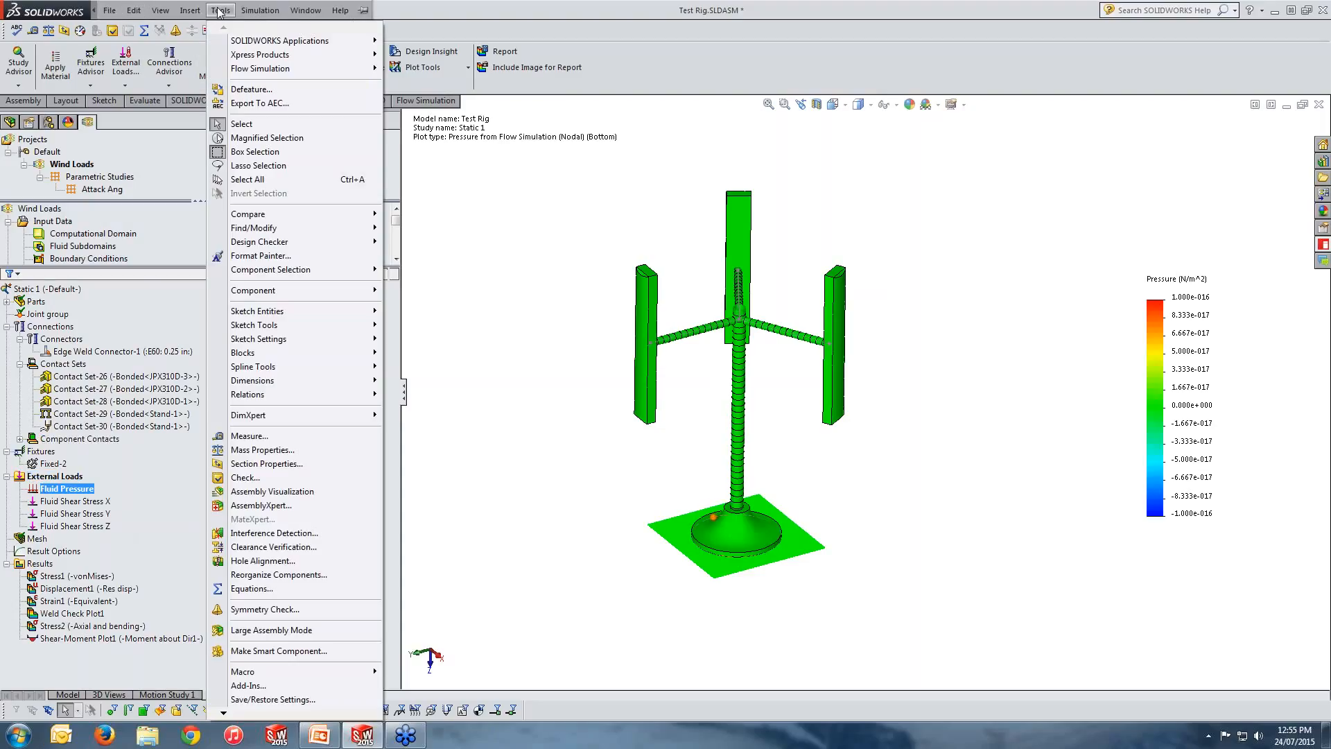
mouse_move(251, 70)
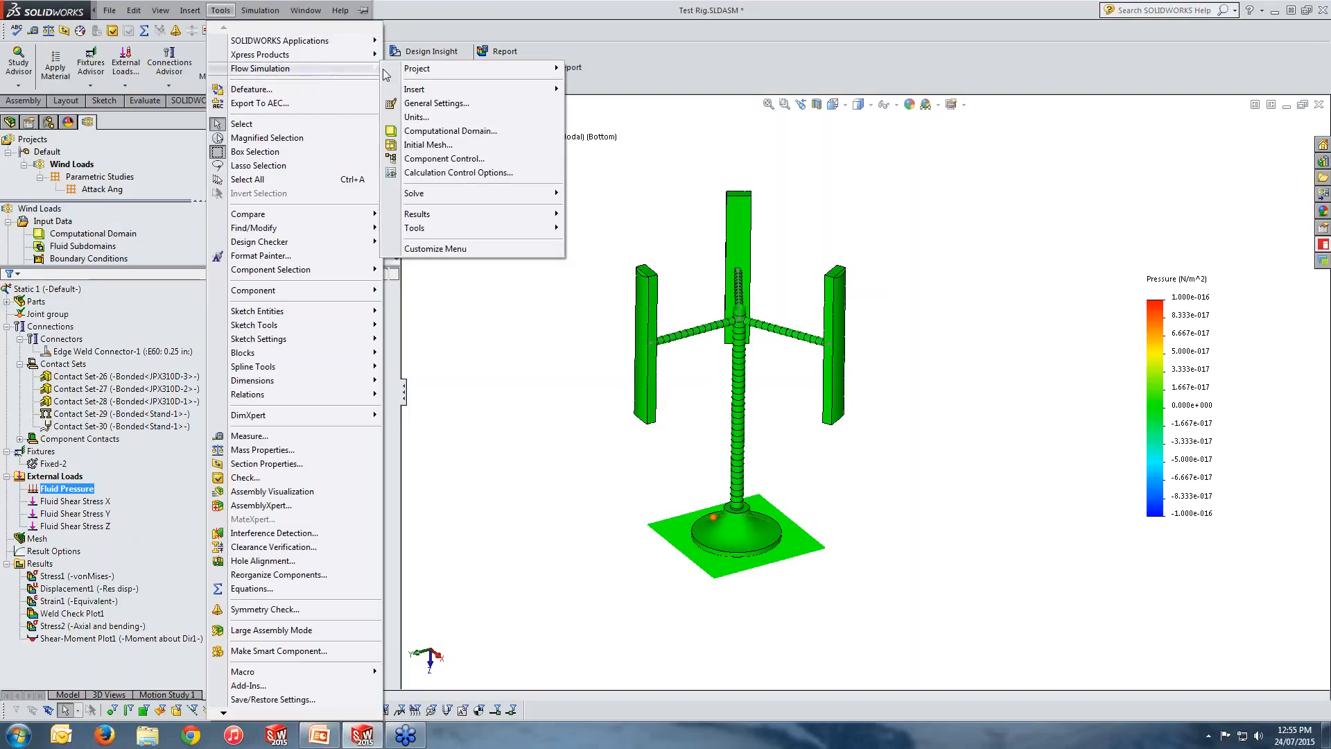
click(538, 475)
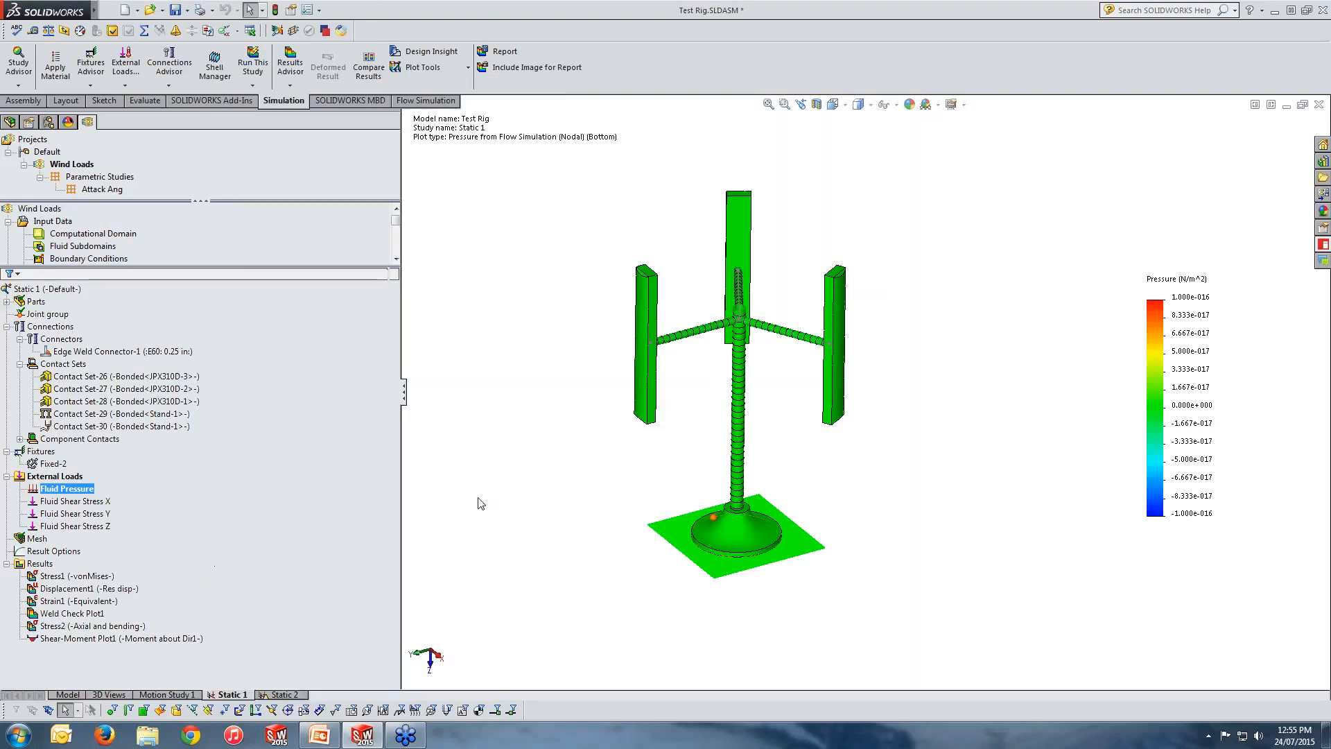
click(160, 9)
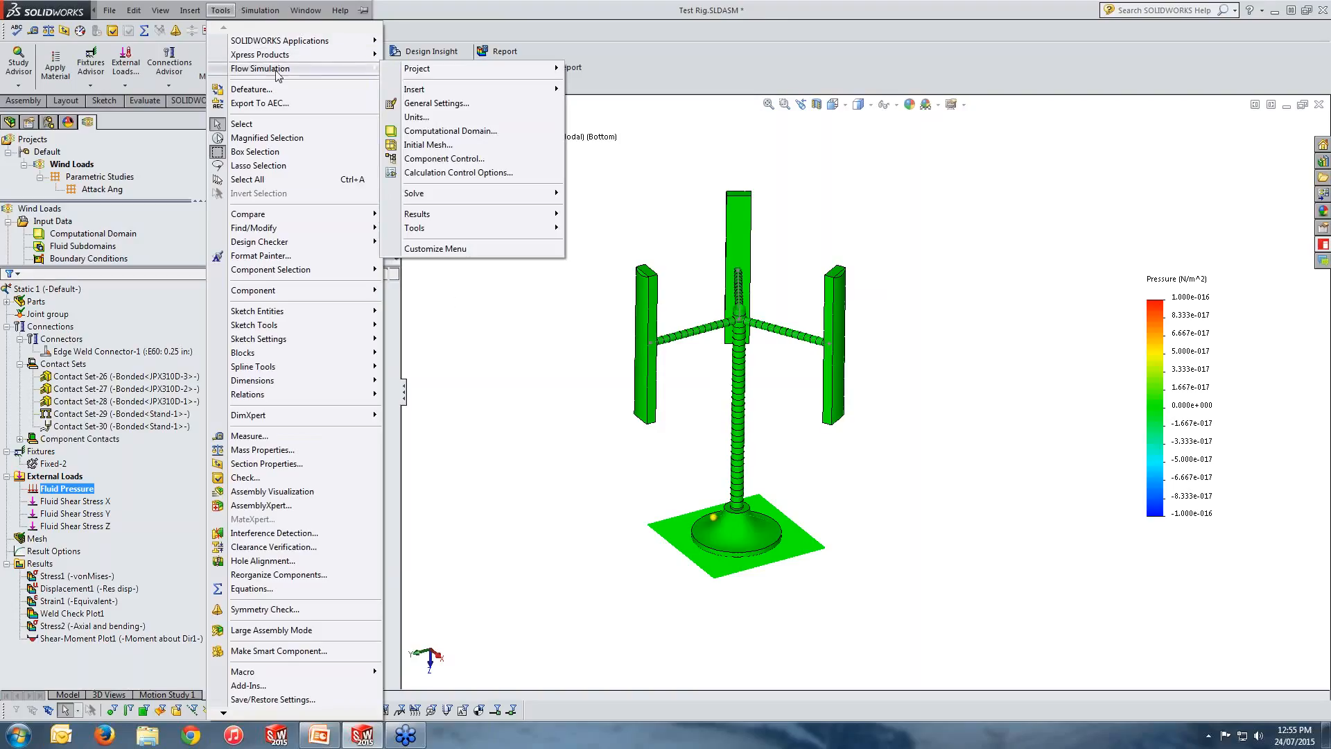
click(515, 374)
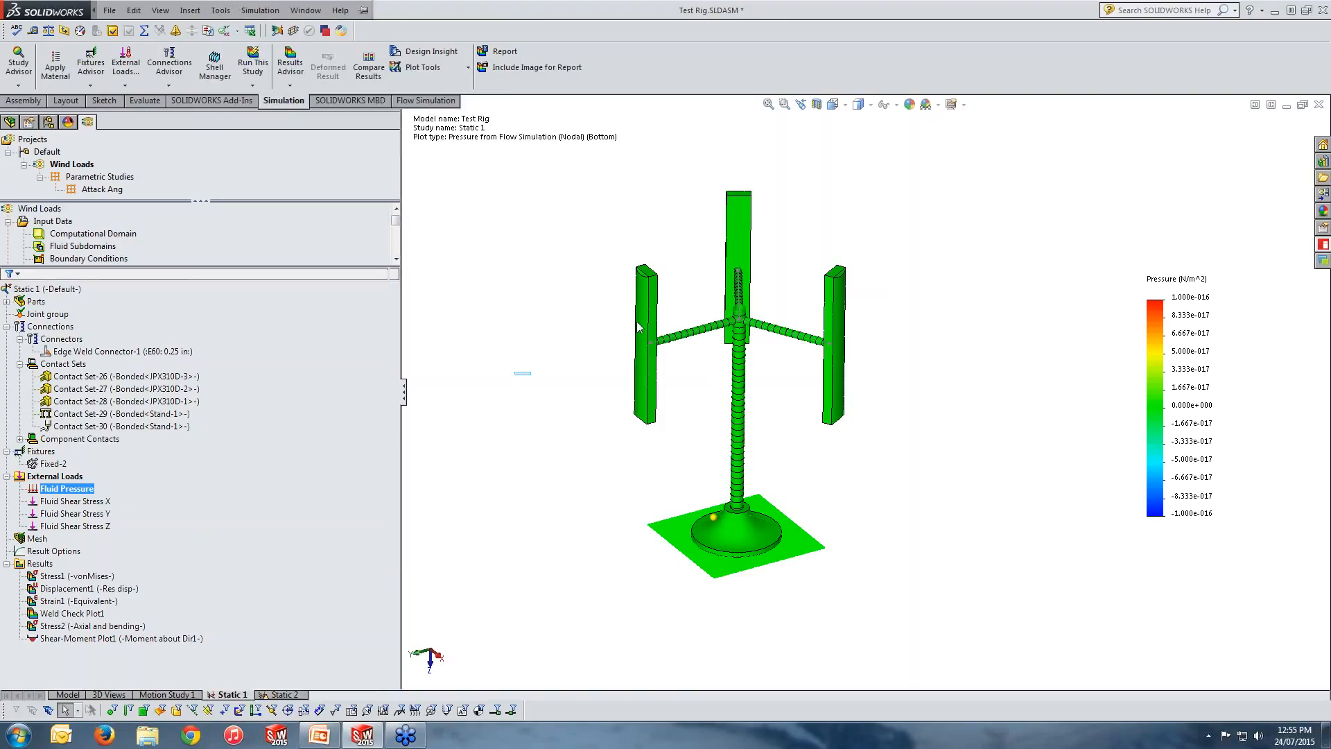
Step: Close the Test Rig assembly and reopen it from the recent documents
click(1319, 104)
click(615, 380)
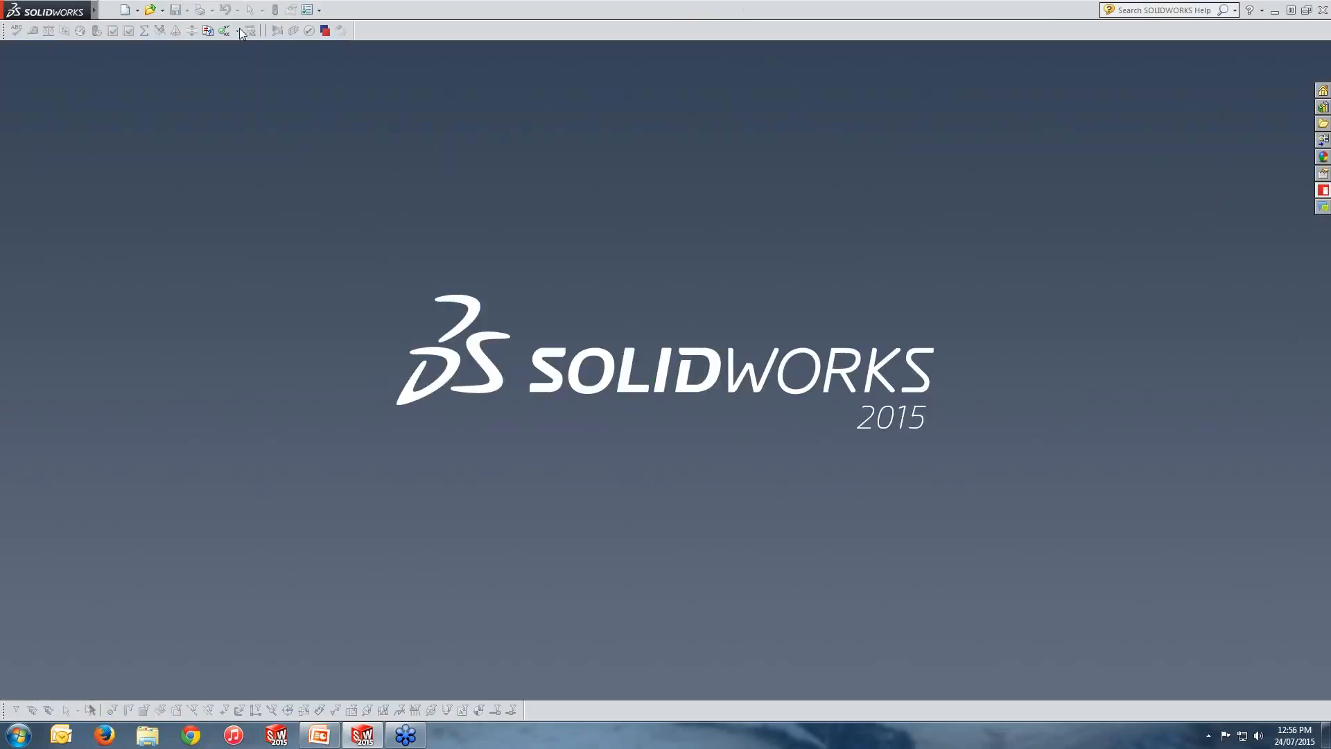
click(163, 11)
click(228, 40)
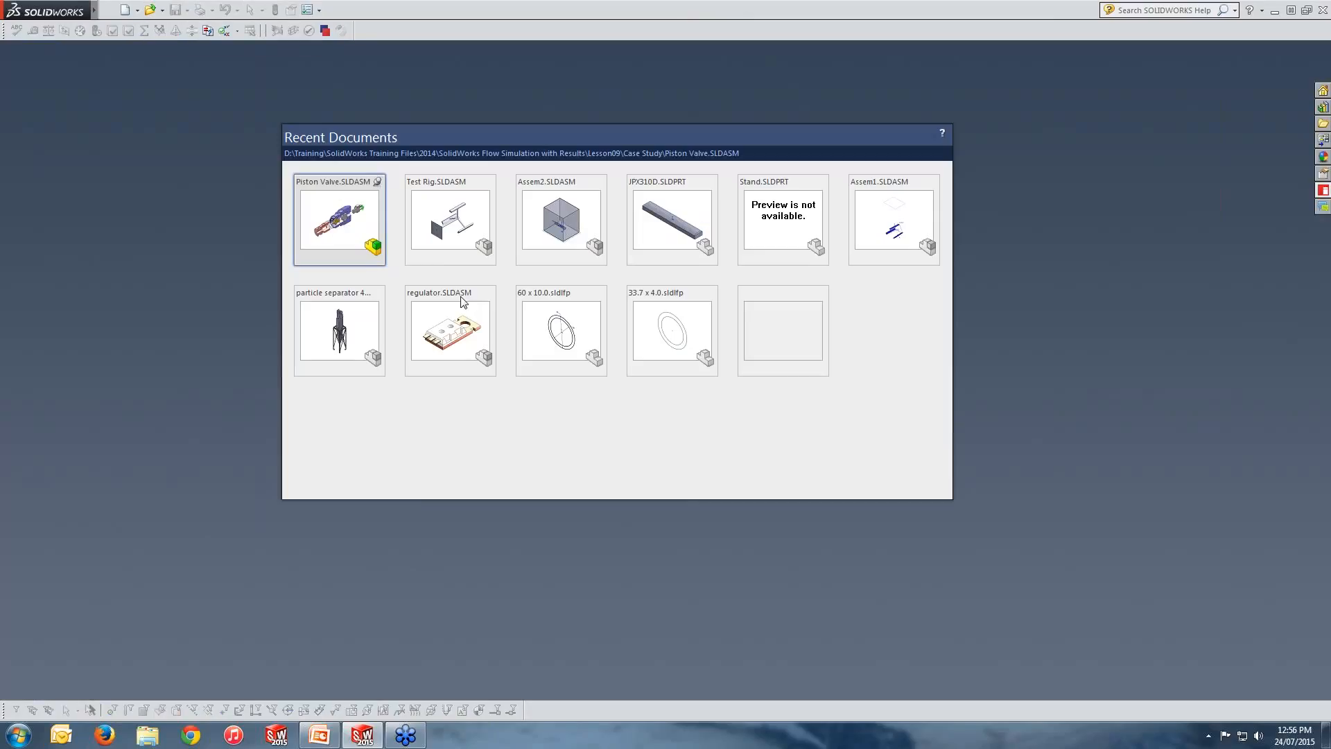
click(433, 233)
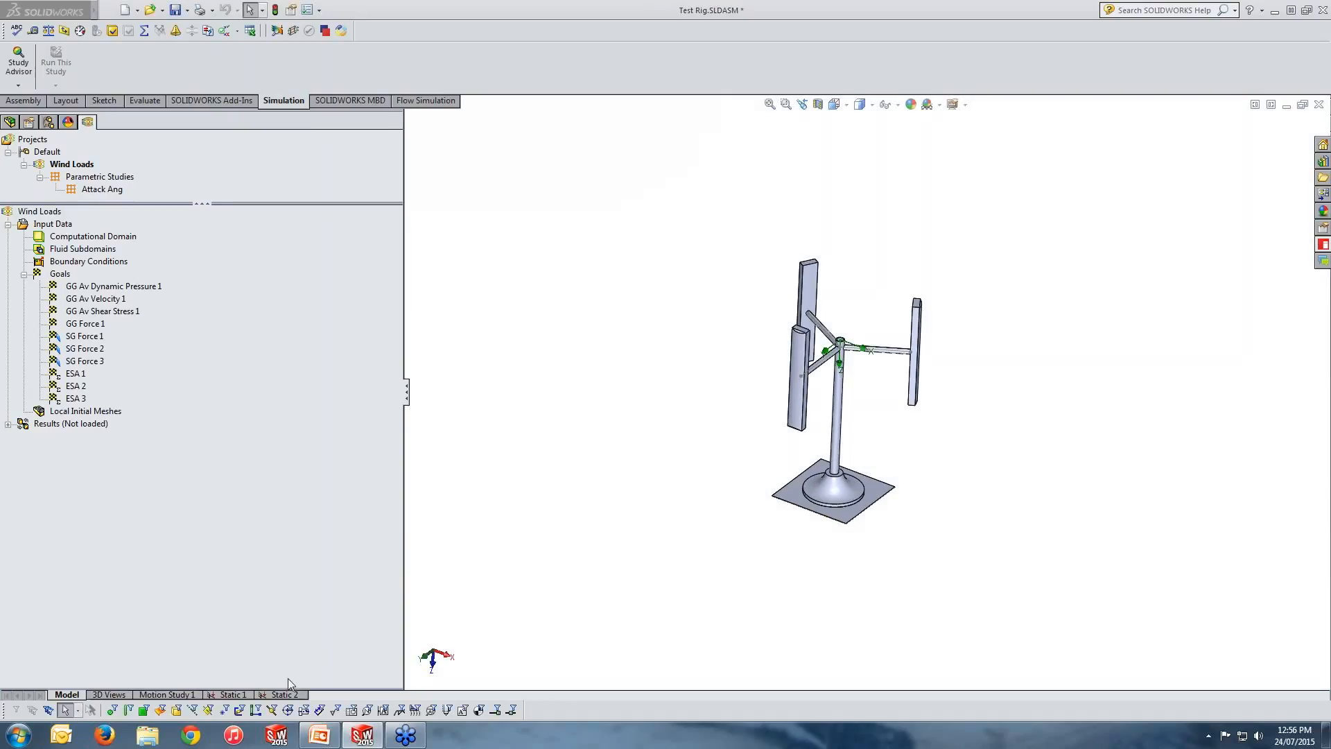
Step: Open the Static 1 study and display its Fluid Pressure load plot
click(239, 695)
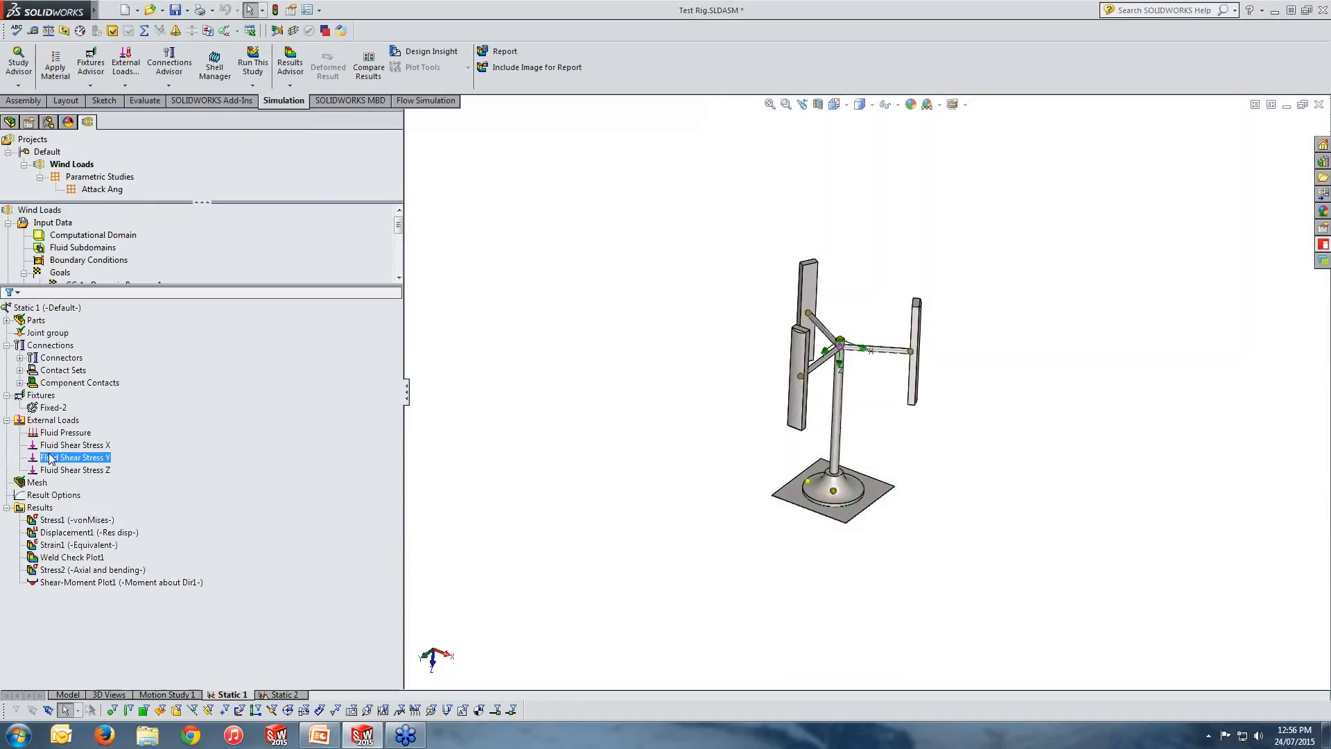
click(64, 433)
right_click(63, 439)
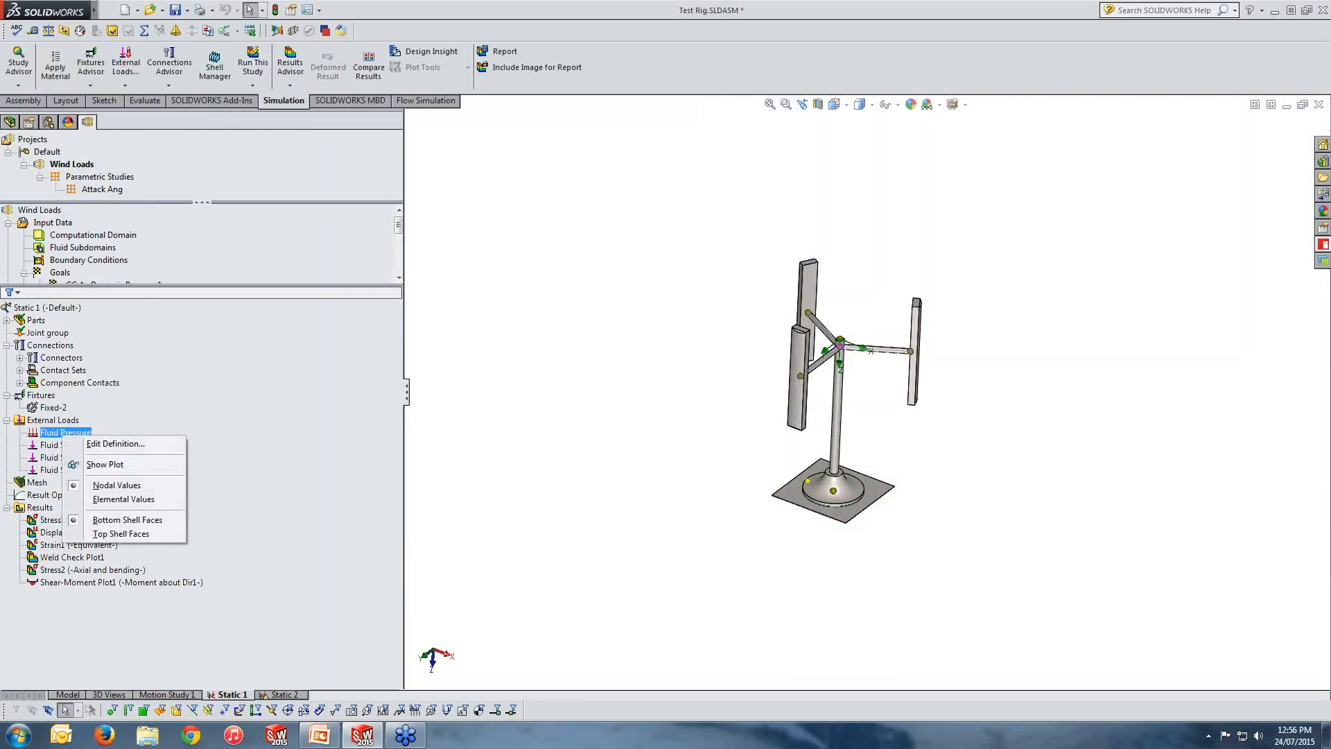
key(Escape)
ctrl+click(75, 471)
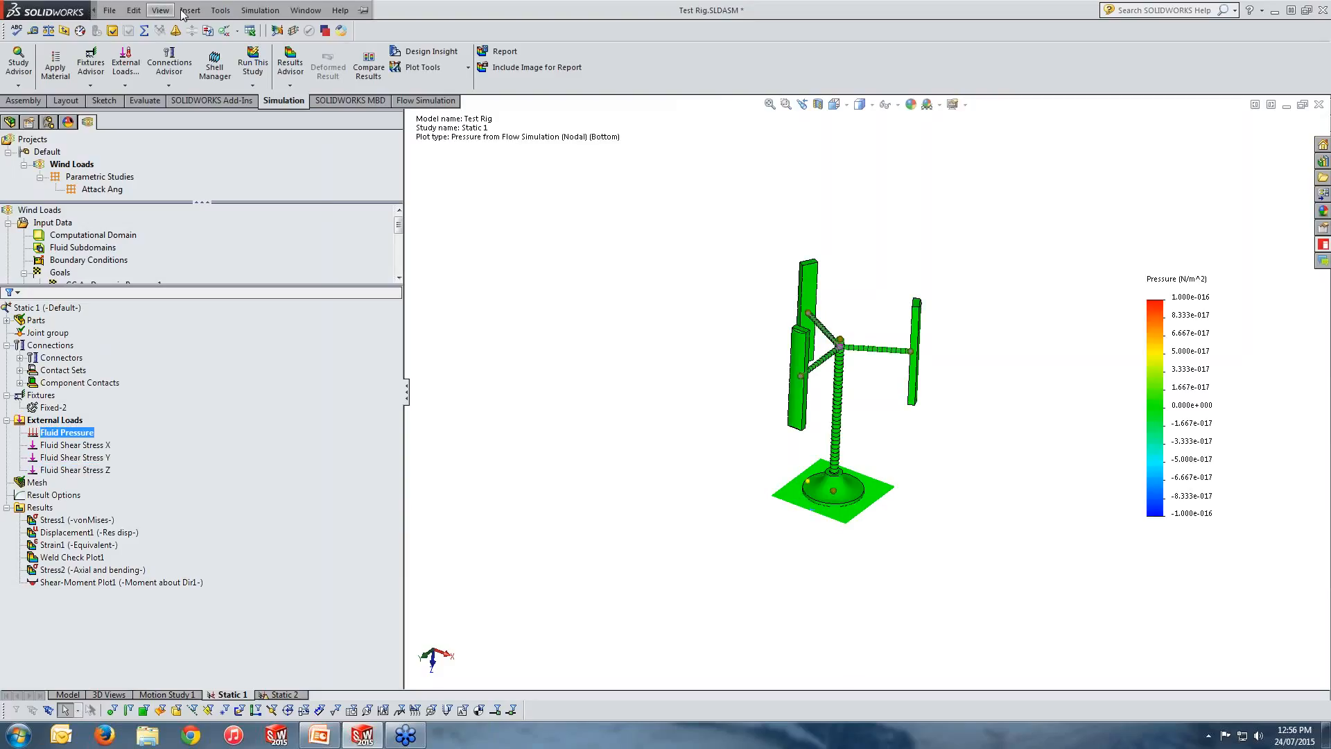
Step: Export the Wind Loads flow results to Simulation
click(227, 10)
click(229, 11)
click(222, 12)
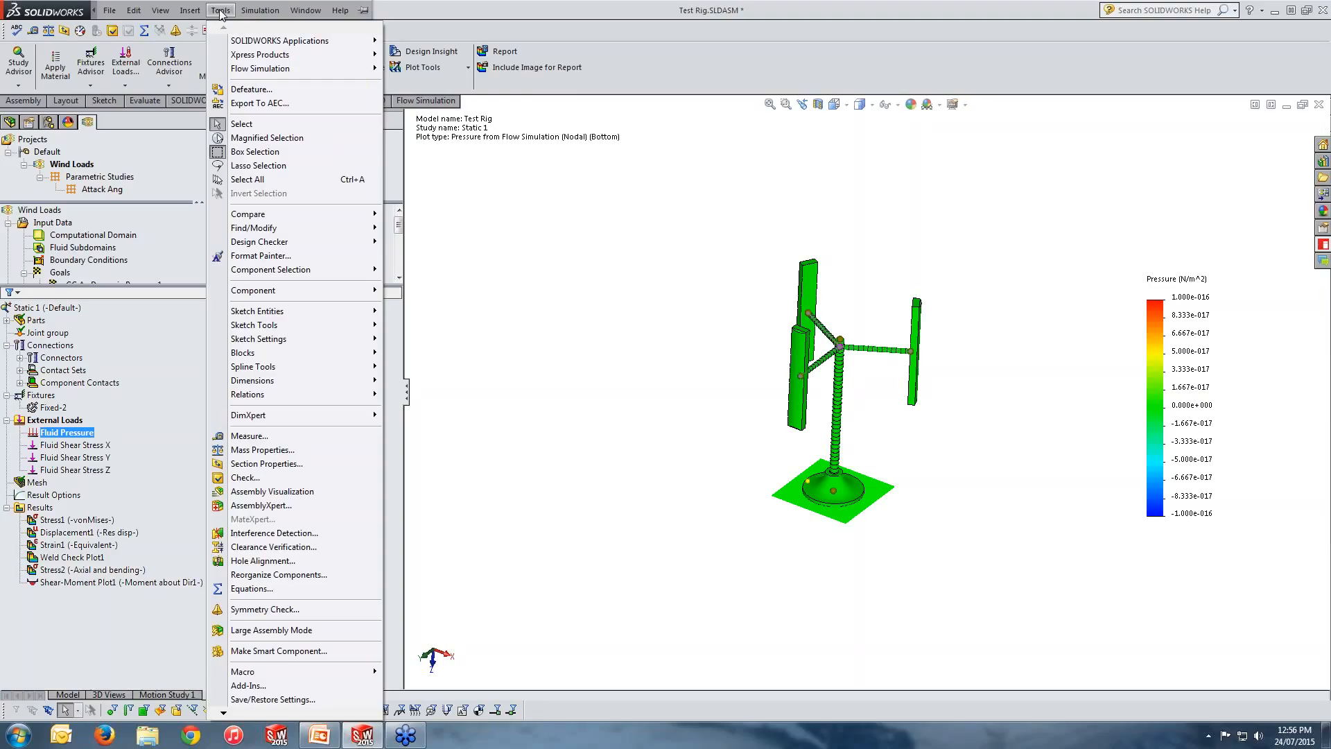
mouse_move(315, 69)
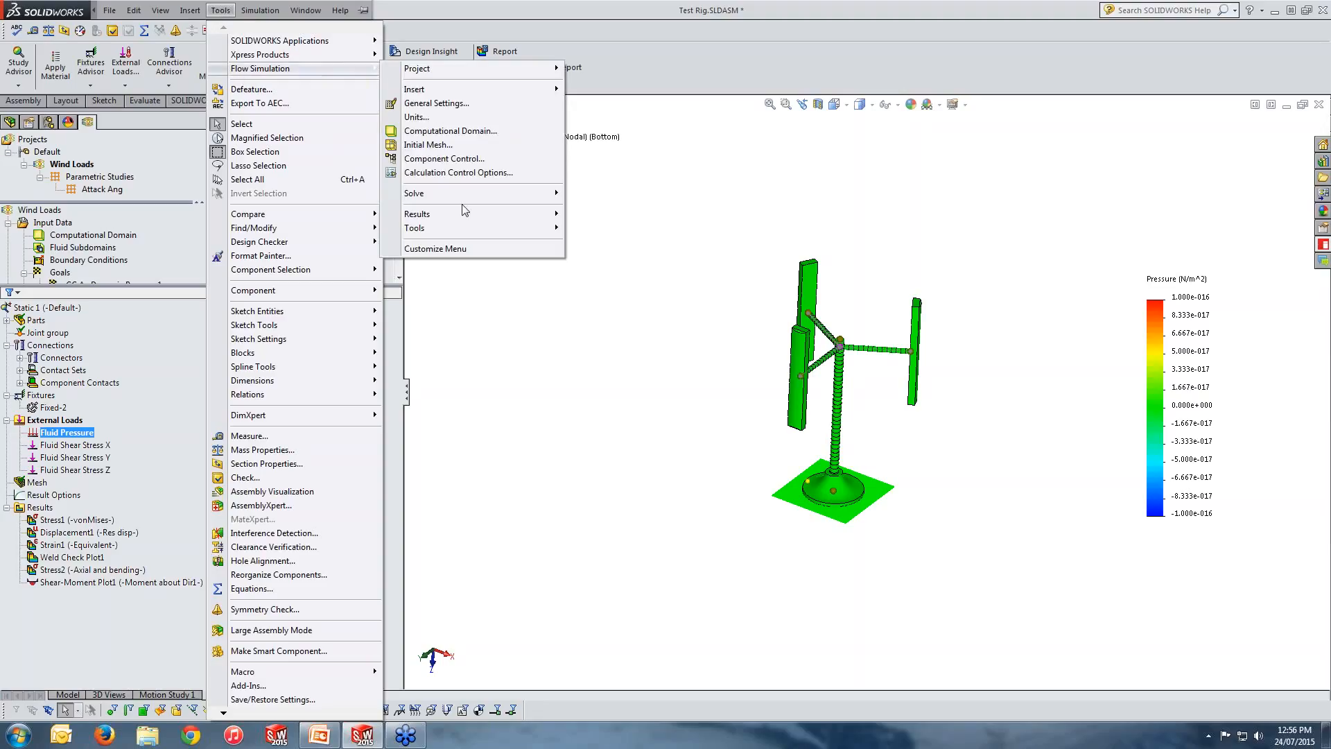
mouse_move(468, 233)
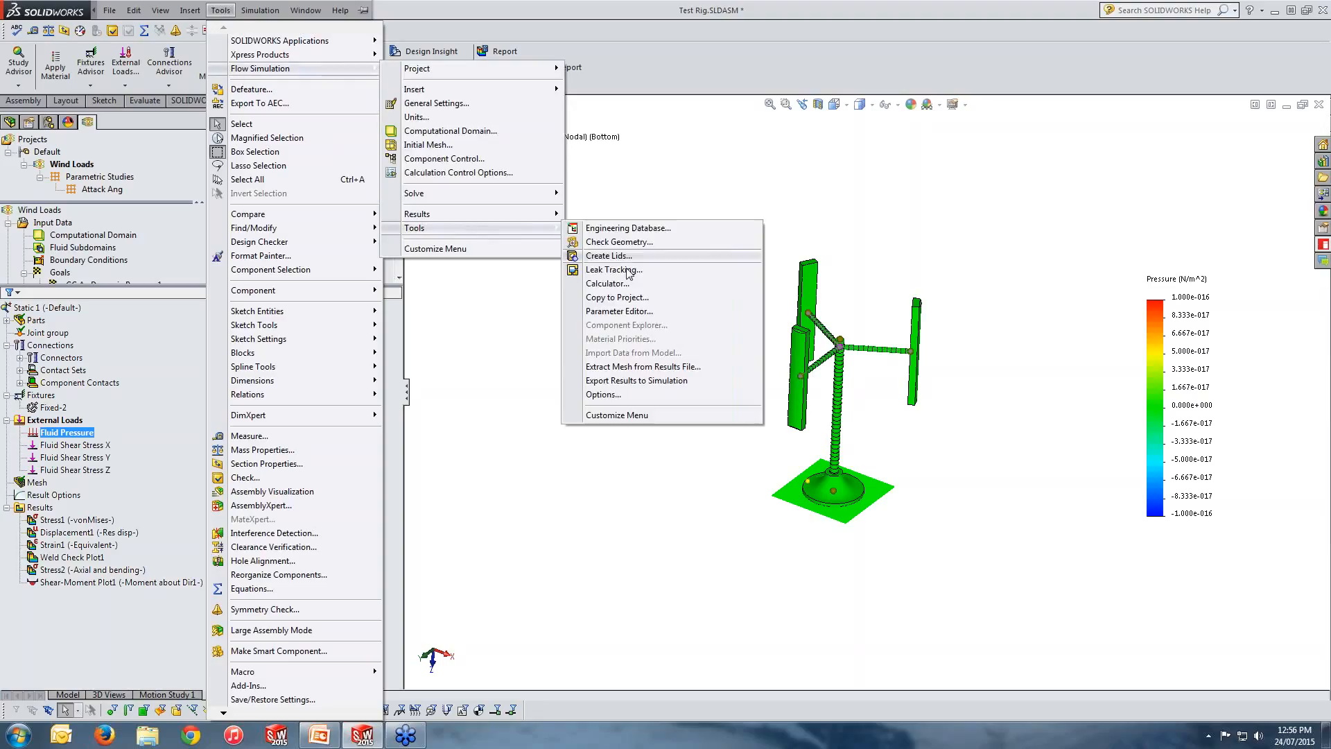
click(627, 383)
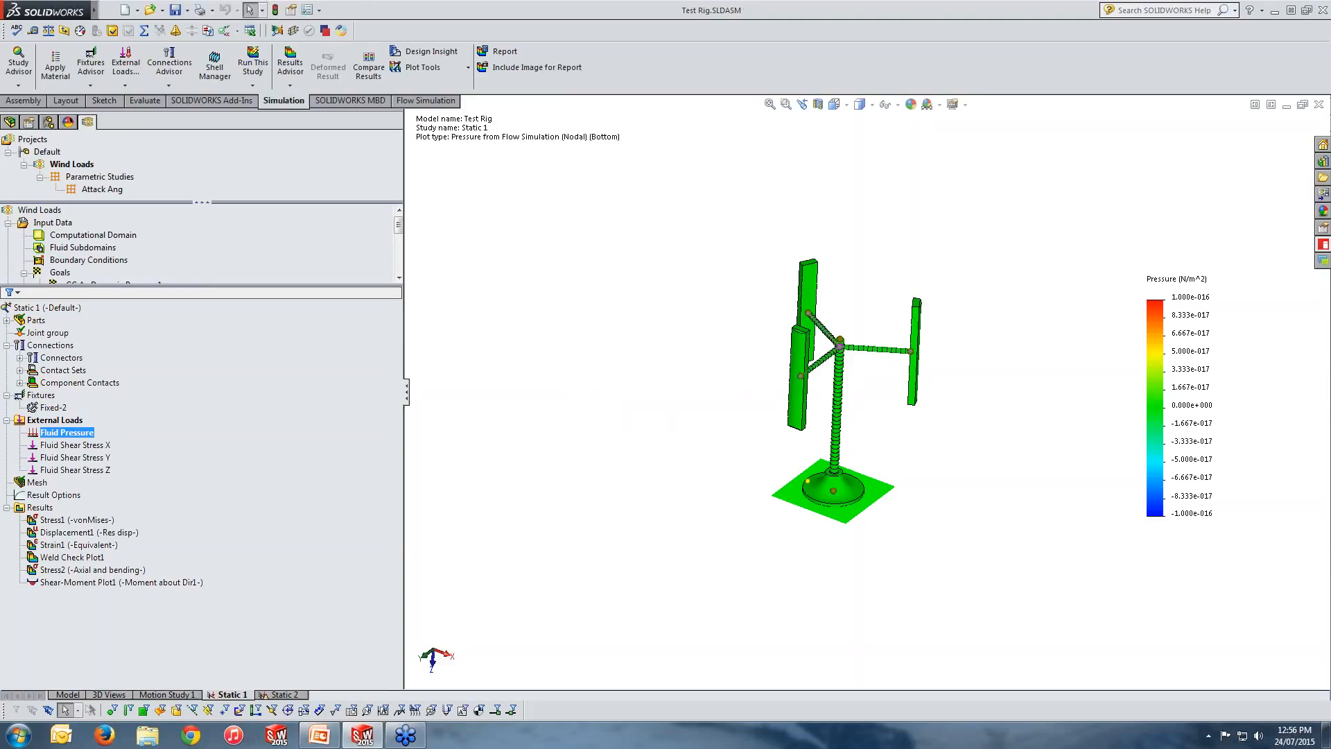
Step: Try to run the Static 1 study with the exported fluid loads
click(253, 66)
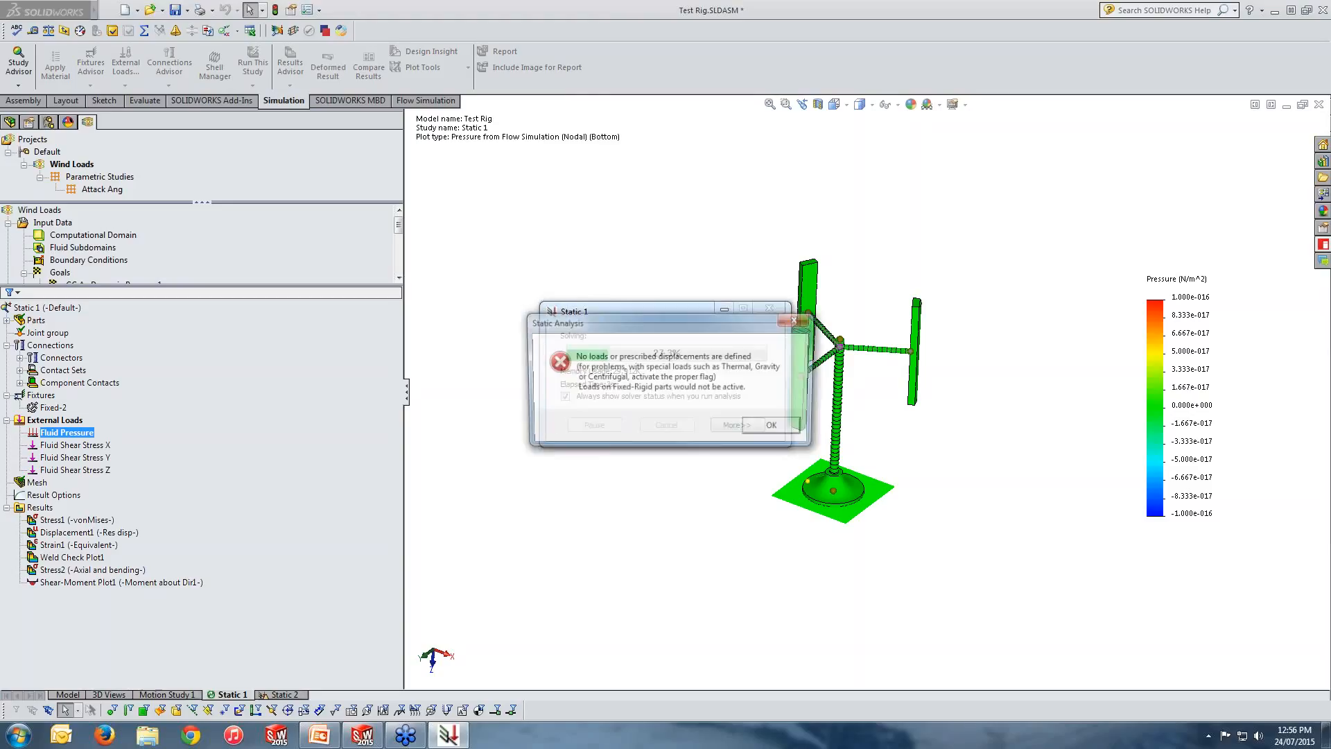
click(779, 435)
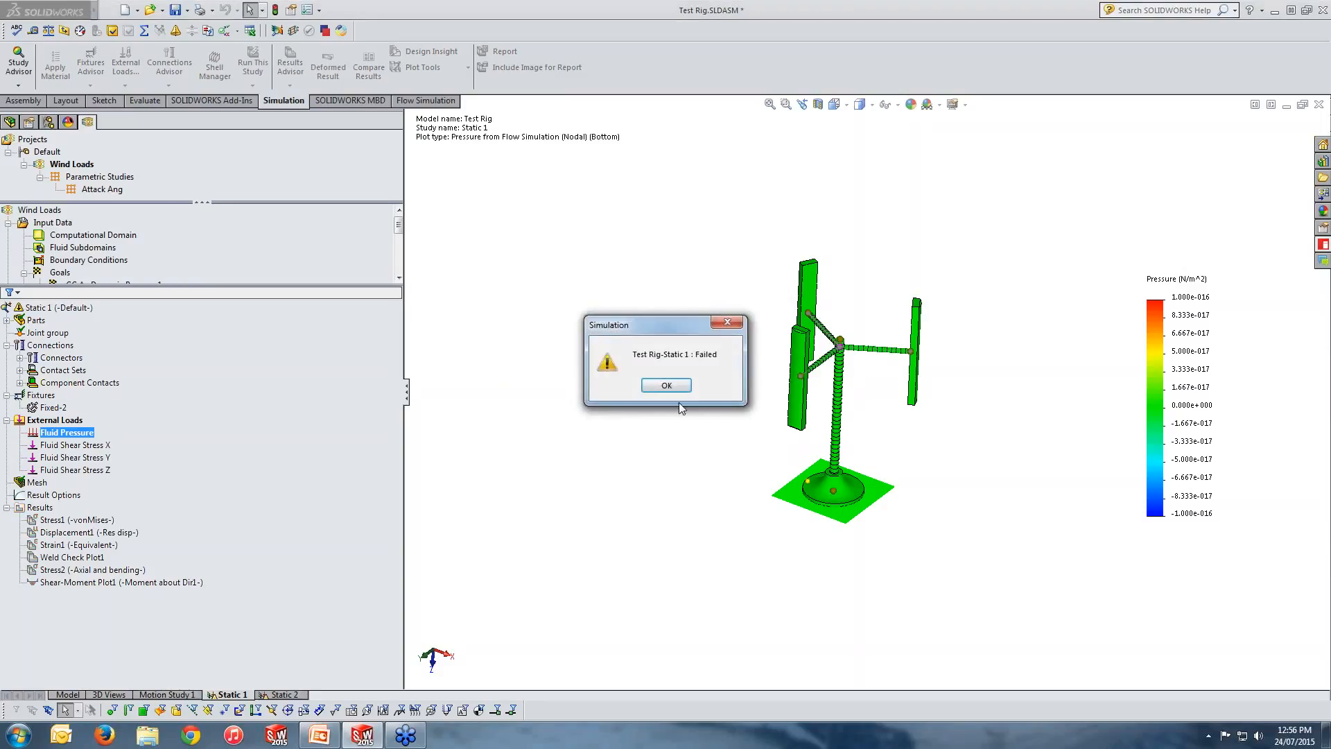
click(677, 389)
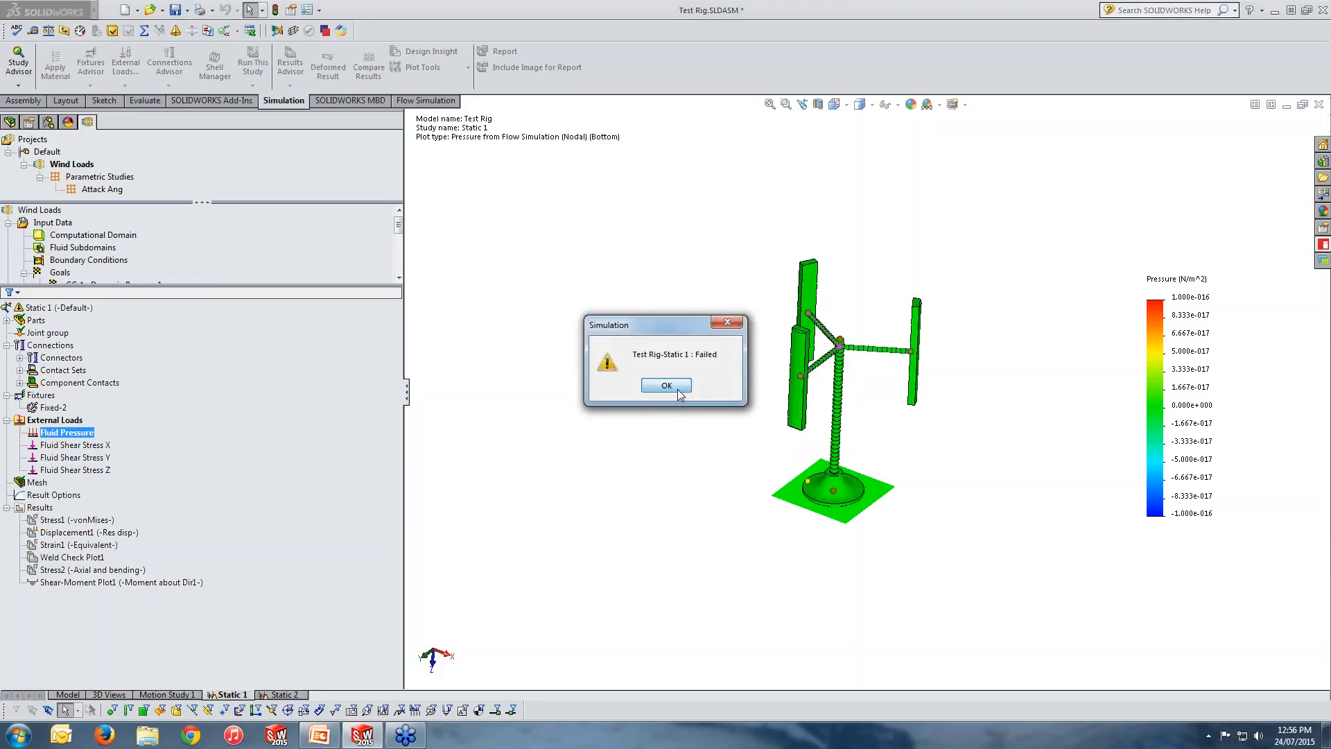
Step: Delete the Static 2 study together with its results data
click(278, 695)
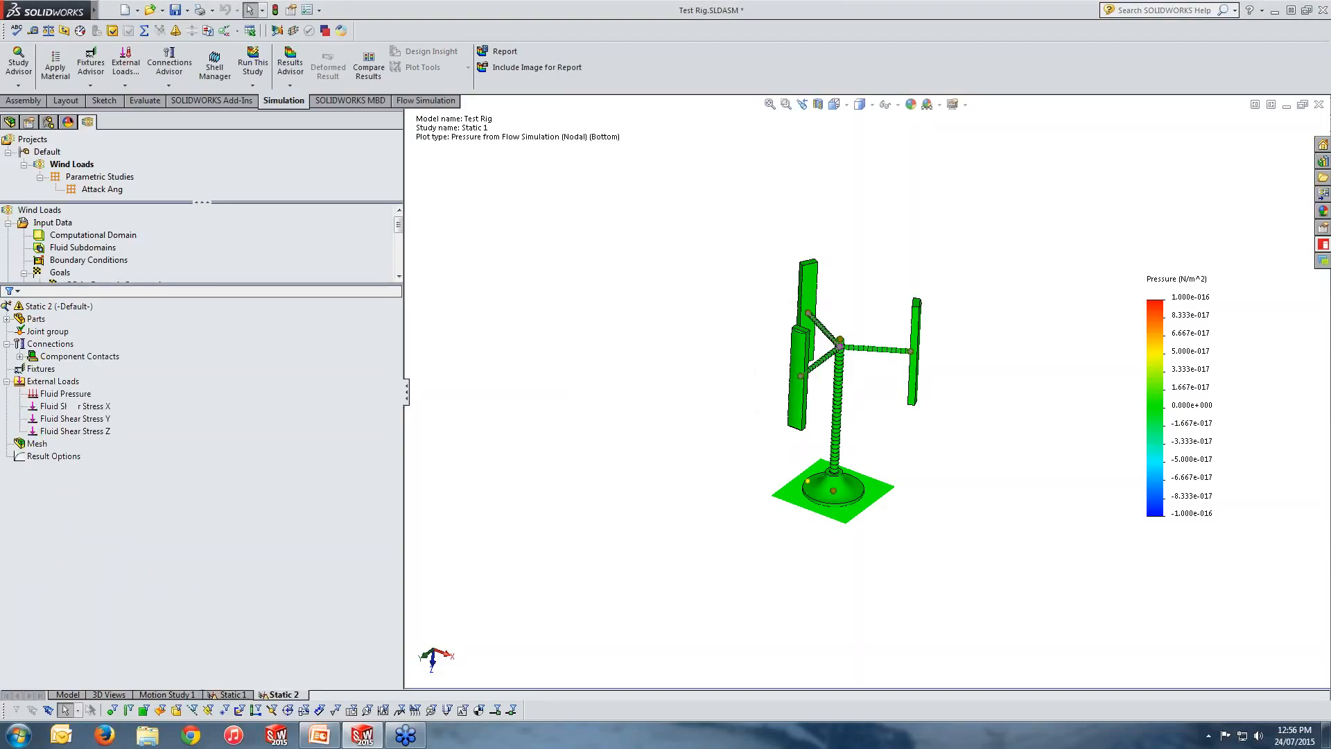
right_click(280, 695)
click(269, 613)
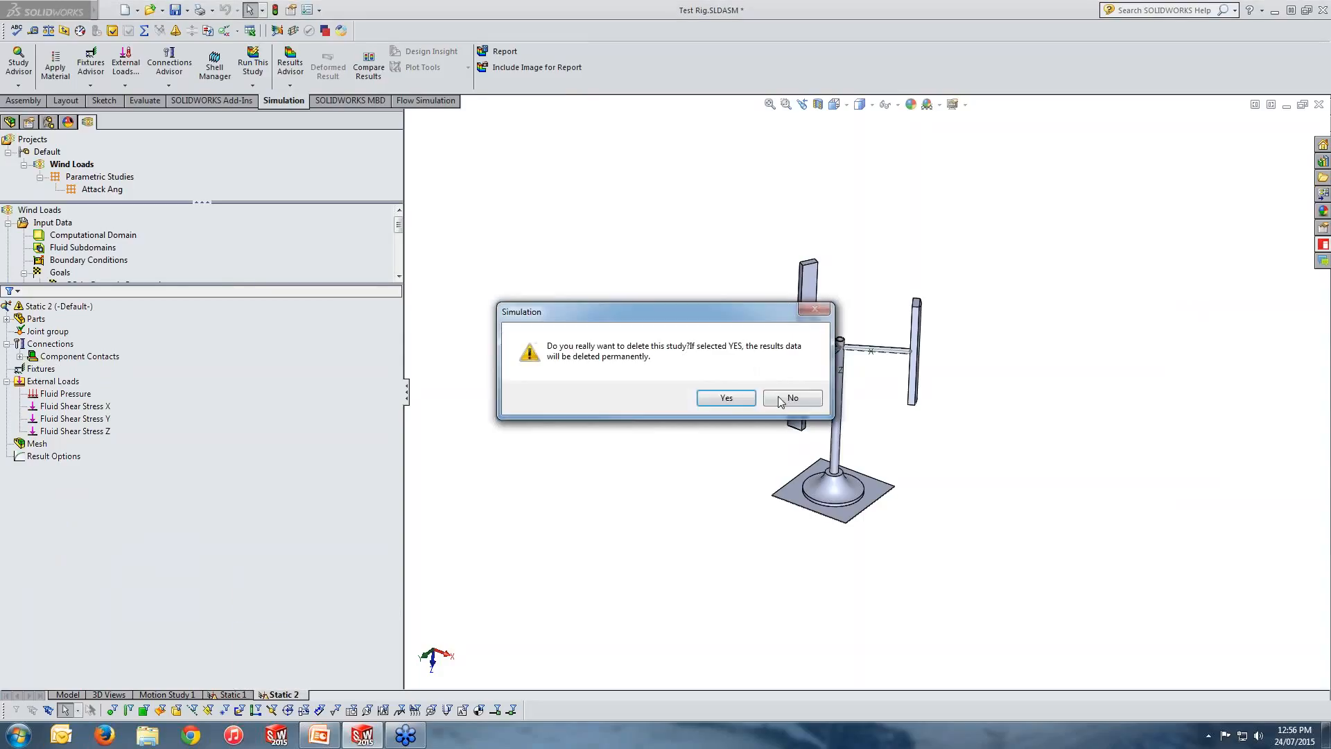
click(726, 398)
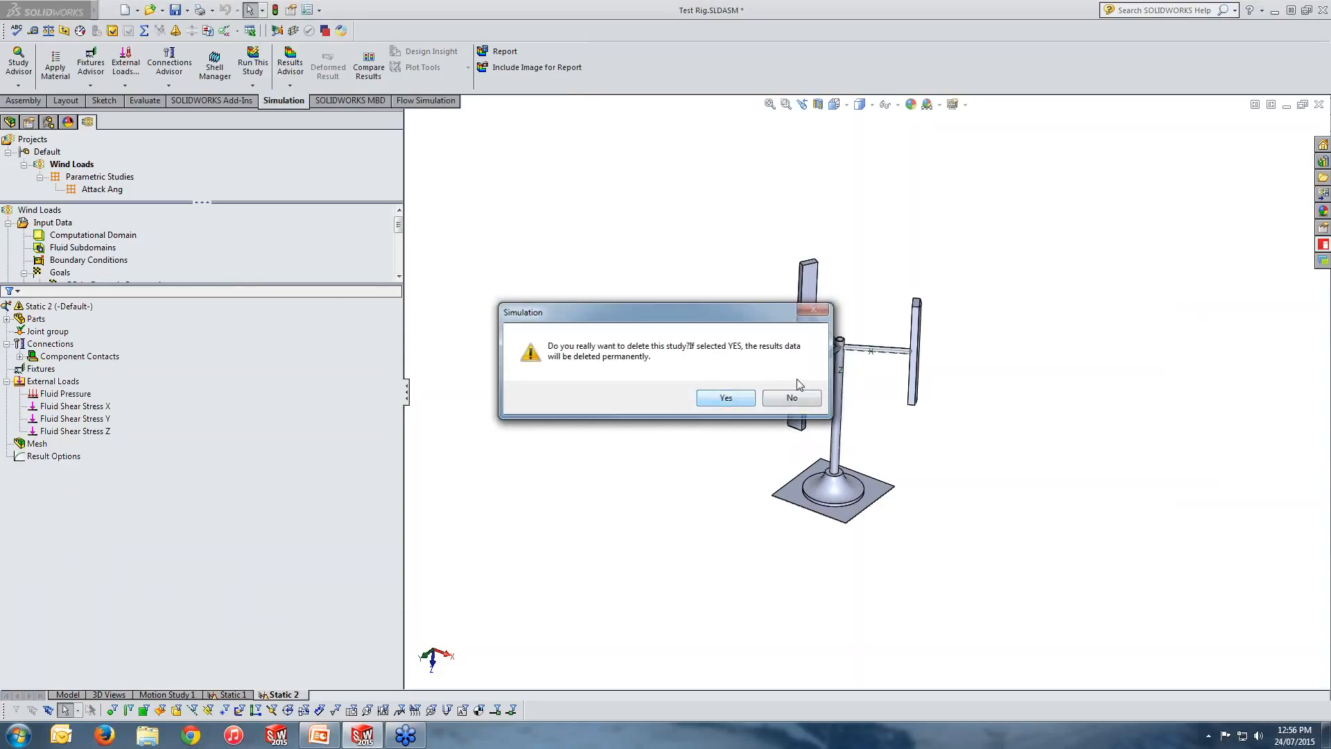
Step: Close the Test Rig assembly without saving the changes and reopen it from the recent documents
click(1318, 104)
click(694, 386)
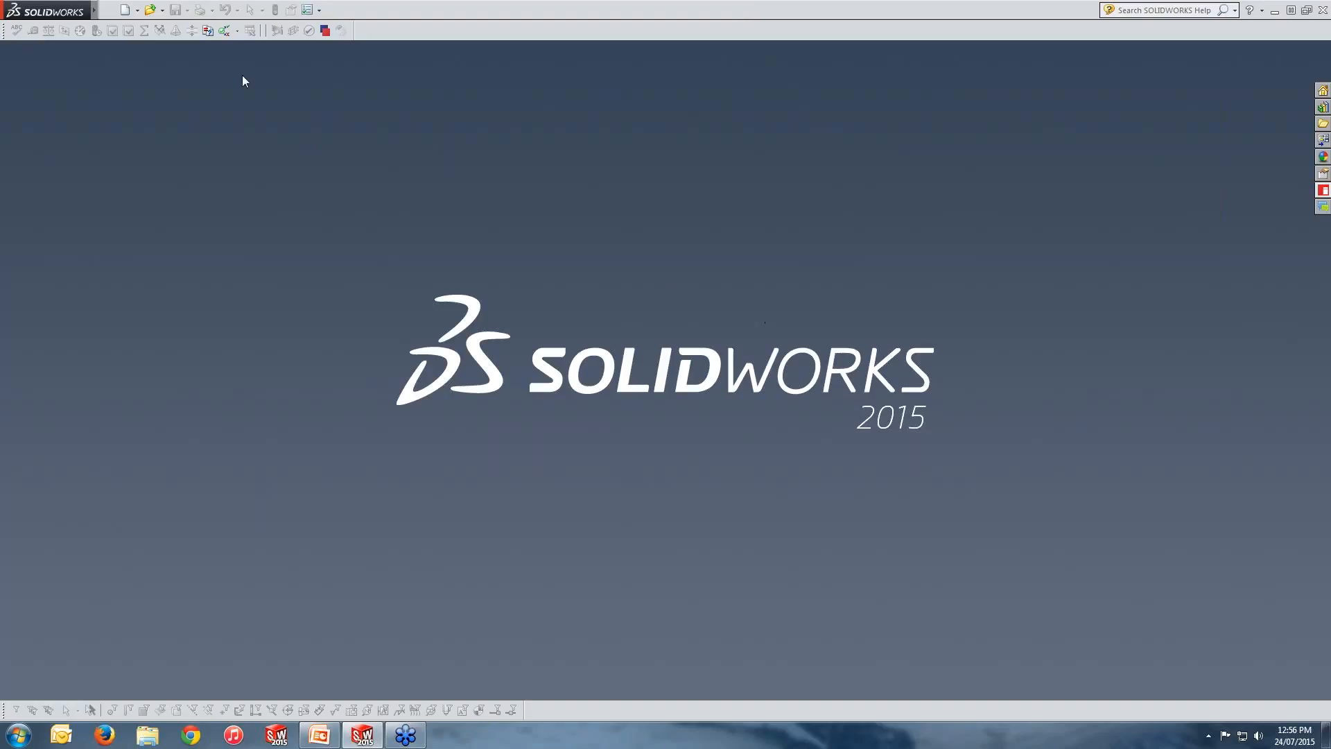
click(162, 10)
click(201, 37)
click(434, 230)
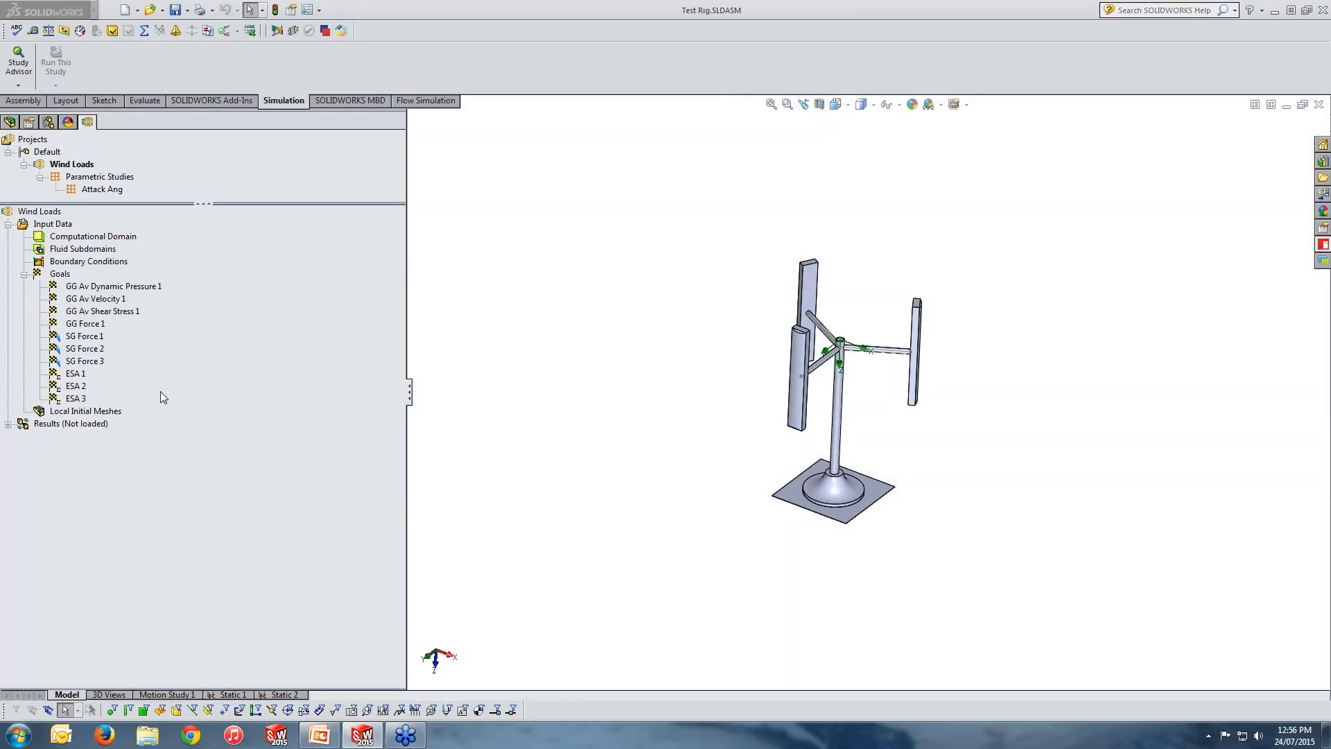
Step: Load the flow results of the Wind Loads project and switch to the Static 1 study
right_click(74, 426)
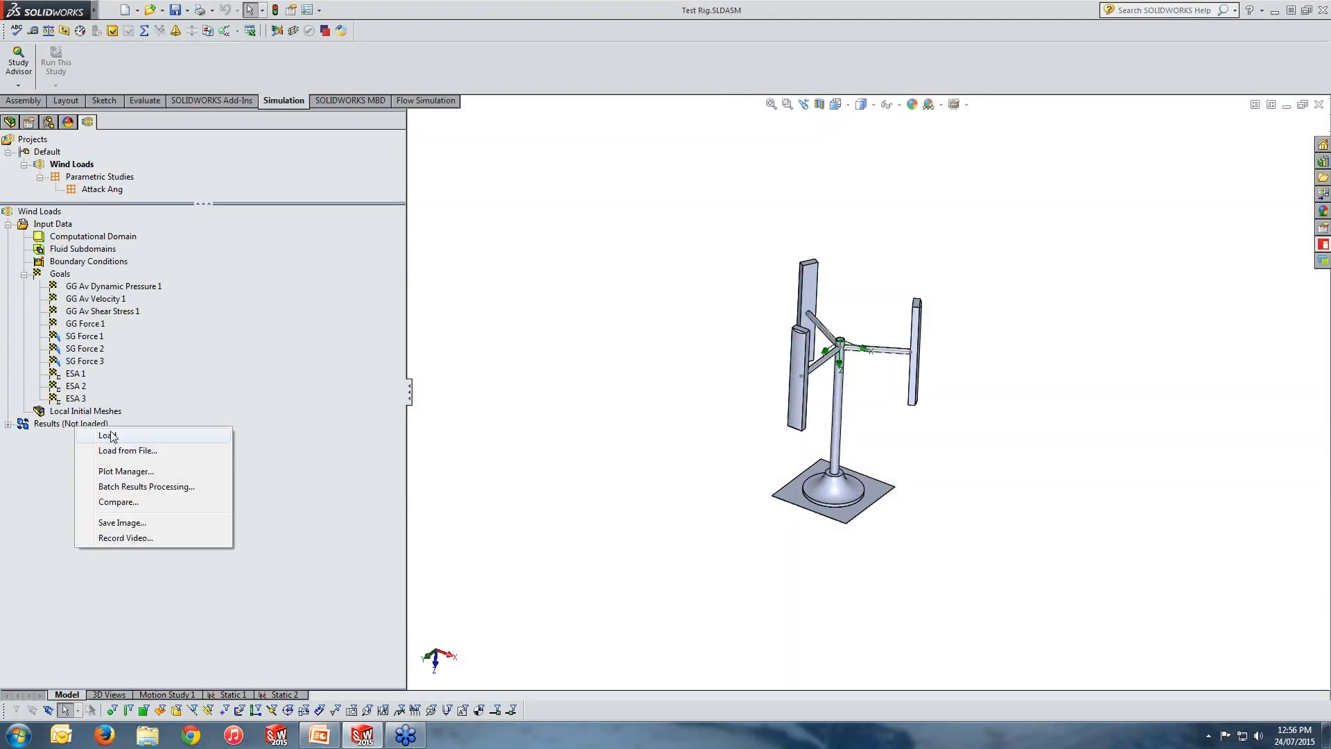
click(106, 435)
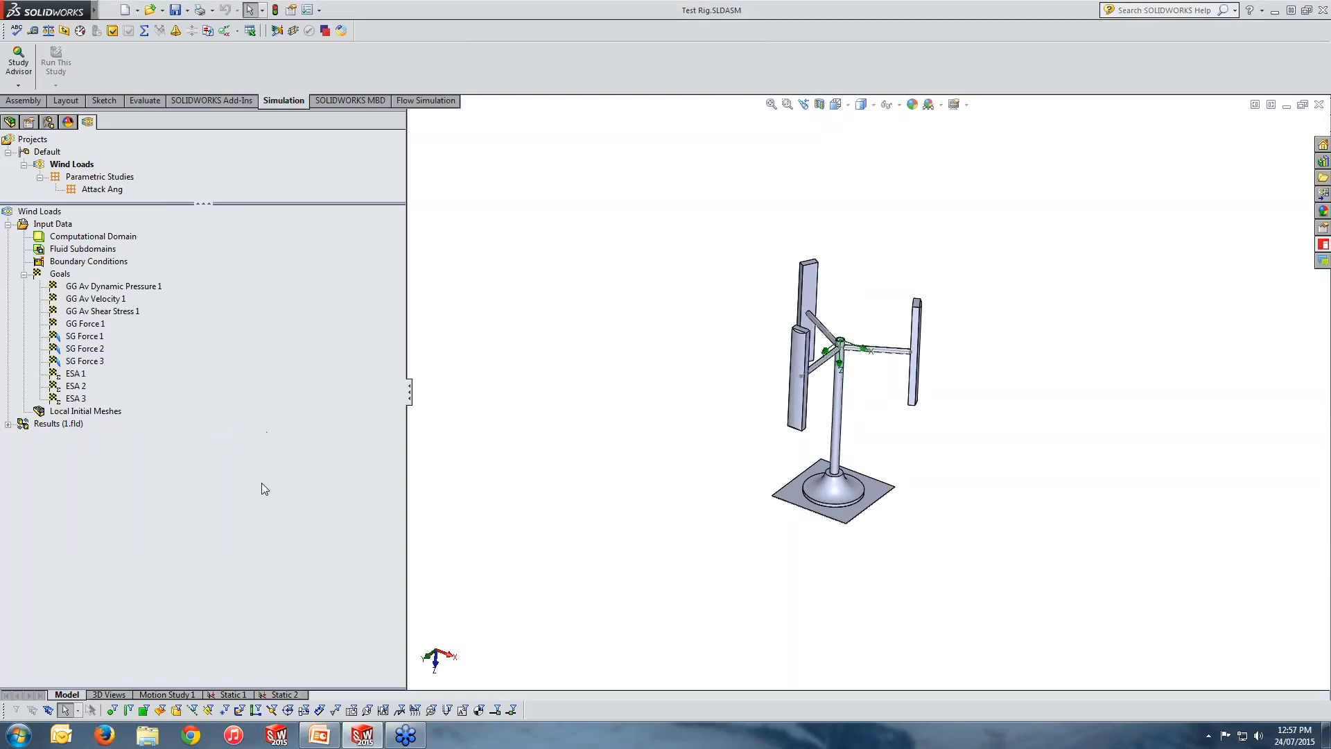
click(236, 694)
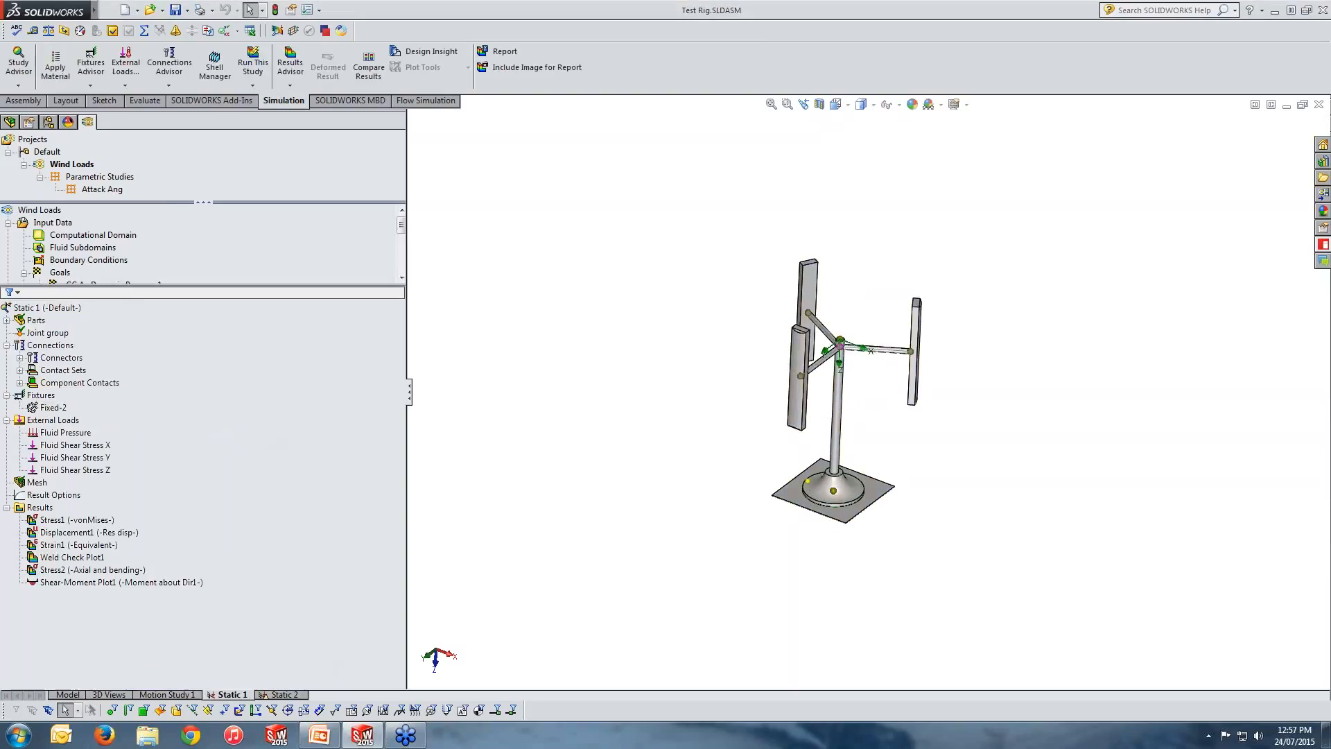
Step: Try to display the Stress1 von Mises plot of the Static 1 study
click(302, 442)
click(40, 506)
double_click(62, 520)
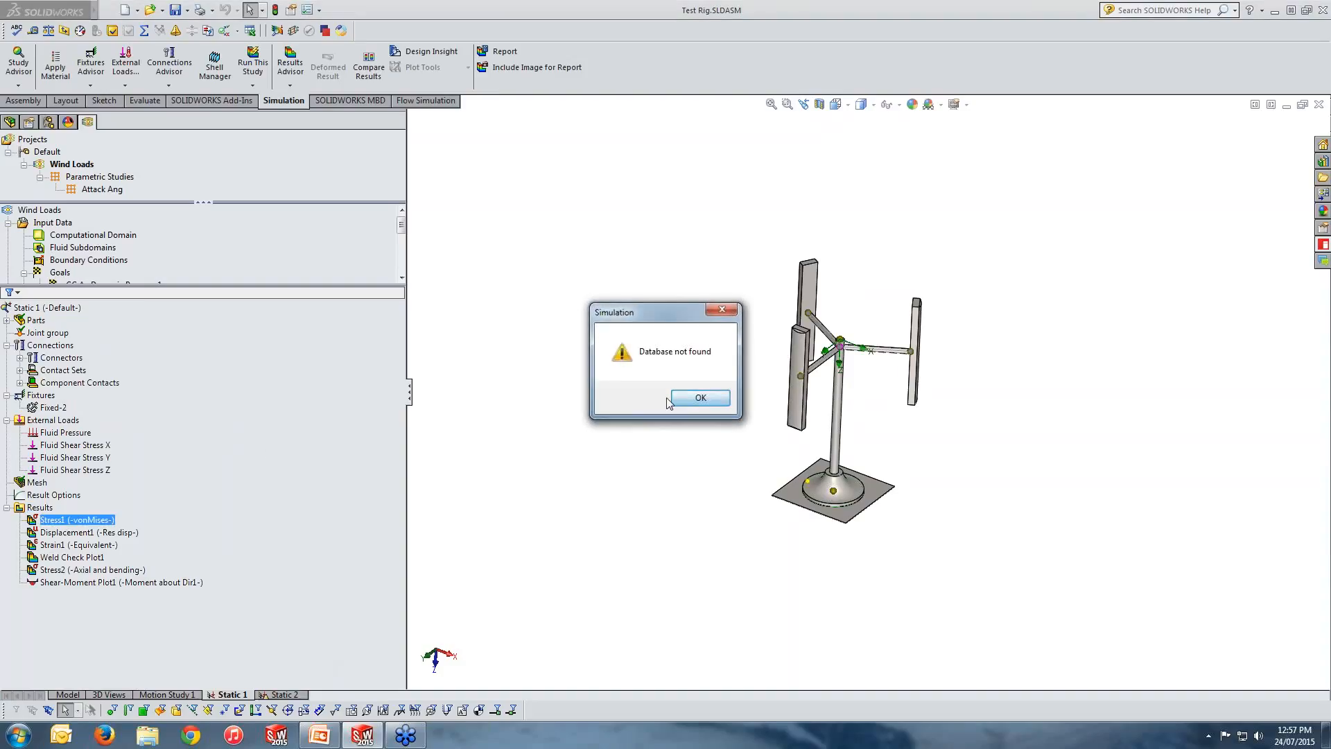
click(699, 398)
Step: Export the Wind Loads flow results to Simulation
click(112, 10)
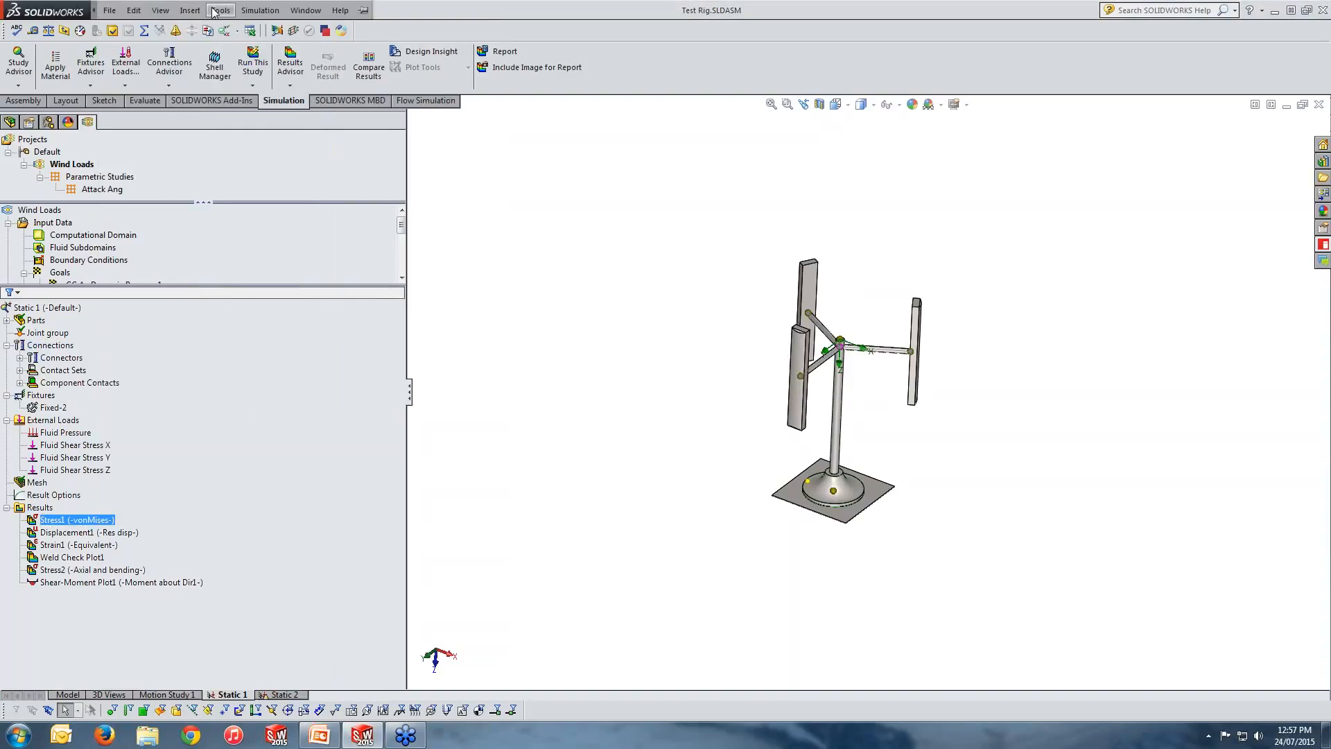
click(220, 10)
mouse_move(241, 71)
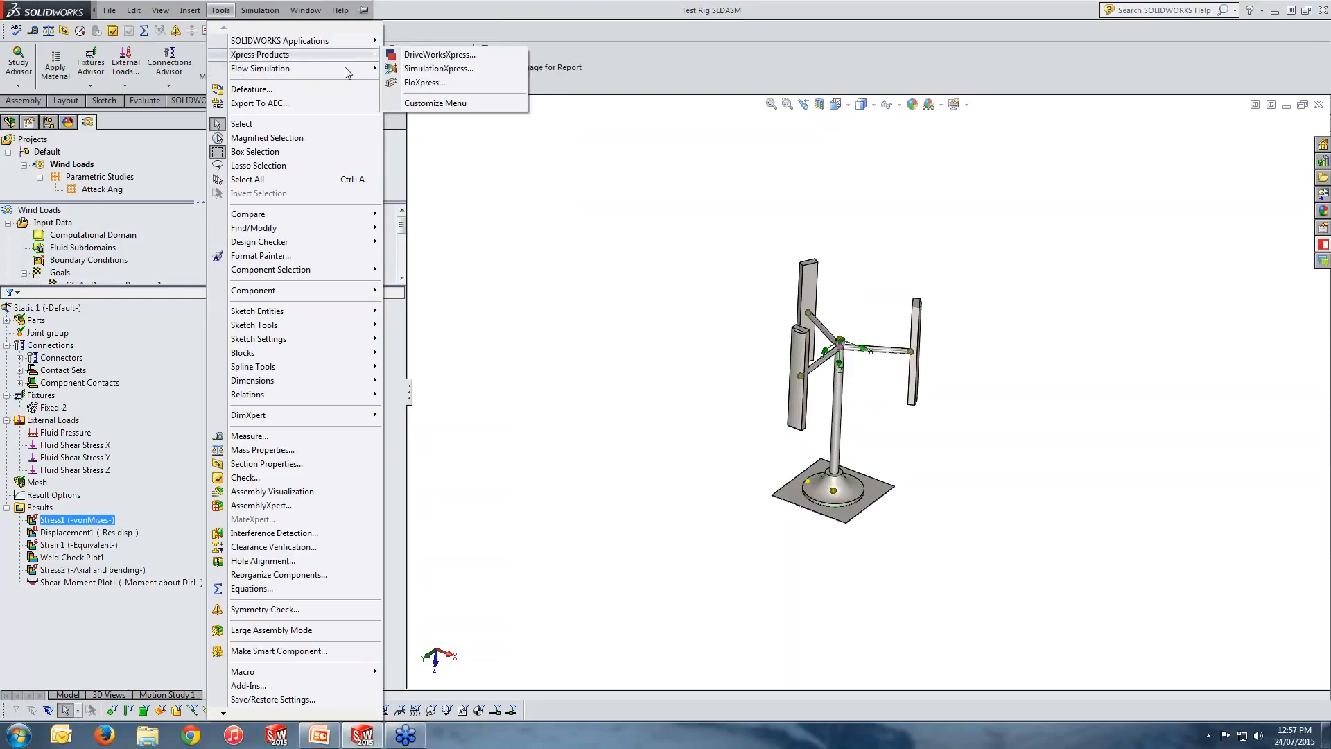
mouse_move(349, 71)
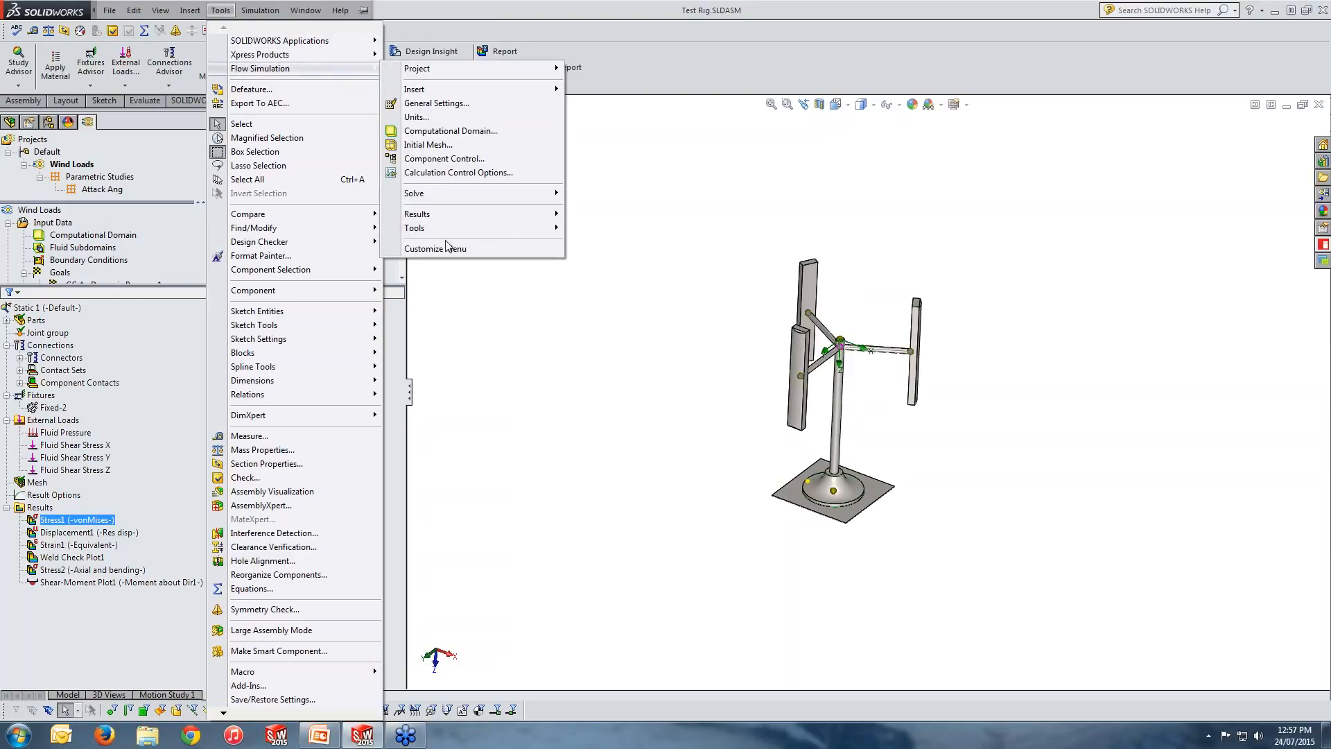
mouse_move(500, 229)
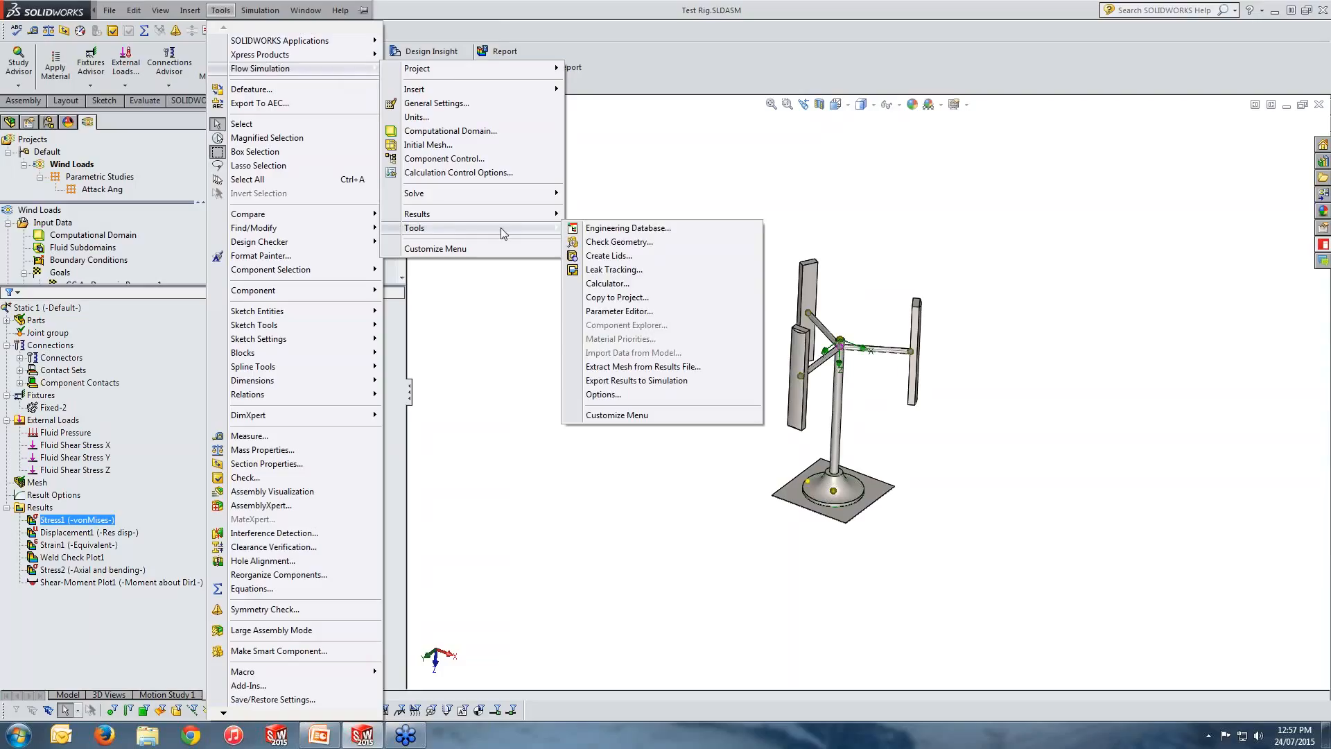
click(634, 380)
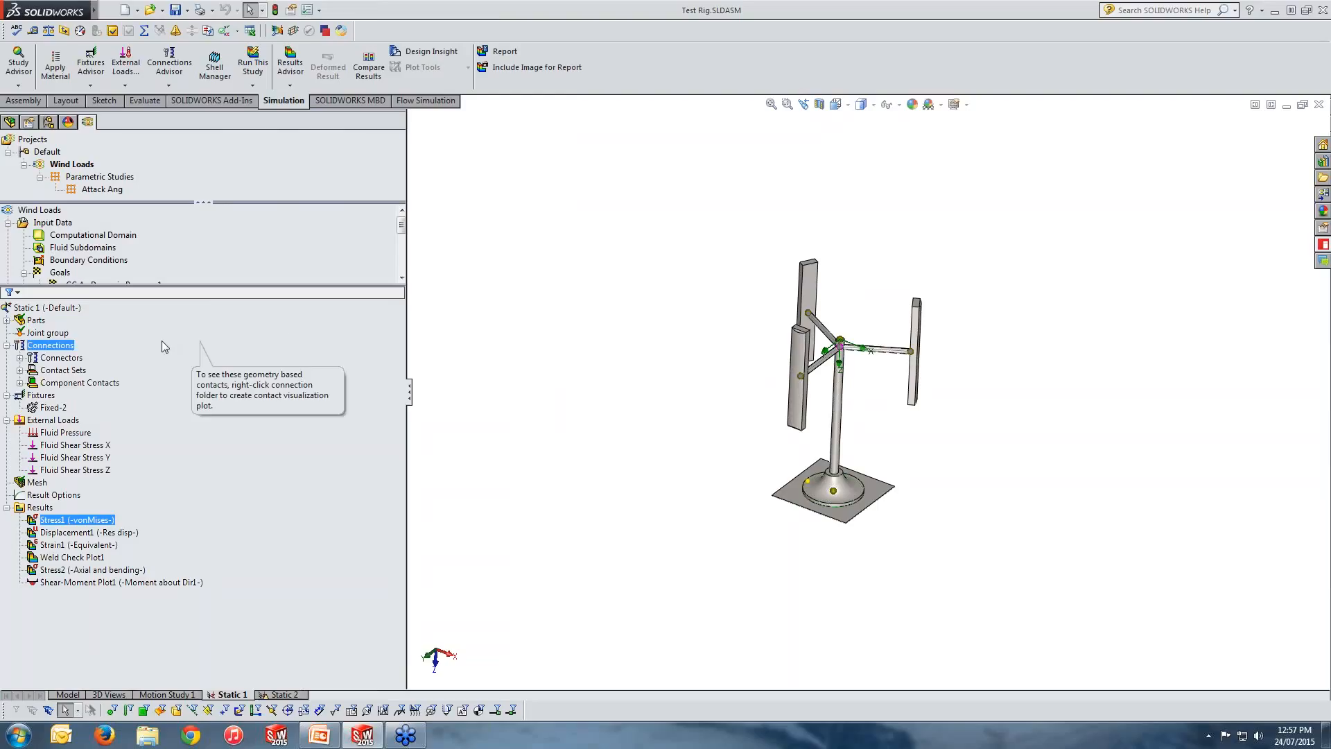
Step: Set Static 1's fluid pressure source to 1.fld from folder 1 of Analysis of Wind Loading on a Structure, and run the study
right_click(60, 308)
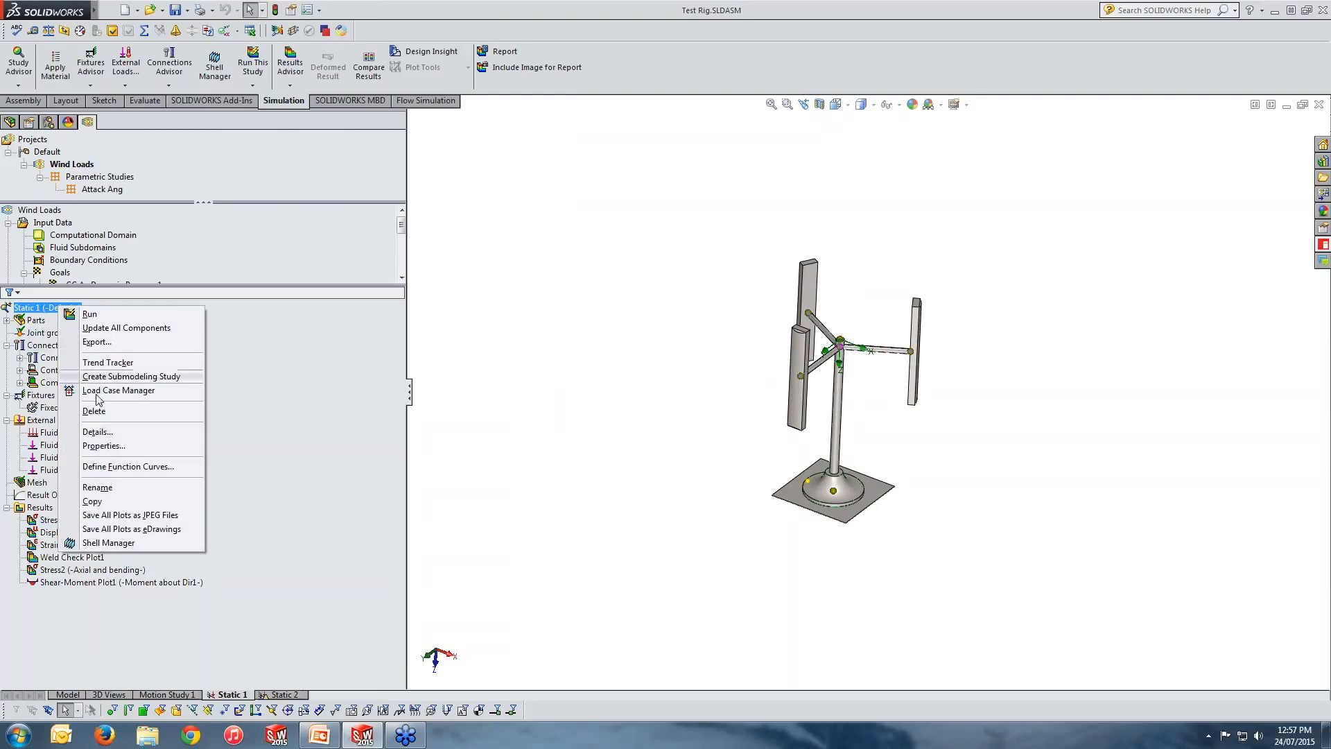
click(104, 446)
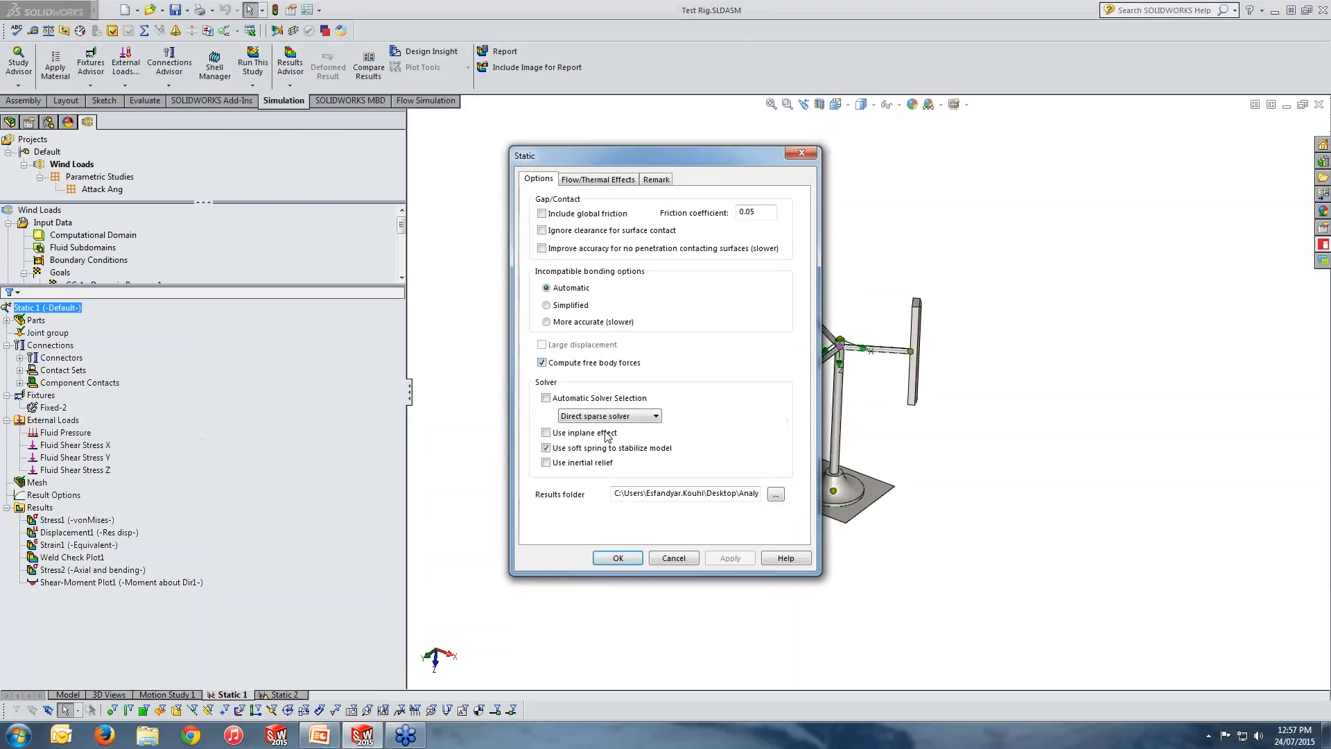
click(611, 183)
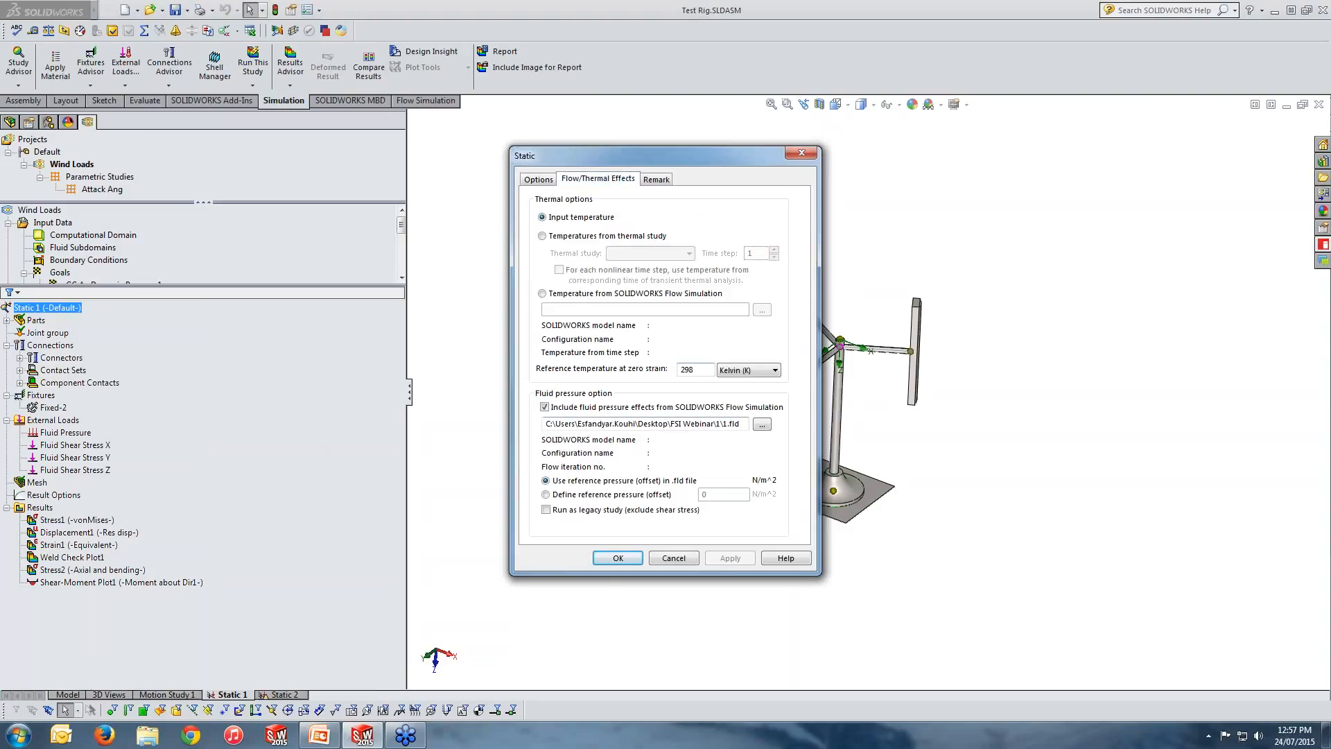
click(617, 558)
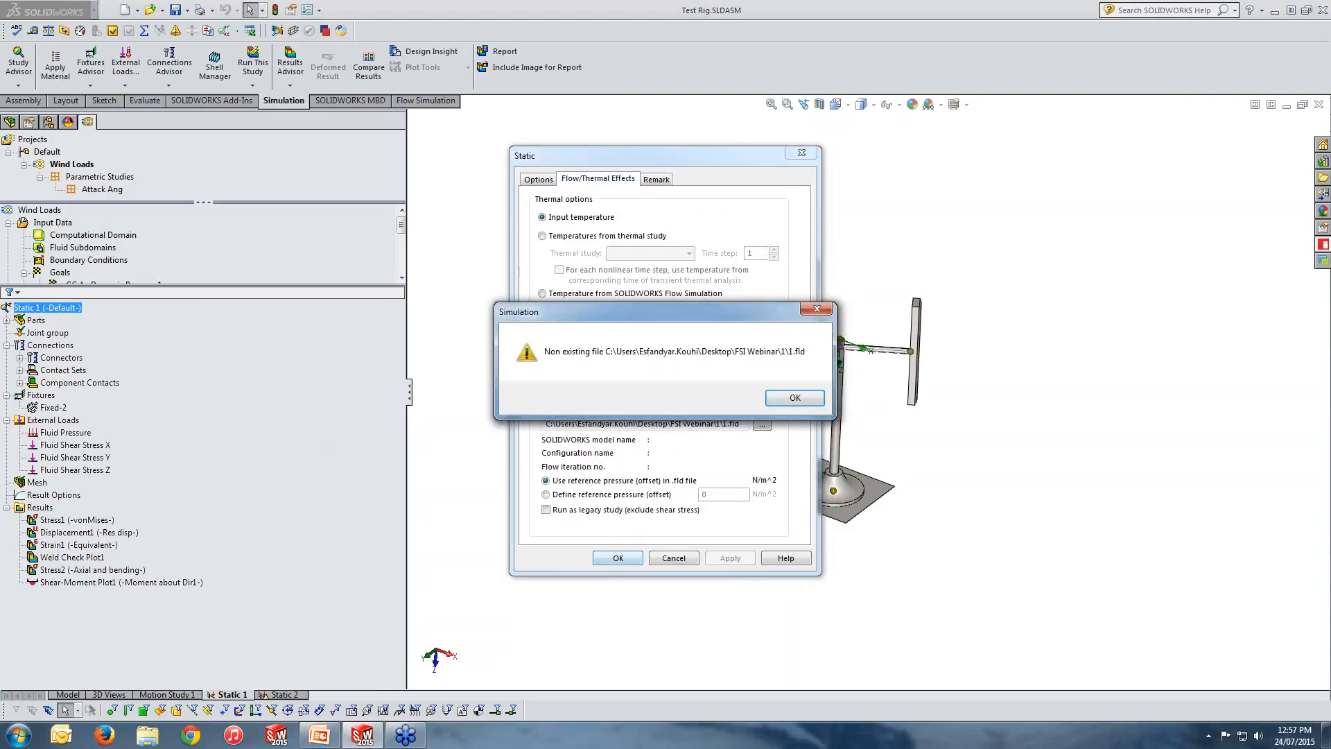
click(794, 399)
click(762, 423)
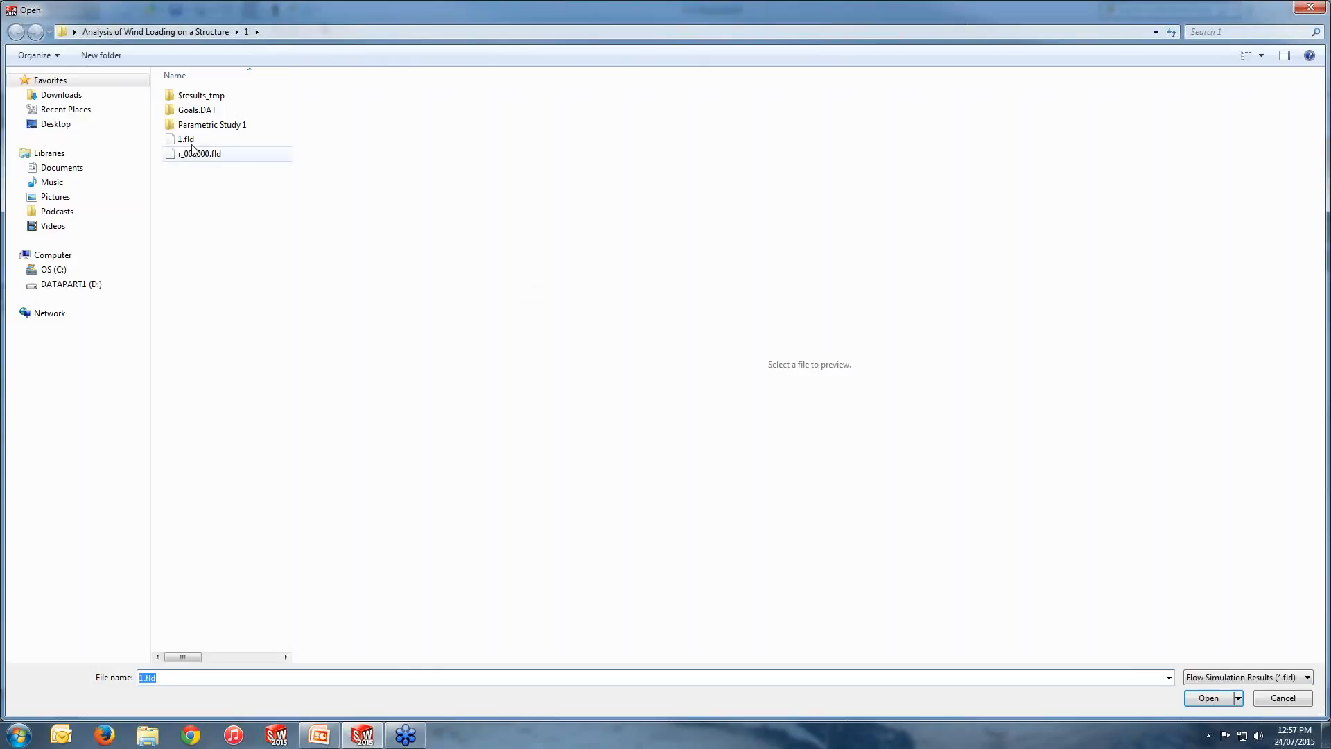
click(186, 139)
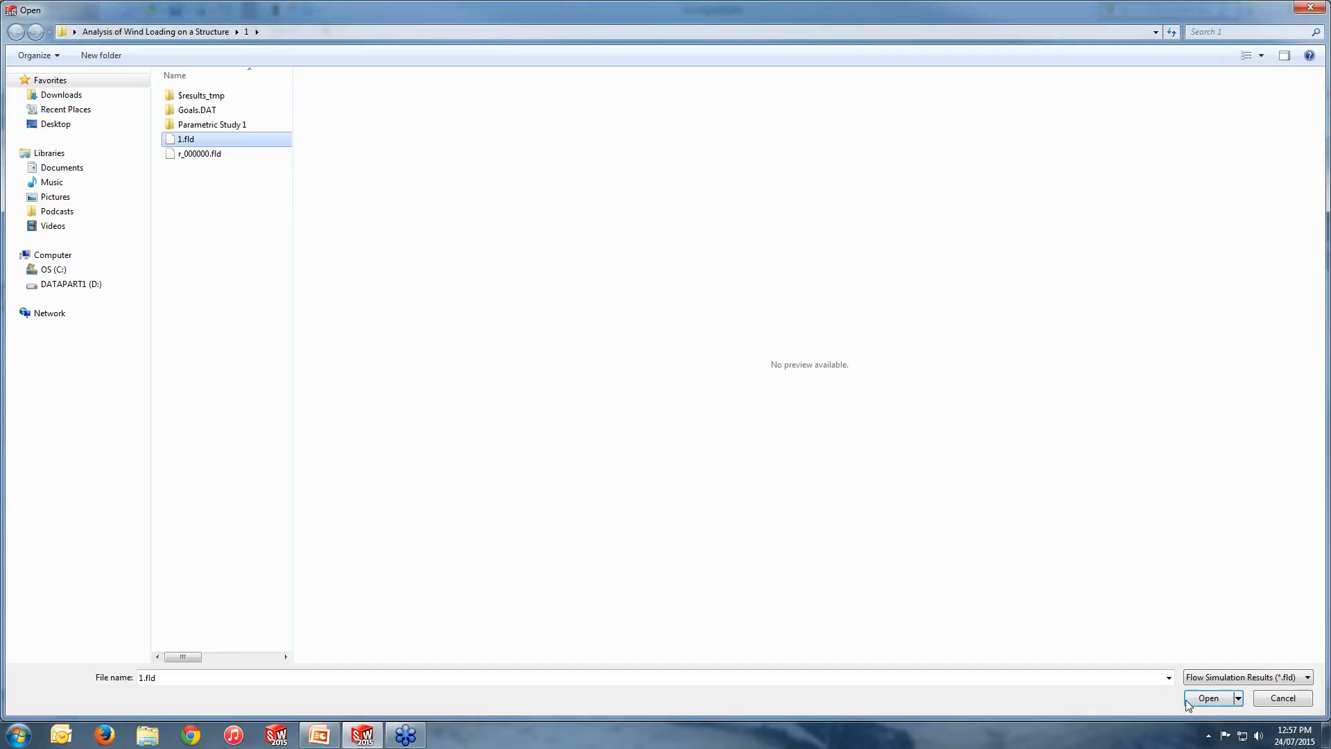
click(1208, 698)
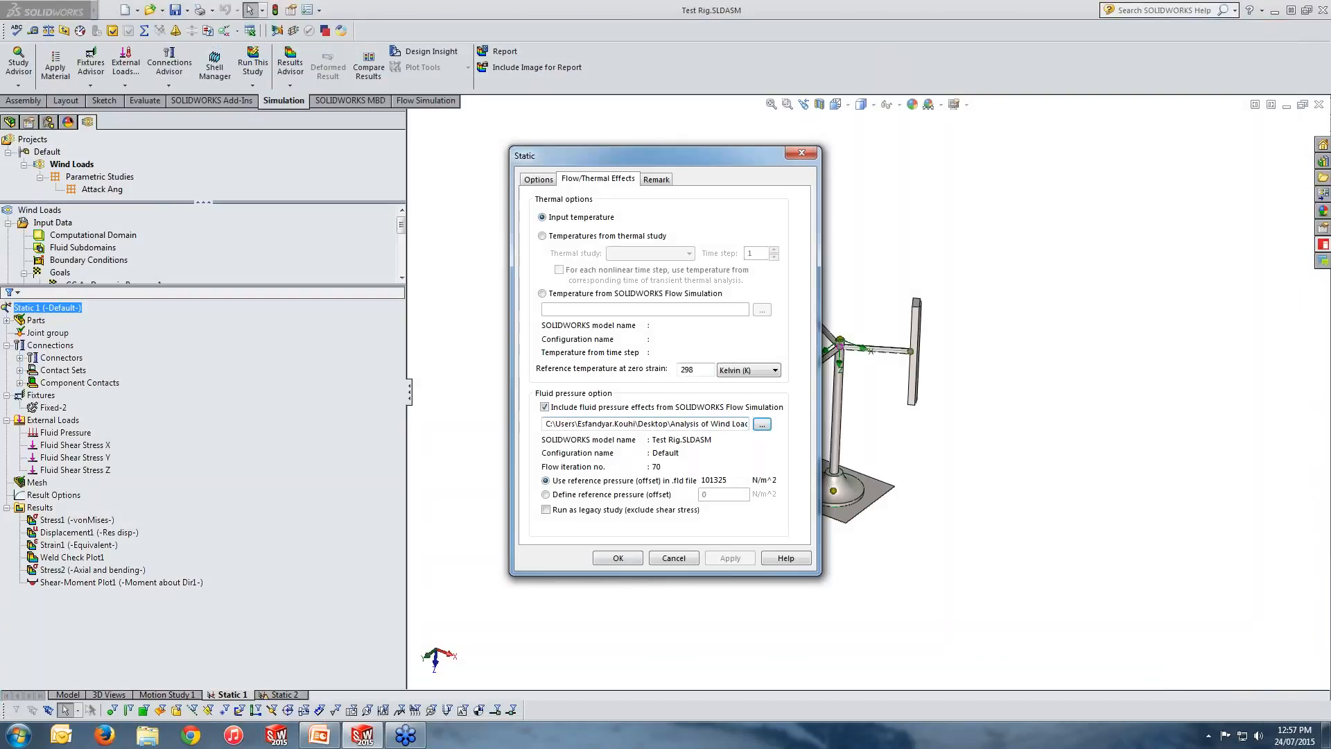
click(627, 563)
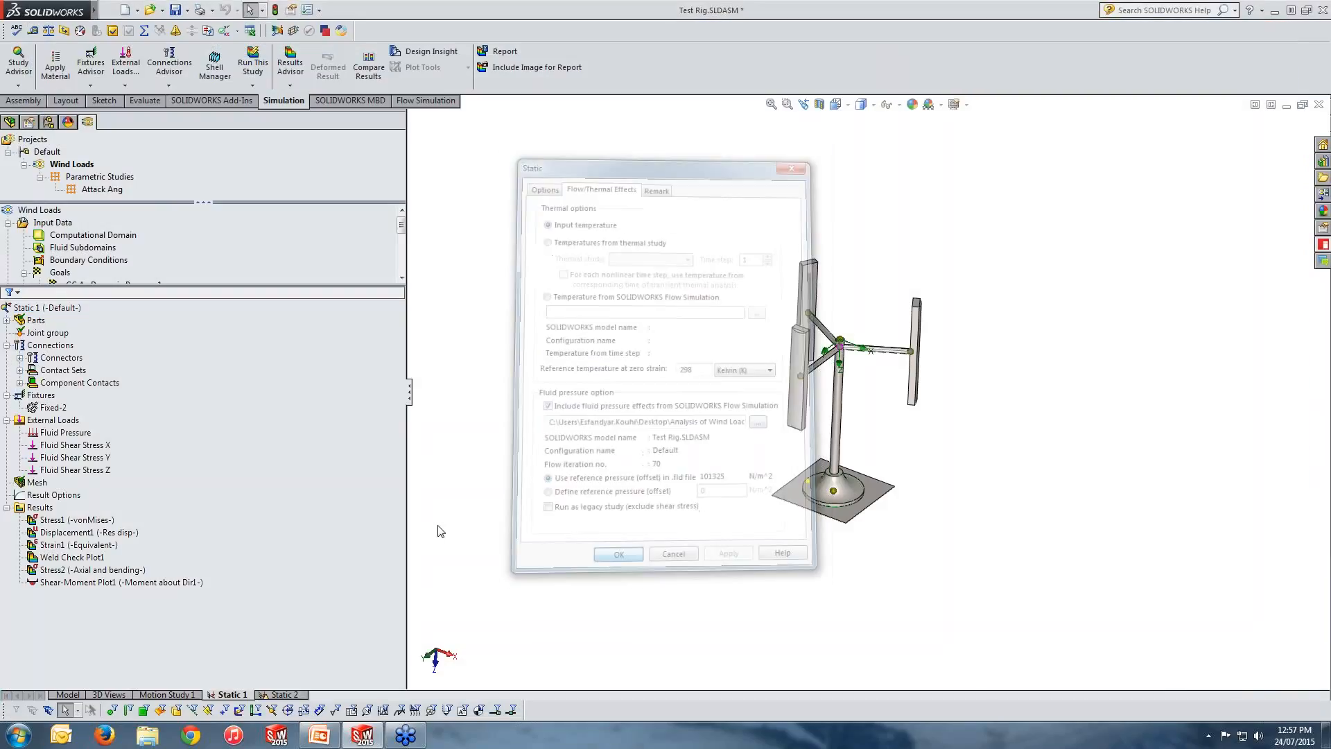
click(252, 69)
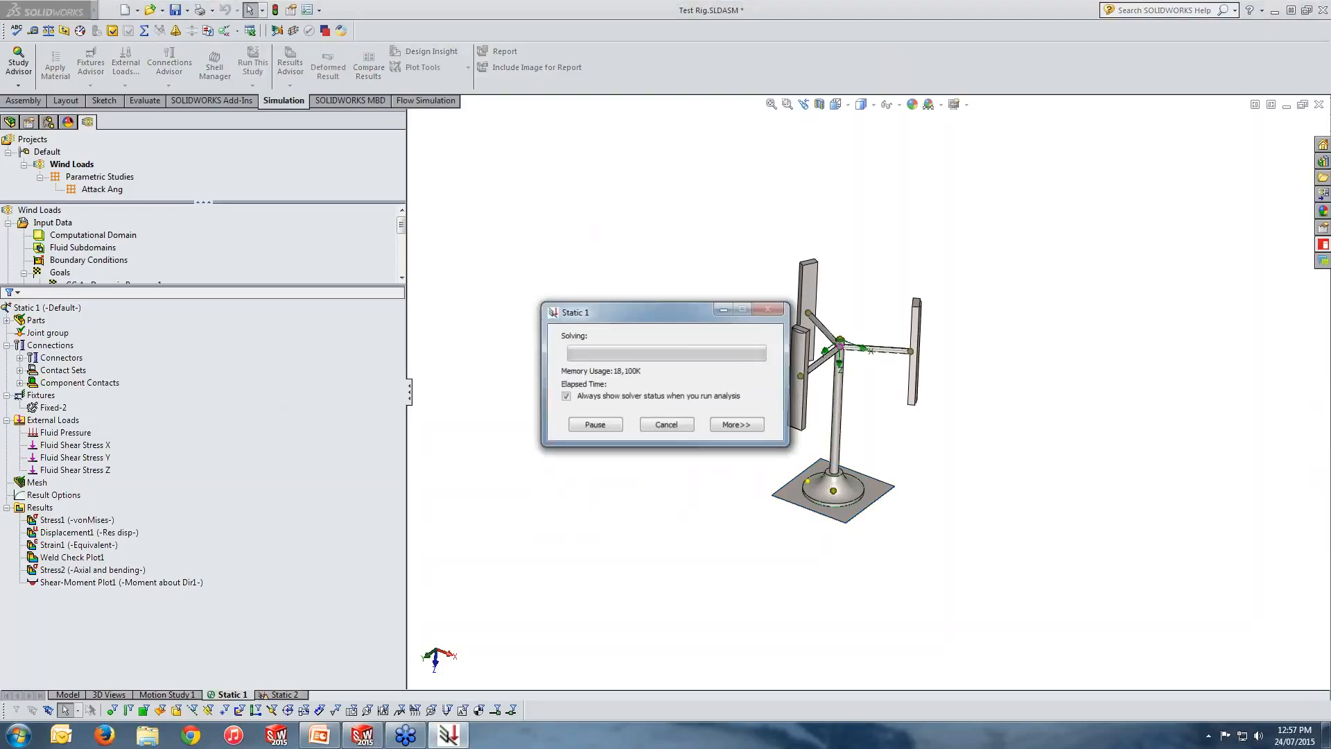
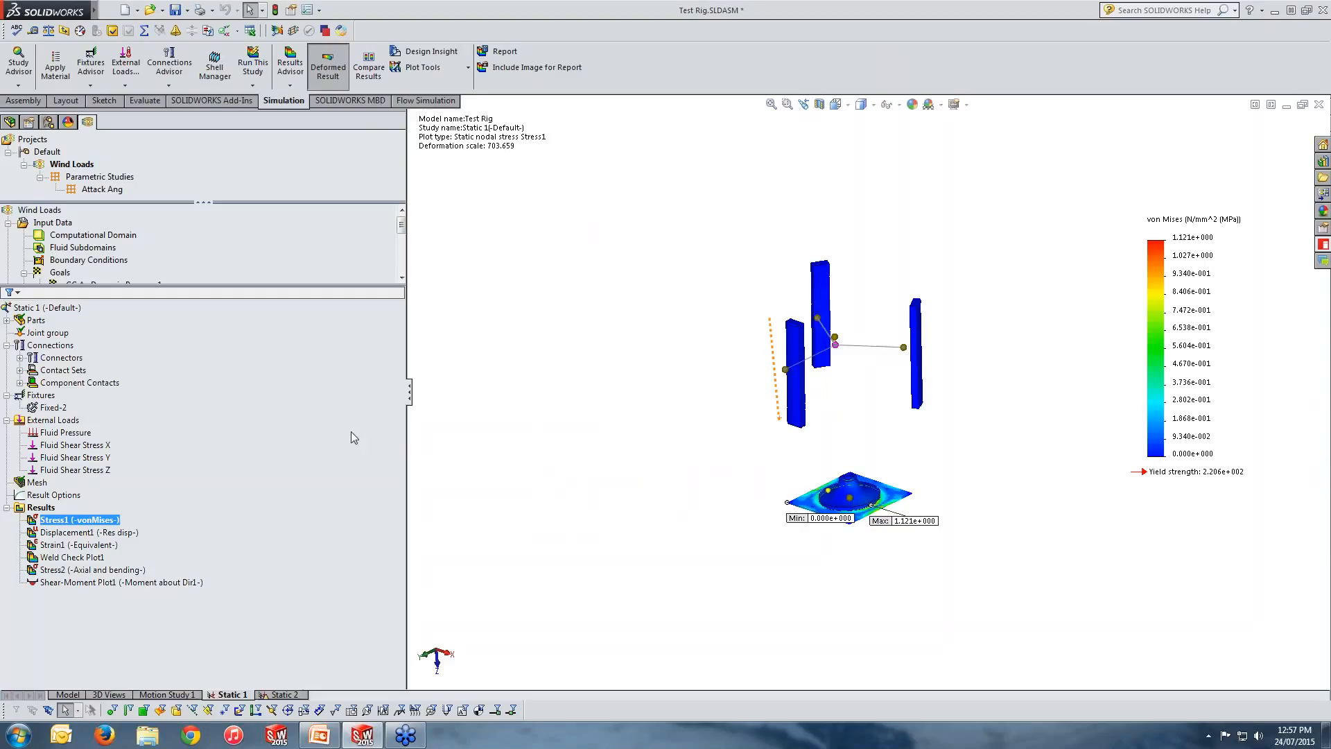
Step: Plot the Fluid Pressure load on the test rig and inspect its distribution on the blades and base
click(68, 445)
right_click(68, 439)
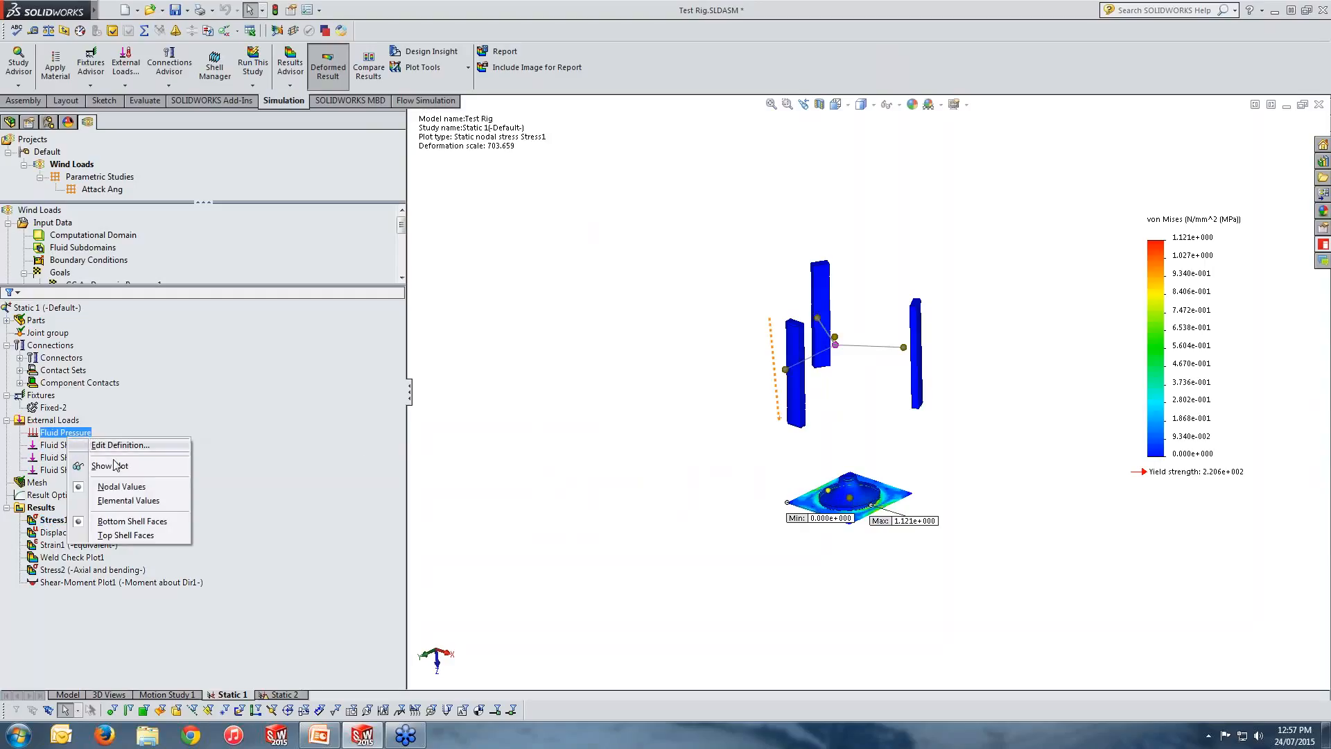
click(83, 463)
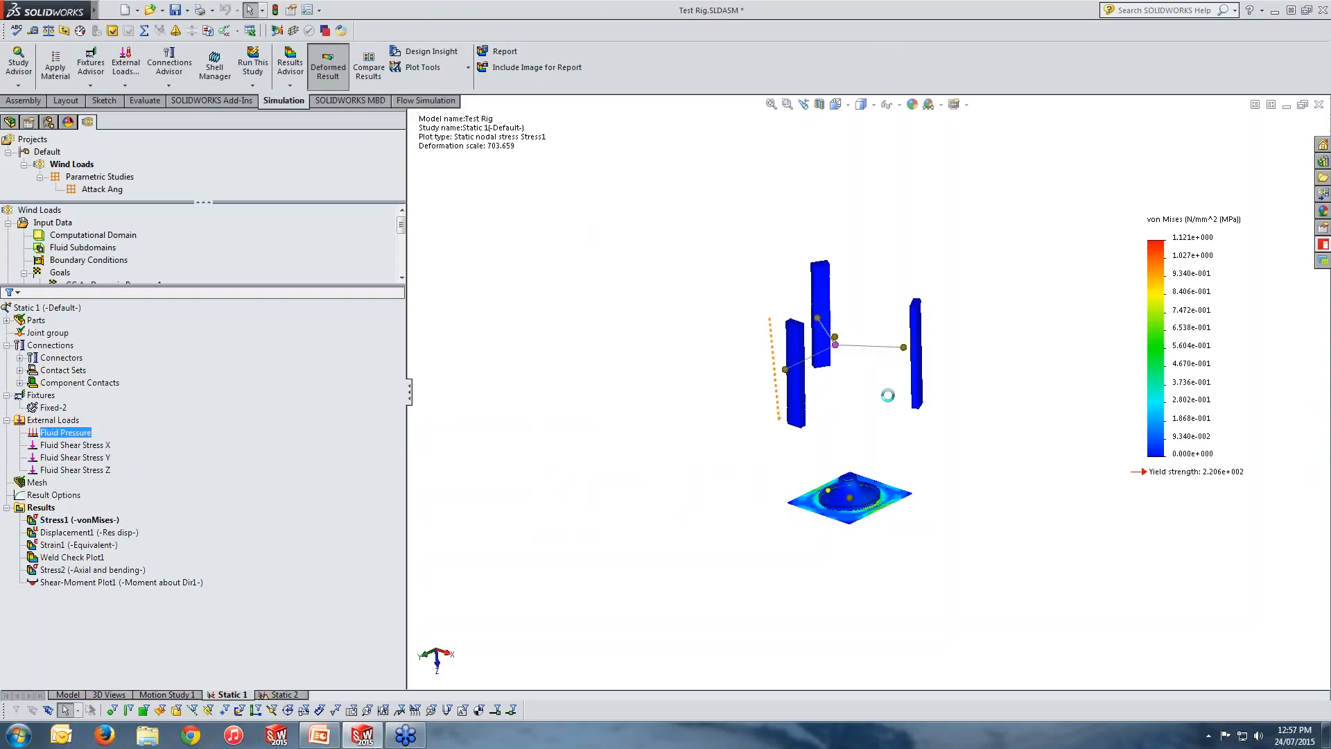
scroll(863, 408, down, 4)
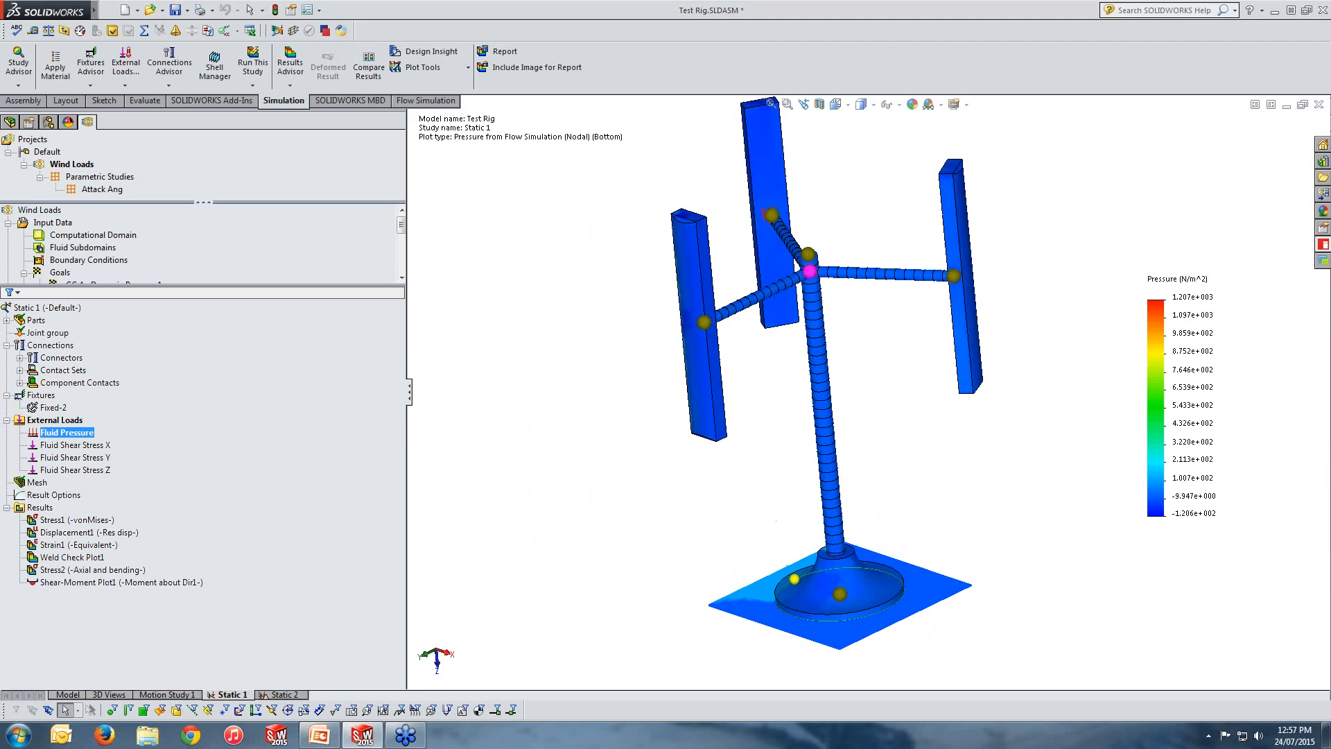
middle_drag(863, 408, 998, 444)
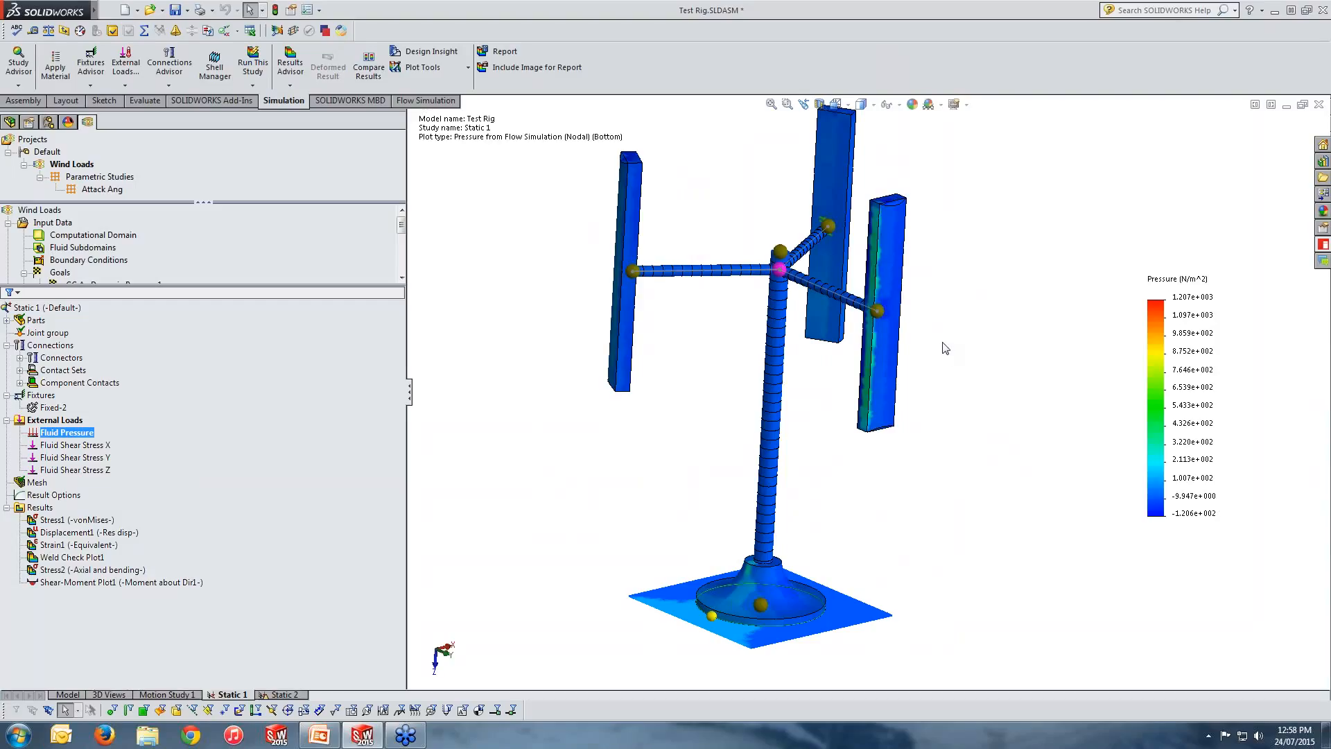
middle_drag(945, 348, 936, 401)
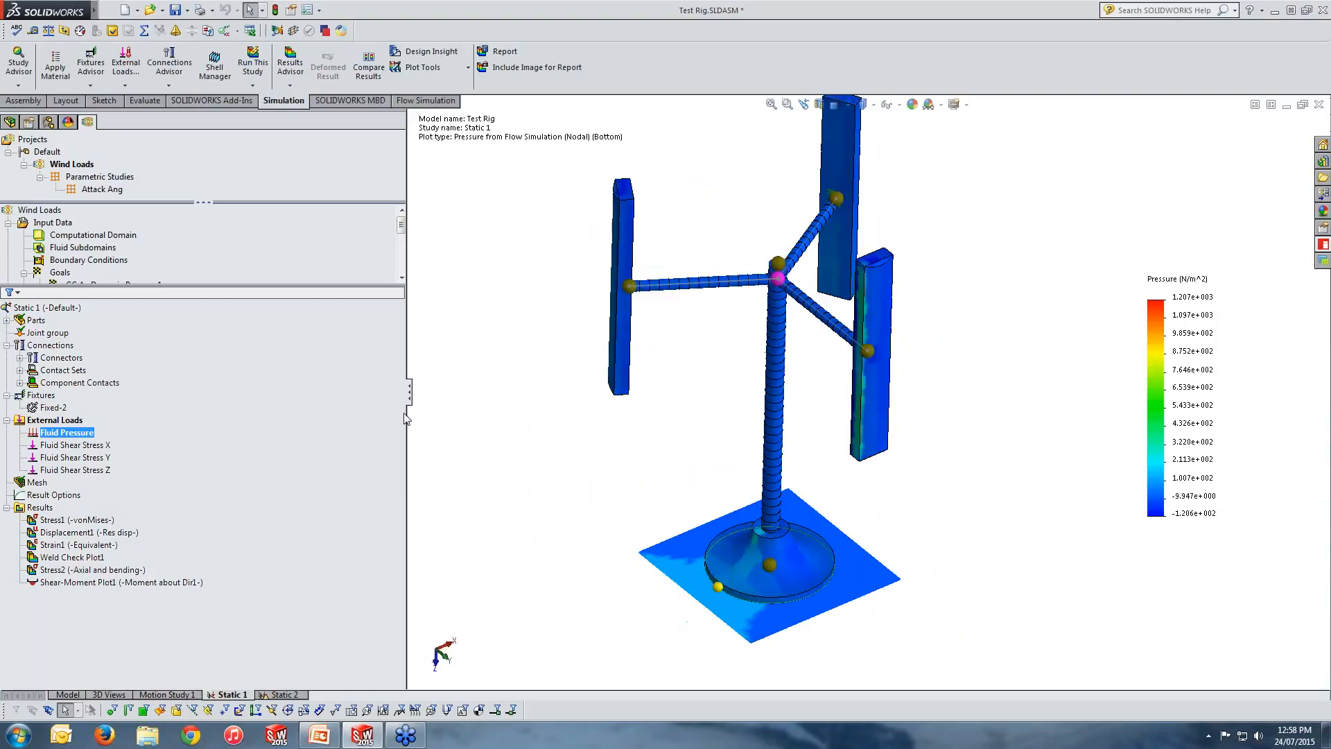
Step: Plot the Fluid Shear Stress X load on the test rig, followed by Fluid Shear Stress Y
click(82, 445)
right_click(82, 445)
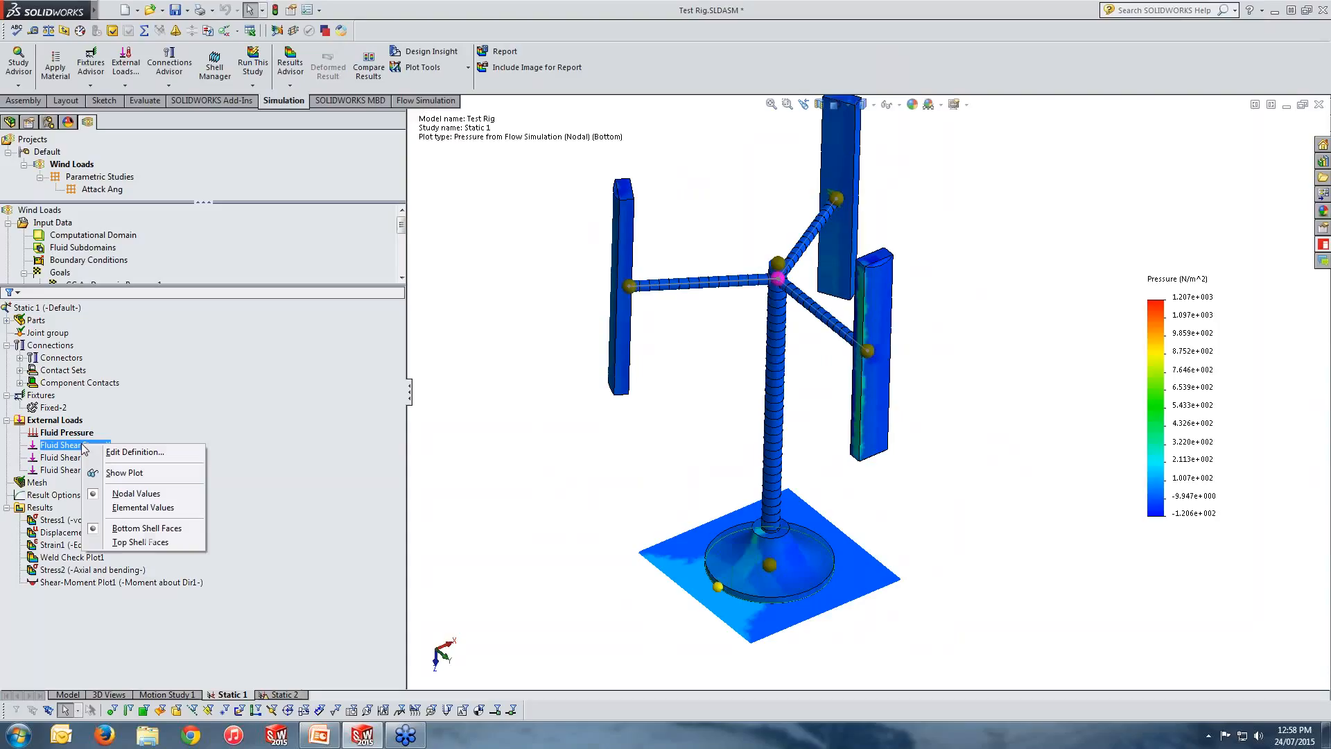
click(121, 475)
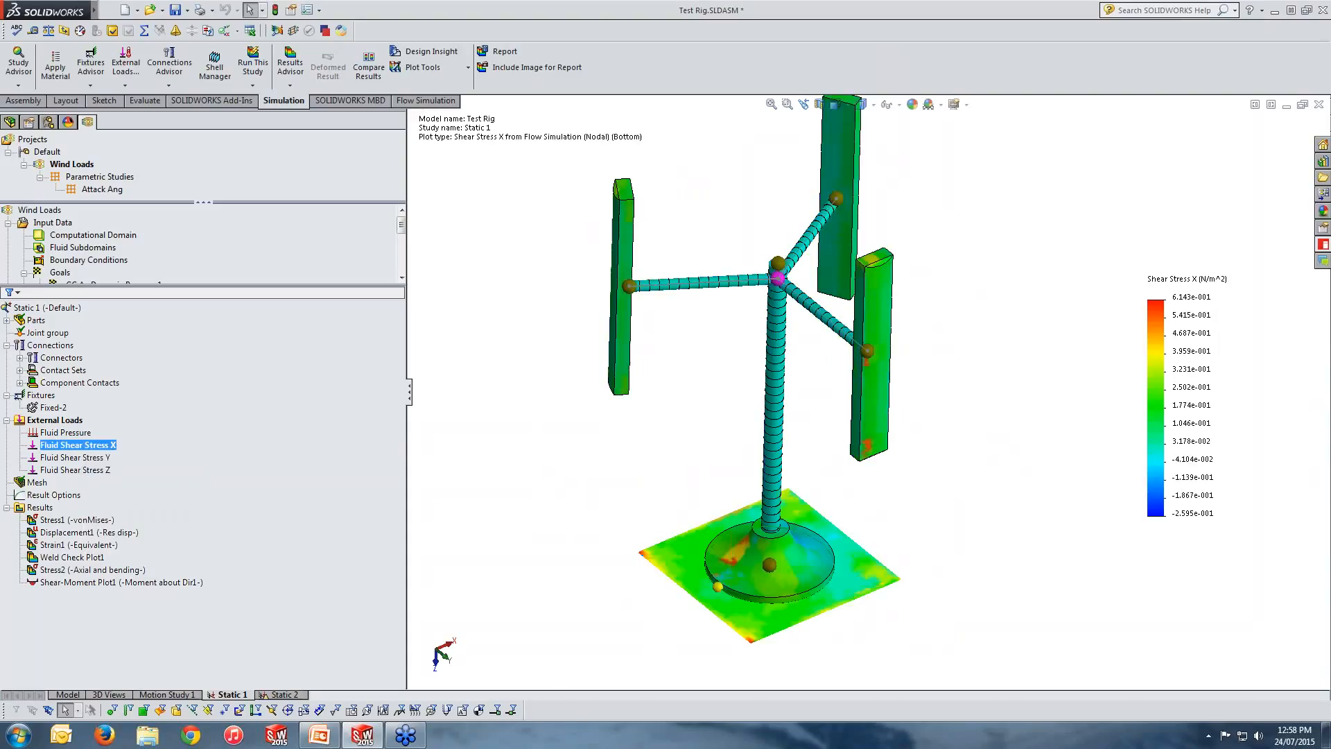
click(93, 457)
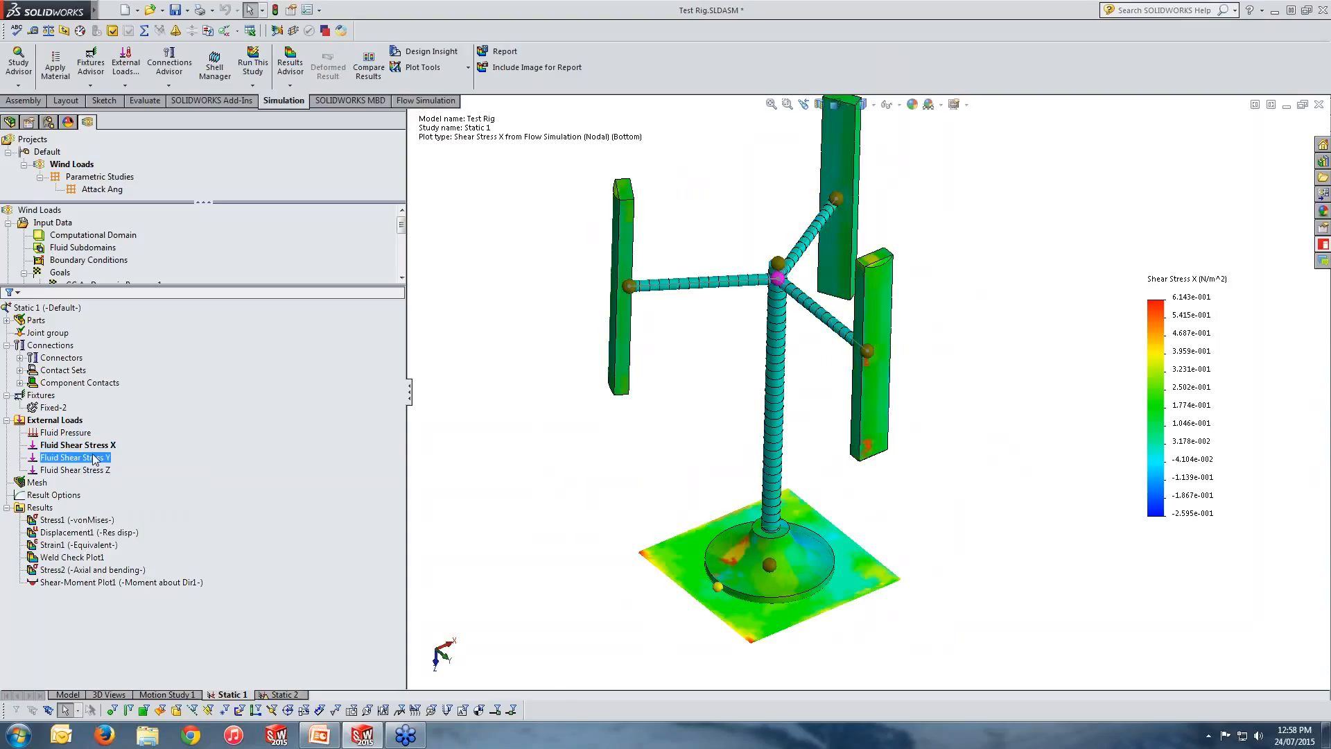
right_click(92, 457)
click(134, 484)
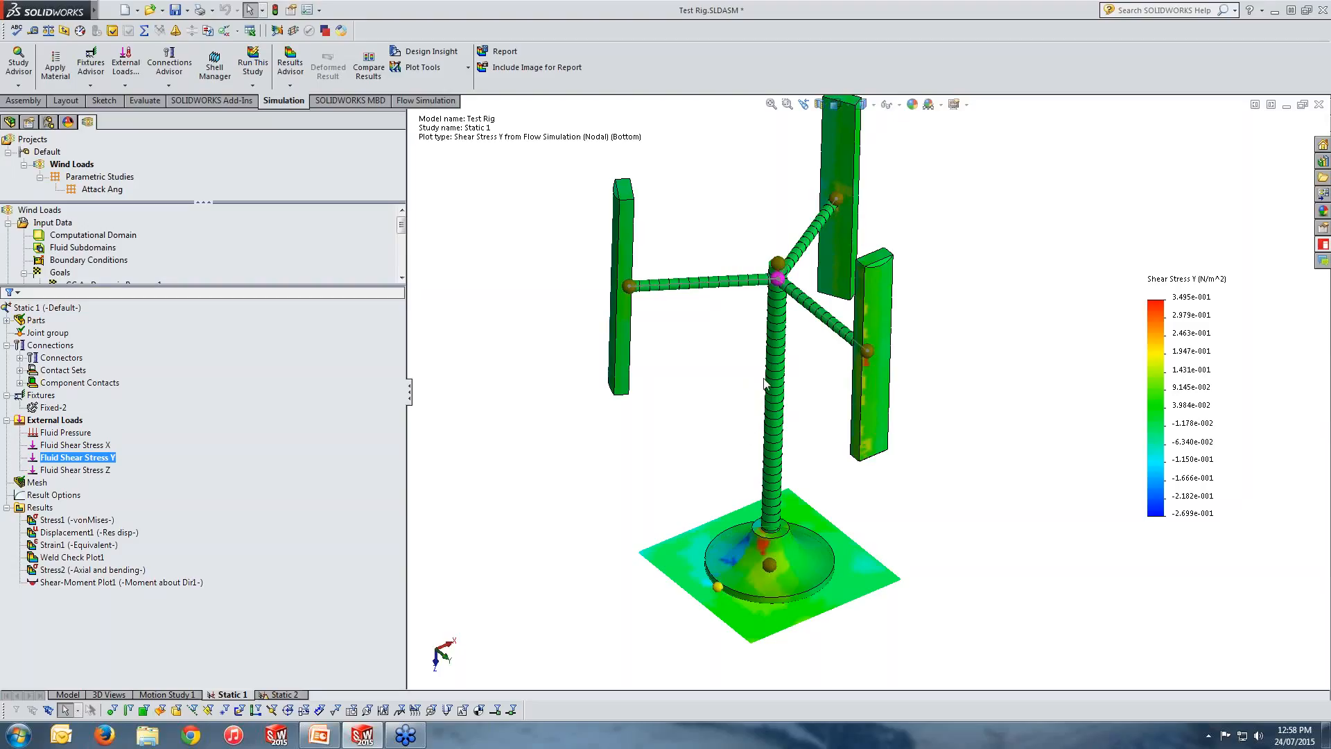
Step: Display the Stress1 von Mises plot and view the deformed rig from a lower angle
click(39, 507)
click(111, 520)
double_click(93, 520)
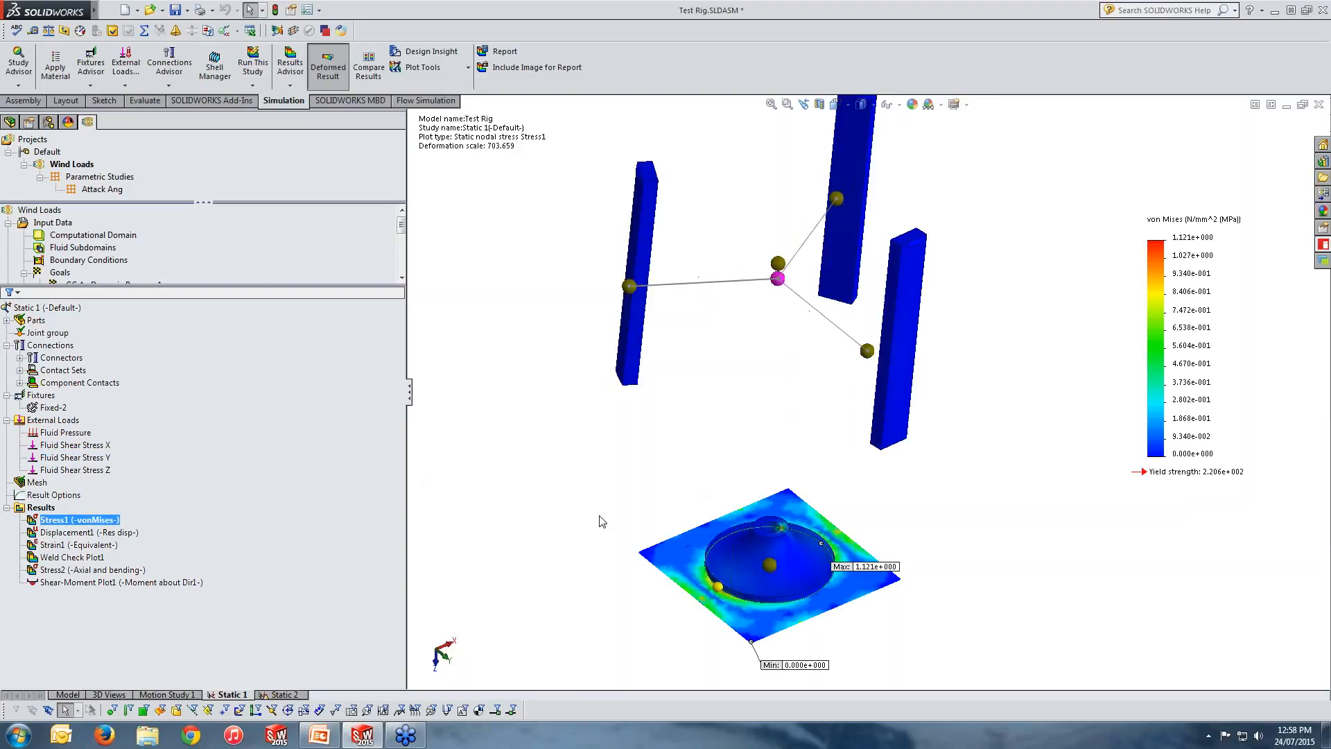
middle_drag(639, 506, 672, 436)
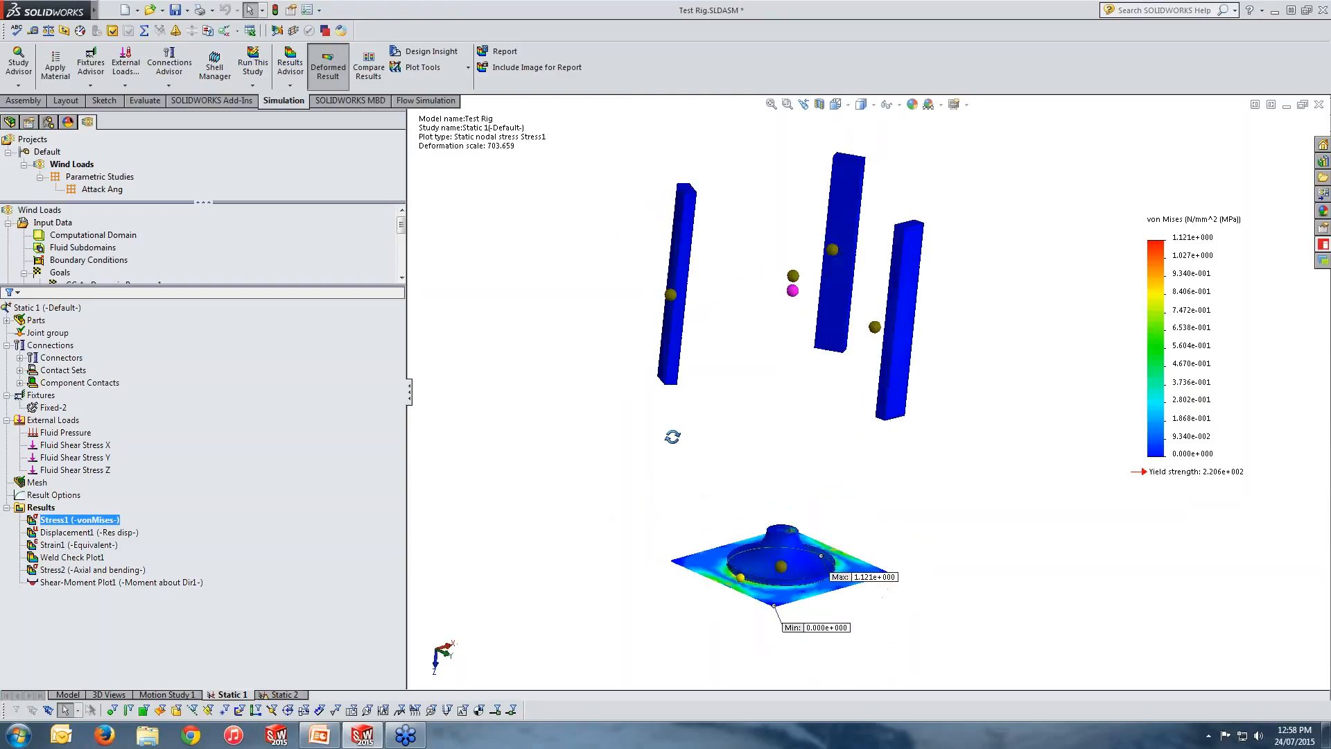
ctrl+click(131, 533)
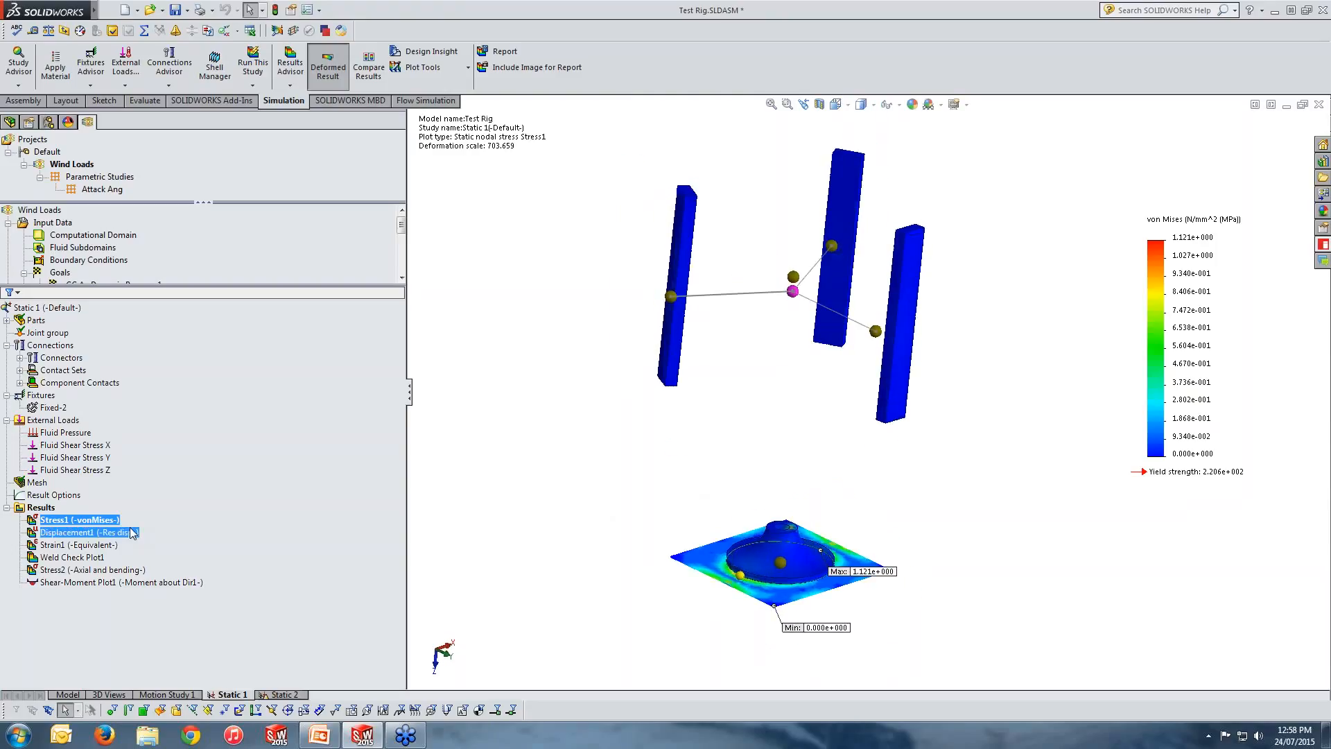
ctrl+click(123, 528)
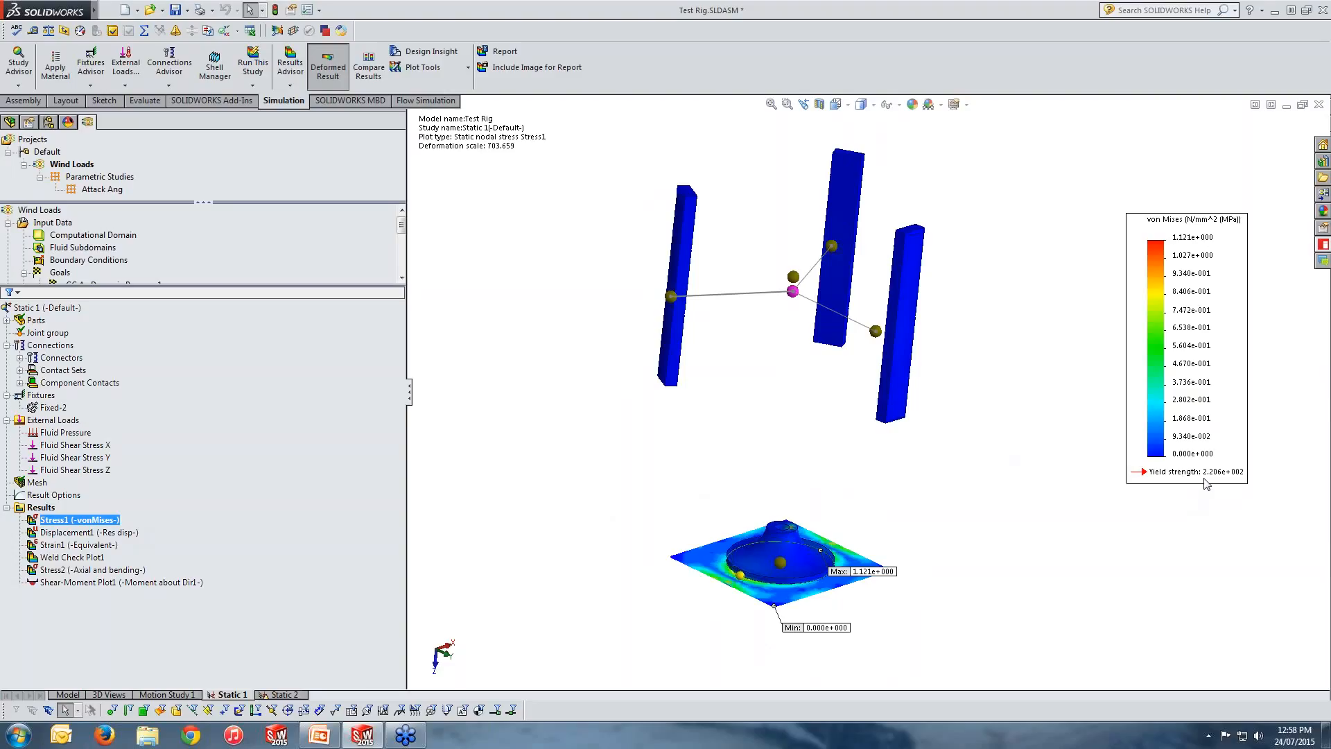
Step: Examine the von Mises stress around the stand's circular base and the square plate, up close and in the whole rig
scroll(746, 559, down, 6)
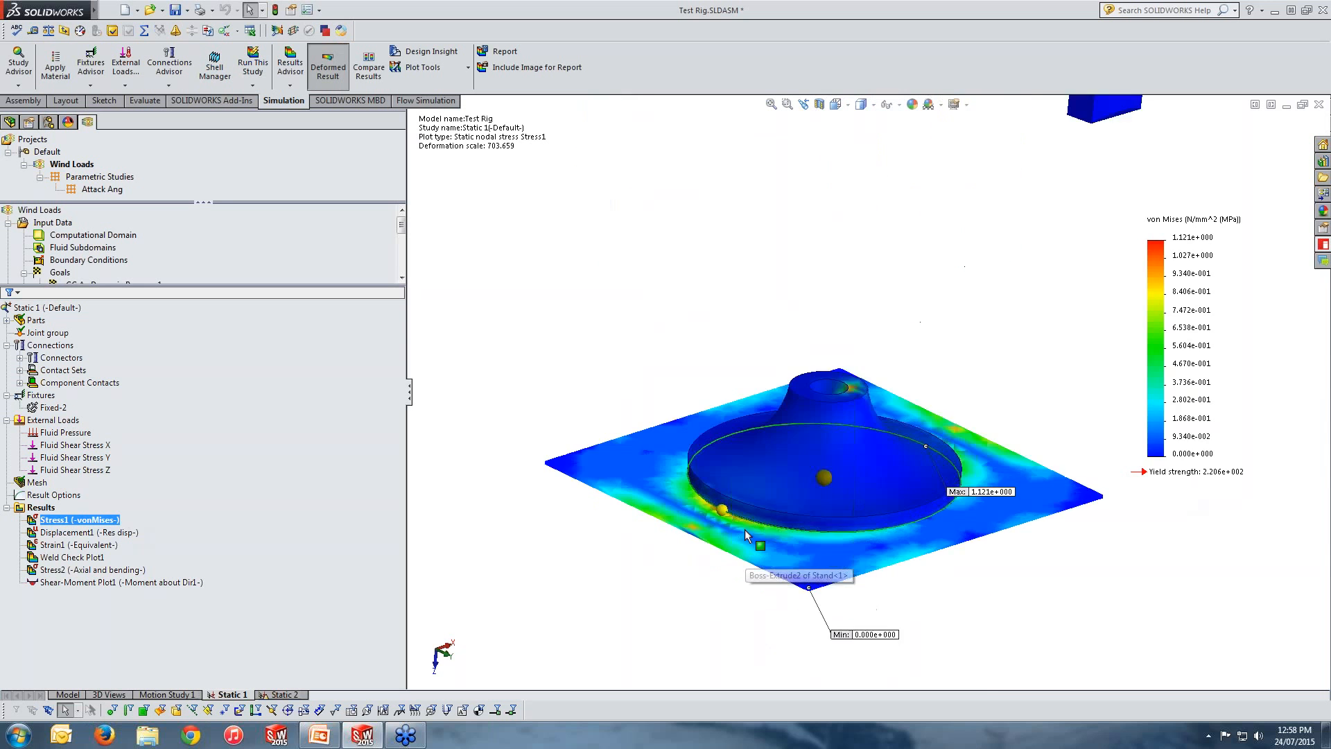
middle_drag(962, 446, 976, 340)
scroll(971, 354, up, 5)
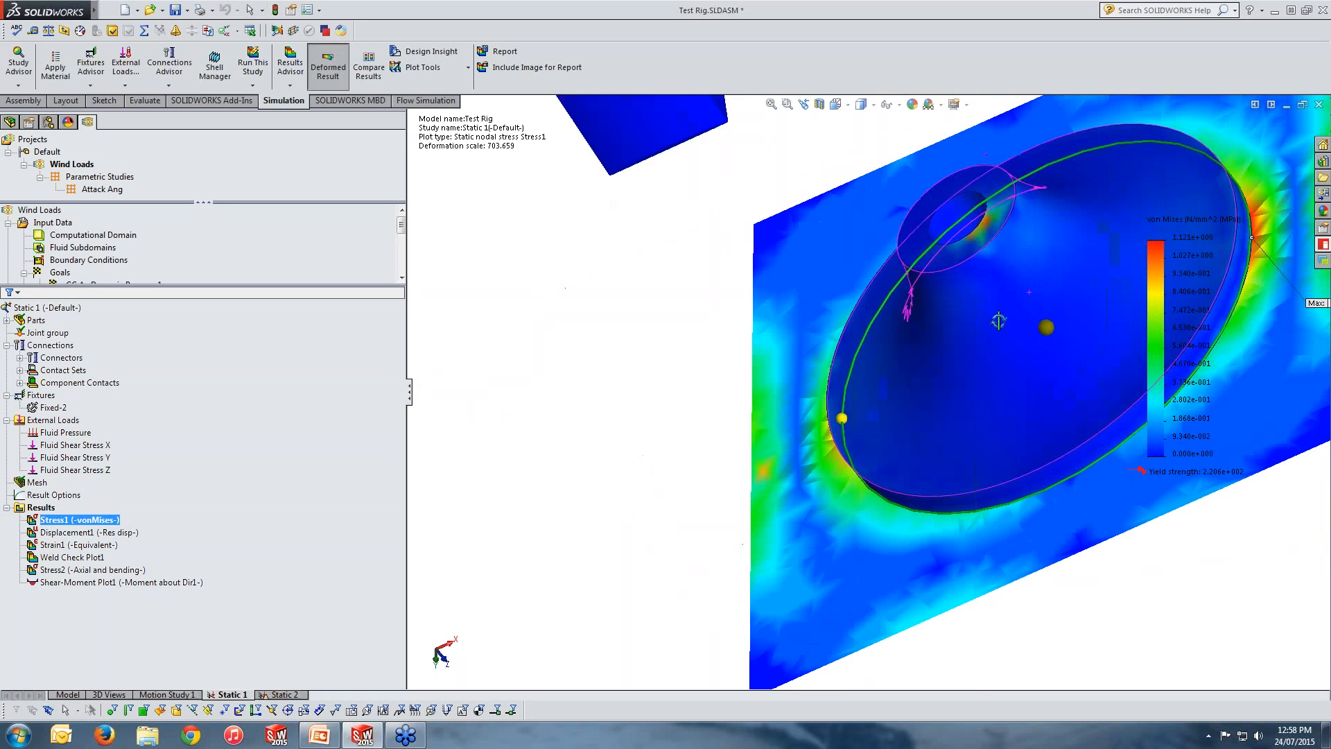
scroll(967, 364, up, 8)
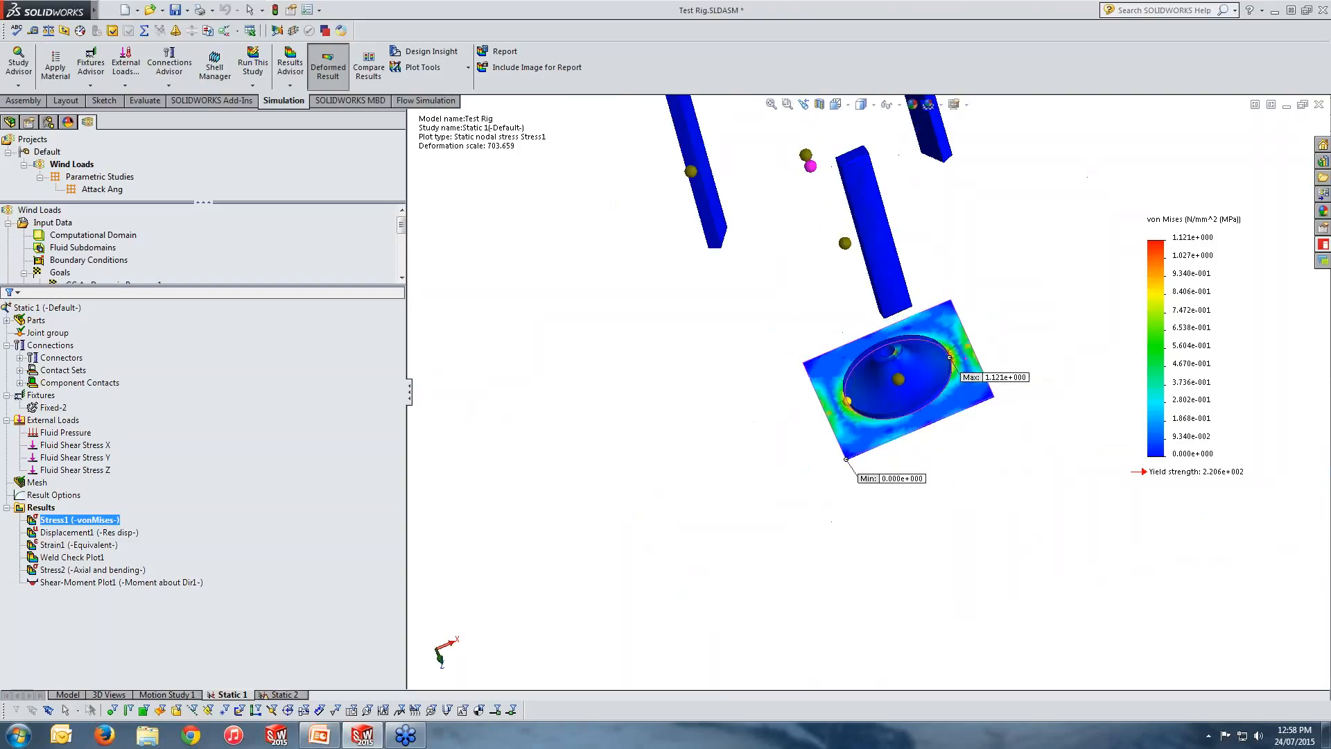
middle_drag(898, 380, 855, 452)
scroll(856, 452, down, 3)
scroll(808, 344, up, 2)
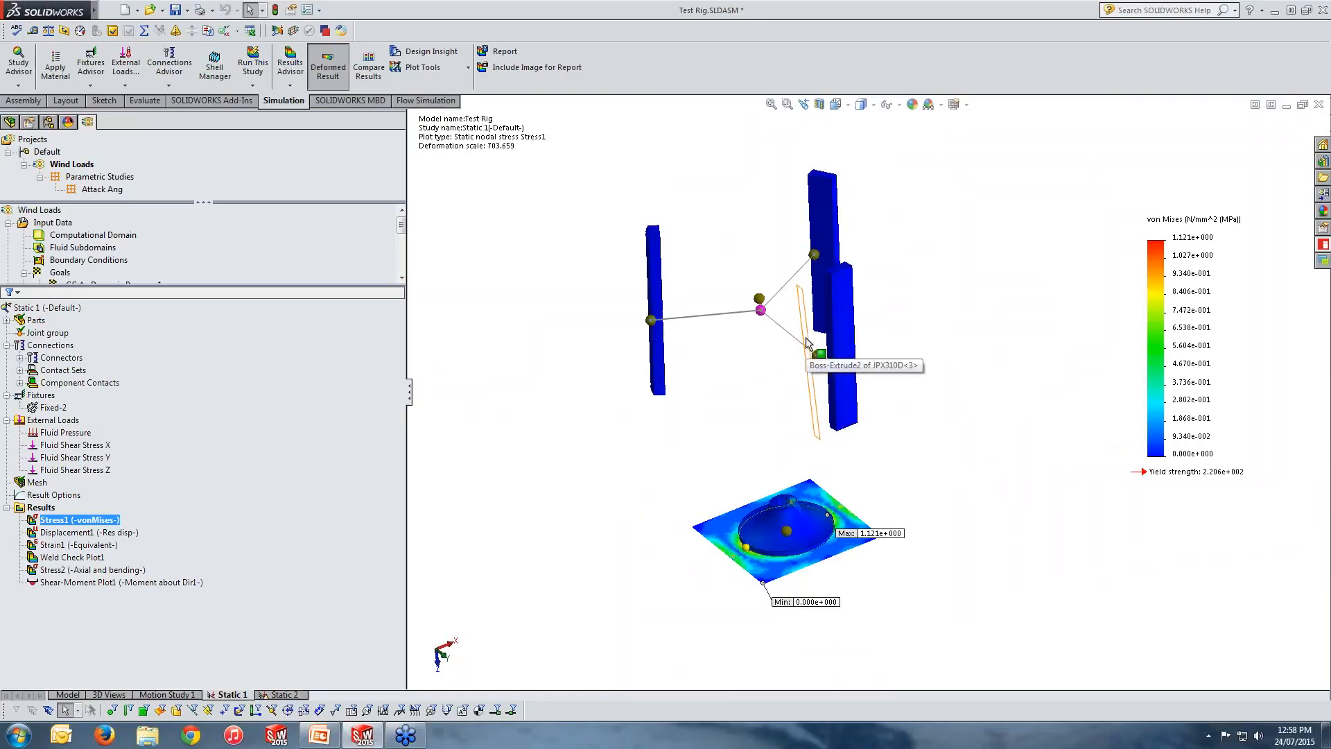
Step: Try to switch the Stress1 plot's display from solids and shells to beams
double_click(72, 521)
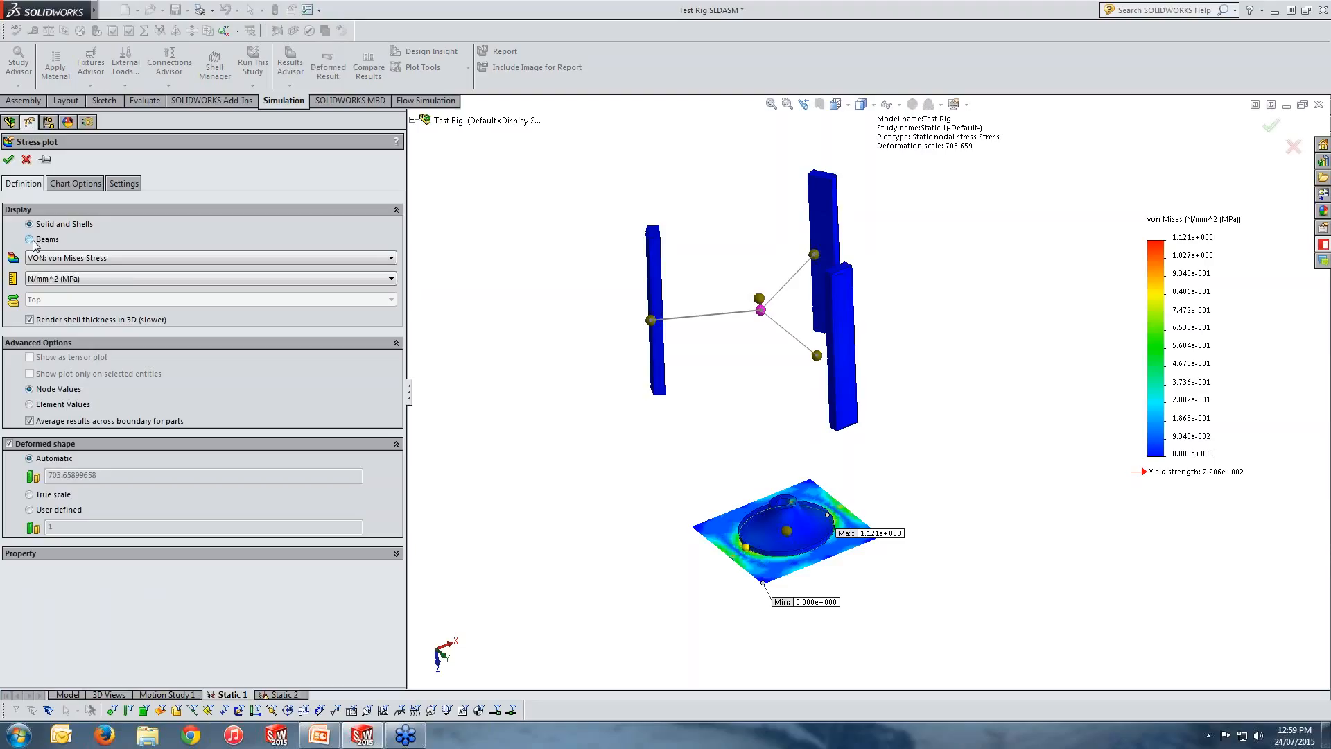
click(30, 240)
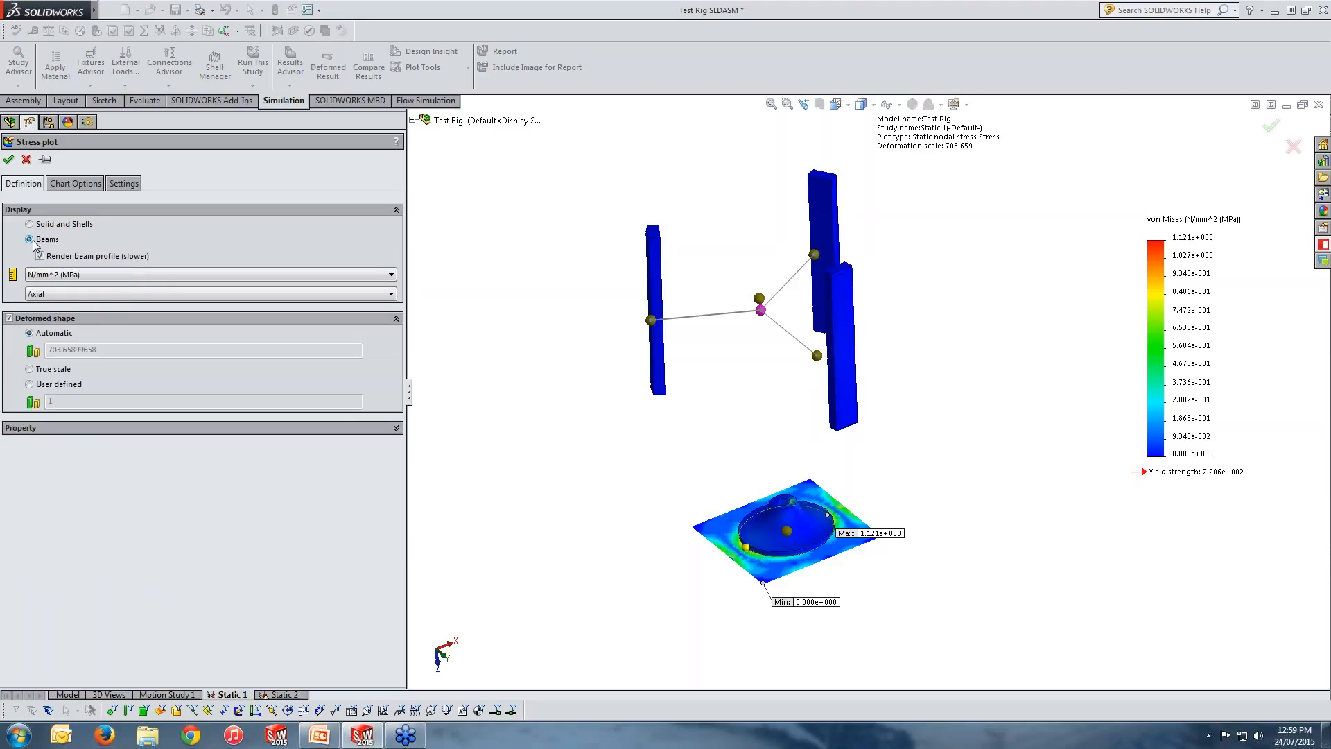
click(8, 159)
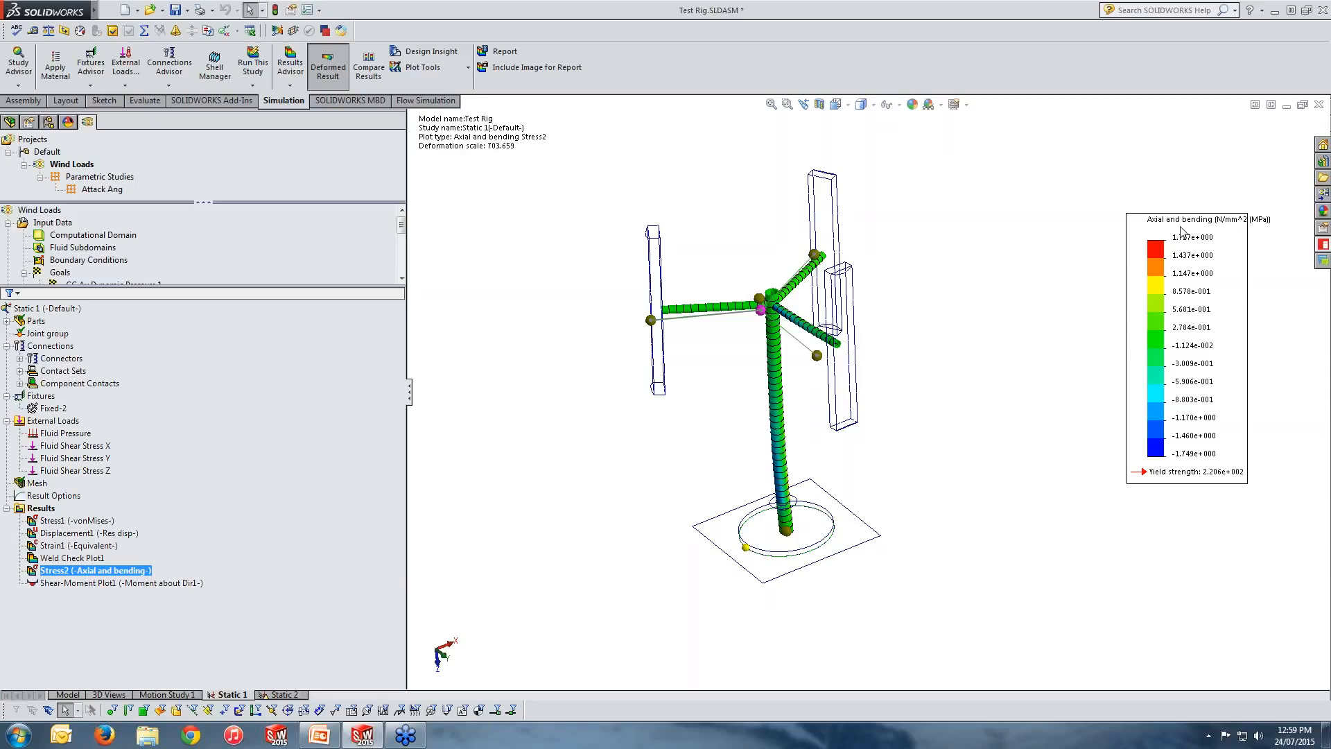
Step: Set the stress component of the Stress2 beam plot to Shear in DIR 2
right_click(147, 570)
click(338, 394)
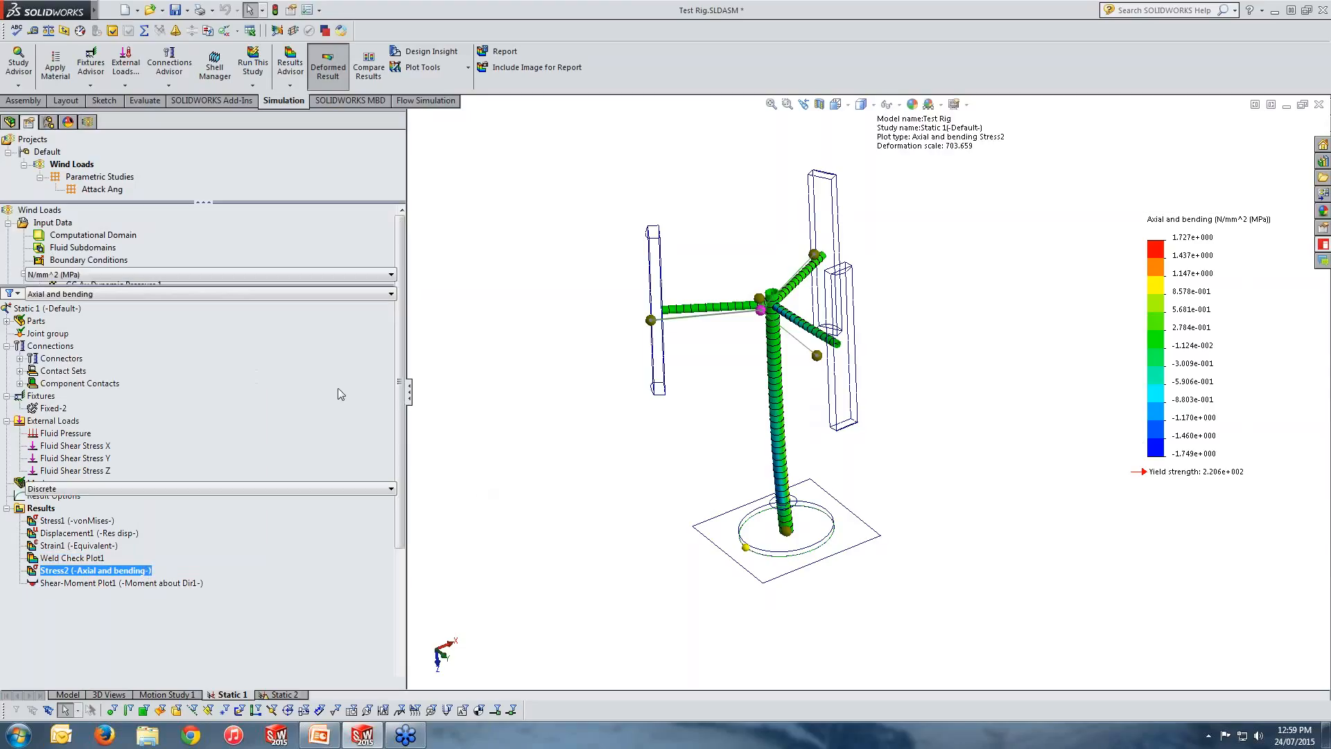
click(50, 294)
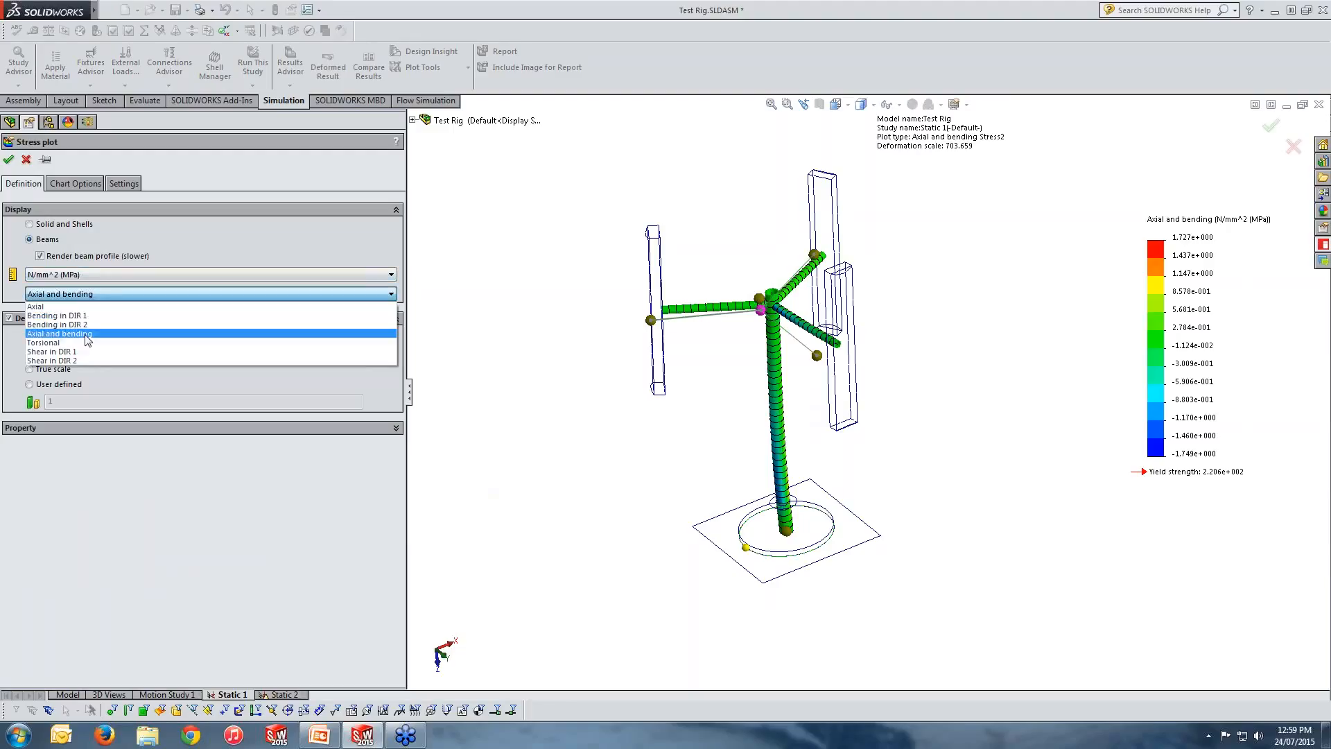
click(86, 361)
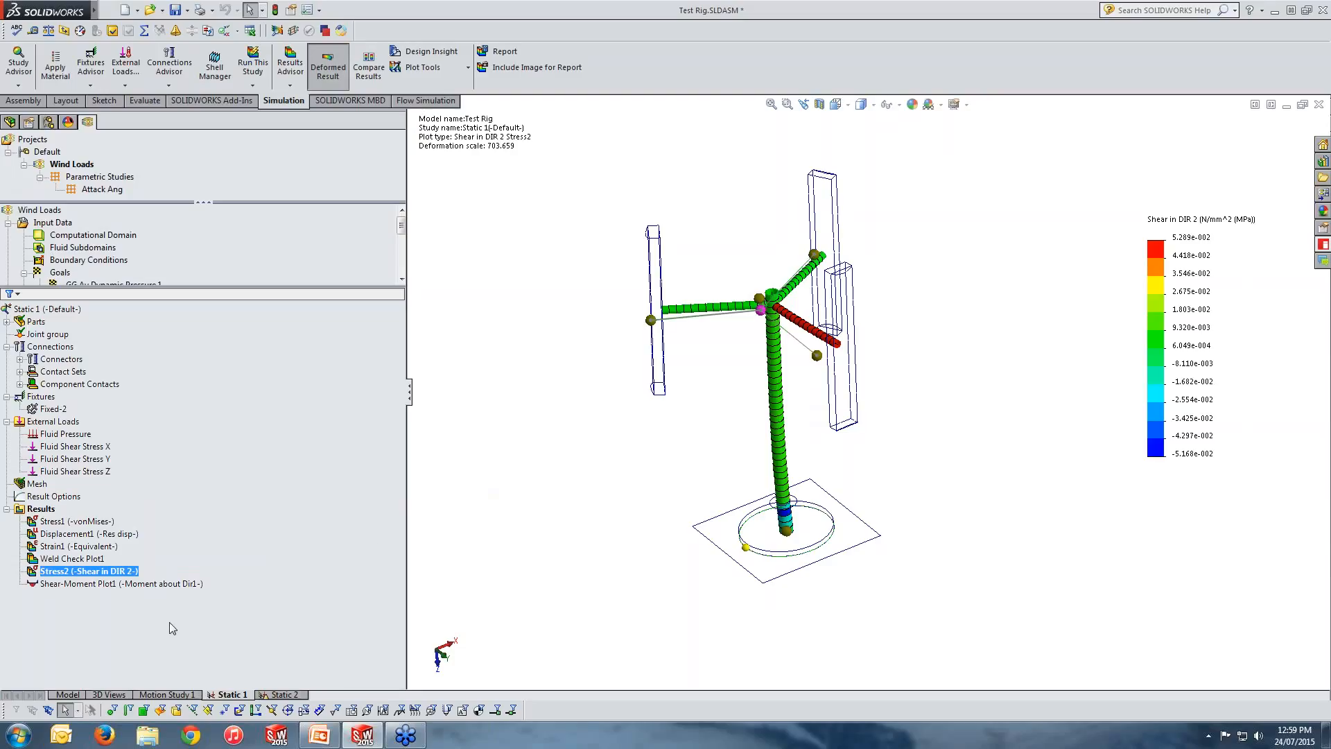
Step: Display the Stress1 von Mises plot again, followed by the Displacement1 resultant displacement plot
click(66, 523)
double_click(66, 525)
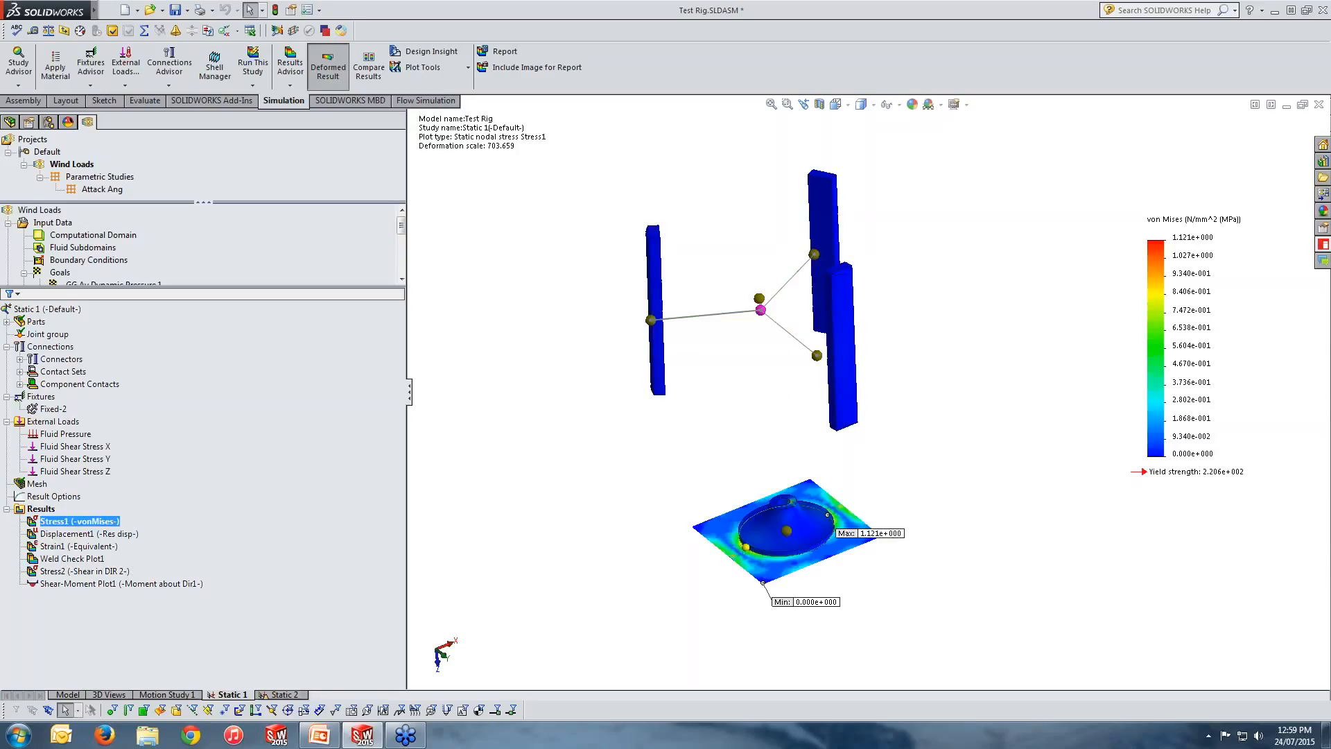
double_click(79, 534)
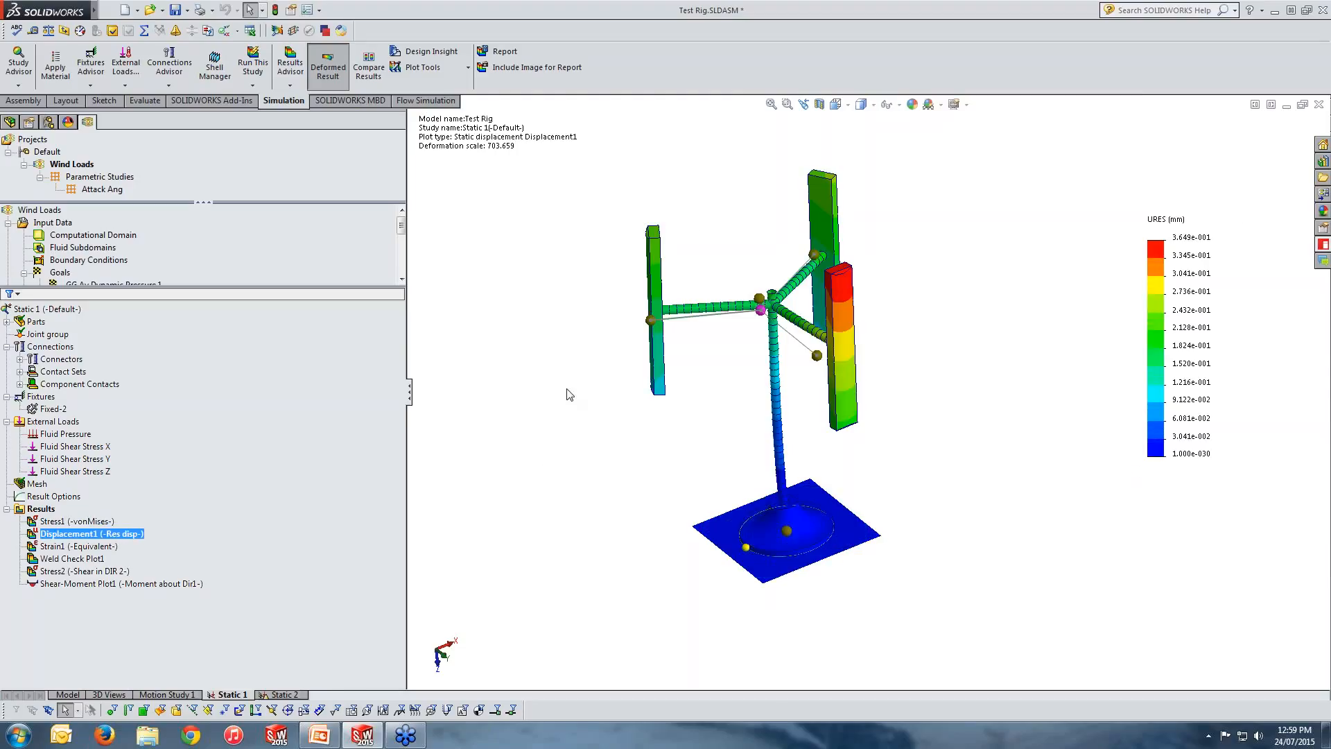
Step: Animate the Displacement1 plot, watch the rig's deformation from above, and close the animation
right_click(120, 534)
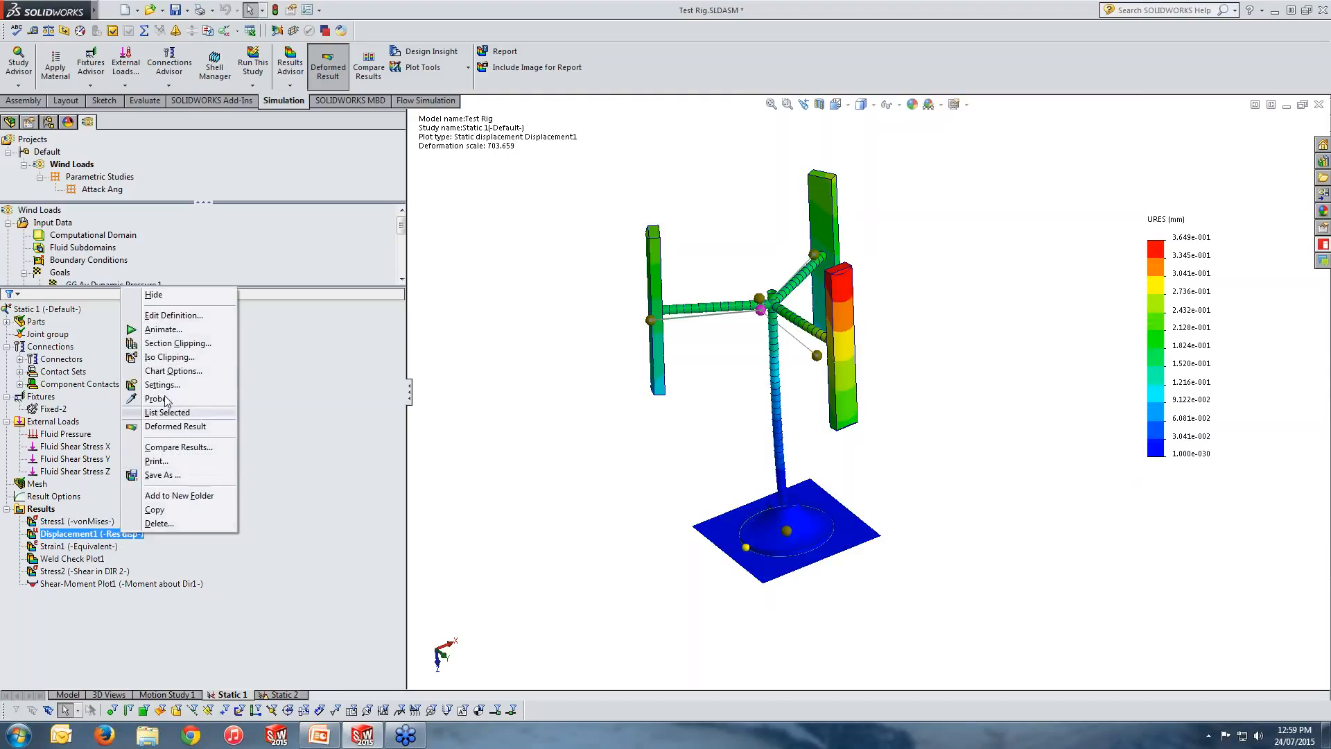
click(163, 329)
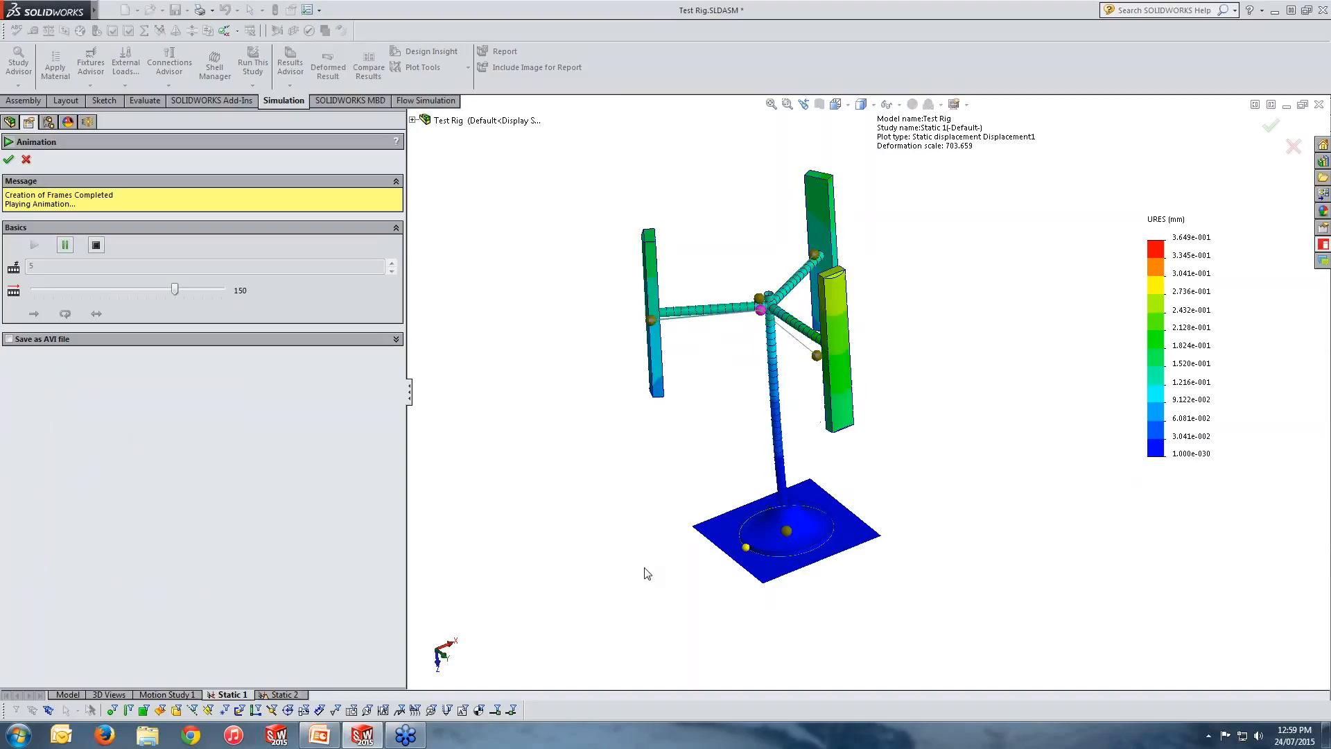
middle_drag(645, 573, 890, 707)
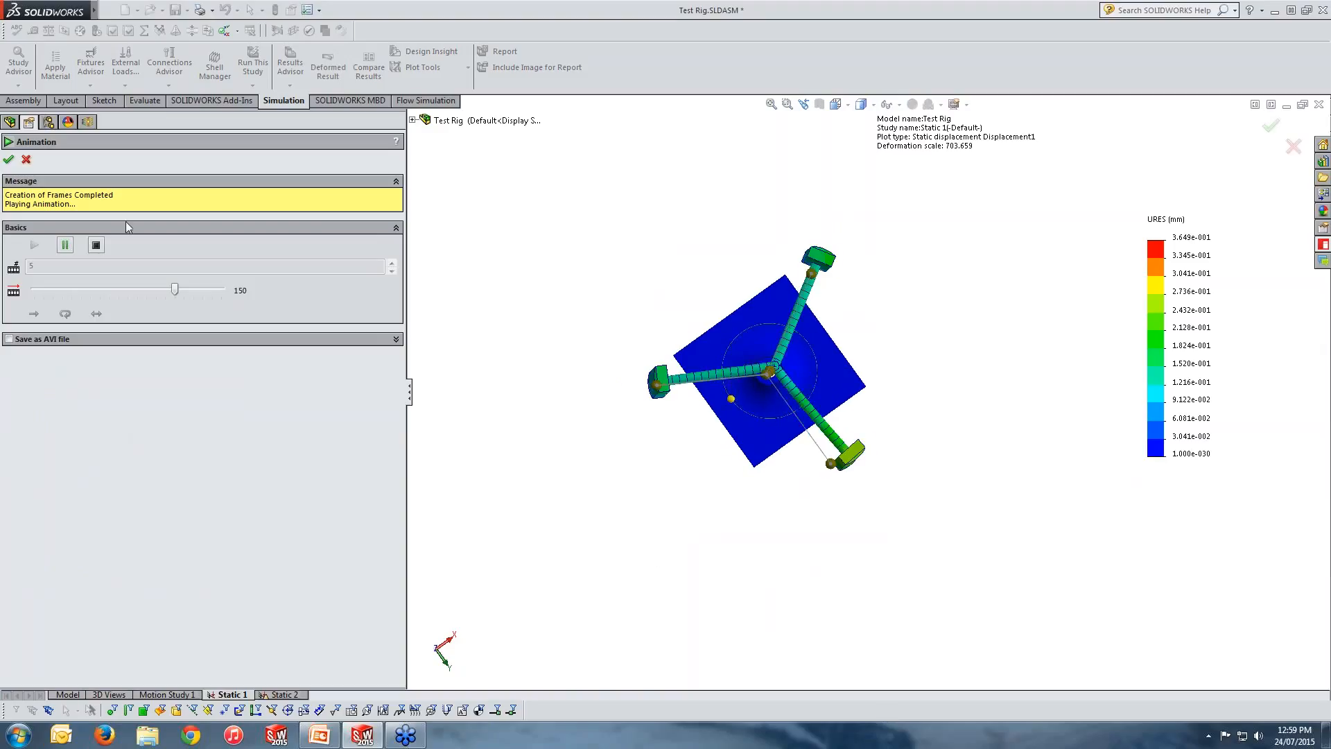
click(26, 159)
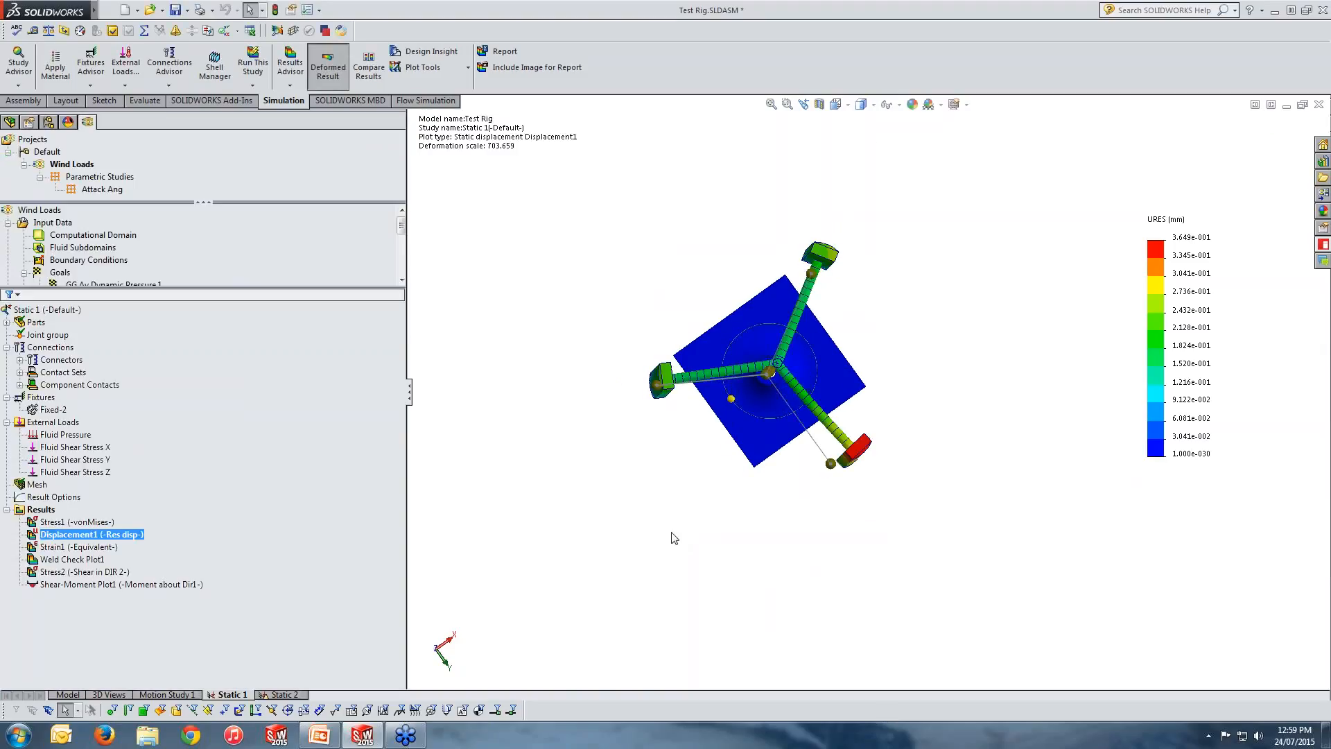
middle_drag(671, 538, 910, 326)
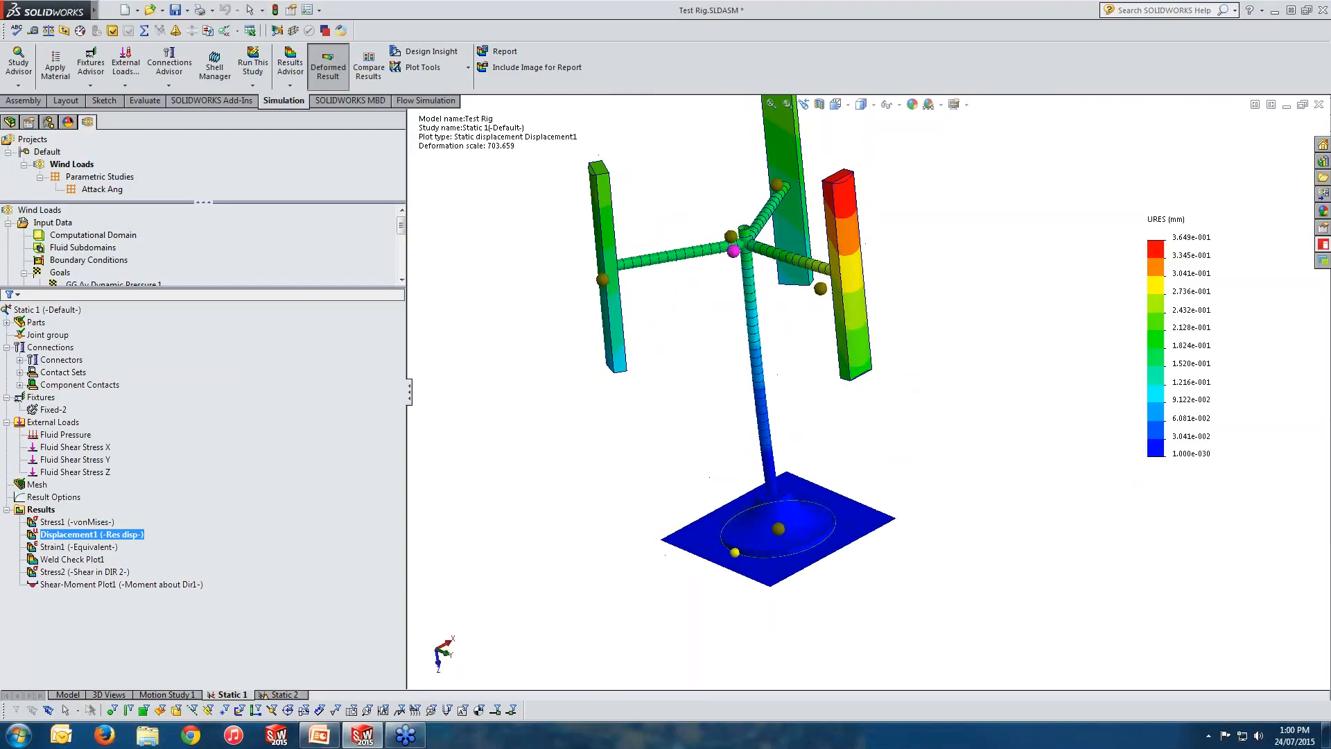
Step: Try to define a beam diagram of Moment about Dir1 in N.m for the stand's vertical Boss-Extrude1 beam
right_click(41, 509)
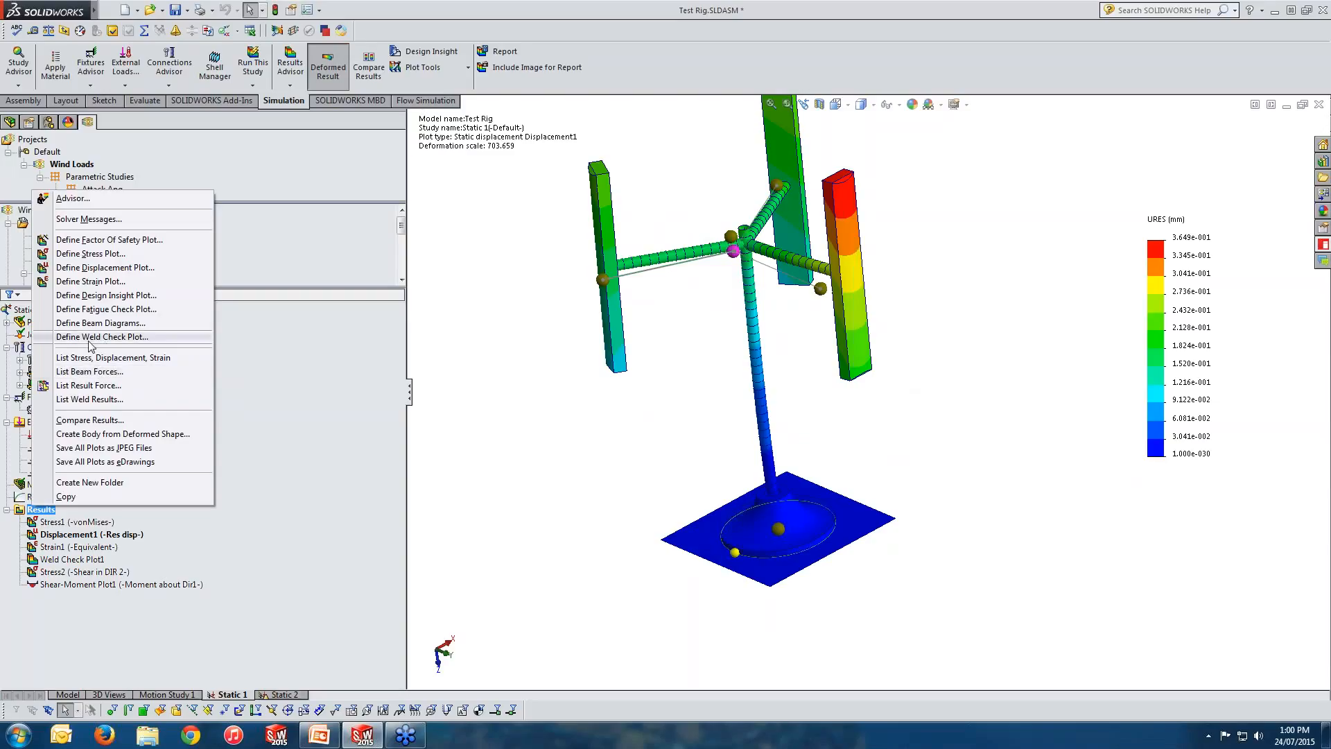
click(103, 325)
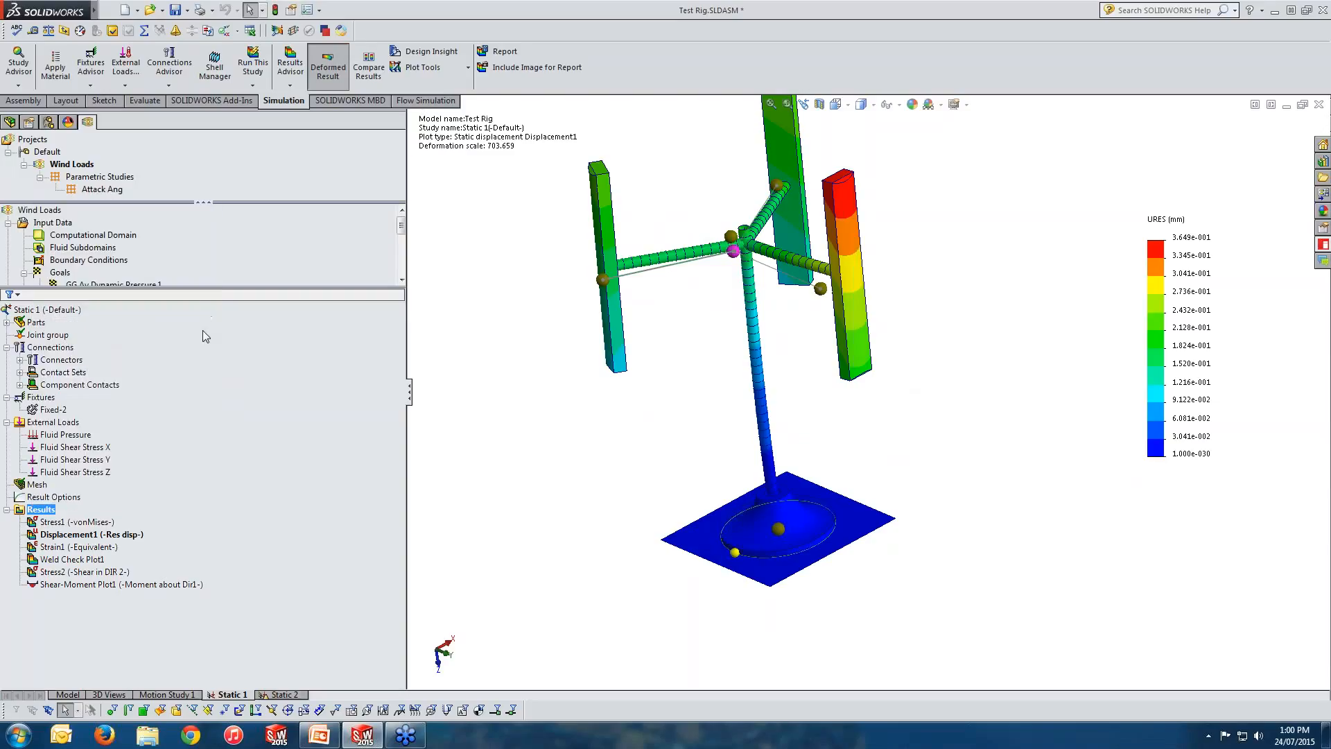
click(100, 228)
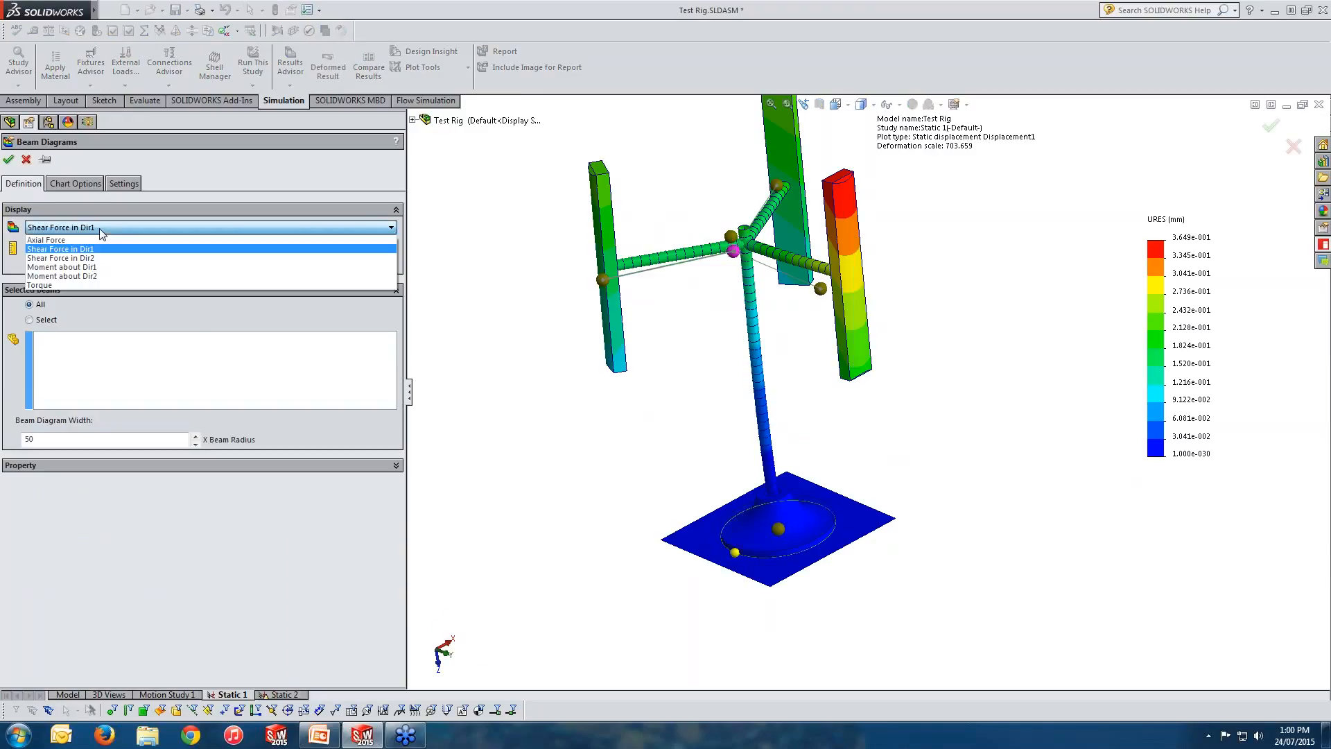
click(90, 246)
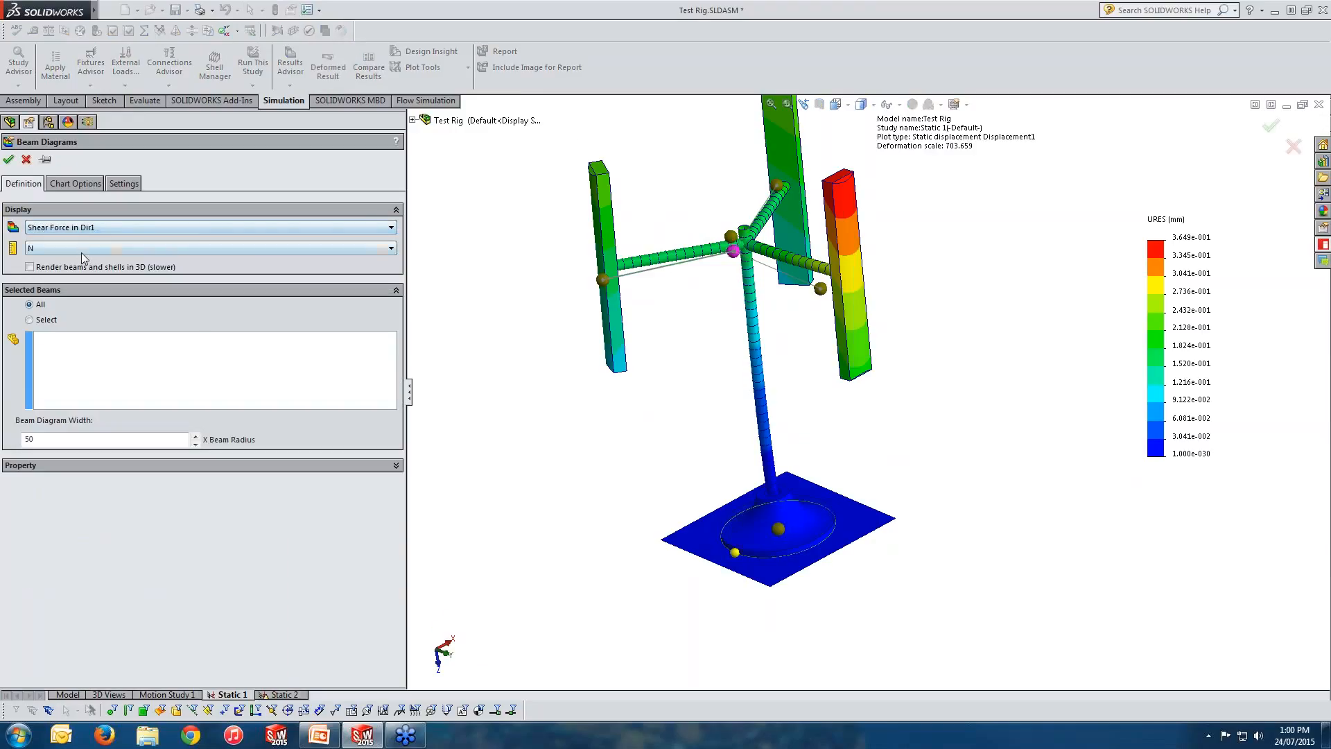
click(83, 231)
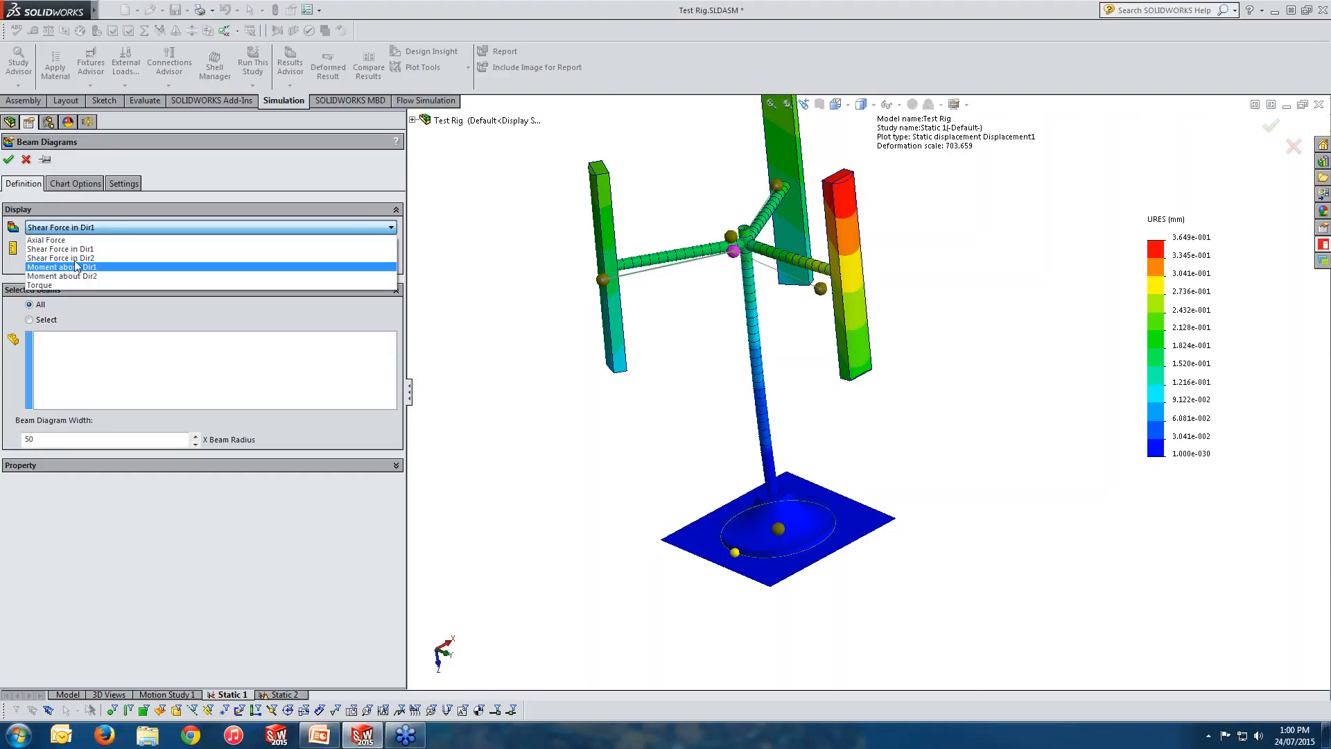
click(74, 269)
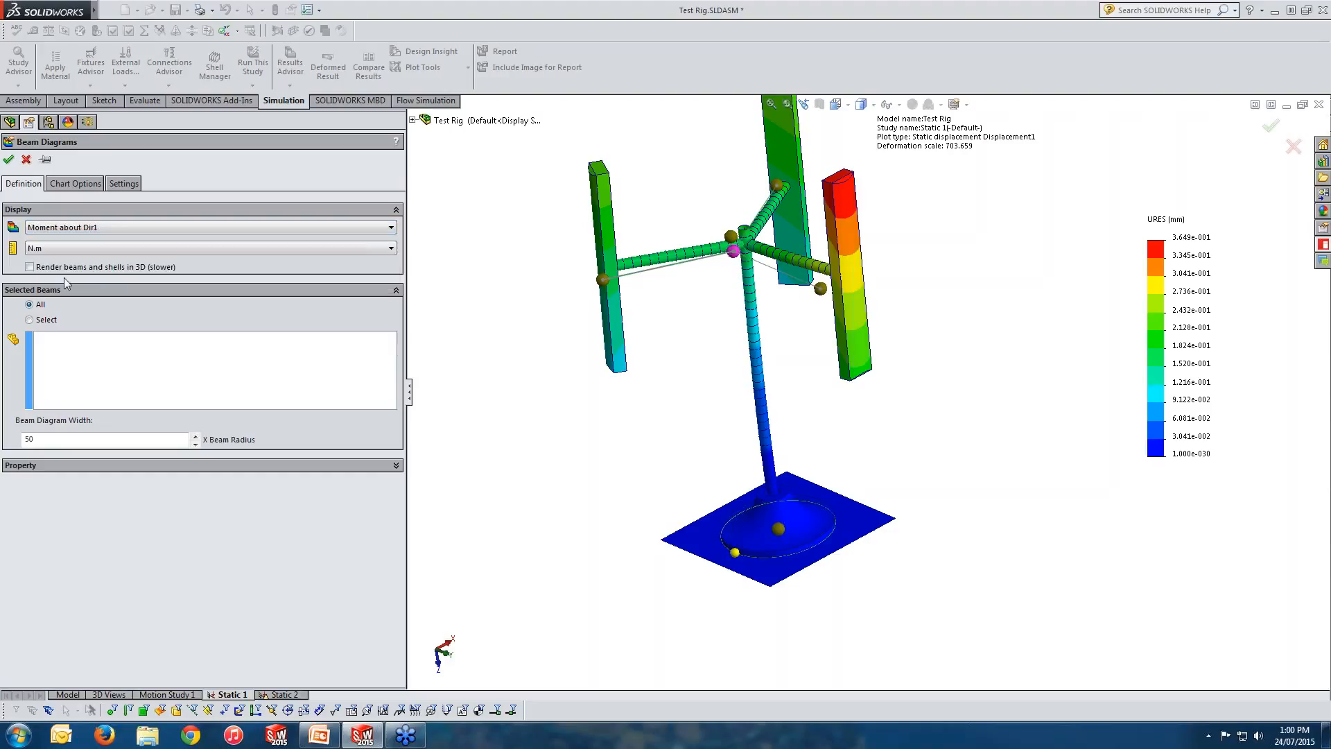
click(73, 375)
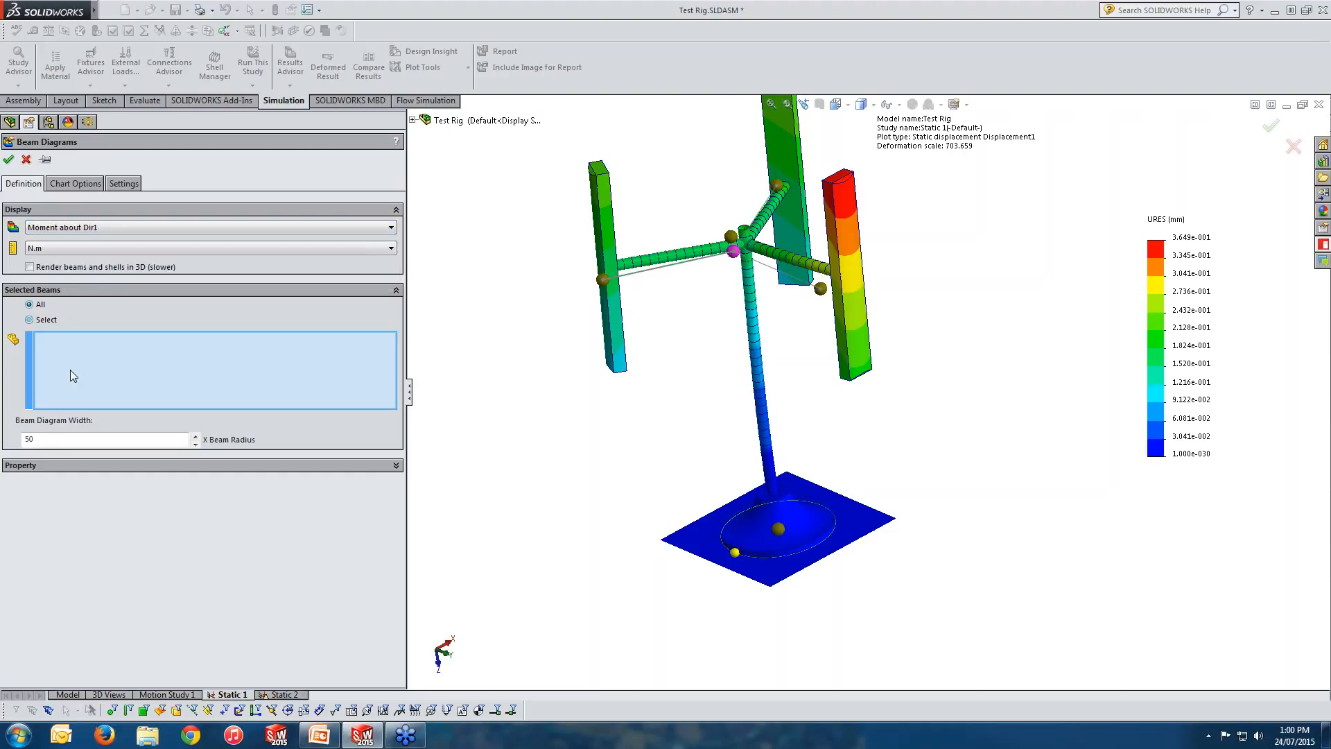
click(757, 386)
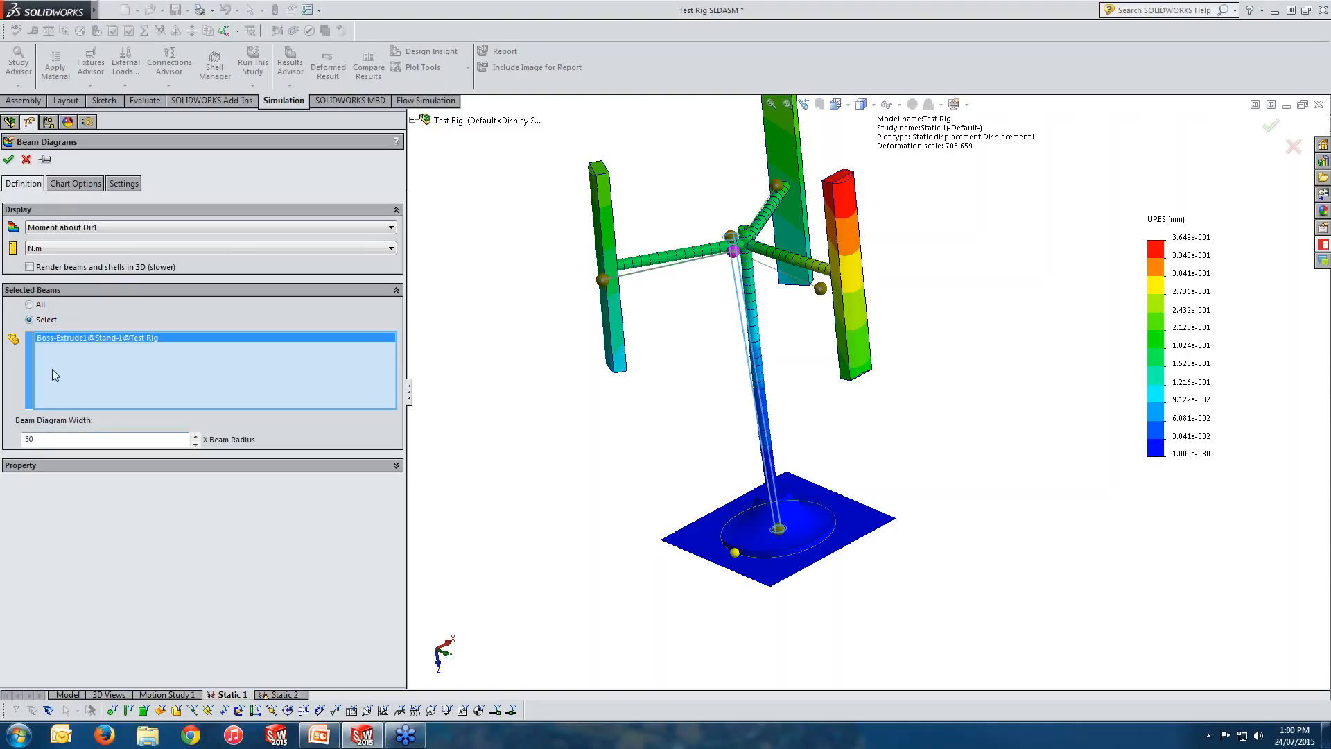
click(9, 160)
Step: Display Shear-Moment Plot1 and examine the moment diagram along the stand's vertical beam
click(93, 586)
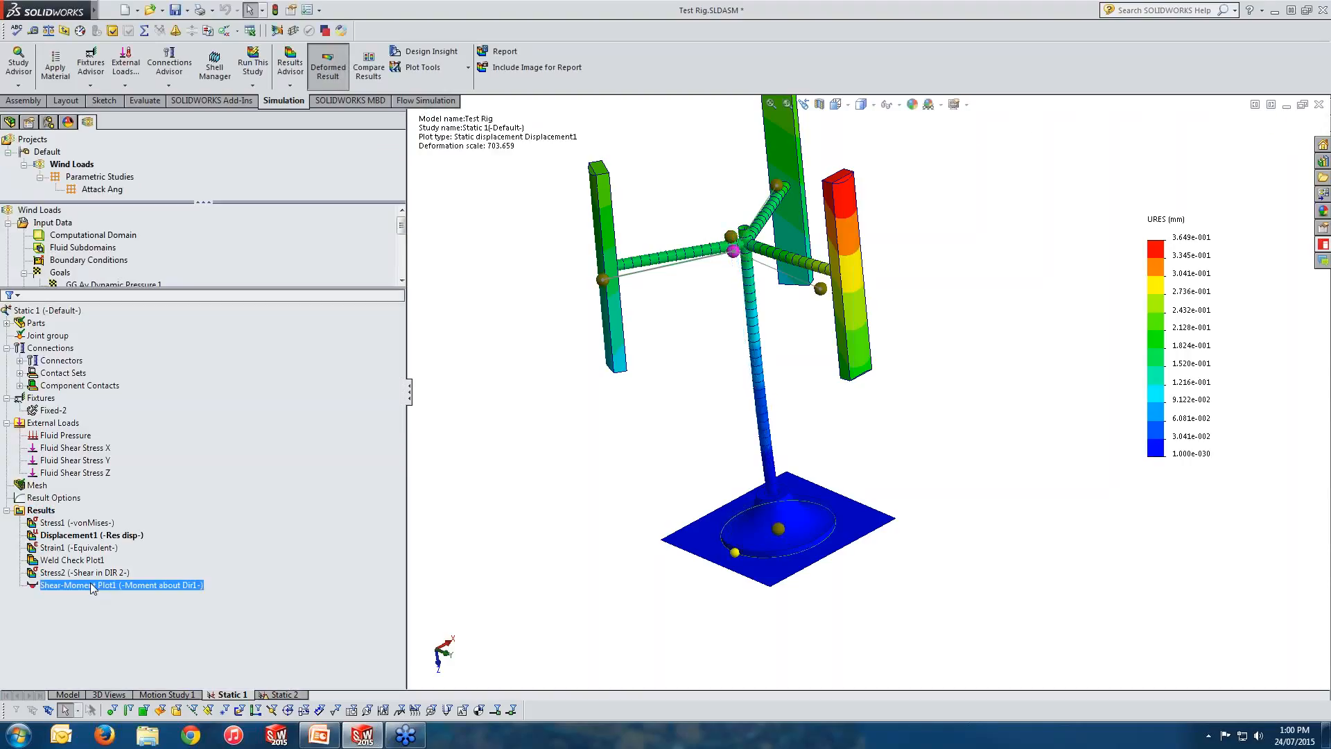
double_click(93, 586)
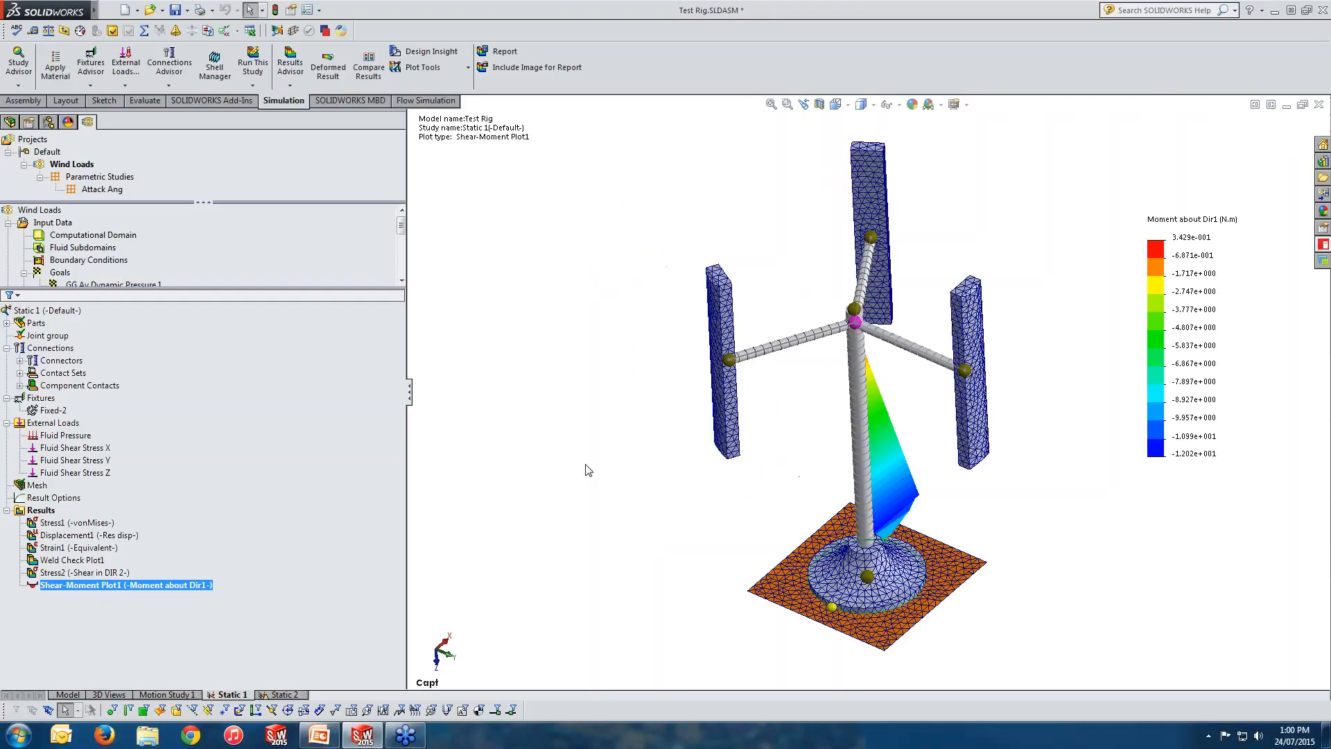
middle_drag(585, 467, 905, 511)
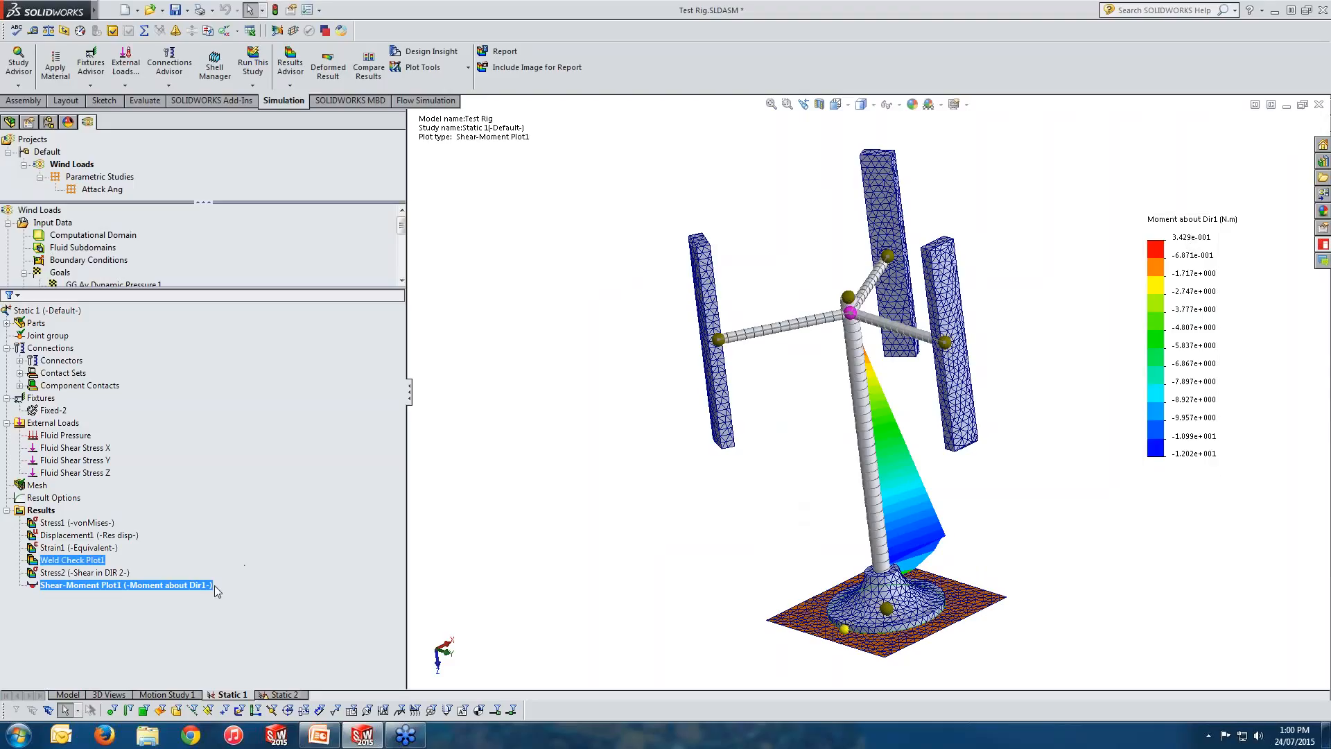
Step: Add the stand's arm beam Trim/Extend1[2] to the selected beams of Shear-Moment Plot1
double_click(190, 590)
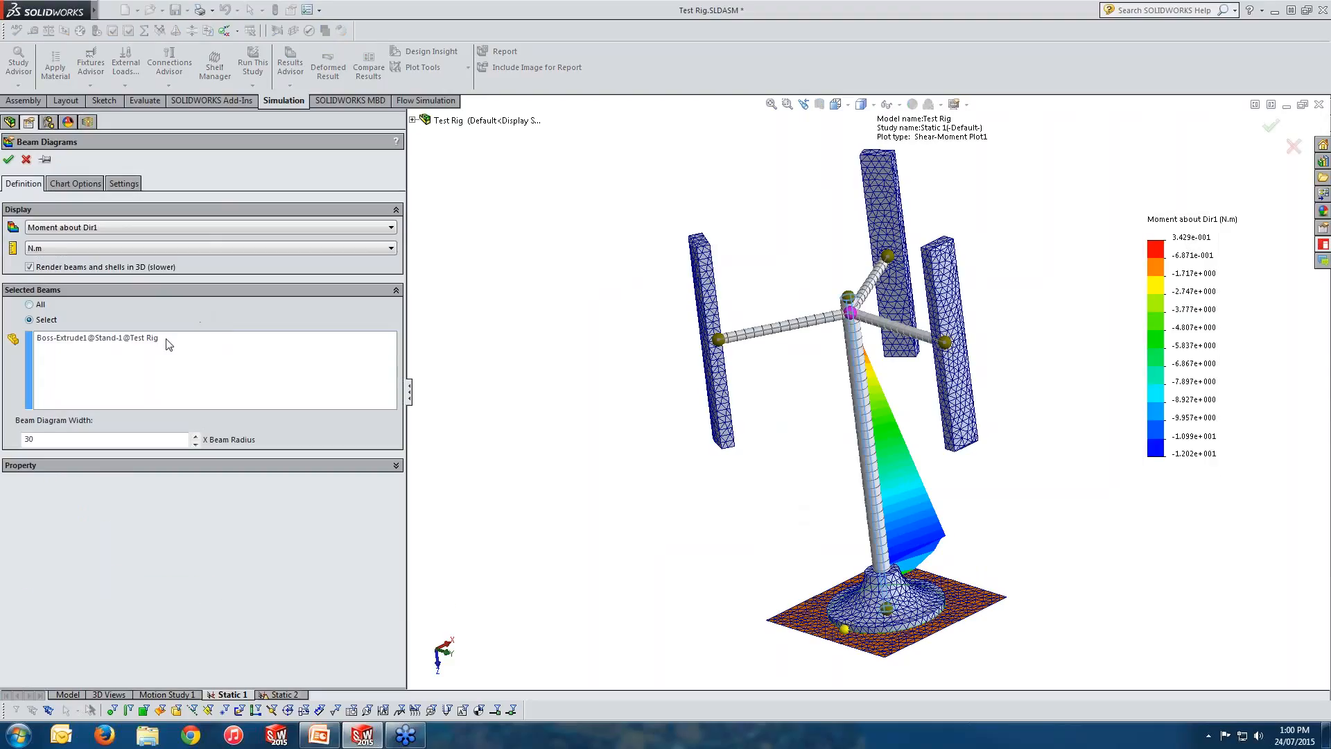
click(165, 360)
click(762, 331)
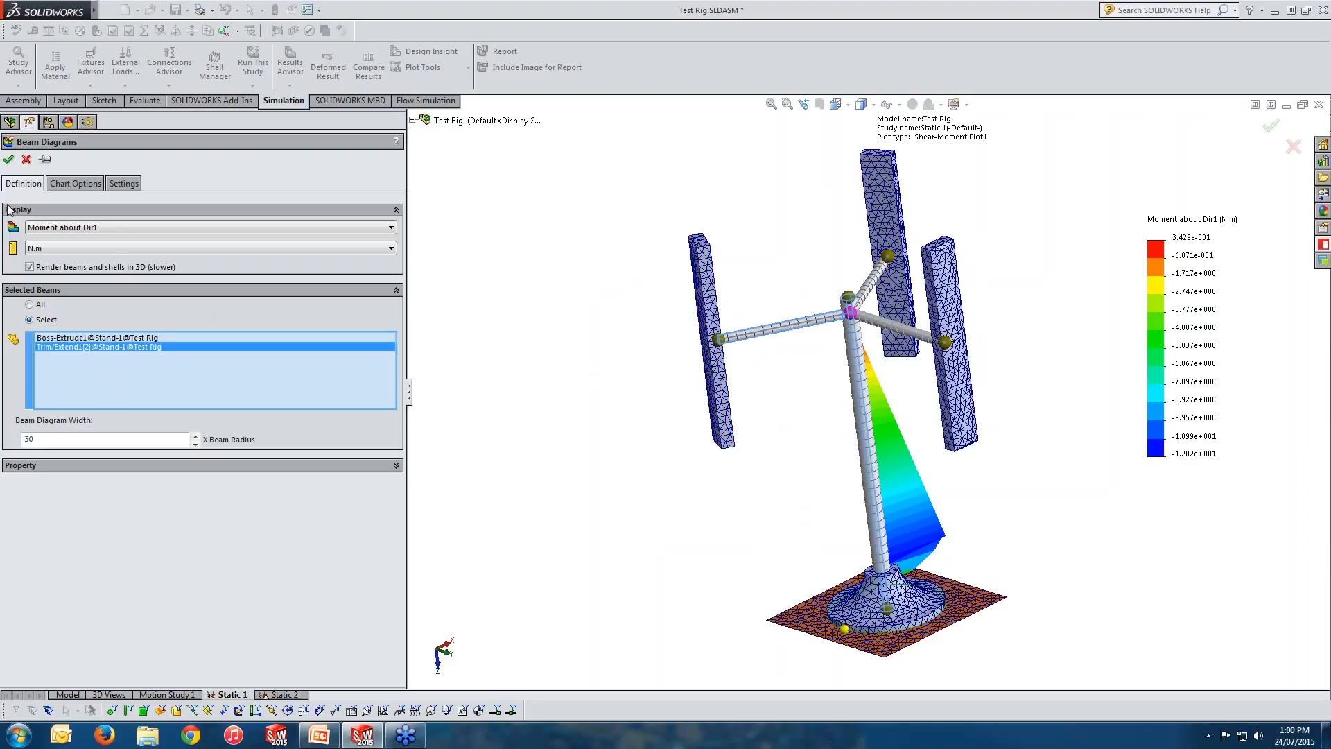
click(8, 159)
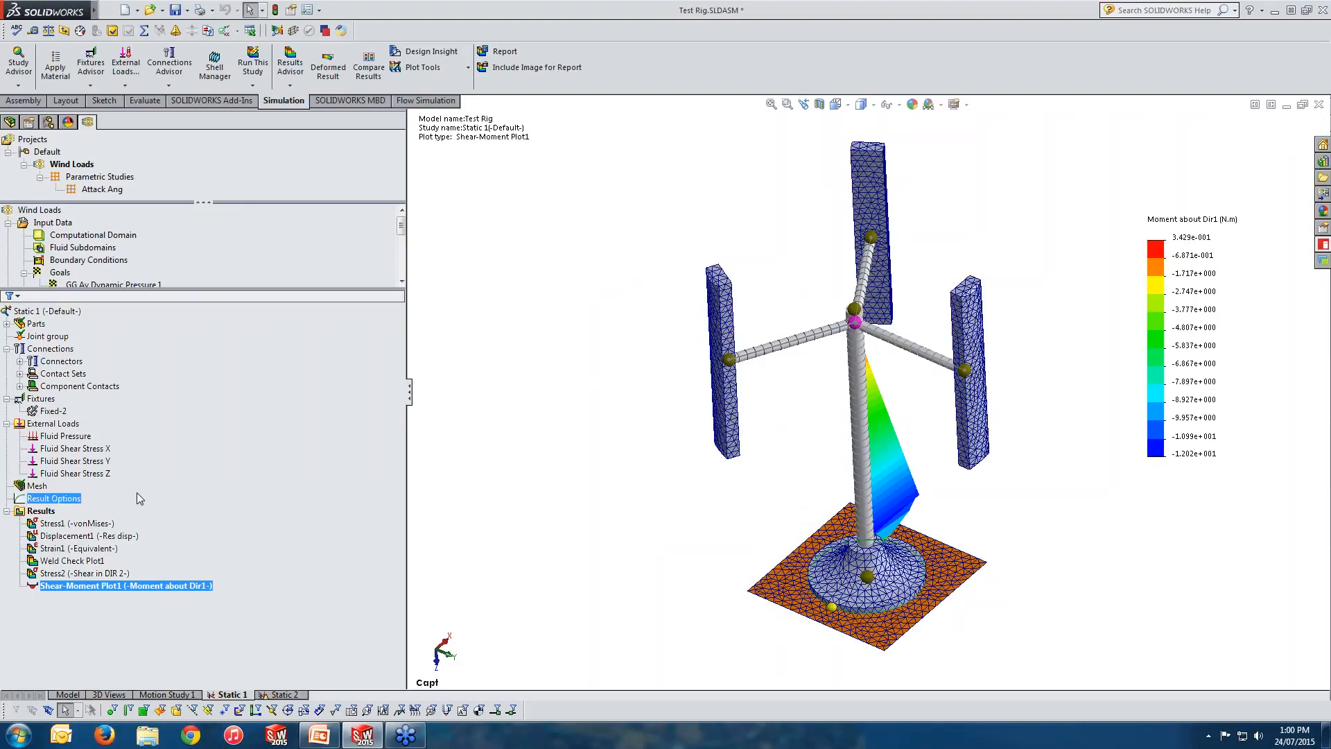
Step: List the forces of beams 1 to 5 in SI units, enlarge the table, and limit it to extreme values
right_click(40, 510)
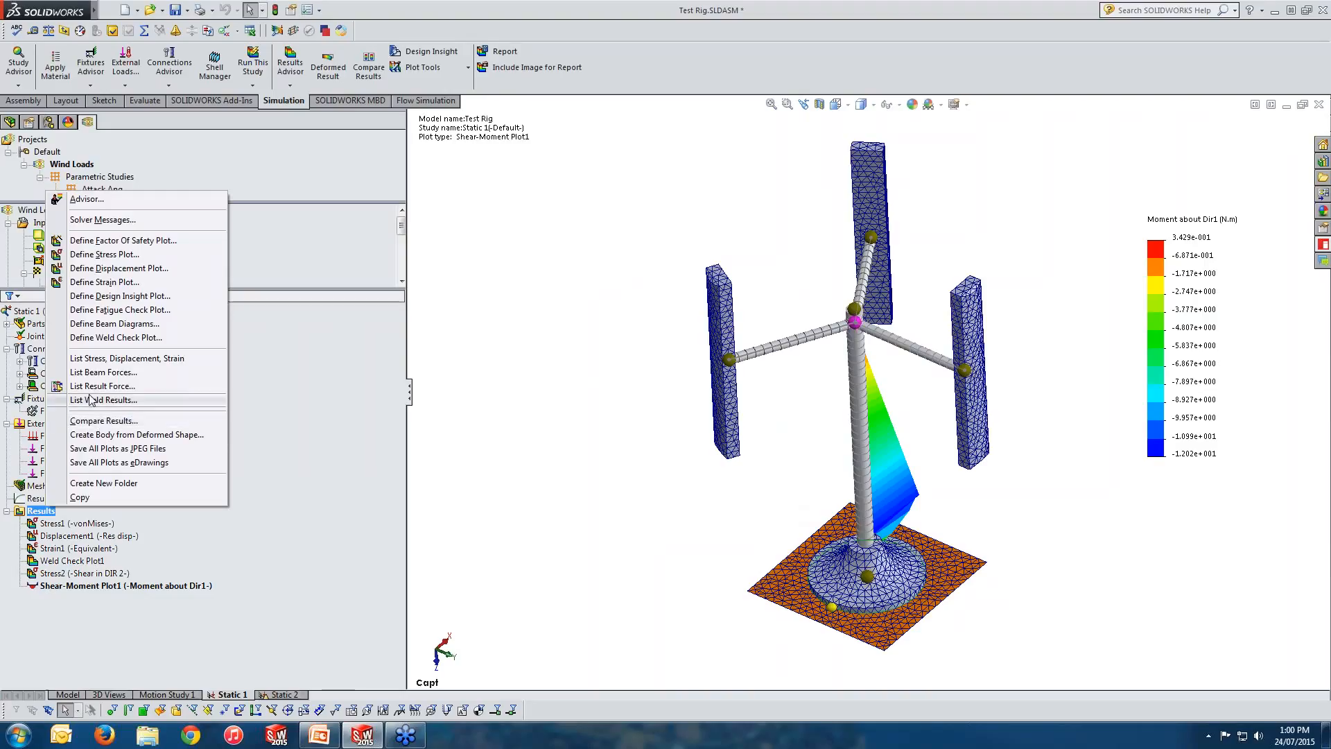
click(97, 373)
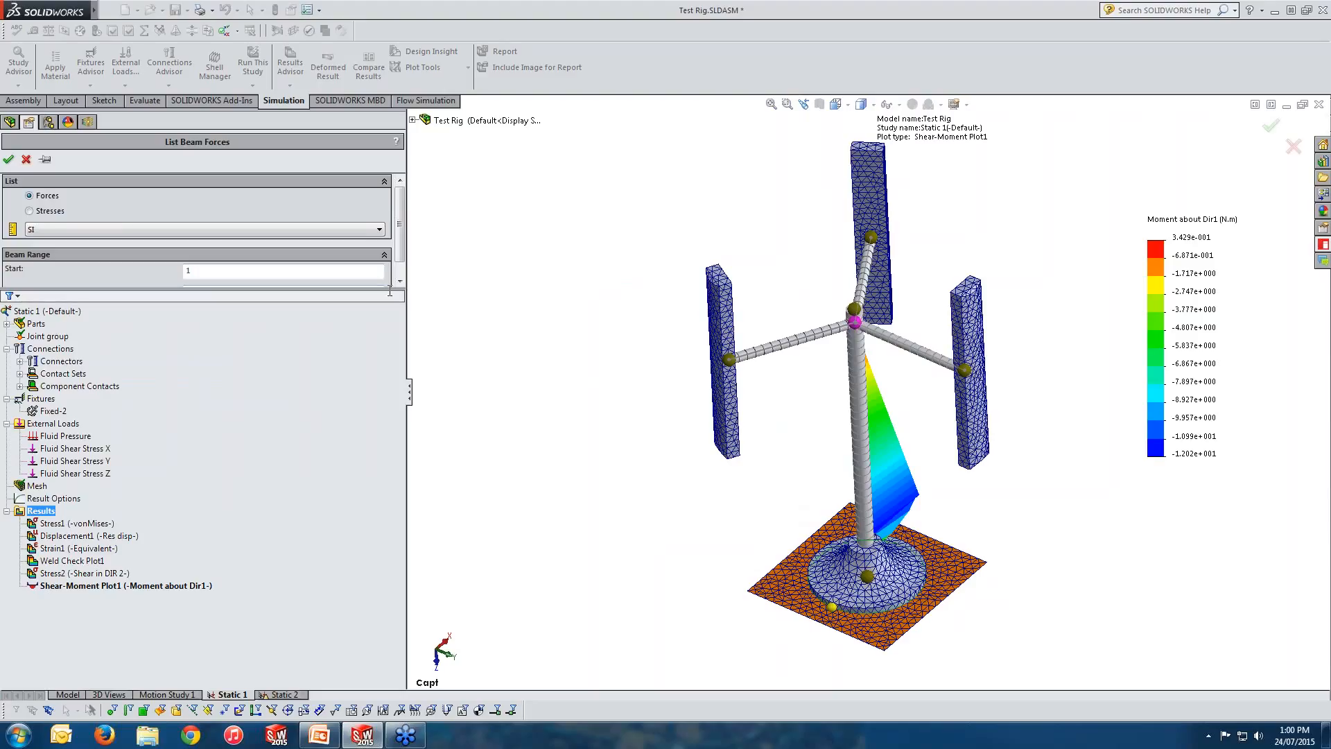
drag(390, 292, 390, 375)
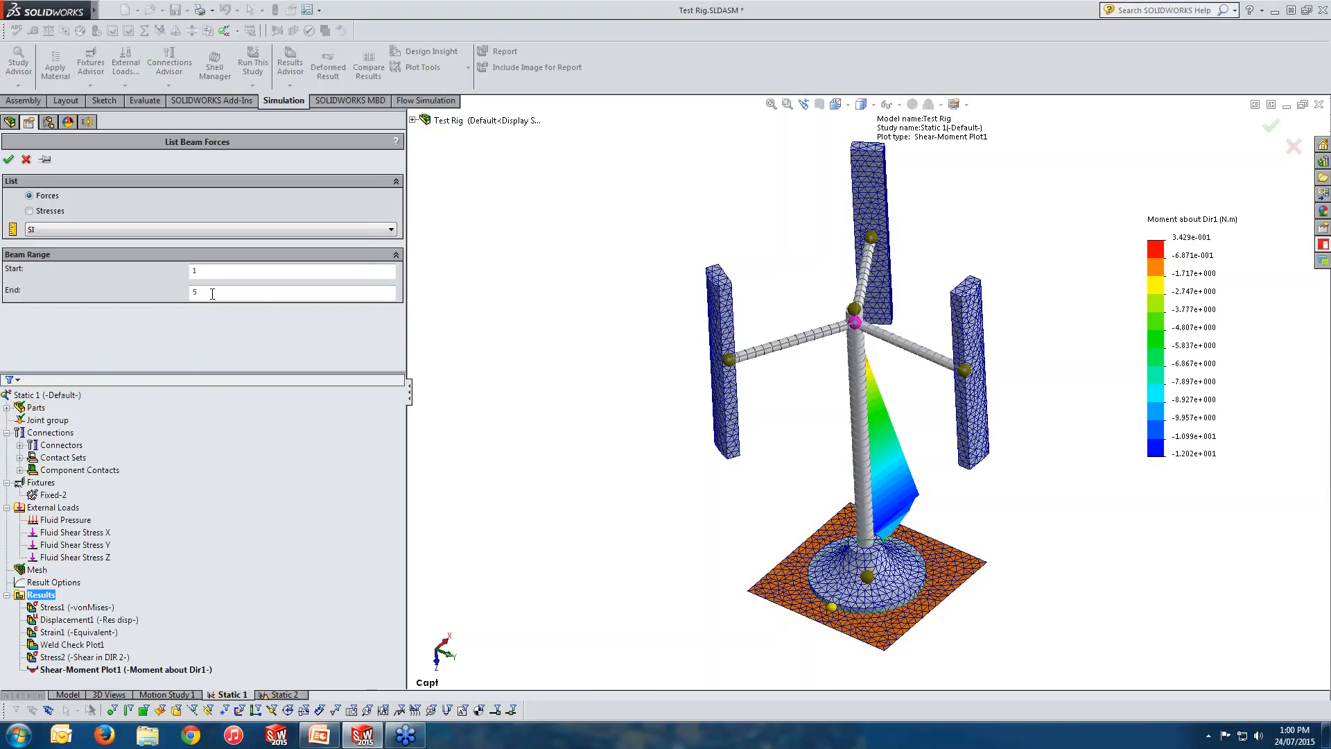
click(9, 159)
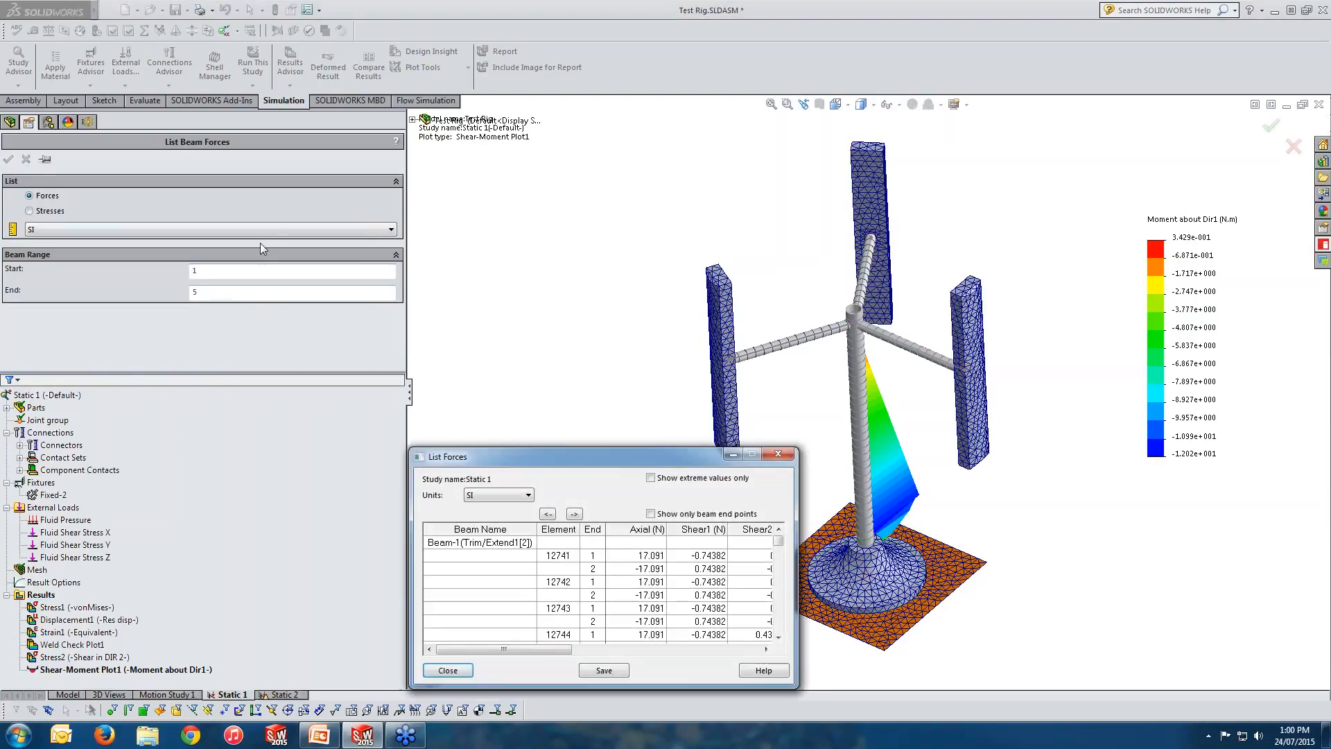
drag(412, 448, 193, 154)
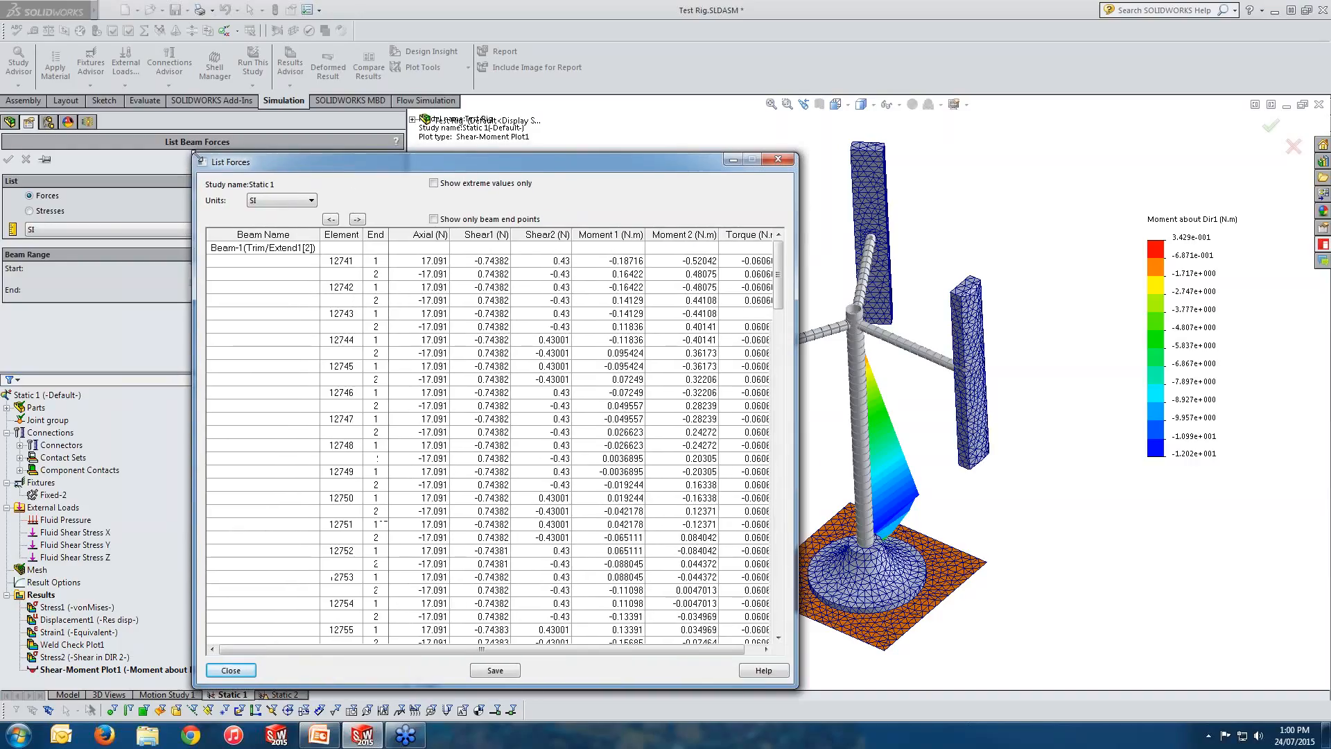
drag(797, 343, 974, 343)
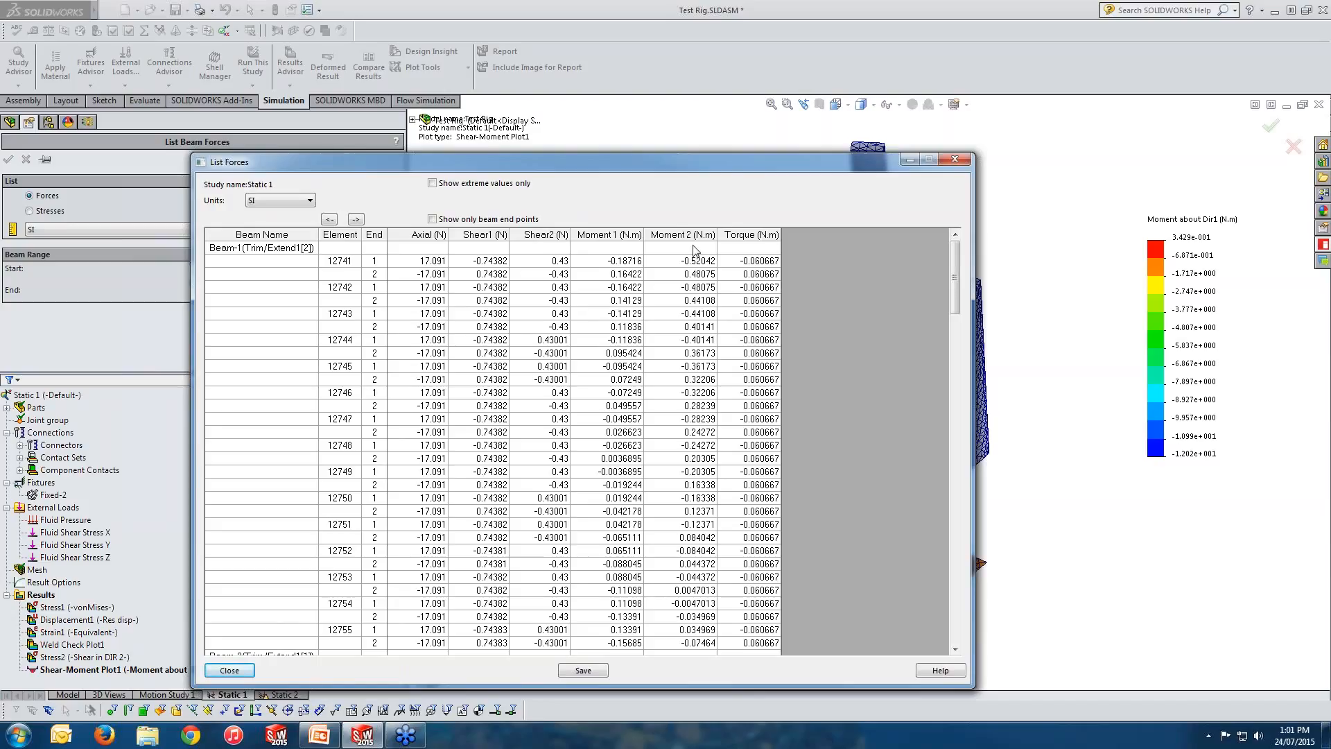
click(457, 189)
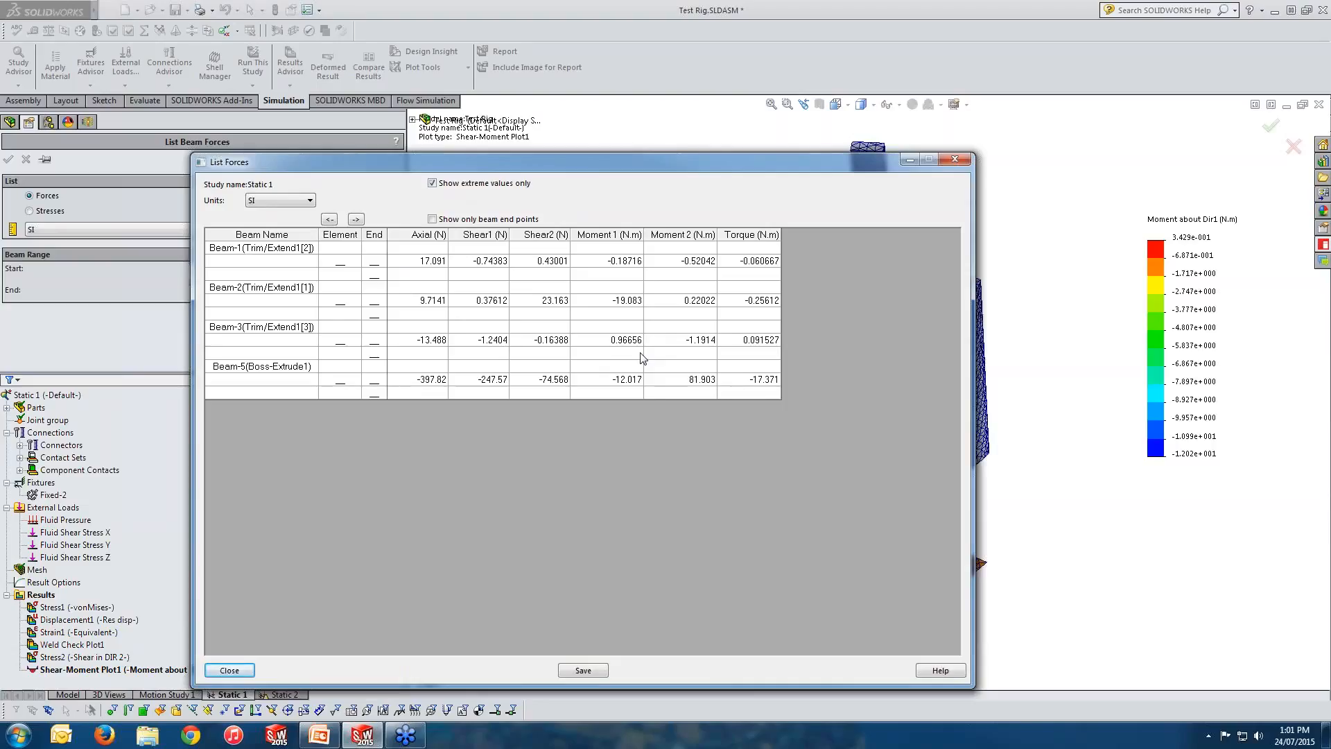
click(963, 165)
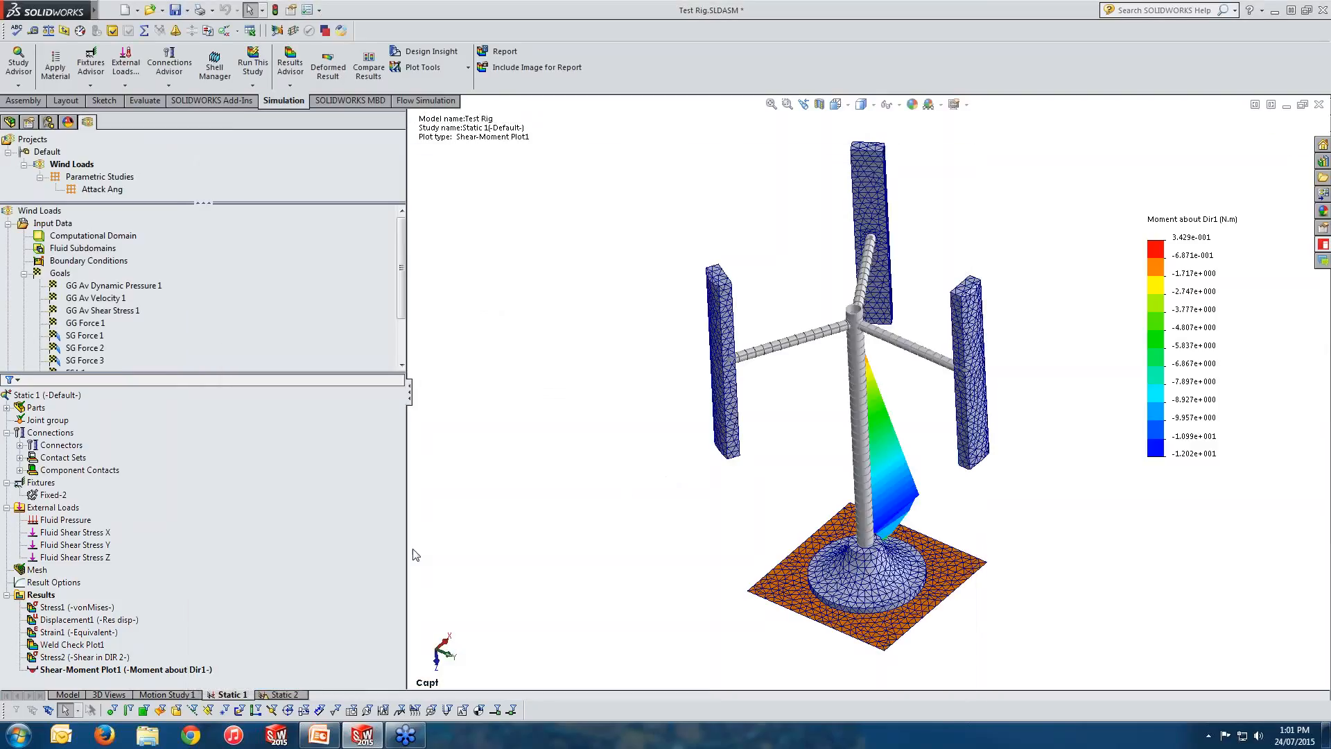
Step: List the weld results of Edge Weld Connector-1 in SI units and examine its weld size, throat size, force and bending moment rows
click(49, 598)
right_click(50, 600)
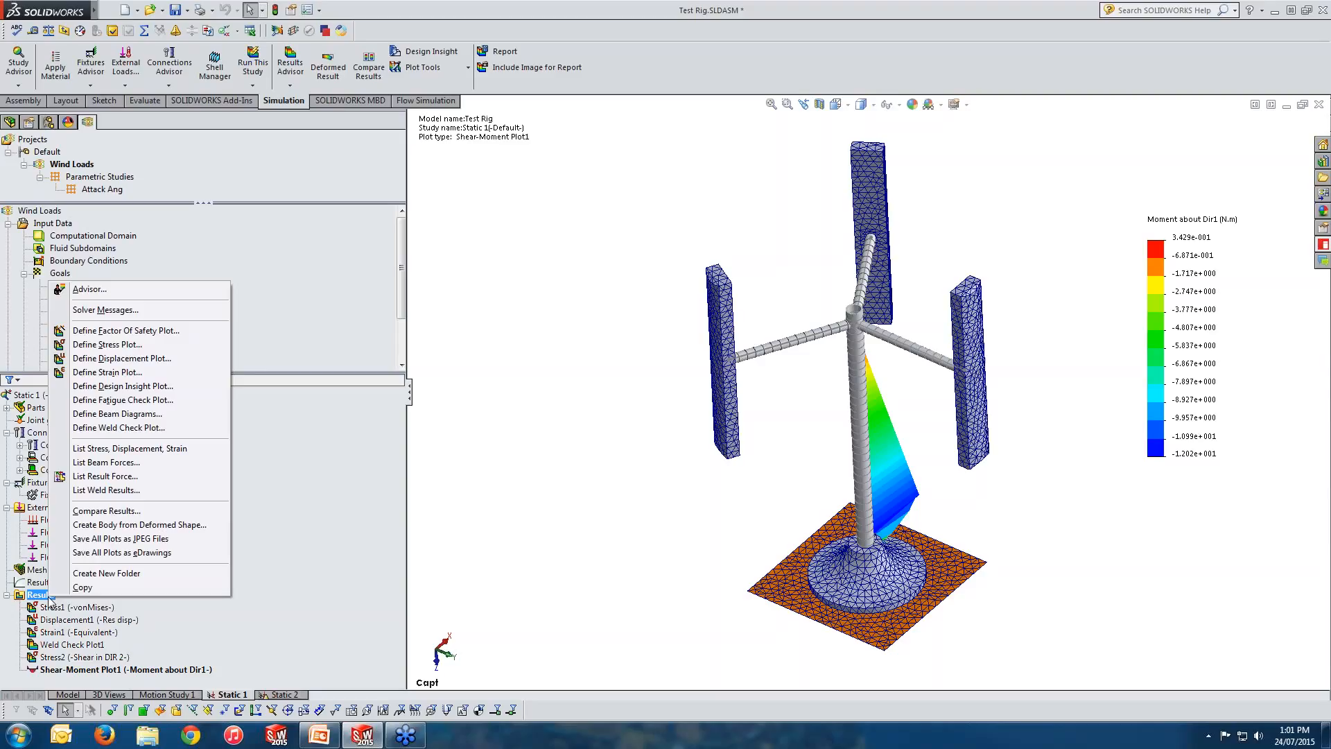
click(77, 490)
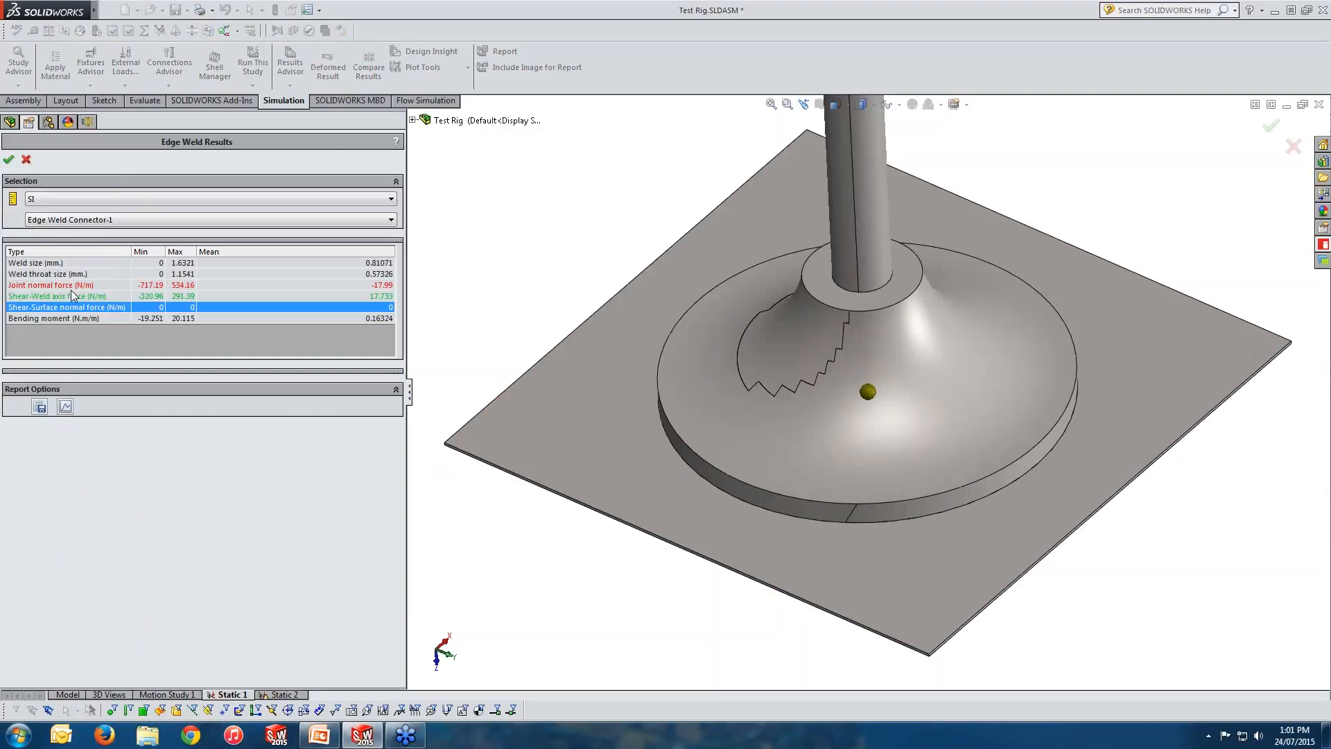
click(49, 264)
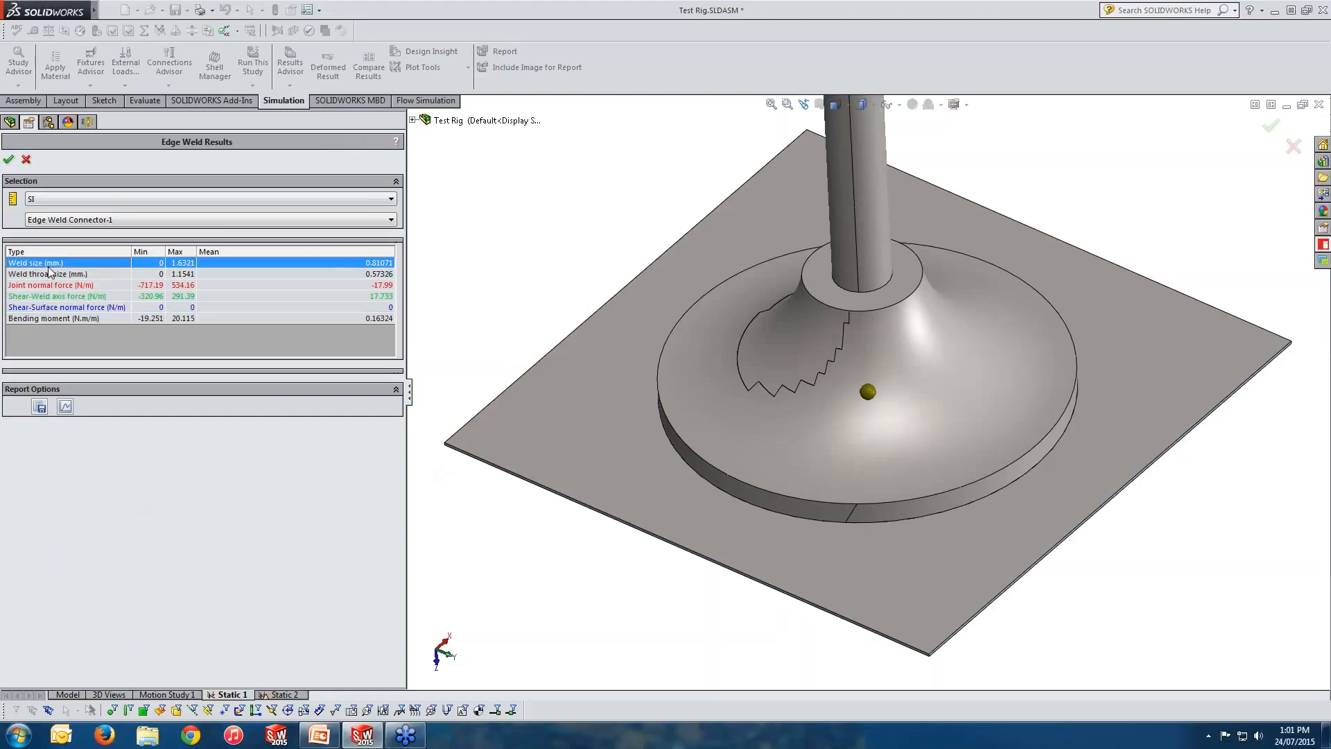
click(80, 277)
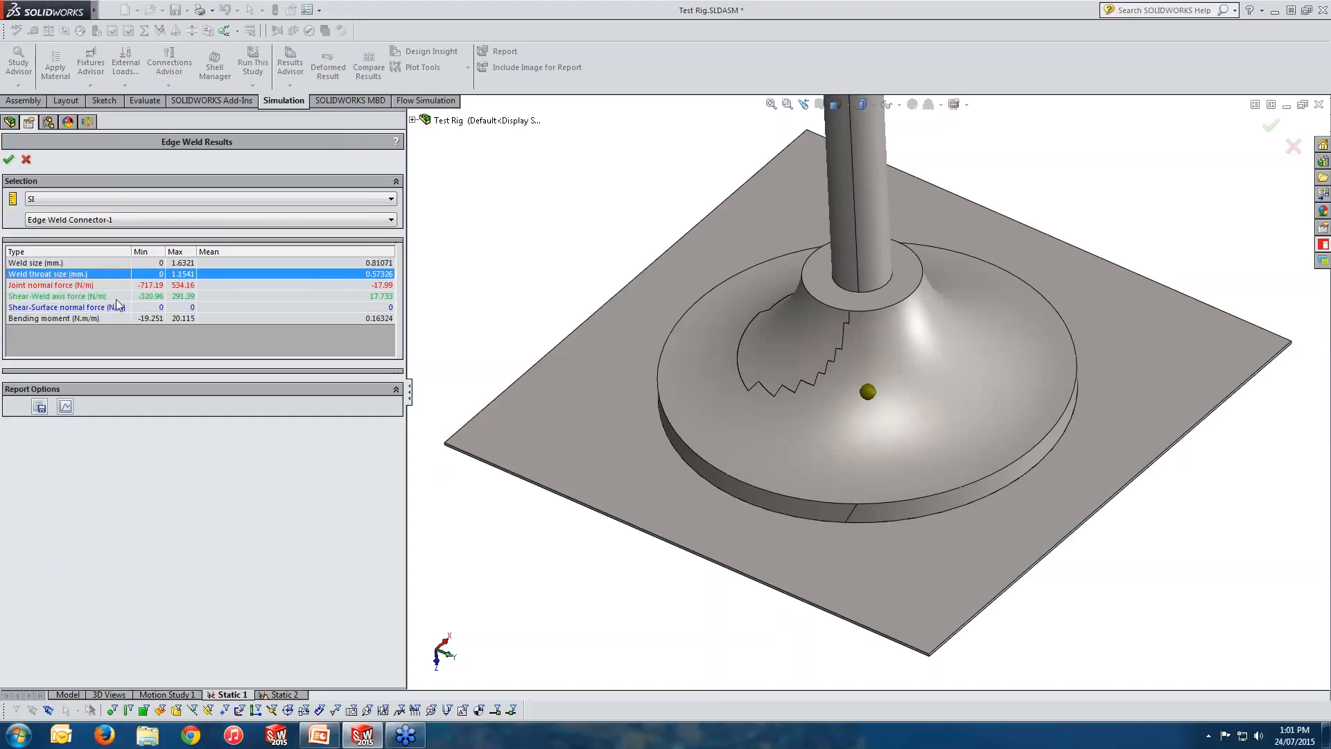
click(67, 287)
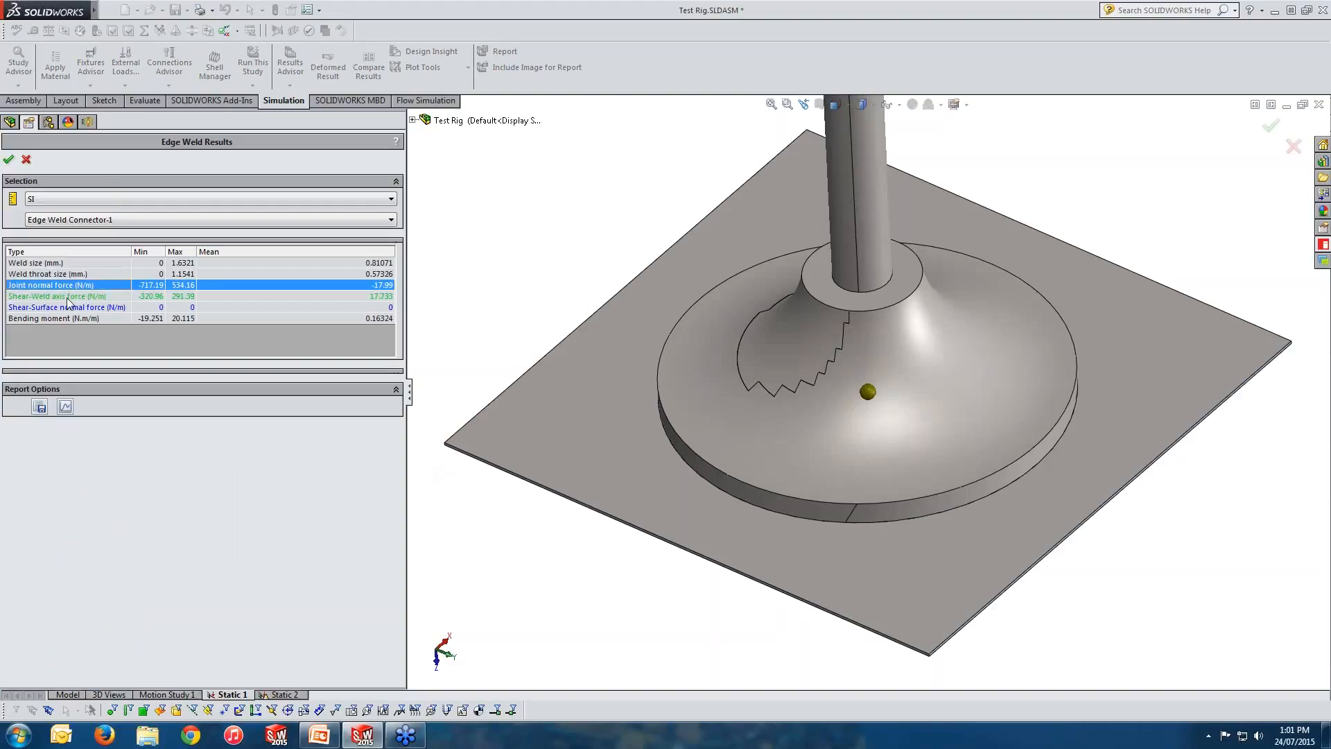
click(70, 299)
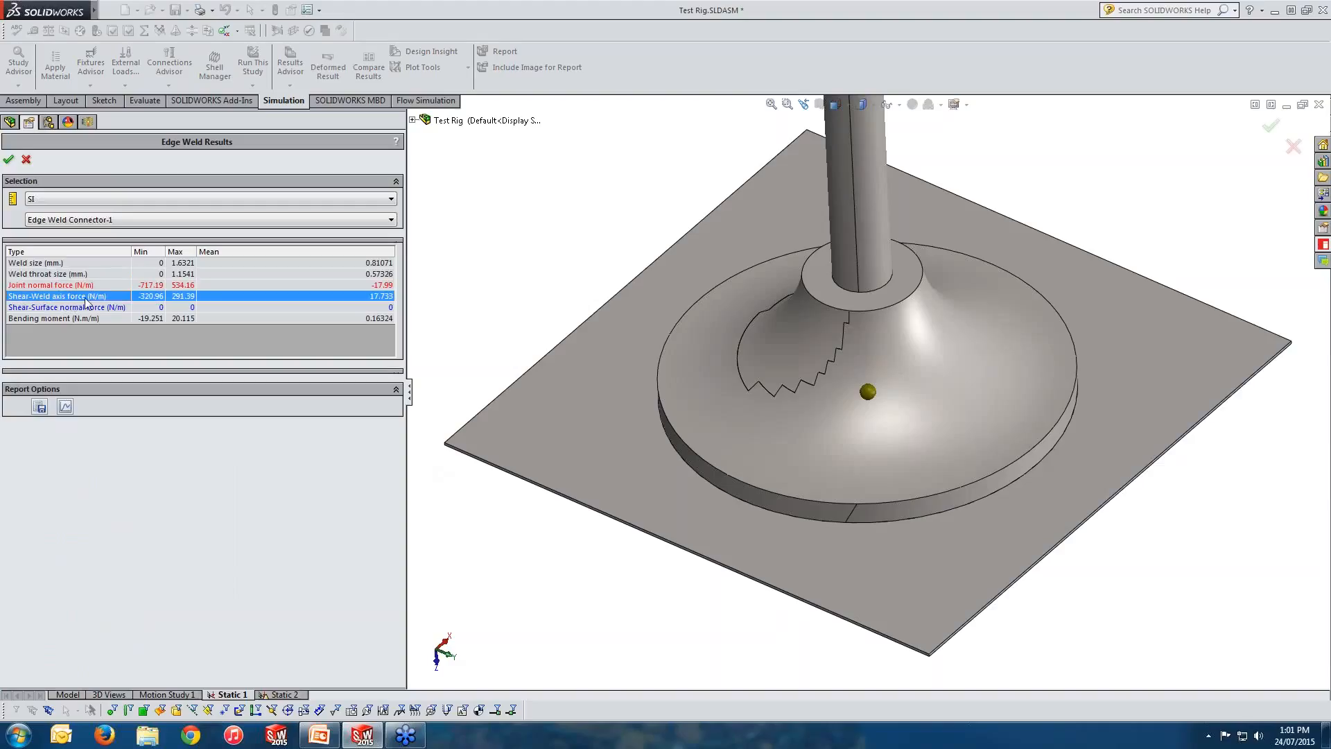
click(73, 309)
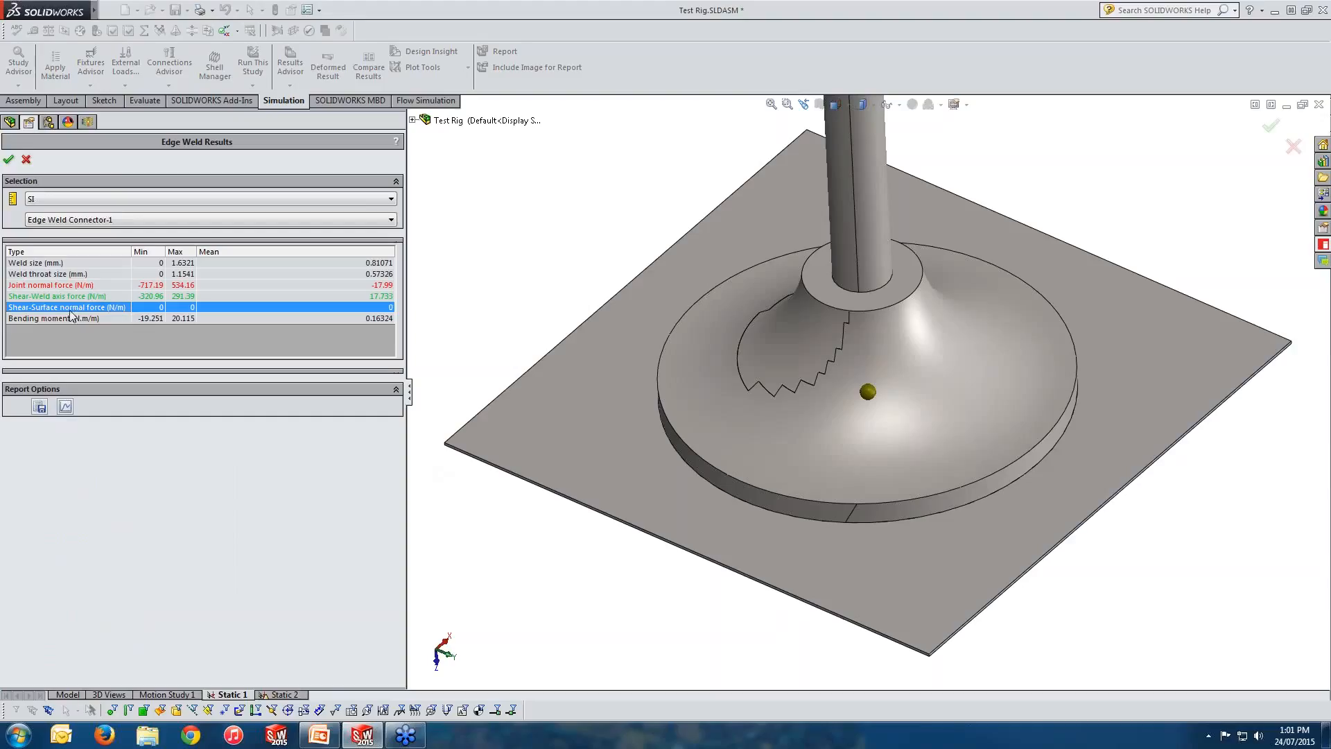
click(90, 321)
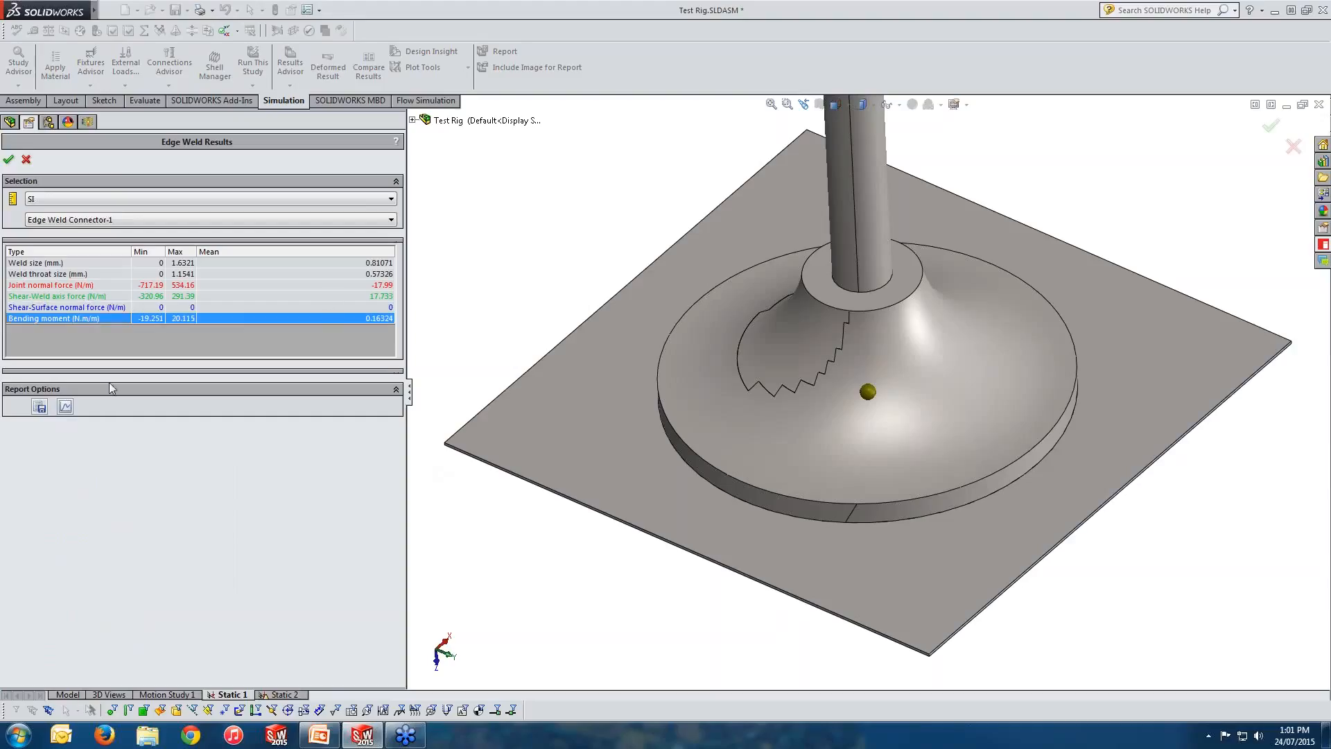
Step: Plot weld size and throat size along the weld seam in an enlarged graph, and close the graph and the weld results
click(64, 407)
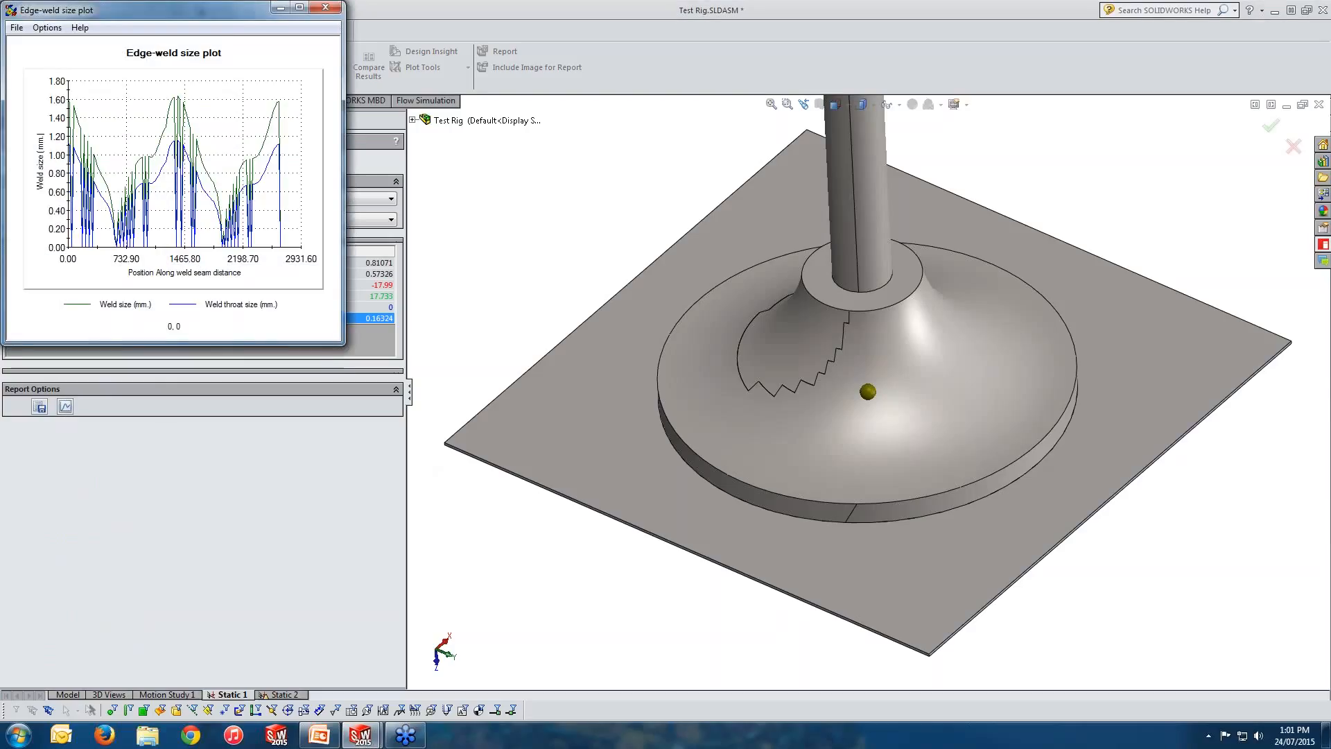
drag(339, 343, 524, 493)
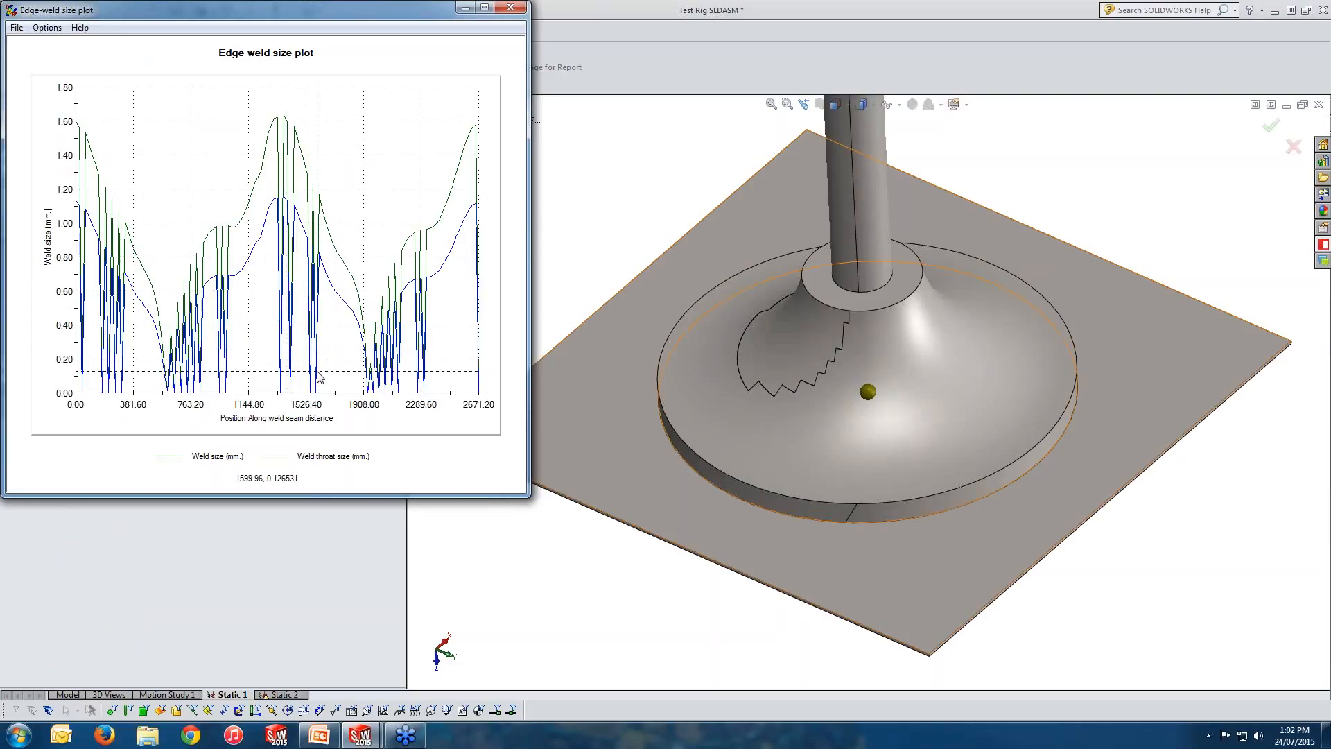
click(511, 9)
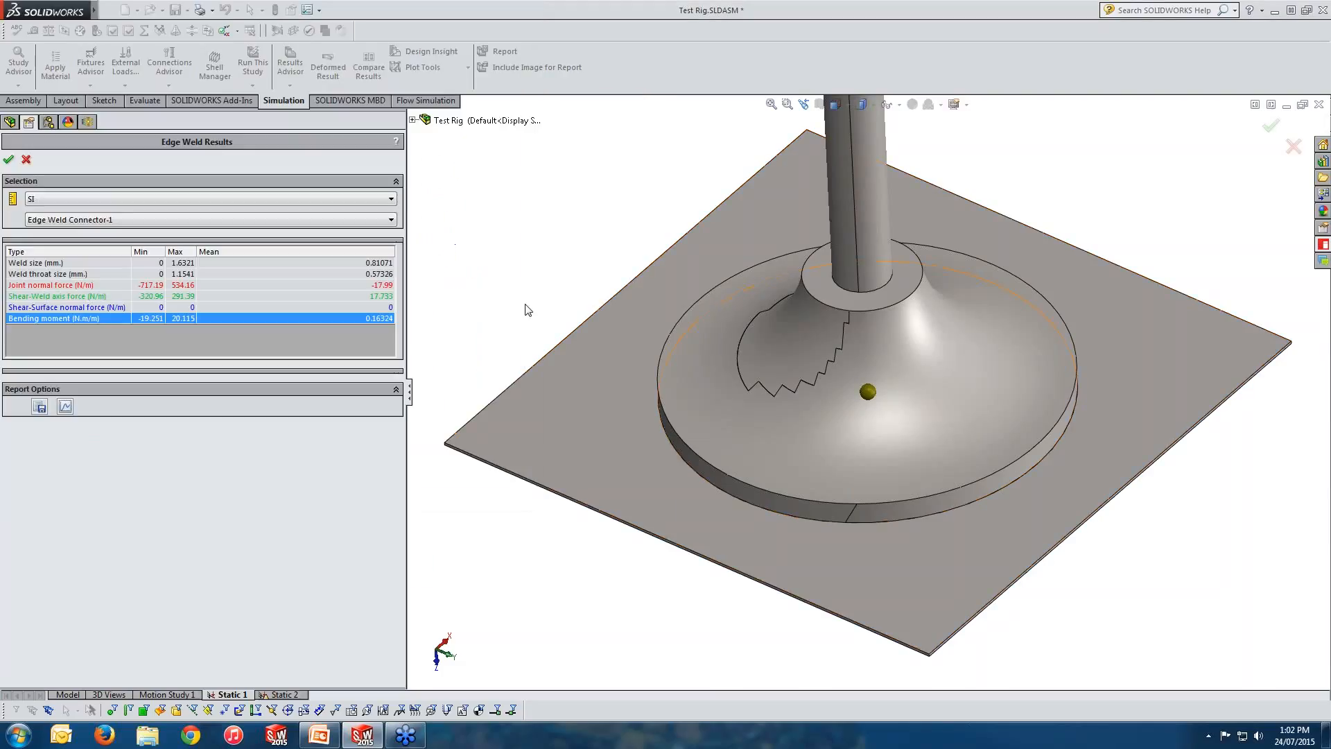
click(25, 161)
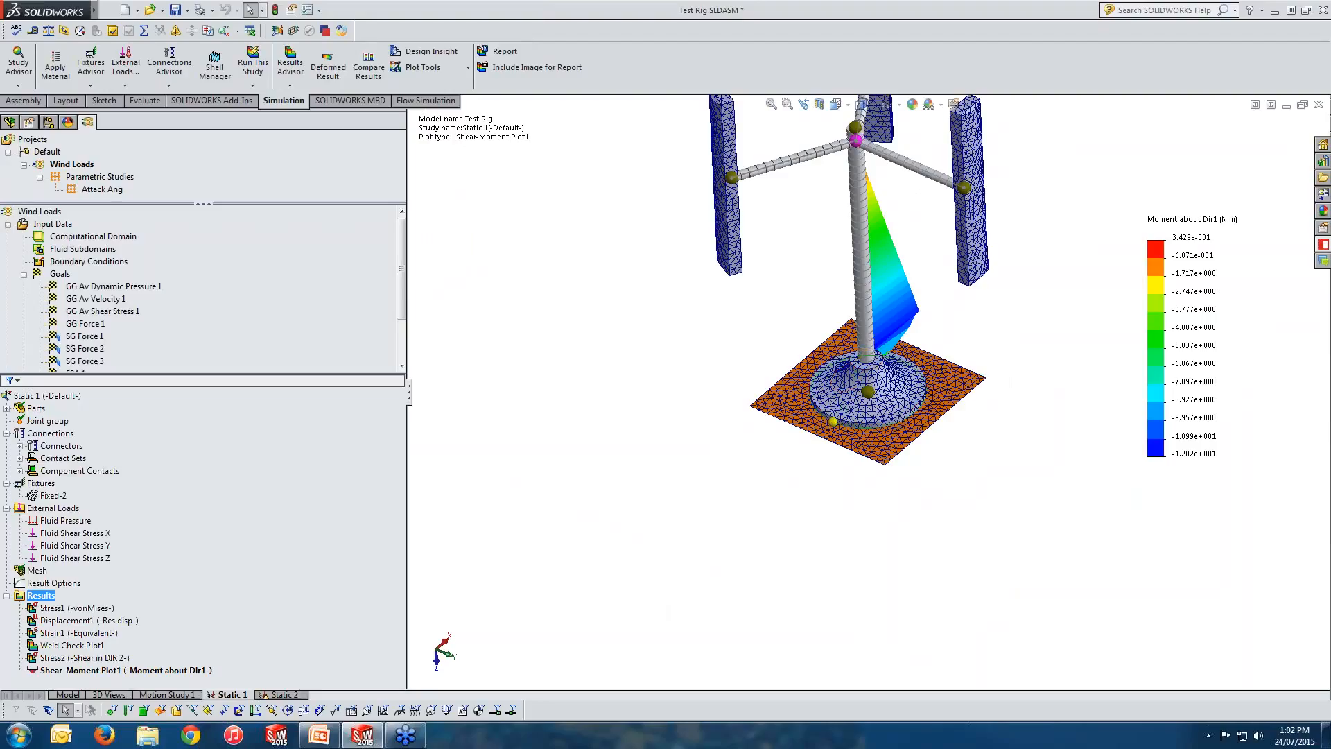
key(alt+Tab)
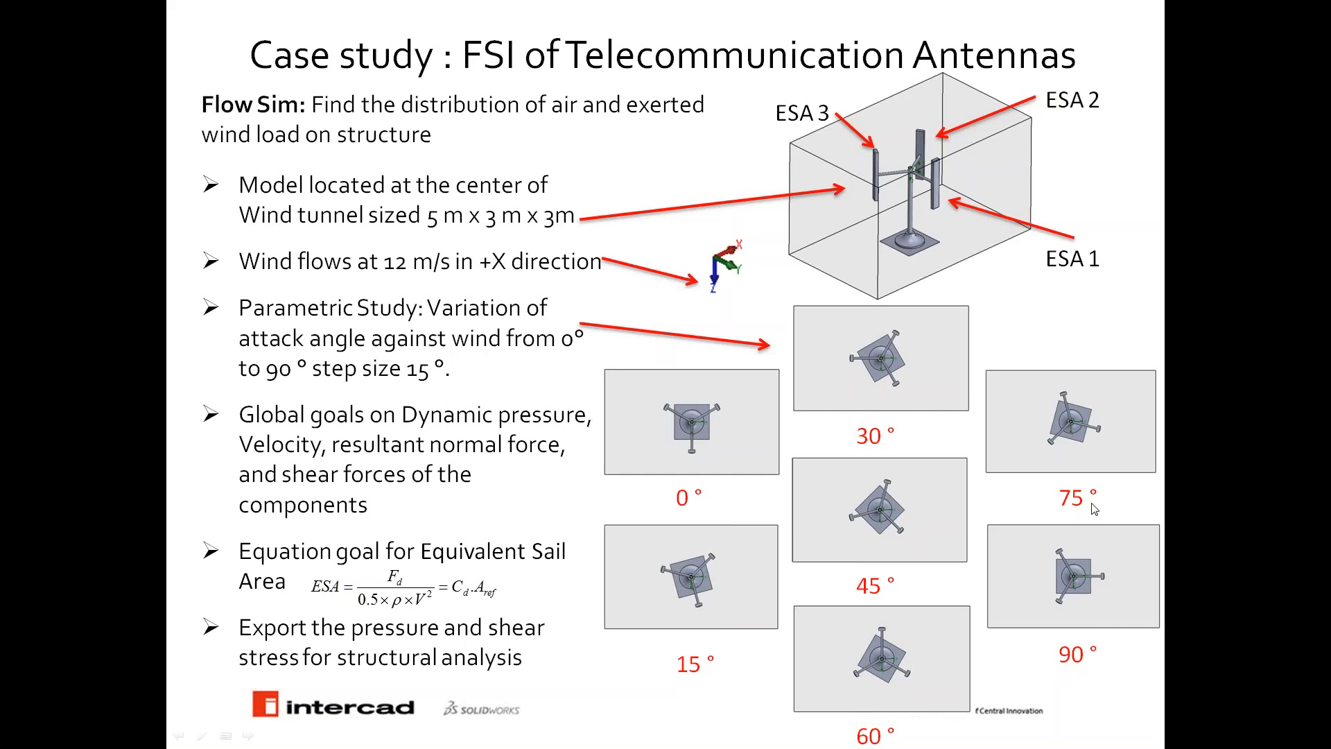
click(1188, 486)
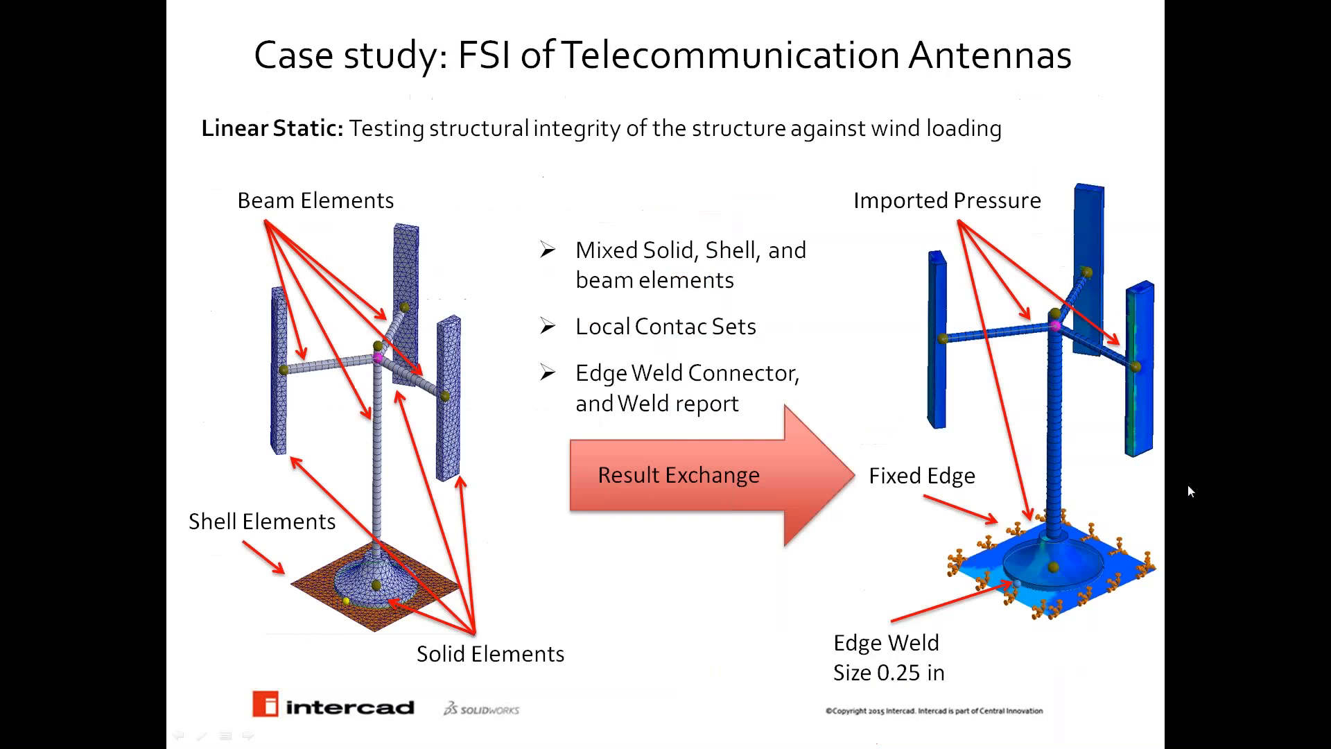
click(1188, 486)
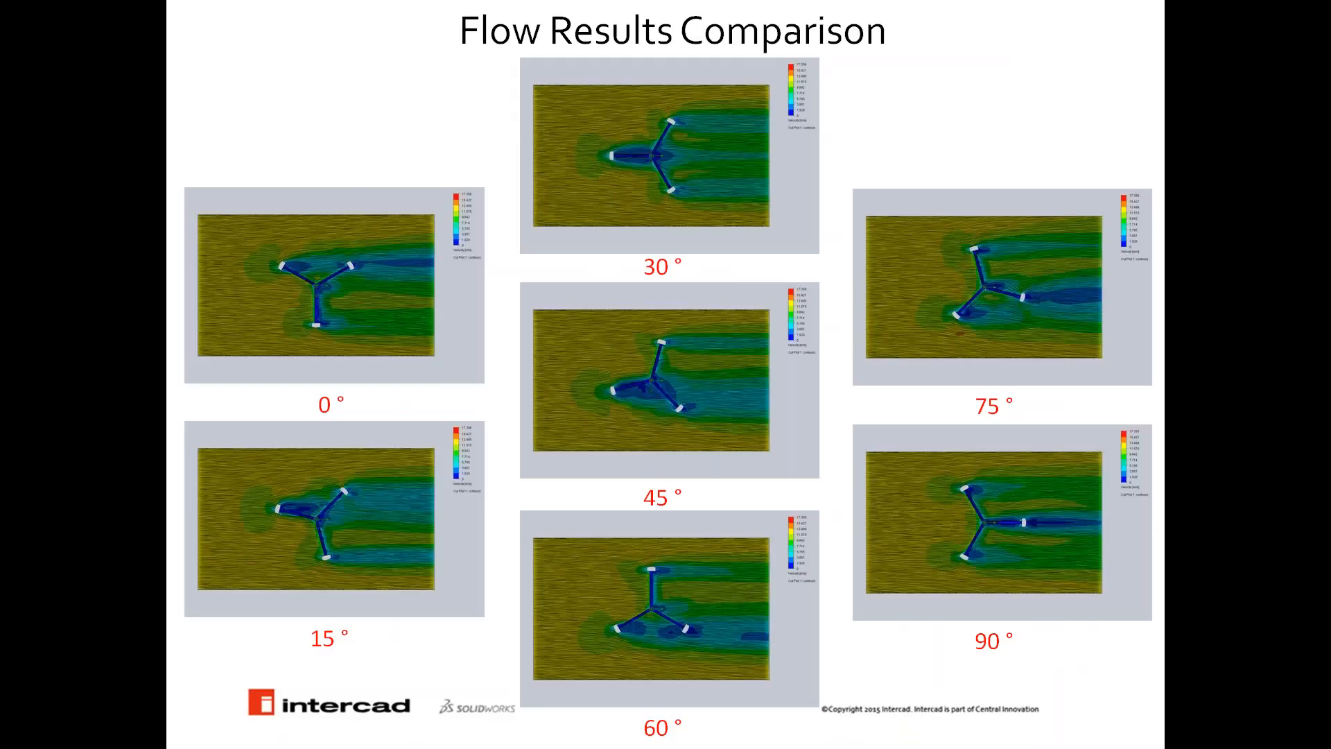
key(Right)
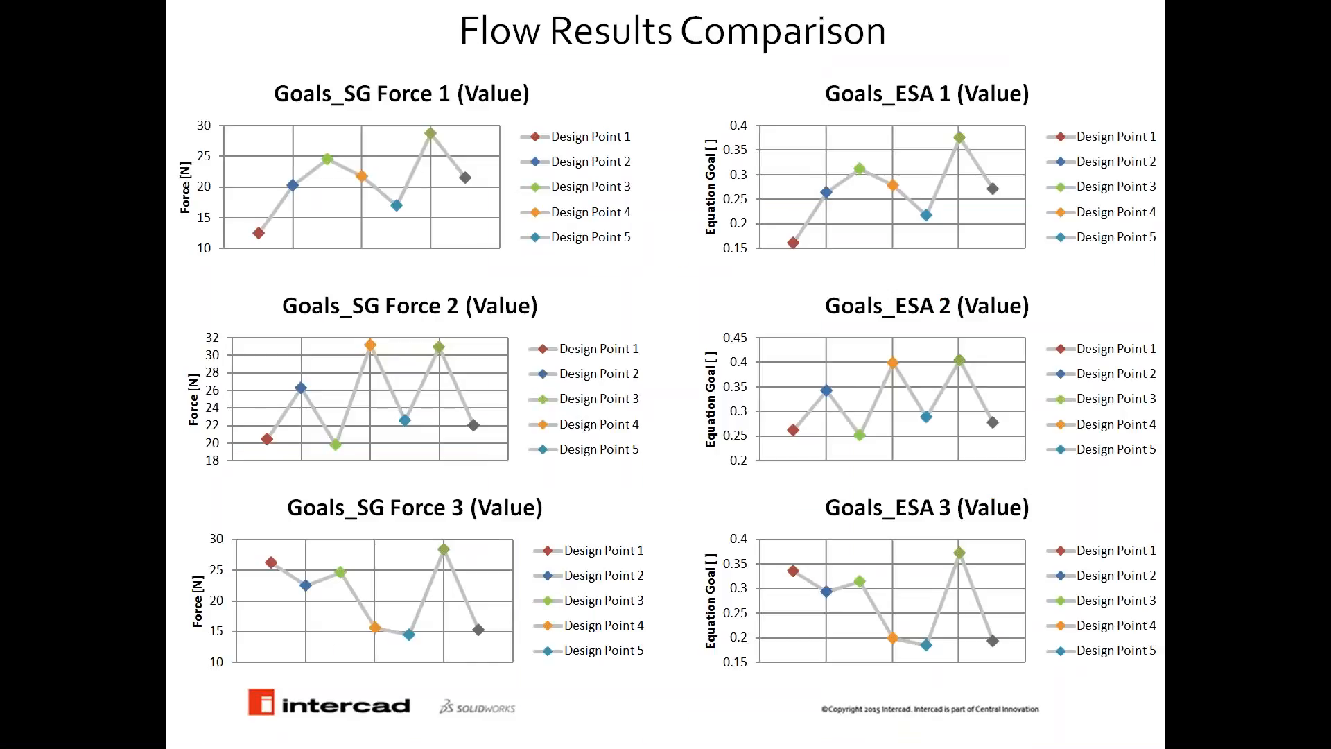